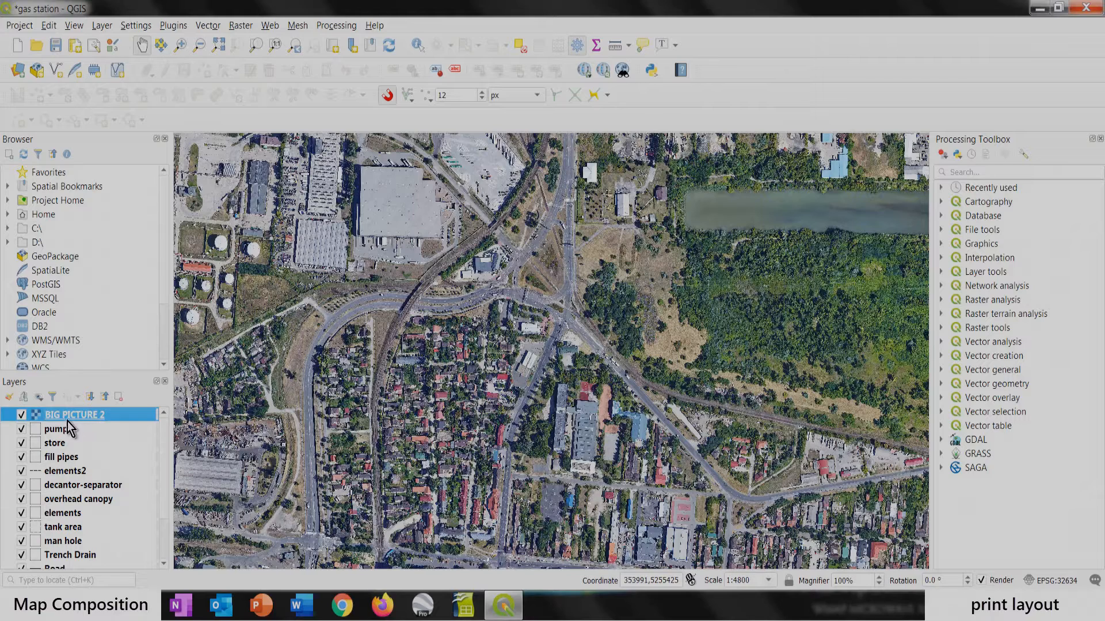
Step: Hide the BIG PICTURE 2 layer to examine the gas station line drawing up close at 1:600, and show the layer again
{"action": "left_click", "coordinate": [22, 415]}
{"action": "scroll", "coordinate": [607, 335], "scroll_direction": "up", "scroll_amount": 1}
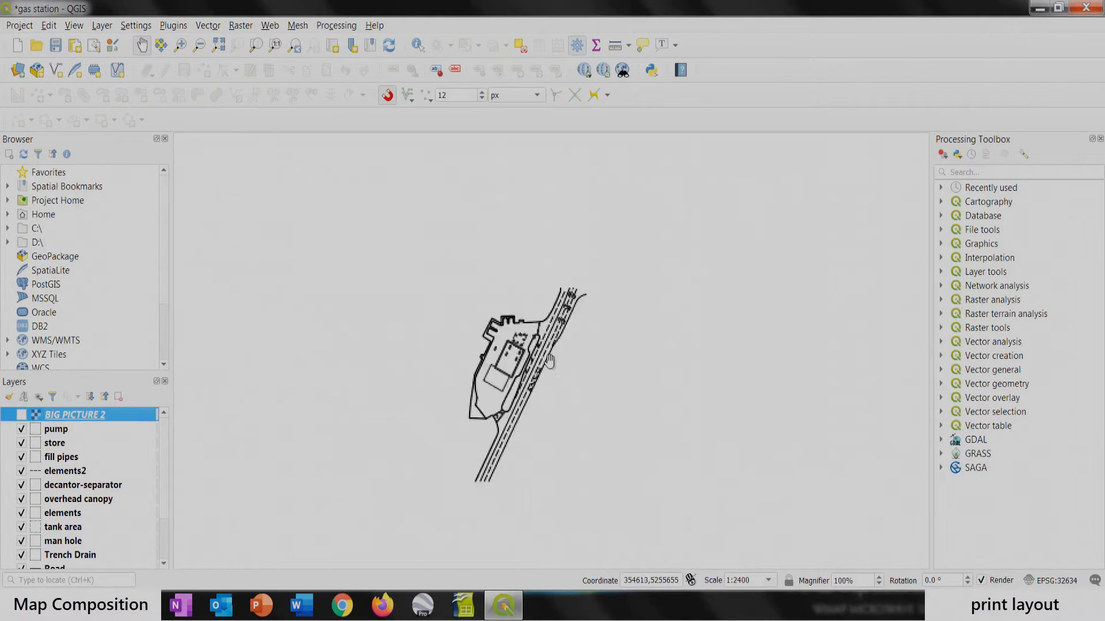
{"action": "scroll", "coordinate": [527, 375], "scroll_direction": "up", "scroll_amount": 1}
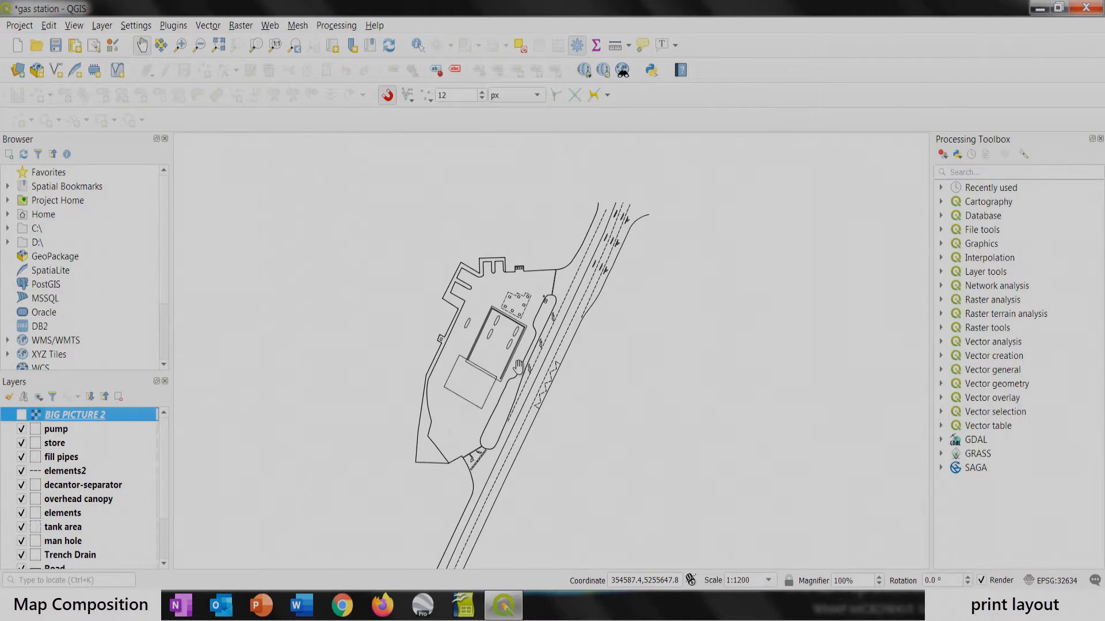
{"action": "scroll", "coordinate": [518, 366], "scroll_direction": "up", "scroll_amount": 1}
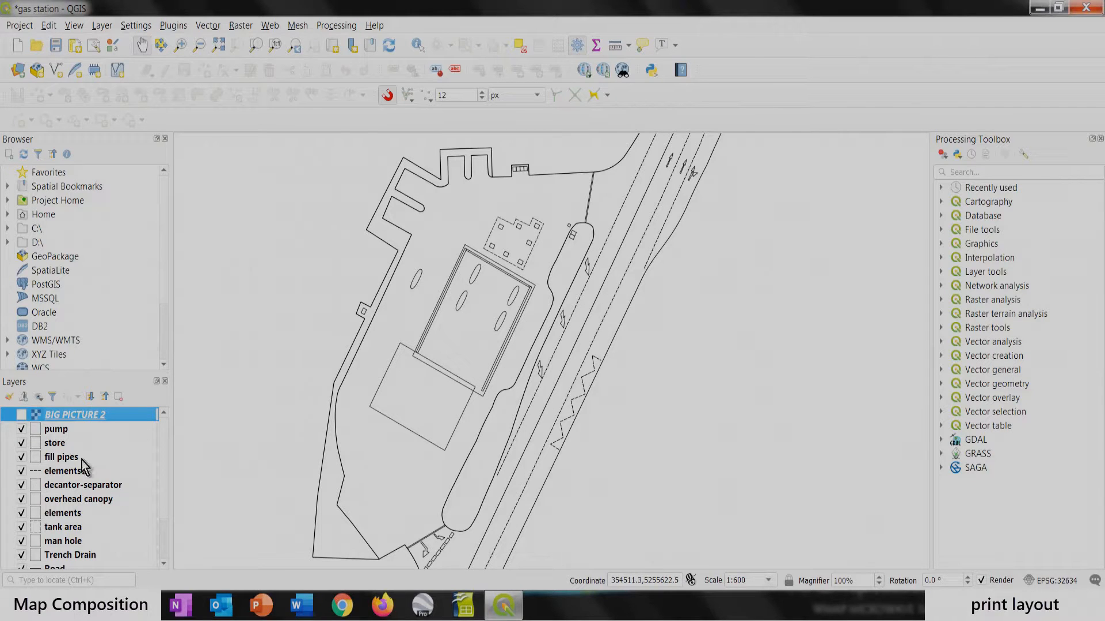
{"action": "left_click", "coordinate": [22, 414]}
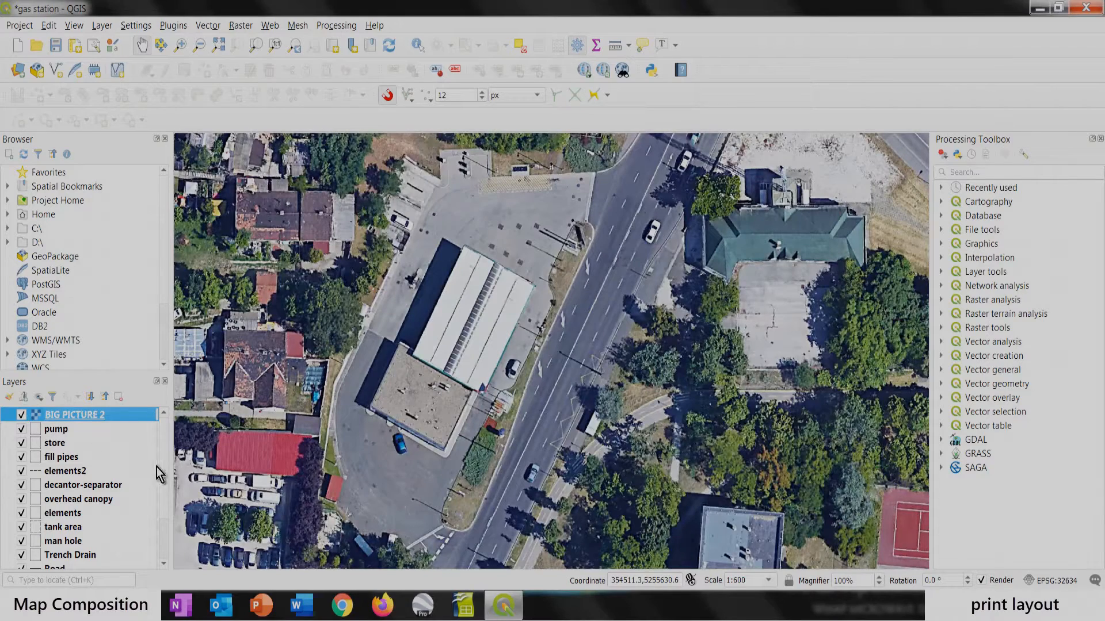
Step: Move the BIG PICTURE 2 layer below the gas station perimeter layer and toggle its visibility to check the drawing on top
{"action": "mouse_move", "coordinate": [167, 467]}
{"action": "left_mouse_down"}
{"action": "mouse_move", "coordinate": [165, 545]}
{"action": "mouse_move", "coordinate": [164, 450]}
{"action": "left_mouse_up"}
{"action": "left_click_drag", "start_coordinate": [94, 415], "coordinate": [92, 558]}
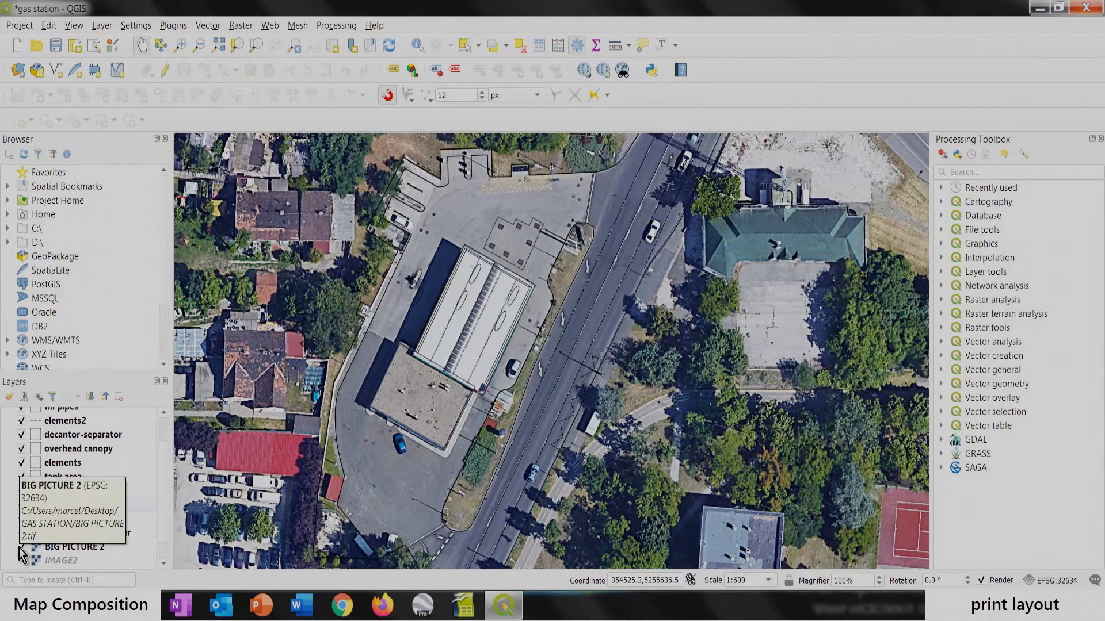
{"action": "left_click", "coordinate": [21, 547]}
{"action": "left_click", "coordinate": [21, 547]}
{"action": "left_click", "coordinate": [21, 547]}
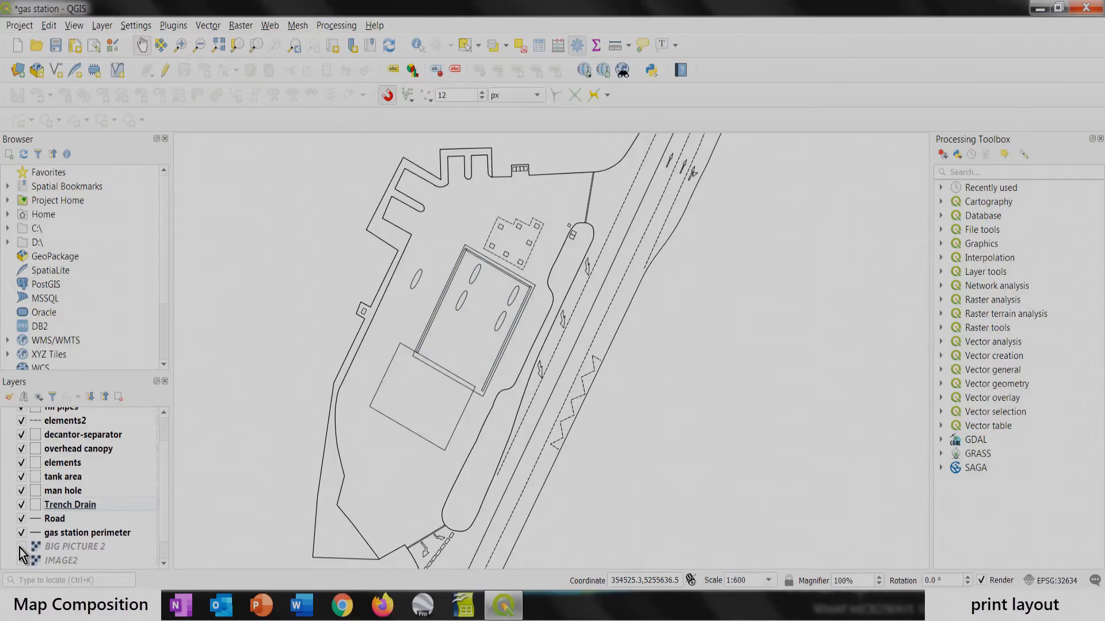
{"action": "left_click", "coordinate": [22, 547]}
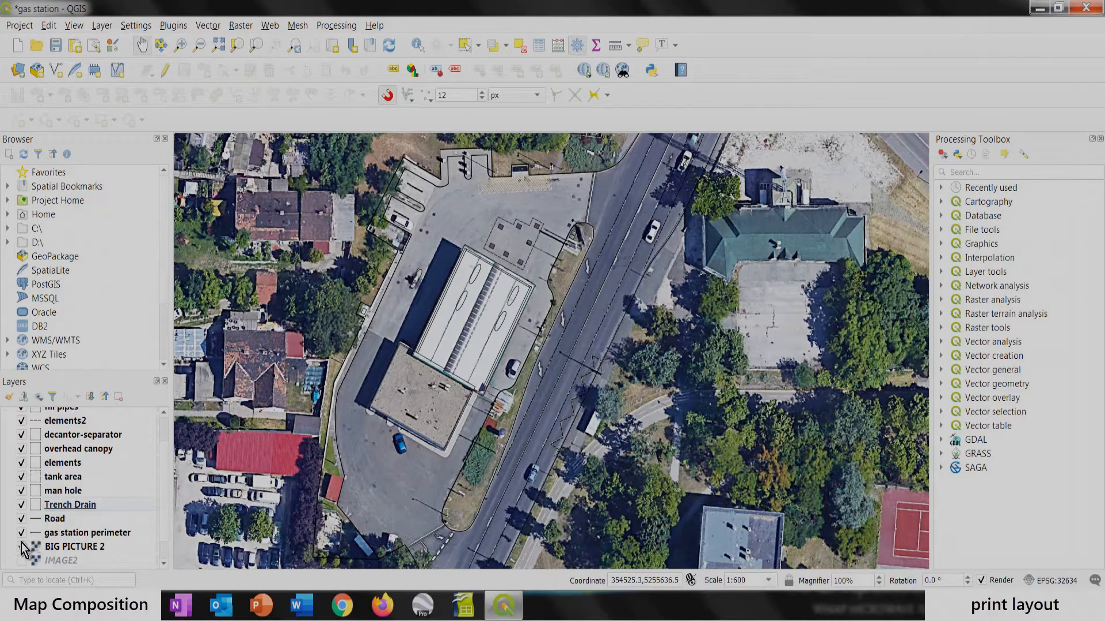
Step: Hide all vector layers from gas station perimeter up to pump, leaving only the BIG PICTURE 2 satellite image visible
{"action": "left_click", "coordinate": [21, 533]}
{"action": "left_click", "coordinate": [21, 518]}
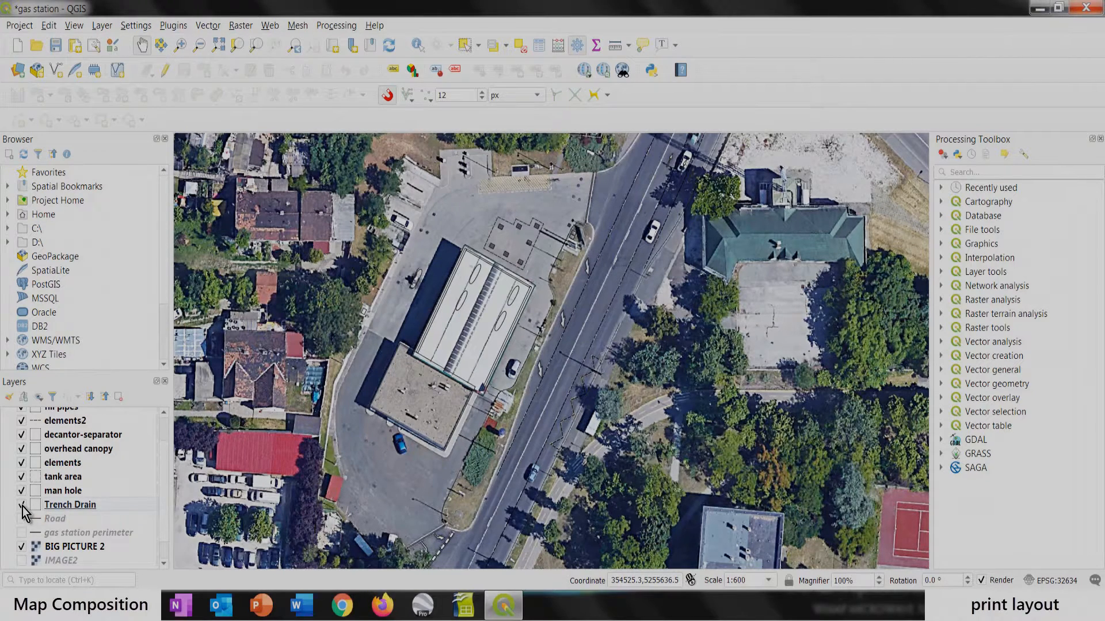
{"action": "left_click", "coordinate": [21, 505]}
{"action": "left_click", "coordinate": [21, 490]}
{"action": "left_click", "coordinate": [21, 477]}
{"action": "left_click", "coordinate": [21, 462]}
{"action": "left_click", "coordinate": [21, 448]}
{"action": "left_click", "coordinate": [21, 435]}
{"action": "left_click", "coordinate": [21, 421]}
{"action": "scroll", "coordinate": [22, 422], "scroll_direction": "up", "scroll_amount": 1}
{"action": "left_click", "coordinate": [22, 443]}
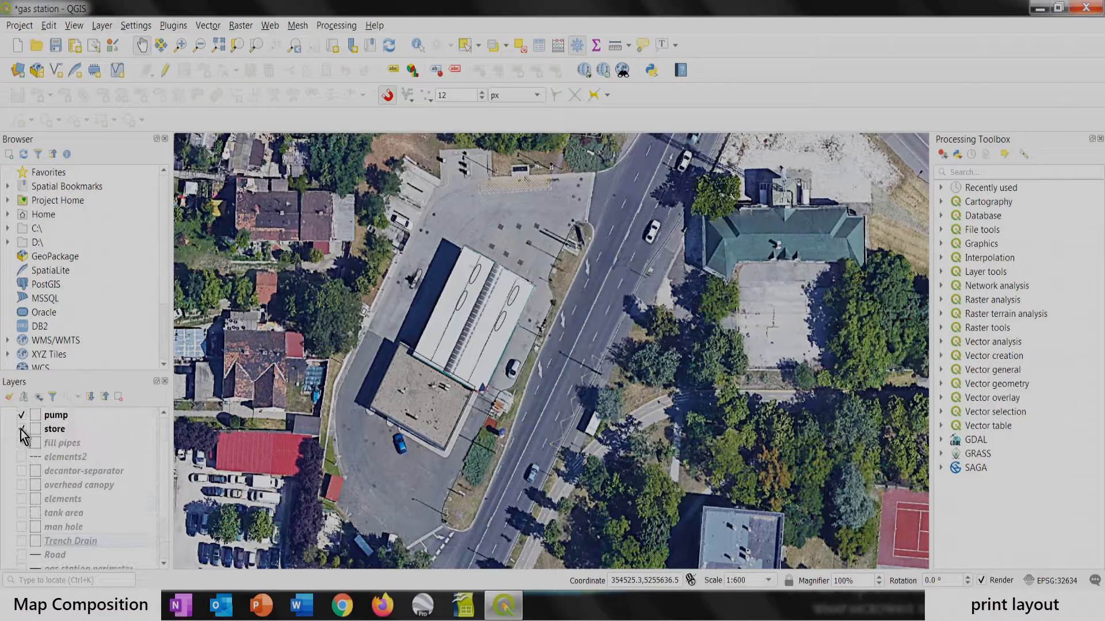
{"action": "left_click", "coordinate": [21, 429]}
{"action": "left_click", "coordinate": [21, 415]}
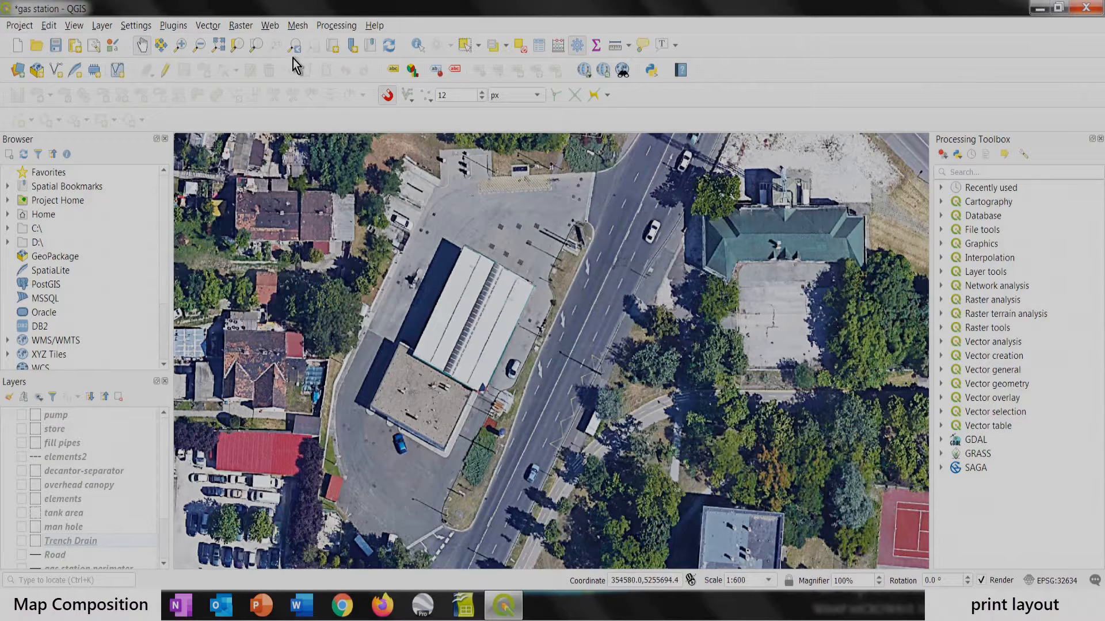
Step: Create a new print layout titled "satellite" and maximize its window
{"action": "left_click", "coordinate": [78, 50]}
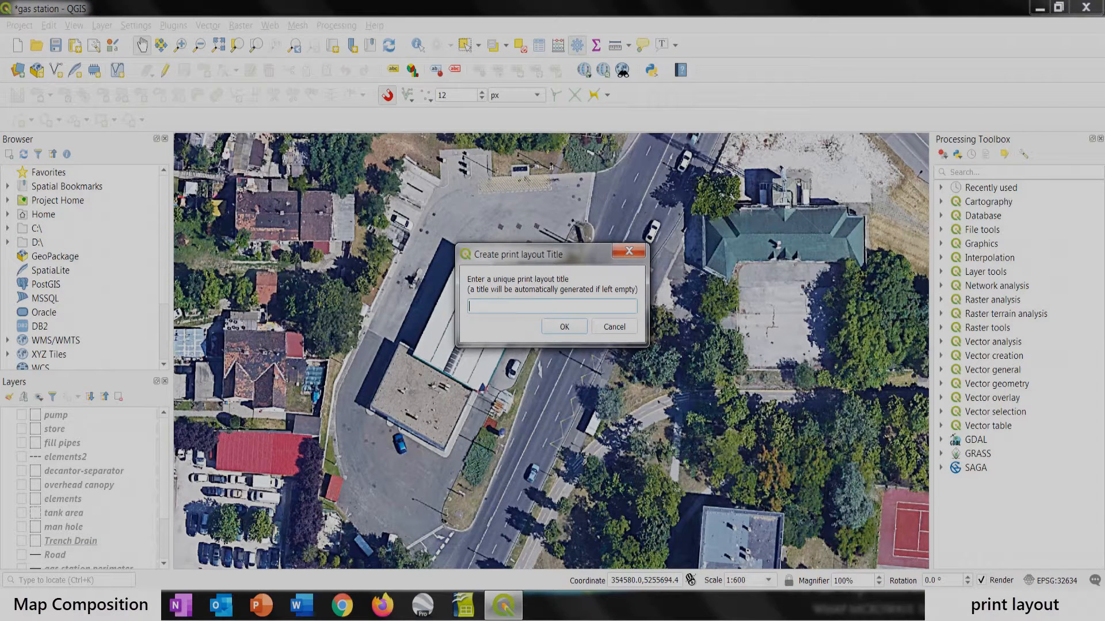
{"action": "type", "text": "example"}
{"action": "left_click", "coordinate": [560, 326]}
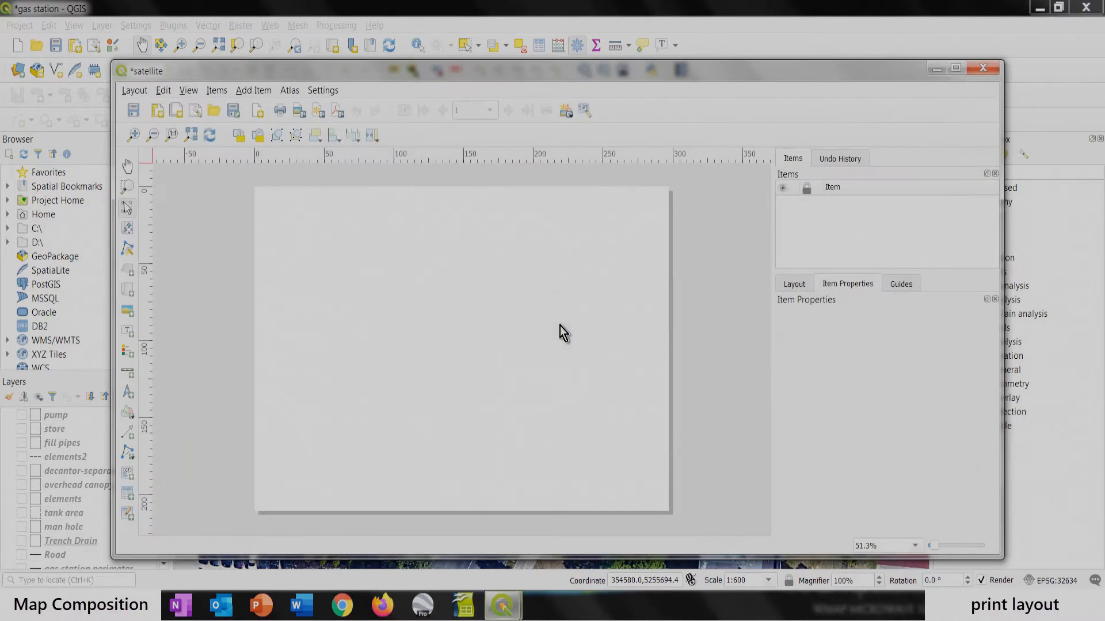
{"action": "left_click", "coordinate": [955, 68]}
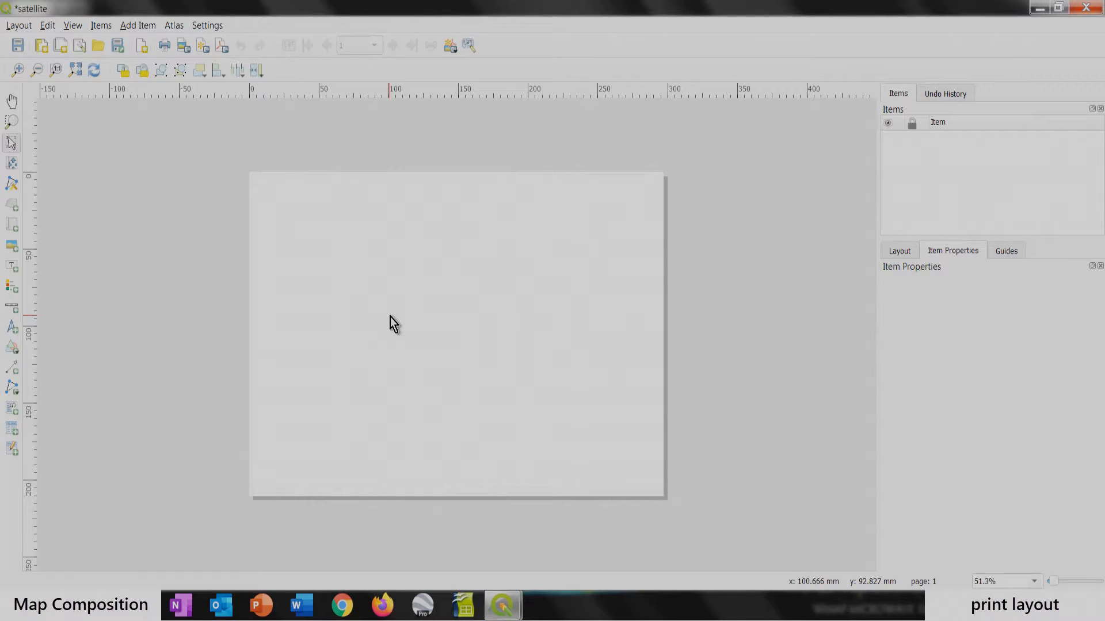
Step: Set the layout page to Letter size with Landscape orientation
{"action": "right_click", "coordinate": [433, 265]}
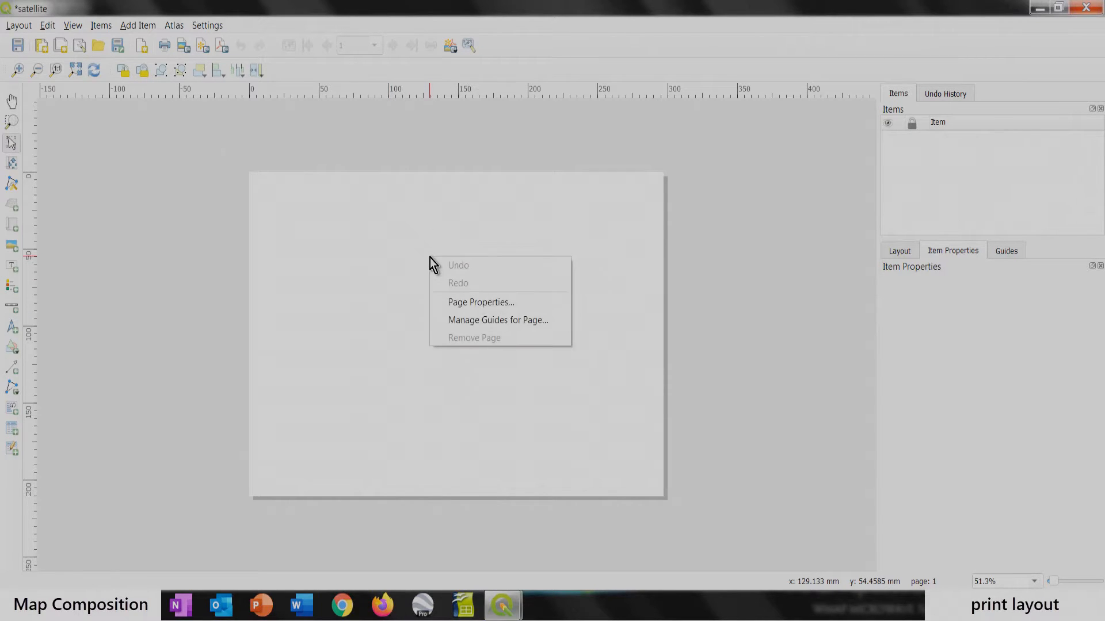
{"action": "left_click", "coordinate": [468, 309]}
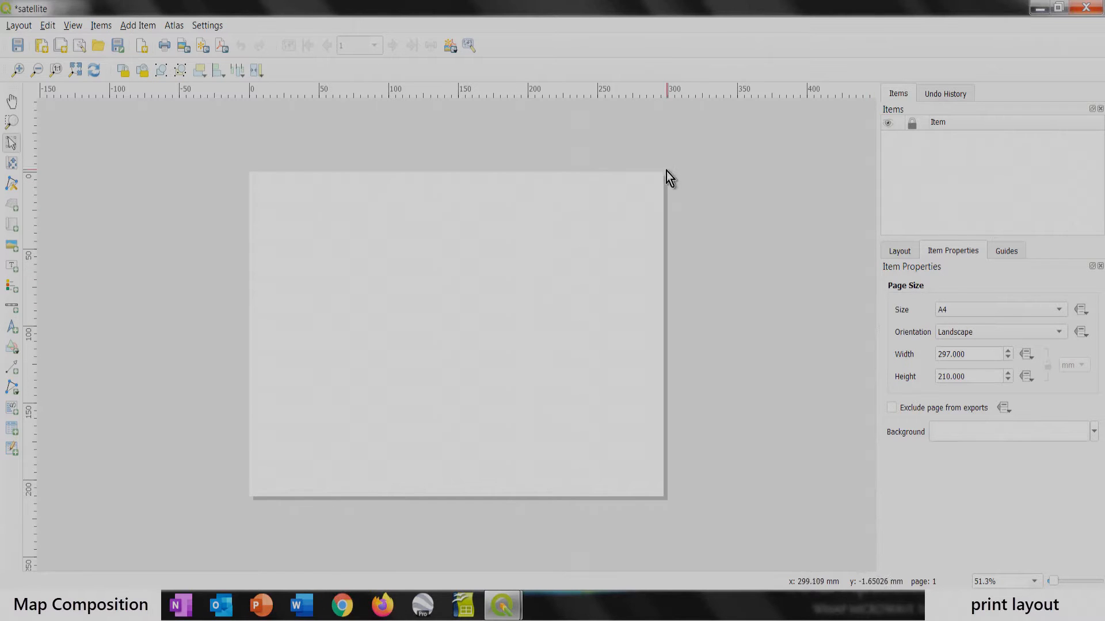
{"action": "left_click", "coordinate": [956, 315]}
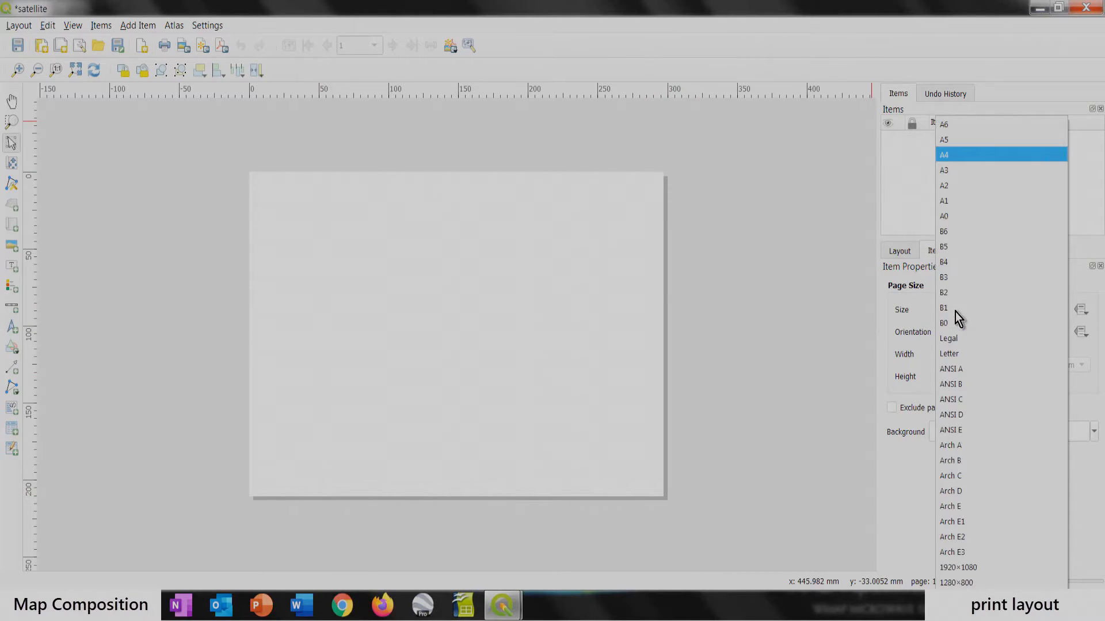
{"action": "left_click", "coordinate": [963, 354]}
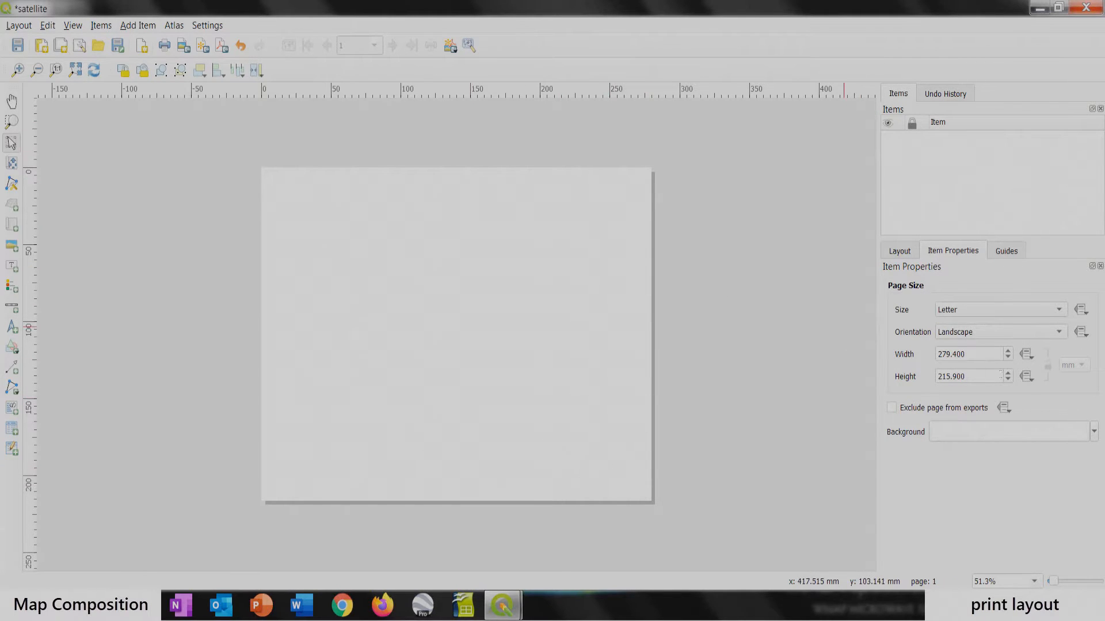
{"action": "left_click", "coordinate": [978, 332]}
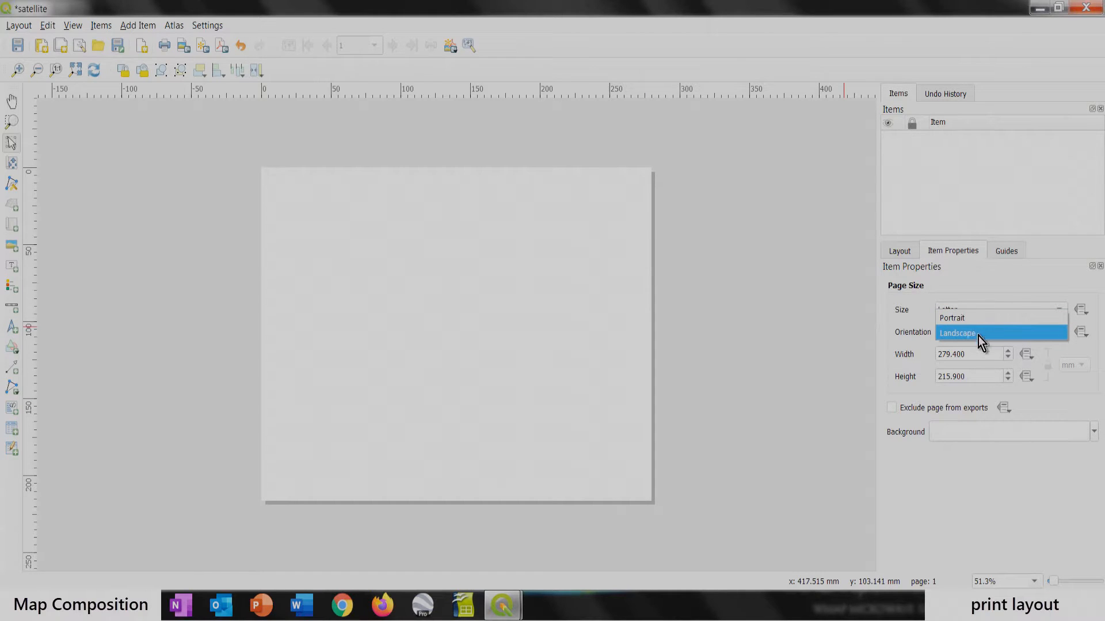
{"action": "left_click", "coordinate": [952, 337]}
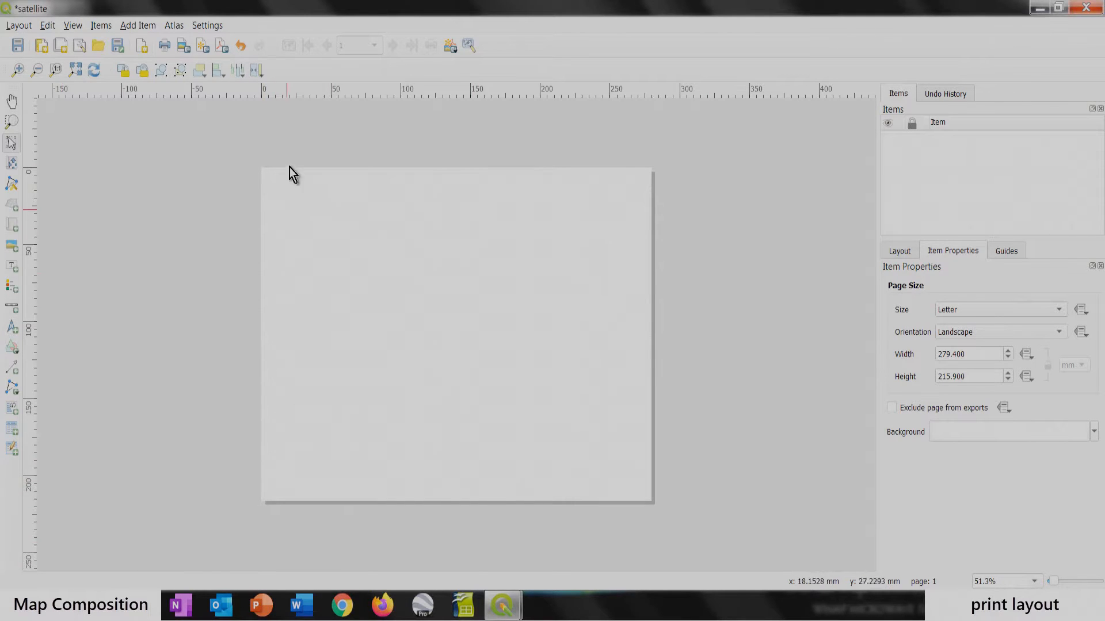
Step: Add a horizontal guide at 10 mm to page 1
{"action": "left_click", "coordinate": [1006, 252]}
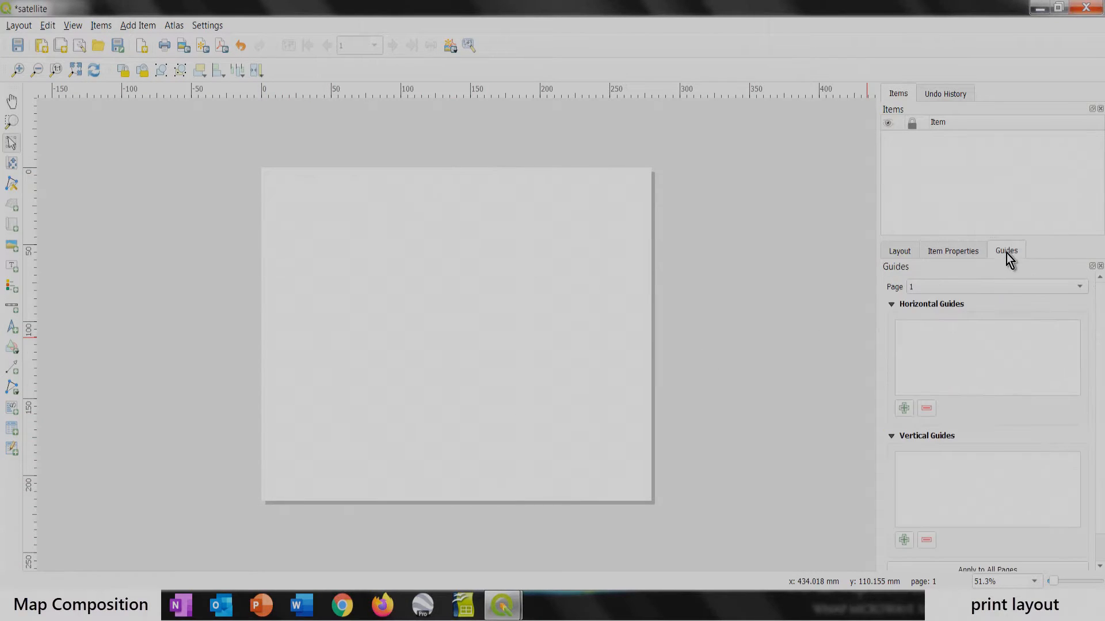
{"action": "left_click", "coordinate": [905, 408]}
{"action": "double_click", "coordinate": [913, 336]}
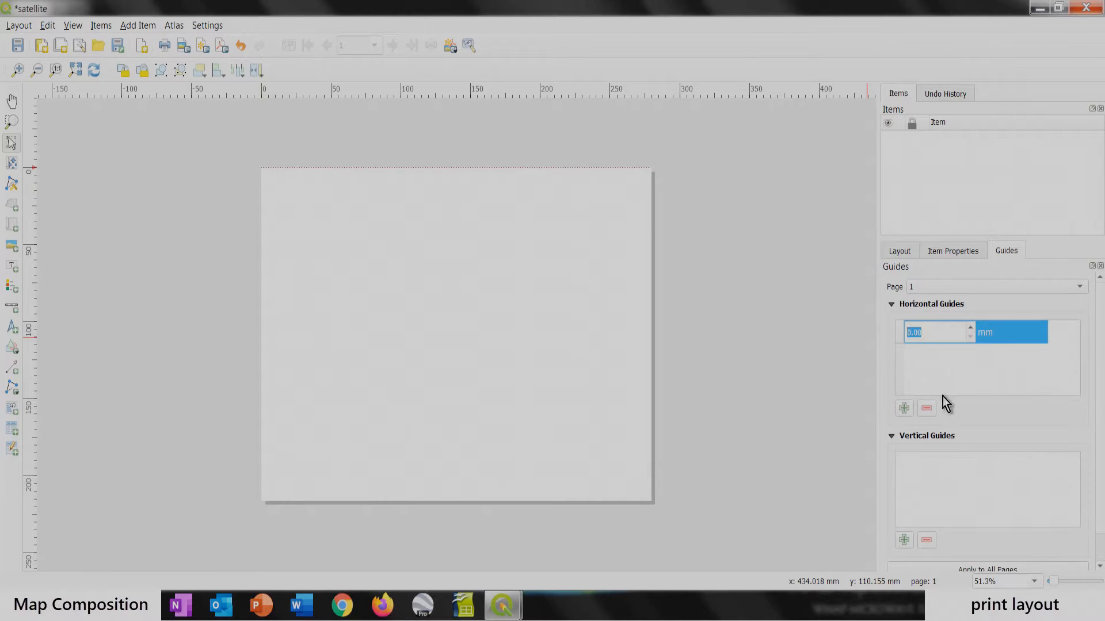
{"action": "type", "text": "10"}
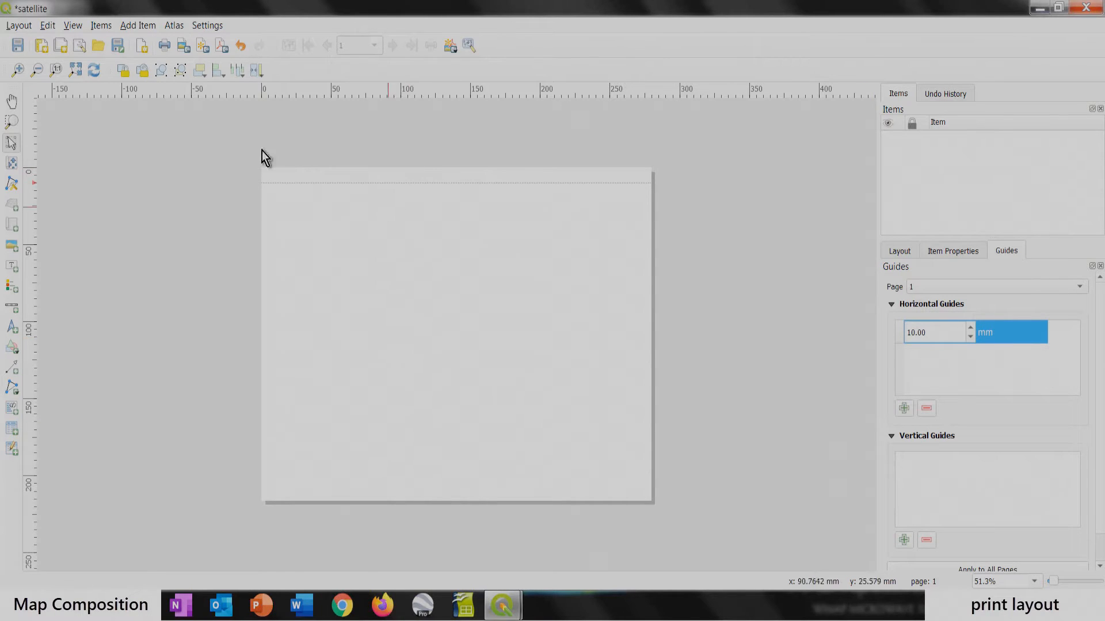
{"action": "left_click", "coordinate": [907, 468]}
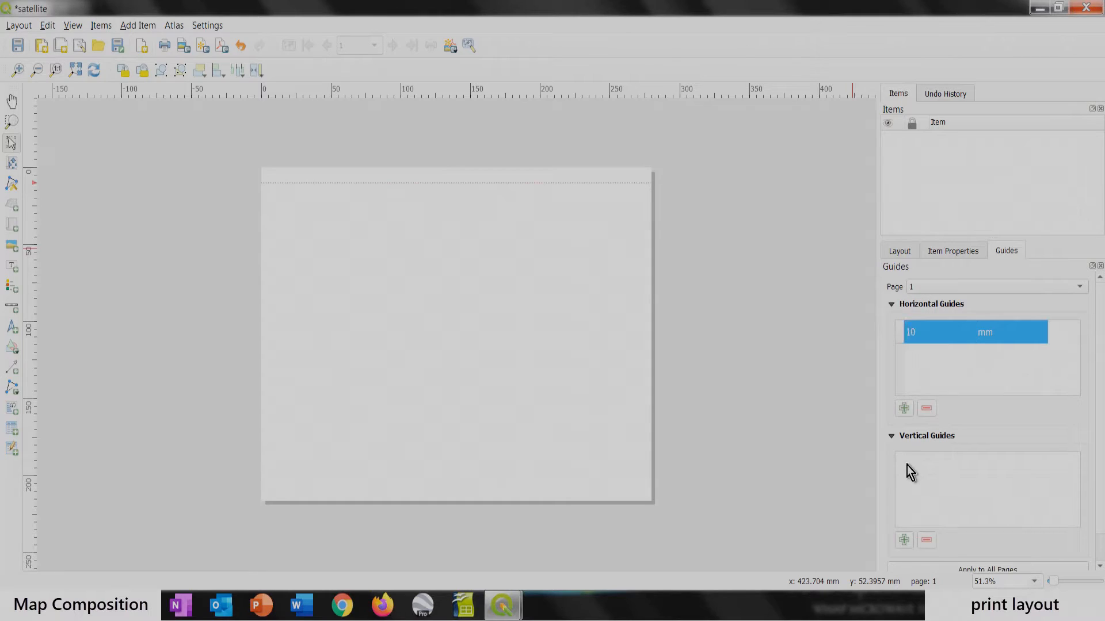
Step: Add a vertical guide at 10 mm to page 1
{"action": "left_click", "coordinate": [903, 540]}
{"action": "double_click", "coordinate": [913, 464]}
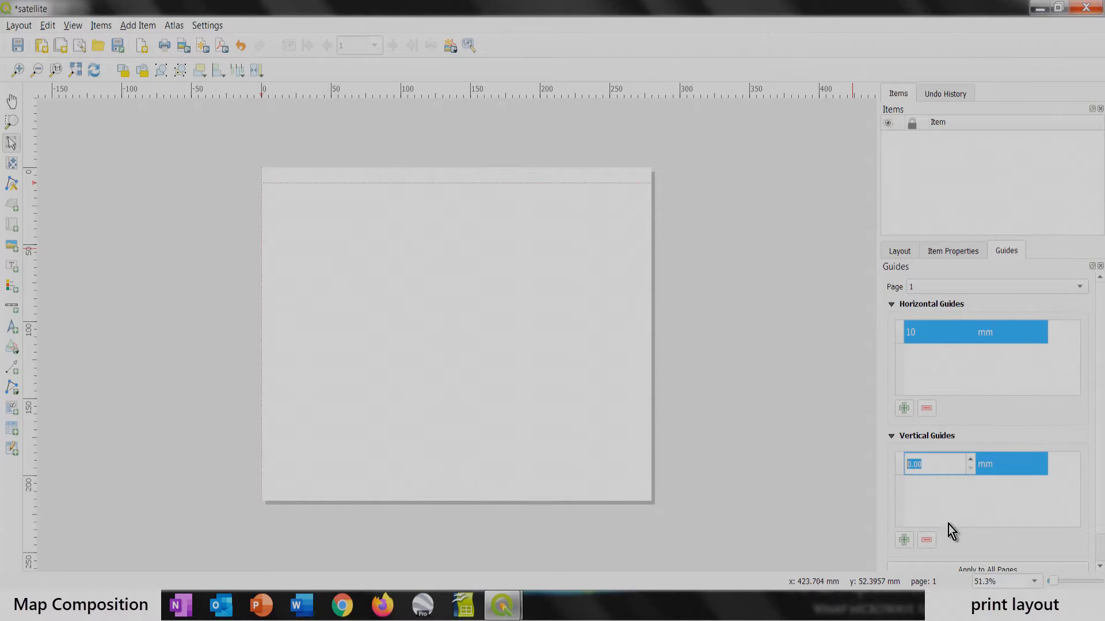
{"action": "type", "text": "10"}
{"action": "key", "text": "Return"}
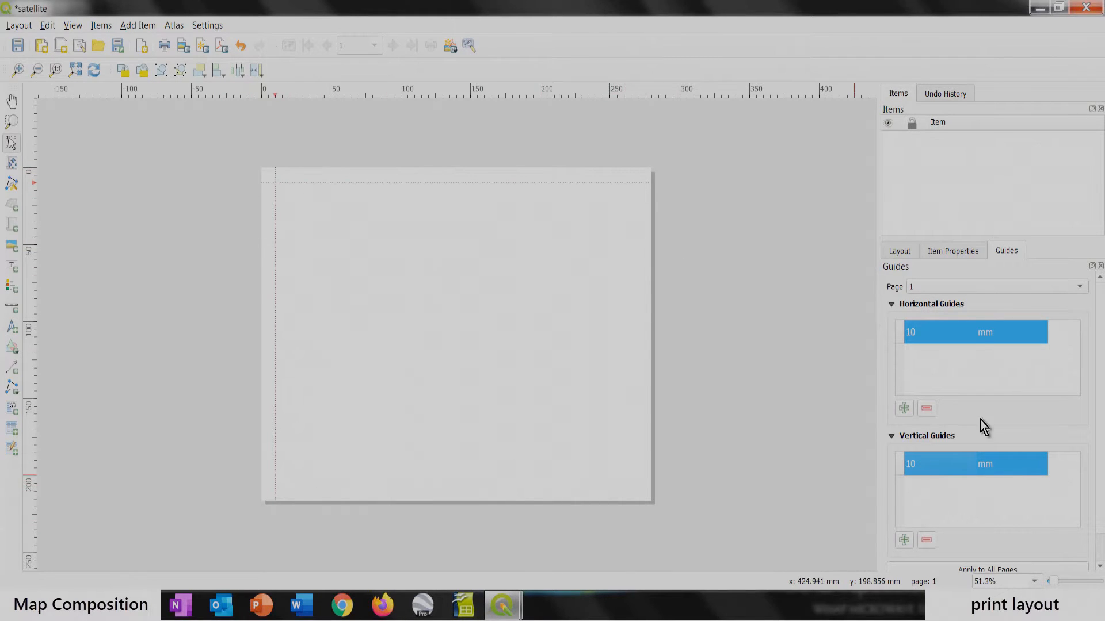
Step: Copy the page width into a second vertical guide and reduce its position to 269.4 mm for the opposite margin
{"action": "left_click", "coordinate": [953, 251]}
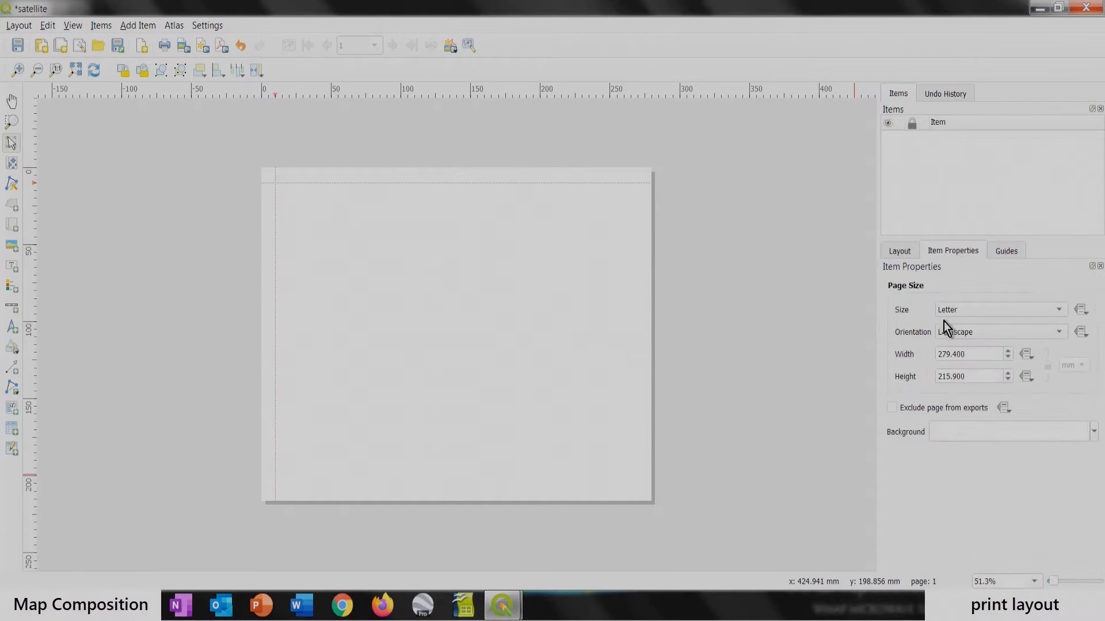
{"action": "scroll", "coordinate": [537, 377], "scroll_direction": "down", "scroll_amount": 1}
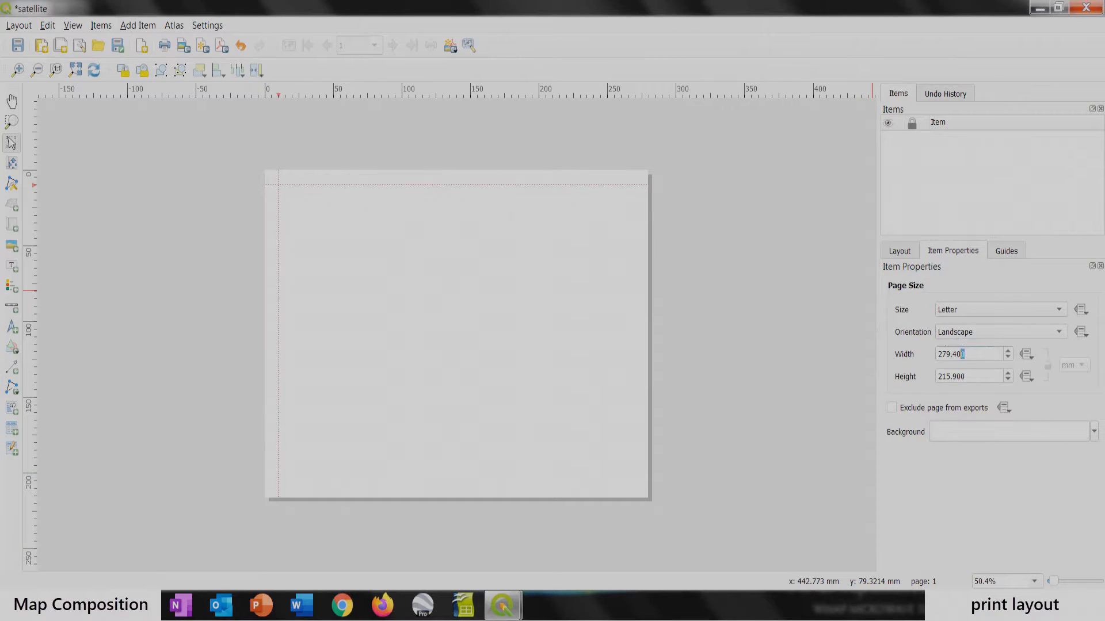
{"action": "double_click", "coordinate": [962, 354]}
{"action": "right_click", "coordinate": [956, 355]}
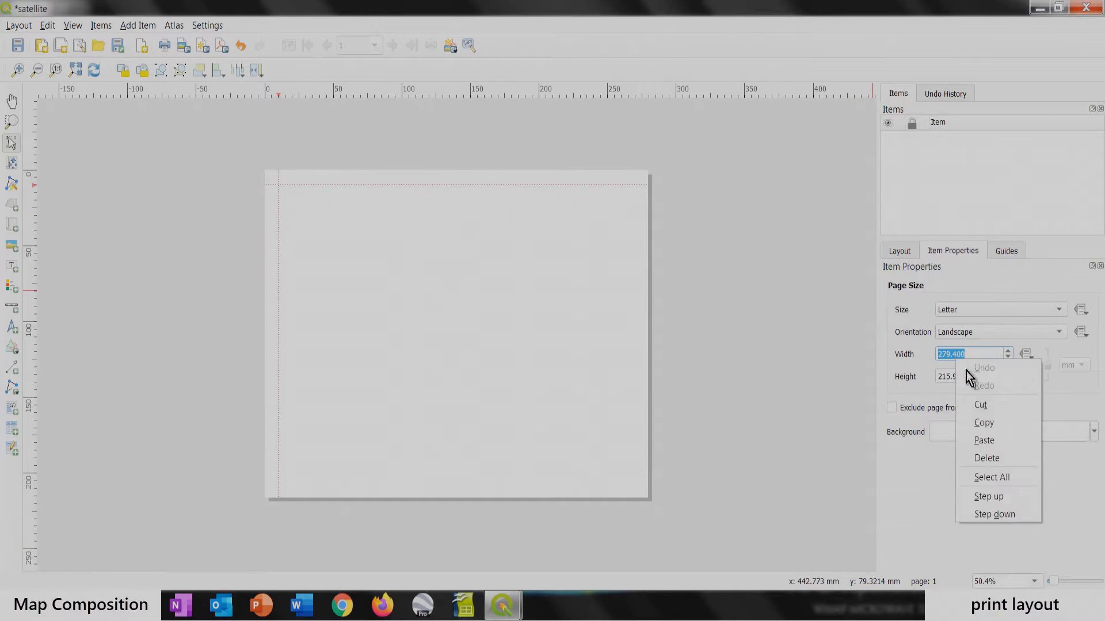
{"action": "left_click", "coordinate": [978, 421]}
{"action": "left_click", "coordinate": [1010, 256]}
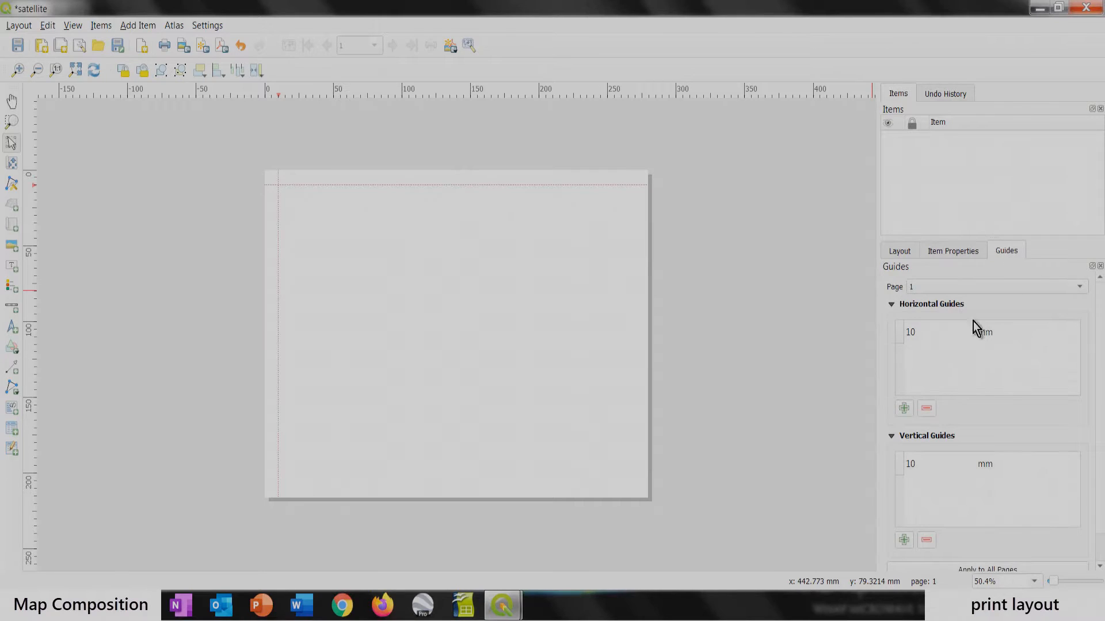
{"action": "left_click", "coordinate": [903, 540]}
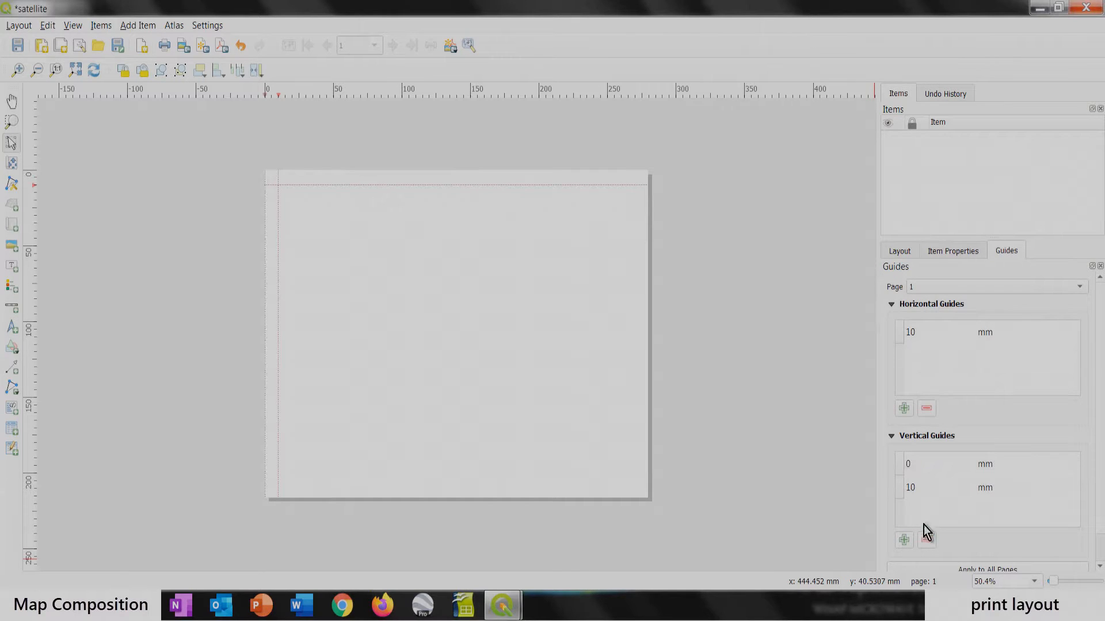
{"action": "double_click", "coordinate": [908, 464]}
{"action": "right_click", "coordinate": [942, 459]}
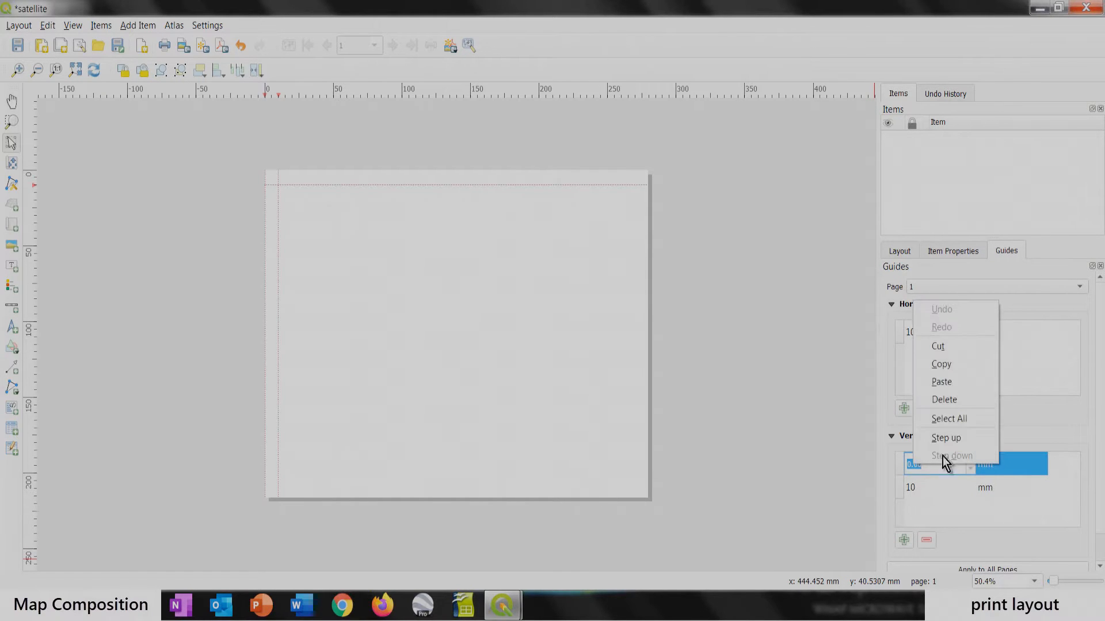
{"action": "left_click", "coordinate": [951, 381]}
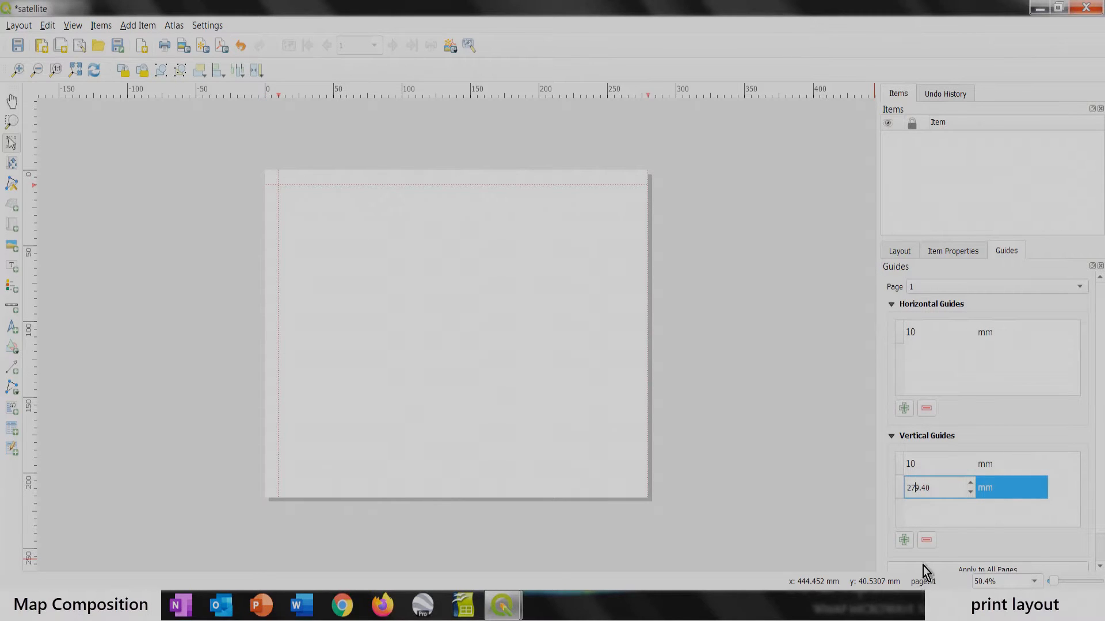
{"action": "key", "text": "BackSpace"}
{"action": "type", "text": "6"}
Step: Copy the page height into the position of a newly added second horizontal guide on page 1
{"action": "left_click", "coordinate": [953, 250]}
{"action": "double_click", "coordinate": [951, 377]}
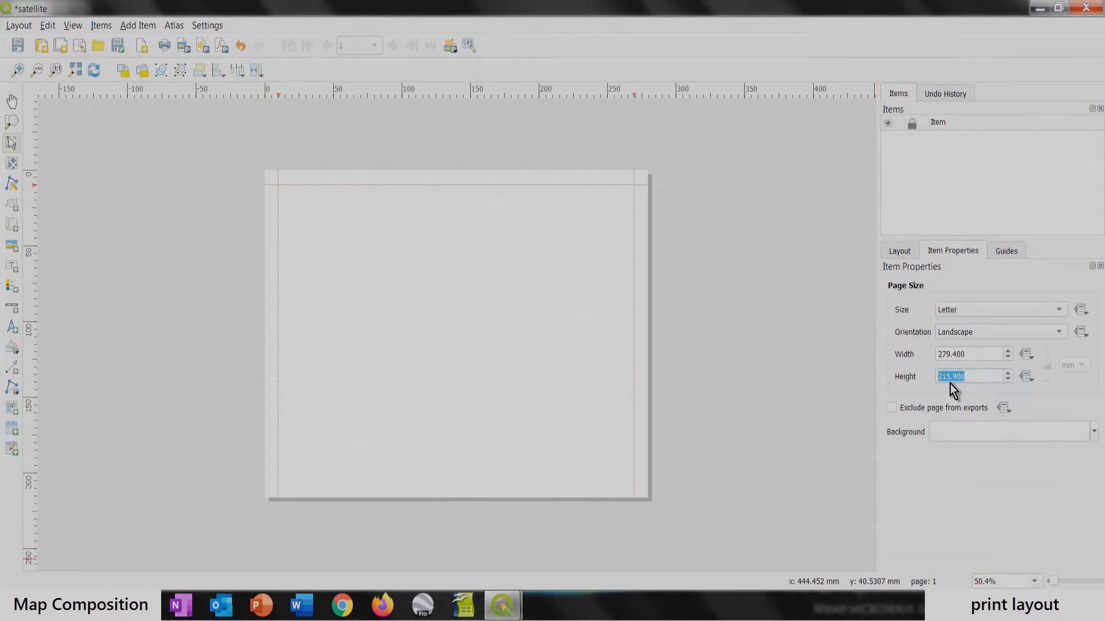
{"action": "right_click", "coordinate": [949, 378]}
{"action": "left_click", "coordinate": [981, 445]}
{"action": "left_click", "coordinate": [1013, 256]}
{"action": "left_click", "coordinate": [903, 408]}
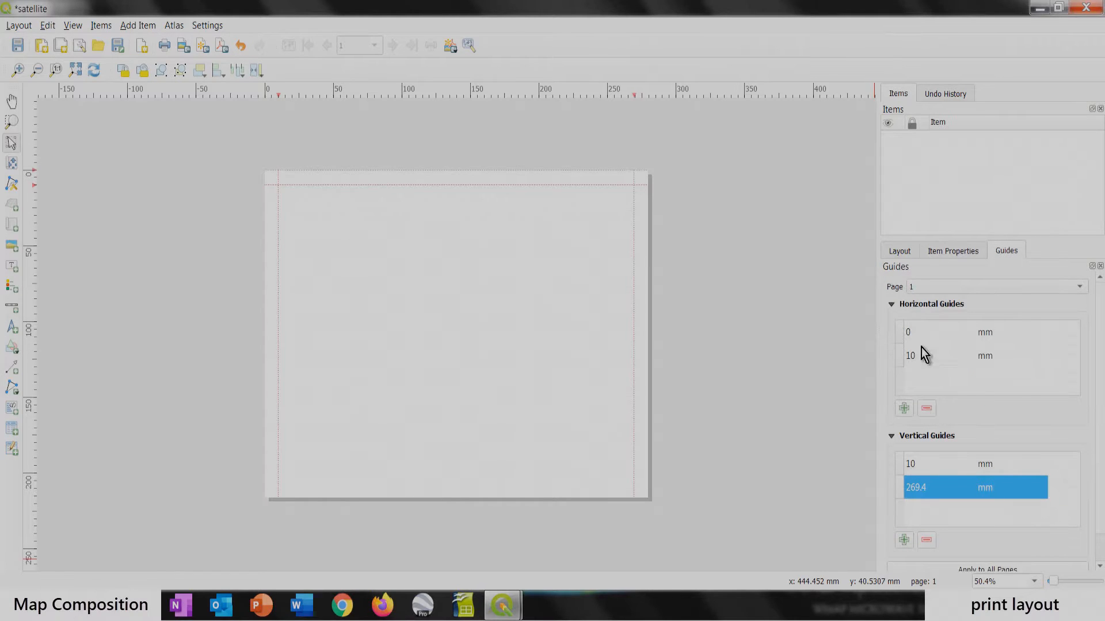
{"action": "double_click", "coordinate": [920, 332]}
{"action": "right_click", "coordinate": [909, 332]}
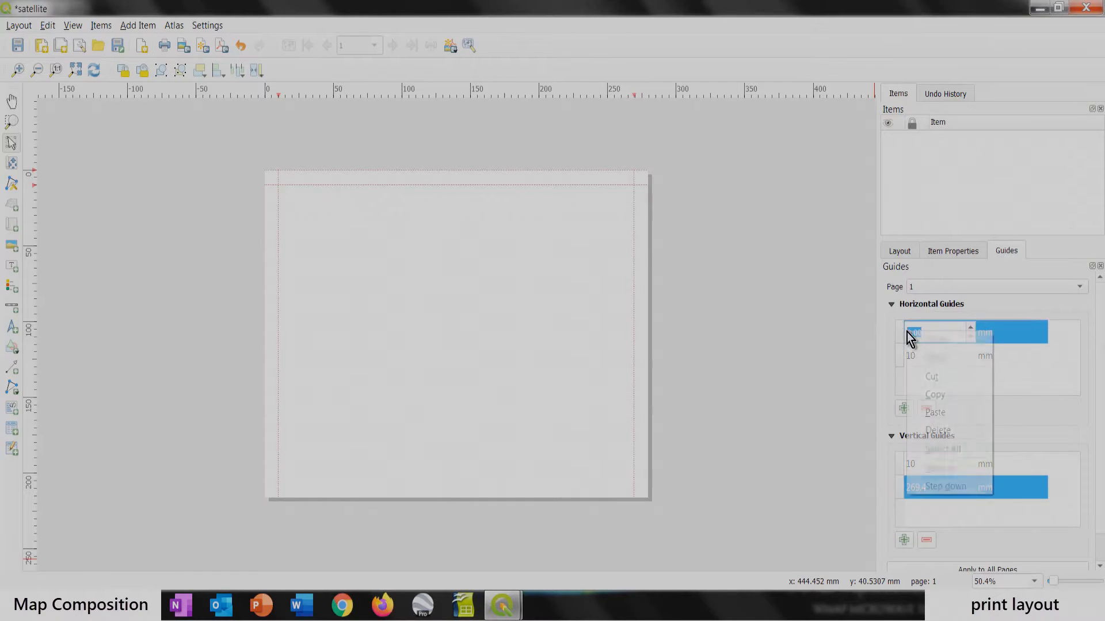
{"action": "left_click", "coordinate": [945, 413]}
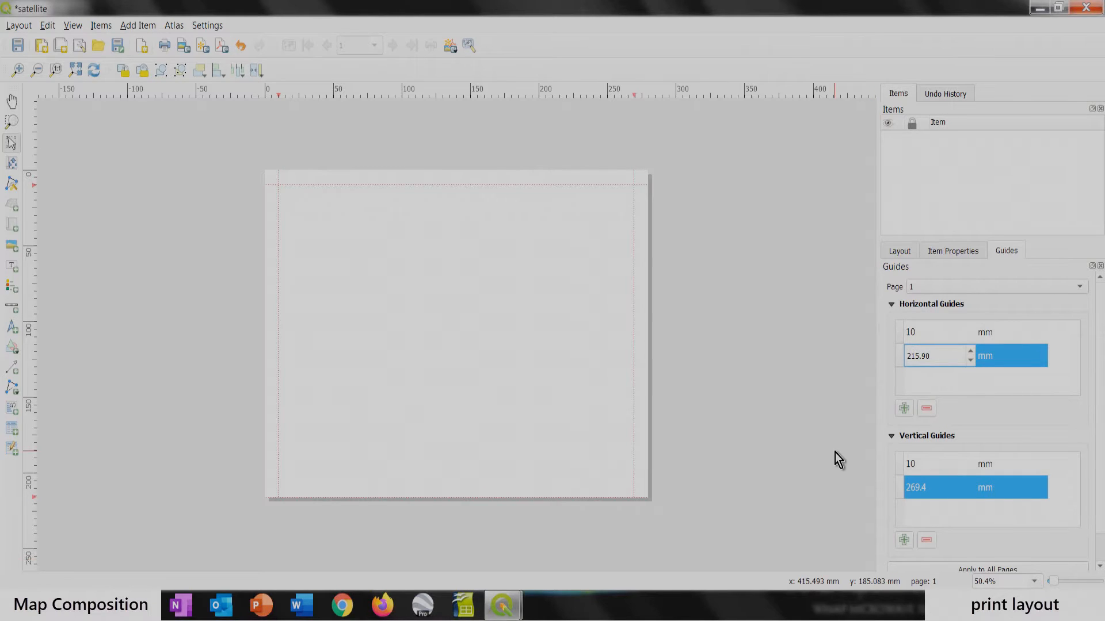
Step: Set the second horizontal guide's position to 205.9 mm for the margin opposite the 10 mm guide
{"action": "key", "text": "BackSpace"}
{"action": "key", "text": "BackSpace"}
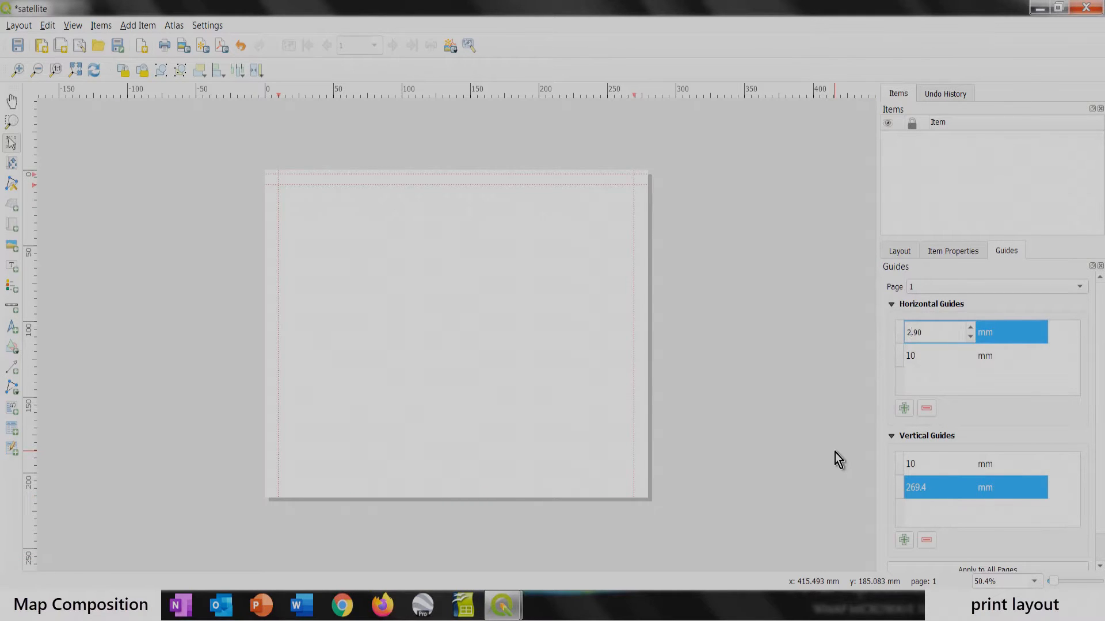
{"action": "type", "text": "05"}
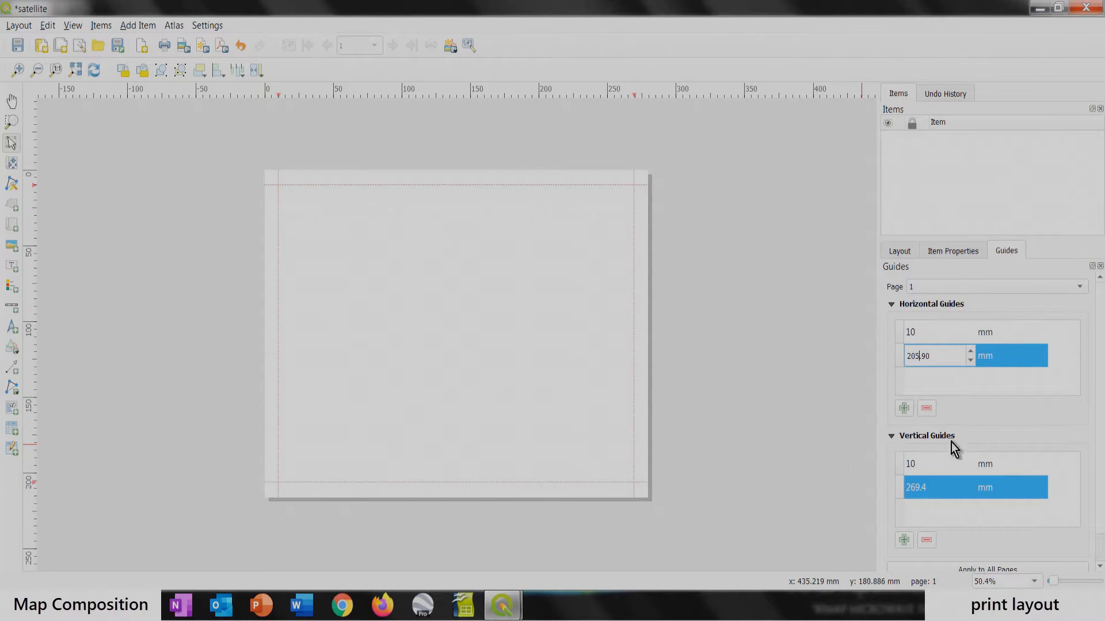
{"action": "key", "text": "Return"}
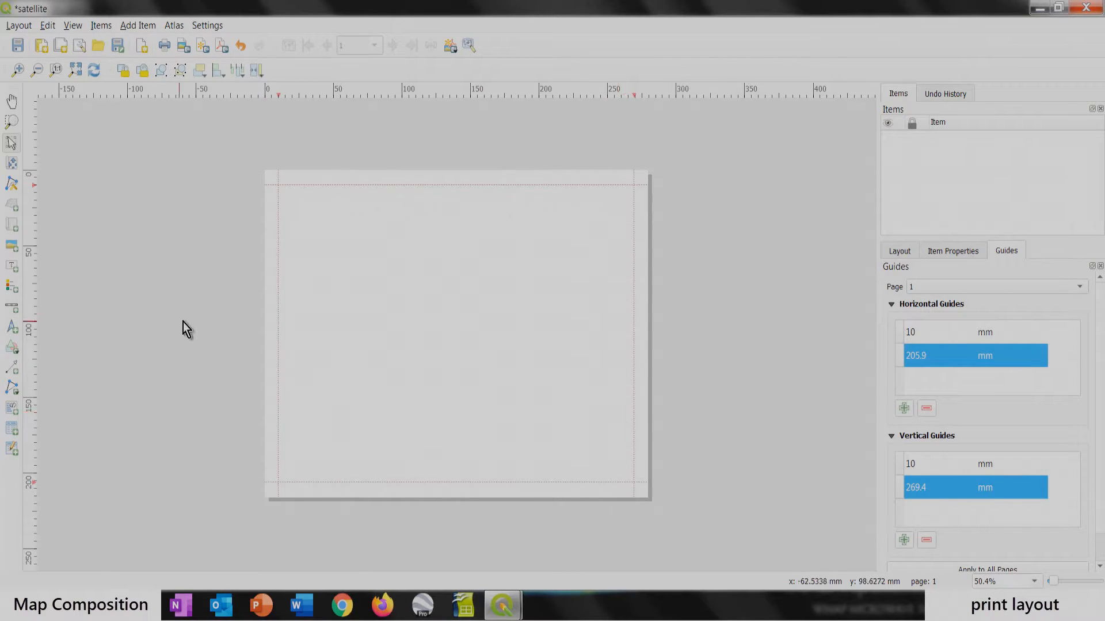
Step: Save the project from the satellite layout and close the layout window
{"action": "left_click", "coordinate": [18, 47]}
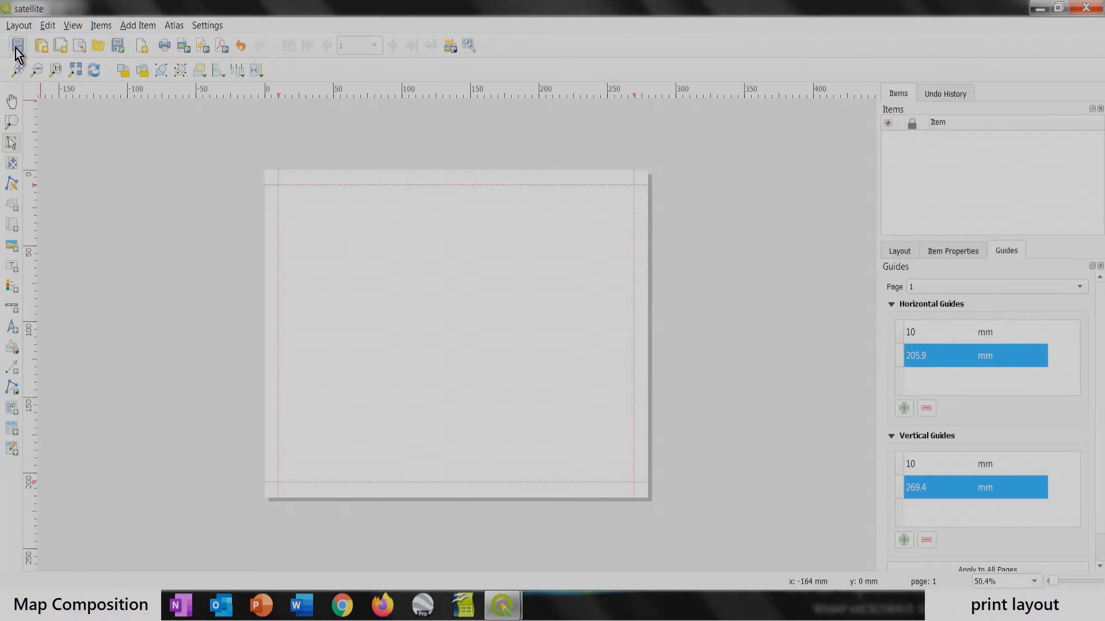
{"action": "left_click", "coordinate": [1083, 8]}
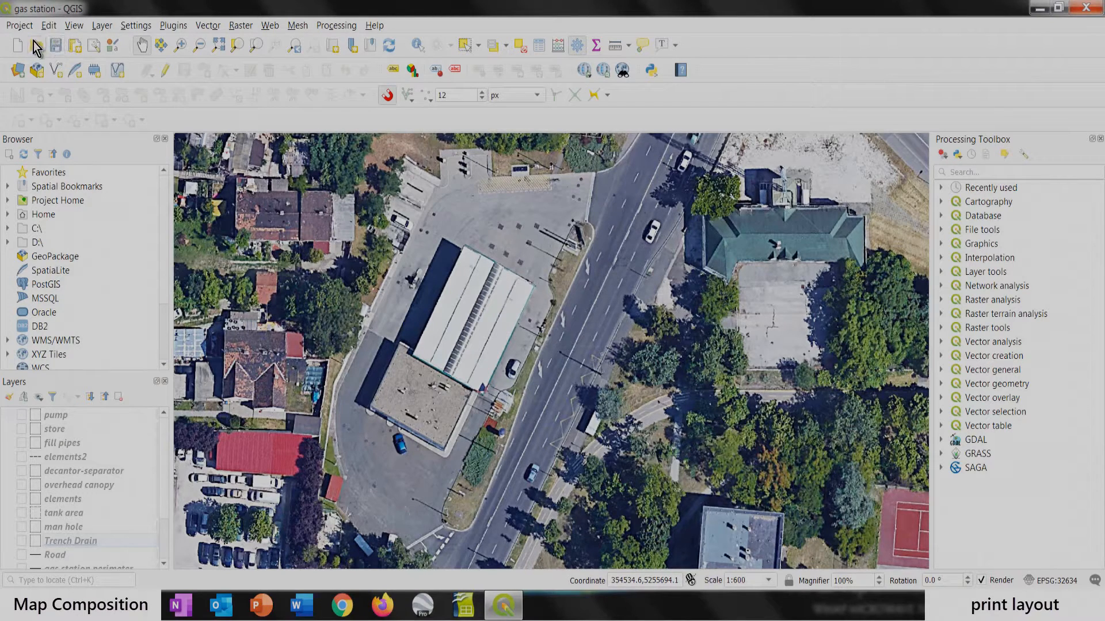
Step: Reopen the satellite layout through the Layout Manager and maximize its window
{"action": "left_click", "coordinate": [20, 25]}
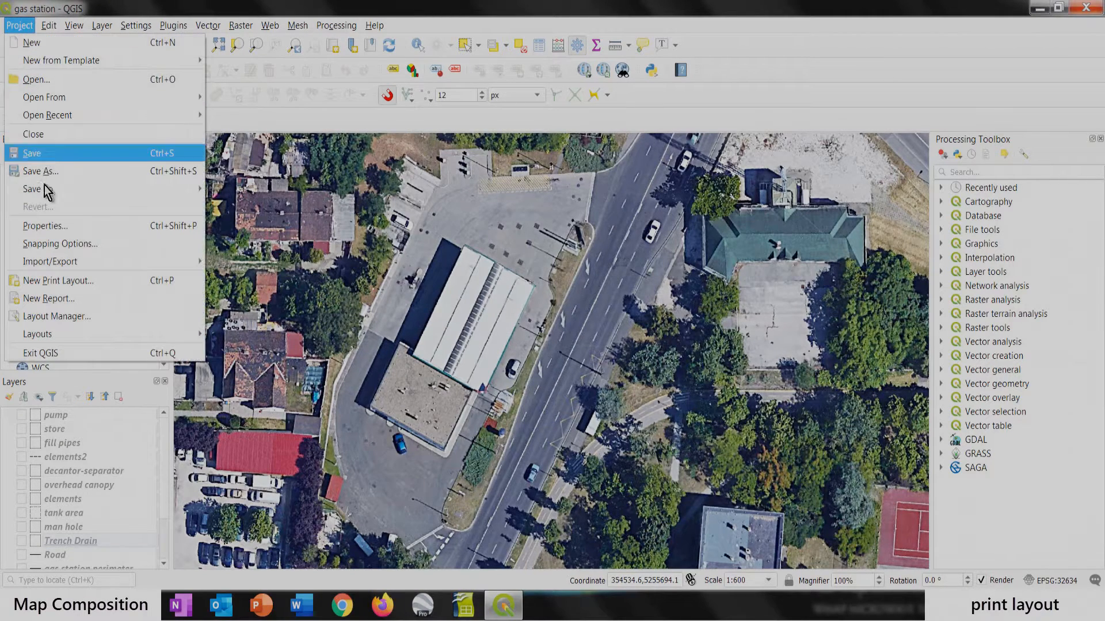
{"action": "left_click", "coordinate": [49, 317]}
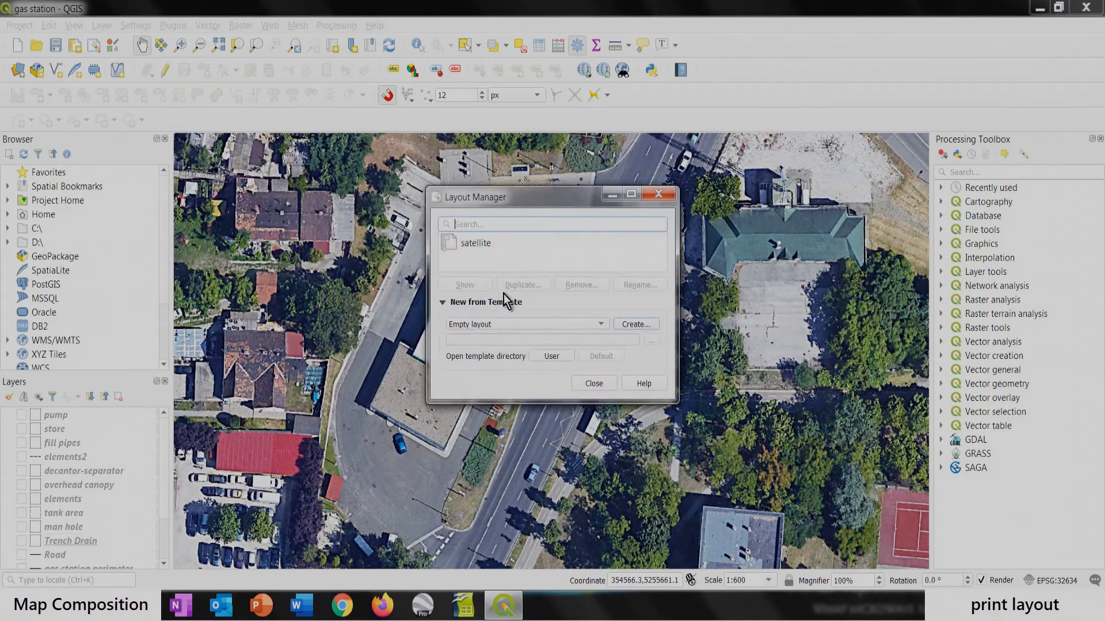
{"action": "double_click", "coordinate": [468, 247]}
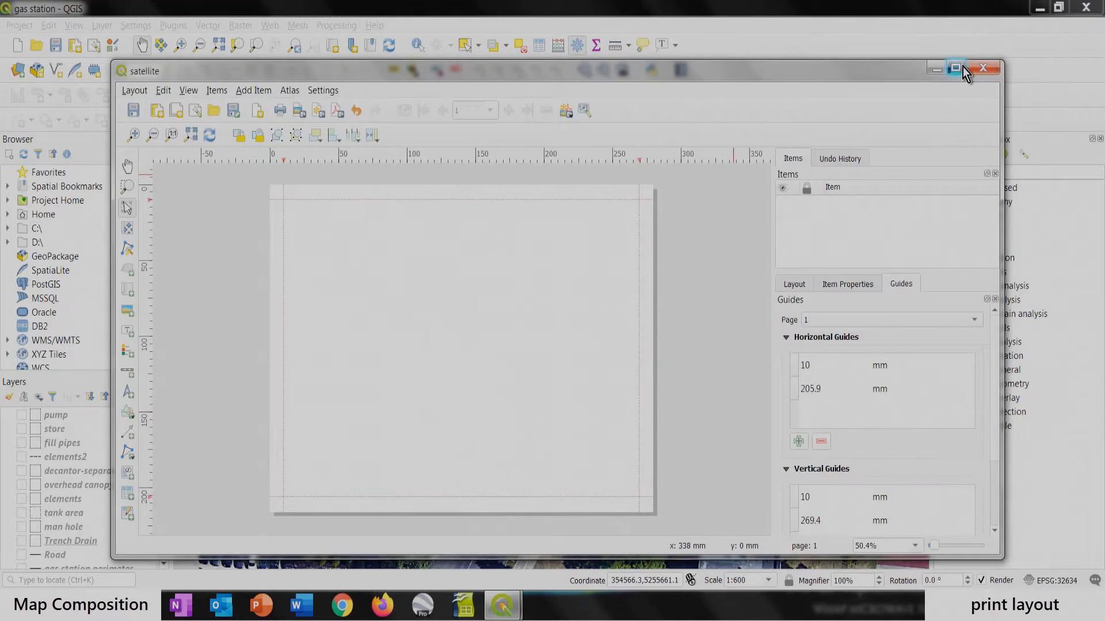
{"action": "left_click", "coordinate": [960, 67]}
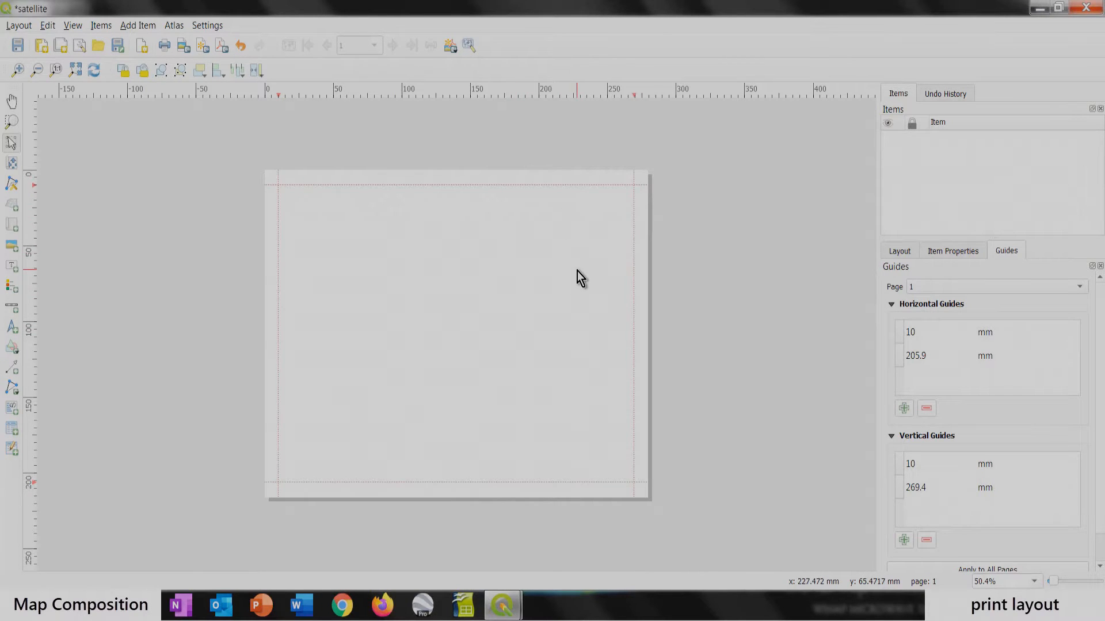
Step: Add a map about 140 mm wide and 176 mm high, starting at the intersection of the two 10 mm guides
{"action": "left_click", "coordinate": [12, 230]}
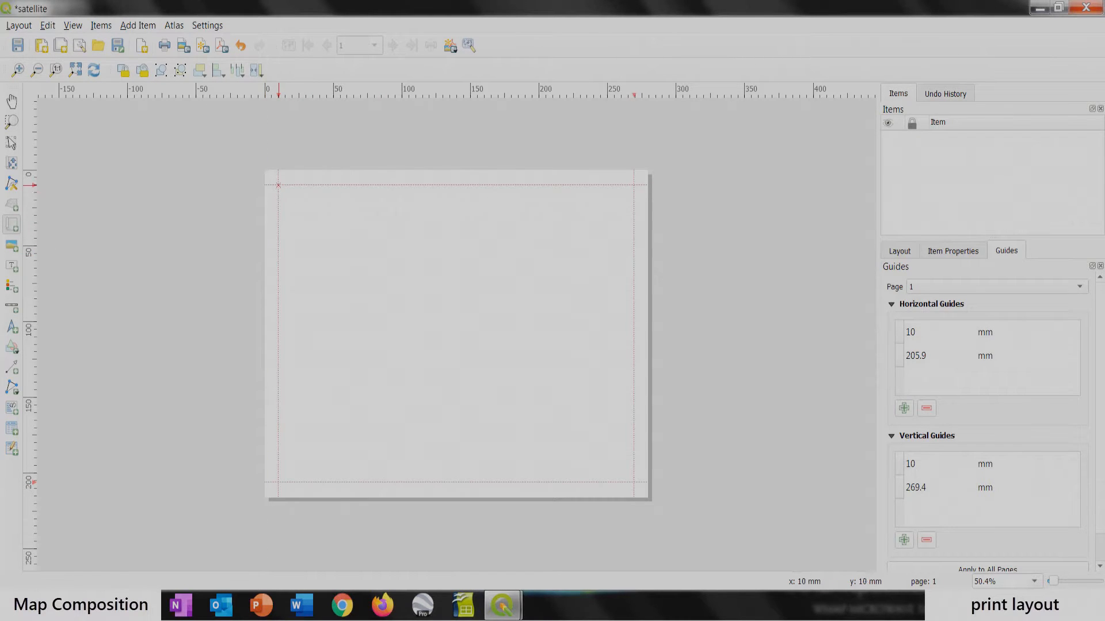
{"action": "left_click_drag", "start_coordinate": [278, 185], "coordinate": [469, 452]}
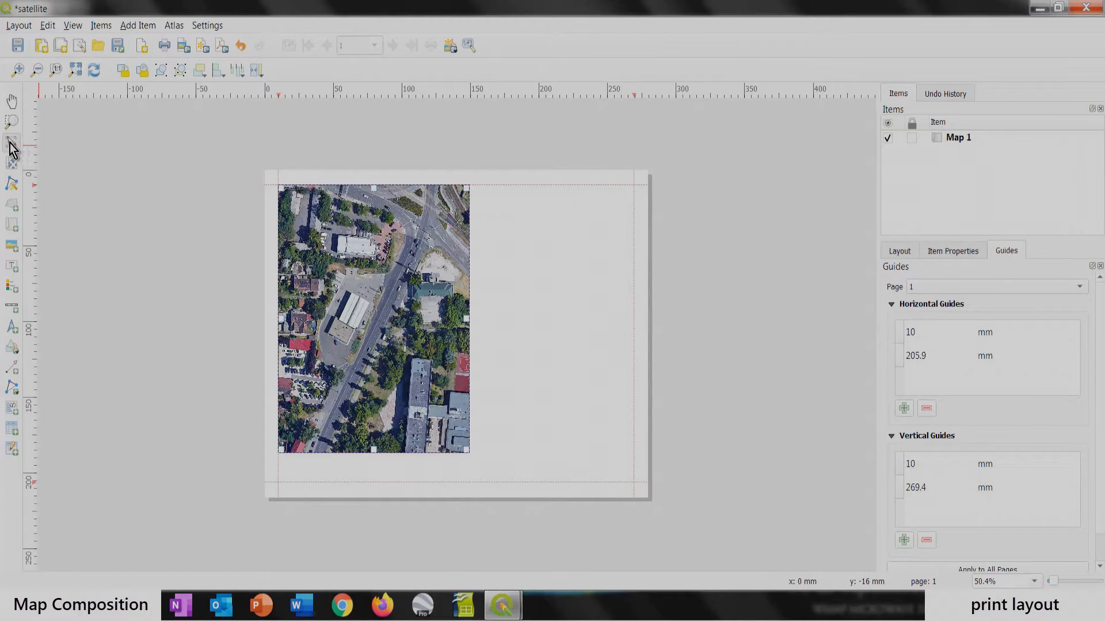
{"action": "left_click", "coordinate": [10, 144]}
Step: Hide Map 1 on the page and show it again
{"action": "left_click", "coordinate": [887, 139]}
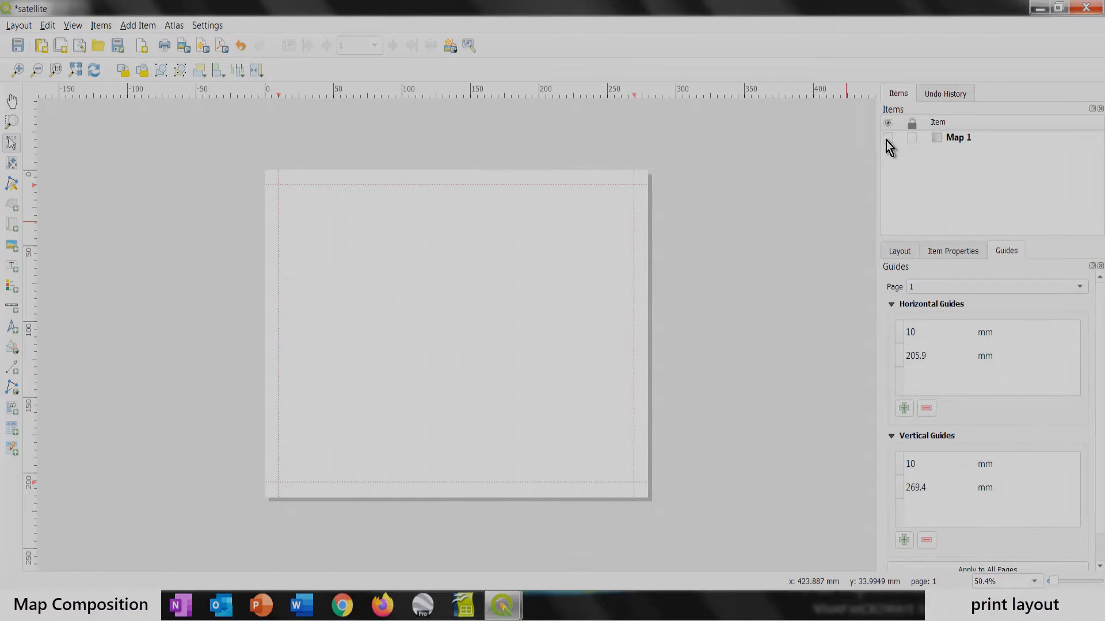
{"action": "left_click", "coordinate": [887, 139]}
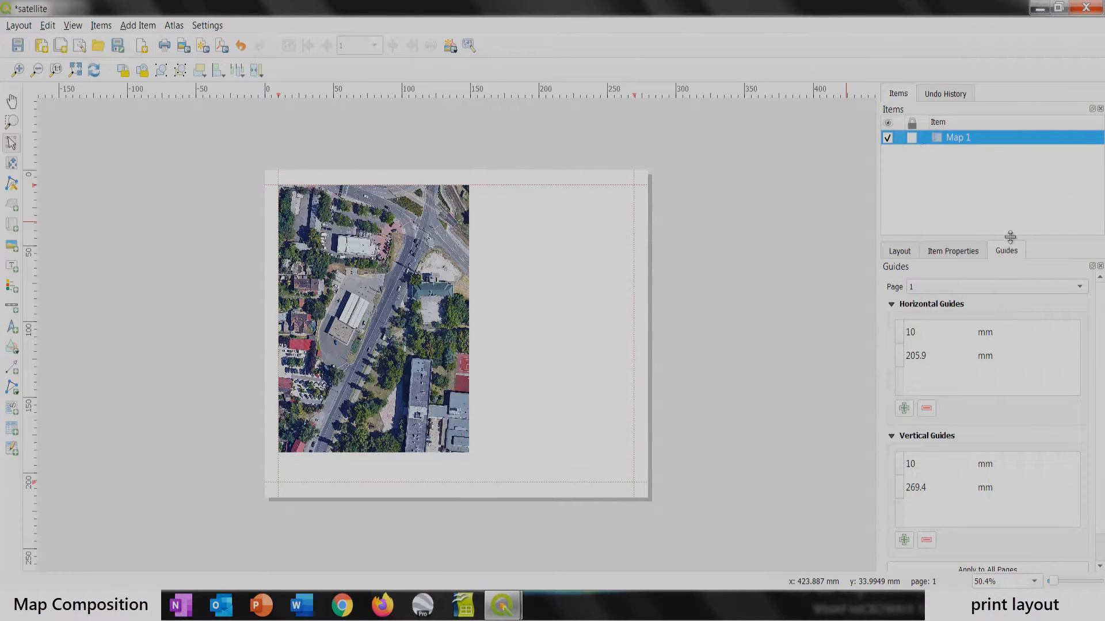
Step: Set Map 1's scale to 5000 in its item properties and deselect the map
{"action": "left_click", "coordinate": [415, 313]}
{"action": "left_click", "coordinate": [939, 248]}
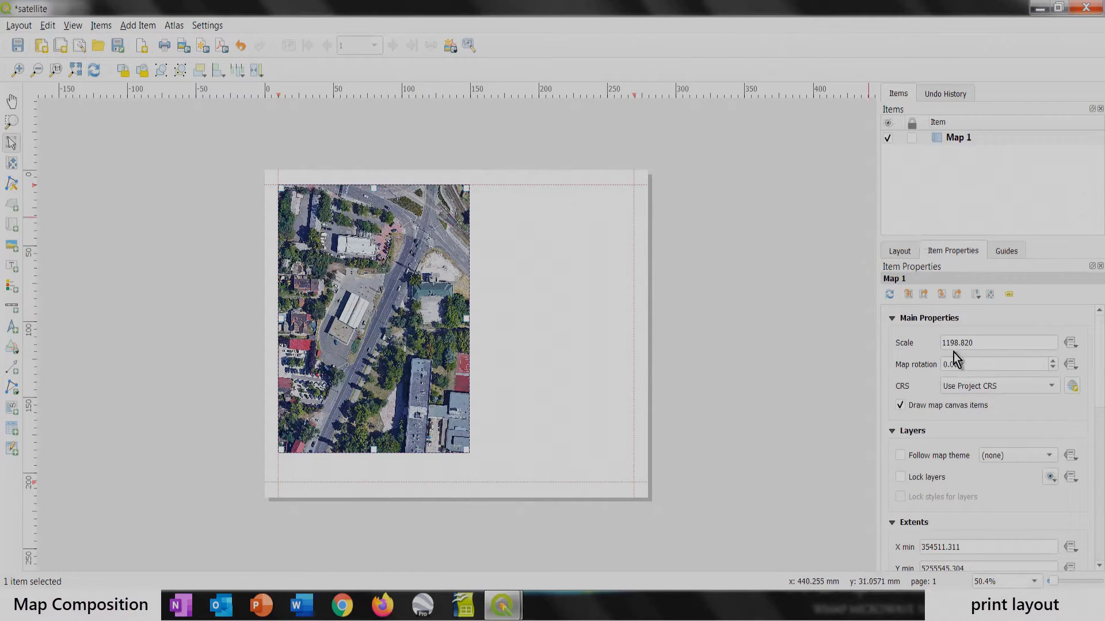
{"action": "double_click", "coordinate": [971, 342]}
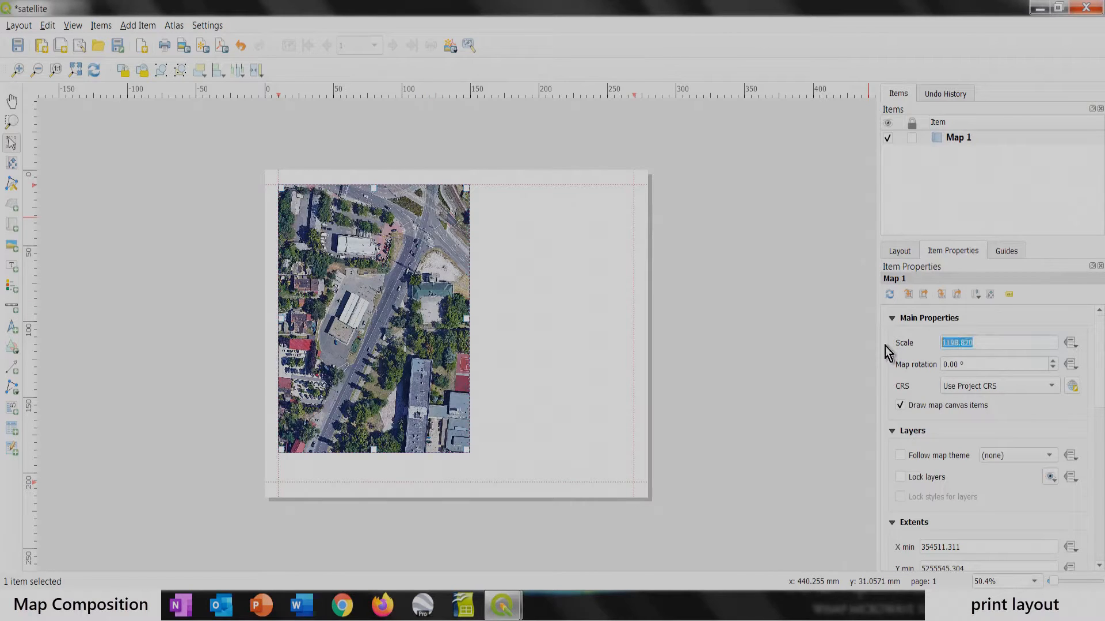
{"action": "type", "text": "5000"}
{"action": "key", "text": "Return"}
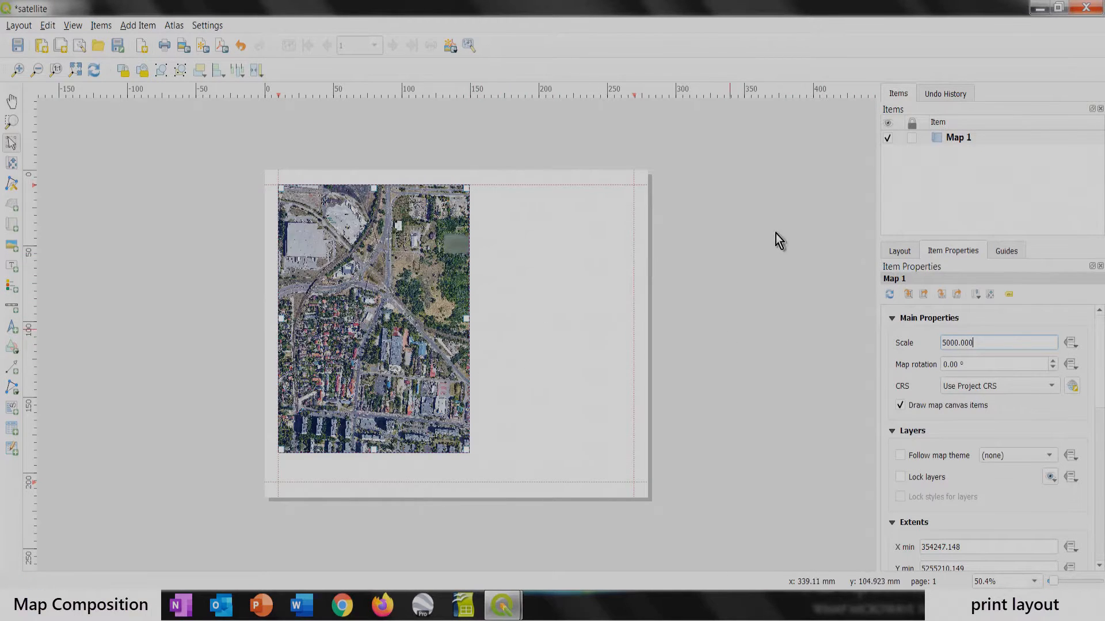
{"action": "left_click", "coordinate": [495, 342]}
Step: Enable a frame around Map 1 and increase the frame's thickness slightly
{"action": "left_click", "coordinate": [417, 335]}
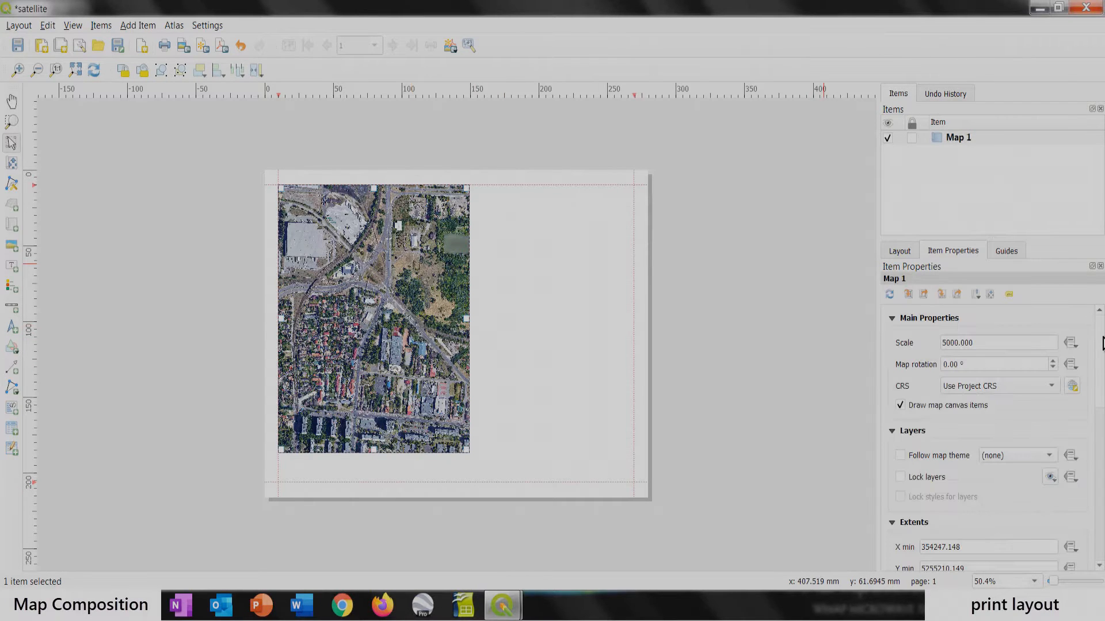
{"action": "scroll", "coordinate": [1103, 343], "scroll_direction": "down", "scroll_amount": 6}
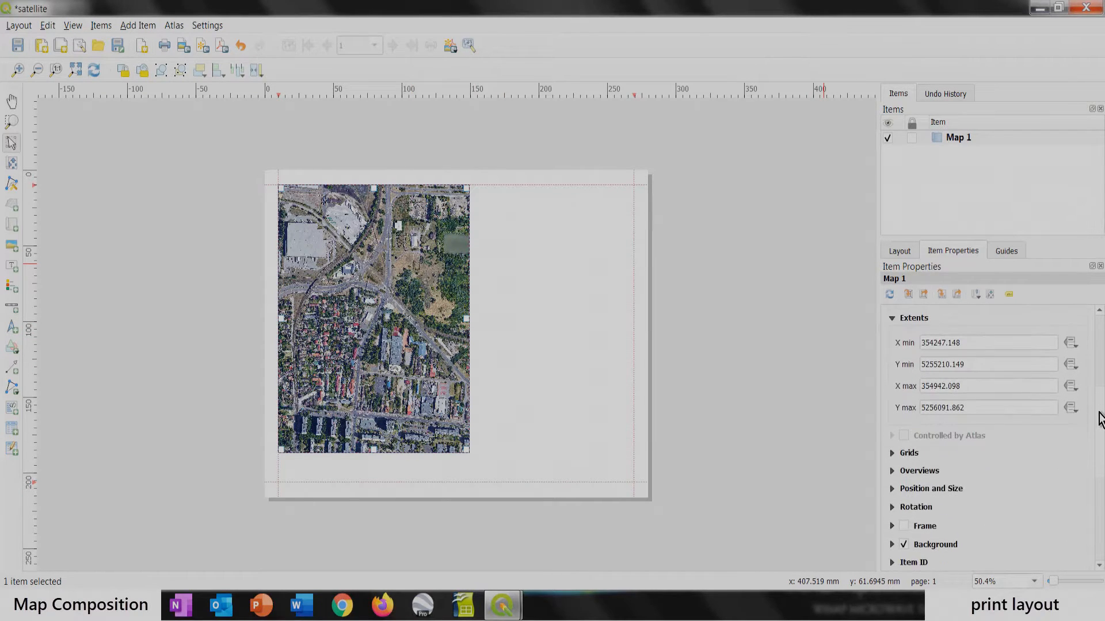
{"action": "scroll", "coordinate": [1100, 419], "scroll_direction": "up", "scroll_amount": 2}
{"action": "scroll", "coordinate": [1100, 437], "scroll_direction": "down", "scroll_amount": 6}
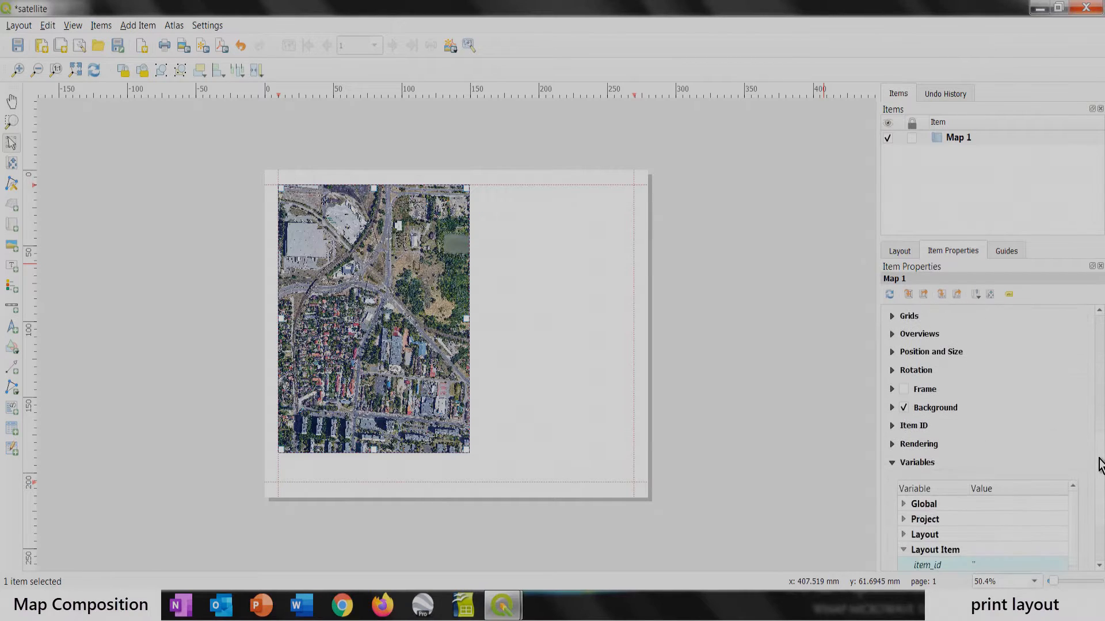
{"action": "scroll", "coordinate": [1100, 455], "scroll_direction": "up", "scroll_amount": 2}
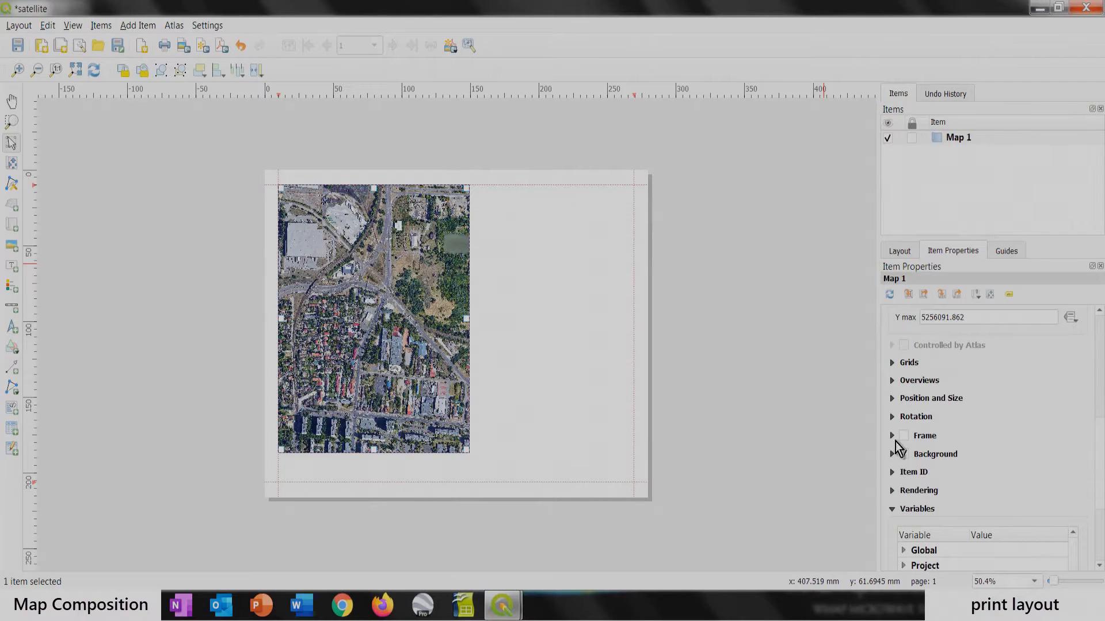
{"action": "left_click", "coordinate": [904, 436]}
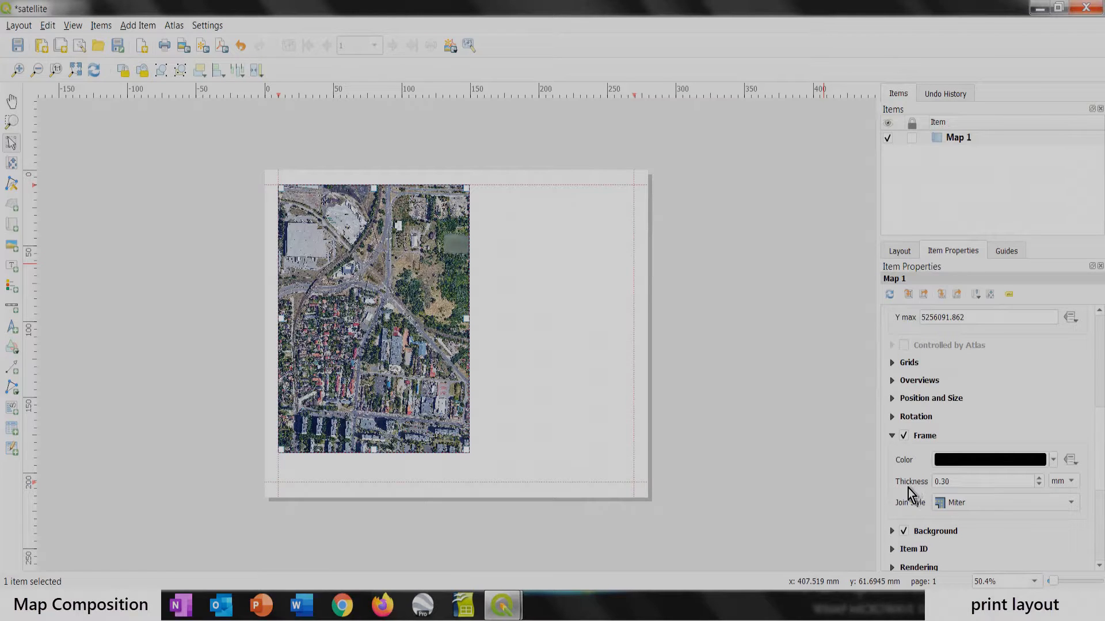
{"action": "double_click", "coordinate": [1039, 478]}
{"action": "left_click", "coordinate": [567, 332]}
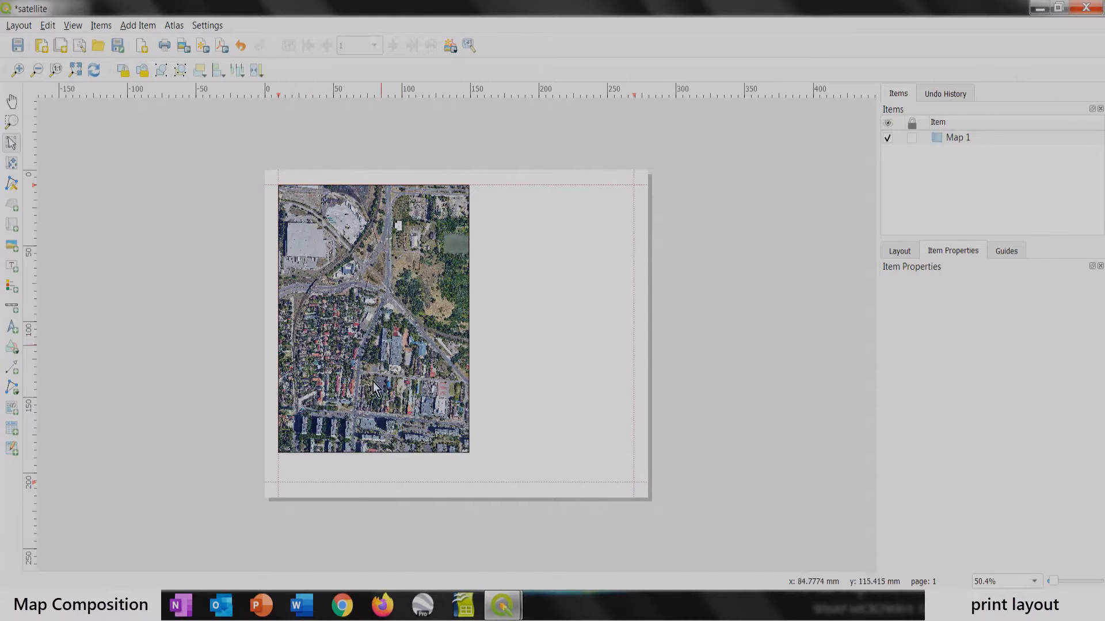
Step: Shift the satellite content down and back up inside Map 1's frame, and reselect the map item
{"action": "left_click", "coordinate": [13, 165]}
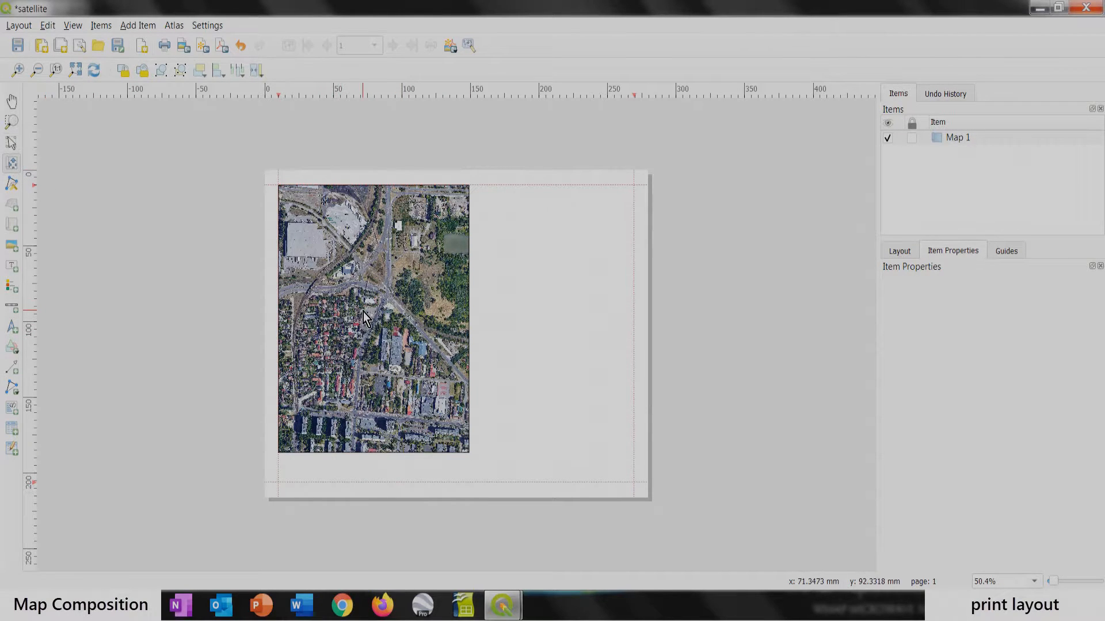
{"action": "left_click_drag", "start_coordinate": [377, 329], "coordinate": [367, 380]}
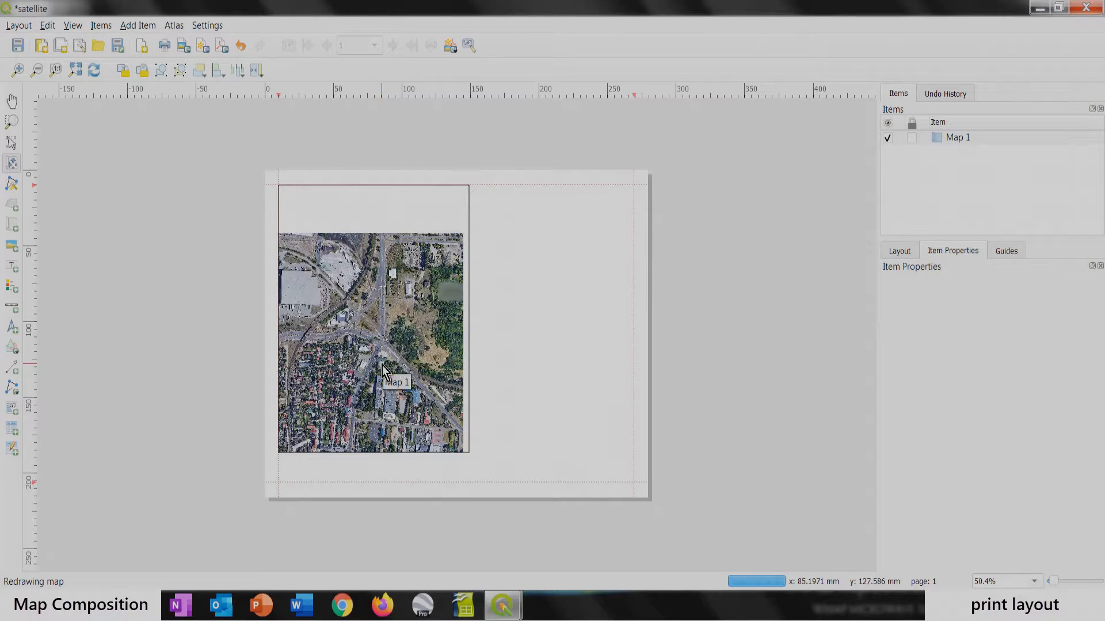
{"action": "left_click_drag", "start_coordinate": [390, 350], "coordinate": [394, 310]}
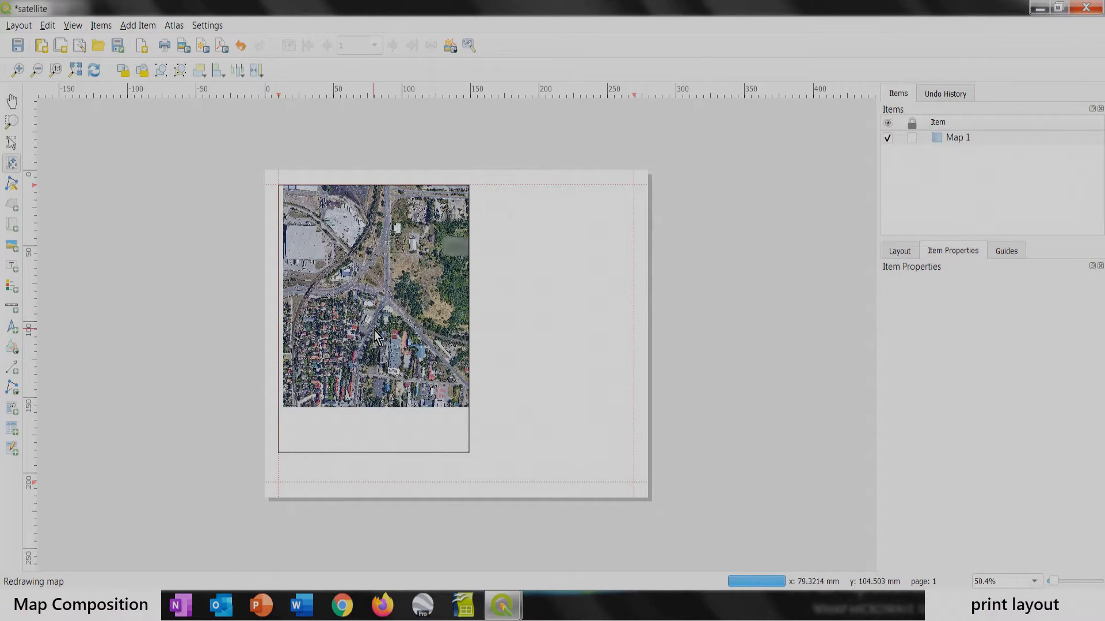
{"action": "left_click", "coordinate": [18, 141]}
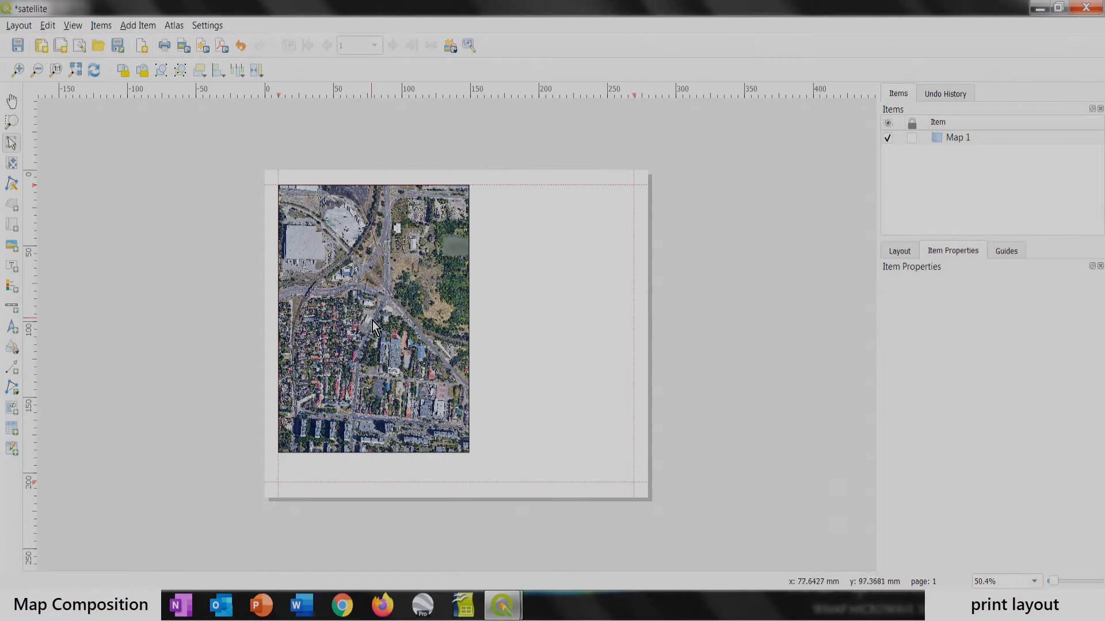
{"action": "mouse_move", "coordinate": [374, 323]}
{"action": "left_mouse_down"}
{"action": "mouse_move", "coordinate": [488, 361]}
{"action": "mouse_move", "coordinate": [495, 342]}
{"action": "mouse_move", "coordinate": [508, 346]}
{"action": "mouse_move", "coordinate": [388, 347]}
{"action": "mouse_move", "coordinate": [364, 317]}
{"action": "left_mouse_up"}
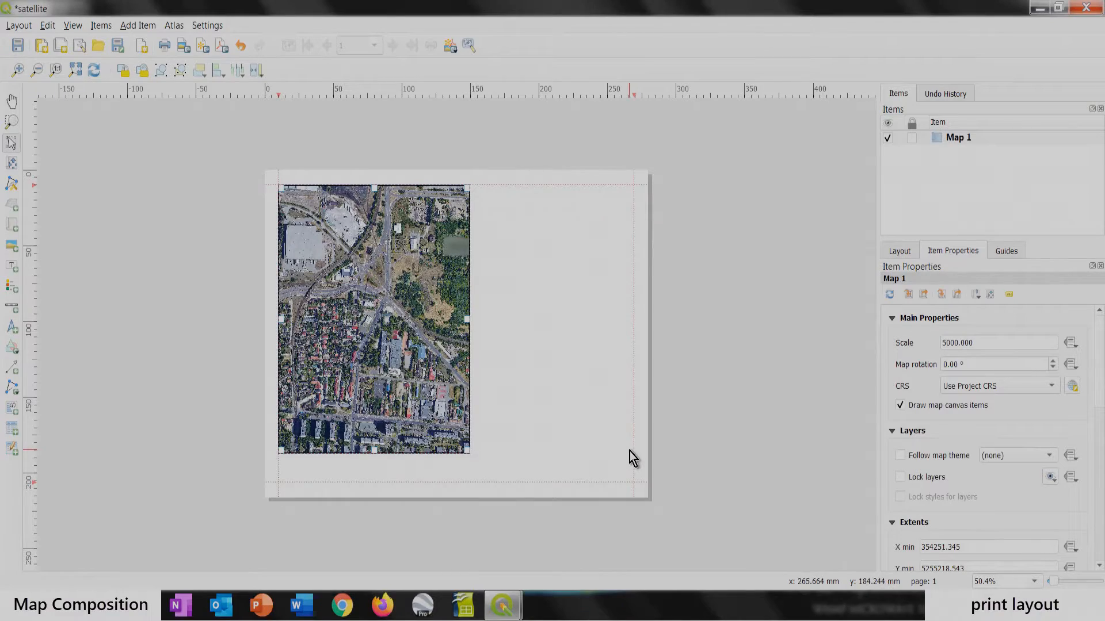
{"action": "scroll", "coordinate": [426, 329], "scroll_direction": "up", "scroll_amount": 1}
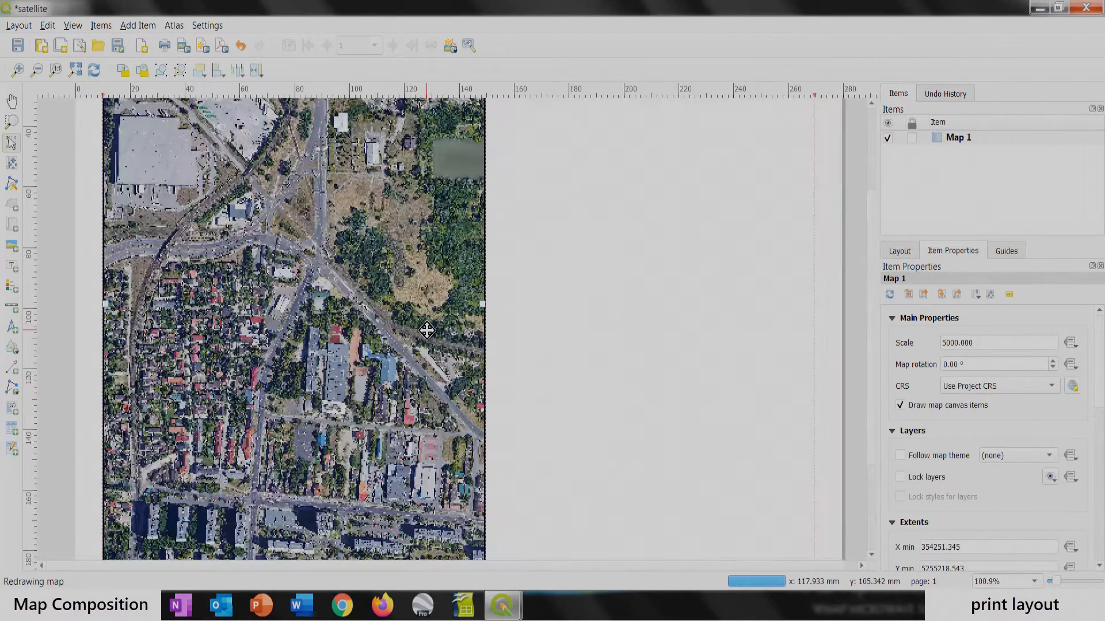
{"action": "scroll", "coordinate": [295, 303], "scroll_direction": "up", "scroll_amount": 1}
{"action": "scroll", "coordinate": [397, 338], "scroll_direction": "down", "scroll_amount": 1}
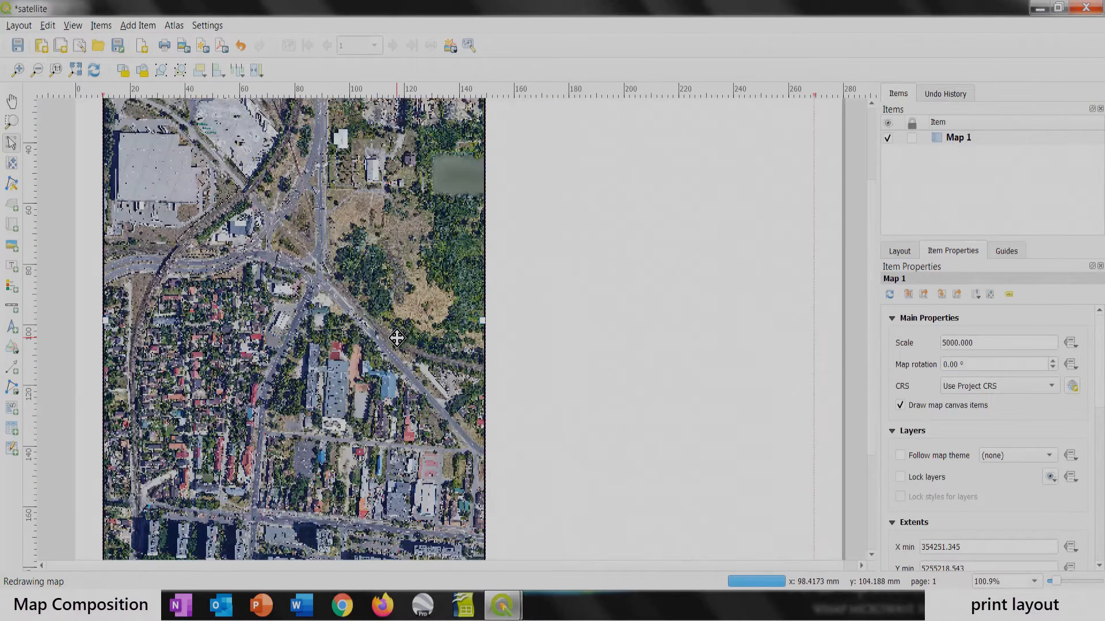
{"action": "scroll", "coordinate": [397, 338], "scroll_direction": "down", "scroll_amount": 1}
{"action": "scroll", "coordinate": [405, 285], "scroll_direction": "up", "scroll_amount": 1}
{"action": "scroll", "coordinate": [406, 286], "scroll_direction": "down", "scroll_amount": 1}
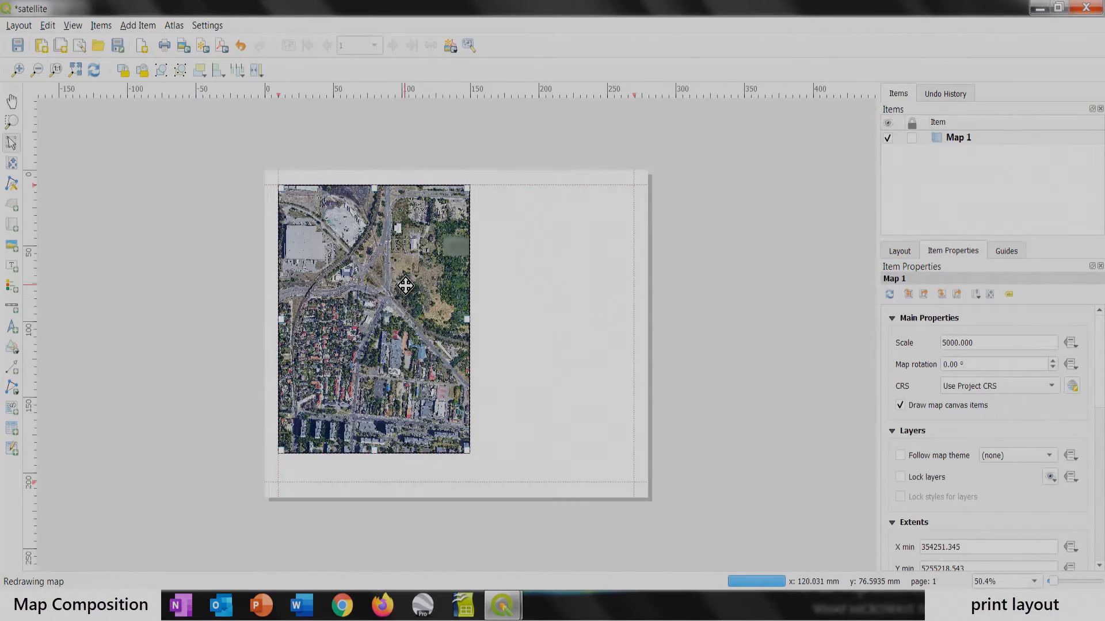
{"action": "scroll", "coordinate": [370, 305], "scroll_direction": "up", "scroll_amount": 1}
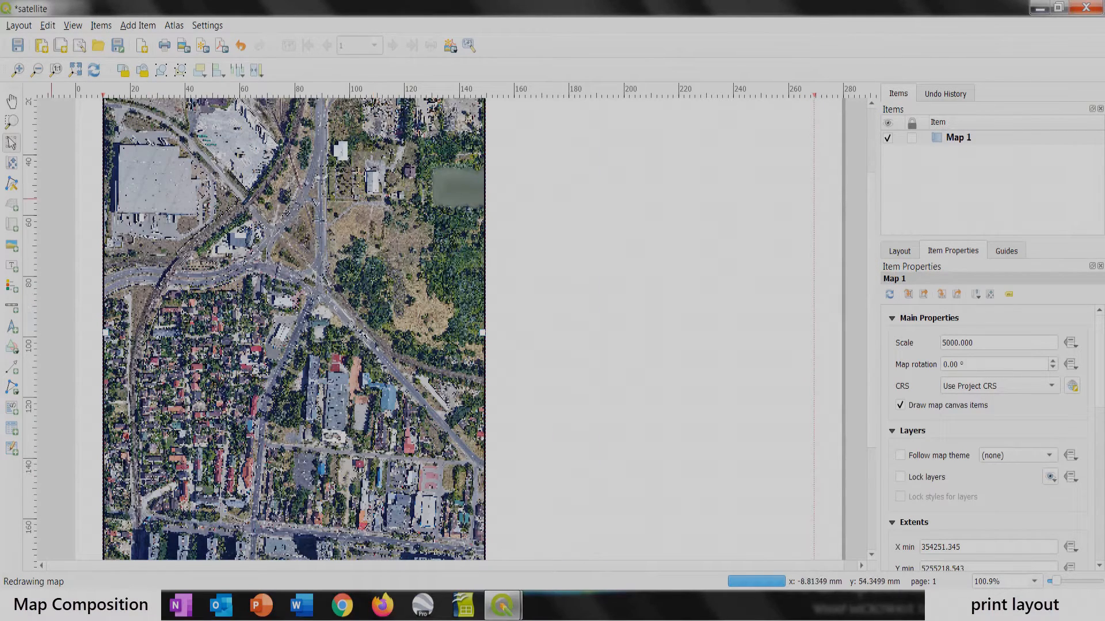
Step: Zoom the satellite content in and out inside Map 1's frame with the Move Item Content tool
{"action": "left_click", "coordinate": [12, 164]}
{"action": "scroll", "coordinate": [306, 326], "scroll_direction": "up", "scroll_amount": 4}
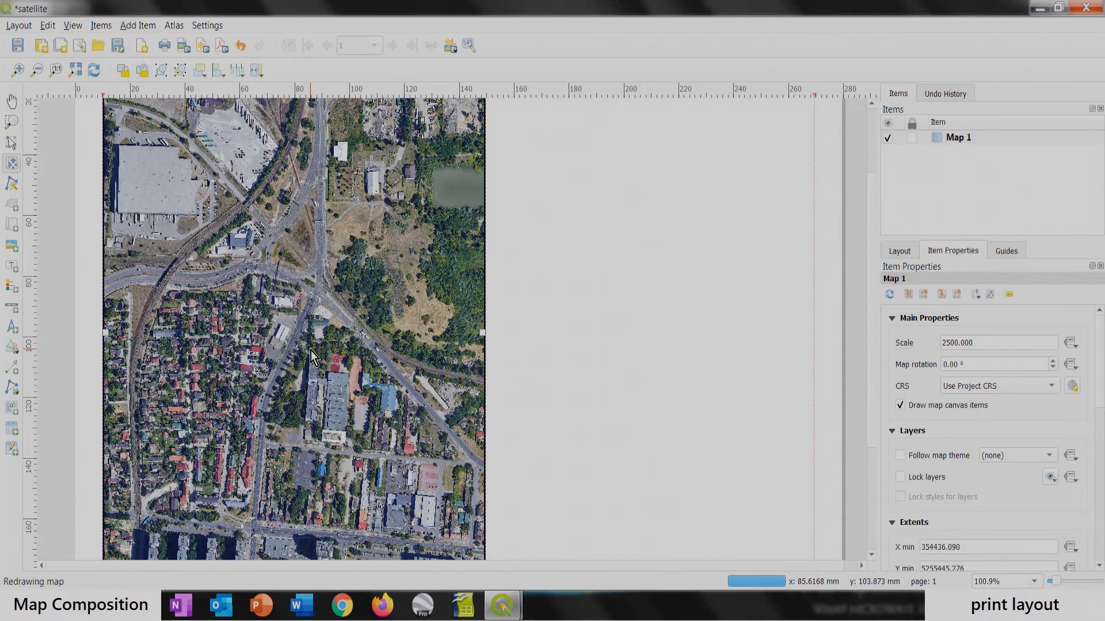
{"action": "scroll", "coordinate": [311, 350], "scroll_direction": "up", "scroll_amount": 2}
{"action": "scroll", "coordinate": [339, 296], "scroll_direction": "down", "scroll_amount": 2}
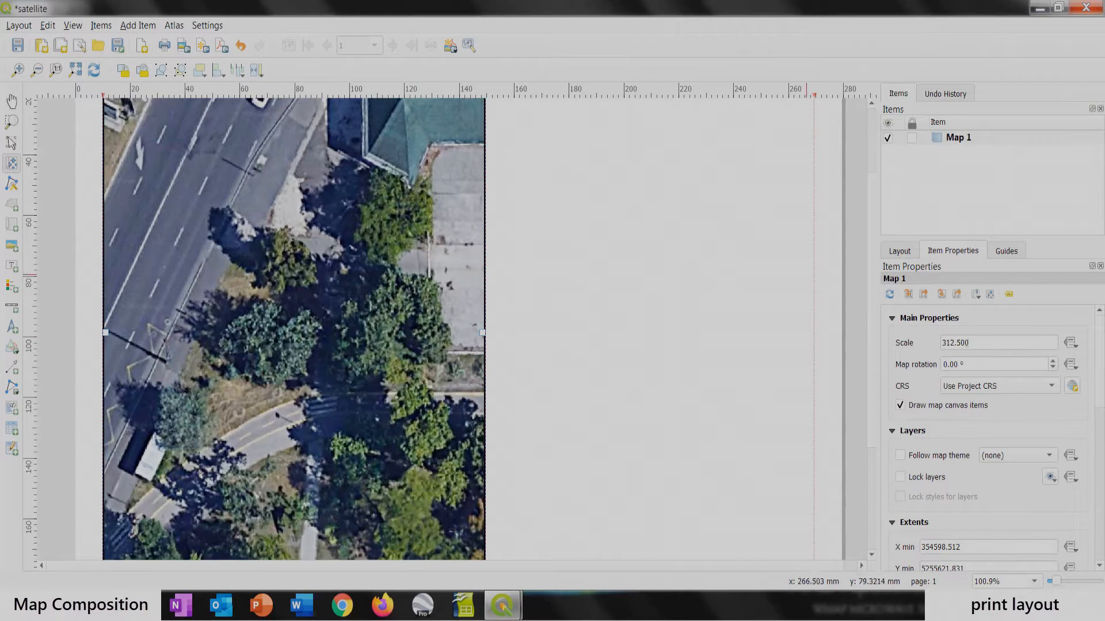
Step: Set Map 1's scale back to 5000, reselect the map item and save the layout
{"action": "double_click", "coordinate": [978, 343]}
{"action": "type", "text": "5000"}
{"action": "key", "text": "Return"}
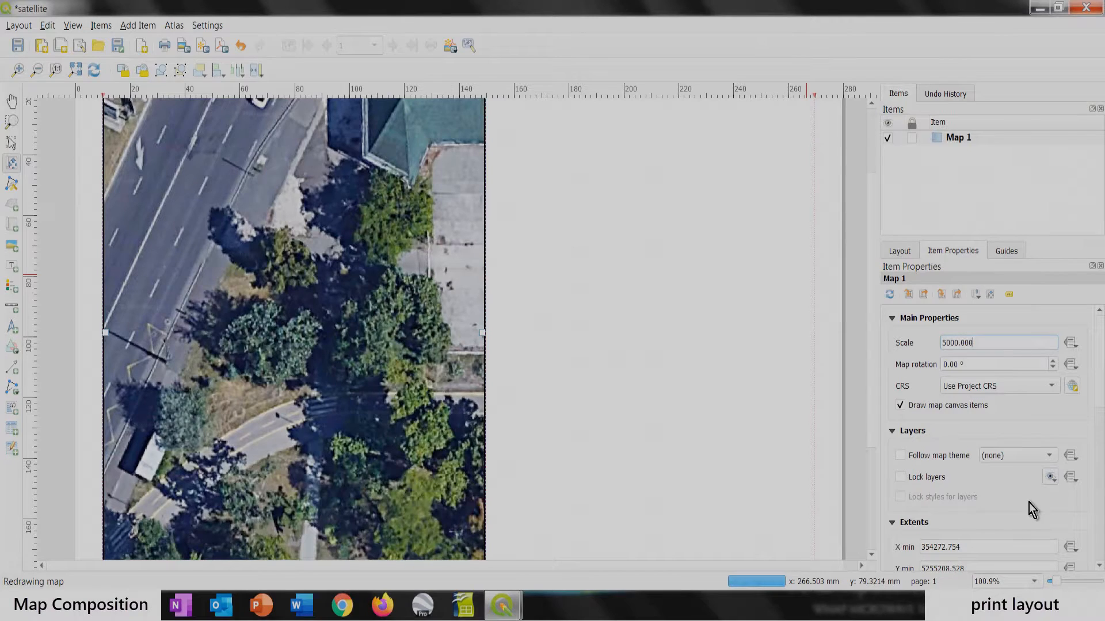
{"action": "left_click", "coordinate": [12, 144]}
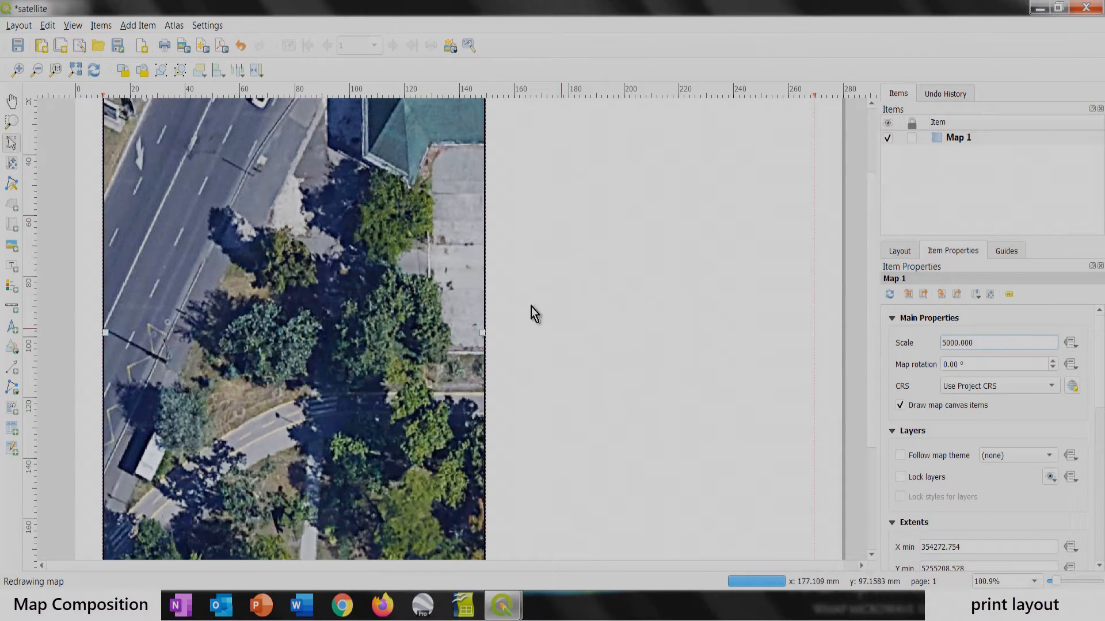
{"action": "left_click", "coordinate": [517, 297]}
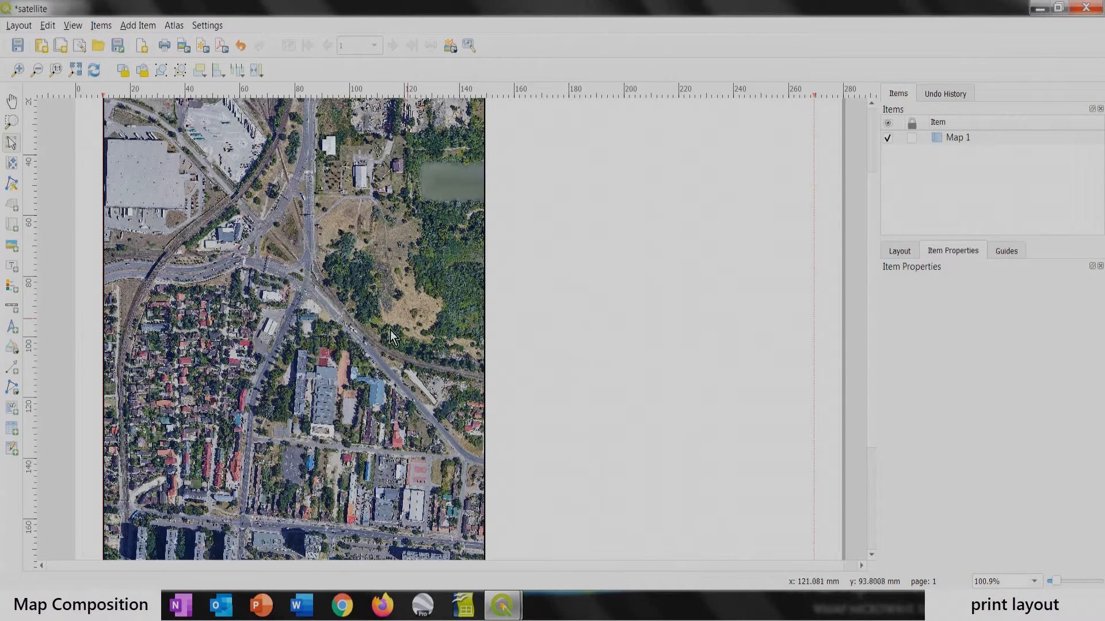
{"action": "left_click", "coordinate": [335, 309]}
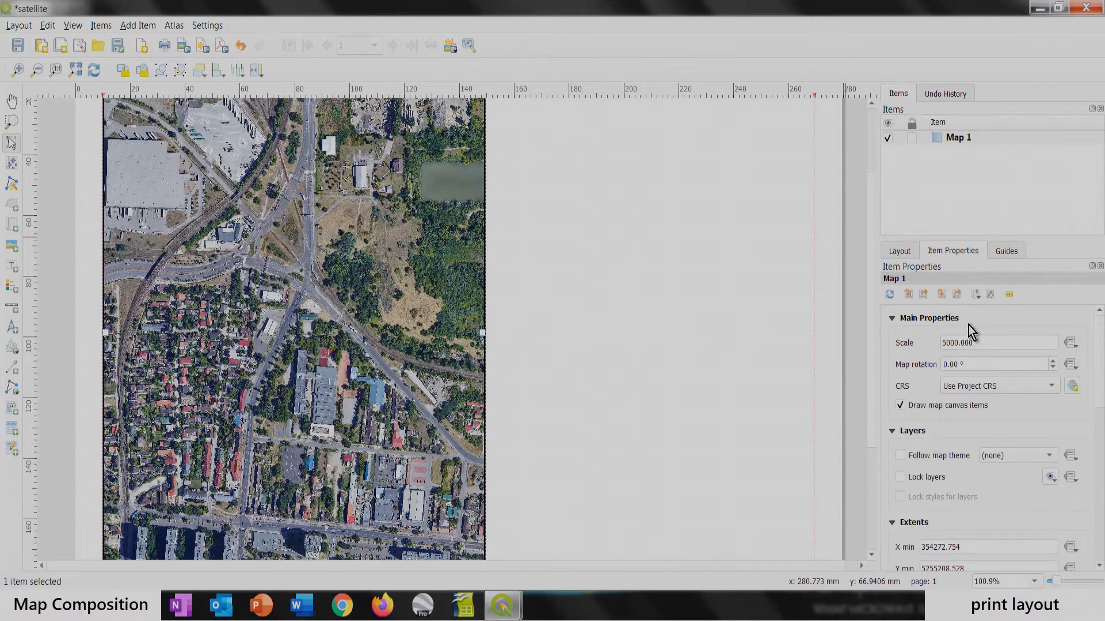
{"action": "key", "text": "ctrl+s"}
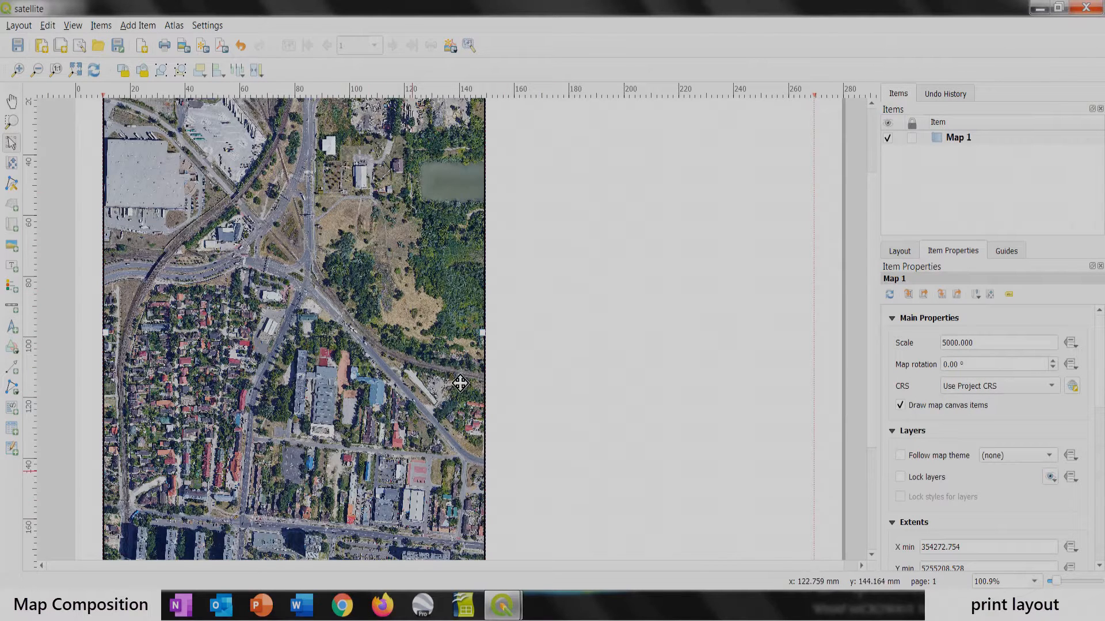
Step: Switch to the main gas station project window, close the Layout Manager and return to the satellite layout
{"action": "left_click", "coordinate": [502, 604]}
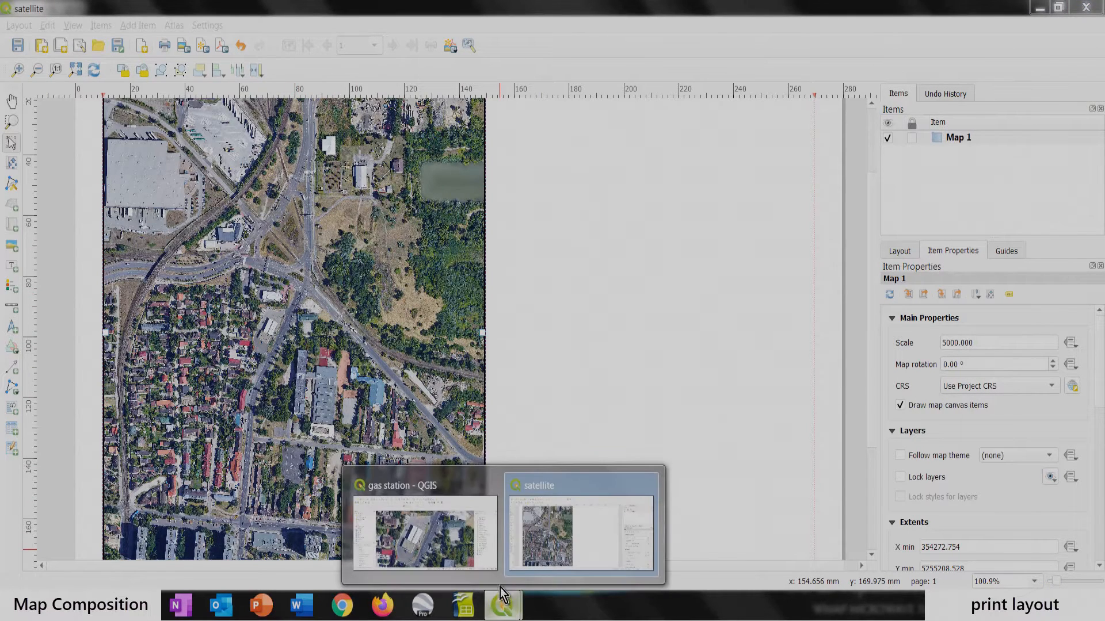
{"action": "left_click", "coordinate": [416, 491]}
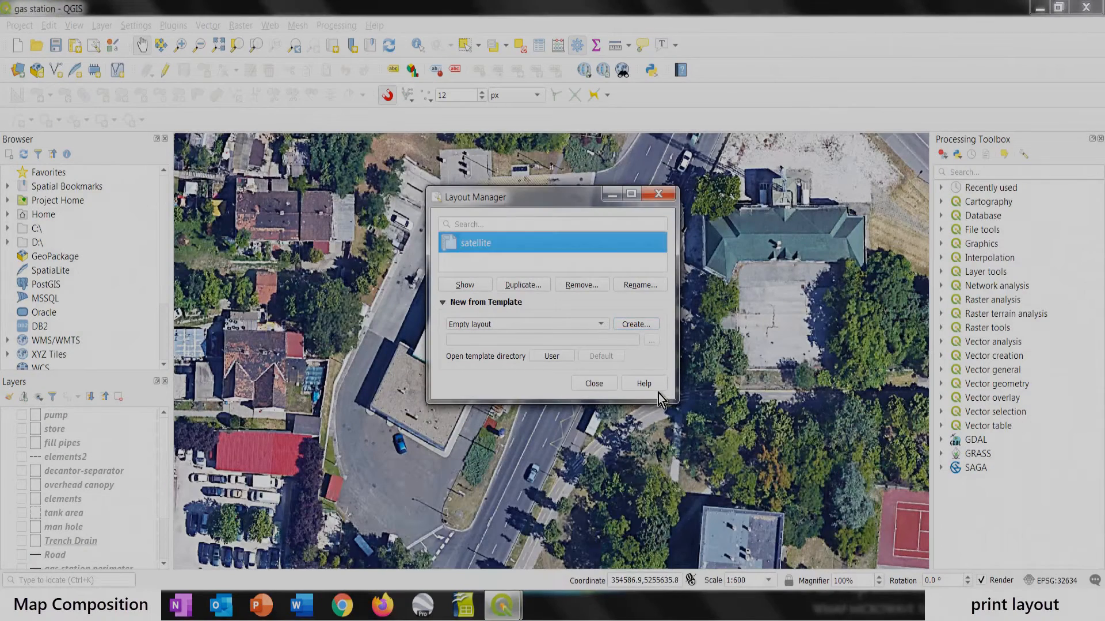
{"action": "left_click", "coordinate": [582, 384]}
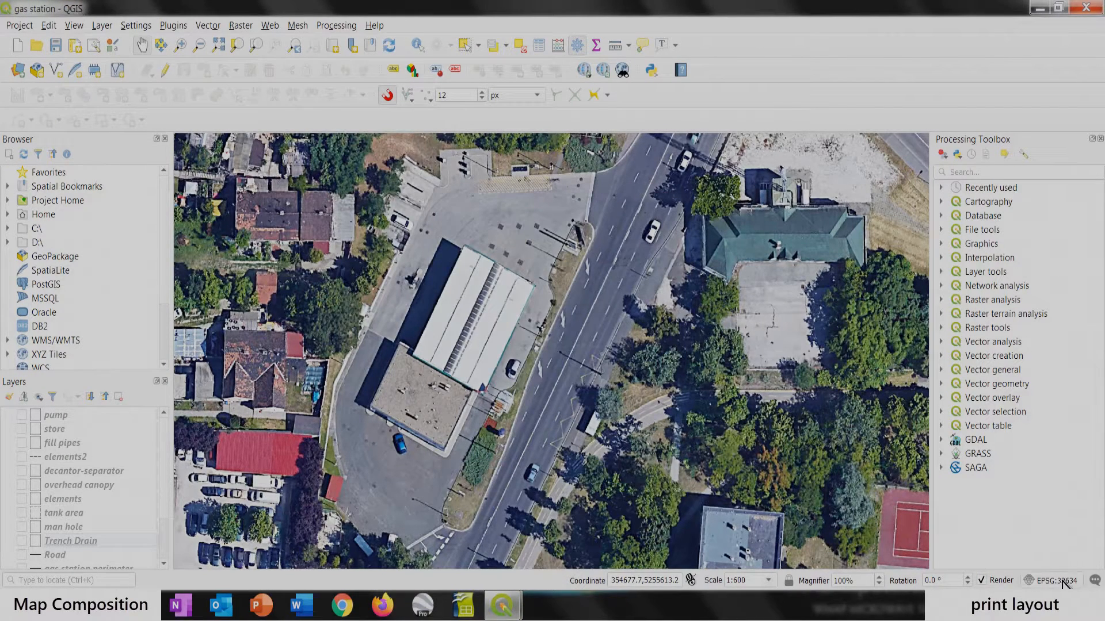
{"action": "left_click", "coordinate": [502, 604]}
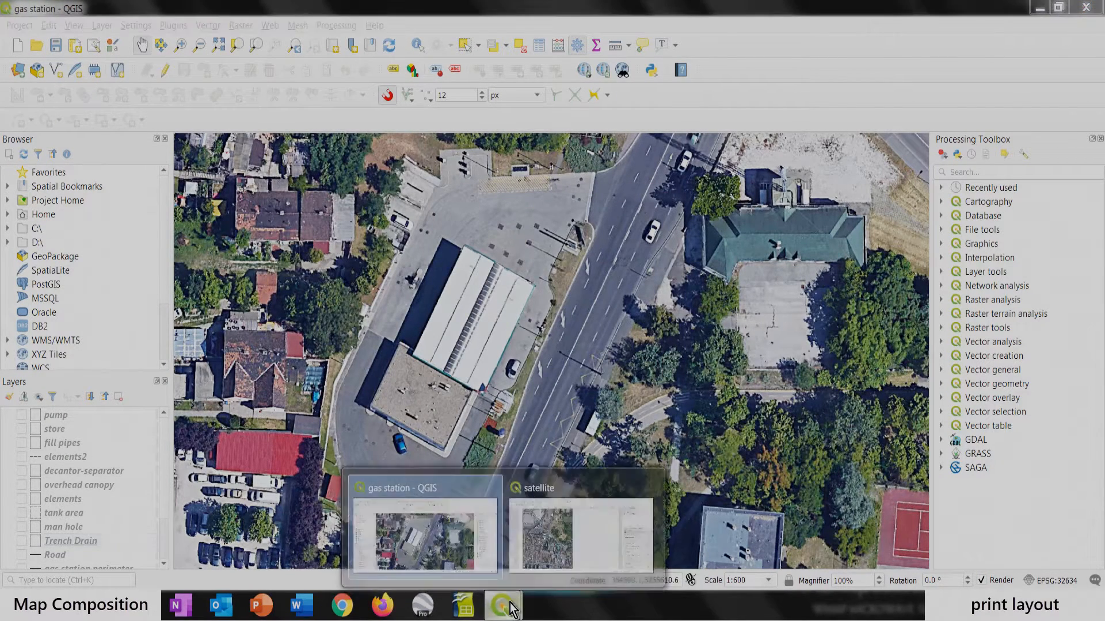
{"action": "left_click", "coordinate": [592, 549]}
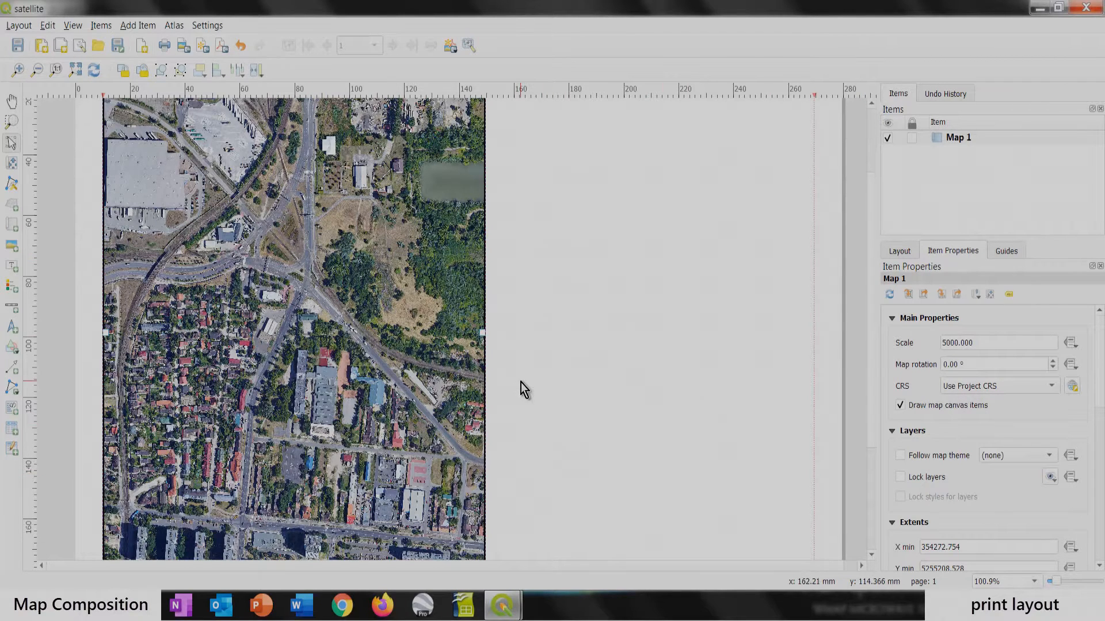
Step: Add a second map about 72 by 103 mm beside Map 1 along the upper guide and set its scale to 1000
{"action": "scroll", "coordinate": [485, 317], "scroll_direction": "down", "scroll_amount": 1}
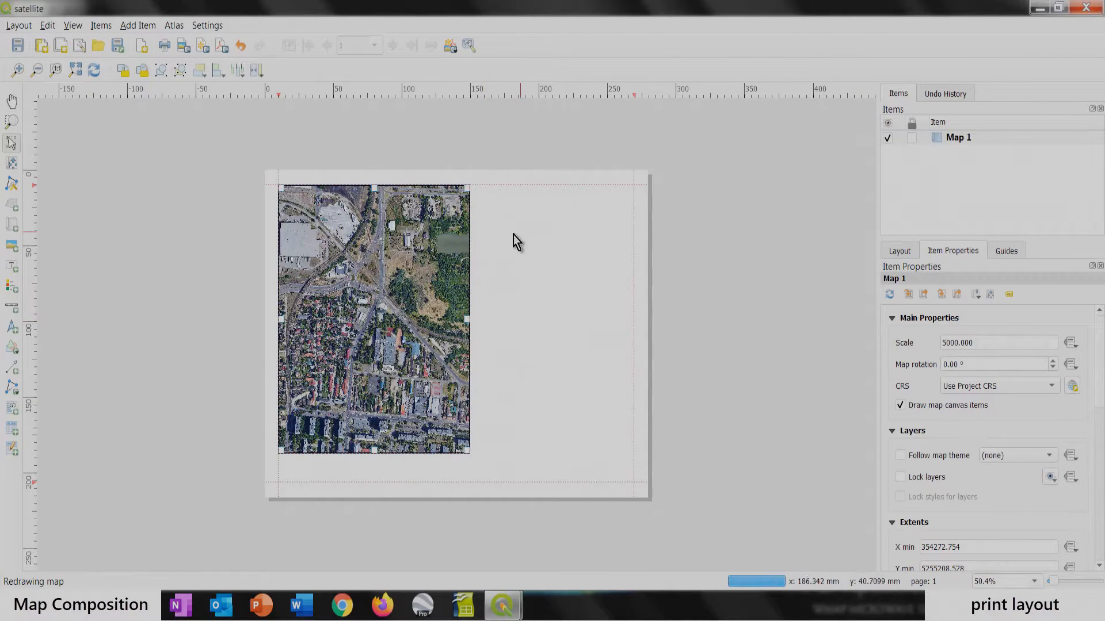
{"action": "left_click", "coordinate": [12, 226]}
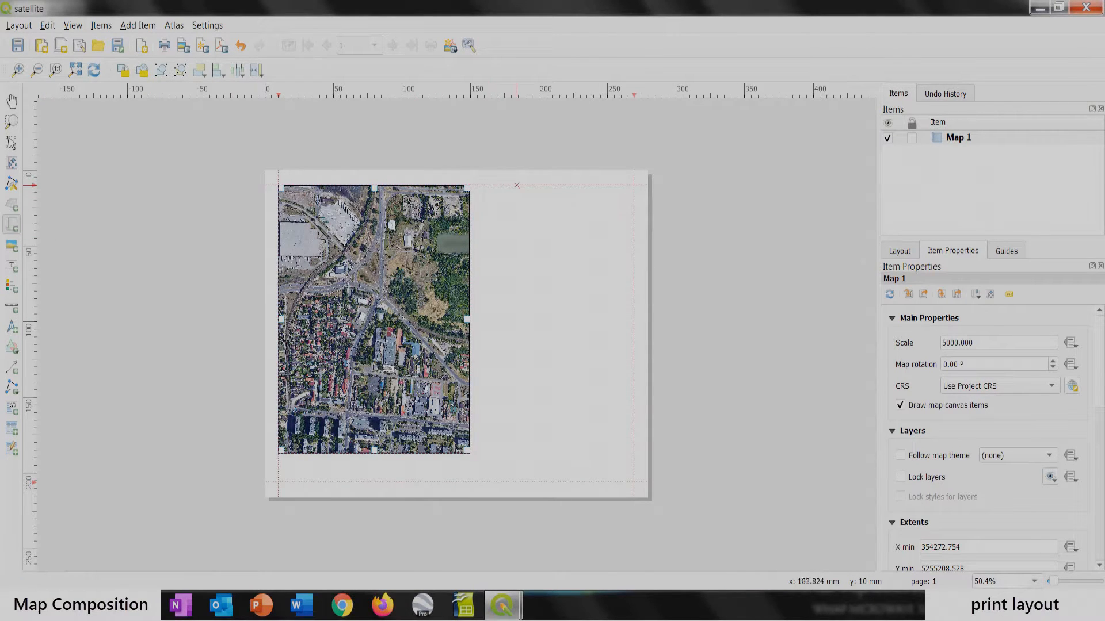
{"action": "left_click_drag", "start_coordinate": [505, 185], "coordinate": [602, 341]}
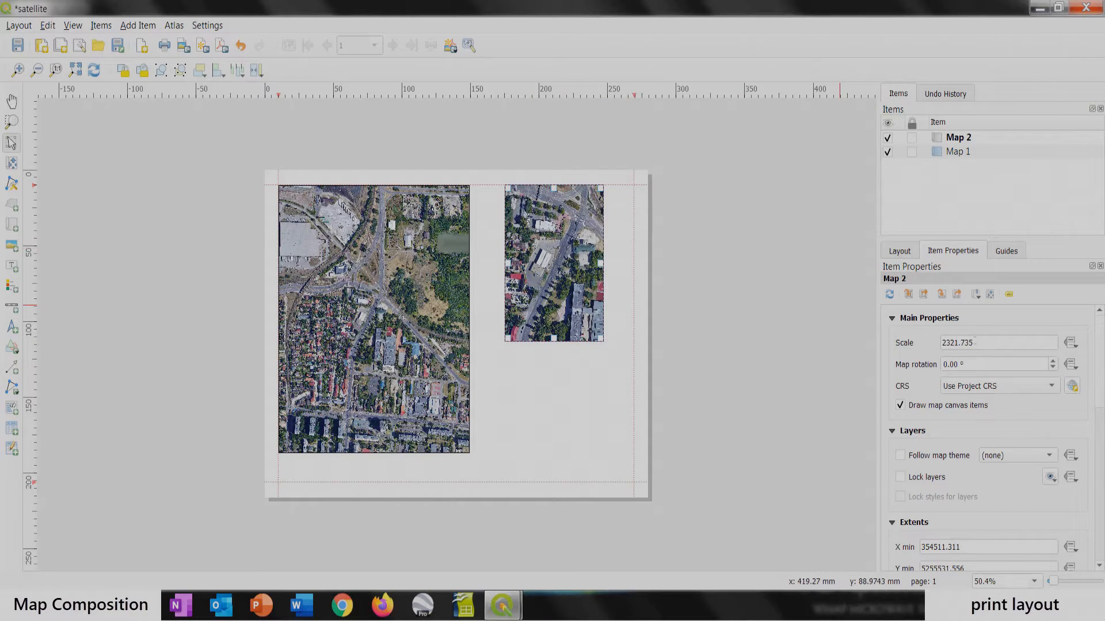
{"action": "left_click_drag", "start_coordinate": [974, 340], "coordinate": [927, 343]}
{"action": "type", "text": "1000"}
{"action": "key", "text": "Return"}
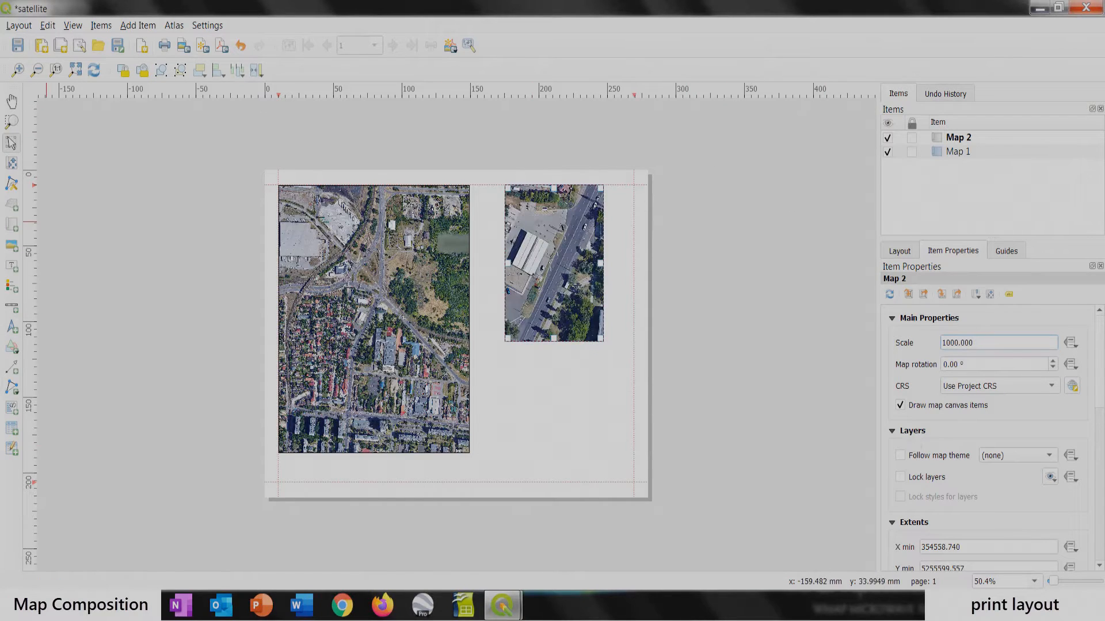
Step: Shift the satellite content inside Map 2 so the gas station sits near the middle of its frame
{"action": "left_click", "coordinate": [10, 165]}
{"action": "left_click", "coordinate": [12, 142]}
{"action": "scroll", "coordinate": [606, 239], "scroll_direction": "up", "scroll_amount": 1}
{"action": "scroll", "coordinate": [754, 229], "scroll_direction": "up", "scroll_amount": 1}
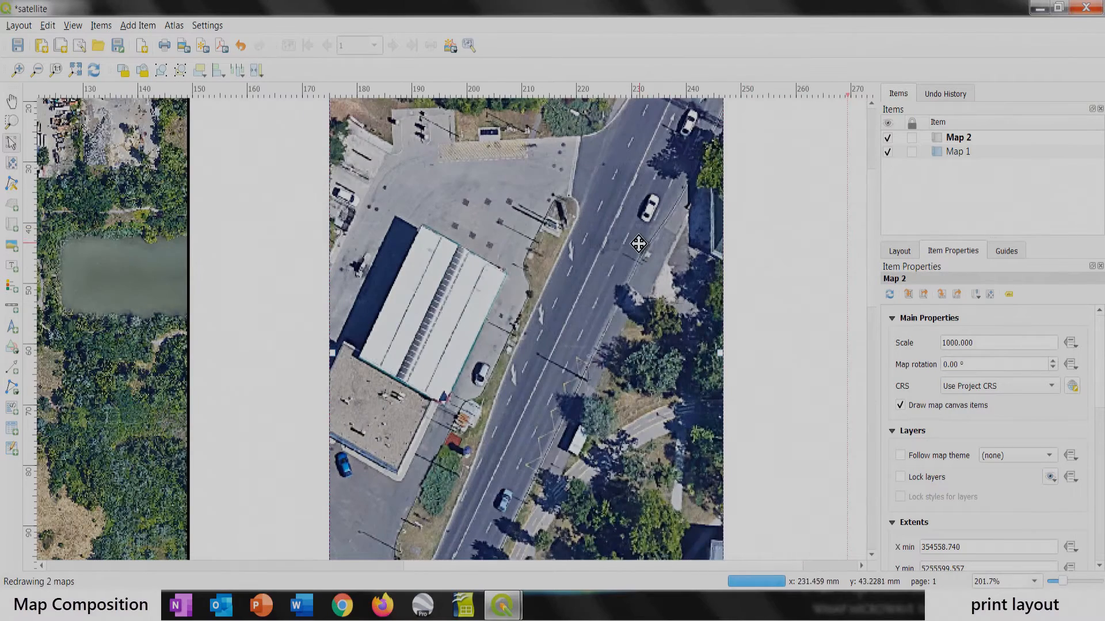
{"action": "scroll", "coordinate": [746, 245], "scroll_direction": "down", "scroll_amount": 1}
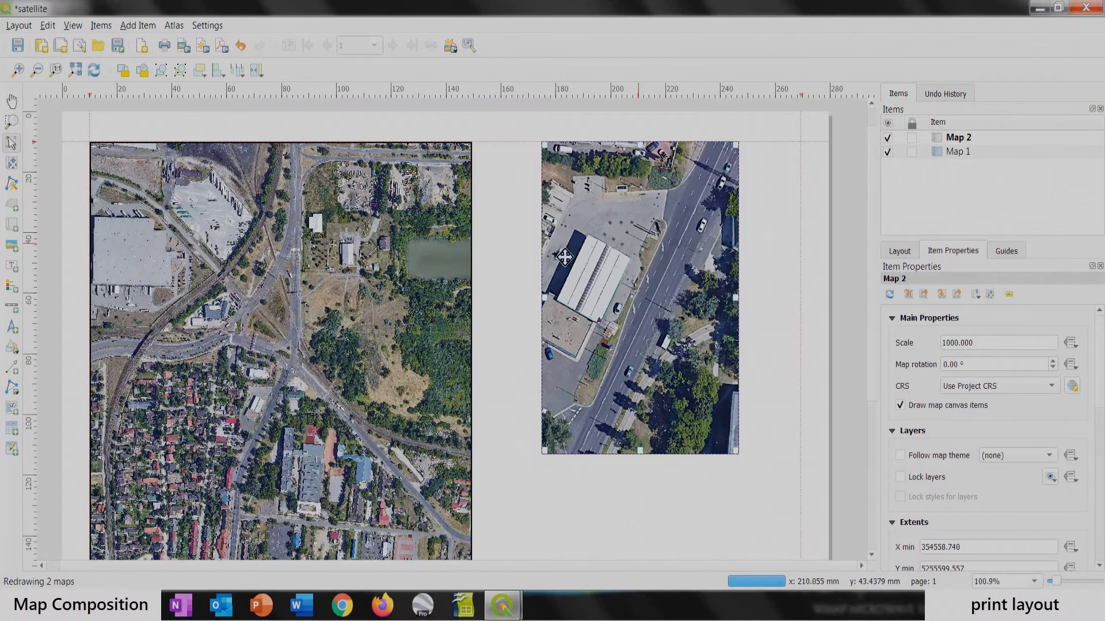
{"action": "left_click", "coordinate": [12, 163]}
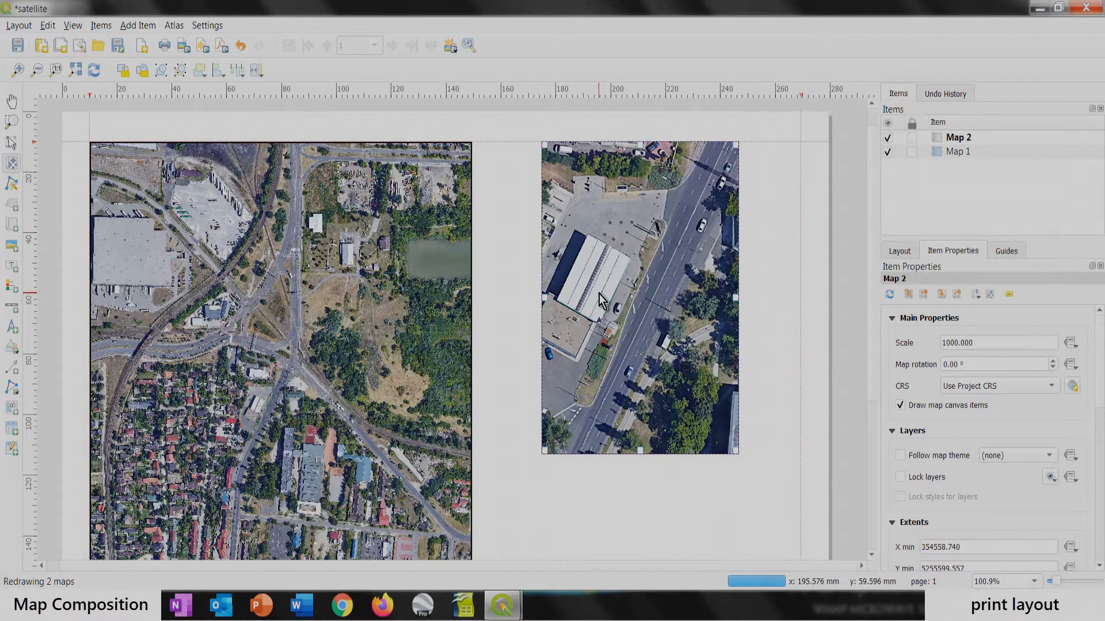
{"action": "left_click_drag", "start_coordinate": [599, 294], "coordinate": [624, 305]}
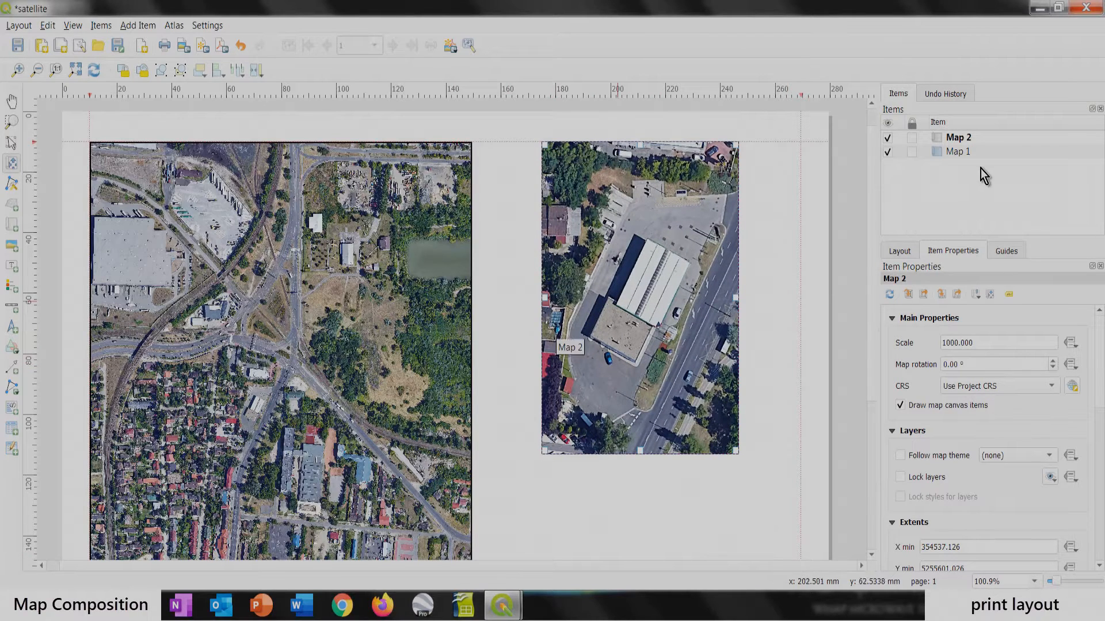
Step: Lock Map 1 after toggling its visibility, and move Map 2 slightly down and to the right on the page
{"action": "left_click", "coordinate": [887, 153]}
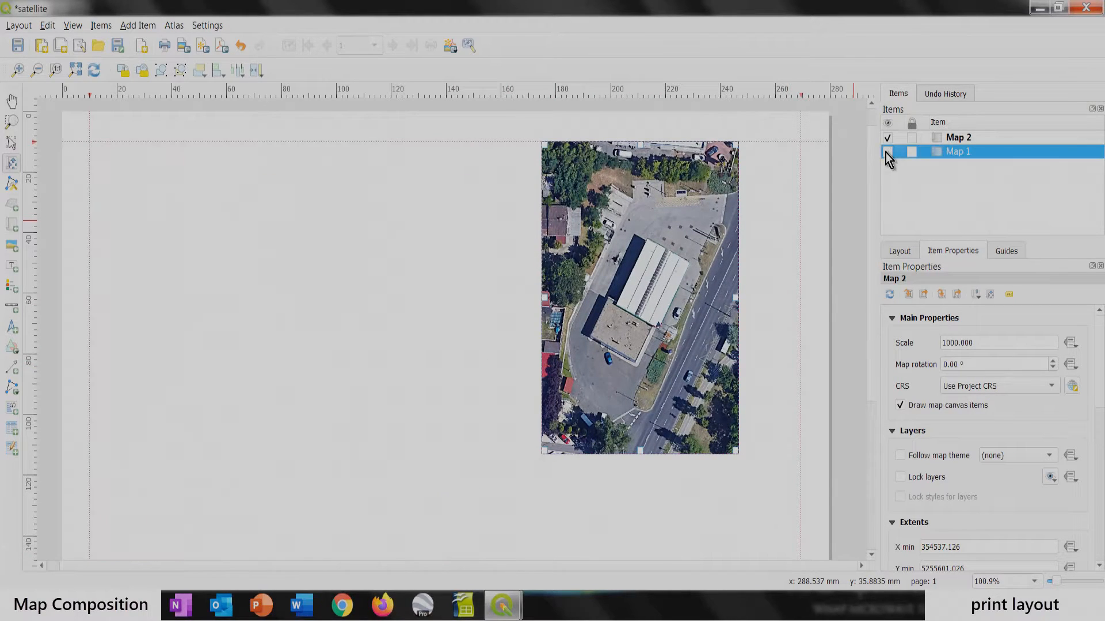
{"action": "left_click", "coordinate": [887, 153]}
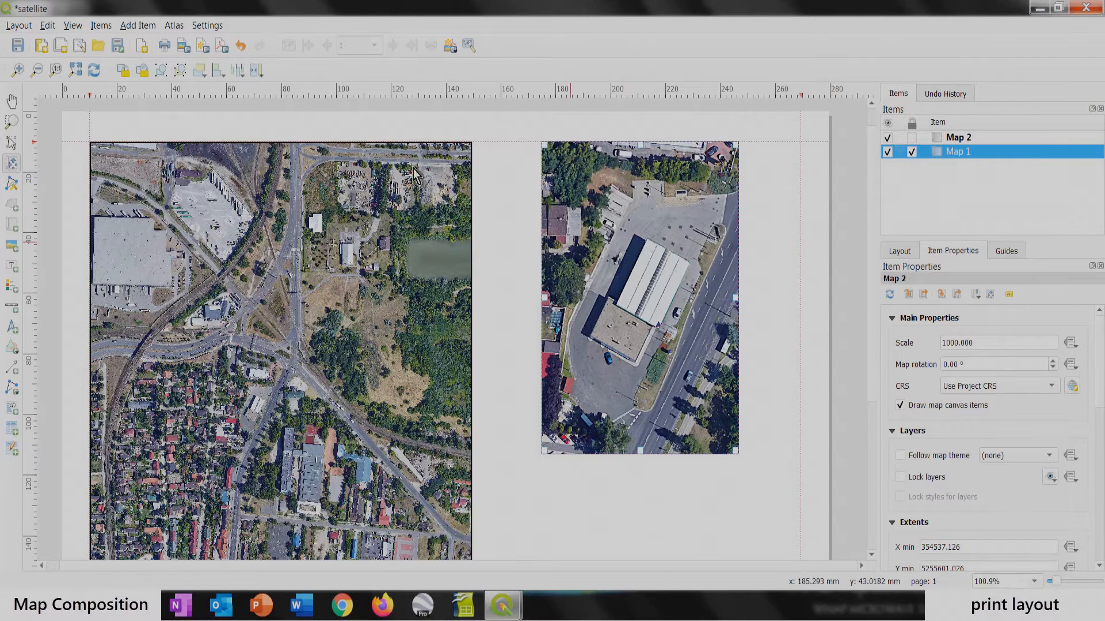
{"action": "left_click", "coordinate": [11, 143]}
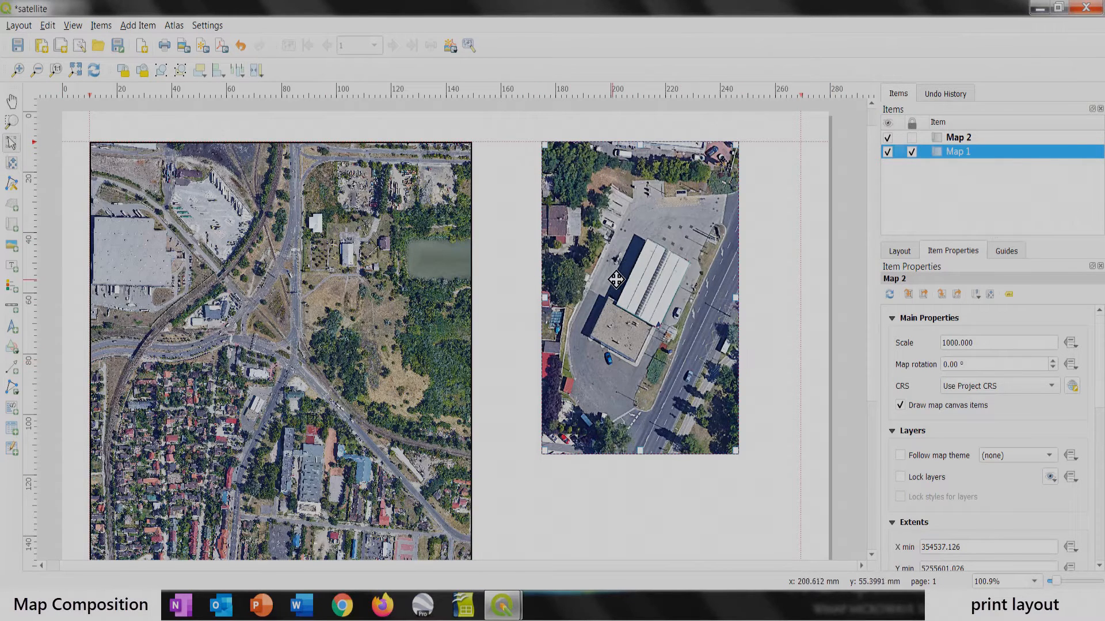
{"action": "left_click_drag", "start_coordinate": [617, 282], "coordinate": [636, 347]}
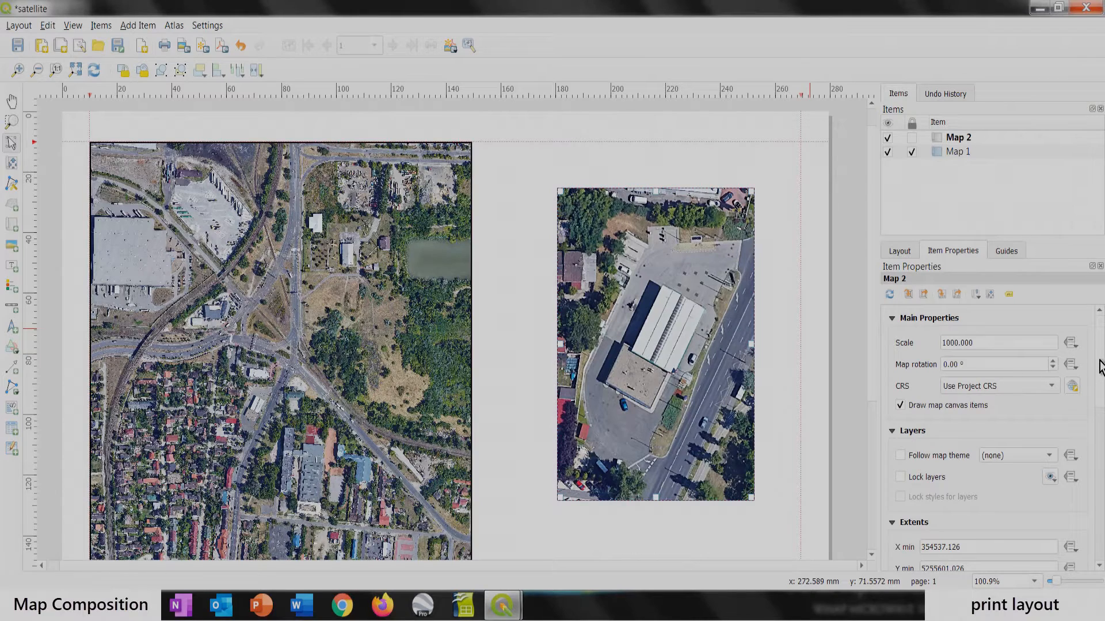
Step: Add a grid to Map 2 and open the grid's properties
{"action": "scroll", "coordinate": [1100, 366], "scroll_direction": "down", "scroll_amount": 3}
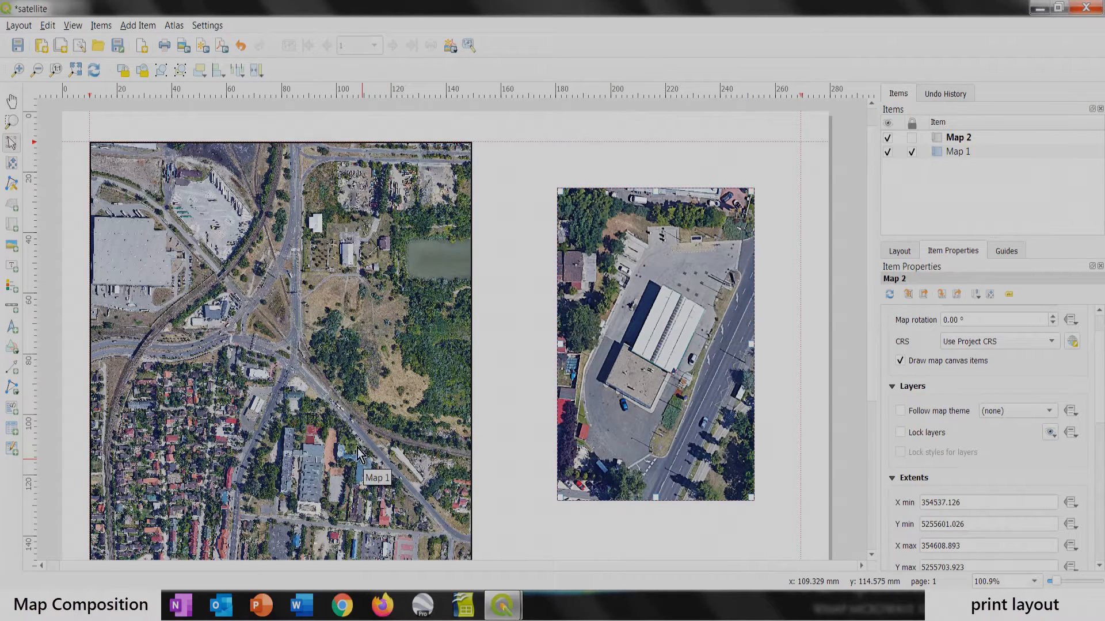
{"action": "left_click_drag", "start_coordinate": [1098, 368], "coordinate": [1100, 444]}
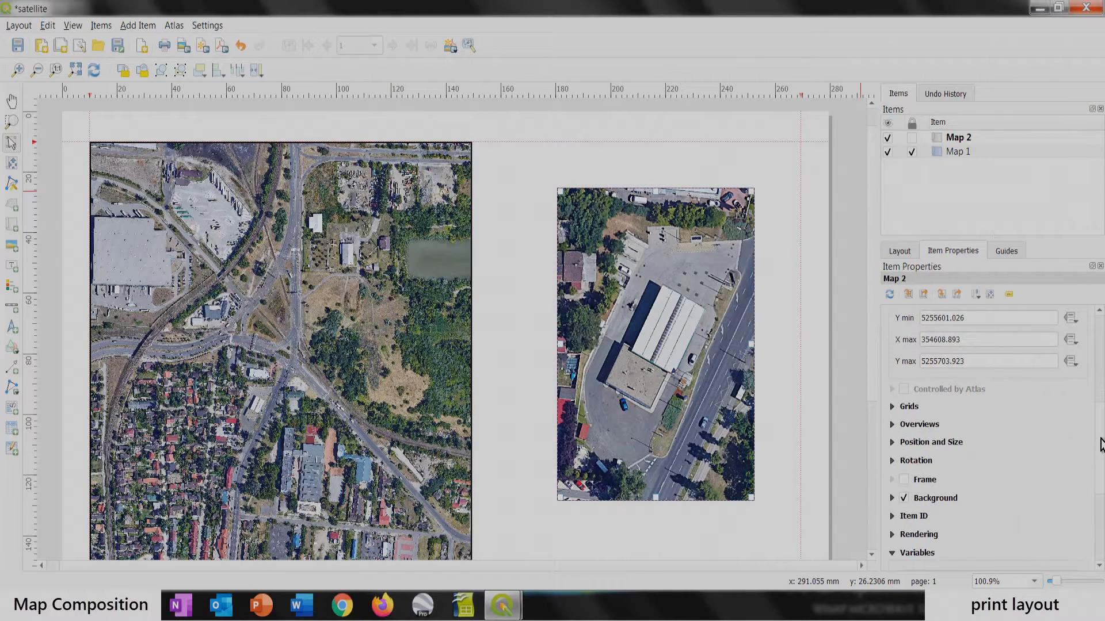
{"action": "left_click", "coordinate": [892, 407]}
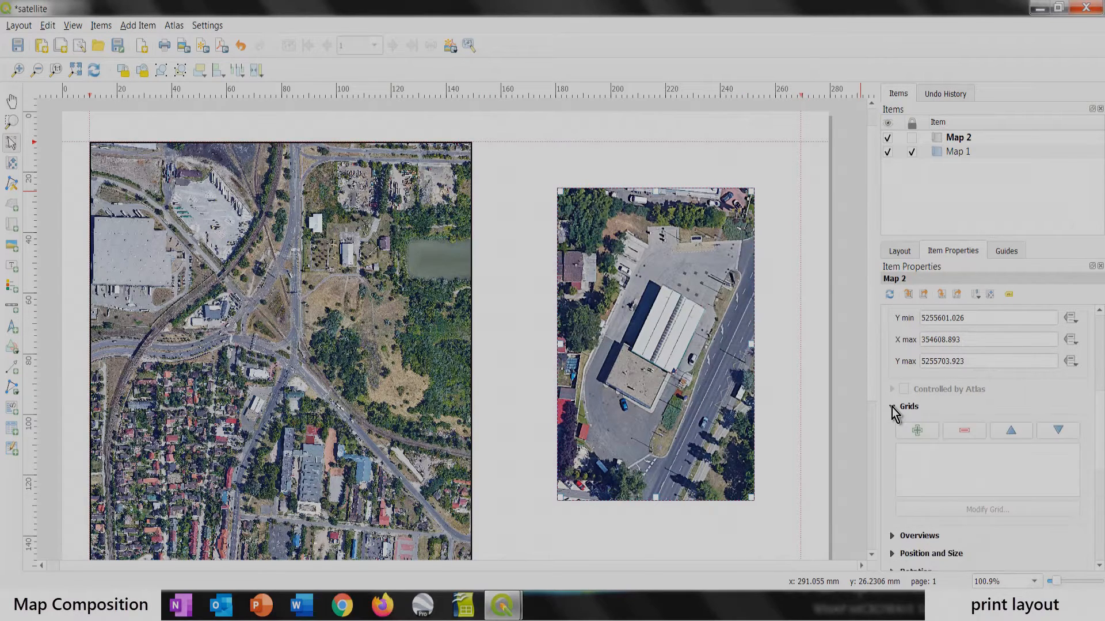
{"action": "left_click", "coordinate": [917, 431]}
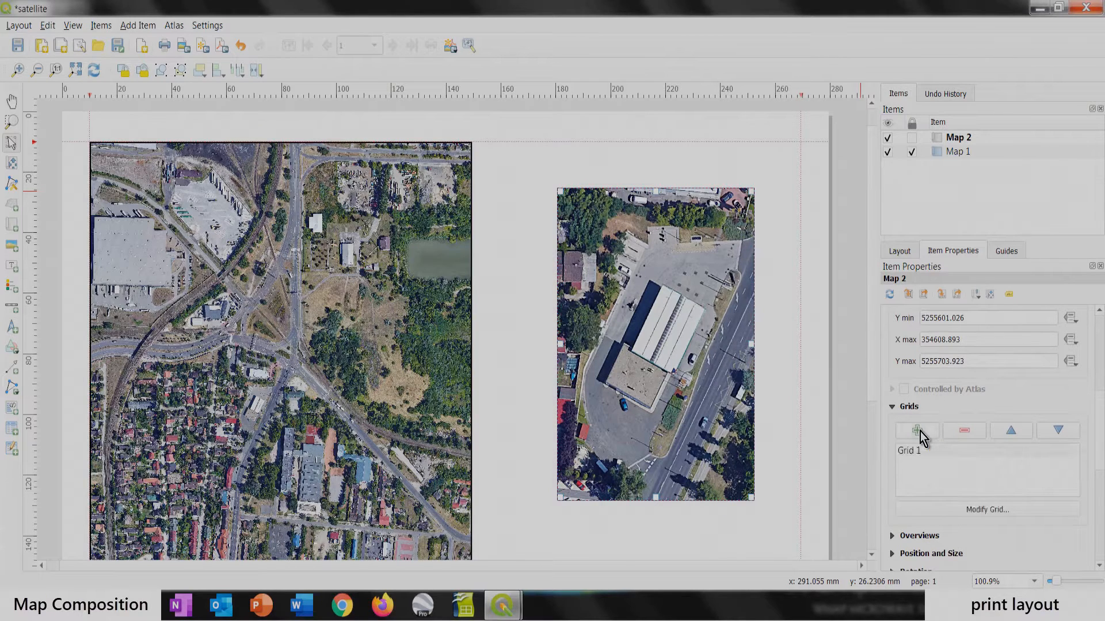
{"action": "left_click", "coordinate": [948, 512]}
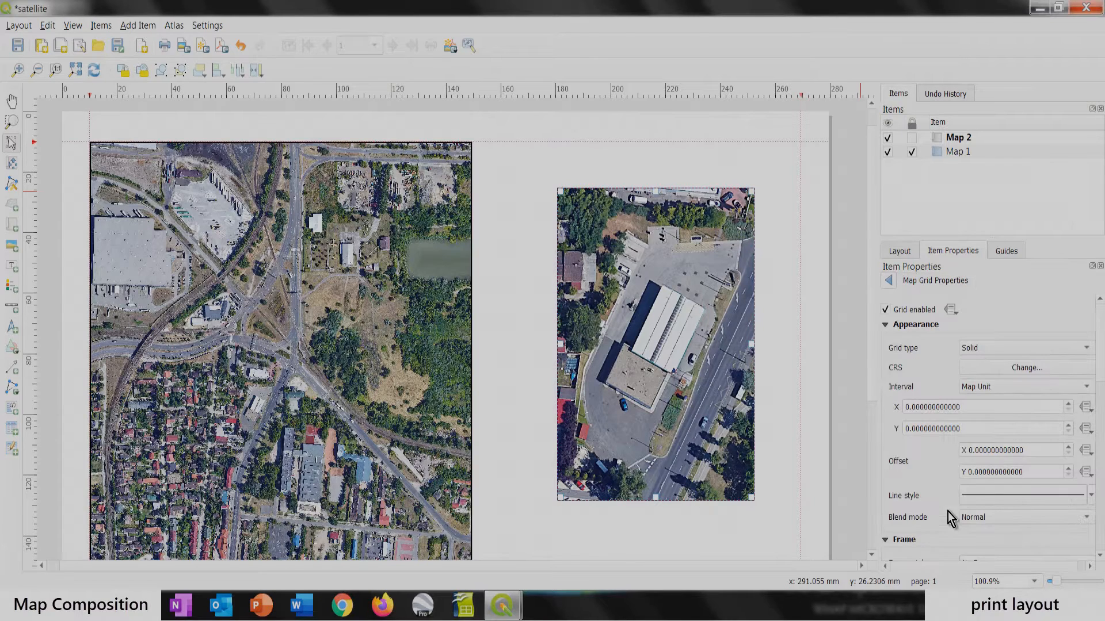
Step: Set the interval of Map 2's grid to 25 map units in both X and Y
{"action": "mouse_move", "coordinate": [1103, 346]}
{"action": "left_mouse_down"}
{"action": "mouse_move", "coordinate": [1103, 362]}
{"action": "mouse_move", "coordinate": [1102, 347]}
{"action": "left_mouse_up"}
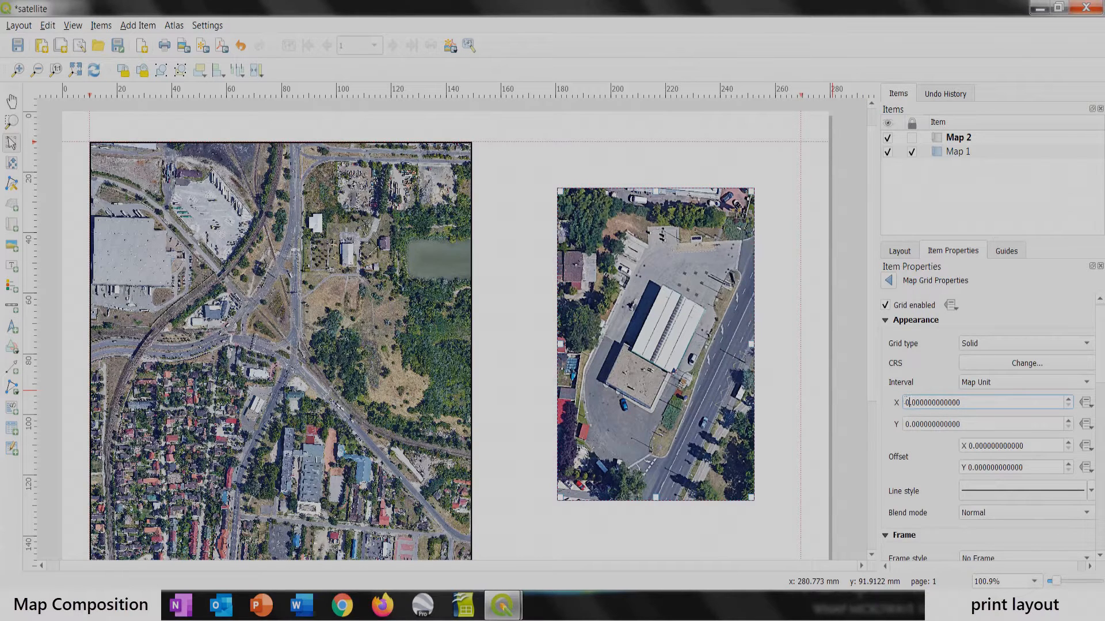
{"action": "type", "text": "25"}
{"action": "left_click", "coordinate": [910, 424]}
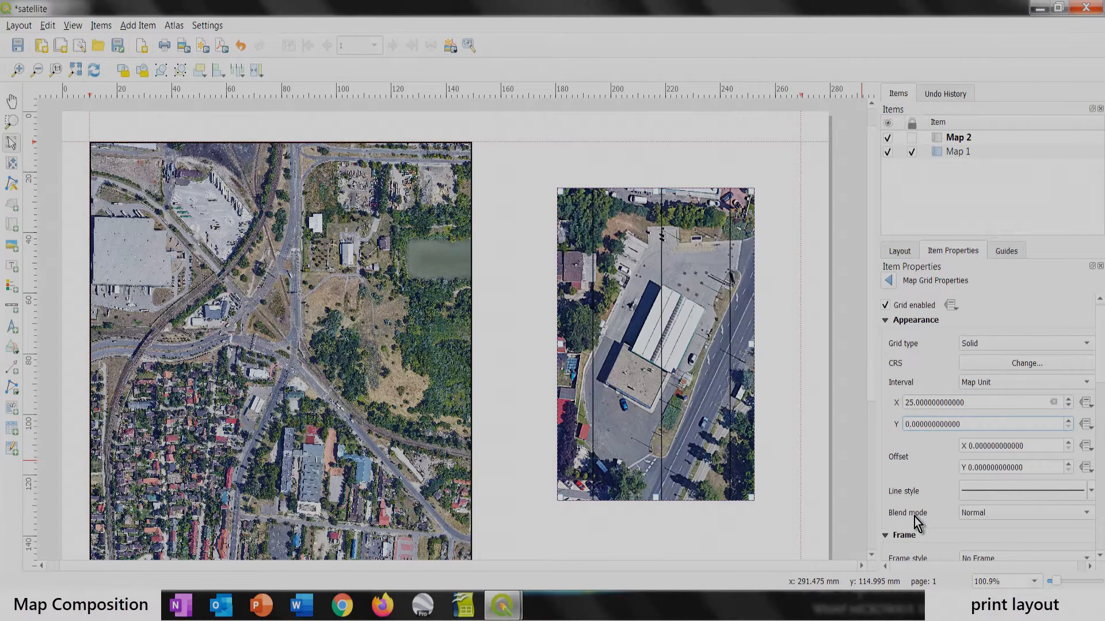
{"action": "key", "text": "shift+Left"}
{"action": "type", "text": "25"}
{"action": "key", "text": "Return"}
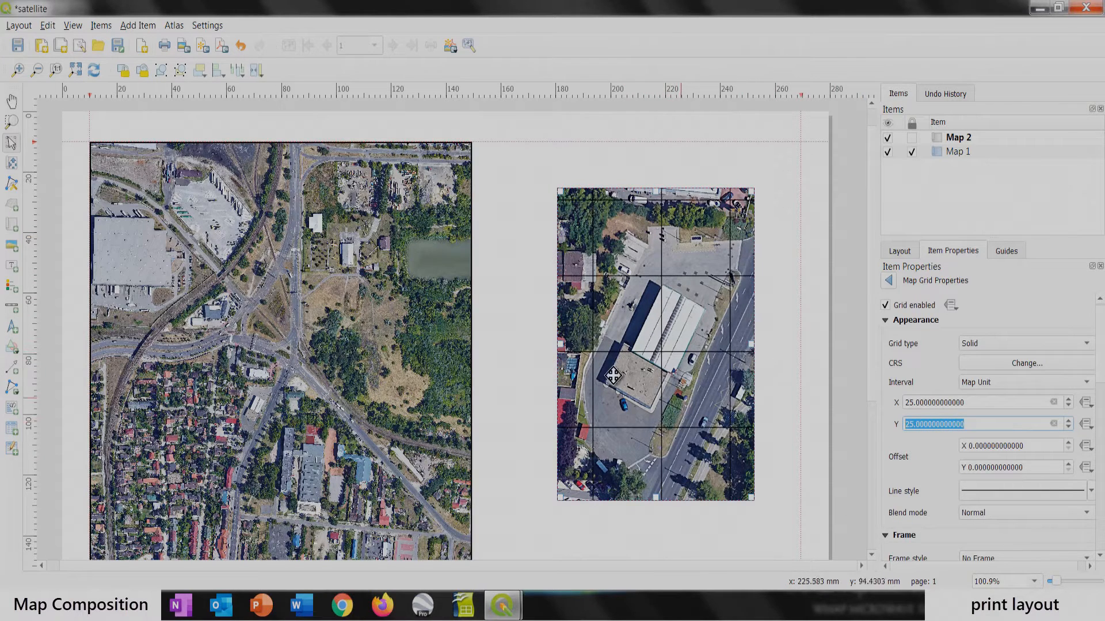
Step: Change the line symbol of Map 2's grid to the Dash Line stroke style
{"action": "left_click", "coordinate": [1091, 493]}
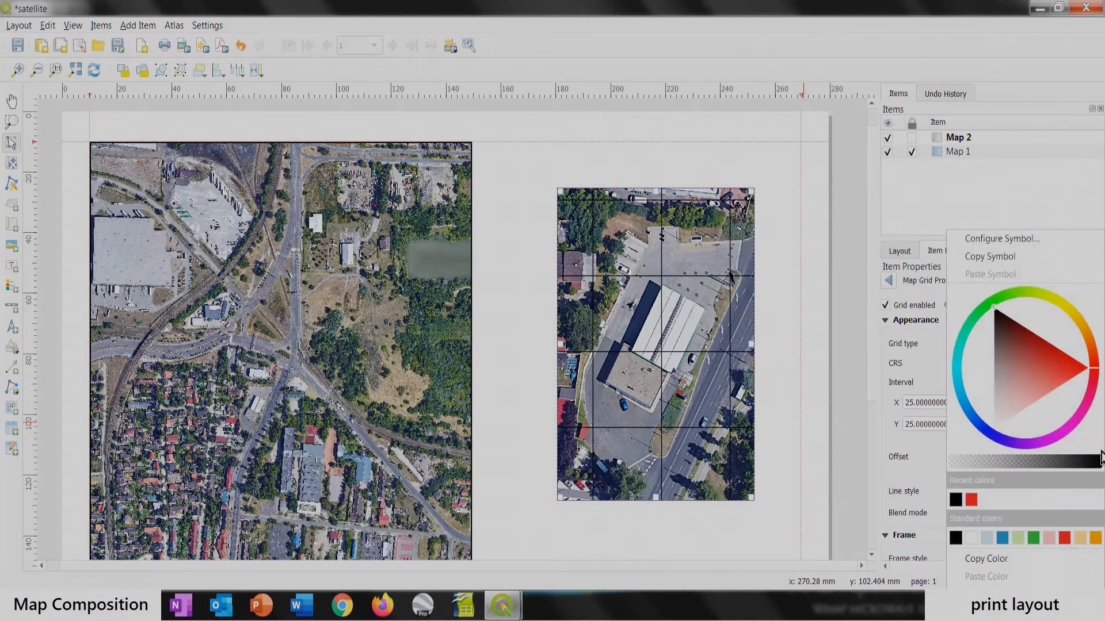
{"action": "left_click", "coordinate": [1033, 243]}
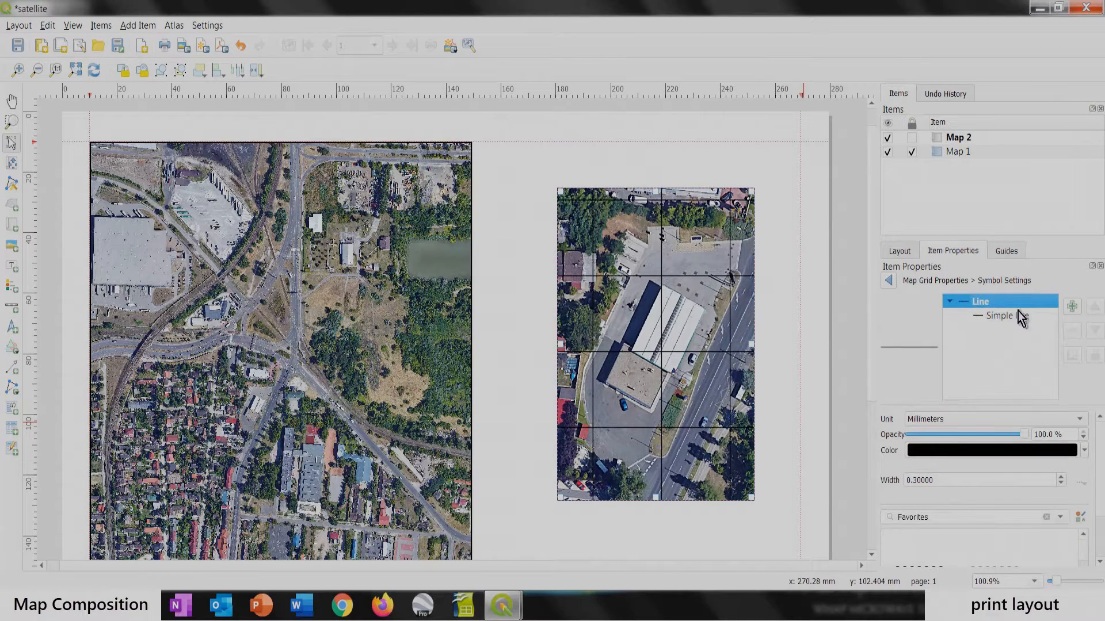
{"action": "left_click", "coordinate": [998, 315]}
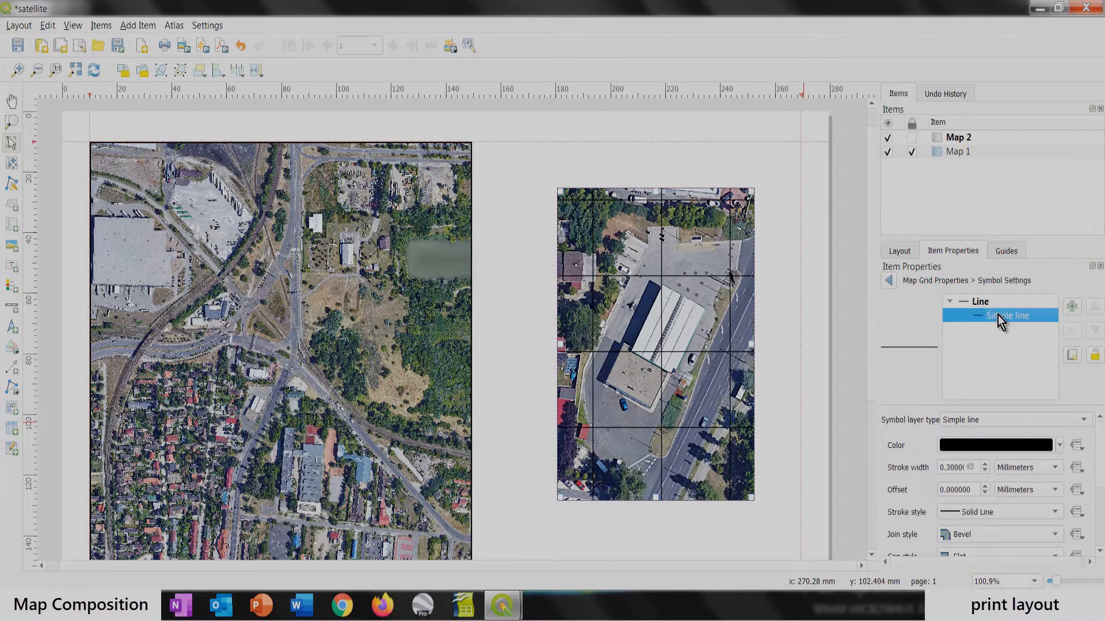
{"action": "left_click", "coordinate": [1054, 512]}
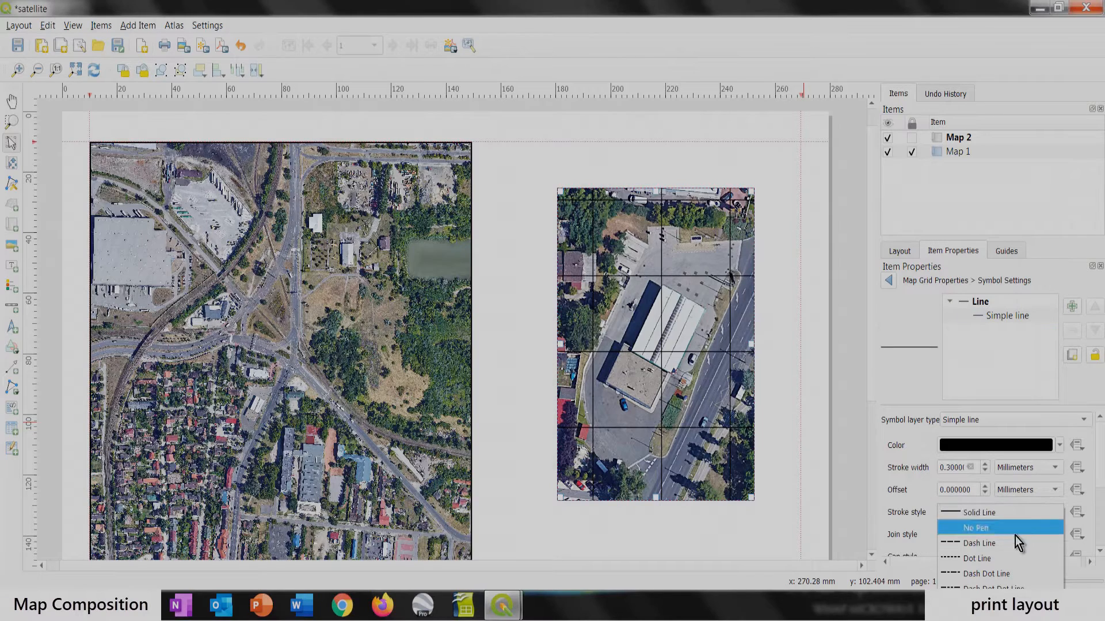
{"action": "left_click", "coordinate": [999, 542]}
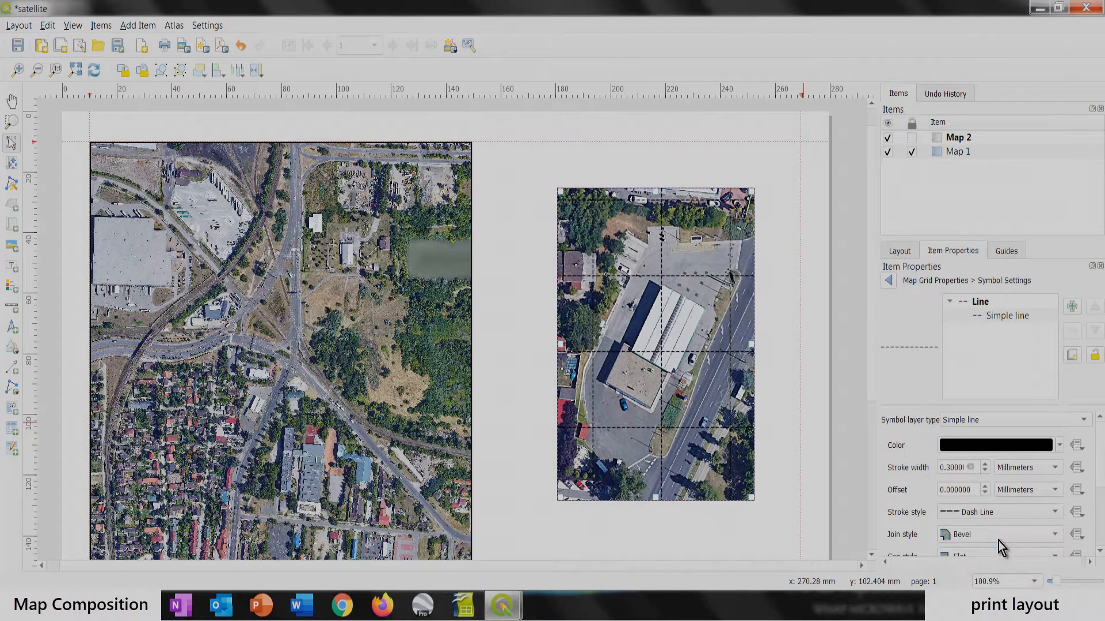
Step: Recolor the dashed grid line of Map 2 from the color wheel to grey and return to the grid properties
{"action": "left_click", "coordinate": [1059, 445]}
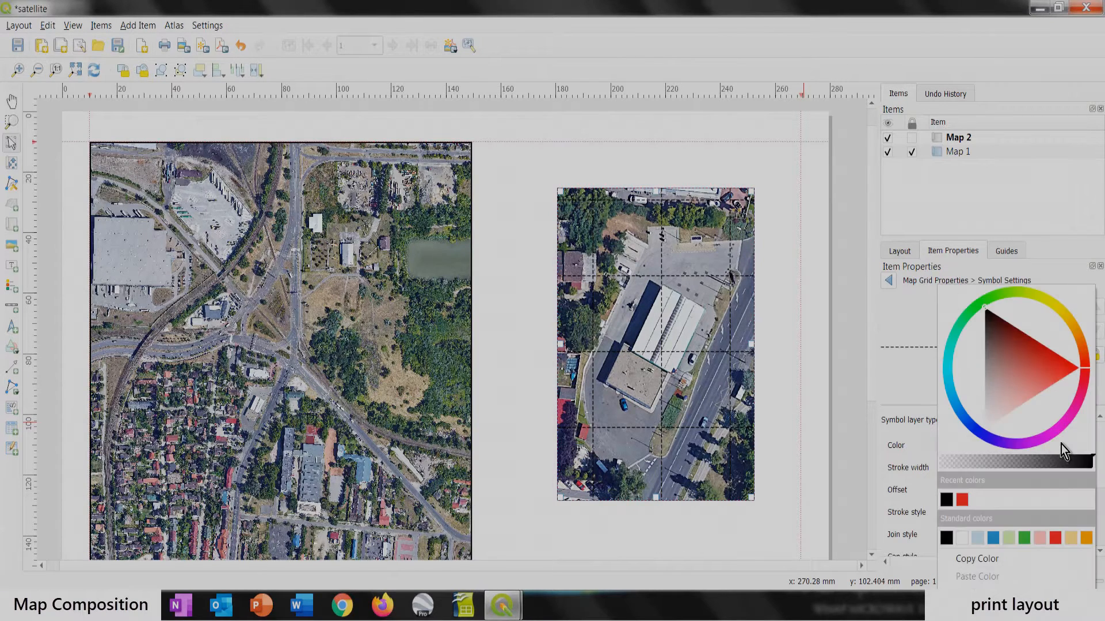
{"action": "left_click", "coordinate": [988, 371]}
{"action": "left_click_drag", "start_coordinate": [985, 373], "coordinate": [986, 385]}
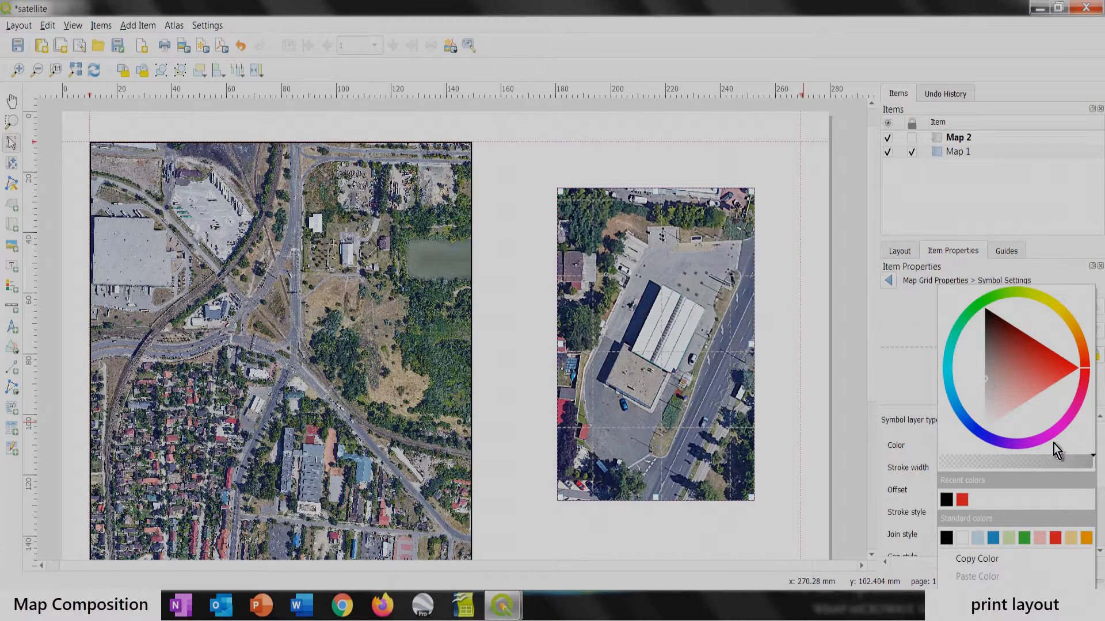
{"action": "left_click", "coordinate": [889, 282]}
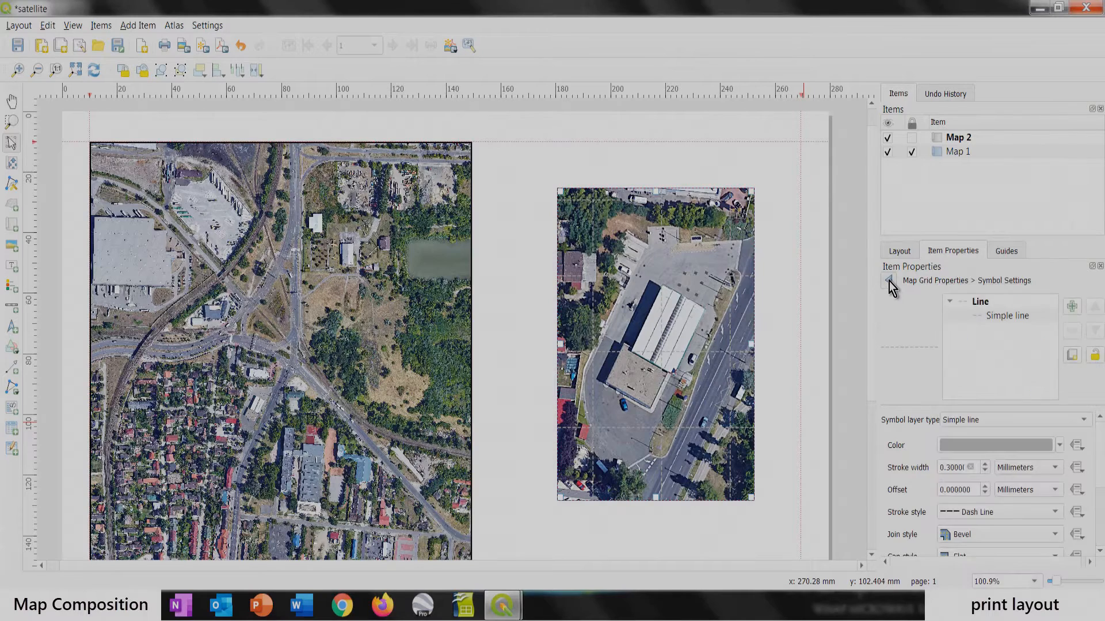
{"action": "left_click", "coordinate": [889, 282]}
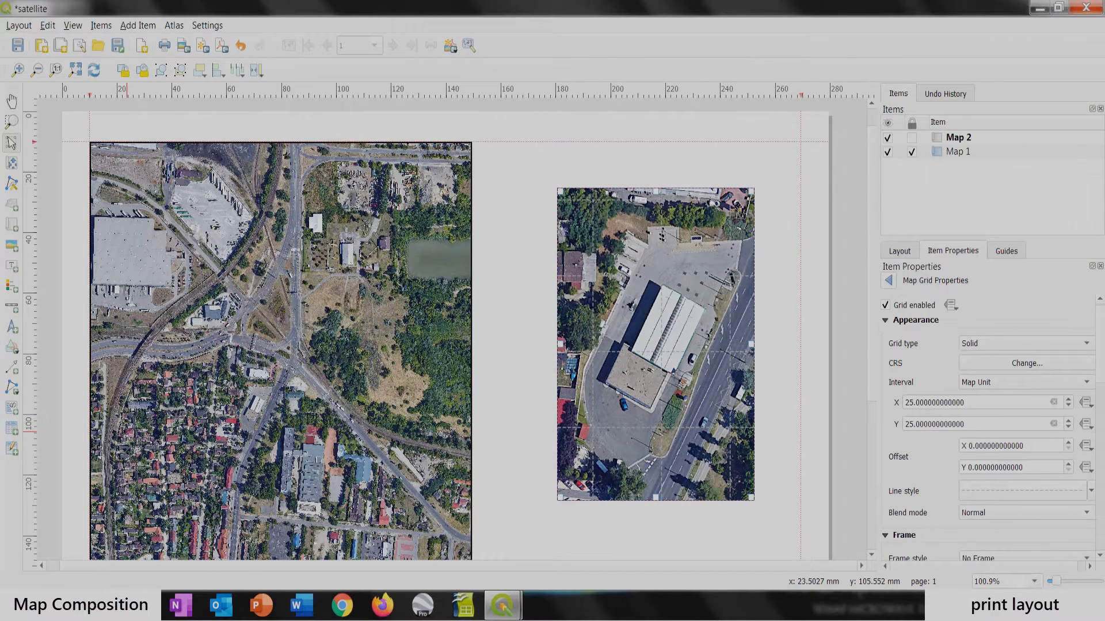
Step: Set the frame style of Map 2's grid to Interior and Exterior Ticks
{"action": "scroll", "coordinate": [1100, 371], "scroll_direction": "down", "scroll_amount": 2}
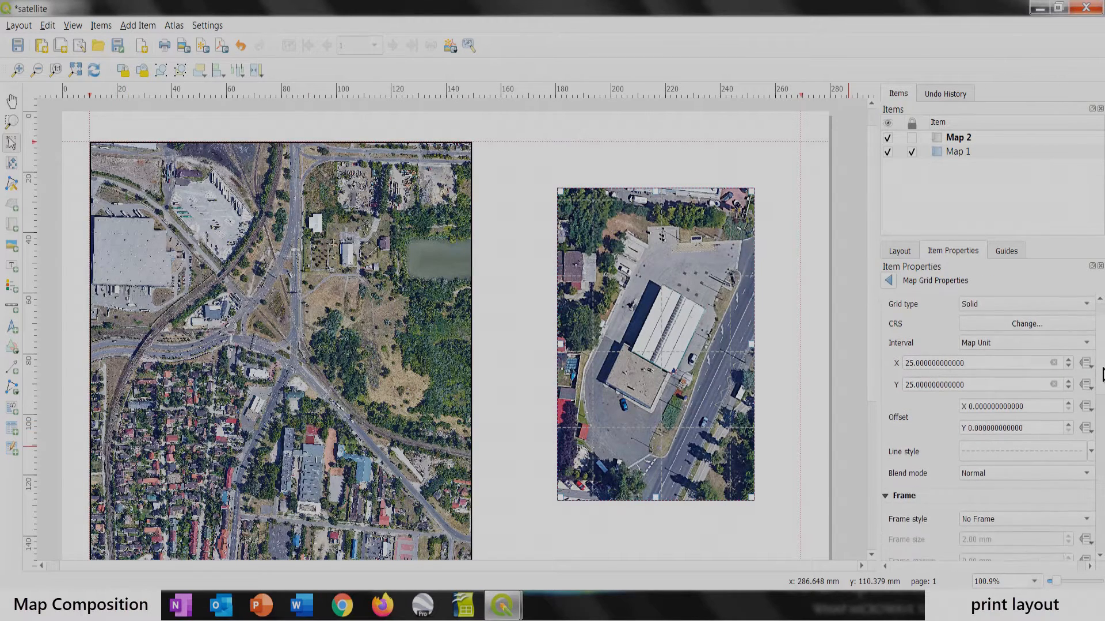
{"action": "scroll", "coordinate": [1101, 374], "scroll_direction": "down", "scroll_amount": 3}
{"action": "left_click", "coordinate": [1086, 403]}
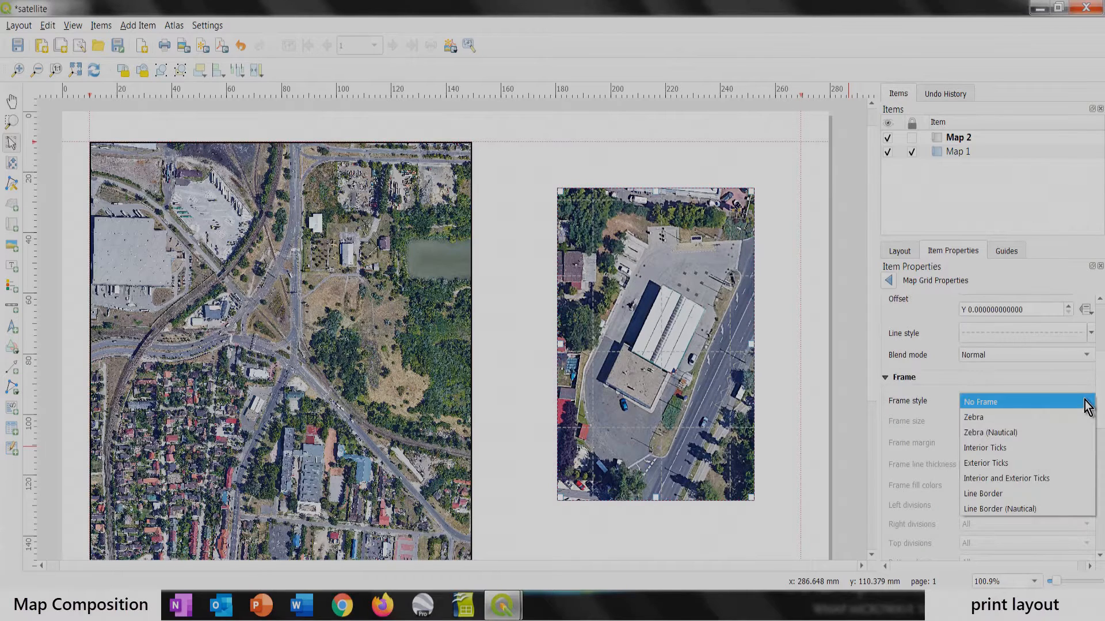
{"action": "left_click", "coordinate": [1014, 480]}
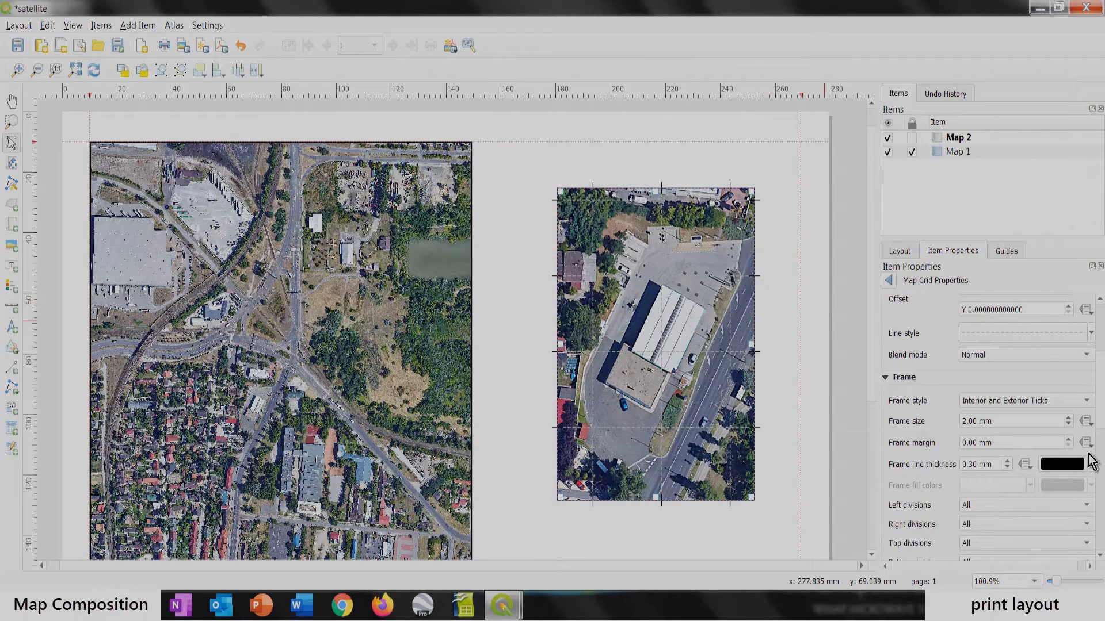
Step: Enable coordinate drawing for Map 2's grid and set the coordinate precision to 0
{"action": "scroll", "coordinate": [1103, 443], "scroll_direction": "down", "scroll_amount": 4}
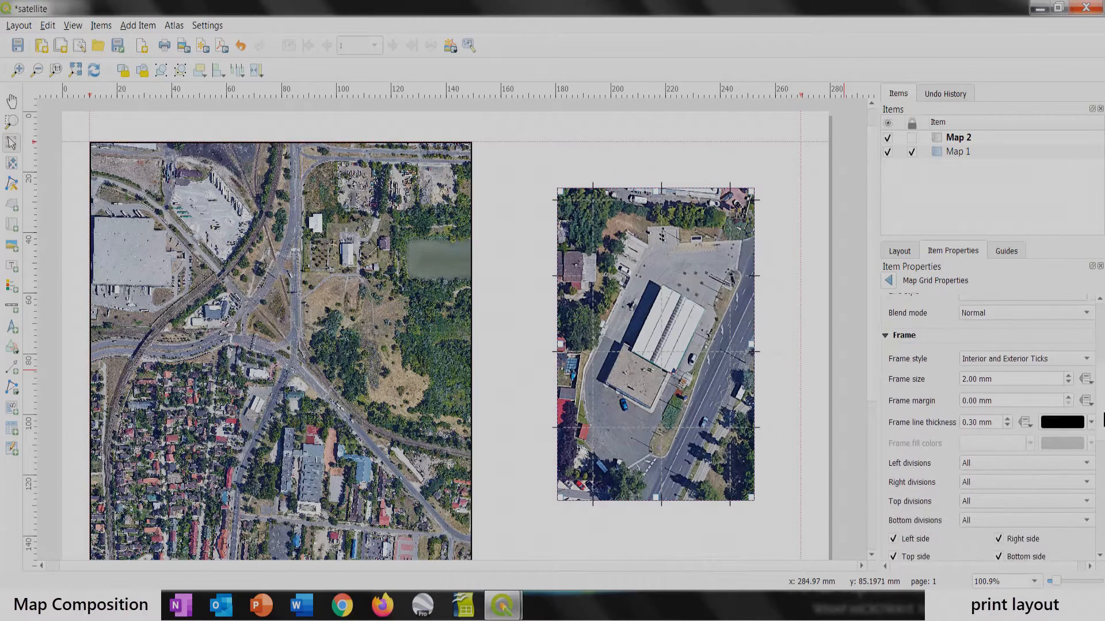
{"action": "scroll", "coordinate": [1103, 443], "scroll_direction": "down", "scroll_amount": 3}
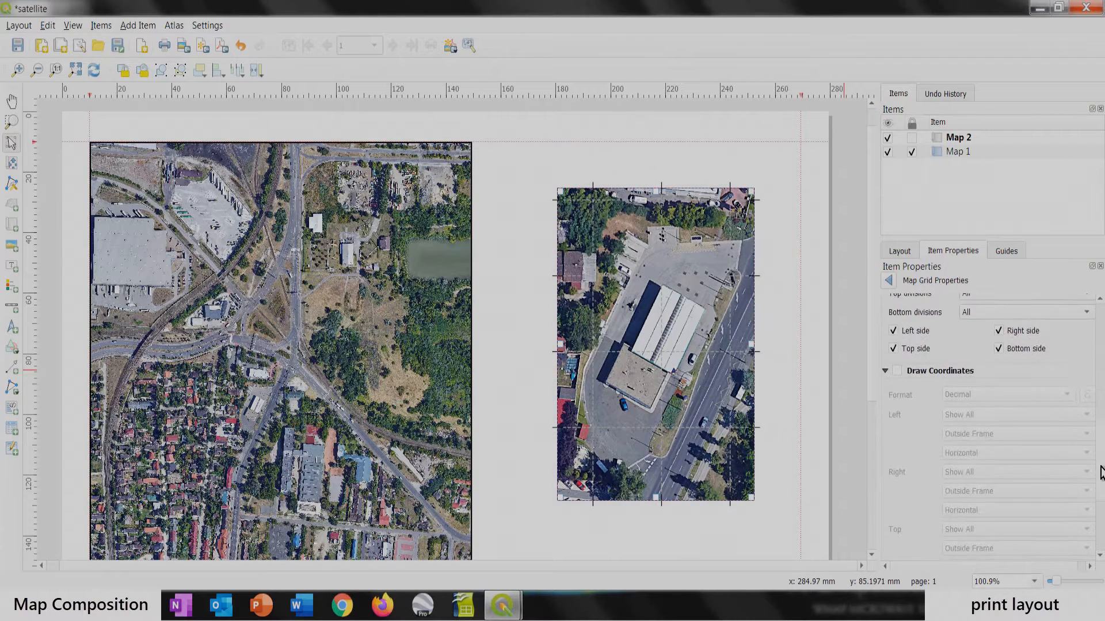
{"action": "left_click", "coordinate": [896, 371]}
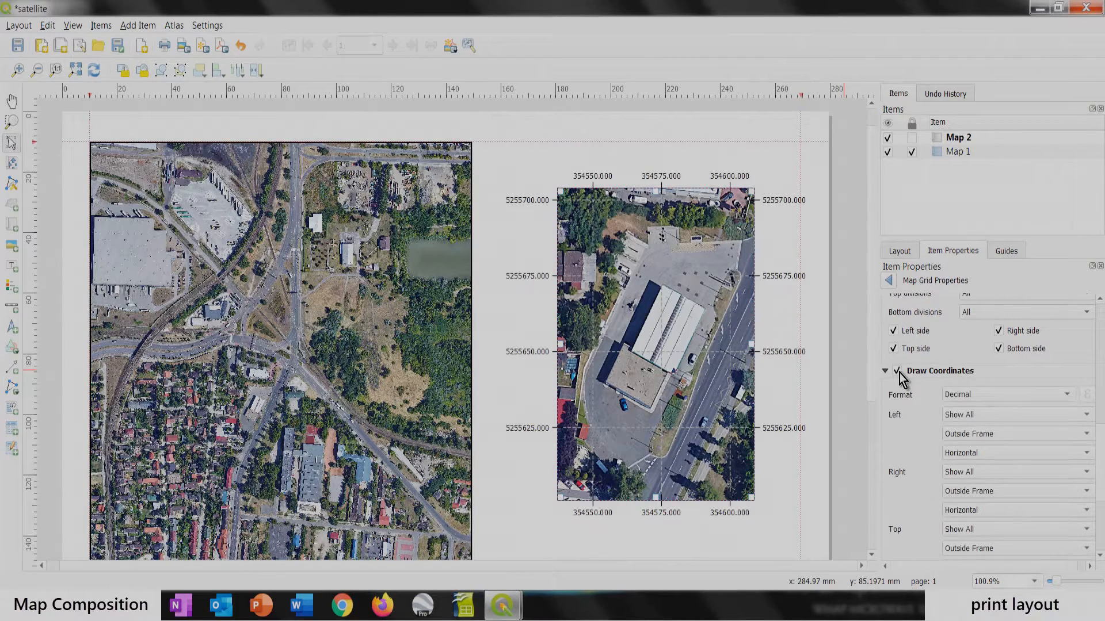
{"action": "scroll", "coordinate": [1093, 454], "scroll_direction": "down", "scroll_amount": 4}
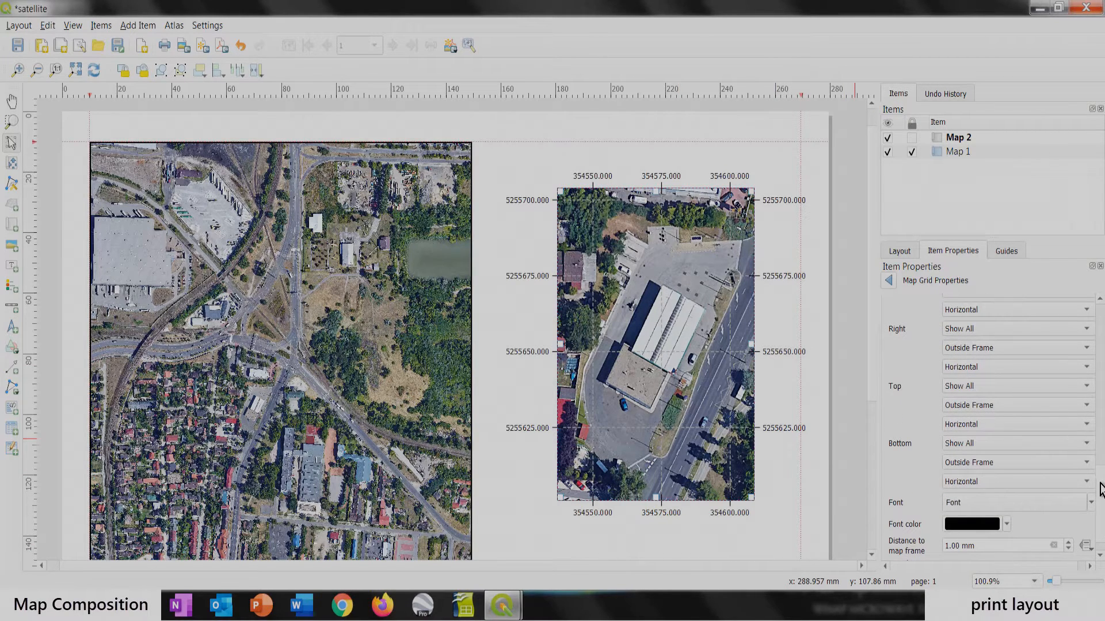
{"action": "scroll", "coordinate": [1100, 489], "scroll_direction": "down", "scroll_amount": 2}
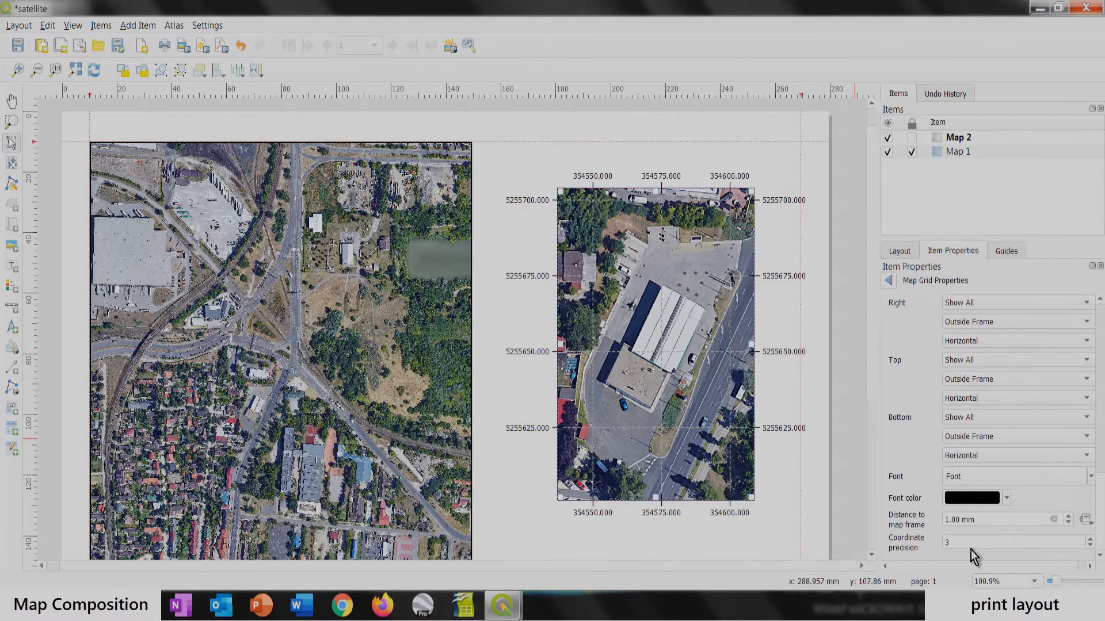
{"action": "double_click", "coordinate": [946, 542]}
{"action": "type", "text": "0"}
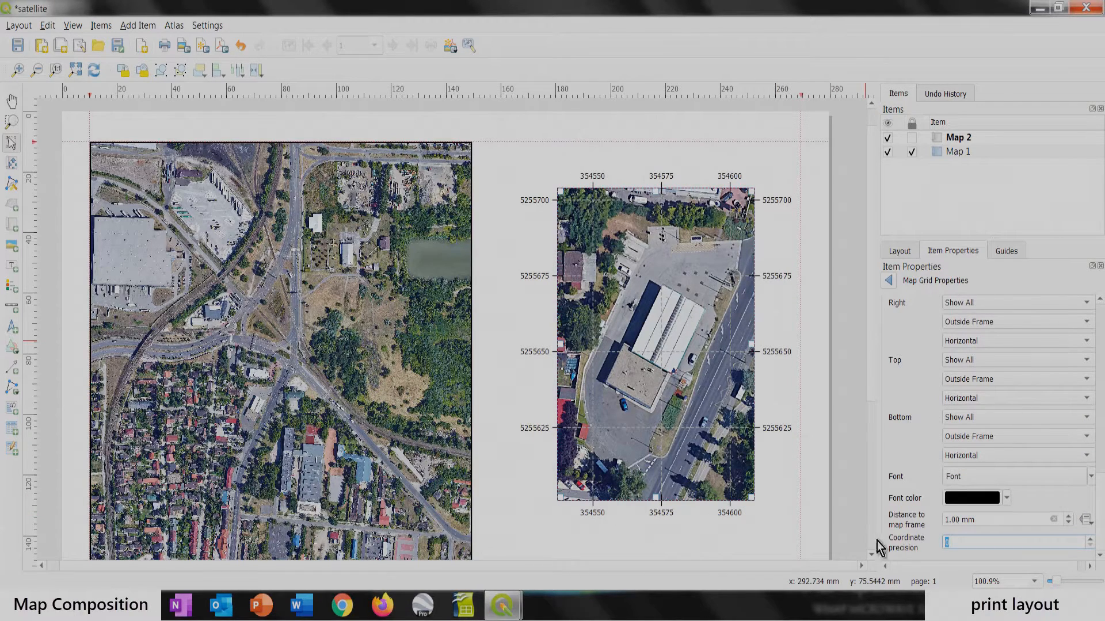
Step: Format the grid coordinate font of Map 2 as bold (Negrita) at size 7
{"action": "left_click", "coordinate": [956, 481]}
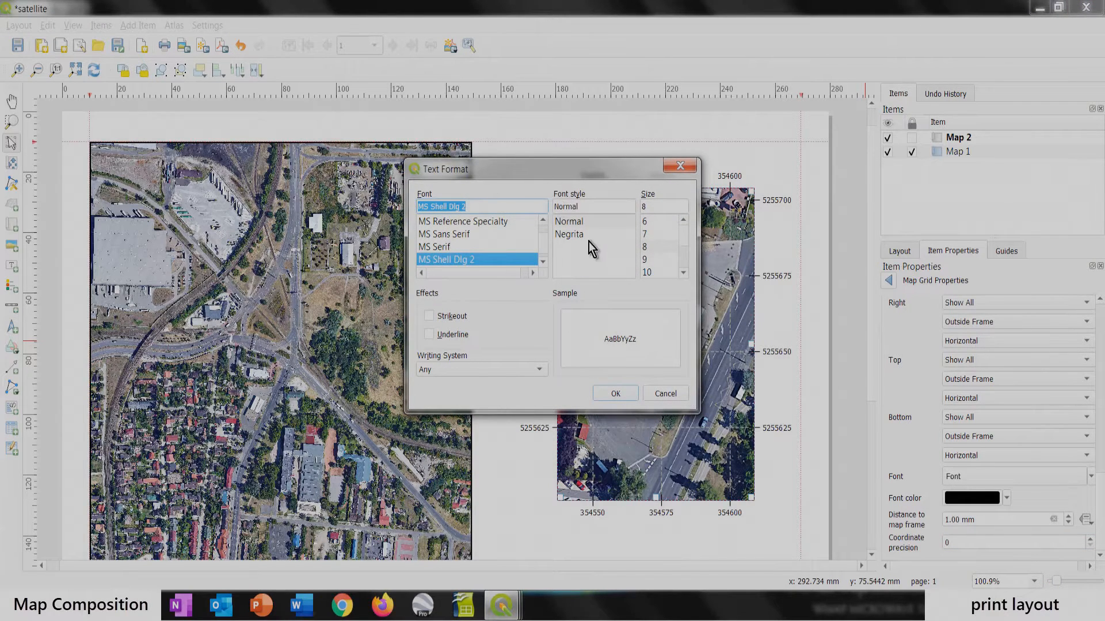
{"action": "left_click", "coordinate": [568, 235]}
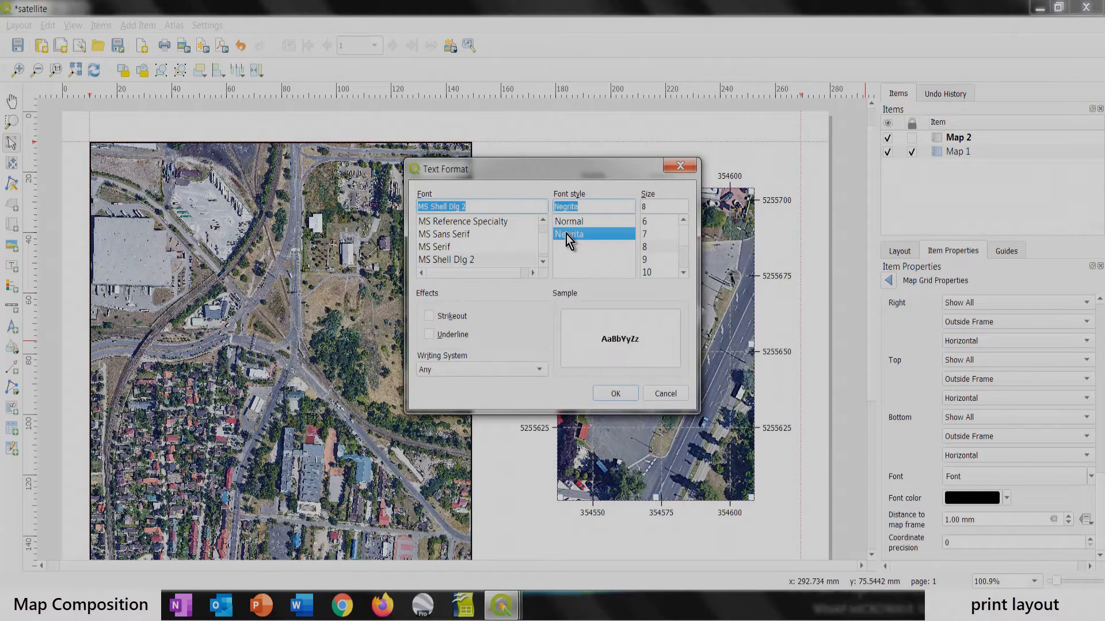
{"action": "left_click", "coordinate": [608, 395]}
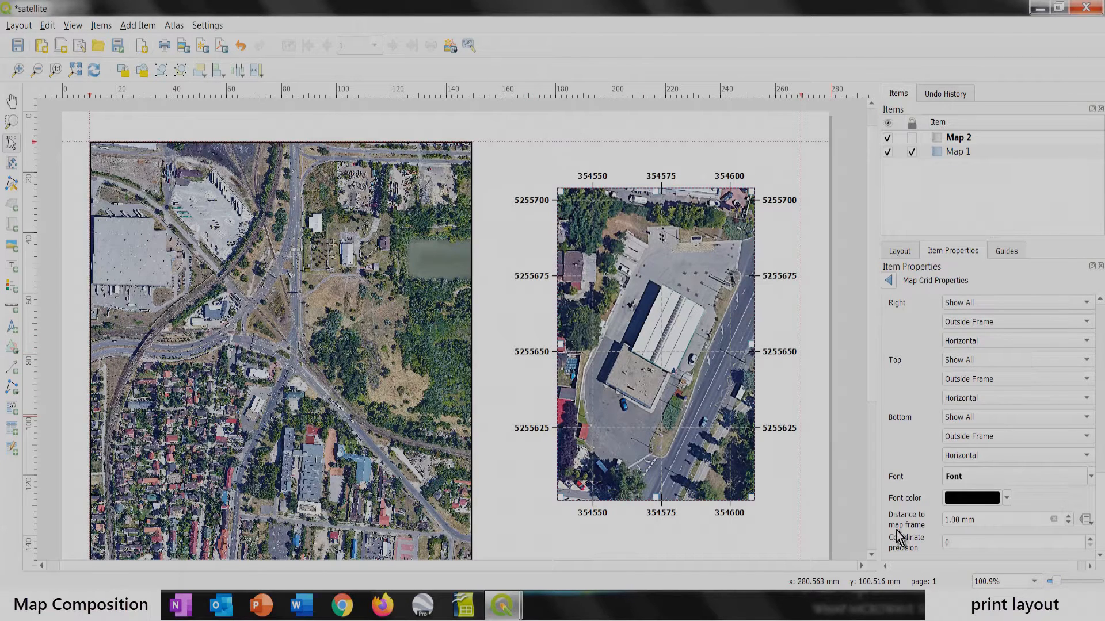
{"action": "left_click", "coordinate": [964, 480]}
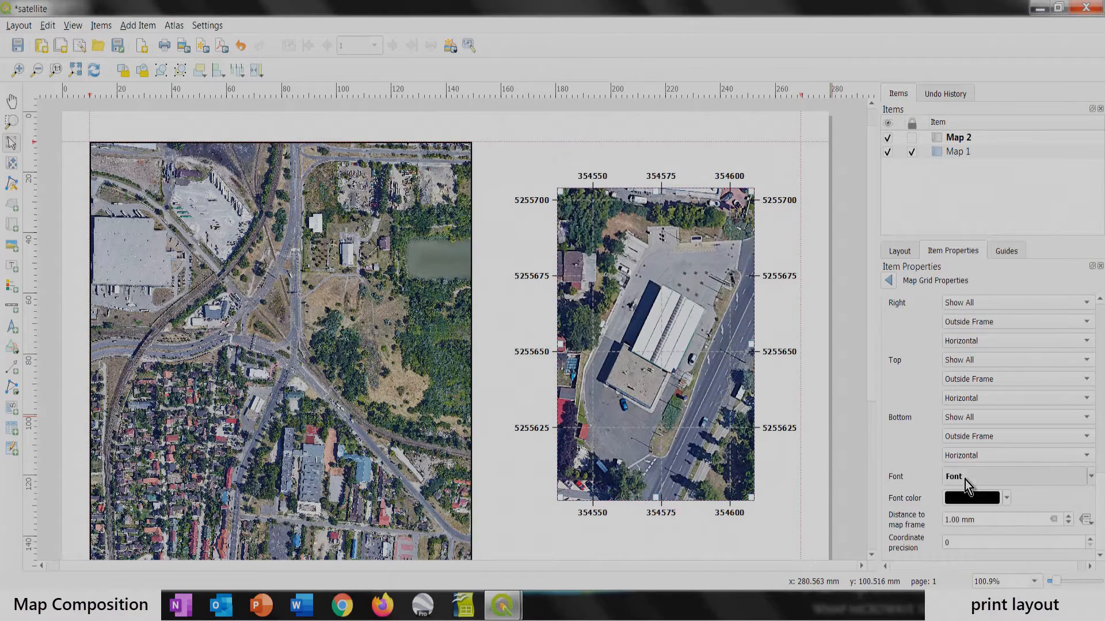
{"action": "left_click", "coordinate": [645, 234]}
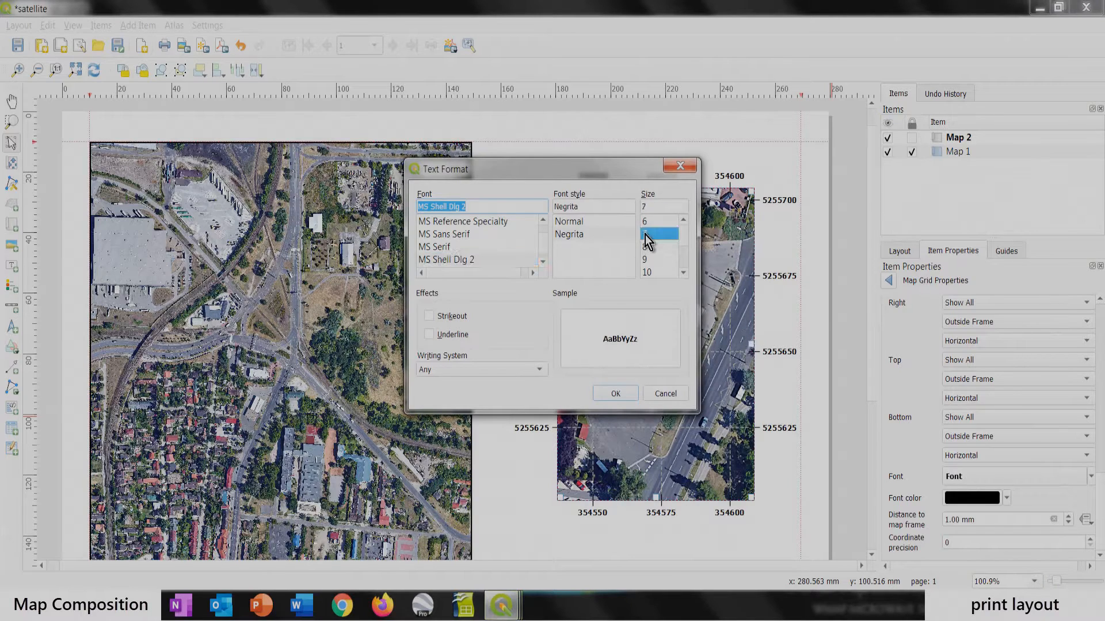
{"action": "left_click", "coordinate": [613, 392]}
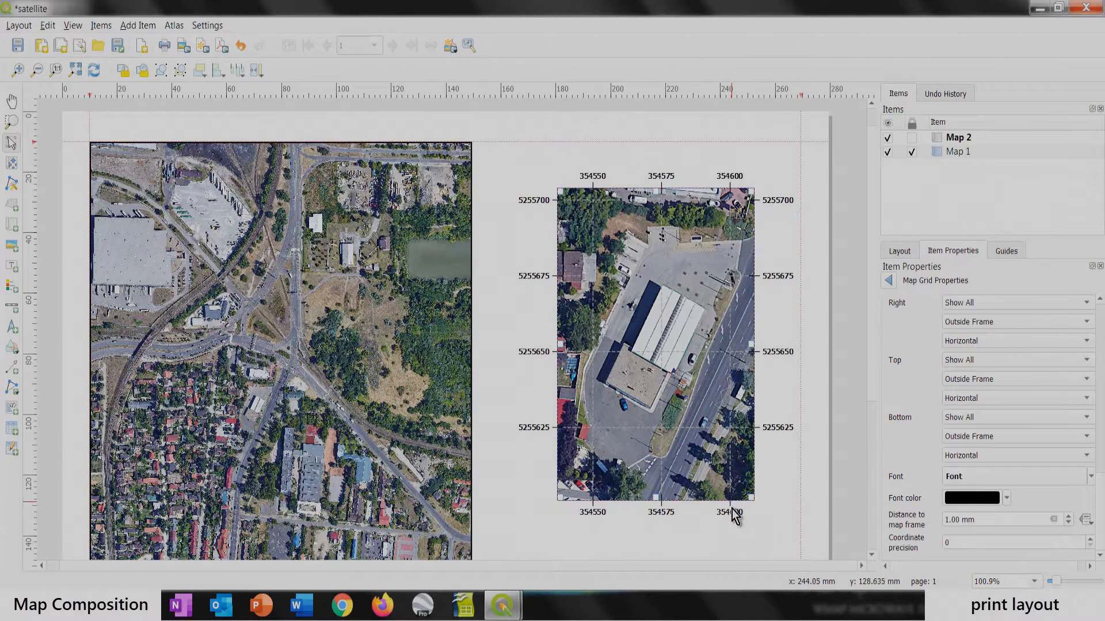
Step: Set the distance of Map 2's grid coordinates to the map frame to 2.00 mm
{"action": "left_click", "coordinate": [1068, 516]}
{"action": "scroll", "coordinate": [1068, 517], "scroll_direction": "down", "scroll_amount": 1}
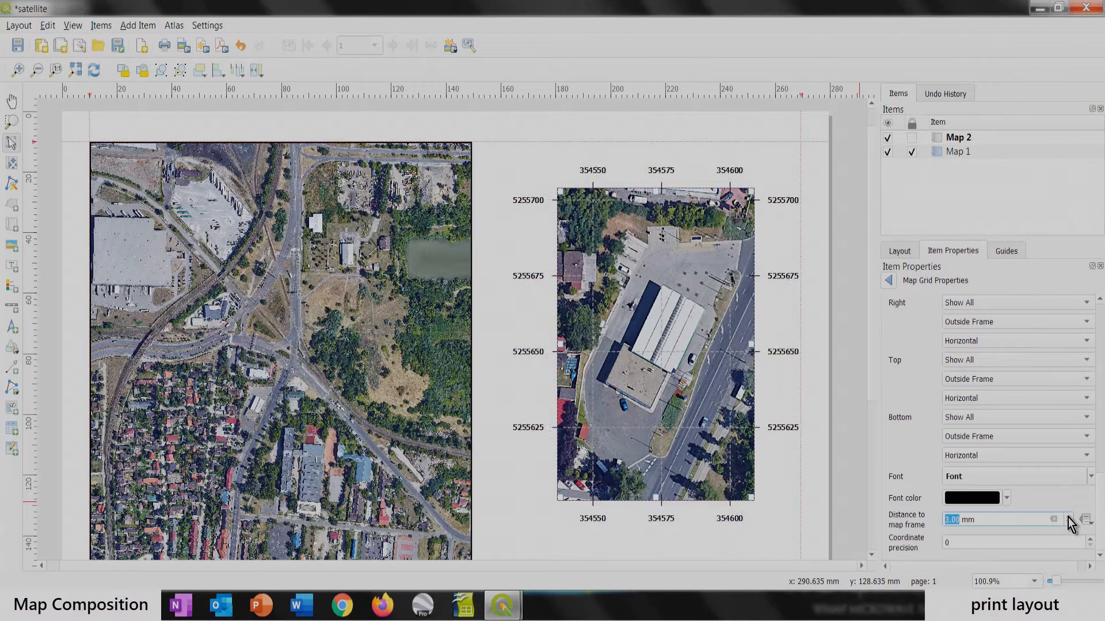
{"action": "left_click", "coordinate": [1068, 523]}
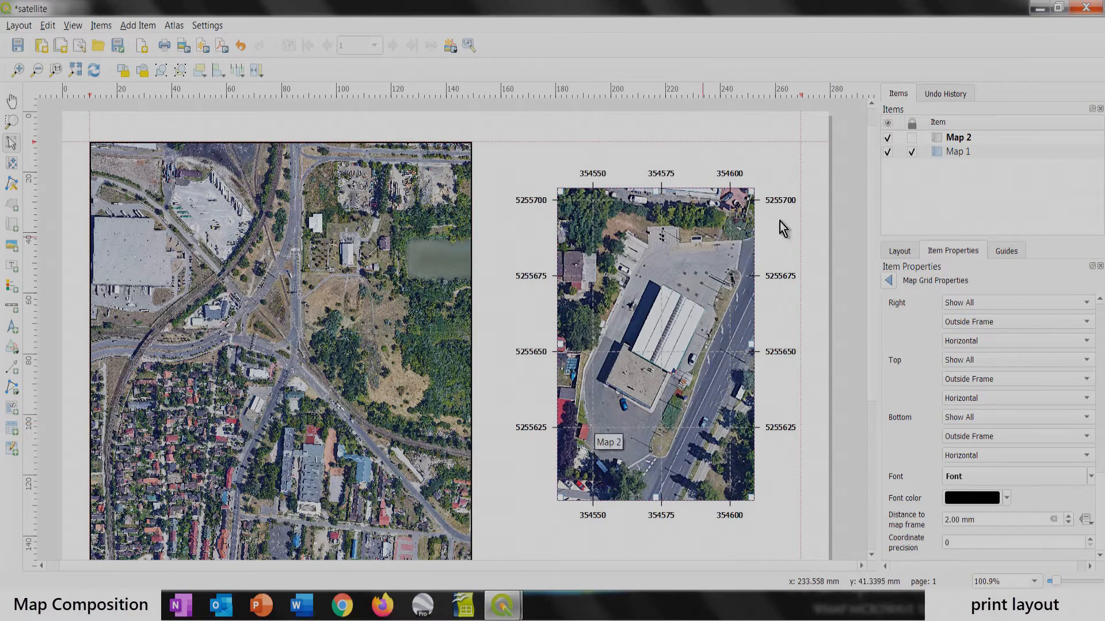
Step: Leave the grid properties and enable a frame around Map 2 with a thickness of 0.50 mm
{"action": "left_click", "coordinate": [888, 282]}
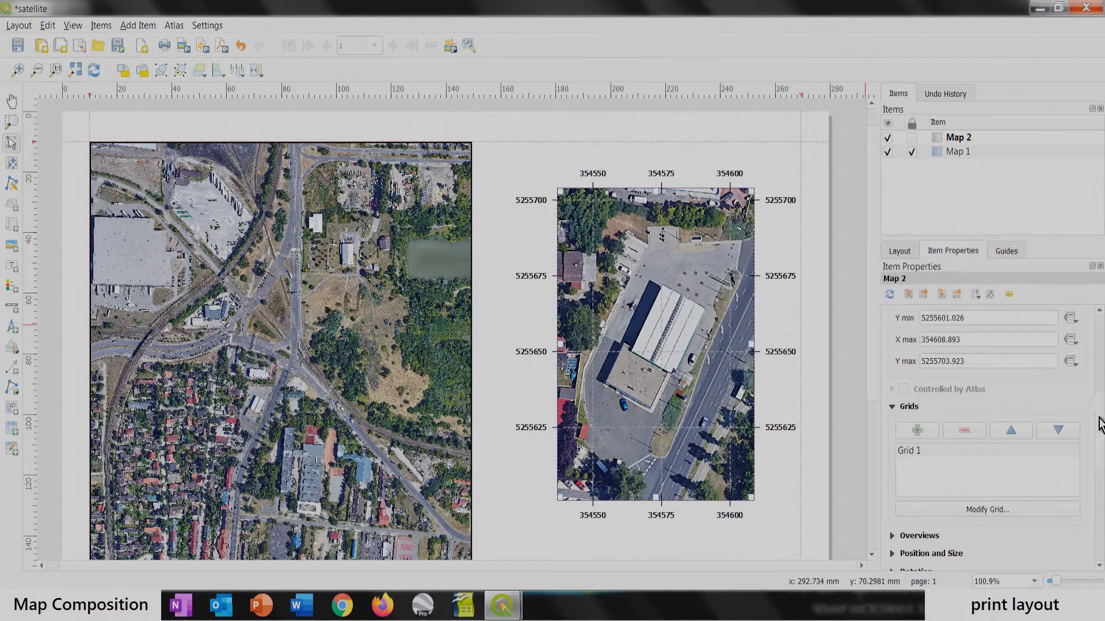
{"action": "left_click_drag", "start_coordinate": [1100, 424], "coordinate": [1100, 458]}
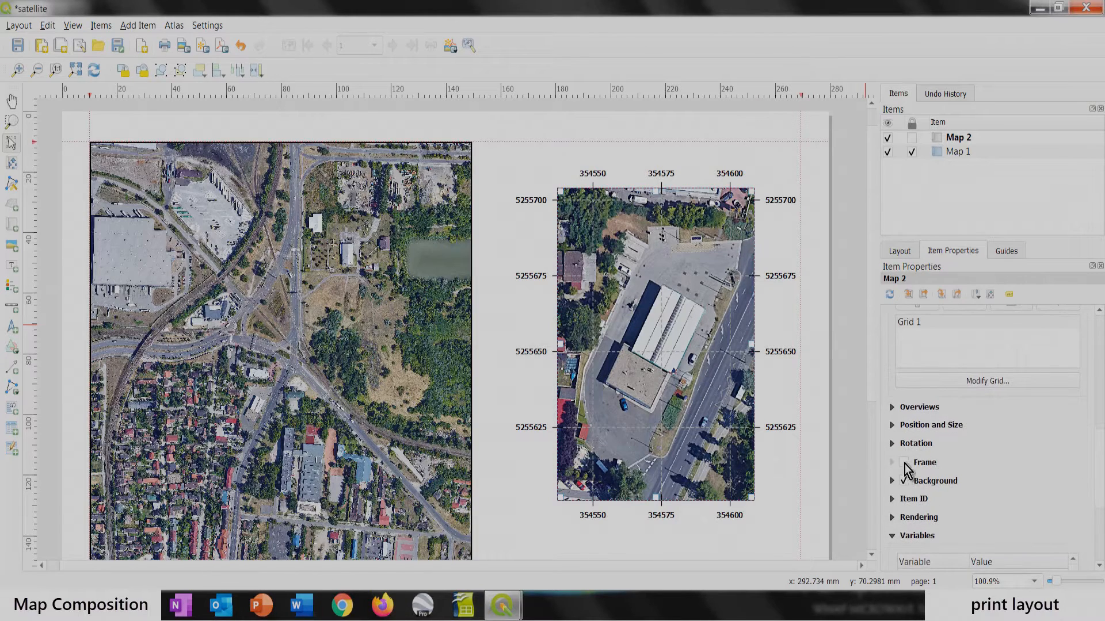
{"action": "left_click", "coordinate": [904, 464]}
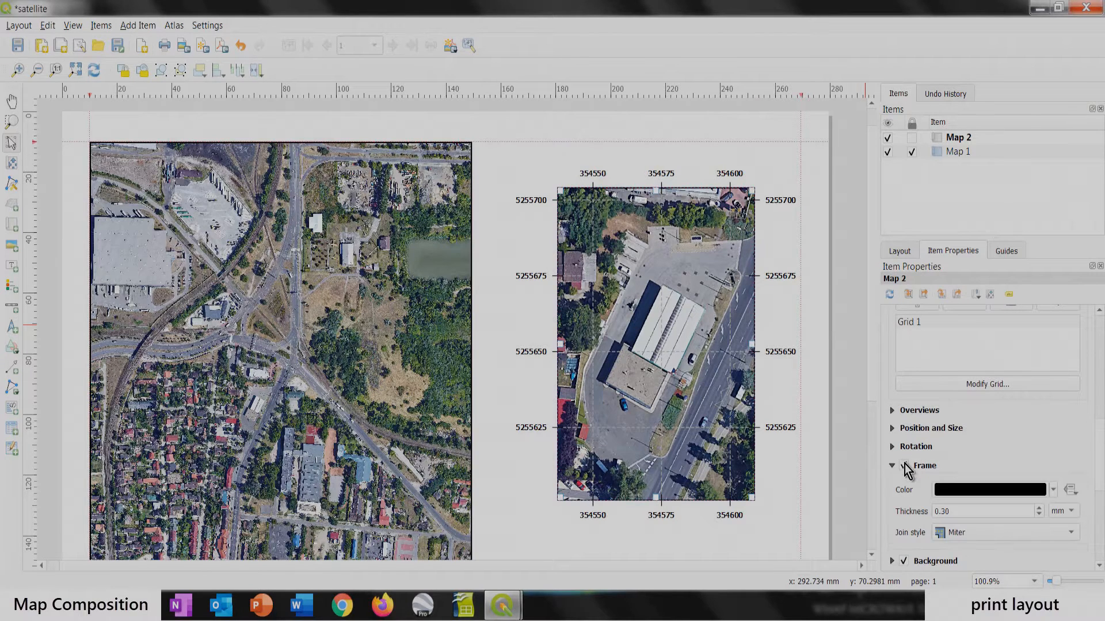
{"action": "left_click", "coordinate": [1039, 508]}
{"action": "left_click", "coordinate": [1039, 508]}
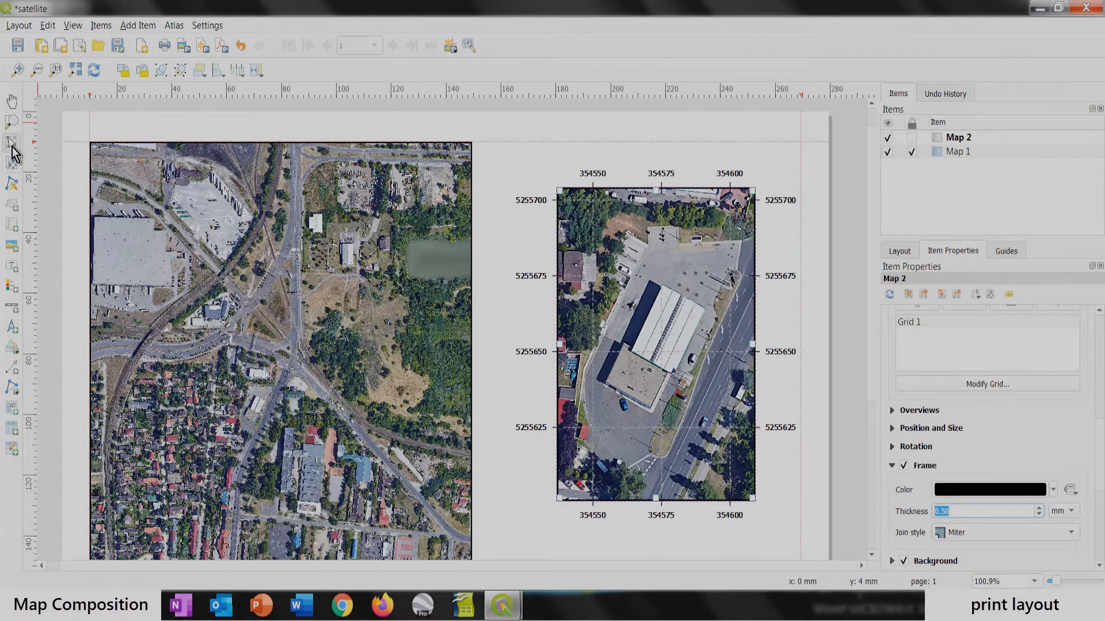
Step: Enlarge Map 2 from its upper-left and lower-right corners and reposition it between Map 1 and the page's right guide
{"action": "scroll", "coordinate": [468, 236], "scroll_direction": "down", "scroll_amount": 3}
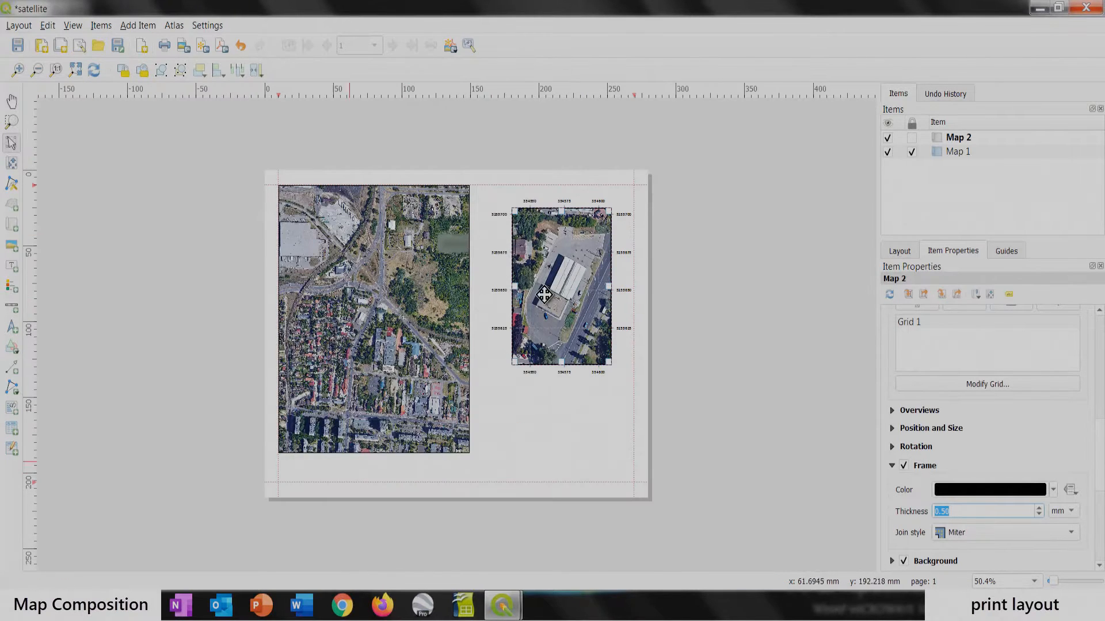
{"action": "left_click", "coordinate": [549, 267]}
{"action": "left_click_drag", "start_coordinate": [552, 267], "coordinate": [546, 264]}
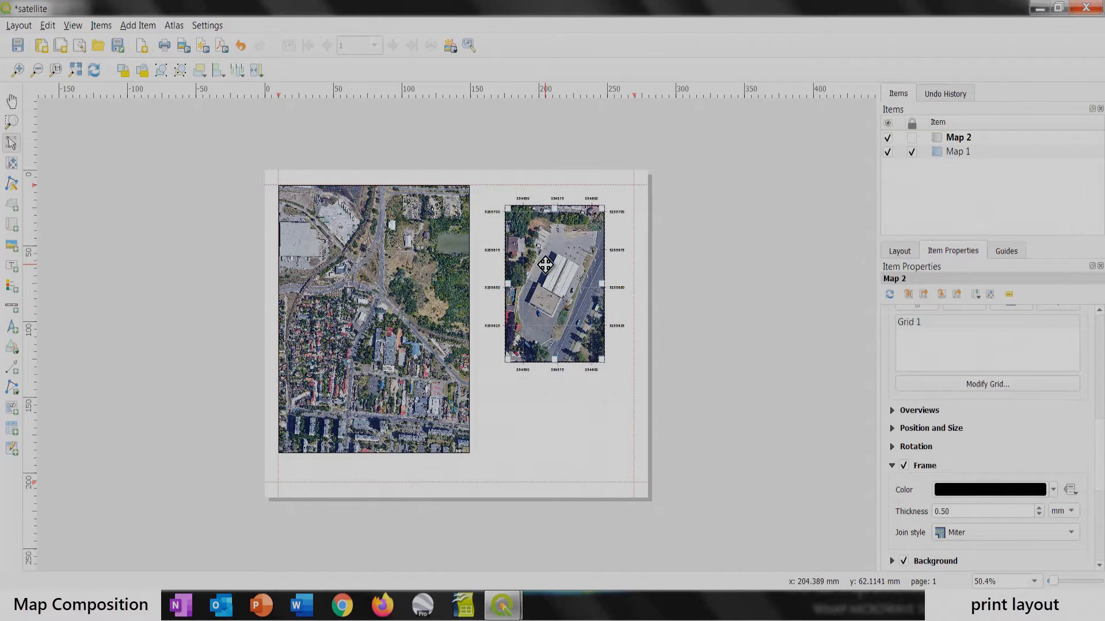
{"action": "left_click_drag", "start_coordinate": [509, 209], "coordinate": [492, 193]}
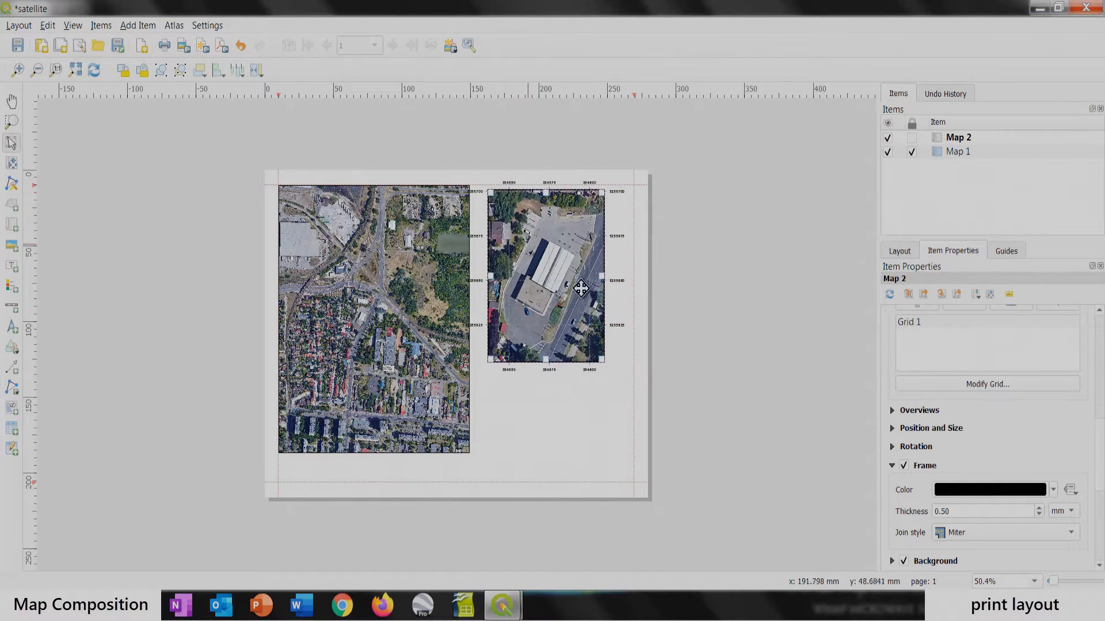
{"action": "left_click_drag", "start_coordinate": [559, 301], "coordinate": [566, 308]}
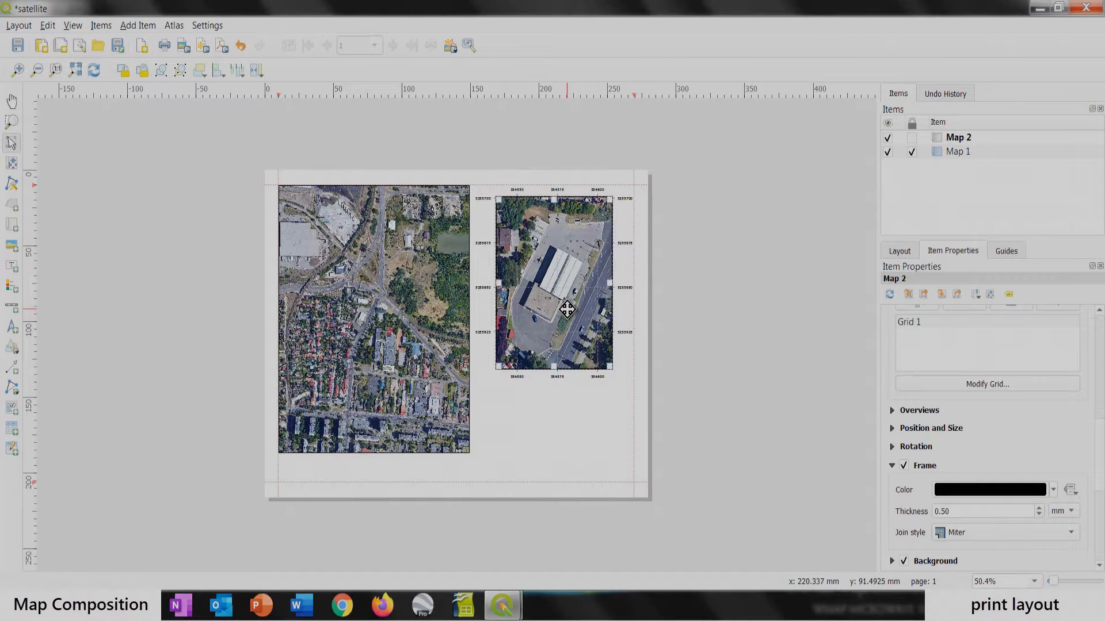
{"action": "left_click_drag", "start_coordinate": [609, 364], "coordinate": [614, 370]}
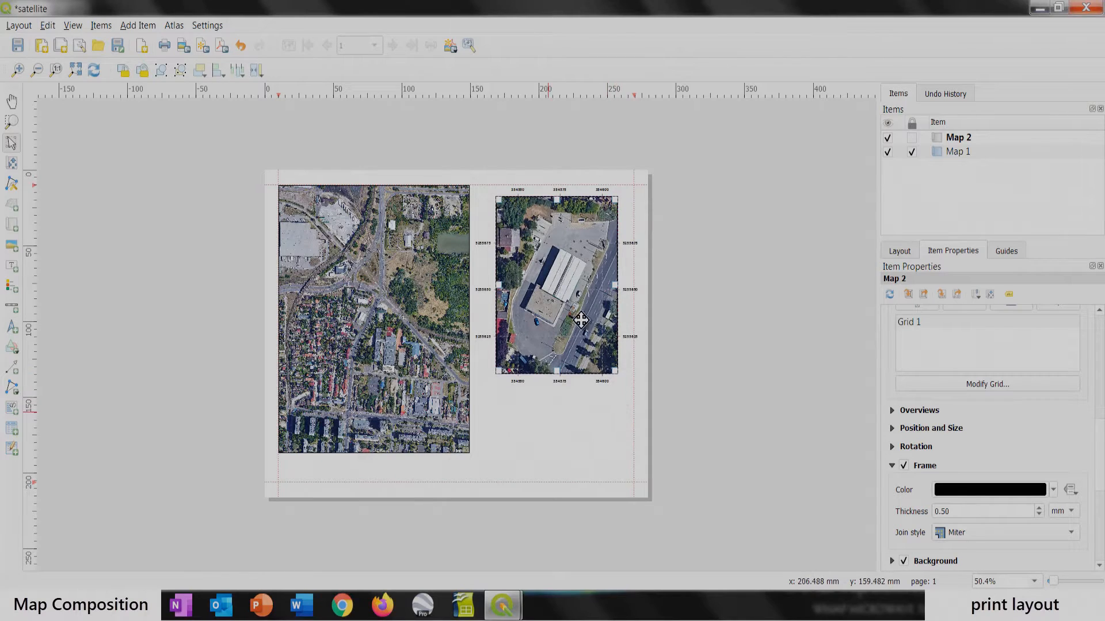
Step: Set the scale of the gas station map to 1000
{"action": "scroll", "coordinate": [933, 348], "scroll_direction": "up", "scroll_amount": 6}
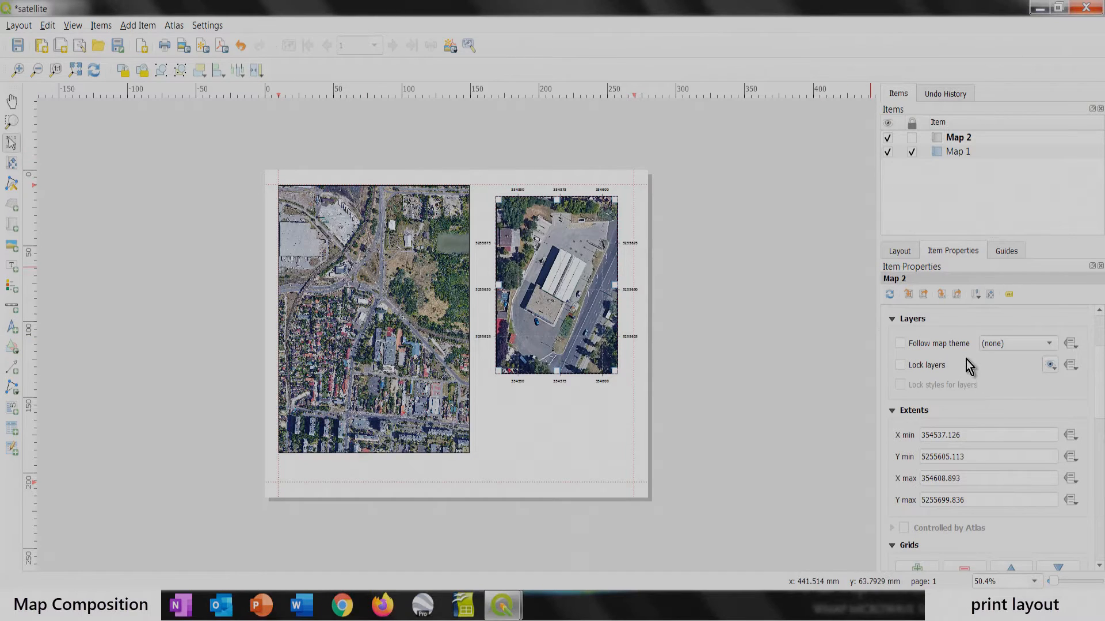
{"action": "scroll", "coordinate": [966, 363], "scroll_direction": "up", "scroll_amount": 3}
{"action": "left_click_drag", "start_coordinate": [971, 341], "coordinate": [928, 335]}
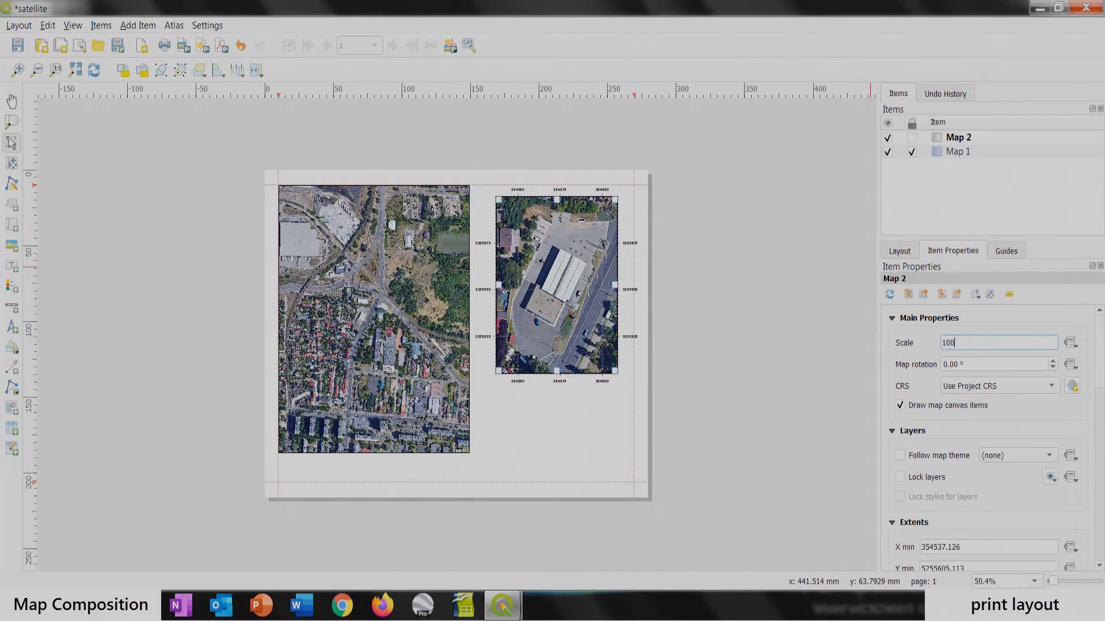
{"action": "key", "text": "Return"}
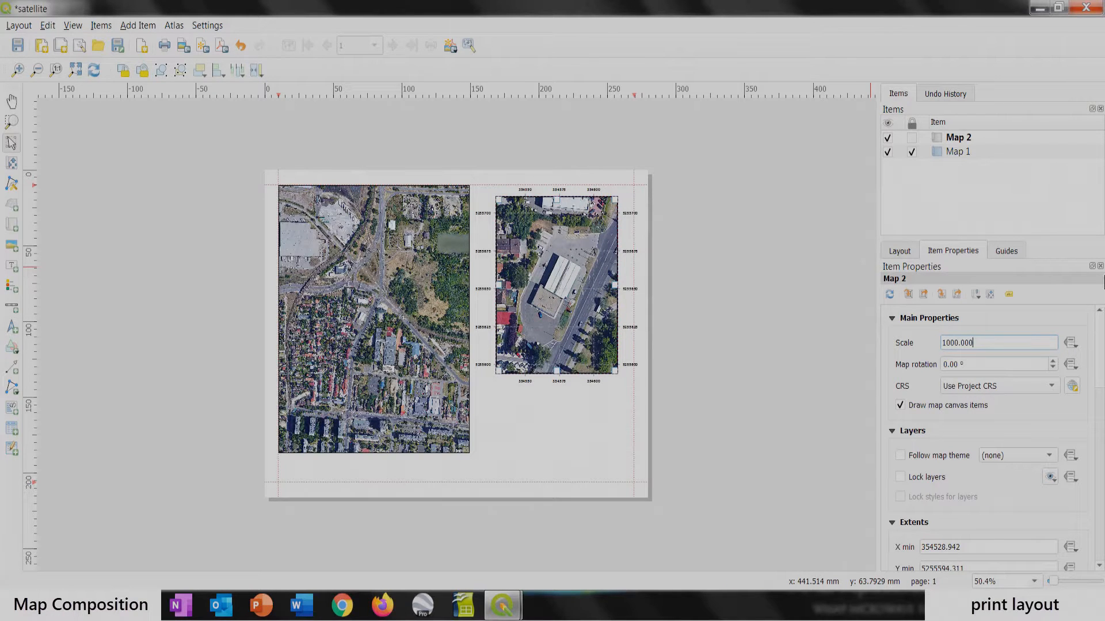
Step: Shrink the gas station map slightly from its lower-right corner and save the layout
{"action": "scroll", "coordinate": [660, 299], "scroll_direction": "up", "scroll_amount": 1}
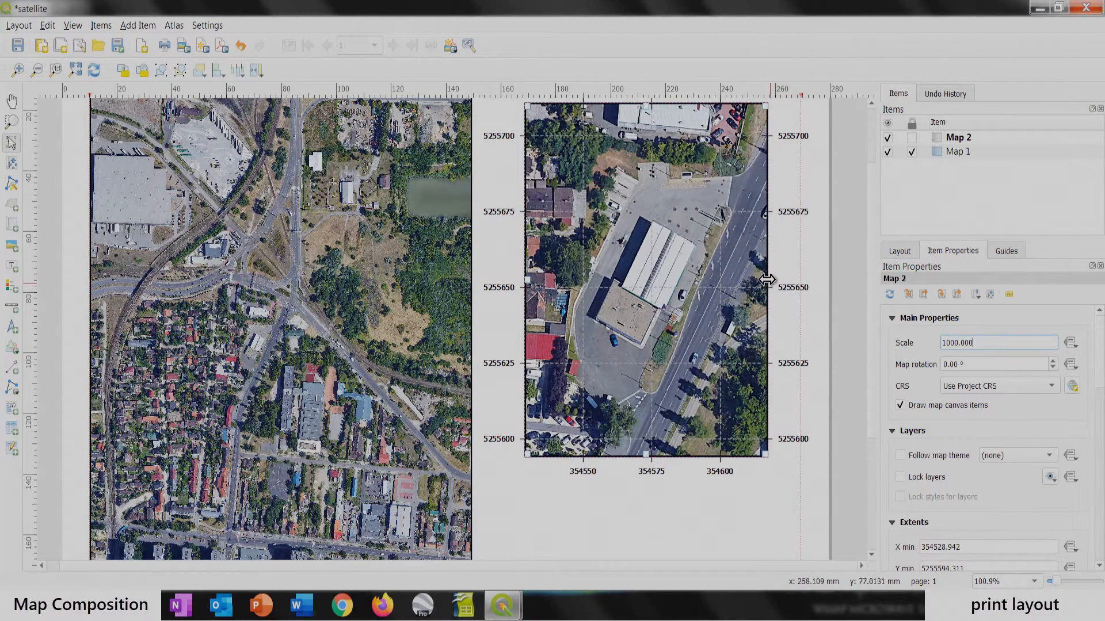
{"action": "left_click_drag", "start_coordinate": [764, 455], "coordinate": [752, 447]}
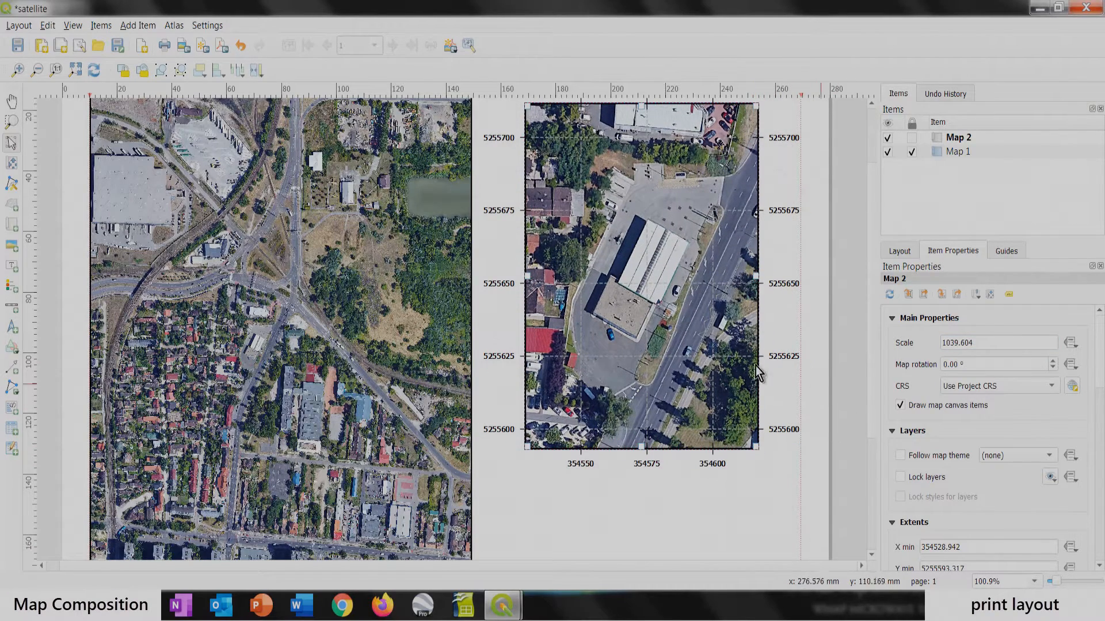
{"action": "scroll", "coordinate": [526, 376], "scroll_direction": "down", "scroll_amount": 1}
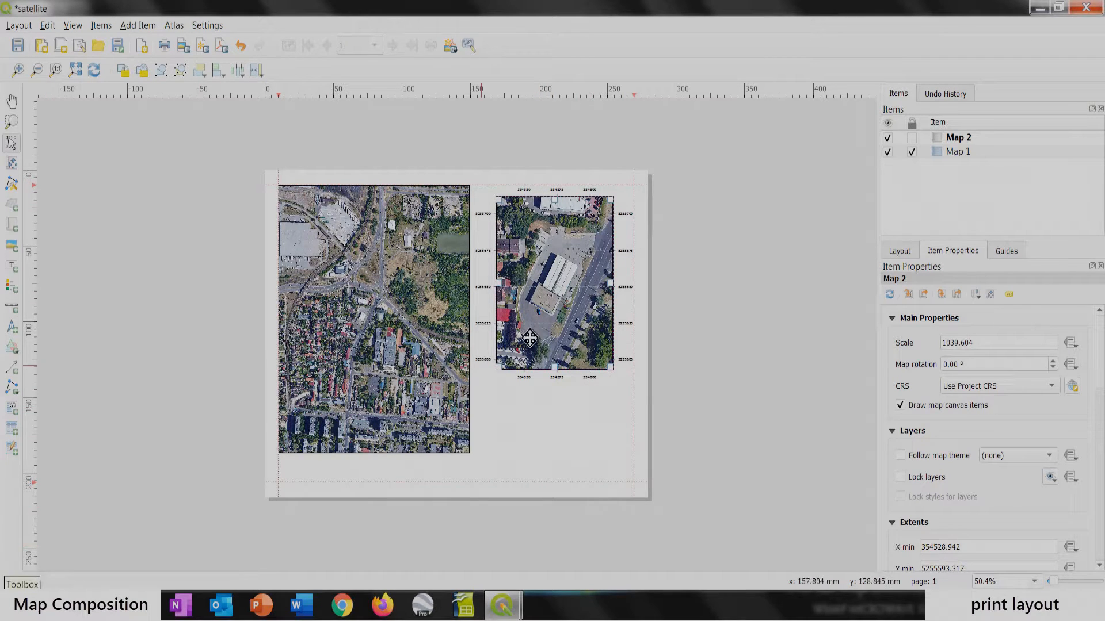
{"action": "left_click", "coordinate": [19, 49]}
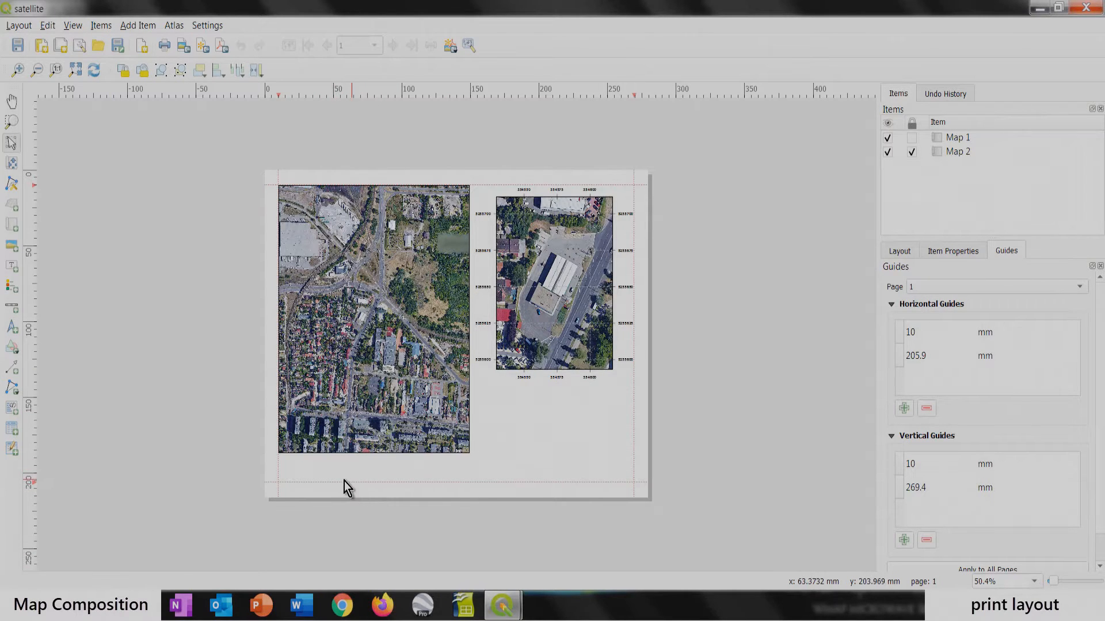
Step: Draw a rectangle about 19 mm tall directly beneath the area map, matching its width and reaching the page's lower guide
{"action": "key", "text": "ctrl+plus"}
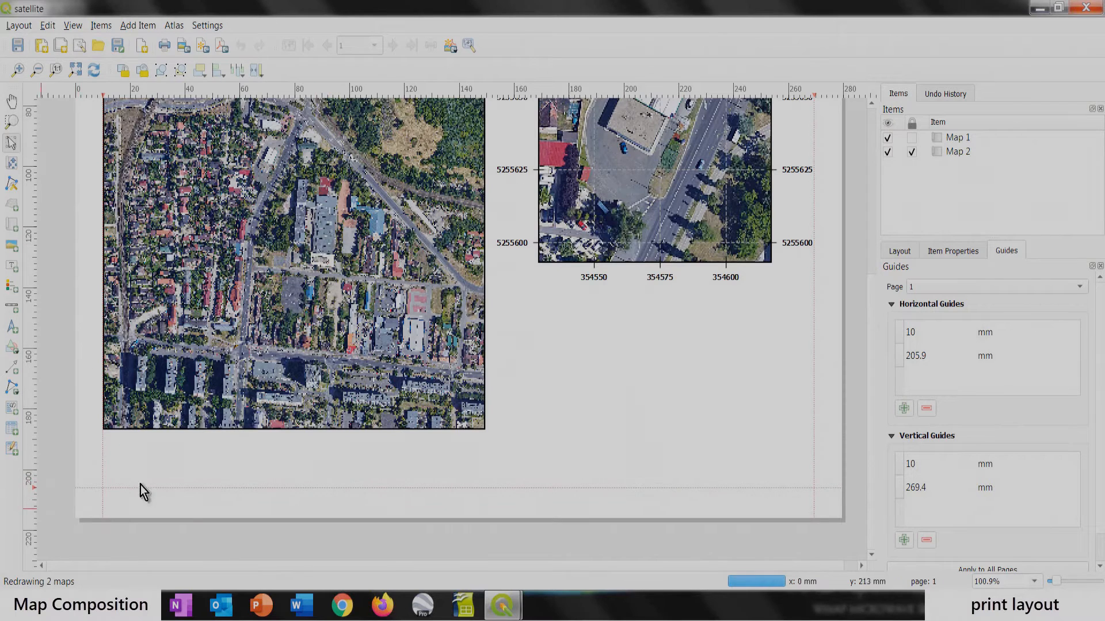
{"action": "left_click", "coordinate": [11, 347]}
{"action": "left_click", "coordinate": [35, 348]}
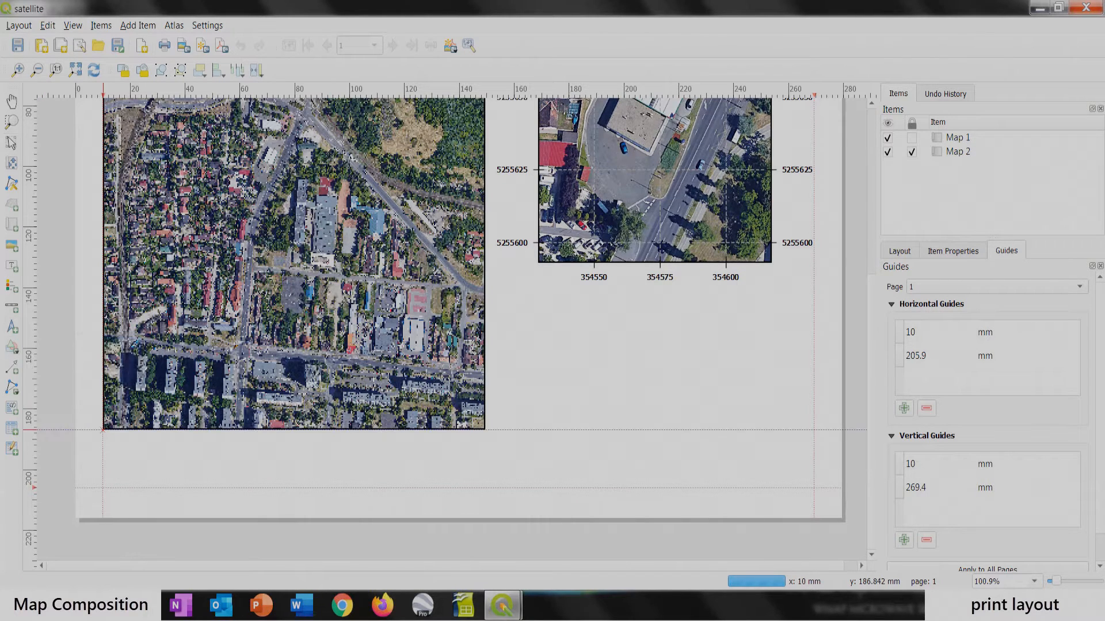
{"action": "left_click_drag", "start_coordinate": [102, 429], "coordinate": [485, 487]}
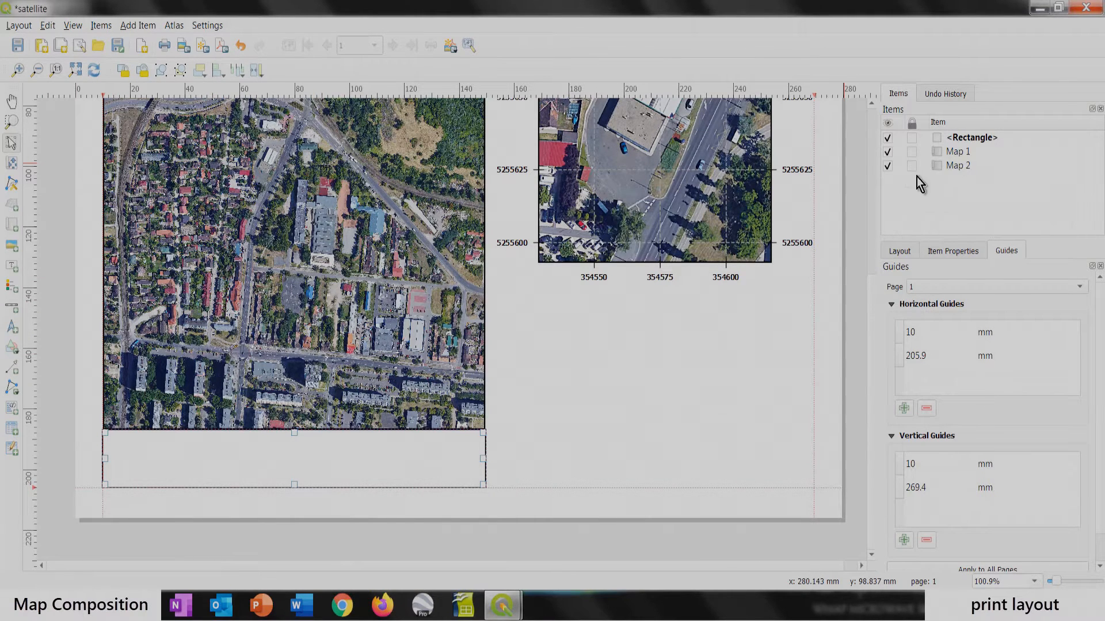
Step: Toggle the visibility of Map 1 and Map 2 to identify each one, and select Map 2
{"action": "left_click", "coordinate": [888, 152]}
{"action": "left_click", "coordinate": [888, 152]}
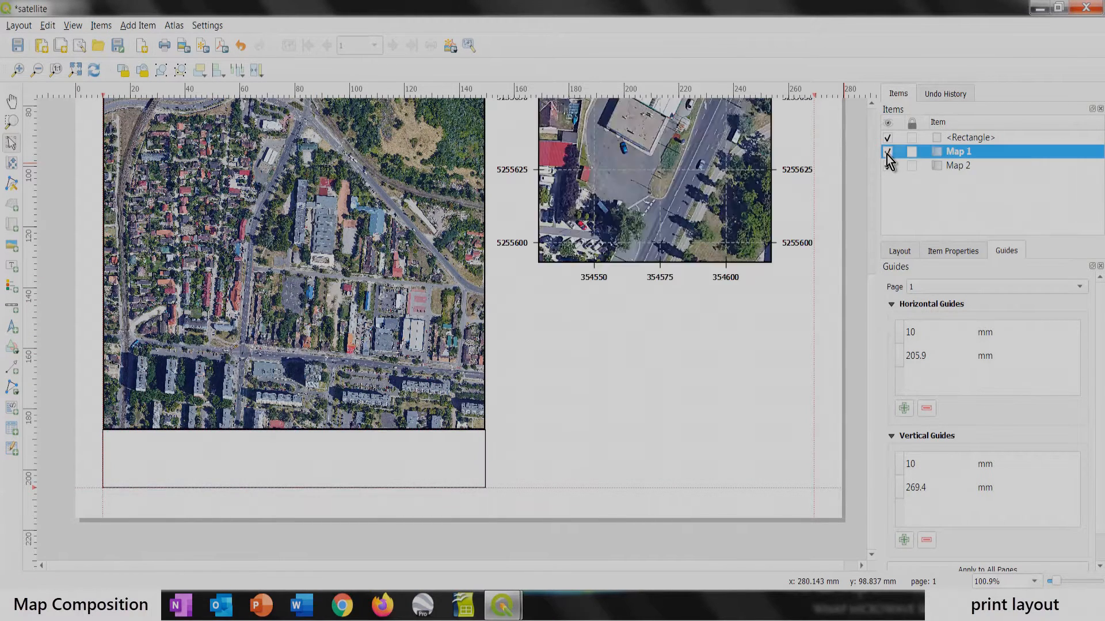
{"action": "left_click", "coordinate": [887, 166]}
{"action": "left_click", "coordinate": [888, 166]}
{"action": "left_click", "coordinate": [965, 166]}
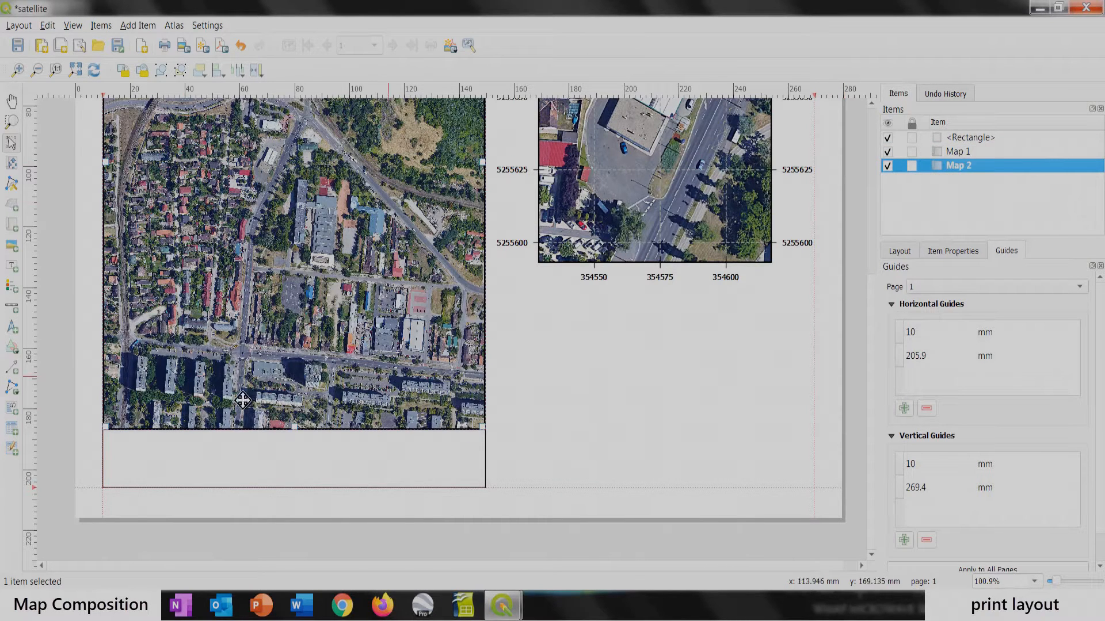
Step: Add a scale bar at the left end of the rectangle and check in its properties that it is linked to Map 2
{"action": "left_click", "coordinate": [10, 311]}
{"action": "left_click_drag", "start_coordinate": [110, 443], "coordinate": [215, 467]}
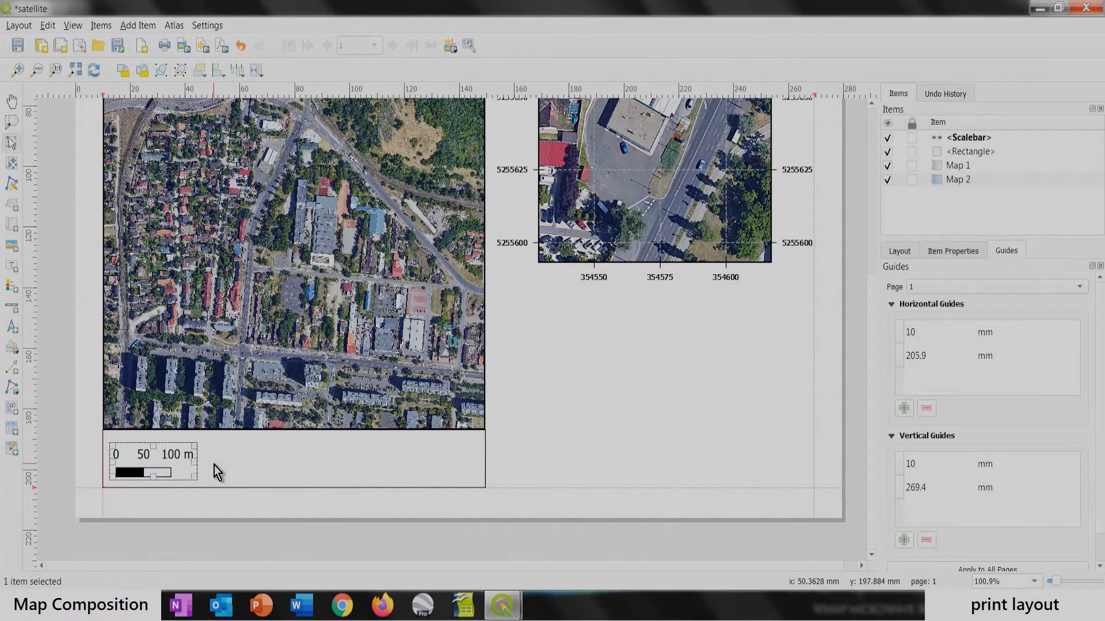
{"action": "left_click", "coordinate": [940, 253]}
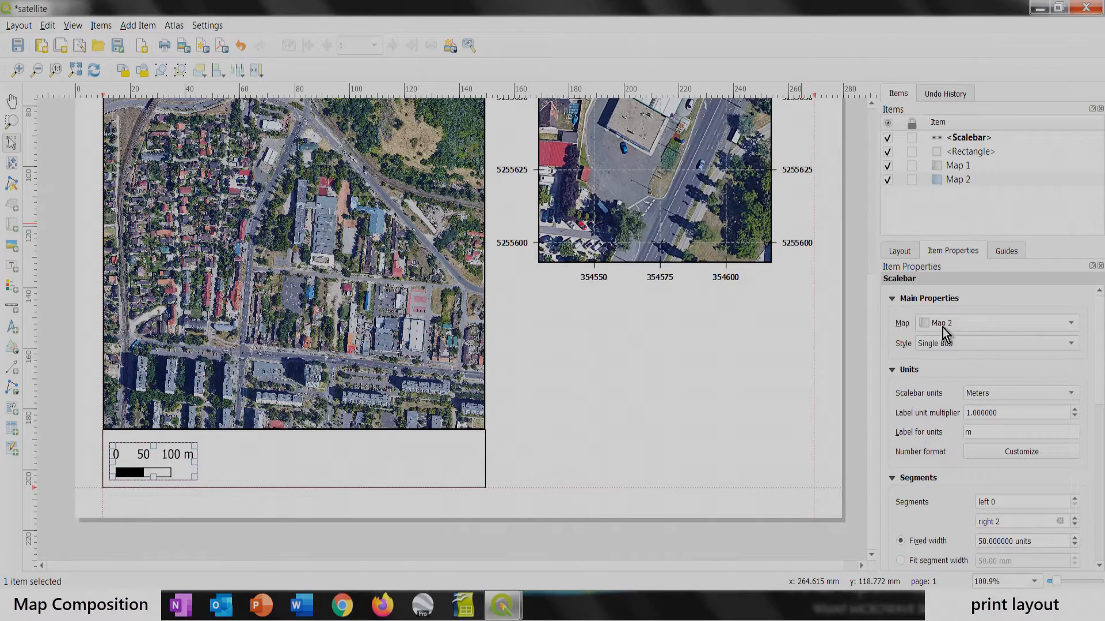
{"action": "left_click", "coordinate": [888, 181]}
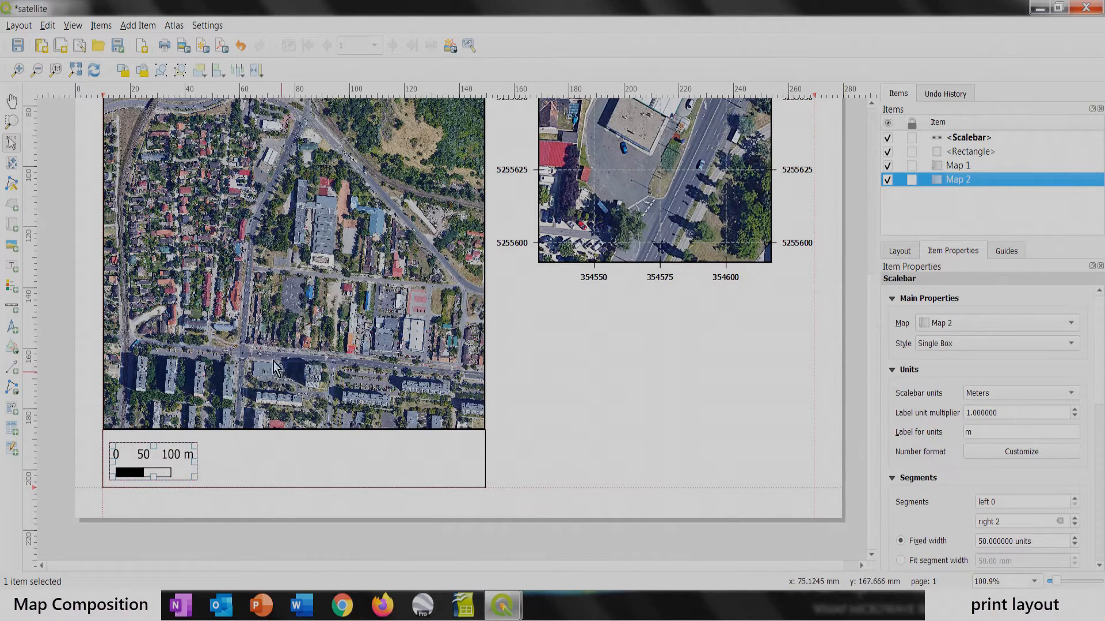
Step: Set the scale bar style to Double Box and keep its units in Meters
{"action": "left_click", "coordinate": [934, 345]}
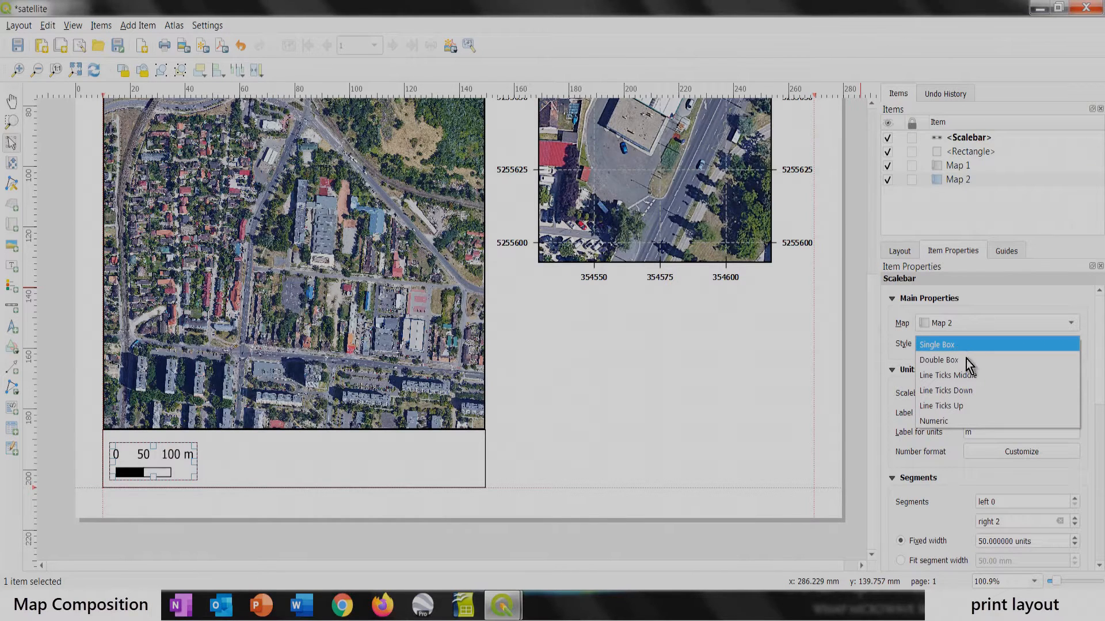
{"action": "left_click", "coordinate": [946, 363]}
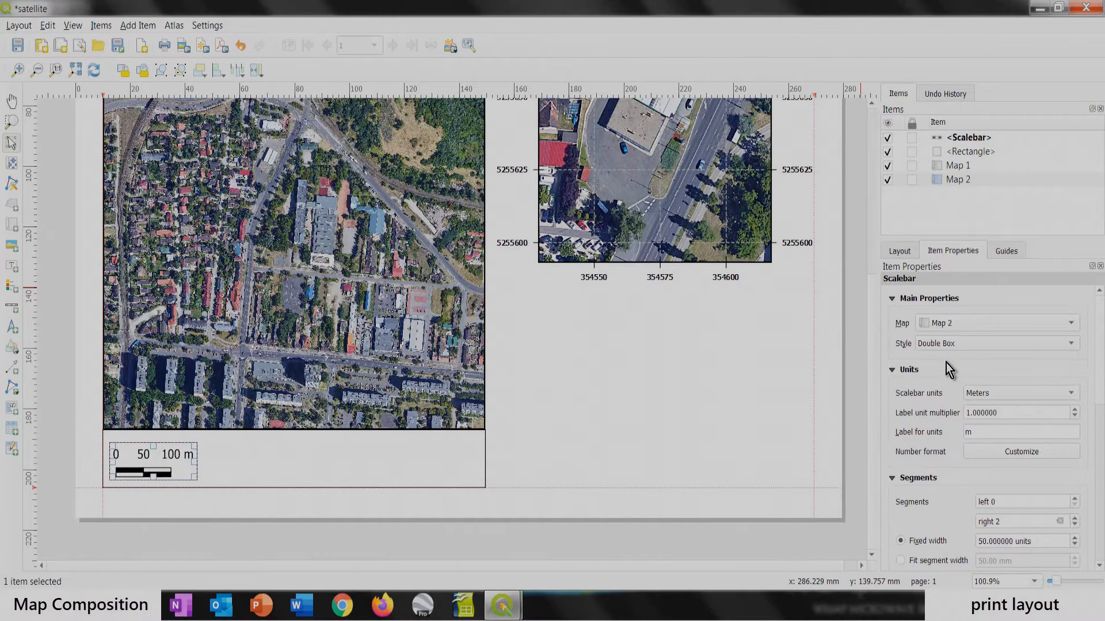
{"action": "left_click", "coordinate": [983, 396]}
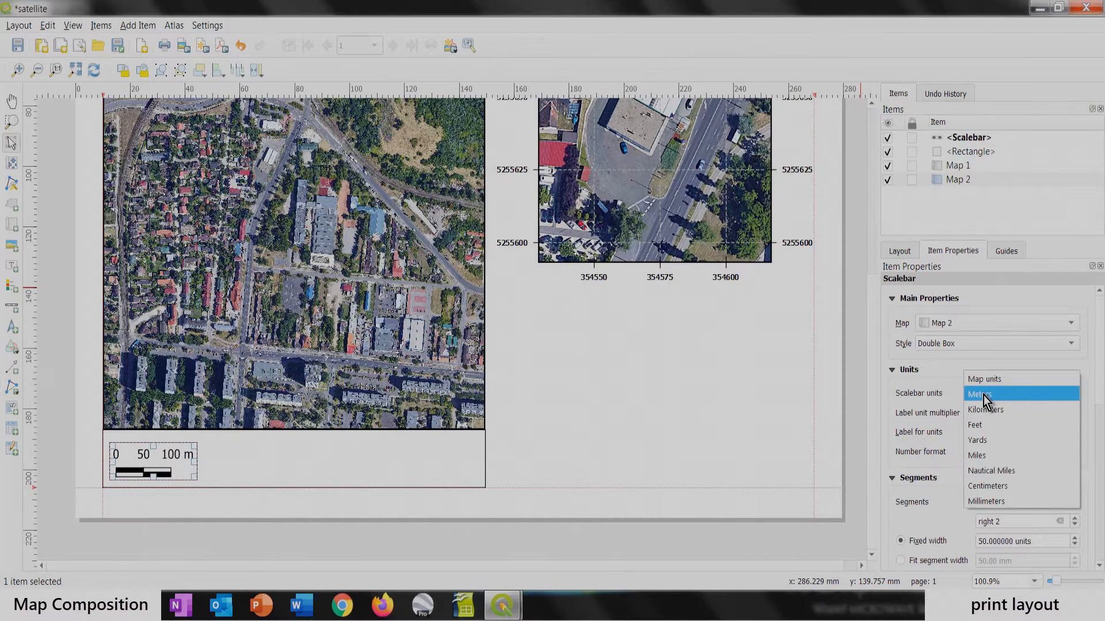
{"action": "left_click", "coordinate": [984, 395]}
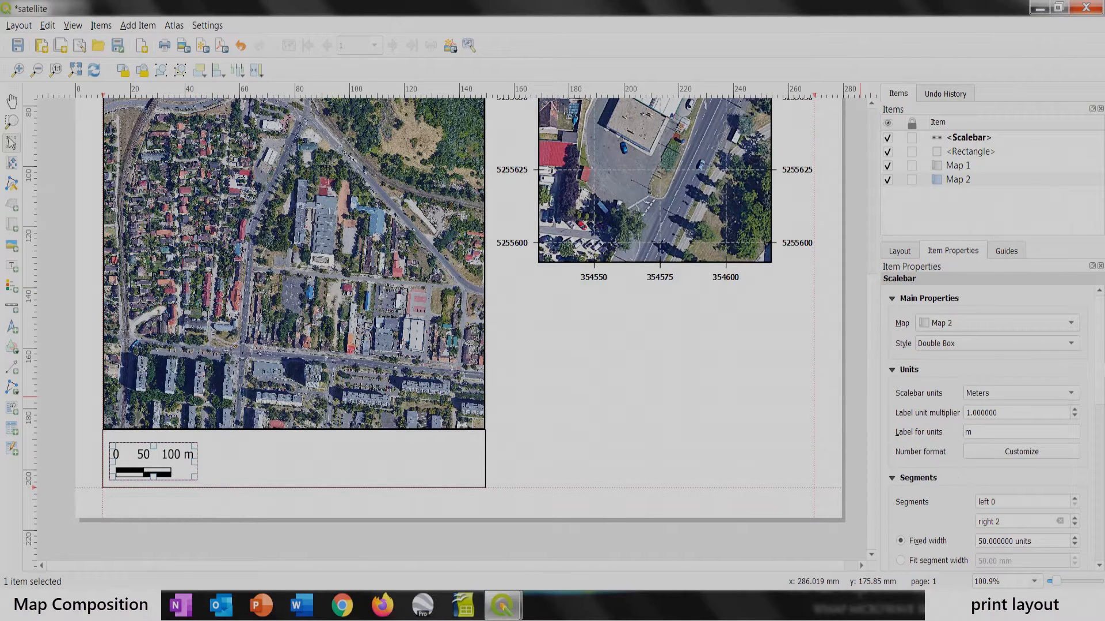
Step: Switch the scale bar segments to a fit width of 25 mm to 75 mm and set the bar height to 2.00 mm
{"action": "left_click_drag", "start_coordinate": [1100, 380], "coordinate": [1103, 437]}
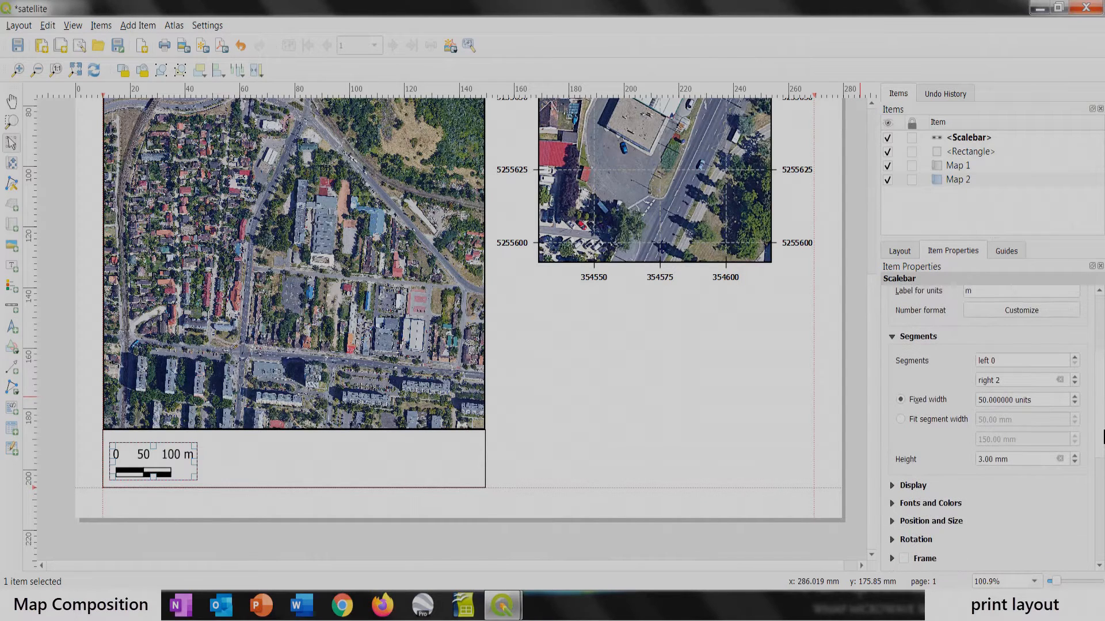
{"action": "left_click", "coordinate": [899, 420]}
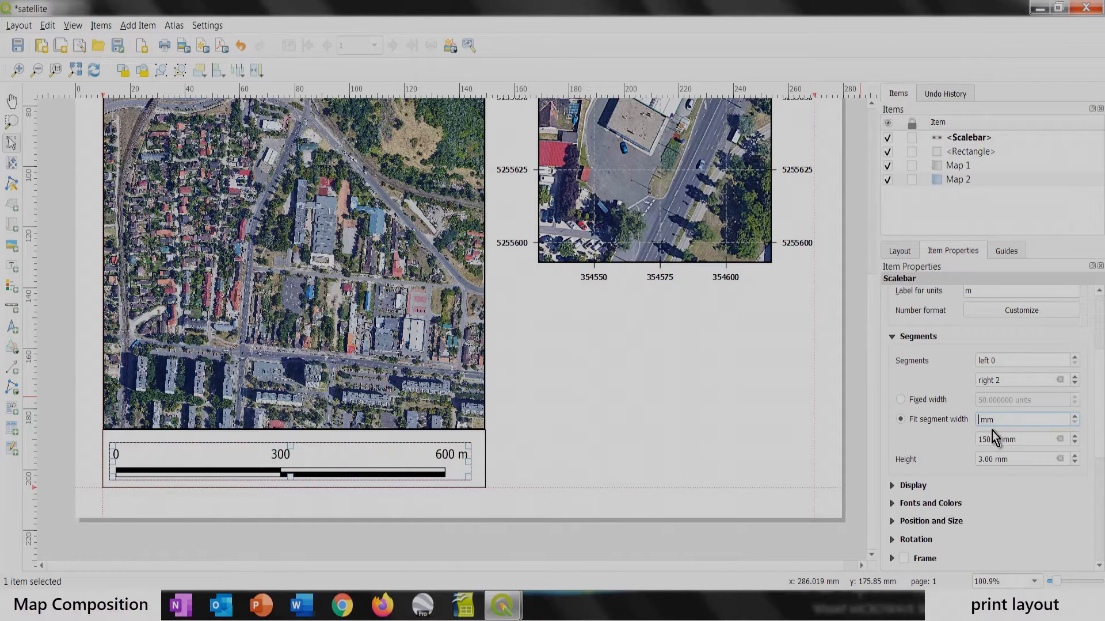
{"action": "type", "text": "2"}
{"action": "type", "text": "75"}
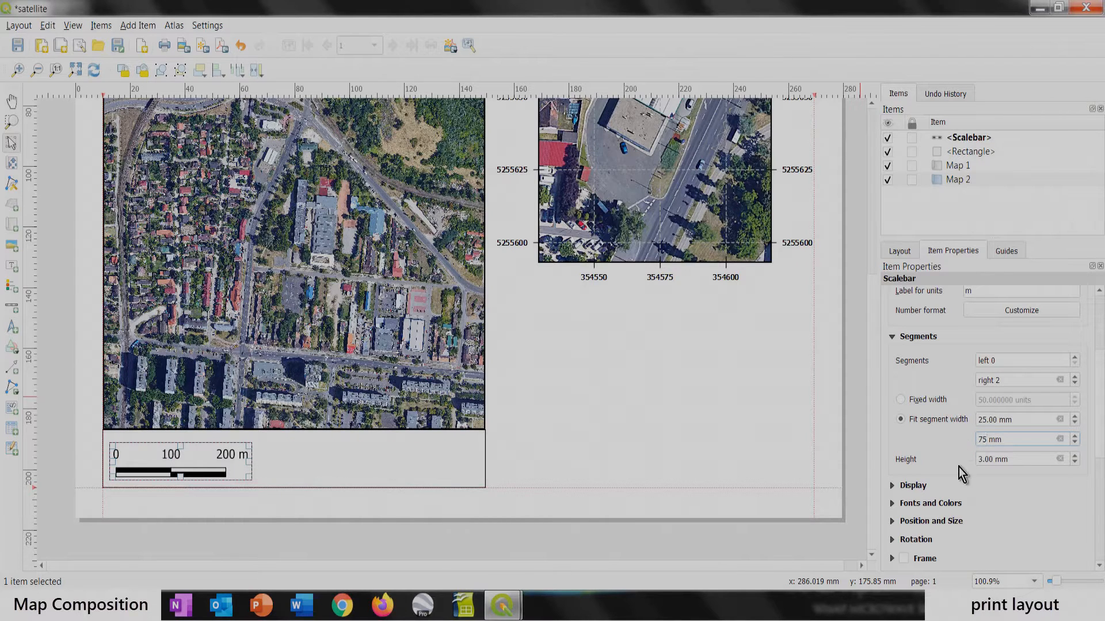
{"action": "left_click", "coordinate": [1075, 464]}
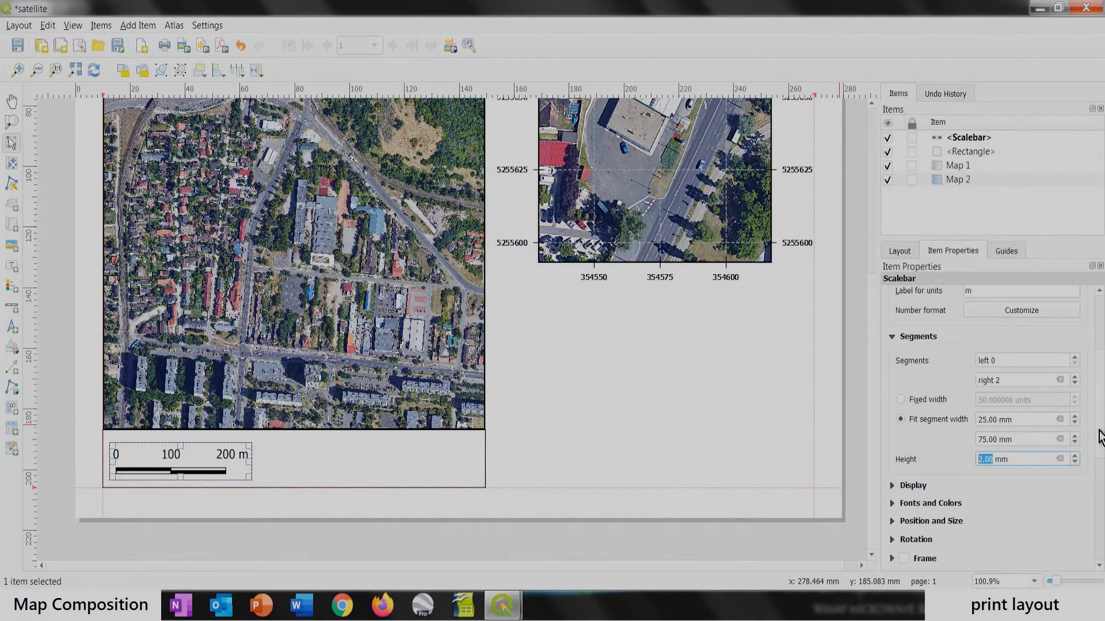
Step: Format the scale bar font at size 8 in bold (Negrita) and return to the scale bar properties
{"action": "scroll", "coordinate": [1102, 455], "scroll_direction": "down", "scroll_amount": 3}
{"action": "scroll", "coordinate": [1101, 466], "scroll_direction": "down", "scroll_amount": 2}
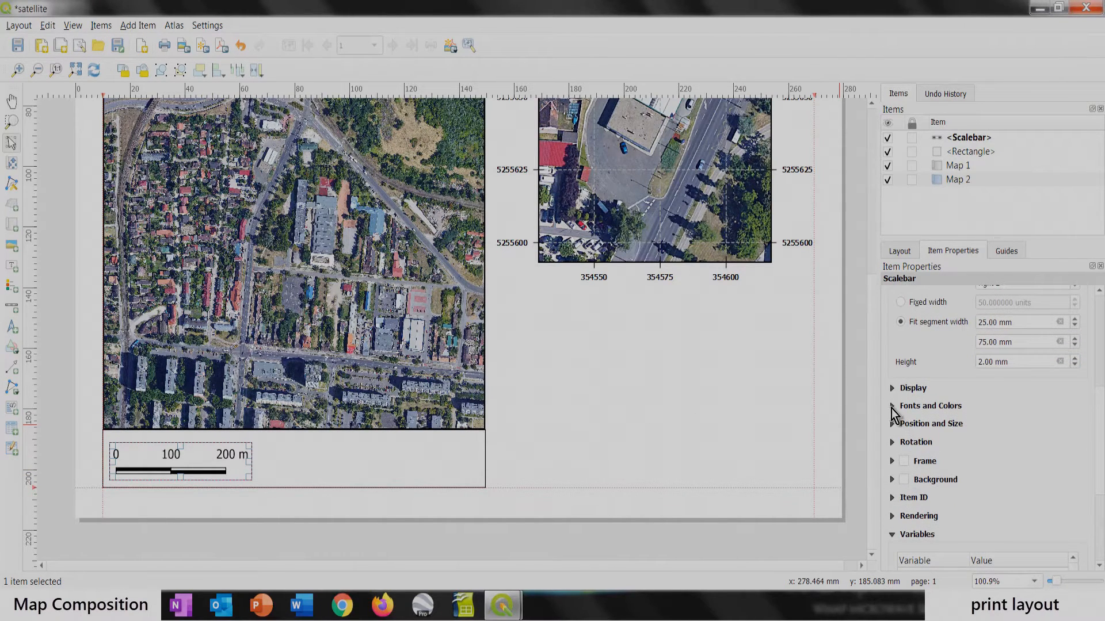
{"action": "left_click", "coordinate": [892, 406]}
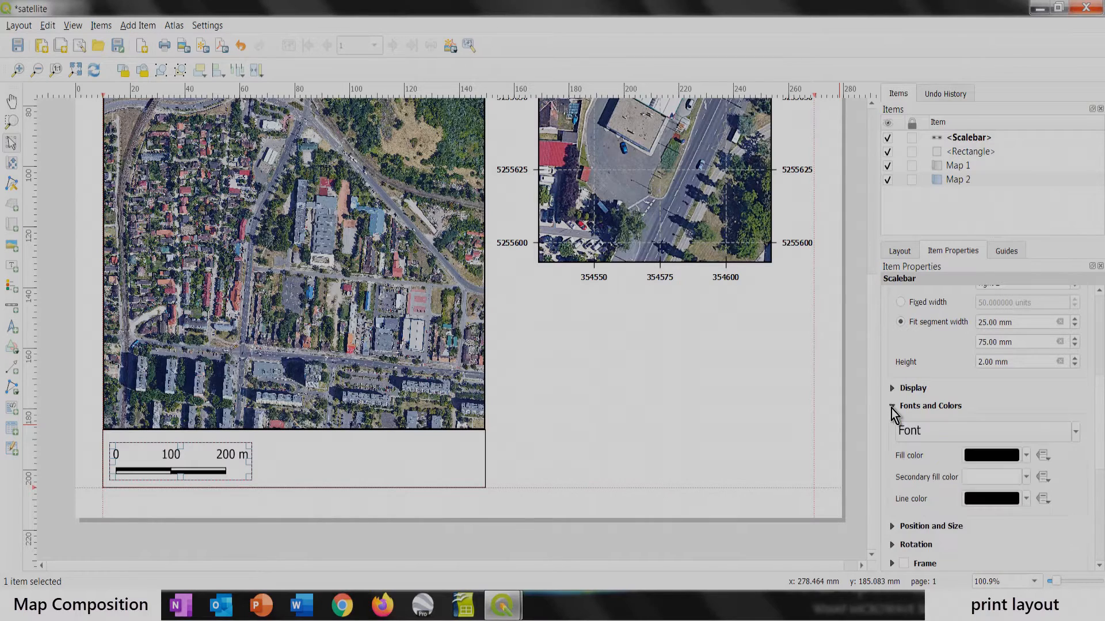
{"action": "left_click", "coordinate": [923, 434]}
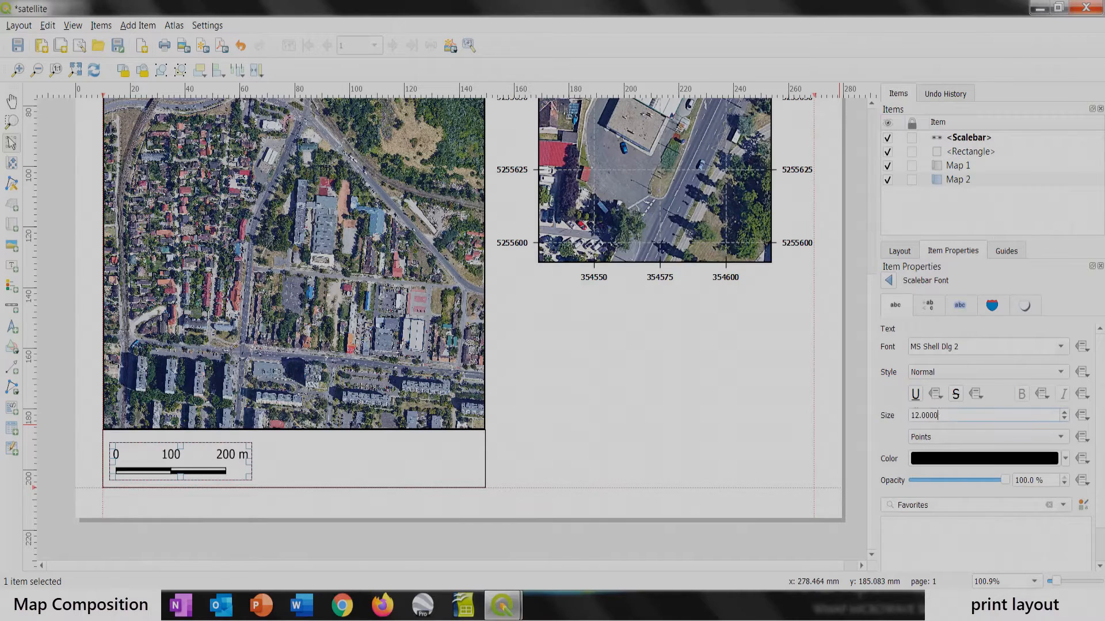
{"action": "left_click_drag", "start_coordinate": [939, 415], "coordinate": [897, 416]}
{"action": "type", "text": "8"}
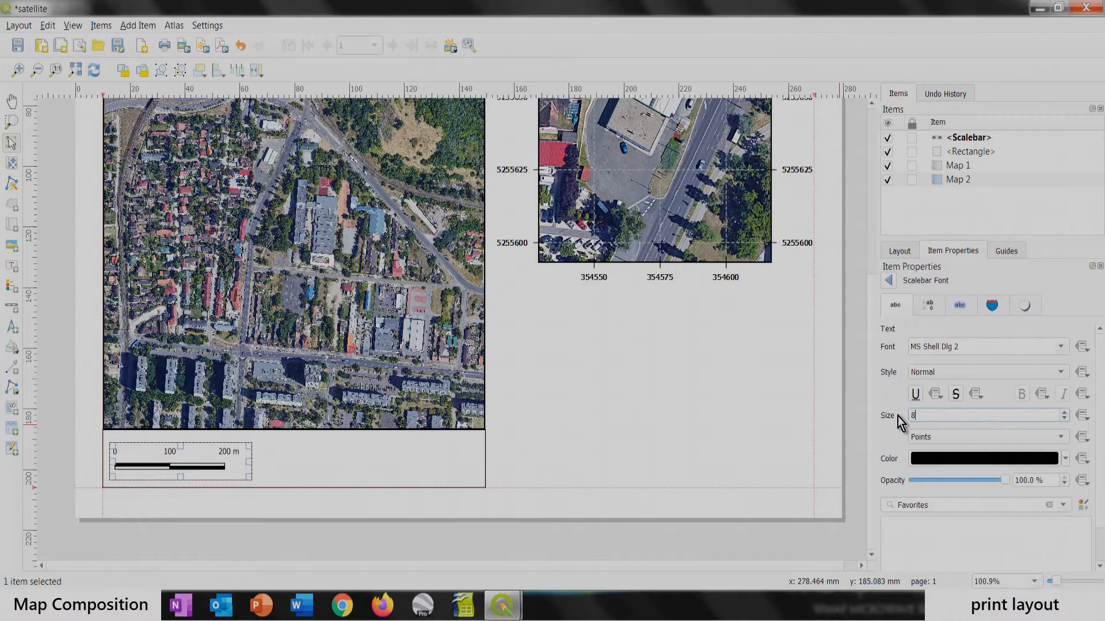
{"action": "left_click", "coordinate": [1061, 372]}
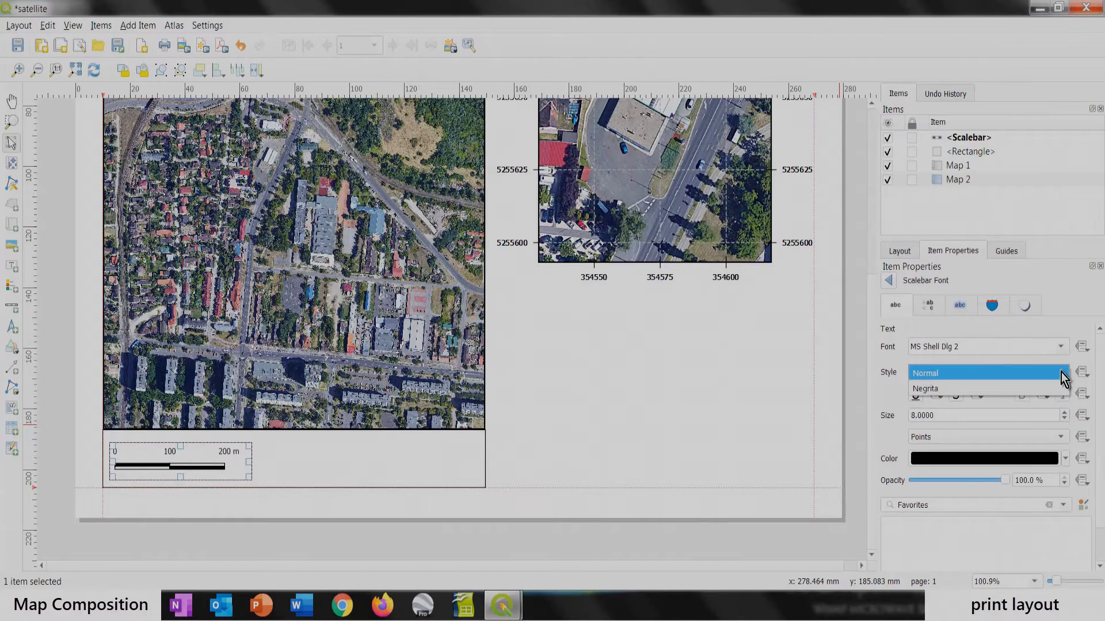
{"action": "left_click", "coordinate": [942, 389]}
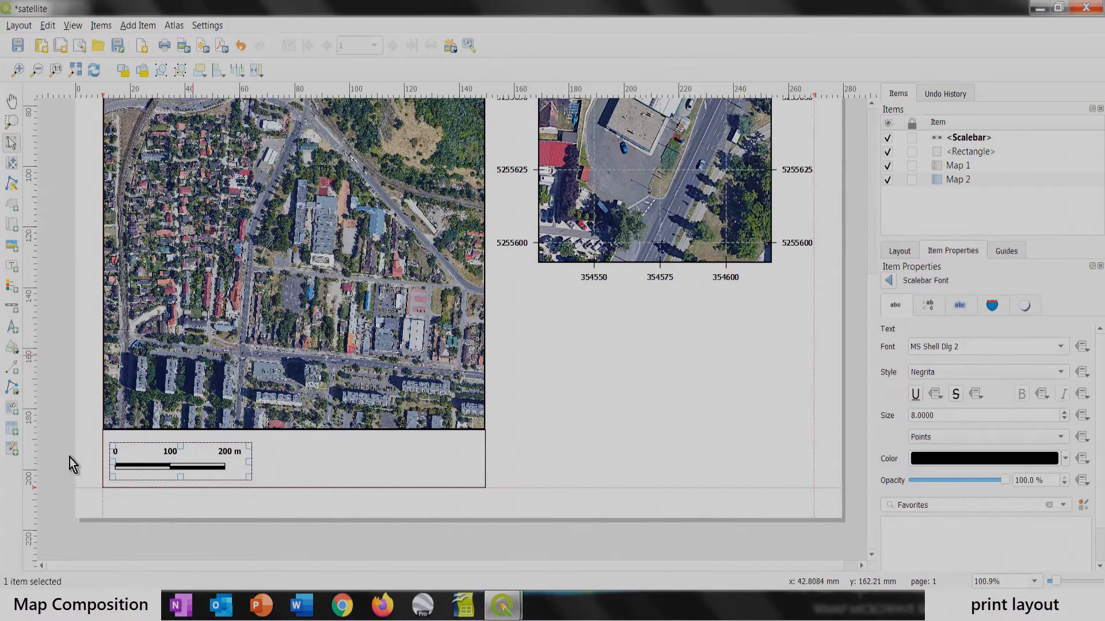
{"action": "left_click", "coordinate": [888, 281]}
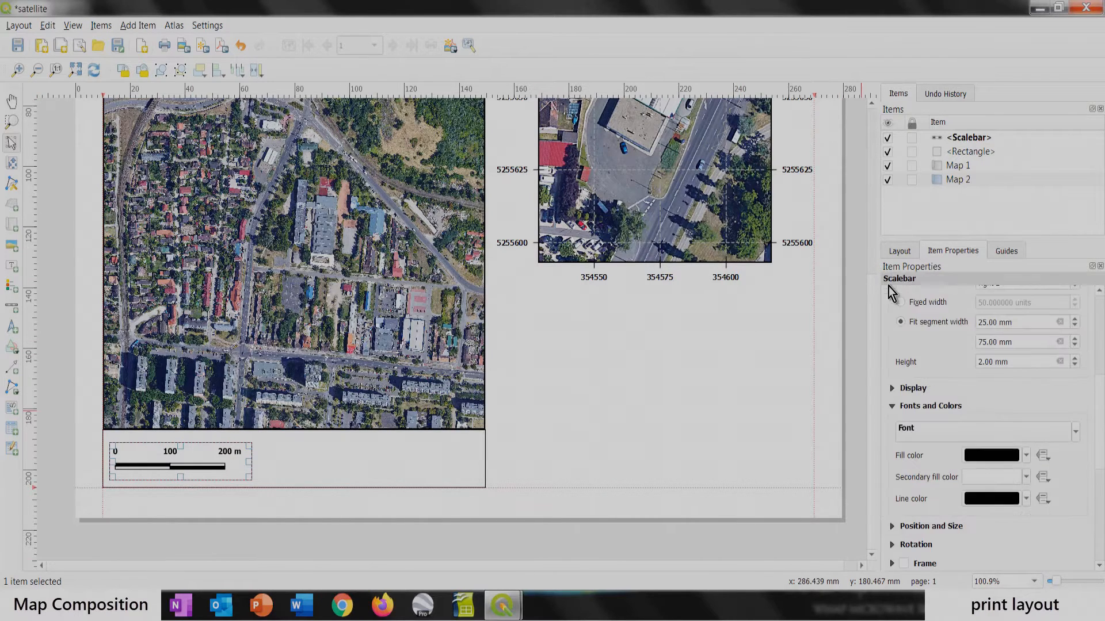
Step: Set the scale bar's label margin to 1.00 mm and move the bar against the rectangle's left edge
{"action": "left_click", "coordinate": [892, 389]}
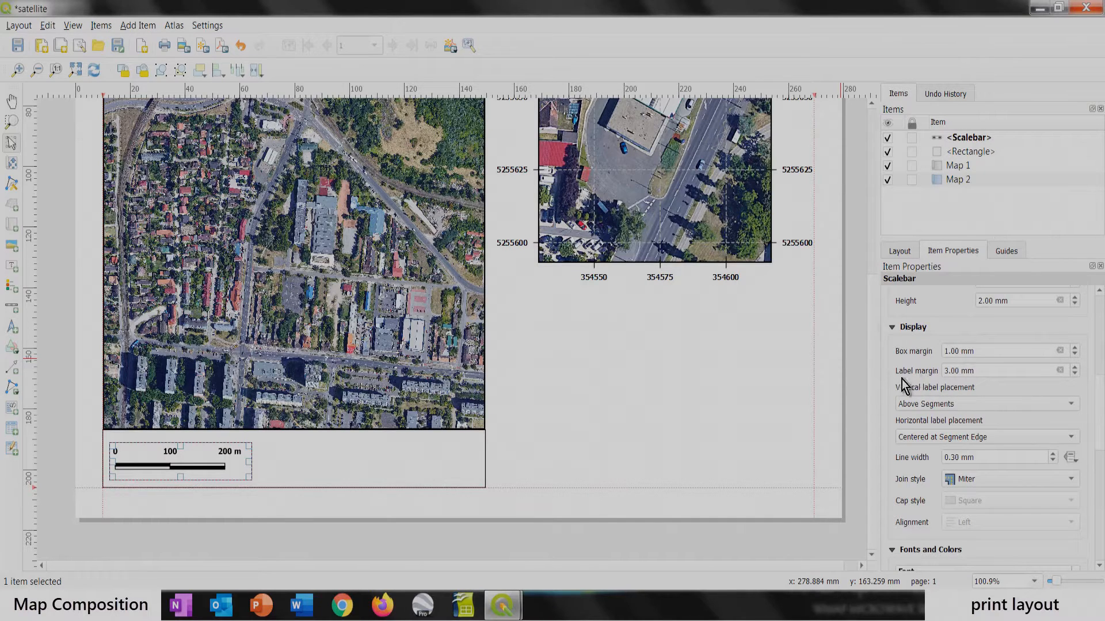
{"action": "left_click", "coordinate": [1074, 374]}
{"action": "left_click", "coordinate": [1074, 374]}
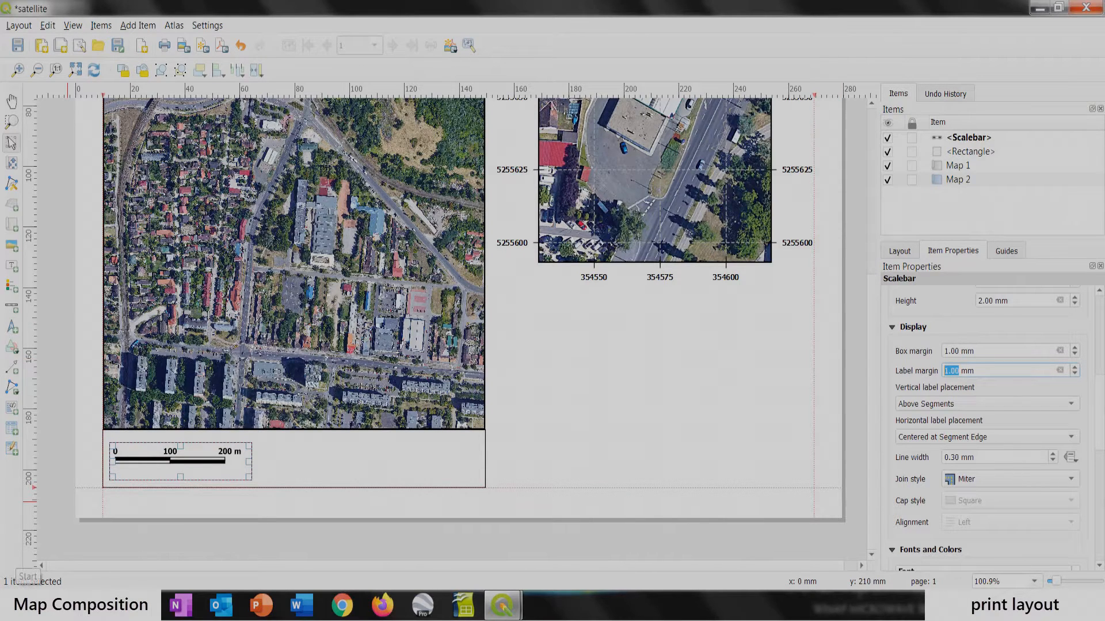
{"action": "left_click_drag", "start_coordinate": [196, 454], "coordinate": [183, 459]}
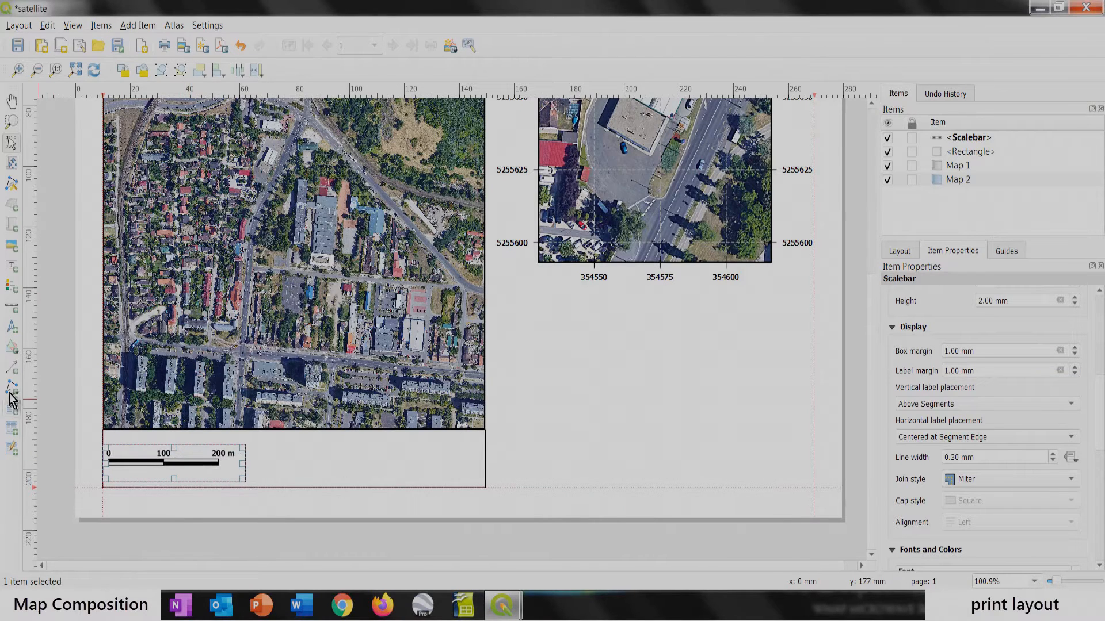
Step: Add a text label in the lower box beside the scale bar and replace its placeholder text with "Scale"
{"action": "left_click", "coordinate": [11, 267]}
{"action": "left_click_drag", "start_coordinate": [276, 444], "coordinate": [341, 465]}
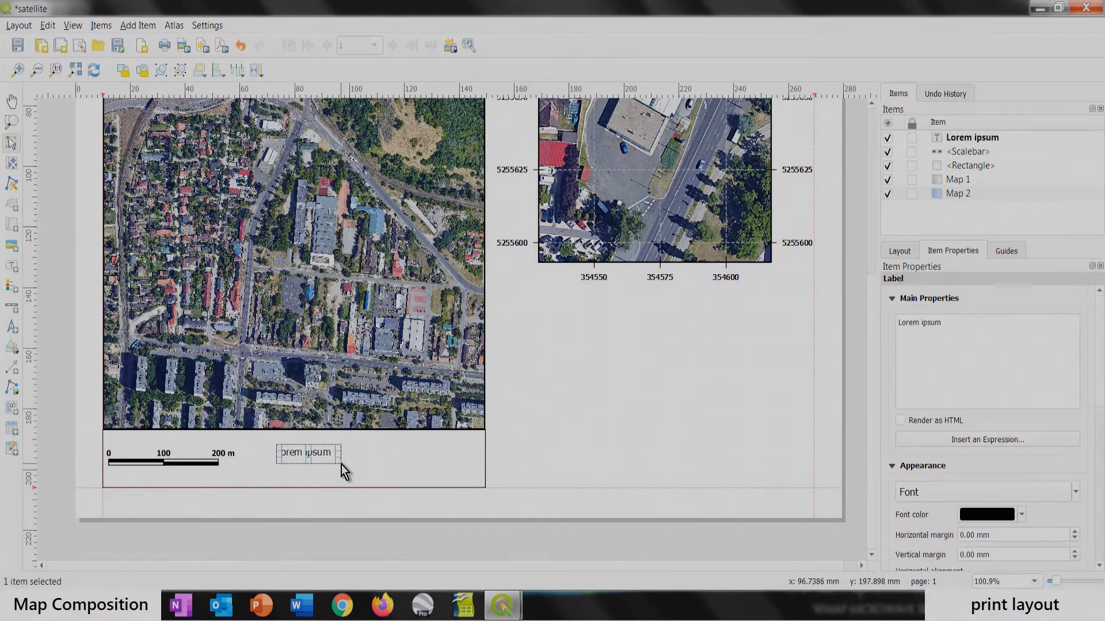
{"action": "key", "text": "ctrl+a"}
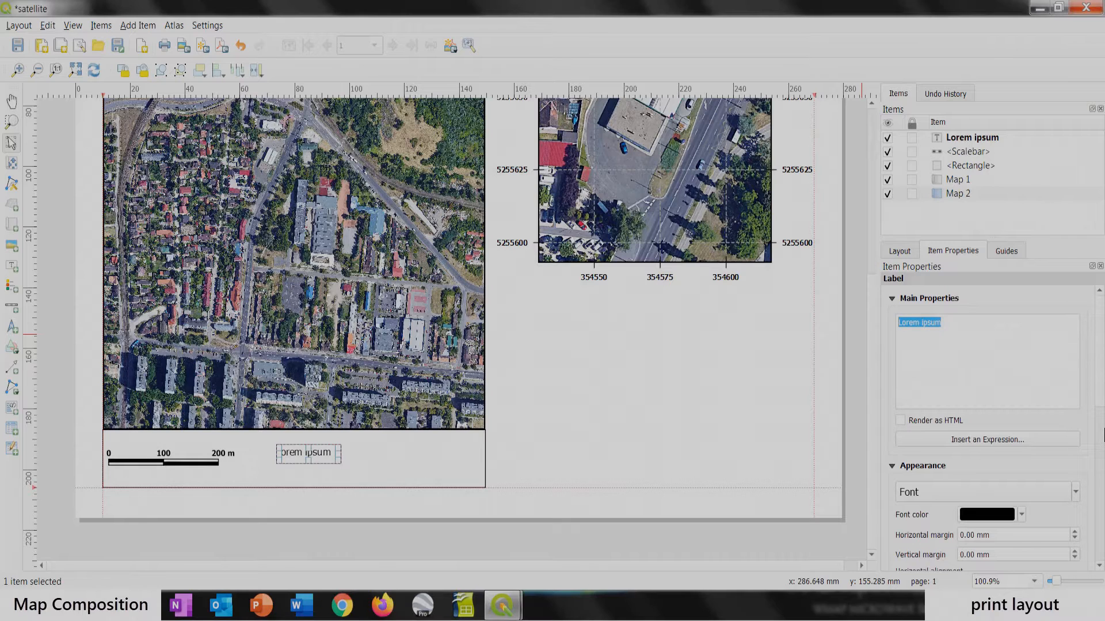
{"action": "type", "text": "Scale"}
Step: Format the label's font as bold (Negrita) at size 8 and extend its text to "Scale:"
{"action": "left_click", "coordinate": [932, 492]}
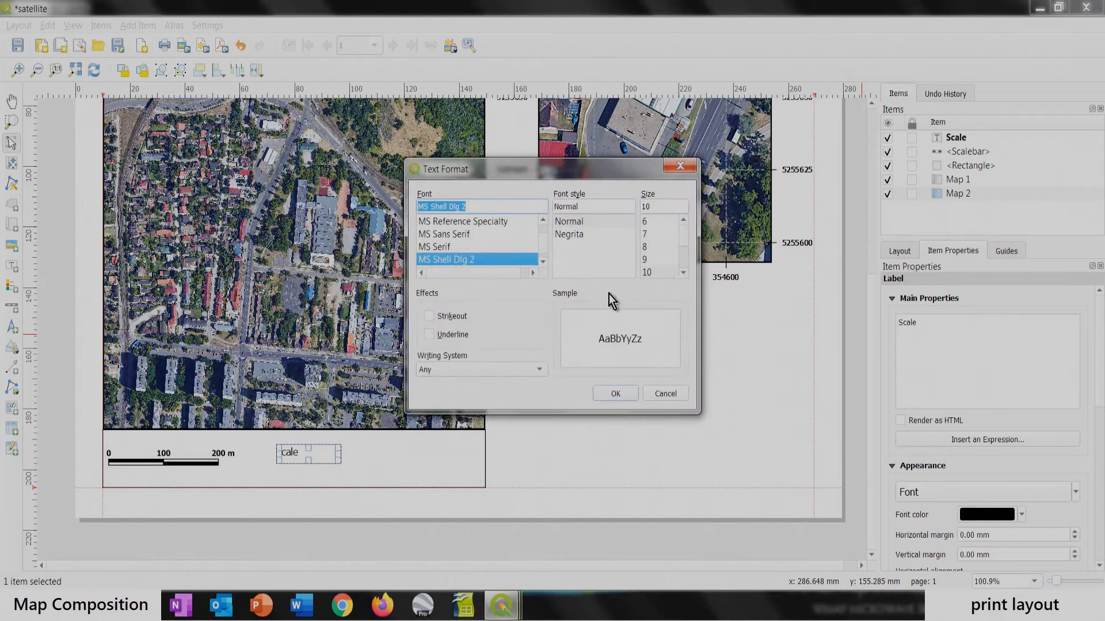
{"action": "left_click", "coordinate": [571, 236]}
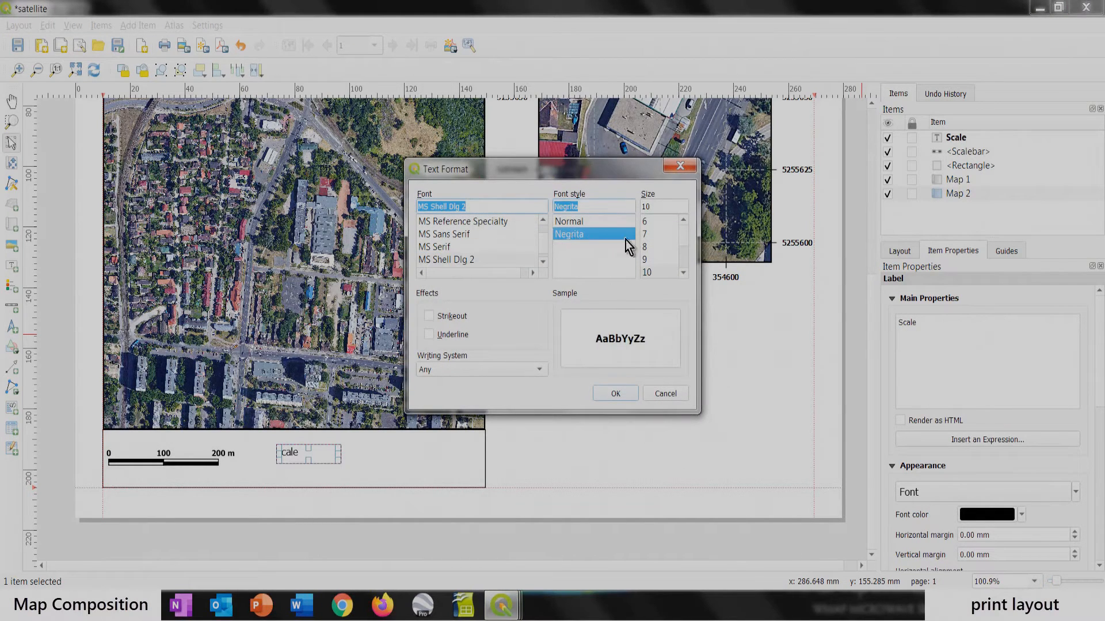
{"action": "left_click", "coordinate": [646, 247]}
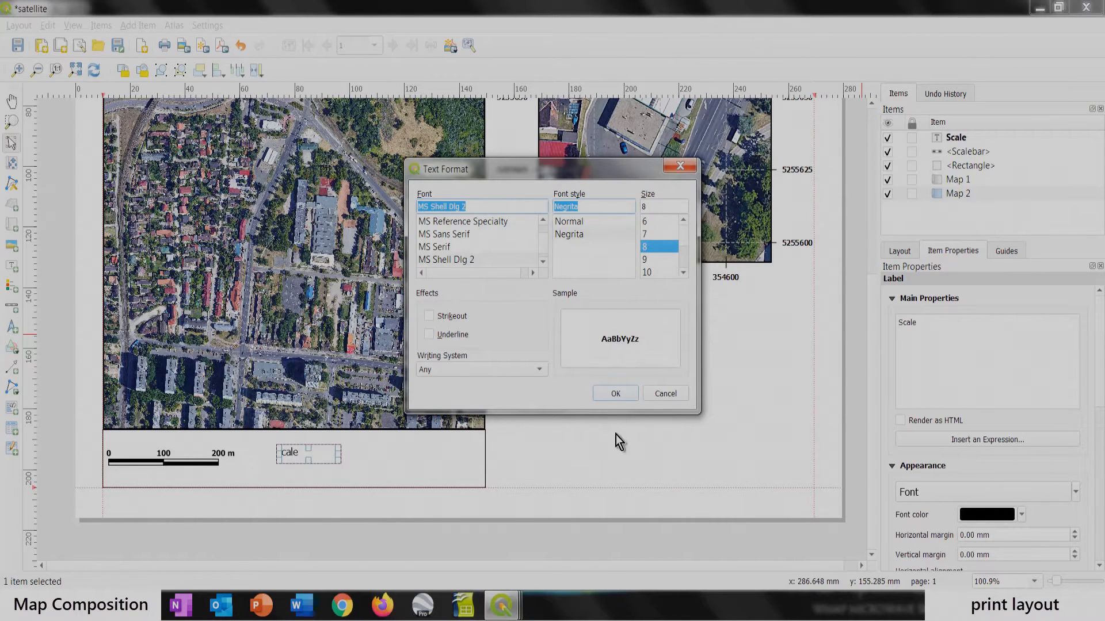
{"action": "left_click", "coordinate": [616, 395]}
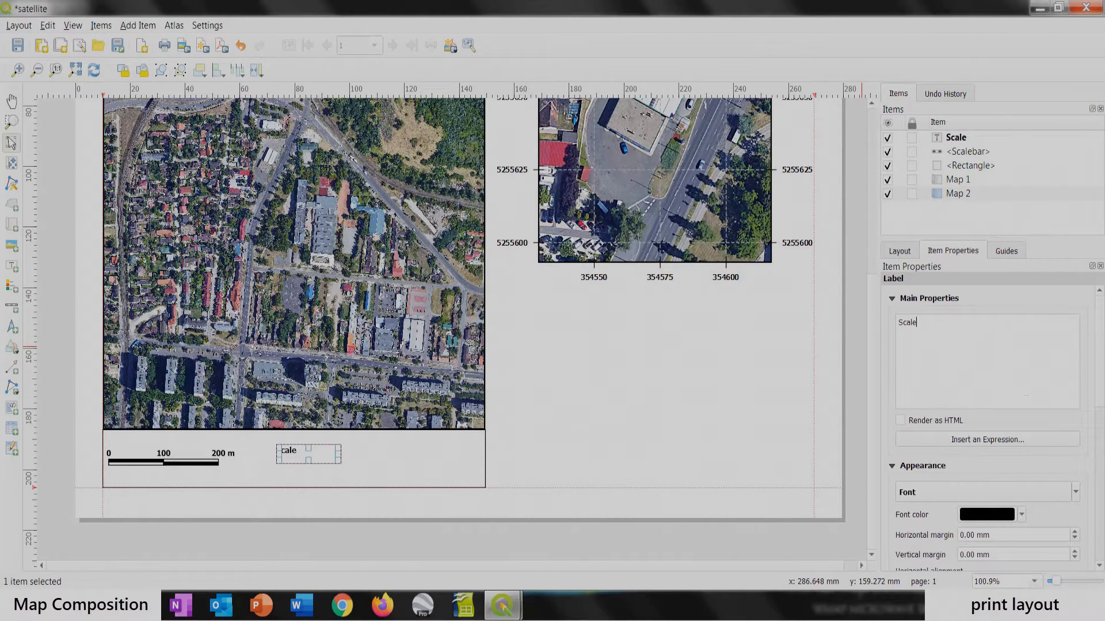
{"action": "type", "text": ":"}
Step: Move the "Scale:" label just above the scale bar, slightly inside the box's left edge
{"action": "left_click_drag", "start_coordinate": [296, 451], "coordinate": [124, 442]}
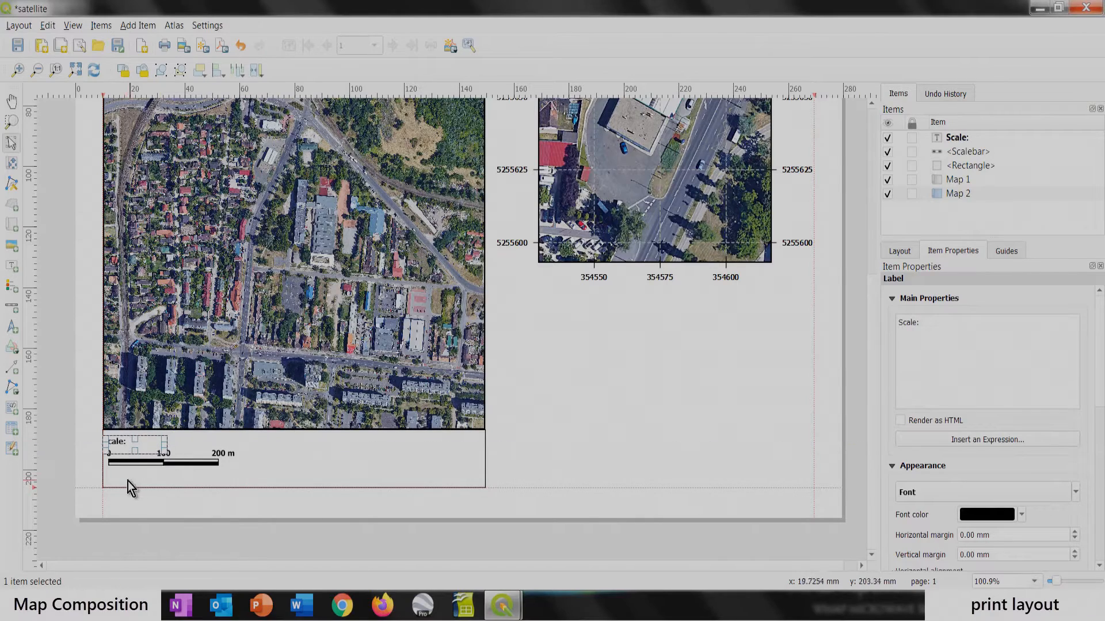
{"action": "left_click", "coordinate": [508, 463]}
{"action": "scroll", "coordinate": [94, 458], "scroll_direction": "up", "scroll_amount": 1}
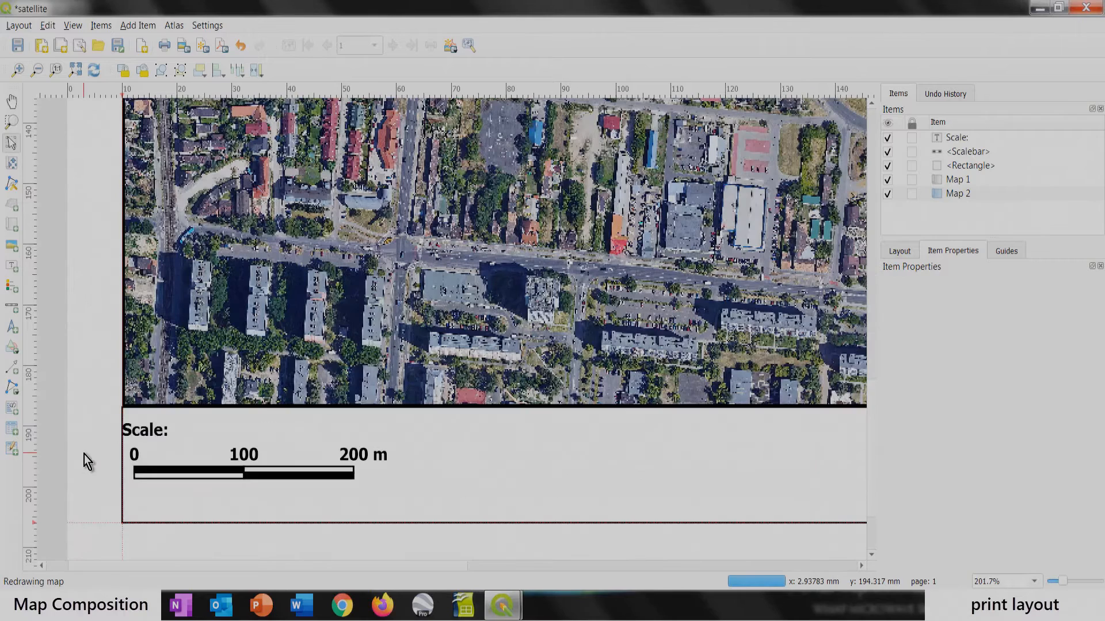
{"action": "left_click", "coordinate": [145, 435]}
{"action": "left_click_drag", "start_coordinate": [144, 436], "coordinate": [154, 435]}
{"action": "left_click", "coordinate": [90, 392]}
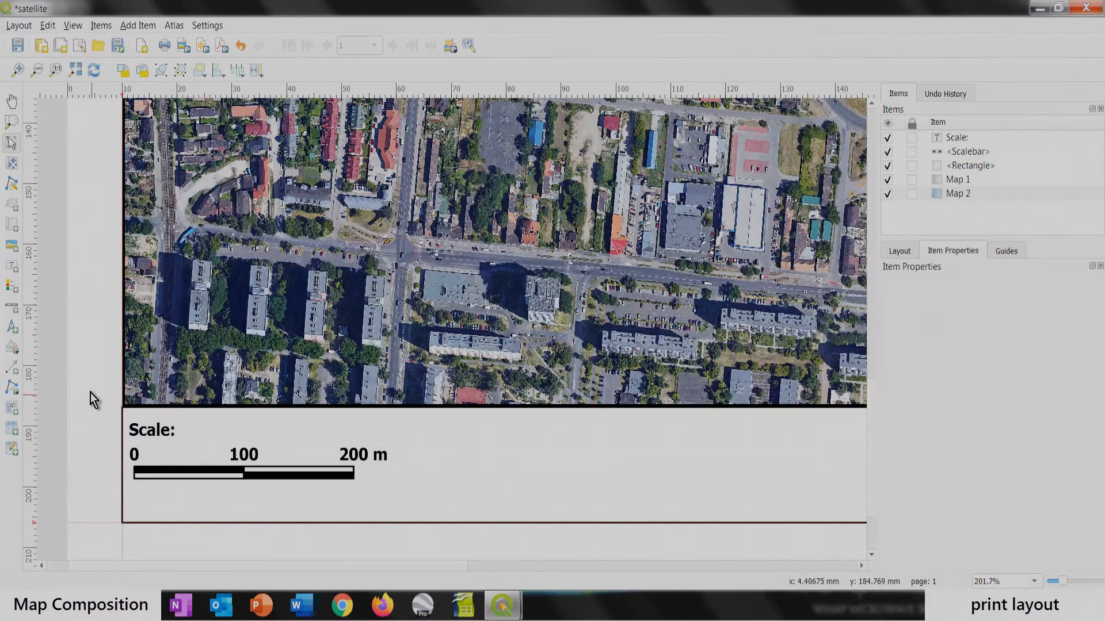
Step: Add a second scale bar for Map 2 below the first one and set its style to Numeric
{"action": "left_click", "coordinate": [12, 308]}
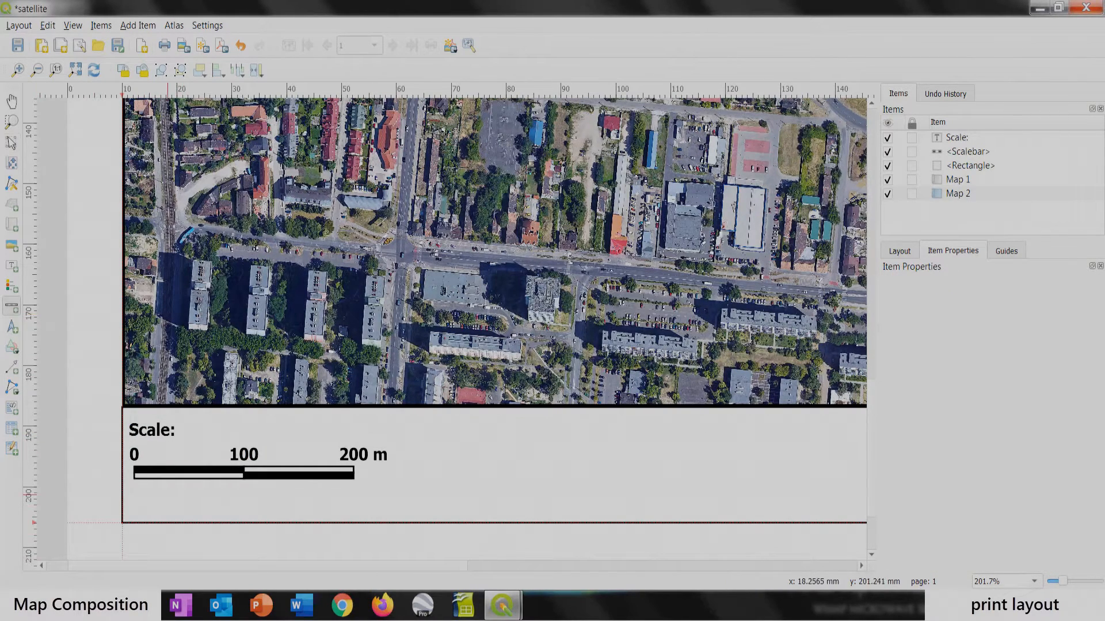
{"action": "left_click_drag", "start_coordinate": [167, 494], "coordinate": [313, 511]}
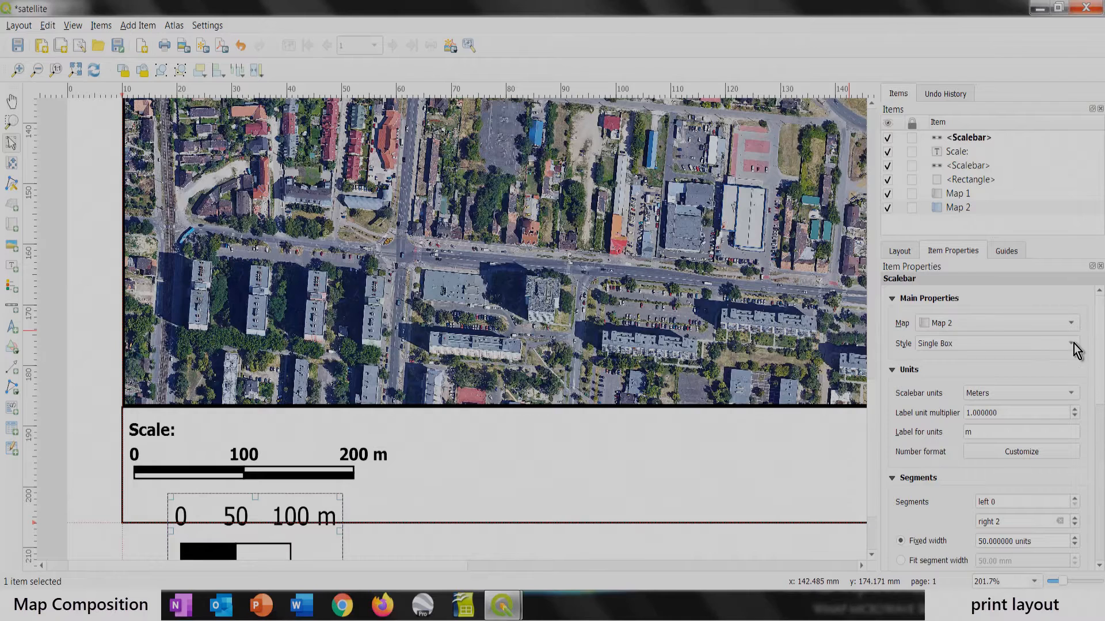
{"action": "left_click", "coordinate": [951, 343]}
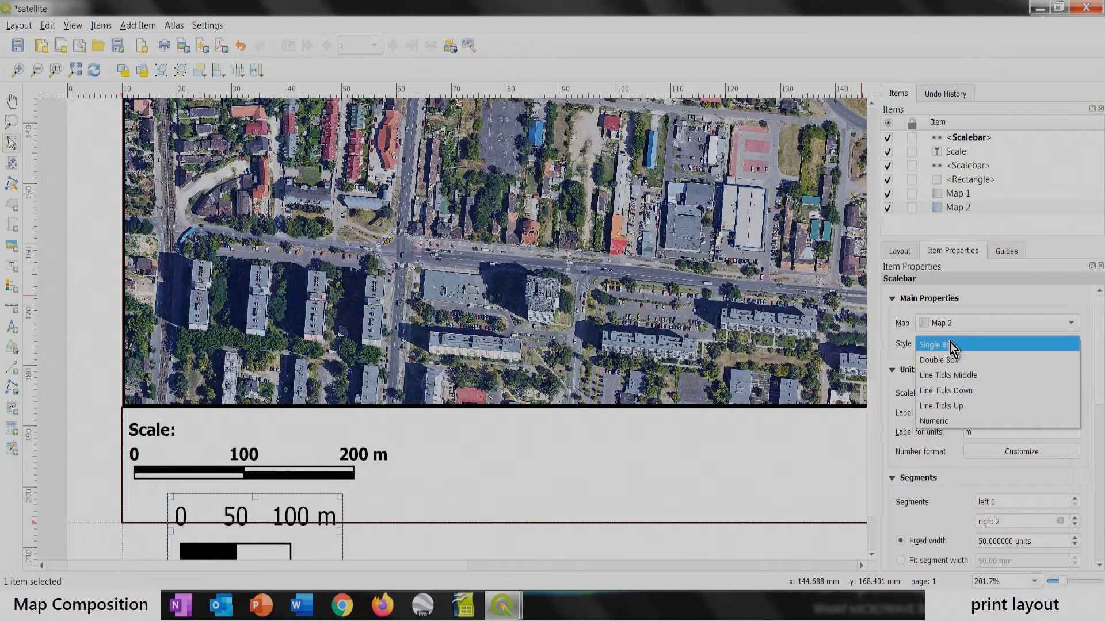
{"action": "left_click", "coordinate": [955, 422]}
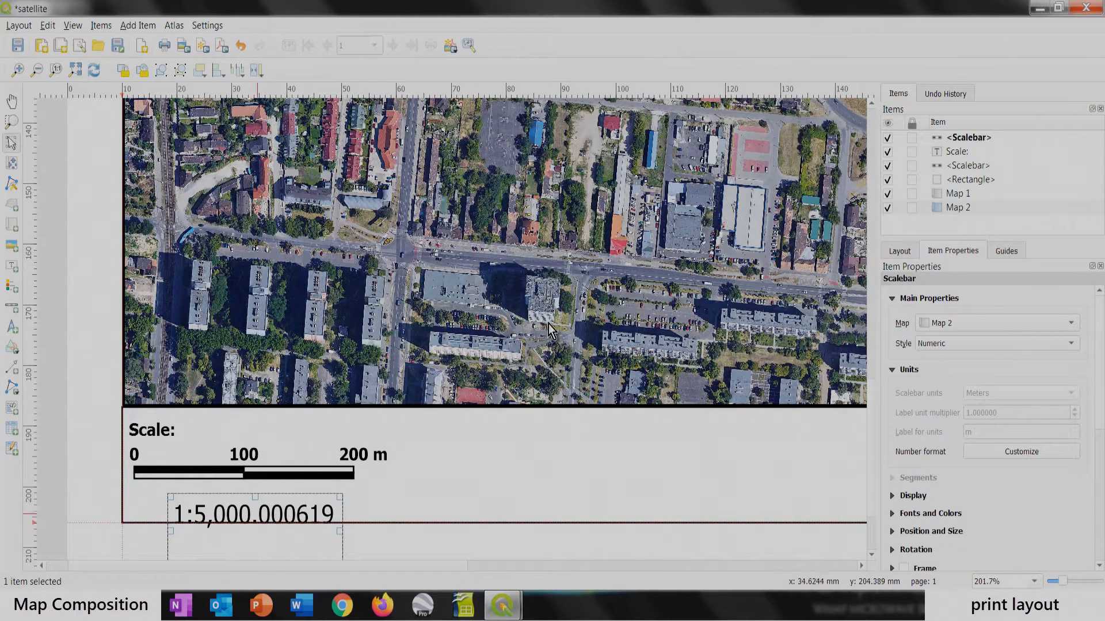
Step: Set the scale of Map 2 to exactly 5000
{"action": "left_click", "coordinate": [609, 260]}
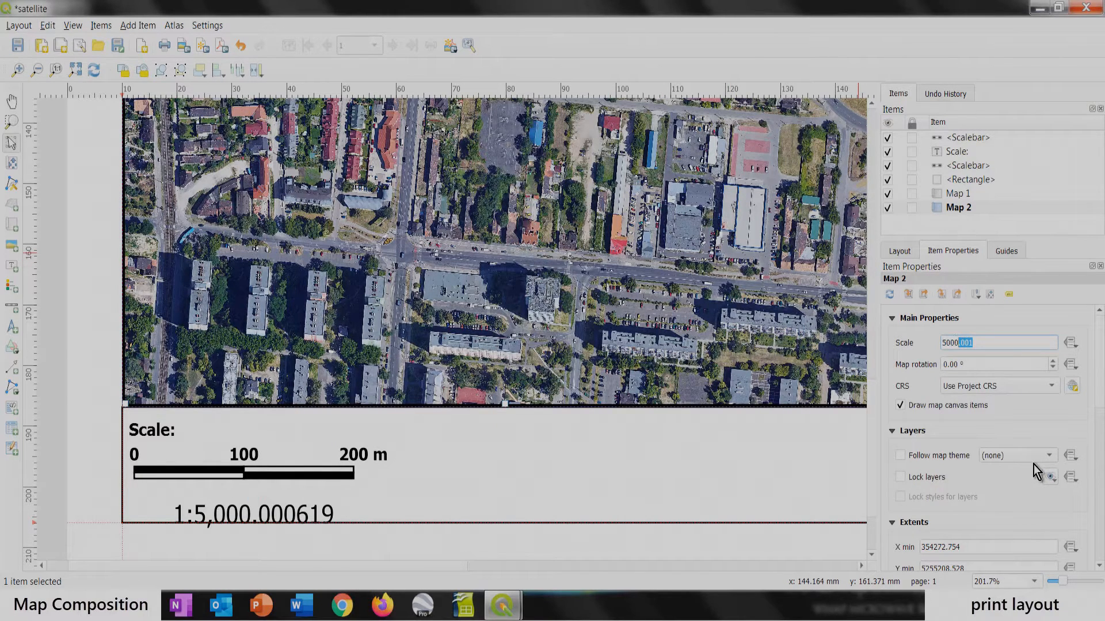
{"action": "key", "text": "BackSpace"}
{"action": "key", "text": "Return"}
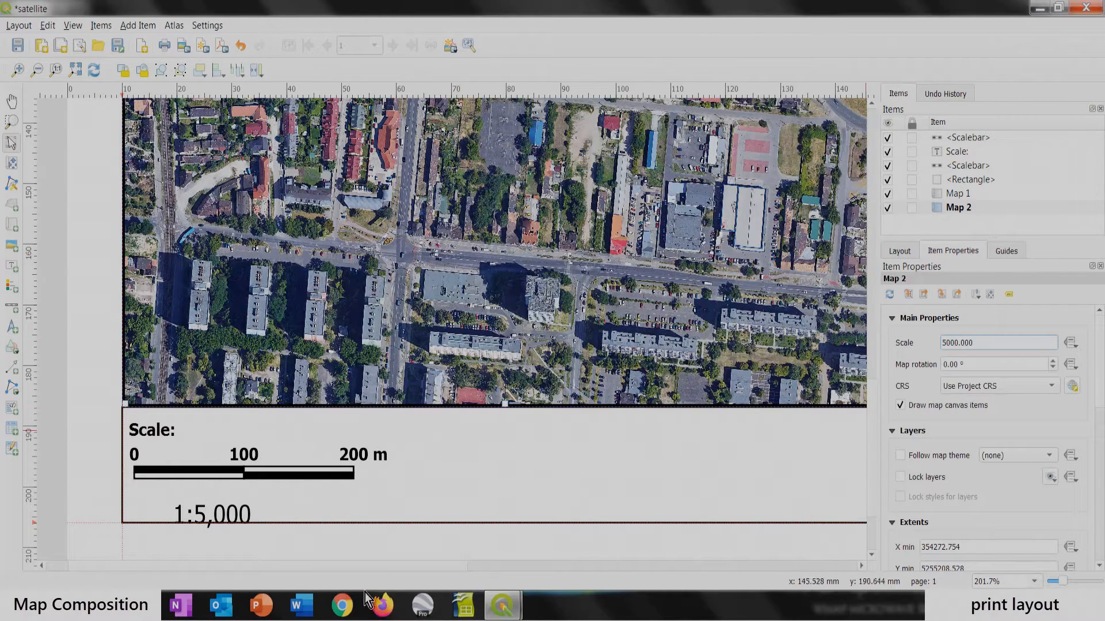
Step: Move the numeric scale inside the box, directly below the graphic scale bar
{"action": "left_click", "coordinate": [230, 518]}
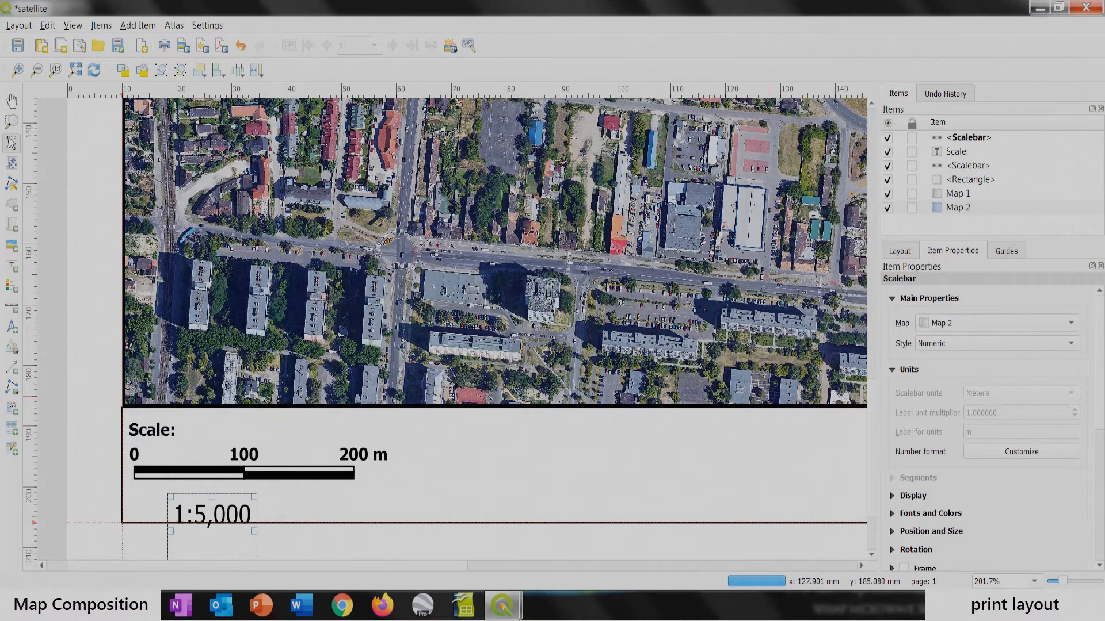
{"action": "scroll", "coordinate": [335, 417], "scroll_direction": "down", "scroll_amount": 1}
{"action": "left_click_drag", "start_coordinate": [148, 509], "coordinate": [192, 479]}
{"action": "scroll", "coordinate": [152, 486], "scroll_direction": "up", "scroll_amount": 1}
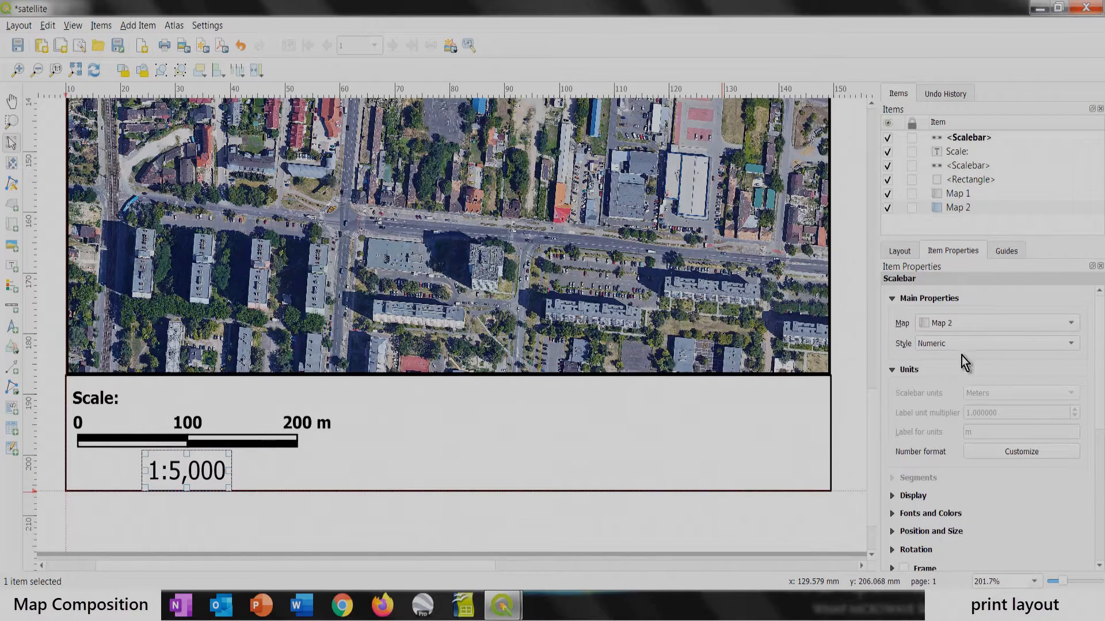
Step: Set the numeric scale's font to bold (Negrita), size 8, and centre it under the scale bar
{"action": "left_click_drag", "start_coordinate": [1099, 411], "coordinate": [1101, 439]}
{"action": "left_click", "coordinate": [893, 449]}
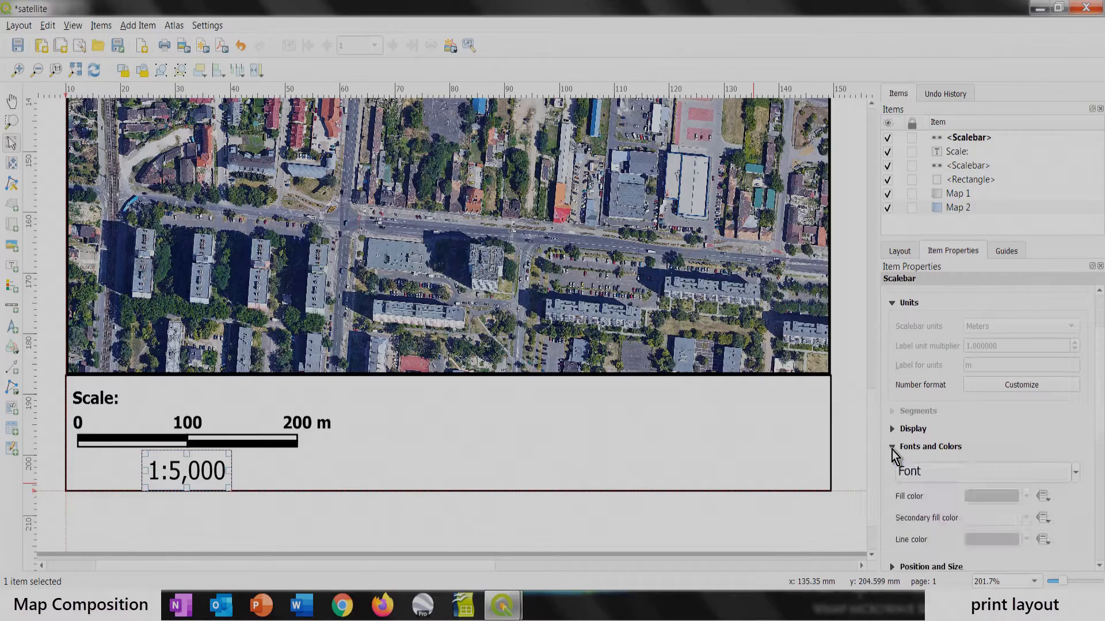
{"action": "left_click", "coordinate": [922, 471]}
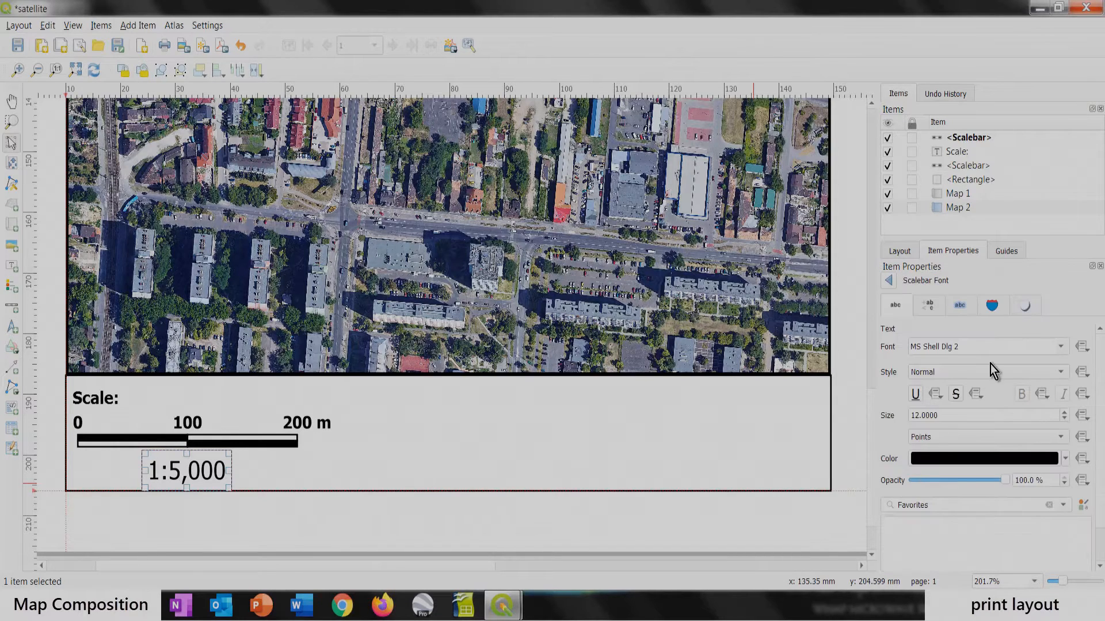
{"action": "left_click", "coordinate": [938, 375]}
{"action": "left_click", "coordinate": [939, 391]}
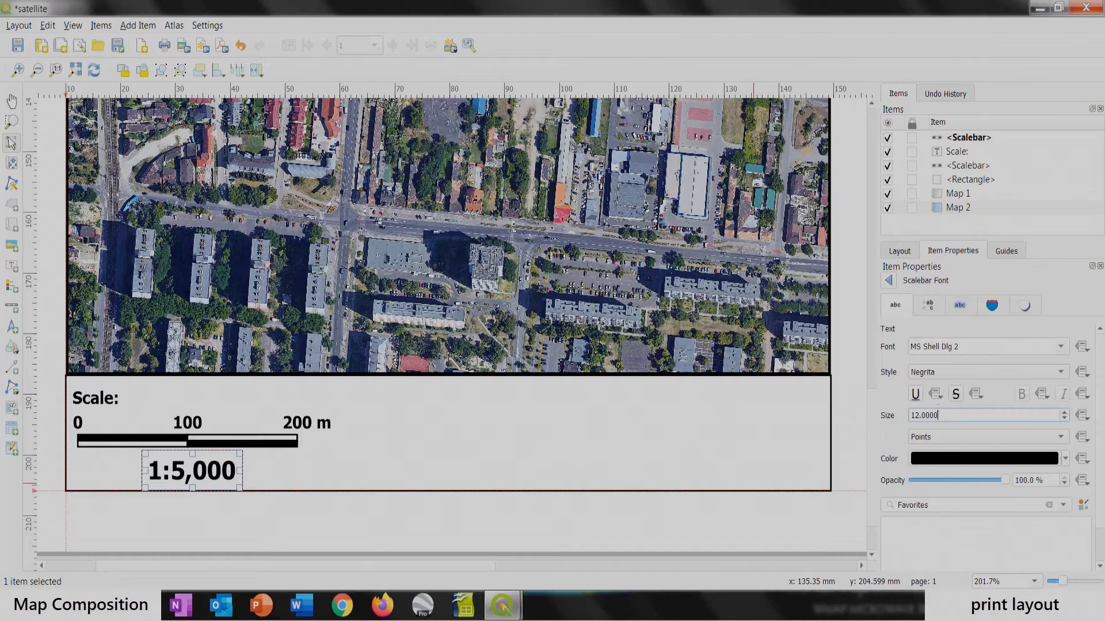
{"action": "left_click_drag", "start_coordinate": [937, 415], "coordinate": [902, 415]}
{"action": "type", "text": "8"}
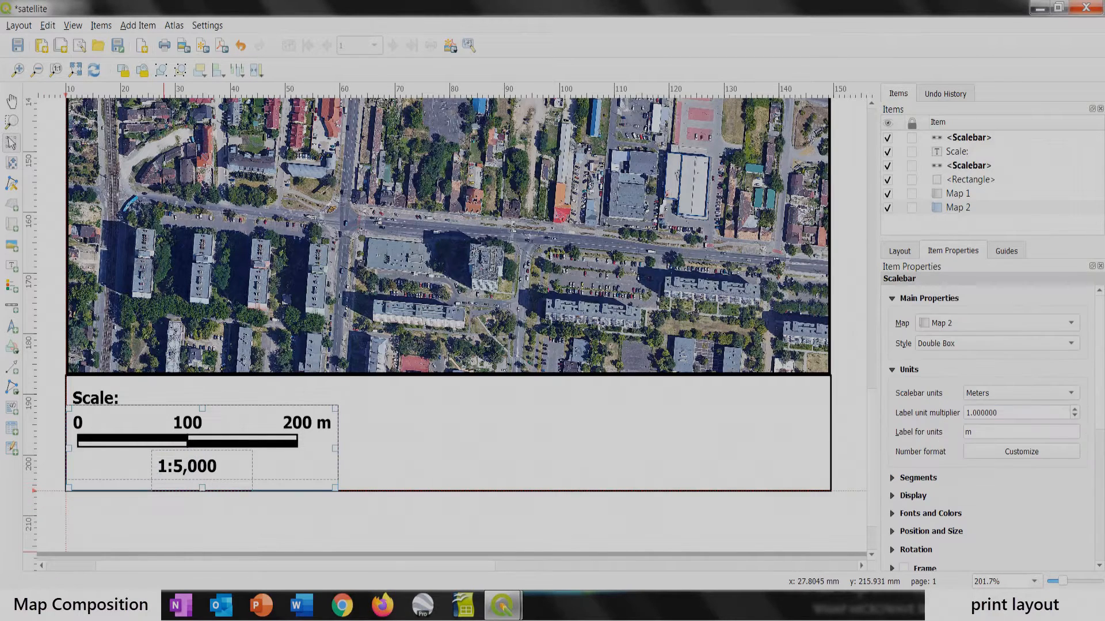
{"action": "left_click", "coordinate": [47, 298]}
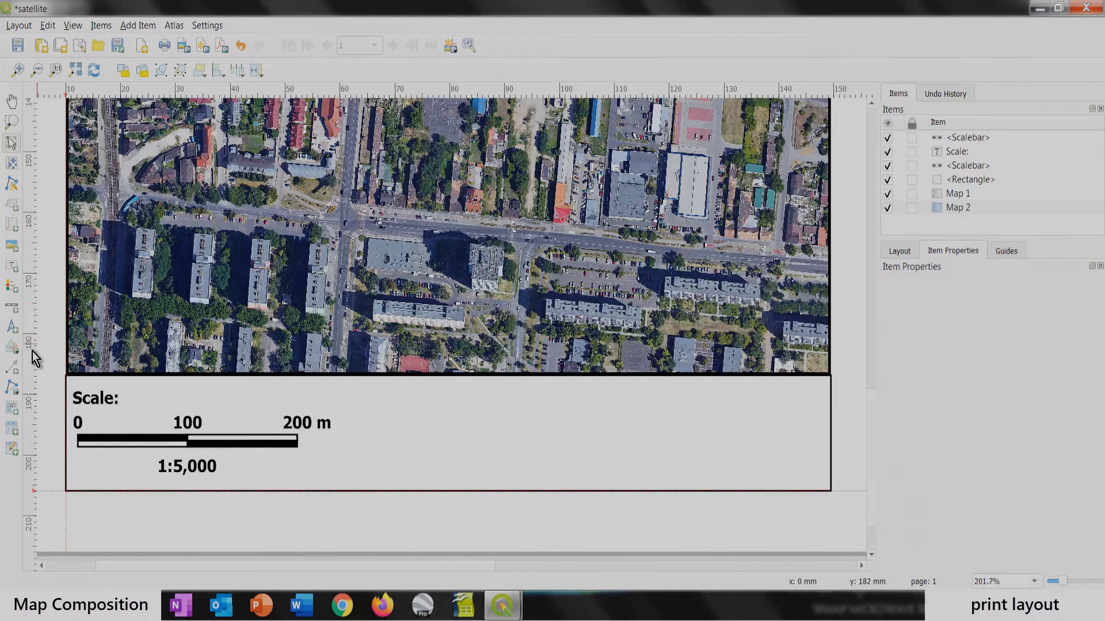
Step: Draw a rectangle about 50 mm wide around the scale items, spanning the full height of the lower box
{"action": "left_click", "coordinate": [13, 349]}
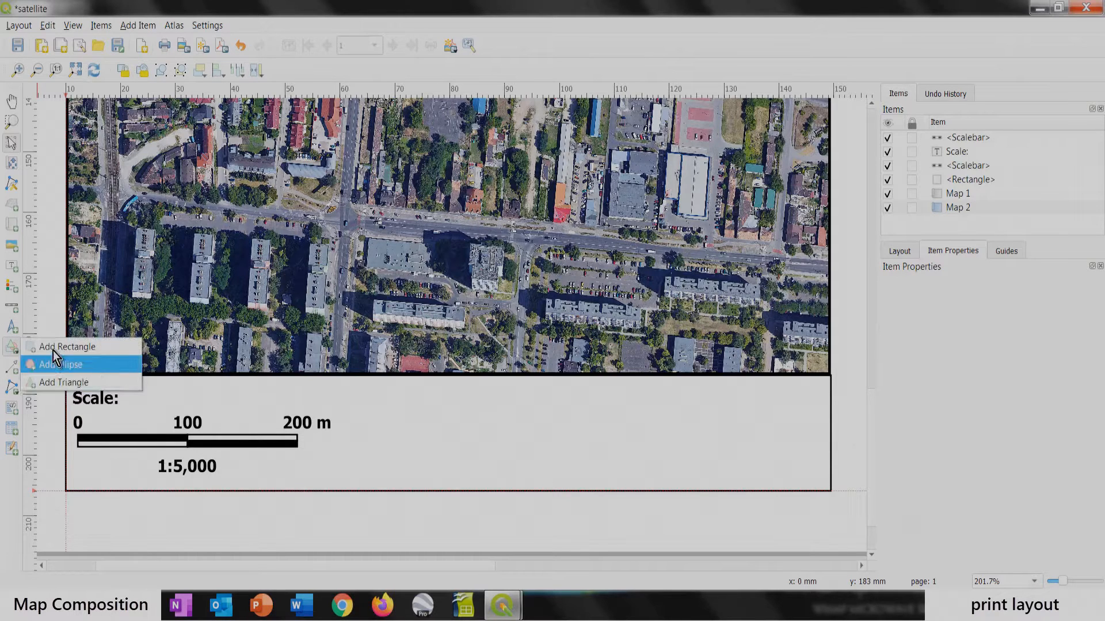
{"action": "left_click", "coordinate": [51, 365]}
{"action": "left_click_drag", "start_coordinate": [66, 376], "coordinate": [338, 491]}
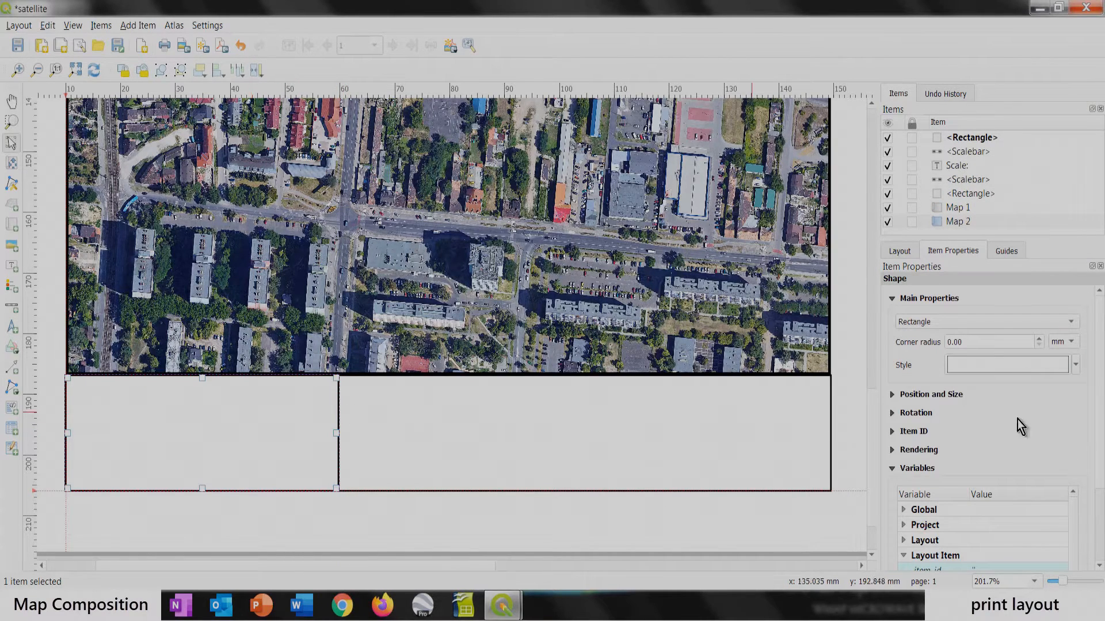
Step: Make the new rectangle's simple fill transparent while keeping its black outline
{"action": "left_click", "coordinate": [1075, 364]}
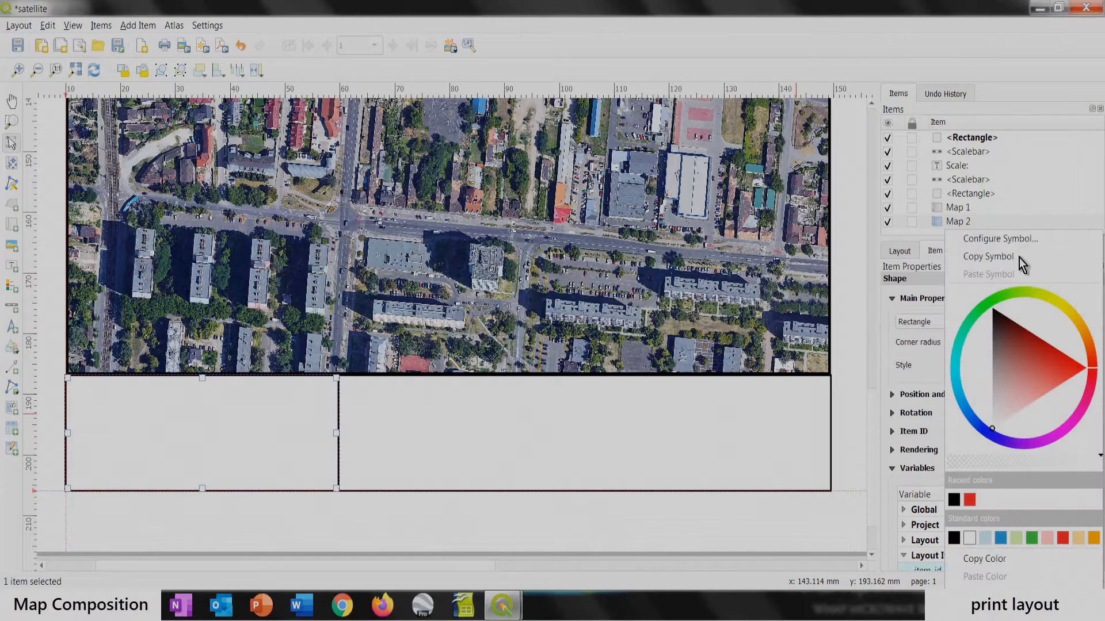
{"action": "left_click", "coordinate": [1011, 239]}
{"action": "left_click", "coordinate": [1011, 315]}
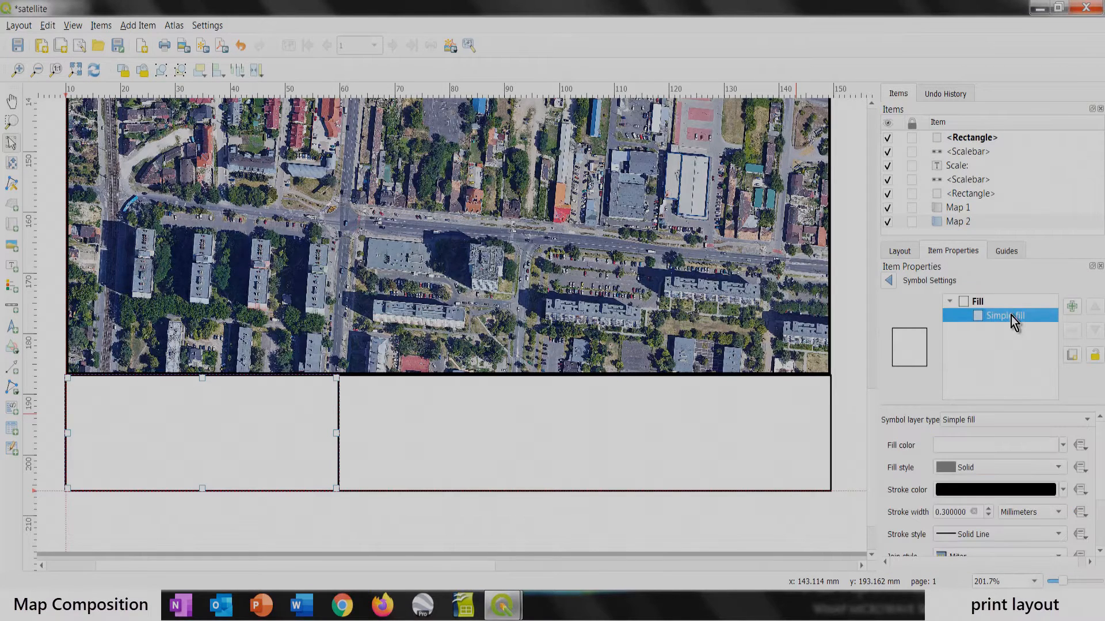
{"action": "left_click", "coordinate": [1062, 445]}
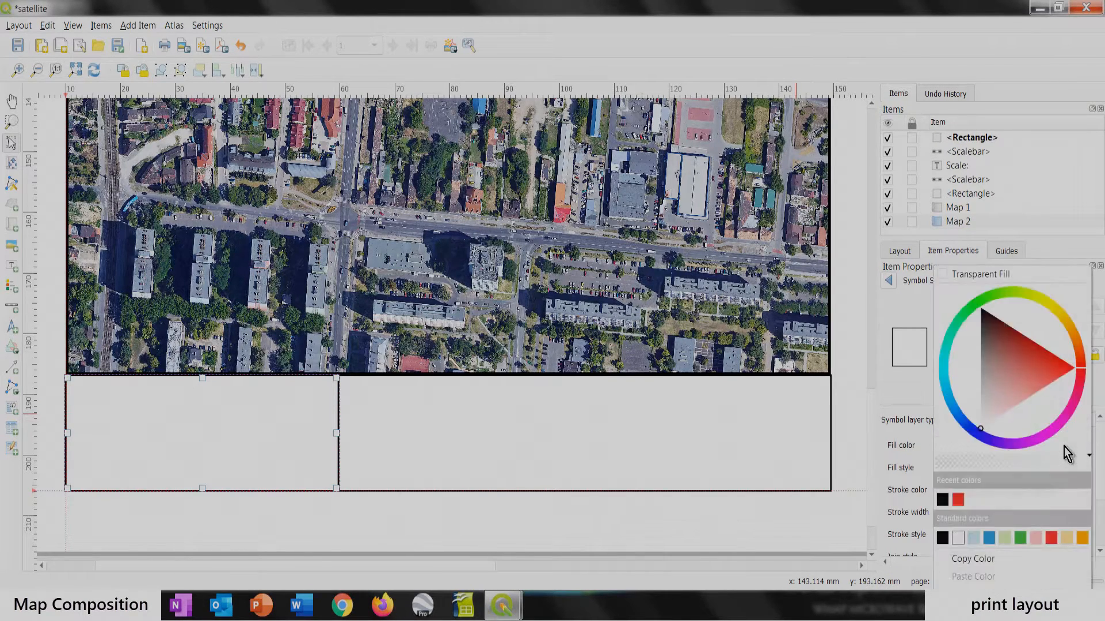
{"action": "left_click", "coordinate": [996, 273]}
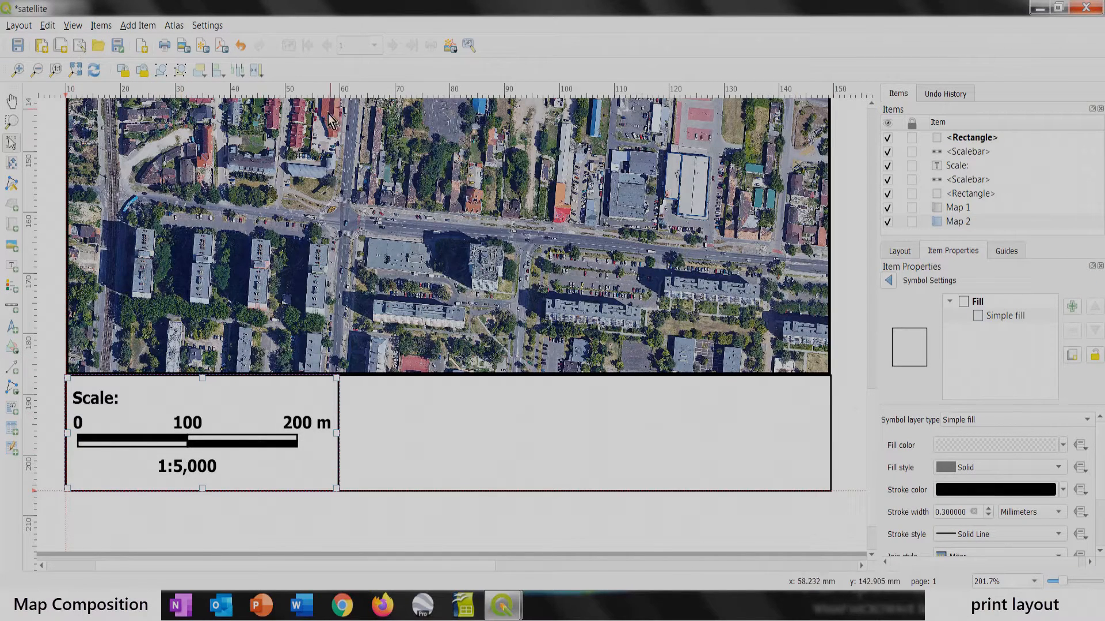
{"action": "left_click", "coordinate": [347, 527]}
Step: Duplicate the "Scale:" label and move the copy into the empty compartment beside the scale box
{"action": "left_click", "coordinate": [100, 403]}
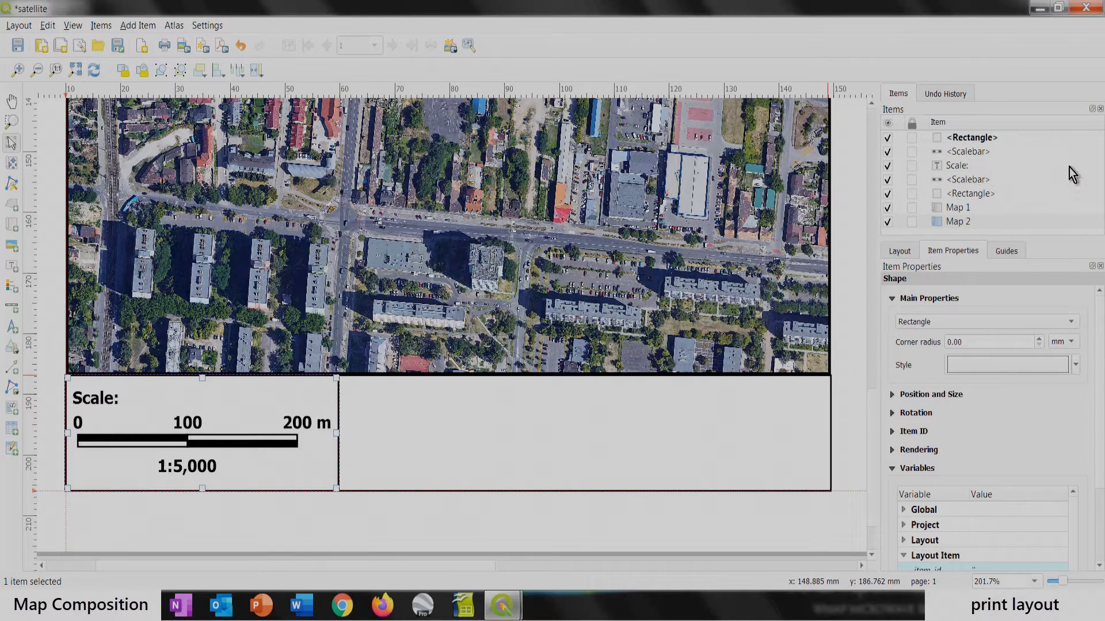
{"action": "left_click", "coordinate": [958, 166]}
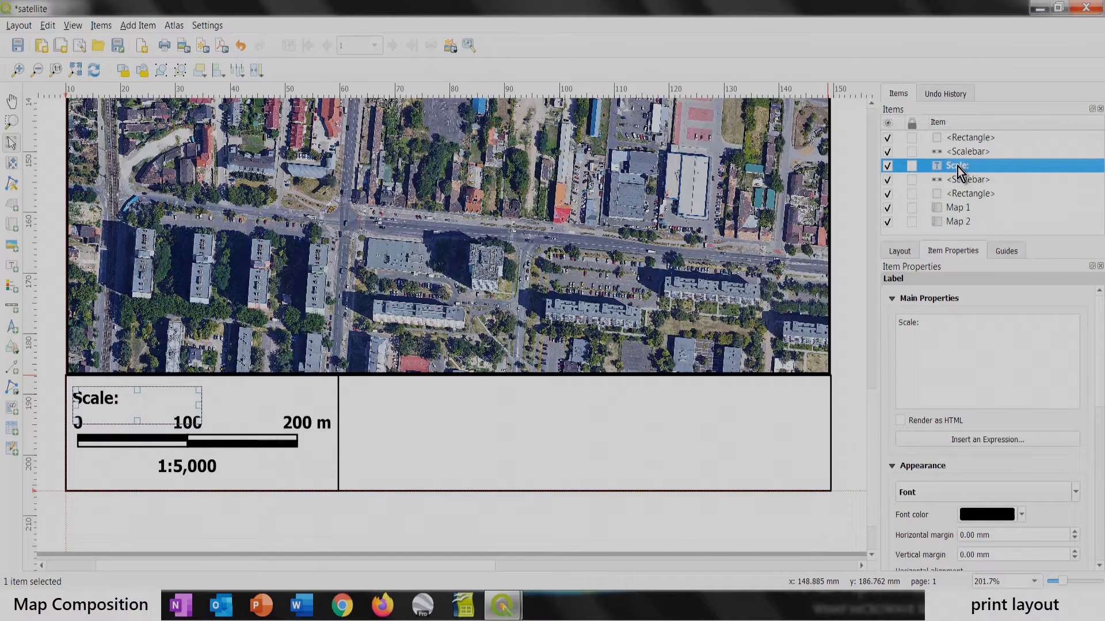
{"action": "key", "text": "ctrl+v"}
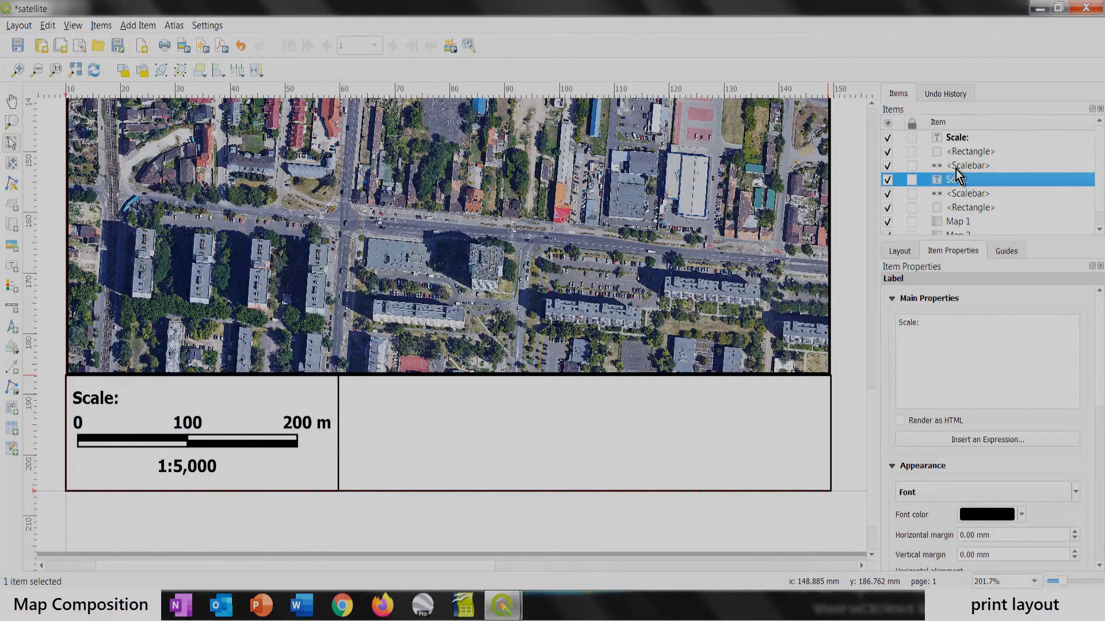
{"action": "scroll", "coordinate": [463, 305], "scroll_direction": "down", "scroll_amount": 2}
{"action": "scroll", "coordinate": [461, 448], "scroll_direction": "up", "scroll_amount": 1}
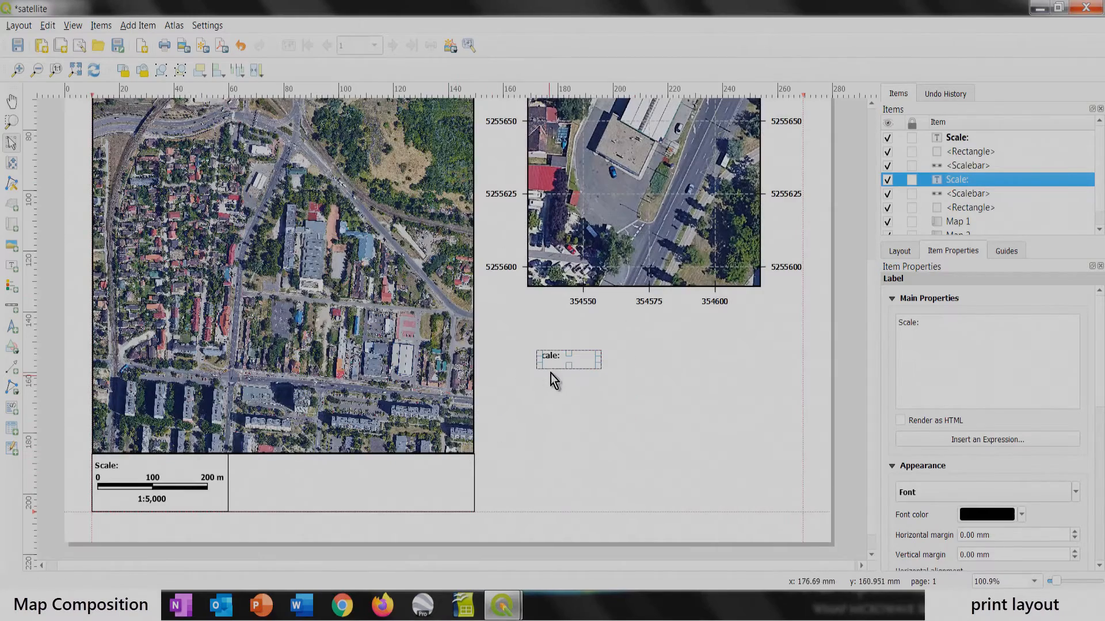
{"action": "left_click_drag", "start_coordinate": [557, 361], "coordinate": [255, 472]}
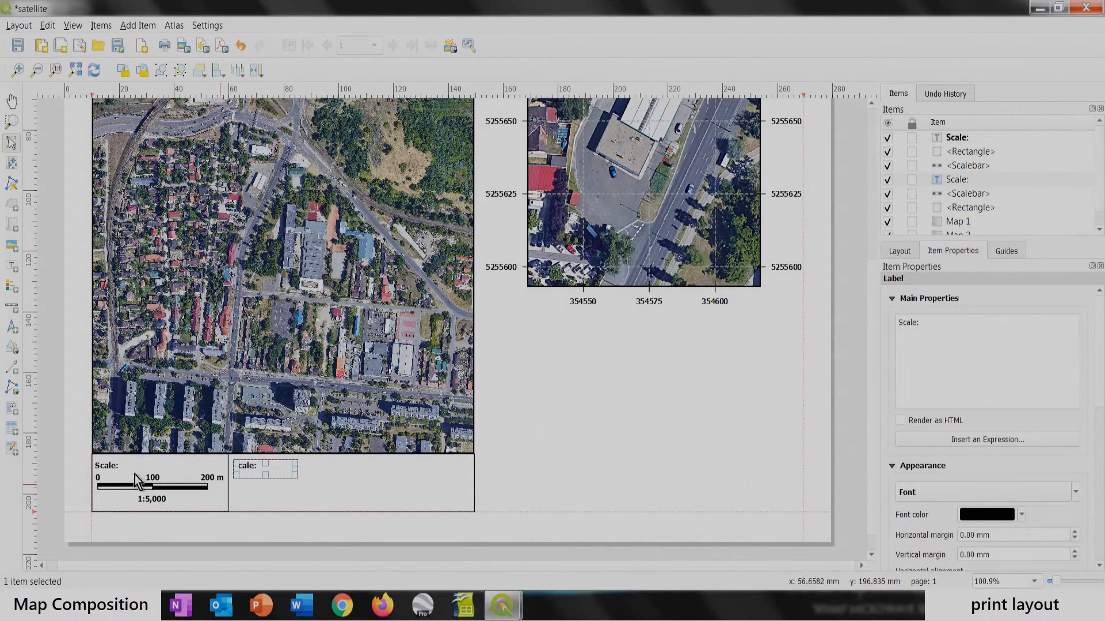
Step: Change the duplicated label's text to "Source:"
{"action": "scroll", "coordinate": [85, 481], "scroll_direction": "up", "scroll_amount": 1}
{"action": "scroll", "coordinate": [177, 479], "scroll_direction": "up", "scroll_amount": 1}
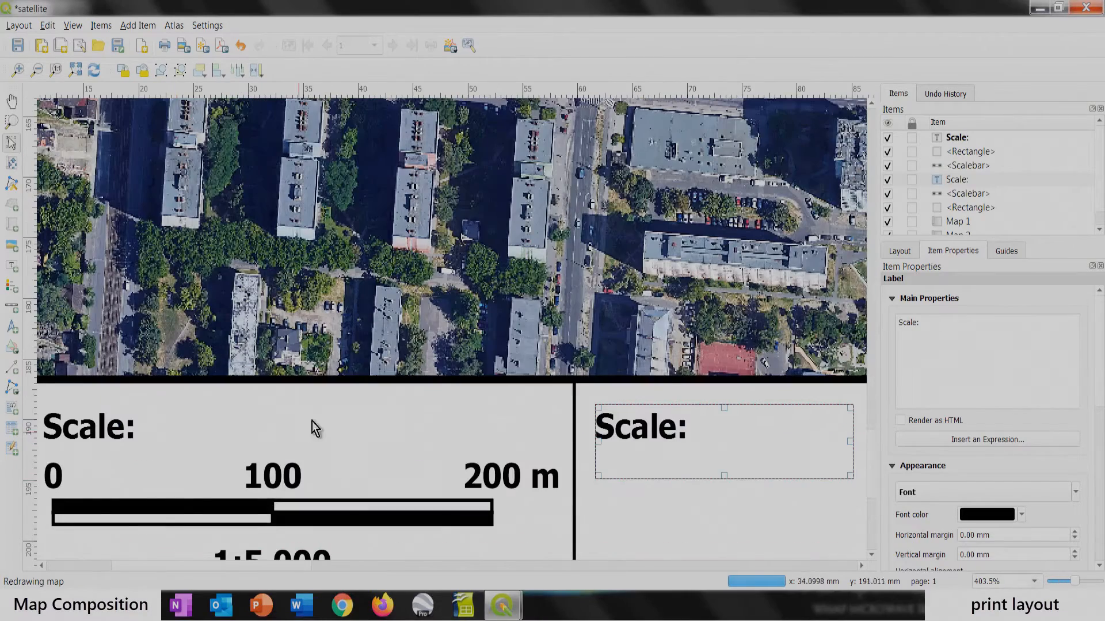
{"action": "scroll", "coordinate": [312, 421], "scroll_direction": "down", "scroll_amount": 1}
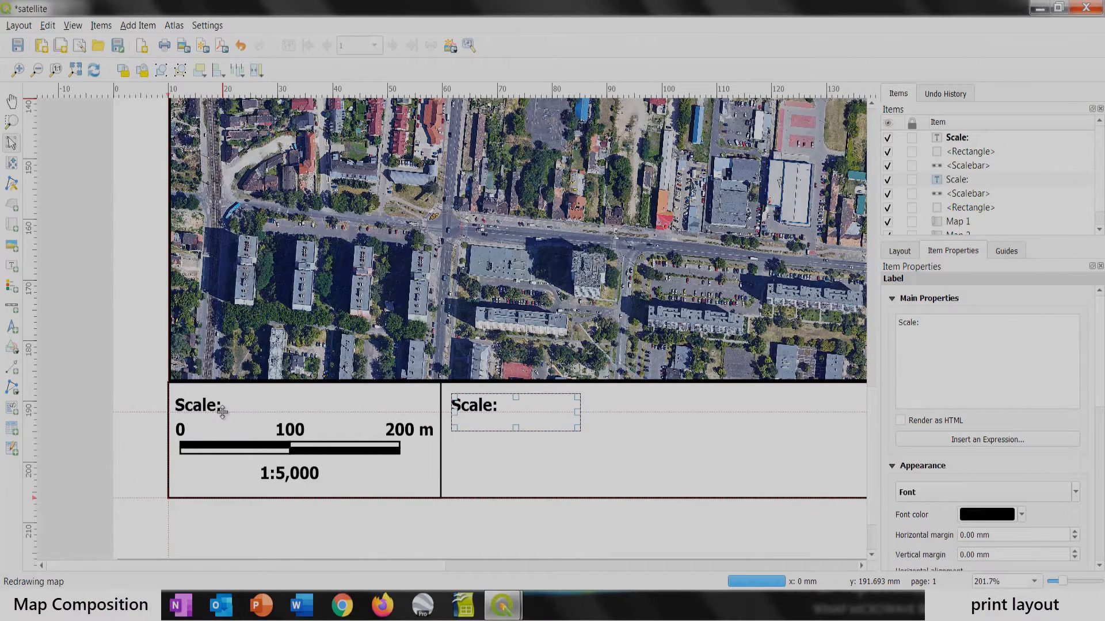
{"action": "scroll", "coordinate": [475, 409], "scroll_direction": "up", "scroll_amount": 1}
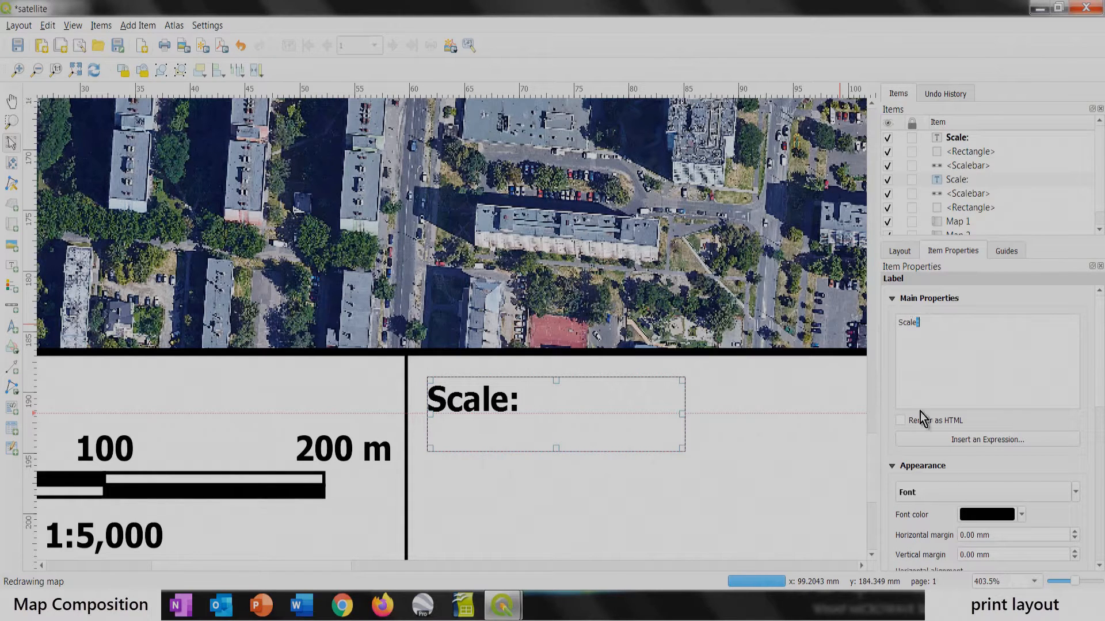
{"action": "key", "text": "BackSpace"}
{"action": "key", "text": "BackSpace"}
{"action": "key", "text": "BackSpace"}
{"action": "key", "text": "BackSpace"}
{"action": "type", "text": "ource"}
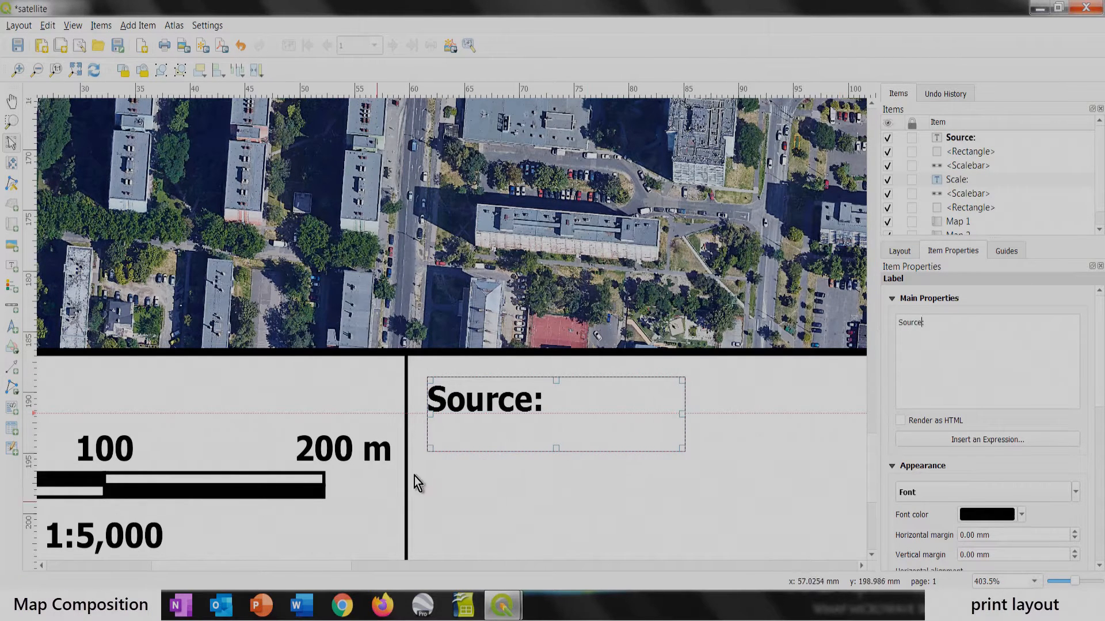
{"action": "left_click", "coordinate": [463, 460]}
Step: Add a label below the "Source:" heading with the text "Google Satallite July 9th 2016"
{"action": "scroll", "coordinate": [489, 368], "scroll_direction": "down", "scroll_amount": 1}
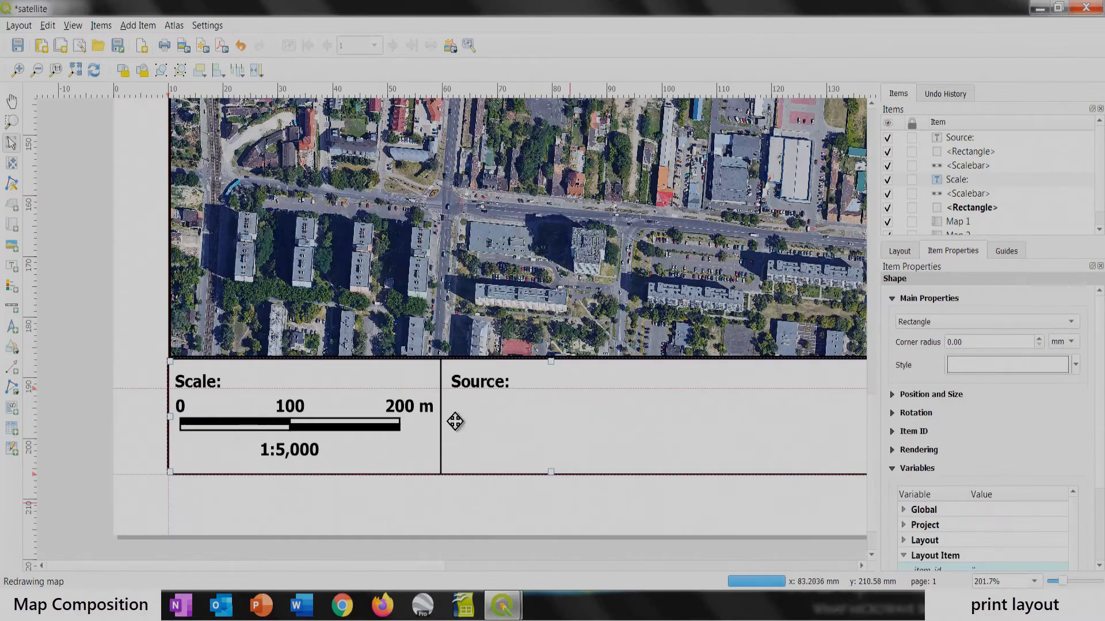
{"action": "left_click", "coordinate": [12, 267]}
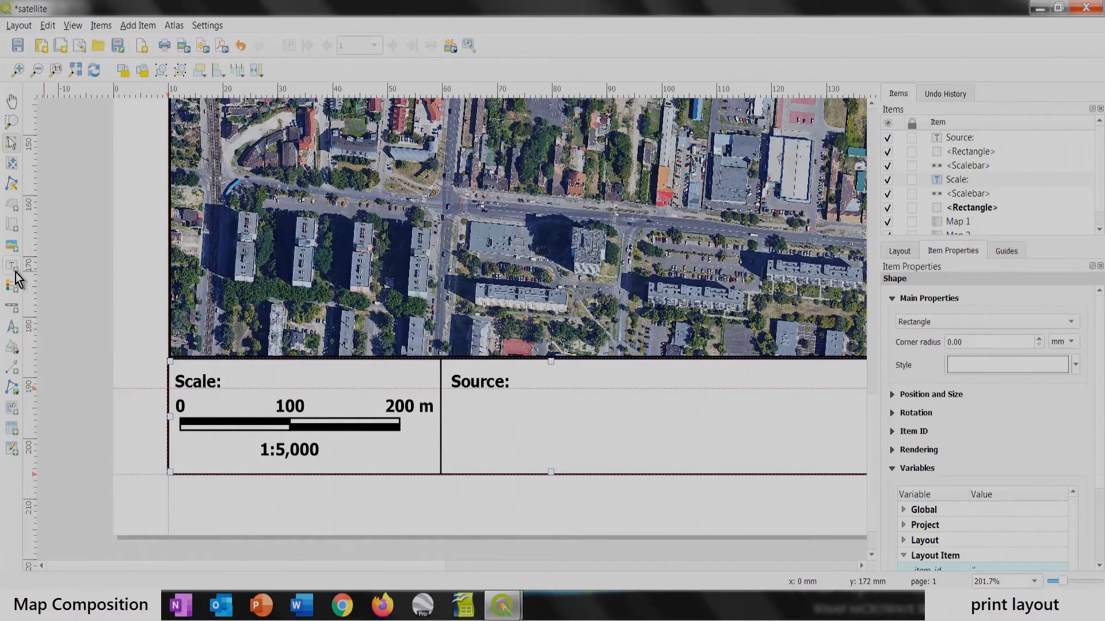
{"action": "left_click_drag", "start_coordinate": [464, 417], "coordinate": [644, 454]}
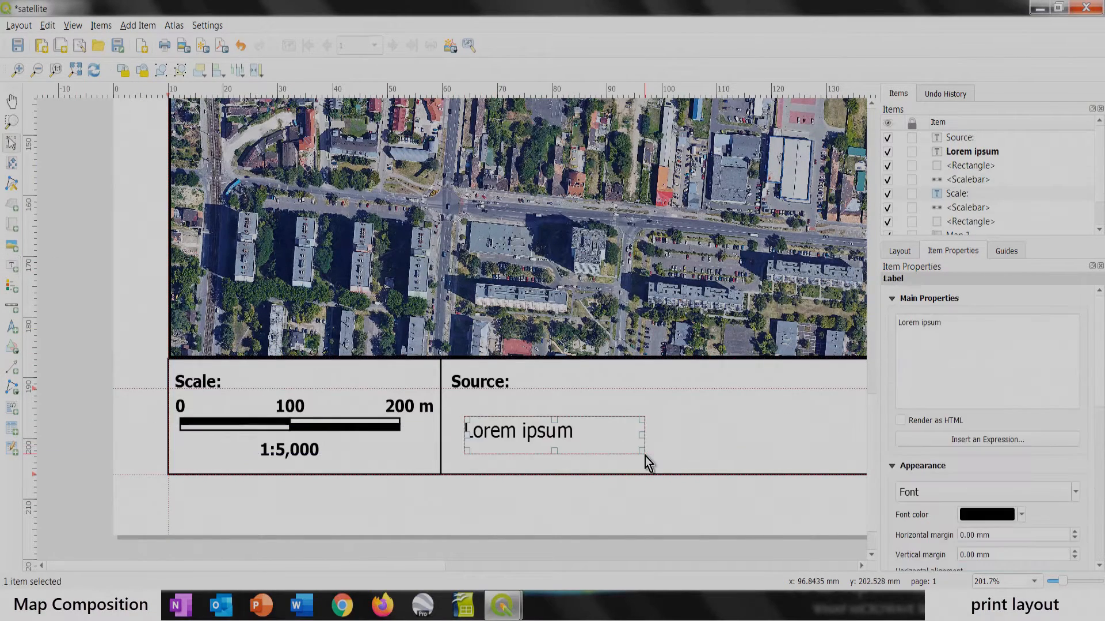
{"action": "key", "text": "ctrl+a"}
{"action": "type", "text": "oogle S"}
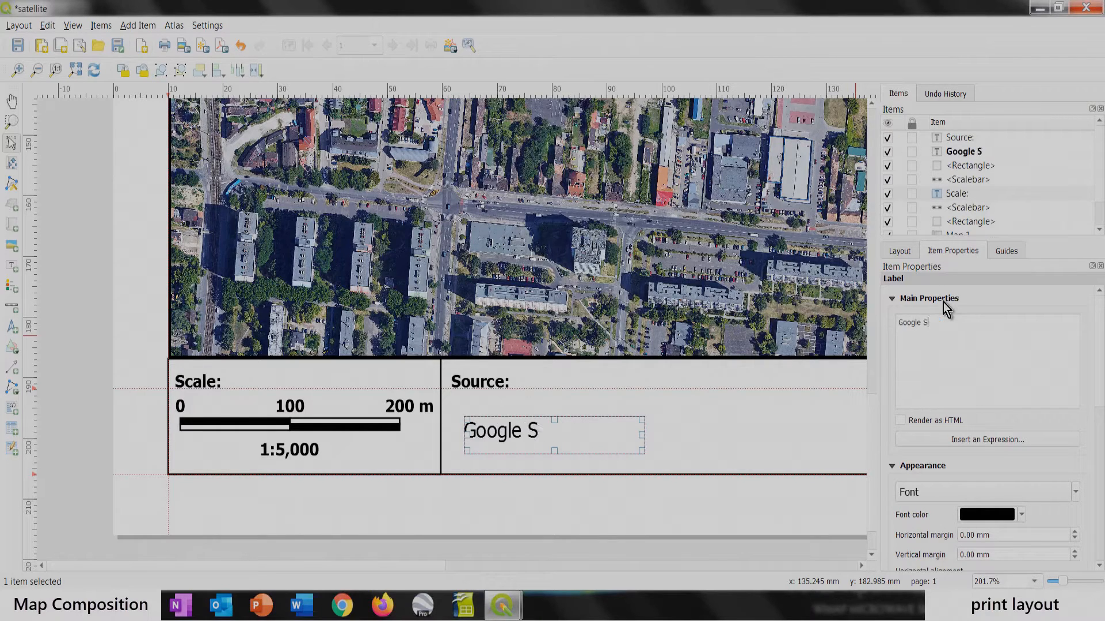
{"action": "type", "text": "atallite July 9th 2016"}
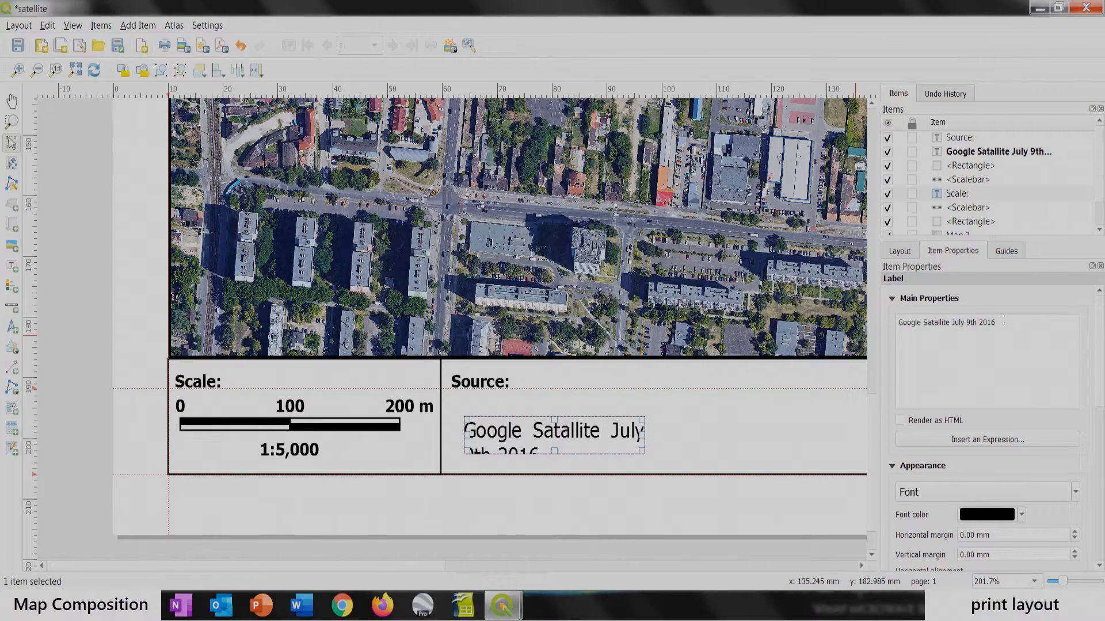
Step: Set the source text's font size to 6 and line the label up directly under the "Source:" heading
{"action": "left_click_drag", "start_coordinate": [1003, 321], "coordinate": [897, 323]}
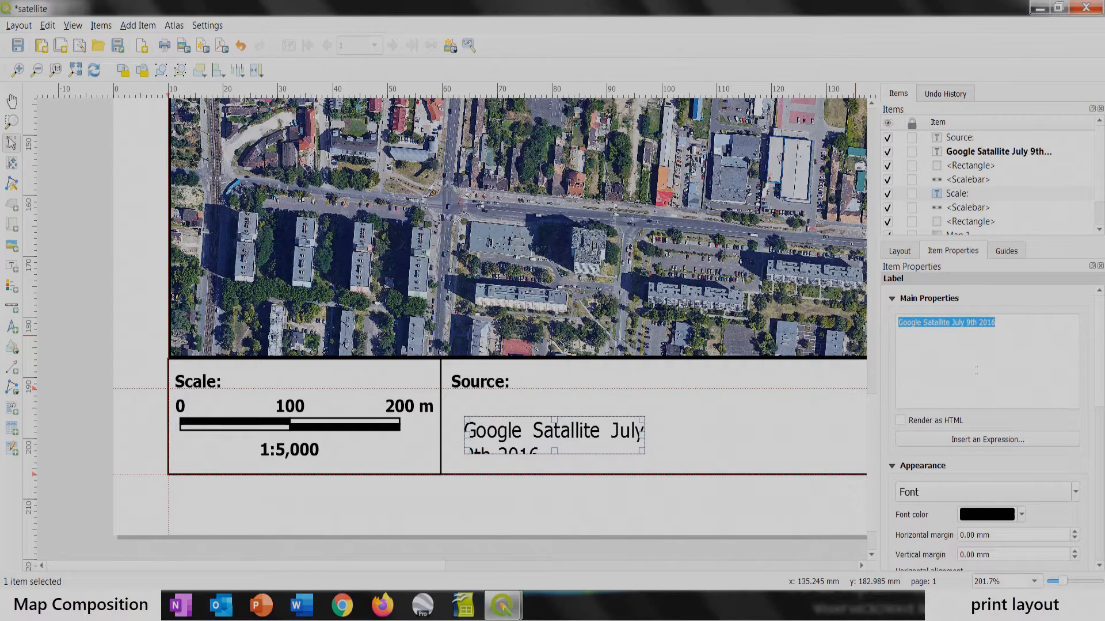
{"action": "left_click", "coordinate": [925, 488]}
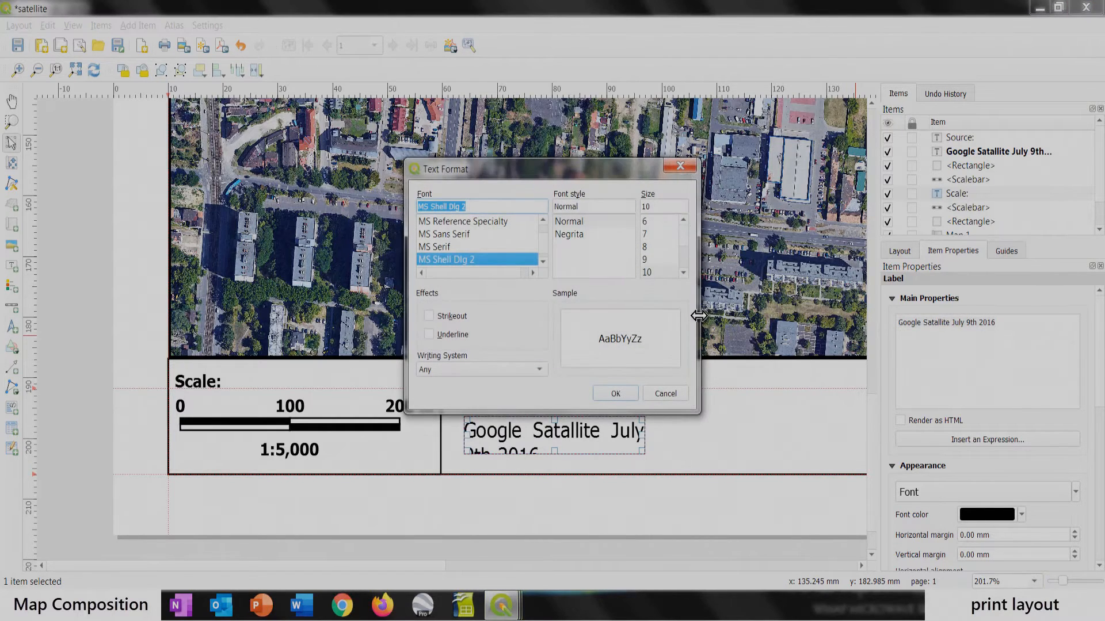
{"action": "left_click", "coordinate": [646, 221]}
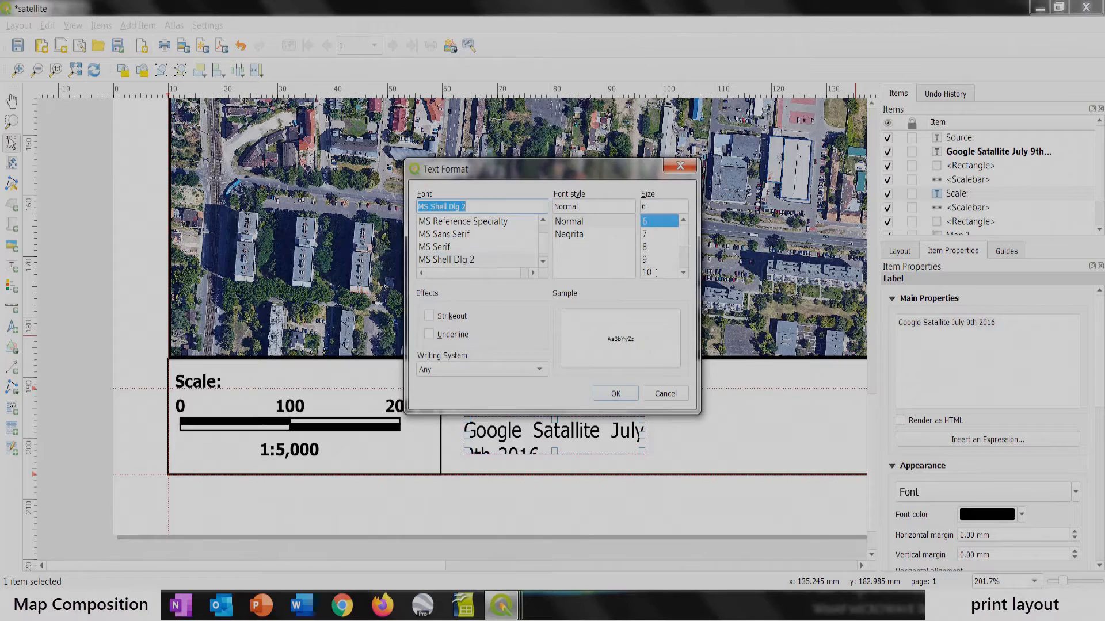
{"action": "left_click", "coordinate": [614, 393]}
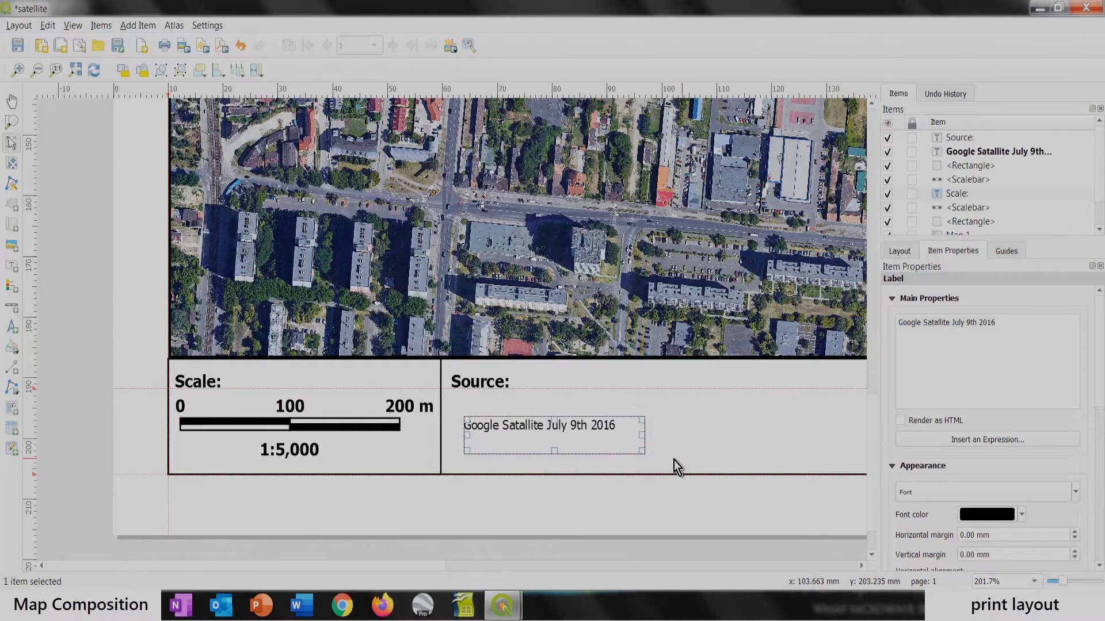
{"action": "left_click_drag", "start_coordinate": [525, 429], "coordinate": [518, 414]}
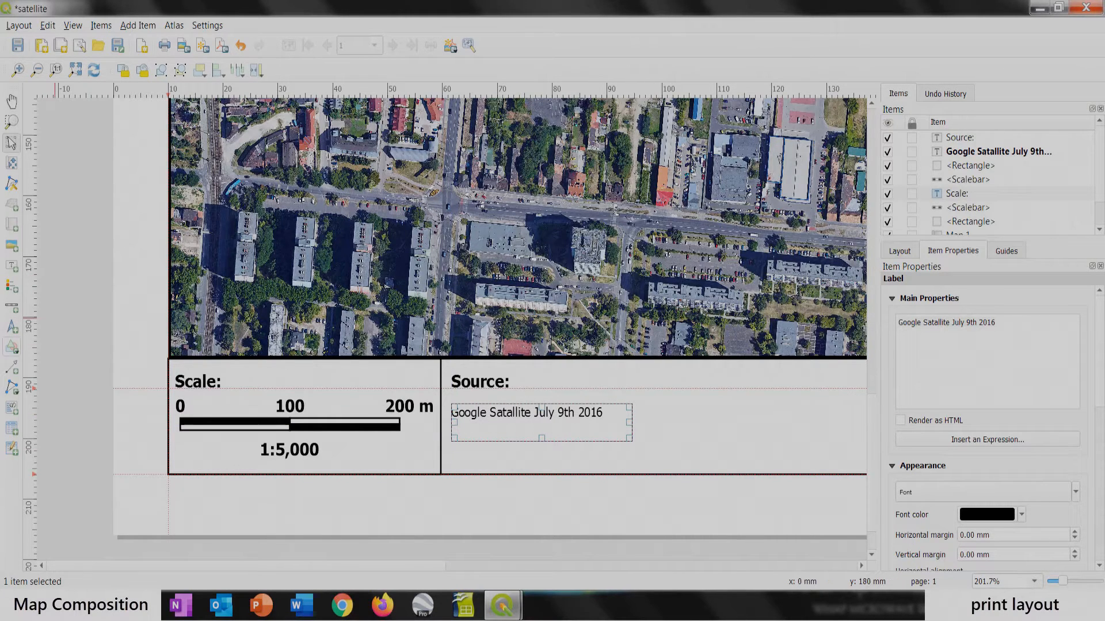
{"action": "left_click", "coordinate": [595, 503]}
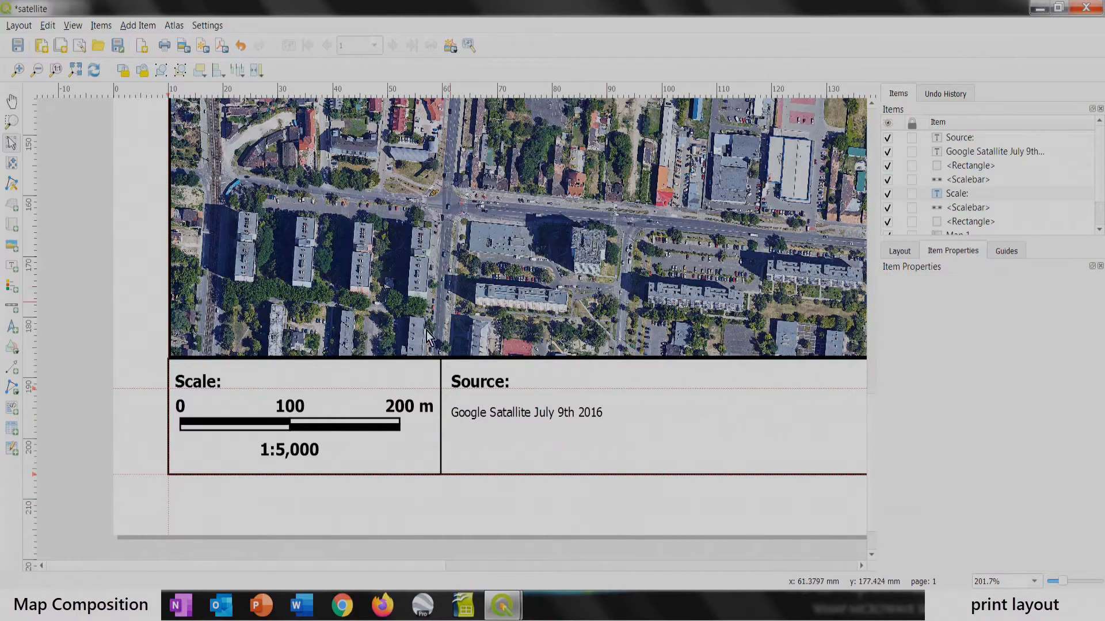
Step: Duplicate the rectangle around the scale items and place the copy inside the lower box beside the source text
{"action": "scroll", "coordinate": [595, 503], "scroll_direction": "down", "scroll_amount": 1}
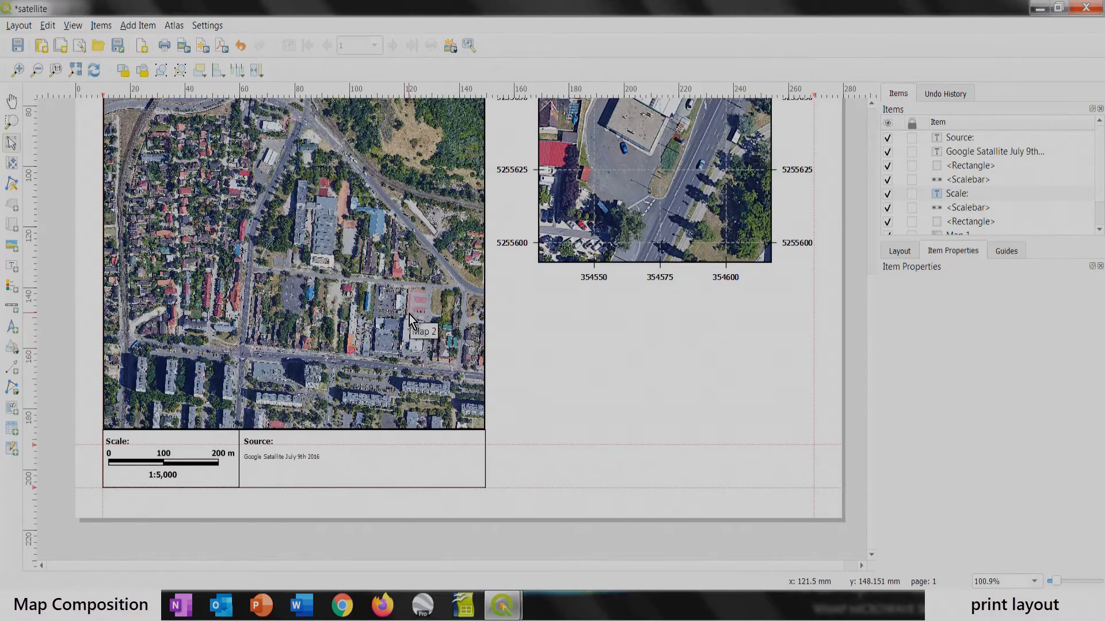
{"action": "scroll", "coordinate": [294, 474], "scroll_direction": "up", "scroll_amount": 1}
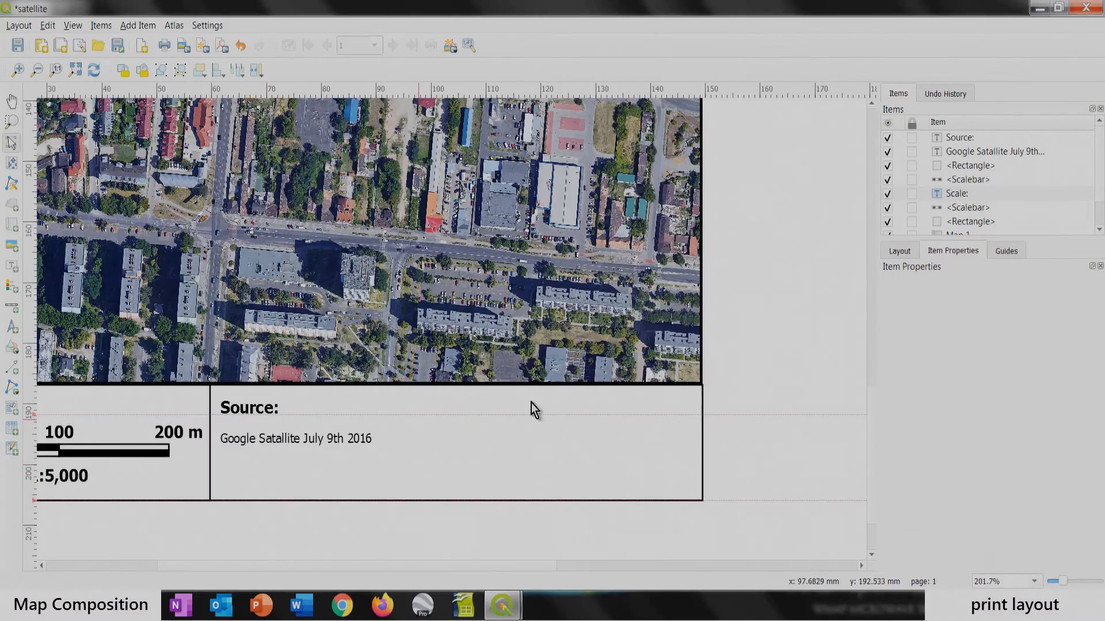
{"action": "scroll", "coordinate": [530, 402], "scroll_direction": "down", "scroll_amount": 1}
{"action": "scroll", "coordinate": [105, 483], "scroll_direction": "up", "scroll_amount": 1}
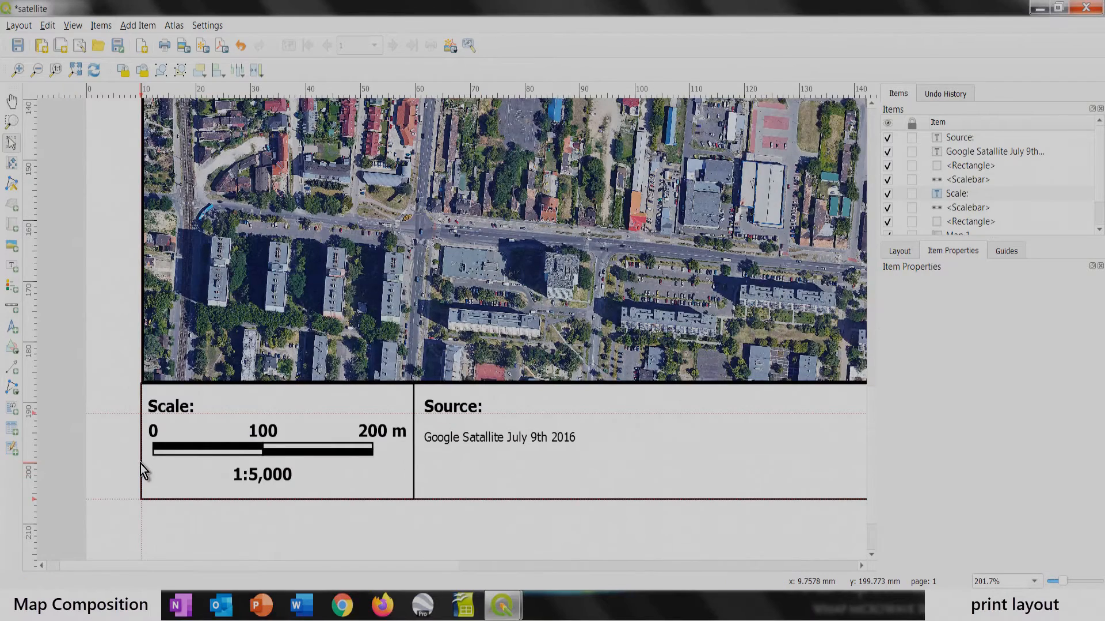
{"action": "left_click", "coordinate": [414, 485]}
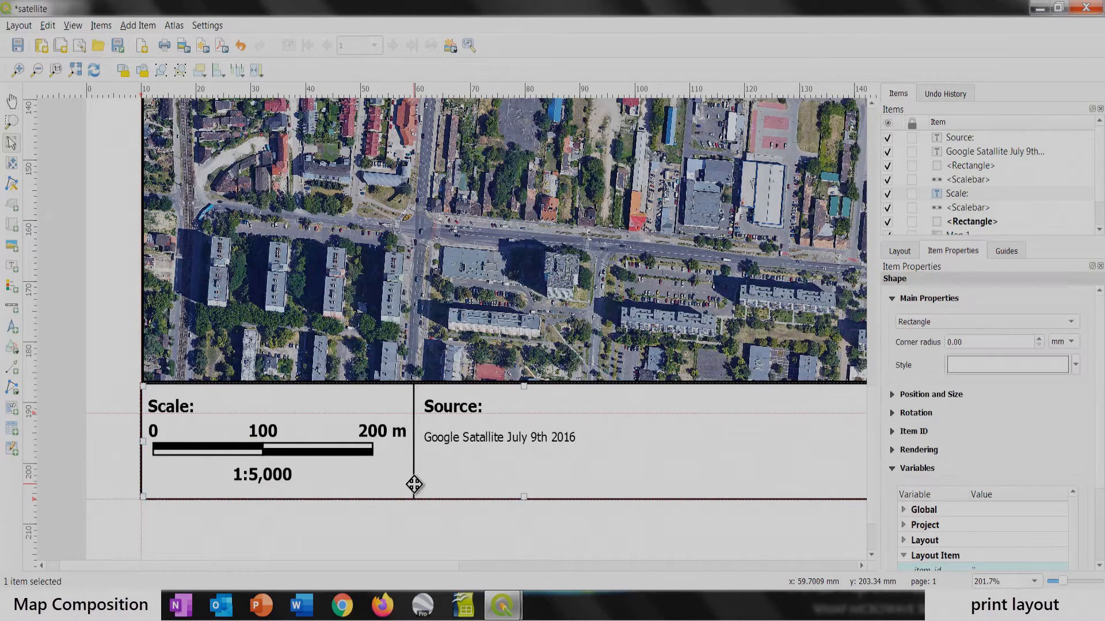
{"action": "left_click", "coordinate": [408, 421]}
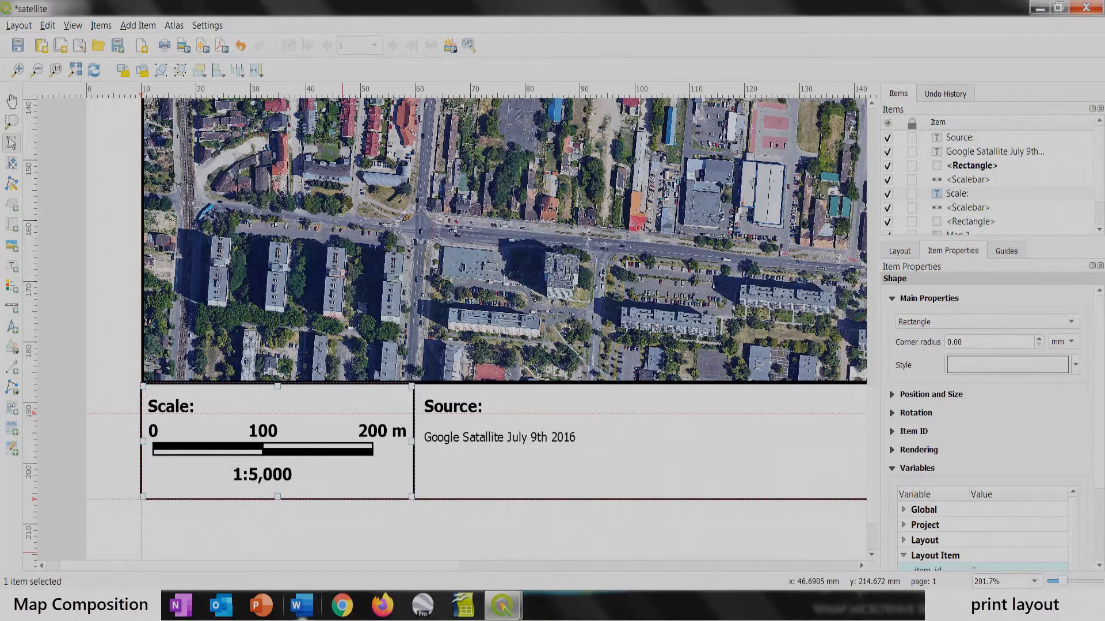
{"action": "key", "text": "ctrl+c"}
{"action": "key", "text": "ctrl+v"}
{"action": "scroll", "coordinate": [367, 361], "scroll_direction": "down", "scroll_amount": 2}
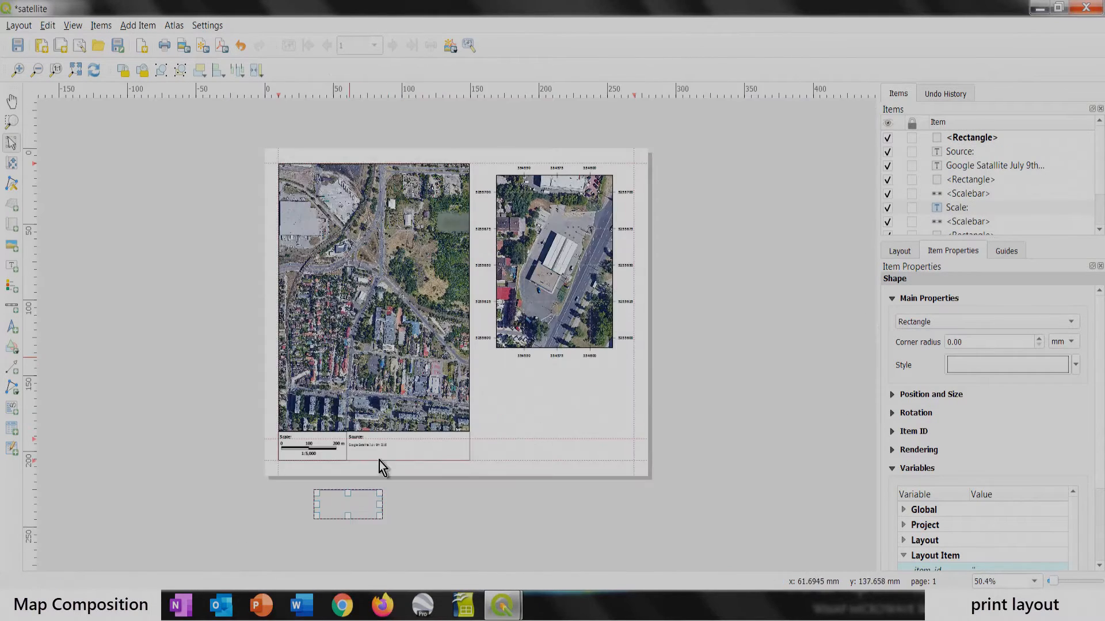
{"action": "left_click_drag", "start_coordinate": [350, 501], "coordinate": [402, 450]}
{"action": "scroll", "coordinate": [403, 449], "scroll_direction": "up", "scroll_amount": 2}
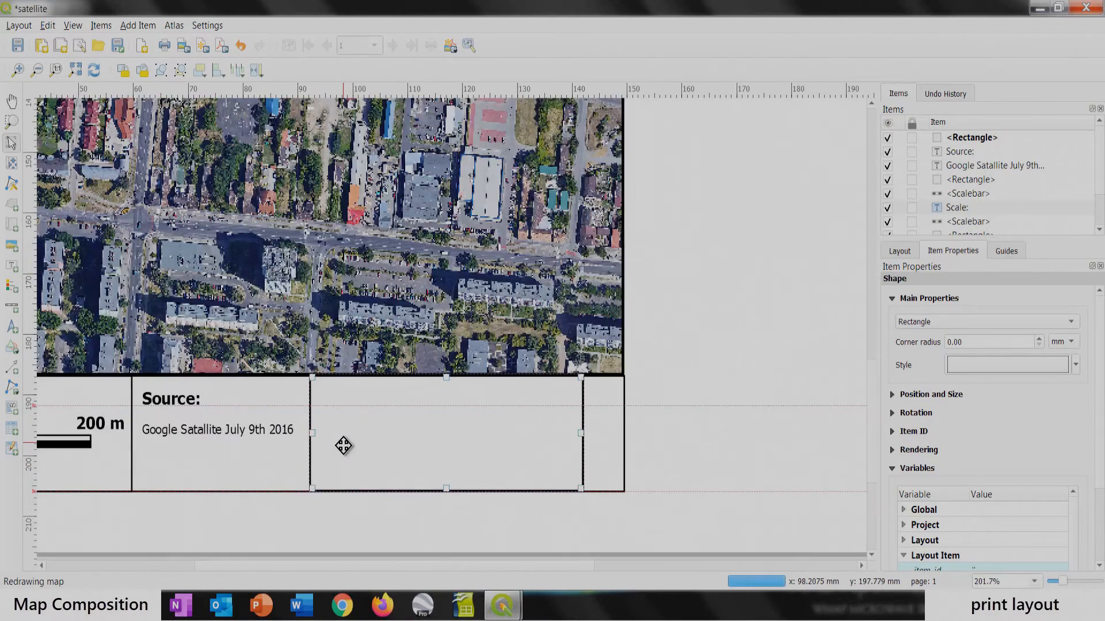
Step: Stretch the copied rectangle to about 57 mm wide so its outer edge meets the map frame's edge
{"action": "left_click_drag", "start_coordinate": [581, 433], "coordinate": [626, 434]}
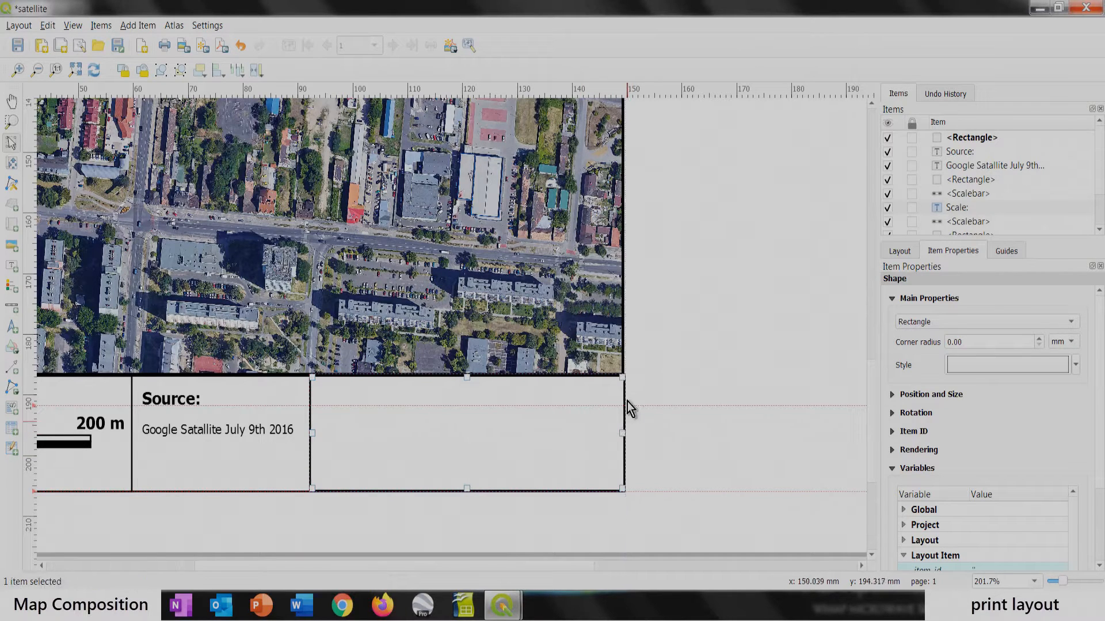
{"action": "scroll", "coordinate": [626, 379], "scroll_direction": "up", "scroll_amount": 3}
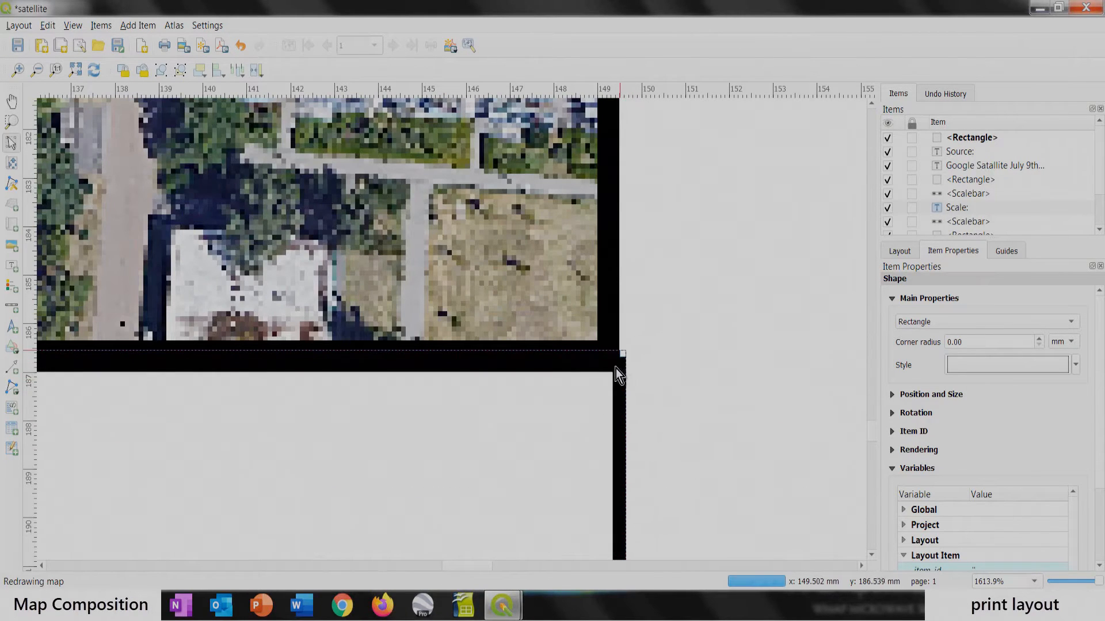
{"action": "left_click_drag", "start_coordinate": [624, 382], "coordinate": [617, 380]}
{"action": "left_click", "coordinate": [626, 410]}
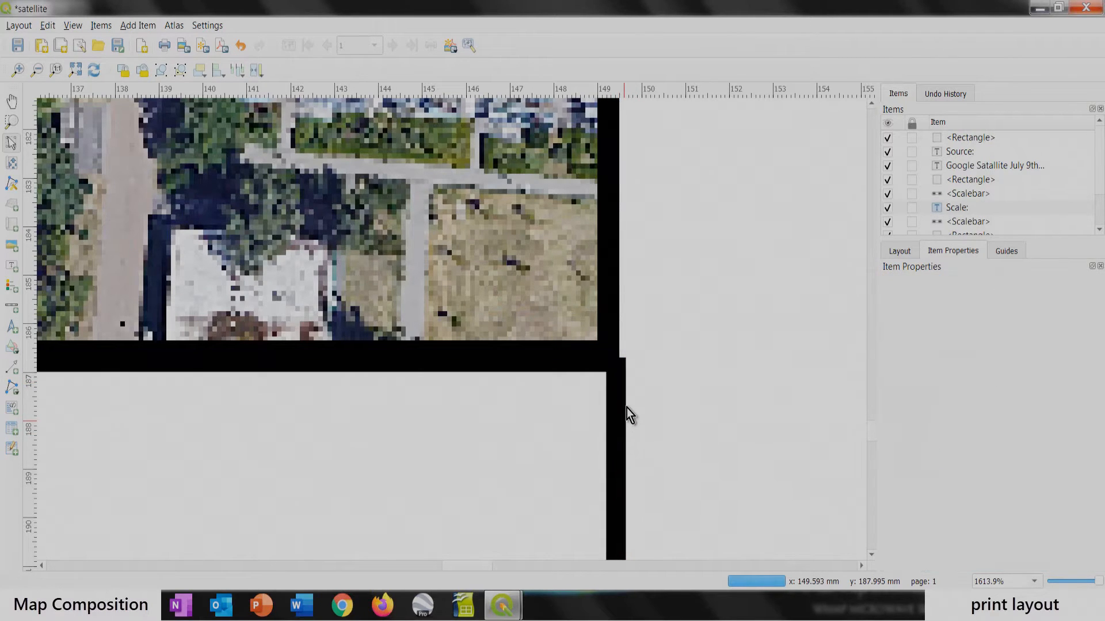
Step: Select the large rectangle enclosing the whole lower box and align its outer edge with the map frame's edge
{"action": "scroll", "coordinate": [628, 362], "scroll_direction": "down", "scroll_amount": 1}
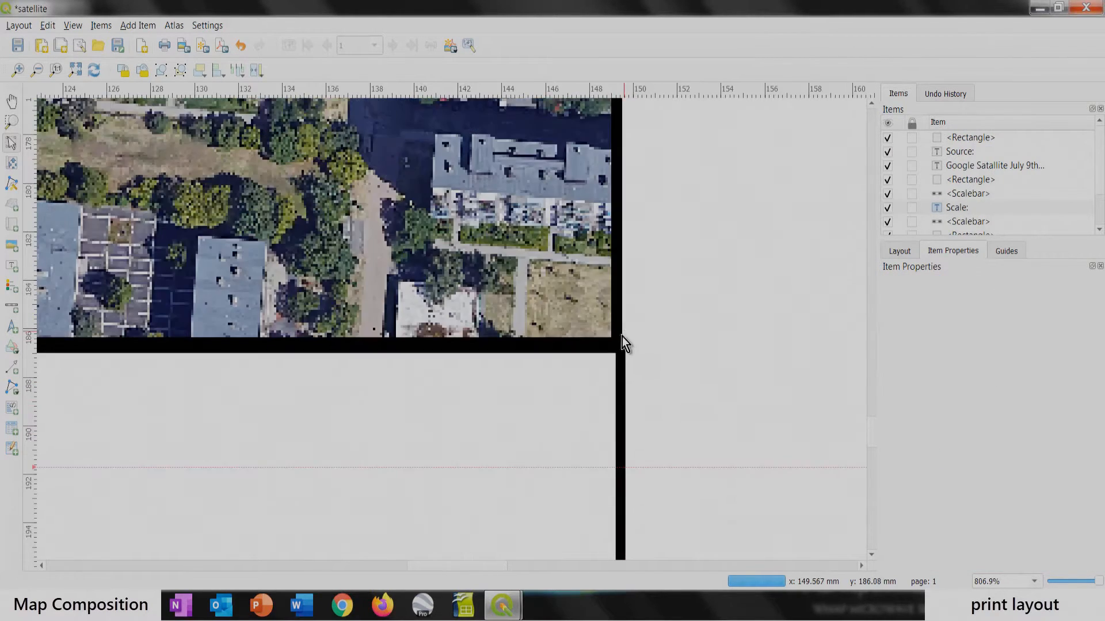
{"action": "left_click", "coordinate": [560, 454]}
{"action": "scroll", "coordinate": [623, 390], "scroll_direction": "up", "scroll_amount": 2}
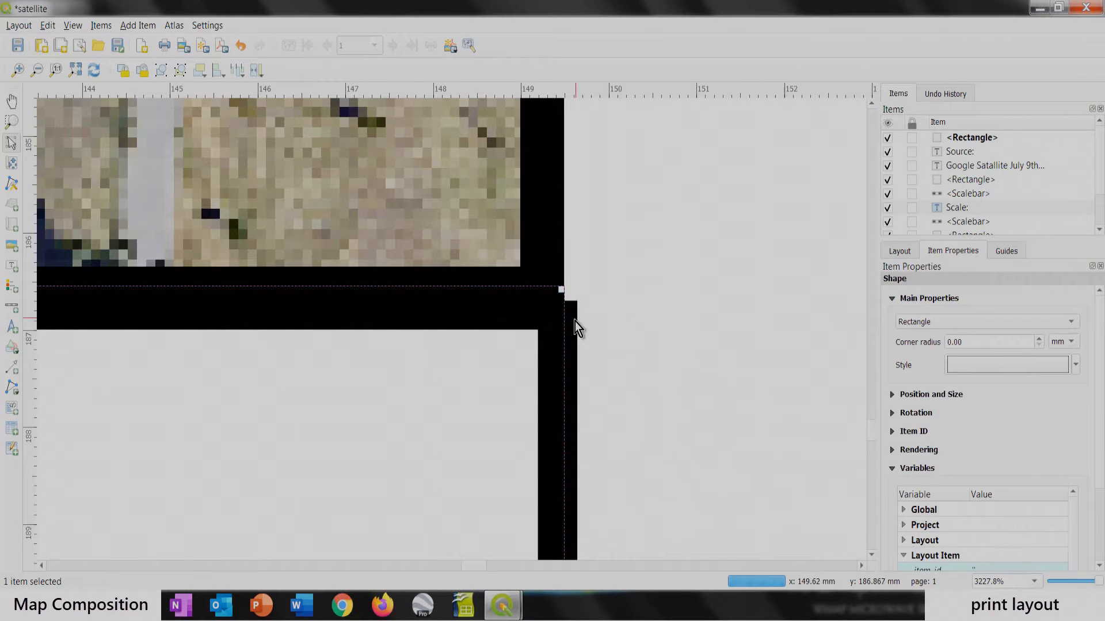
{"action": "left_click", "coordinate": [574, 321]}
{"action": "scroll", "coordinate": [967, 184], "scroll_direction": "down", "scroll_amount": 1}
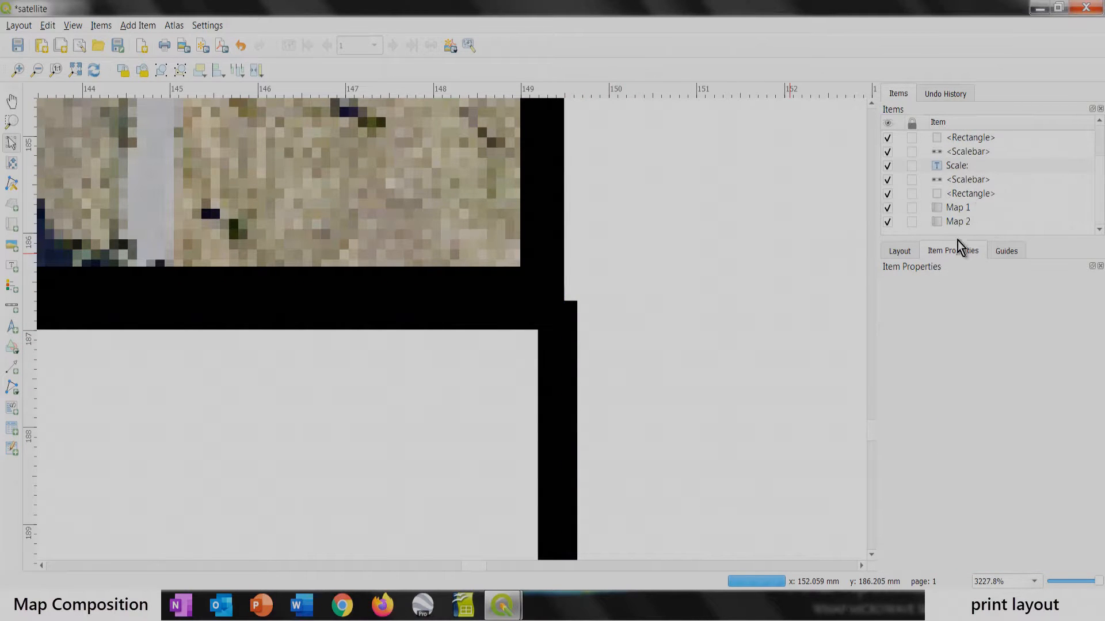
{"action": "left_click", "coordinate": [982, 195]}
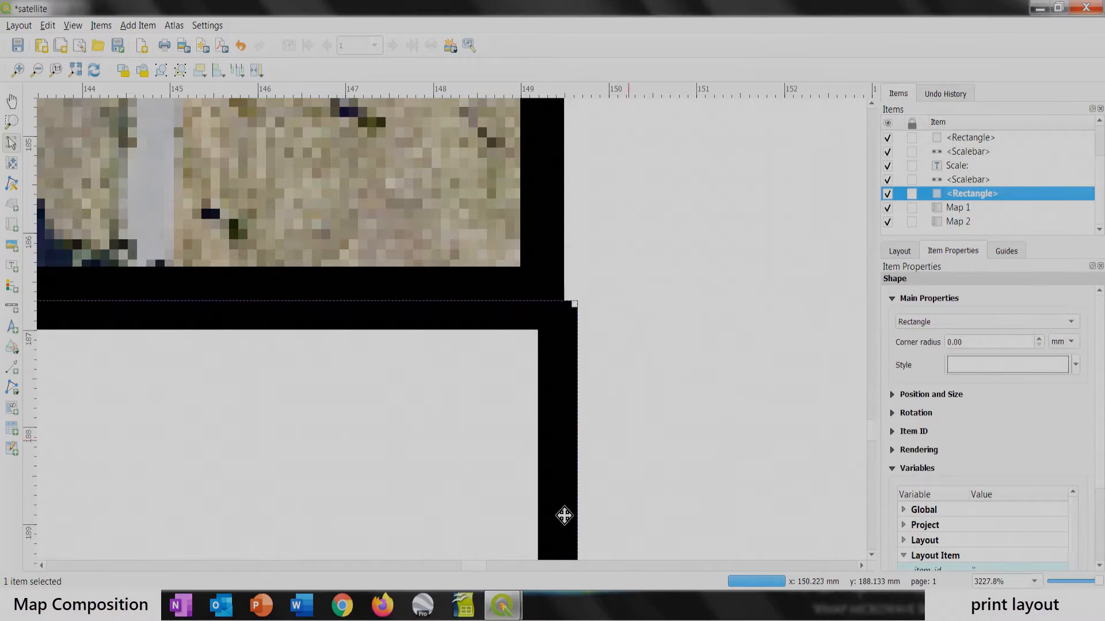
{"action": "scroll", "coordinate": [619, 365], "scroll_direction": "down", "scroll_amount": 1}
{"action": "left_click", "coordinate": [752, 312]}
{"action": "left_click", "coordinate": [949, 194]}
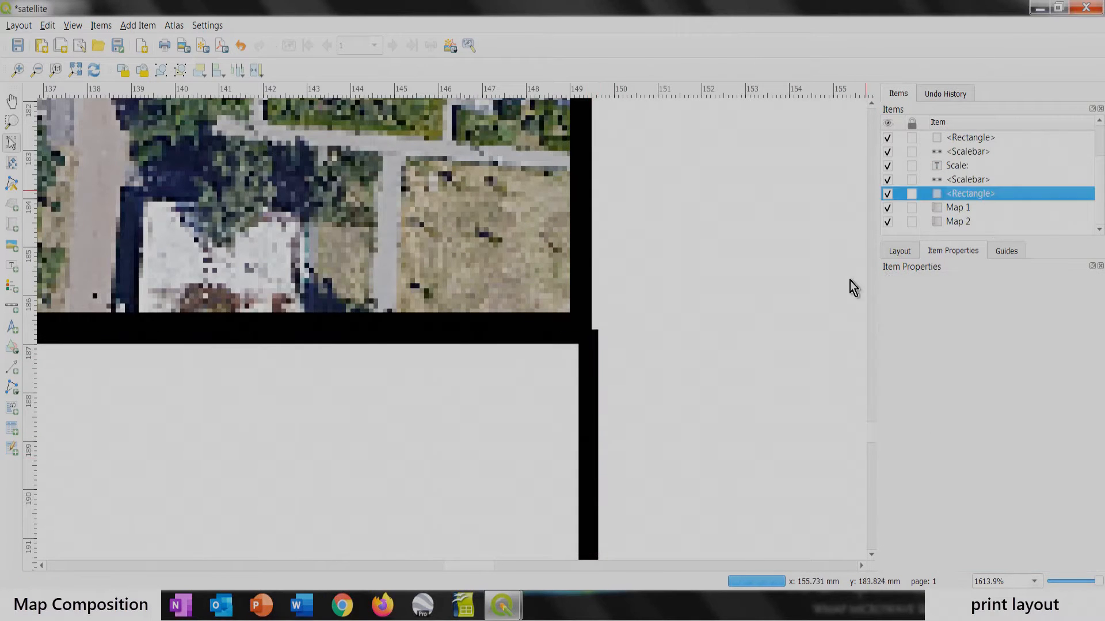
{"action": "left_click", "coordinate": [671, 193]}
{"action": "scroll", "coordinate": [671, 193], "scroll_direction": "down", "scroll_amount": 2}
{"action": "left_click", "coordinate": [949, 195]}
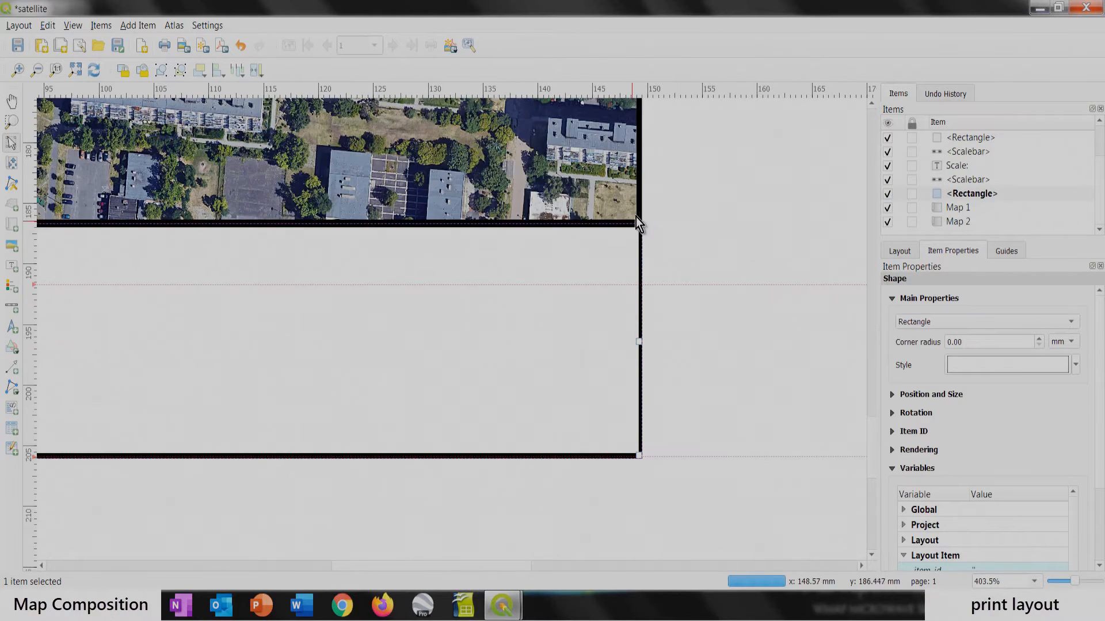
{"action": "scroll", "coordinate": [637, 218], "scroll_direction": "down", "scroll_amount": 1}
{"action": "scroll", "coordinate": [294, 295], "scroll_direction": "up", "scroll_amount": 4}
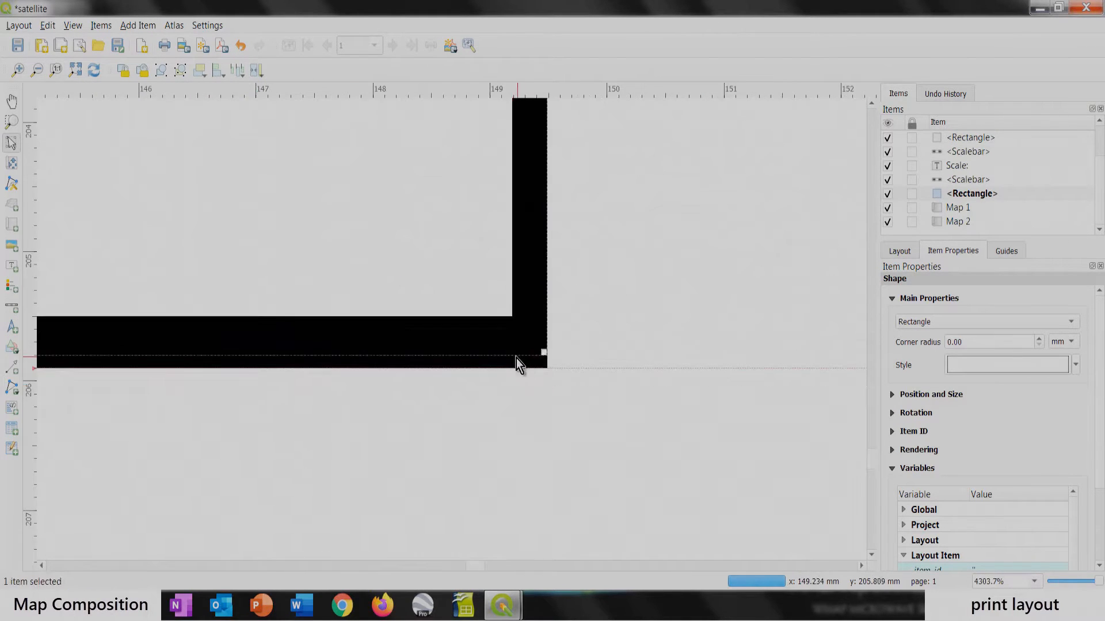
{"action": "scroll", "coordinate": [520, 365], "scroll_direction": "down", "scroll_amount": 5}
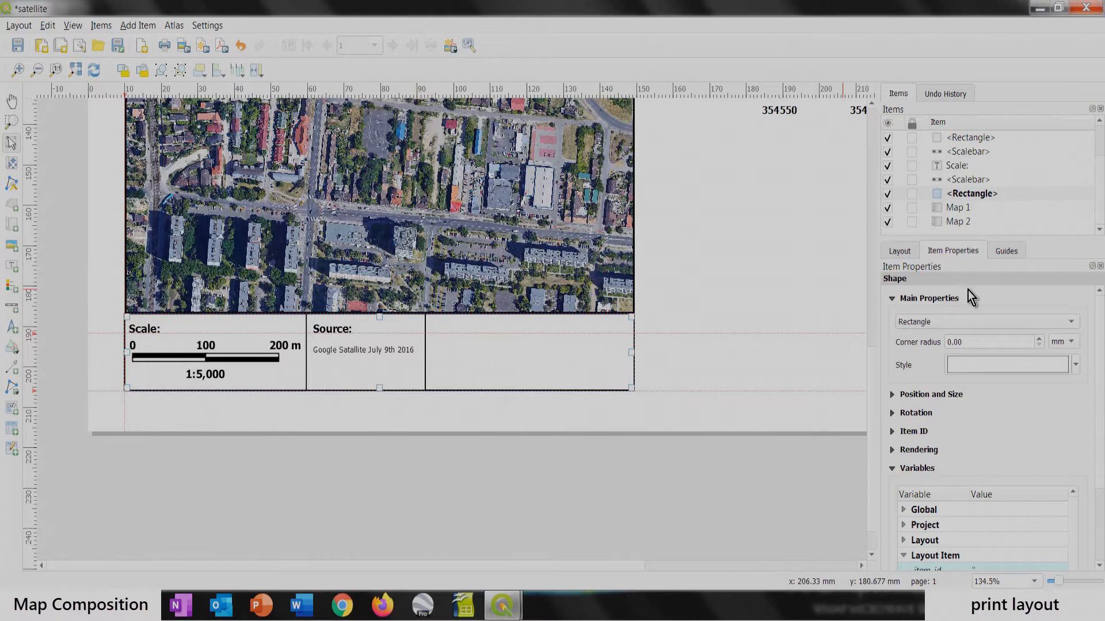
Step: Duplicate the "Scale:" label into the empty box beside the source box and undo the accidental rectangle move
{"action": "left_click", "coordinate": [957, 166]}
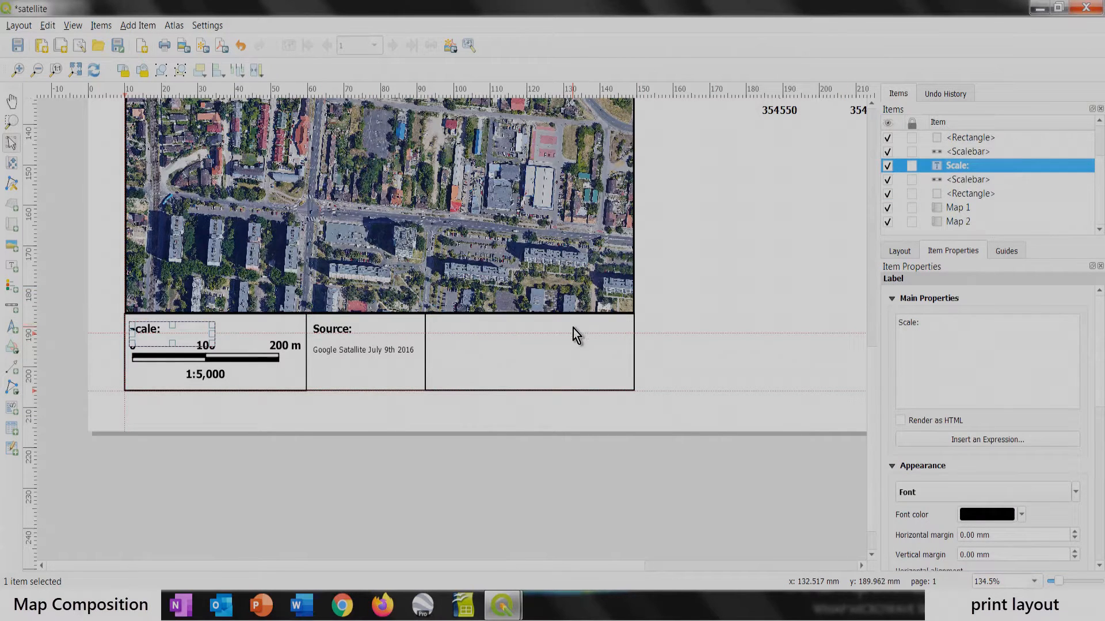
{"action": "key", "text": "ctrl+v"}
{"action": "scroll", "coordinate": [576, 336], "scroll_direction": "up", "scroll_amount": 2}
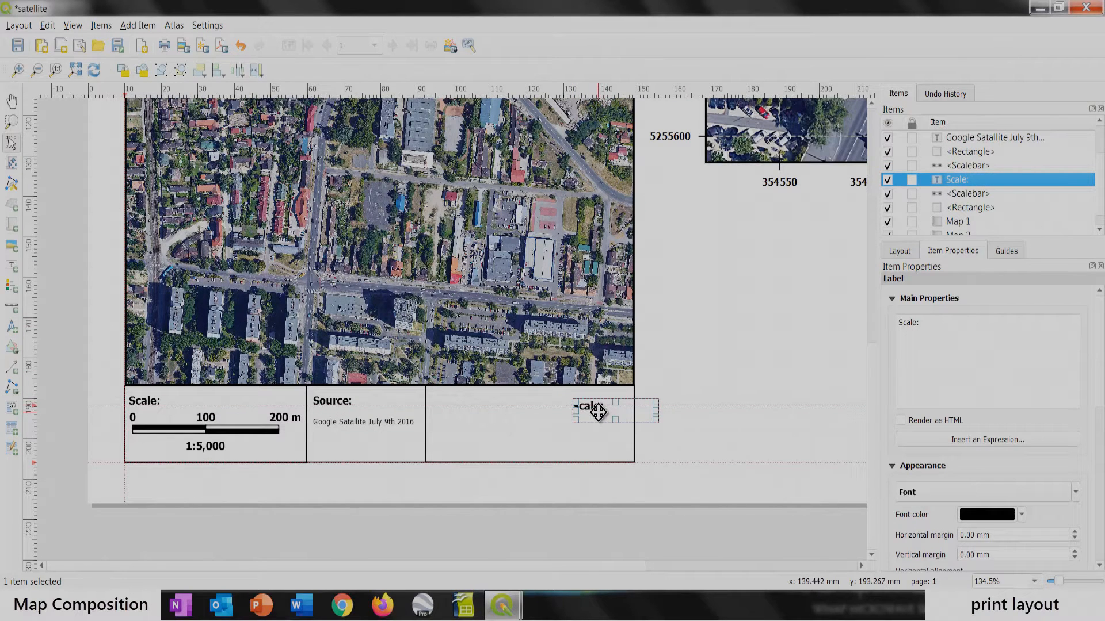
{"action": "left_click", "coordinate": [461, 407]}
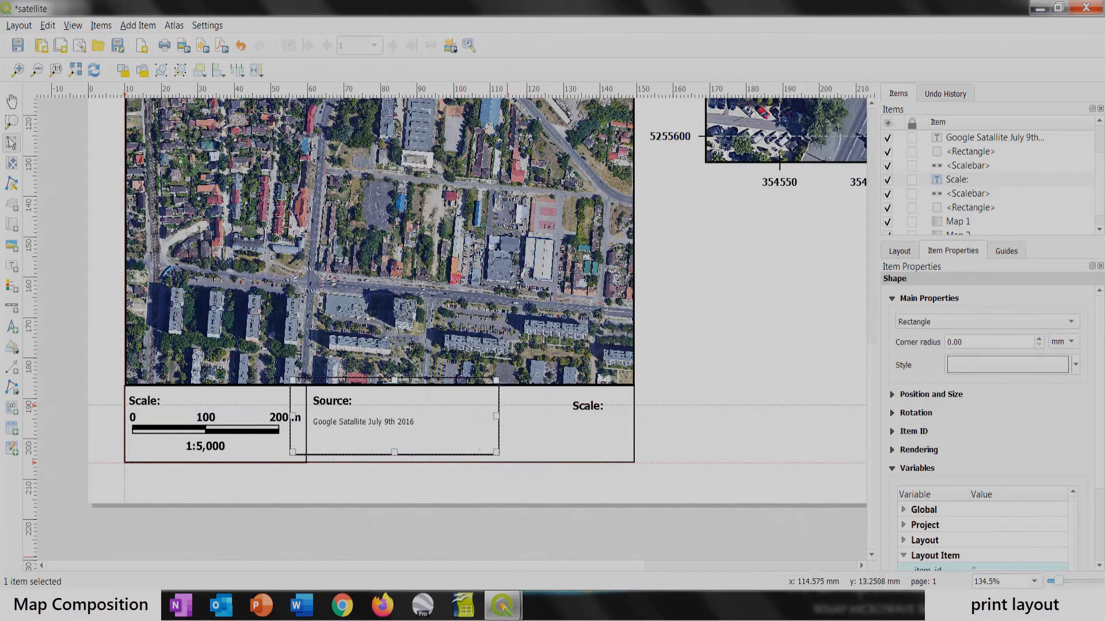
{"action": "key", "text": "ctrl+z"}
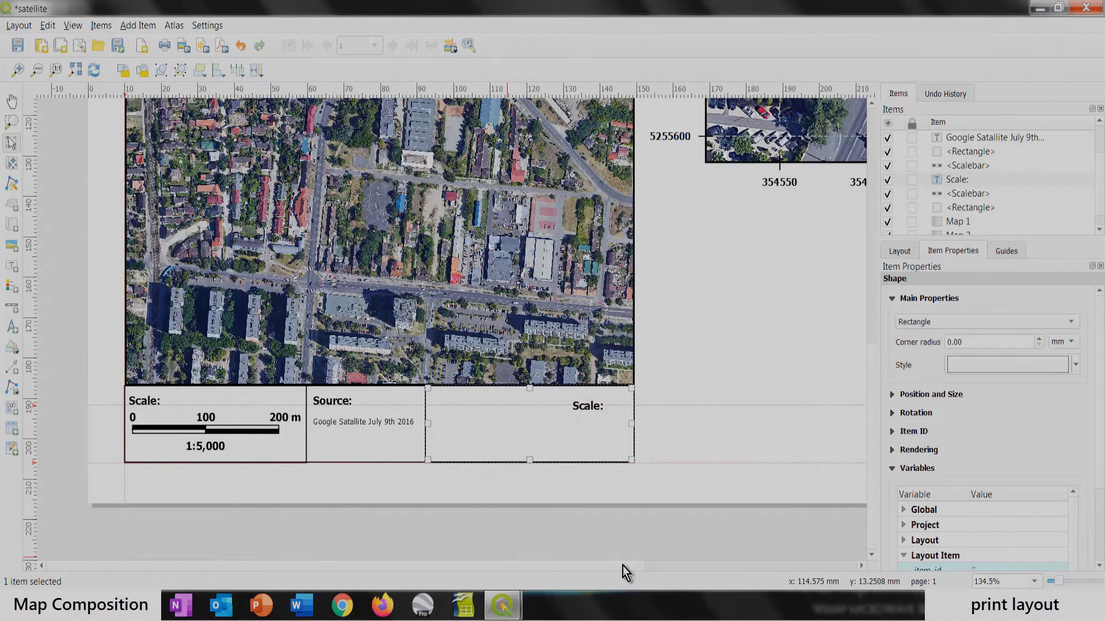
Step: Lock the three rectangles that form the boxes below the area map
{"action": "left_click", "coordinate": [911, 153]}
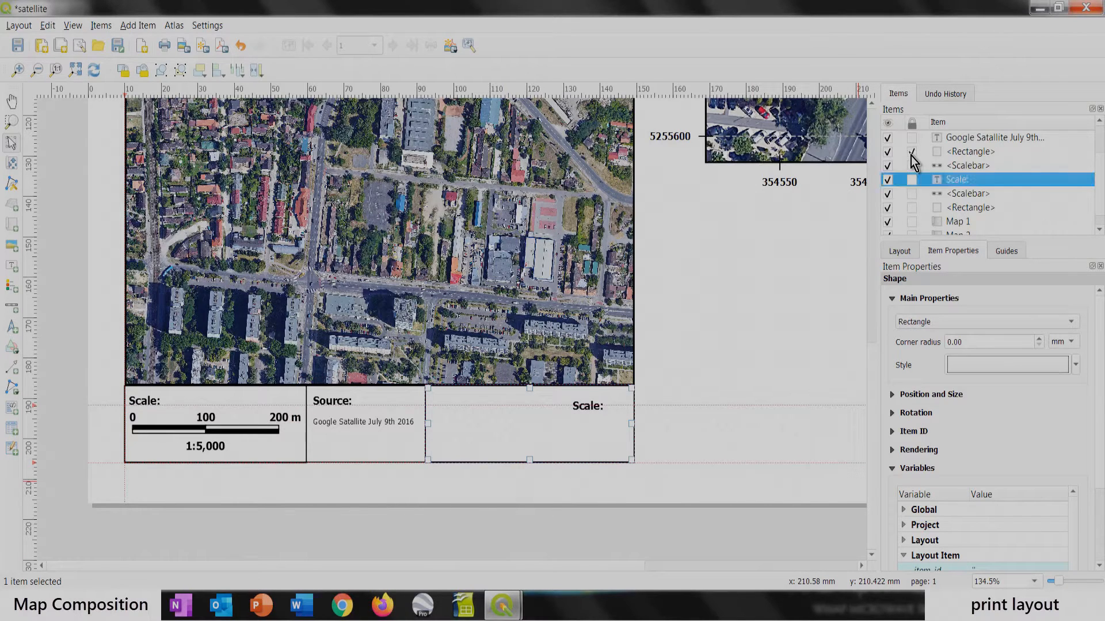
{"action": "left_click", "coordinate": [912, 208]}
{"action": "left_click", "coordinate": [585, 423]}
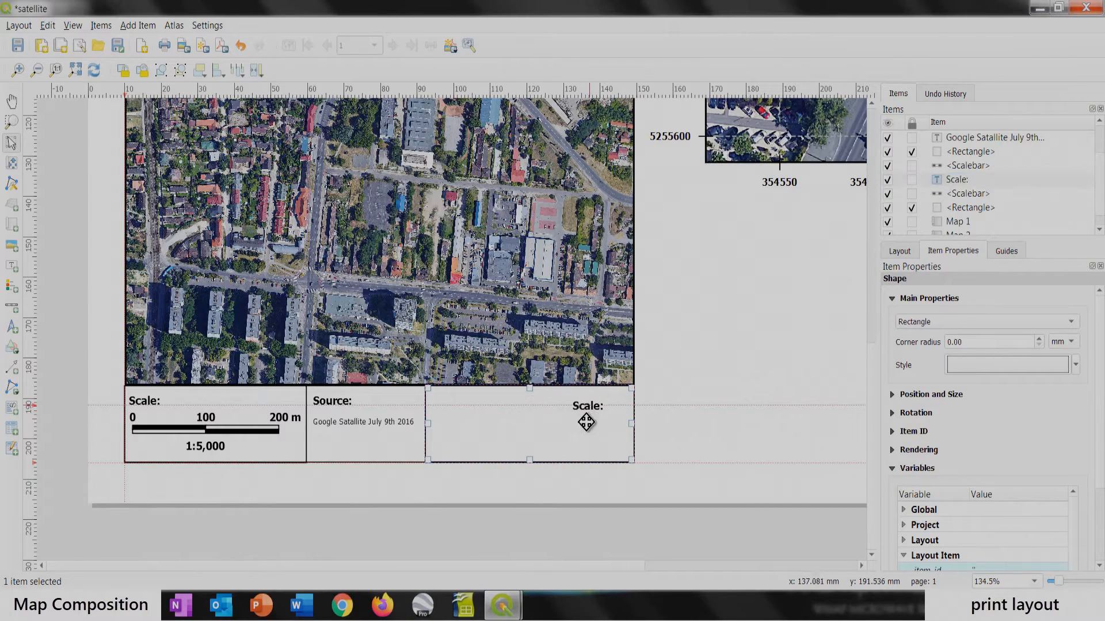
{"action": "left_click", "coordinate": [750, 391]}
{"action": "left_click", "coordinate": [586, 407]}
{"action": "scroll", "coordinate": [972, 185], "scroll_direction": "down", "scroll_amount": 1}
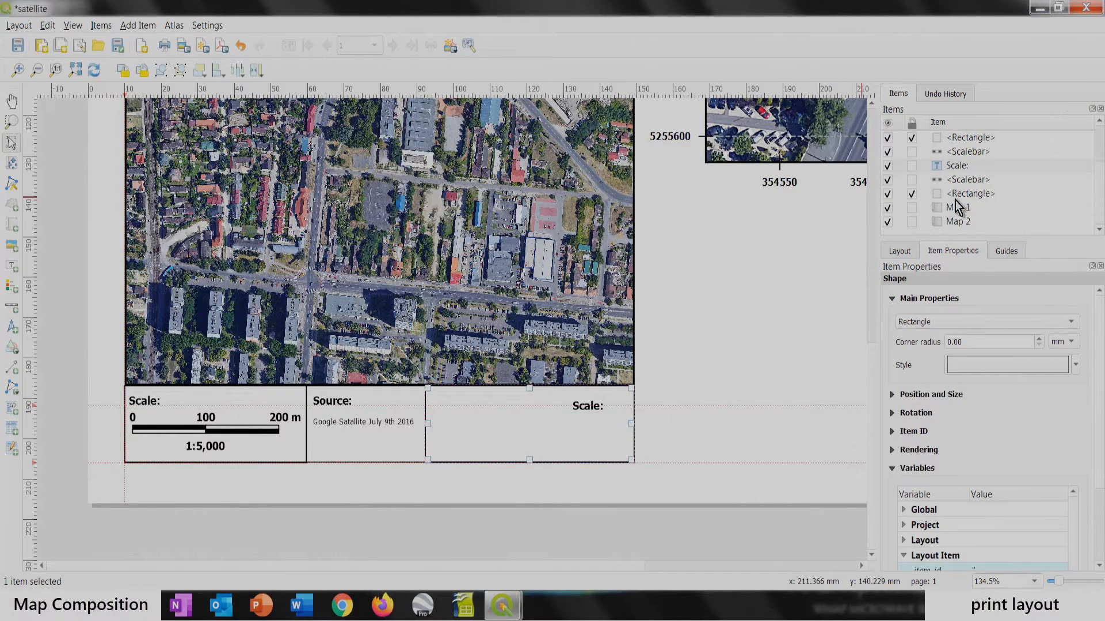
{"action": "scroll", "coordinate": [937, 192], "scroll_direction": "up", "scroll_amount": 1}
{"action": "scroll", "coordinate": [951, 207], "scroll_direction": "up", "scroll_amount": 1}
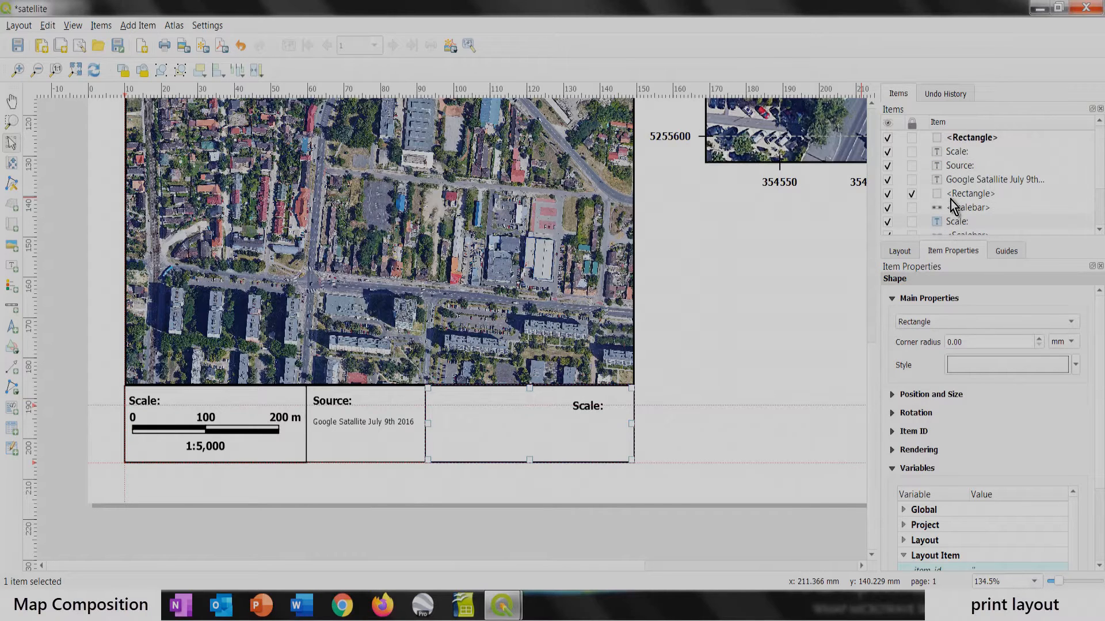
{"action": "left_click", "coordinate": [913, 139]}
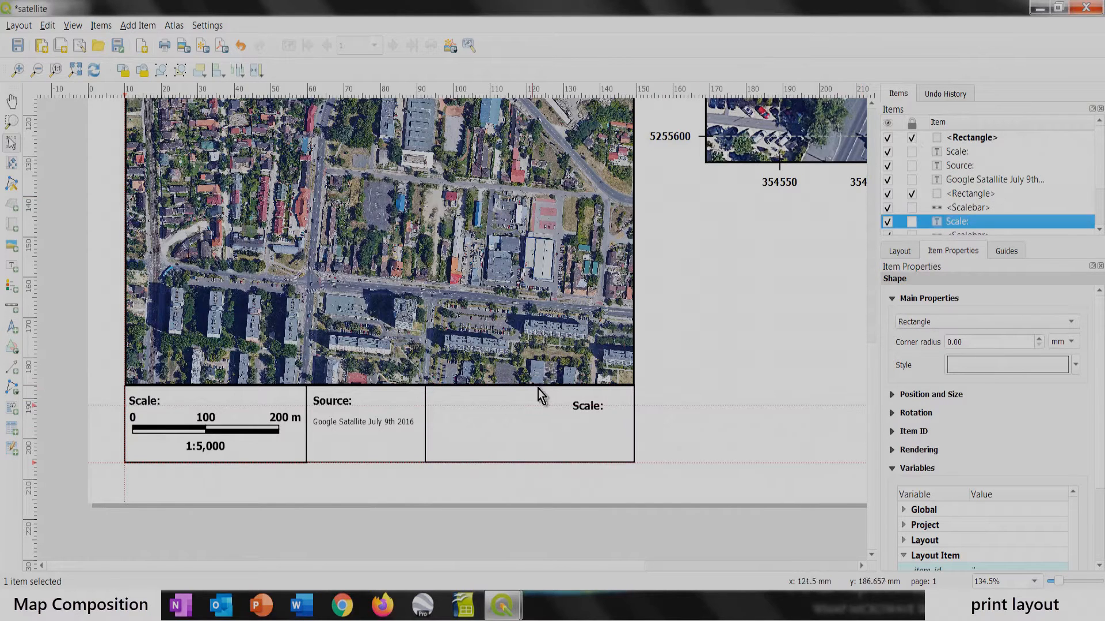
Step: Move the copied "Scale:" label to the empty box's inner upper corner and change its text to "Notes:"
{"action": "left_click_drag", "start_coordinate": [582, 407], "coordinate": [454, 410]}
{"action": "scroll", "coordinate": [439, 403], "scroll_direction": "up", "scroll_amount": 2}
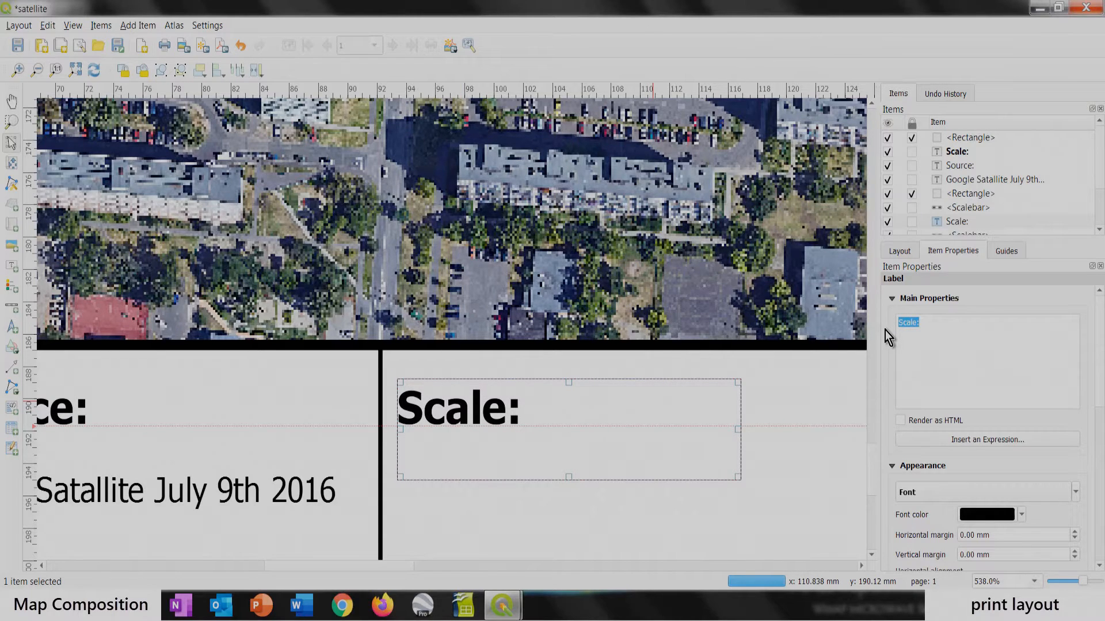
{"action": "type", "text": "Notes:"}
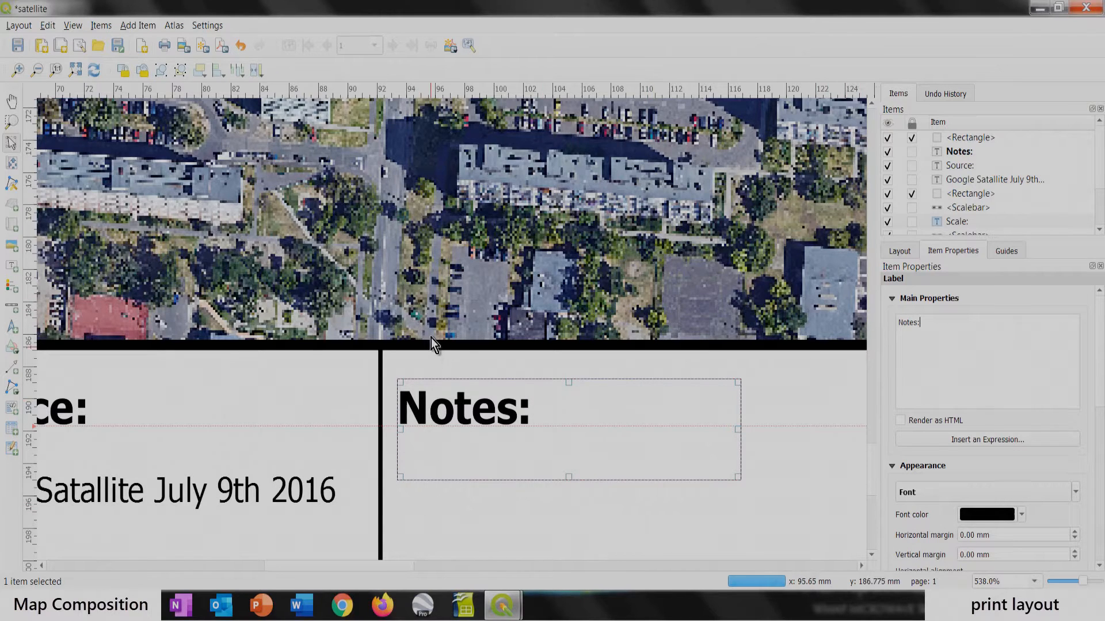
{"action": "scroll", "coordinate": [431, 334], "scroll_direction": "down", "scroll_amount": 1}
{"action": "scroll", "coordinate": [439, 285], "scroll_direction": "down", "scroll_amount": 1}
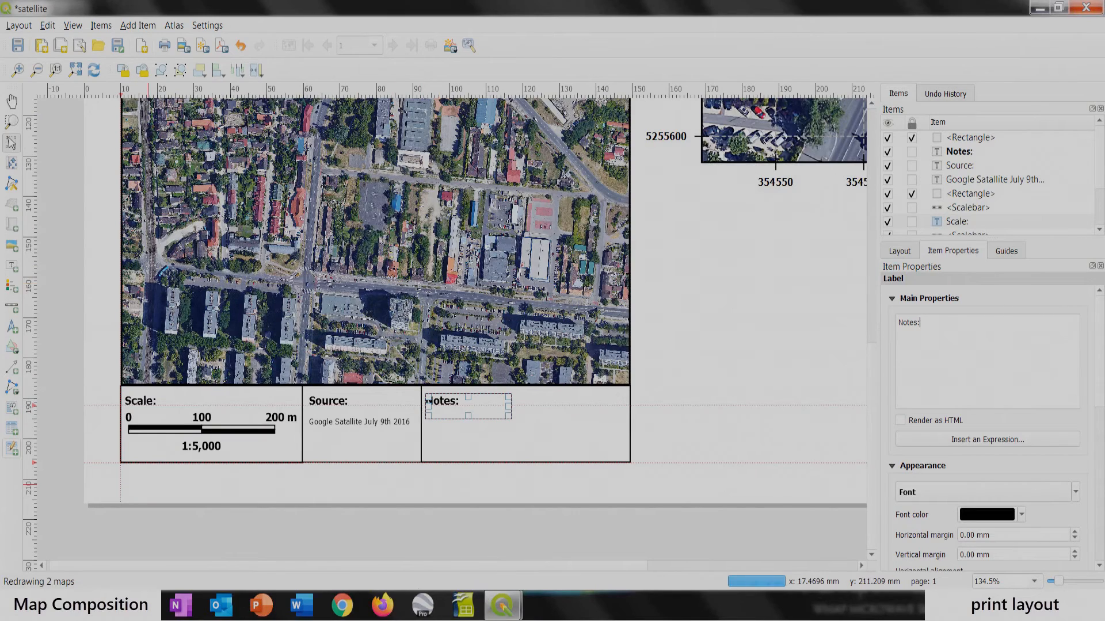
Step: Switch to Google Earth Pro, zoom to the "gas station" placemark and hide its marker
{"action": "left_click", "coordinate": [422, 604]}
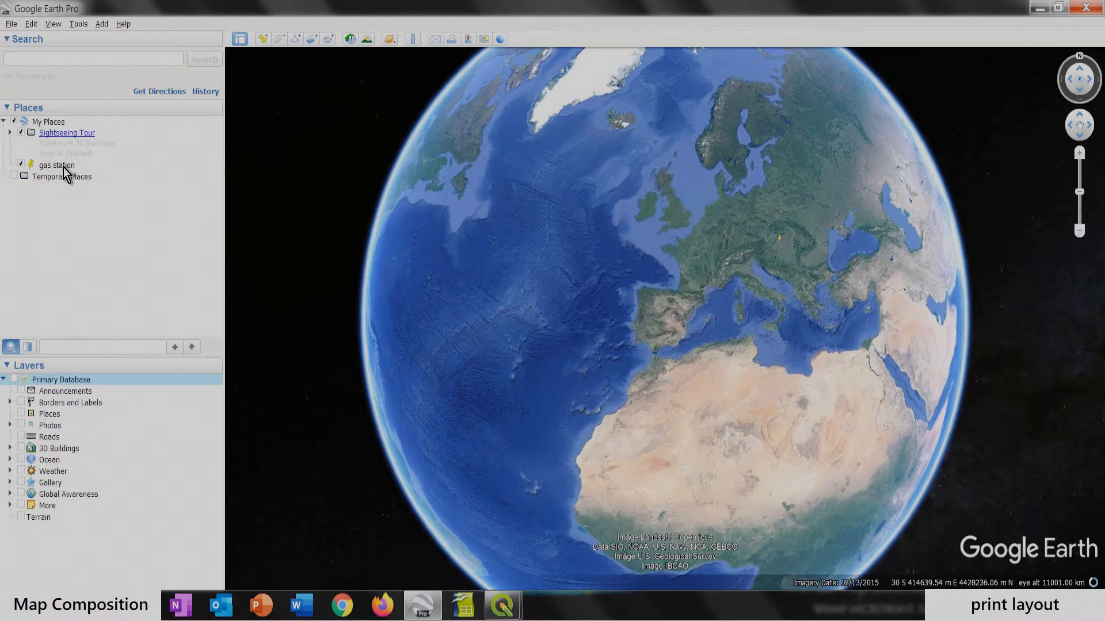
{"action": "double_click", "coordinate": [64, 167]}
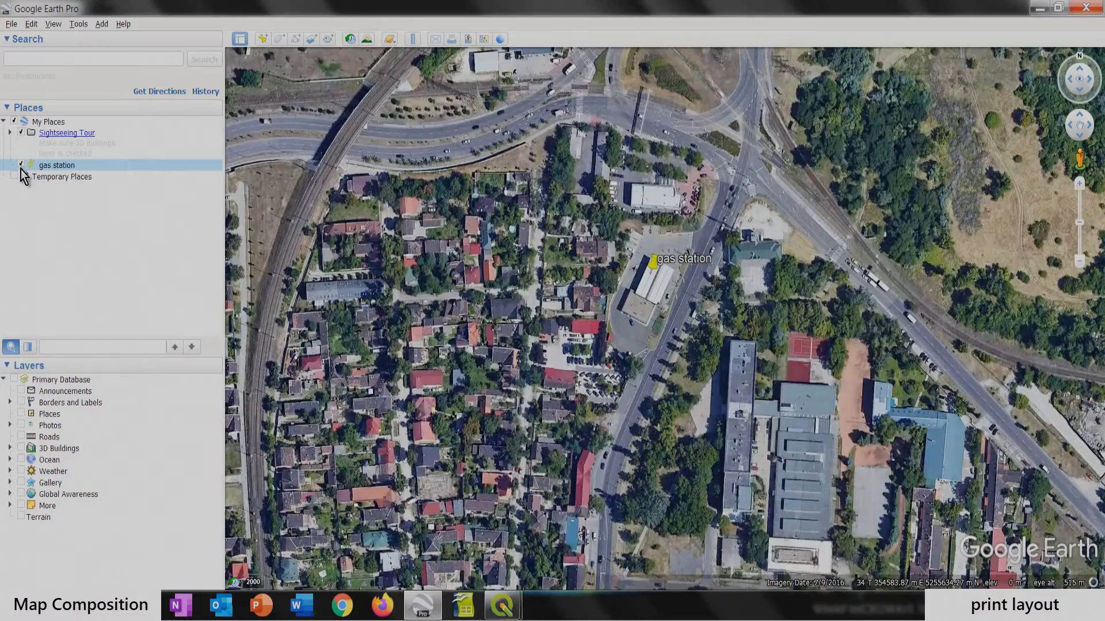
{"action": "left_click", "coordinate": [21, 166]}
{"action": "scroll", "coordinate": [679, 277], "scroll_direction": "up", "scroll_amount": 2}
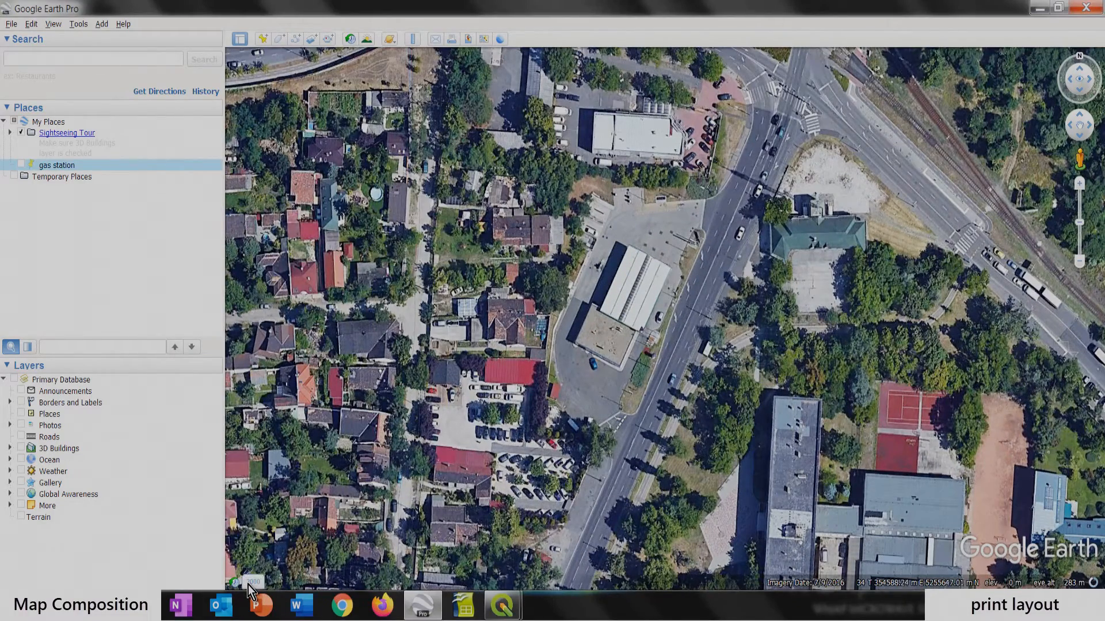
Step: Show the historical imagery of the gas station and browse the timeline from 2000 through 10/12/2005 to 6/8/2014
{"action": "left_click", "coordinate": [251, 584]}
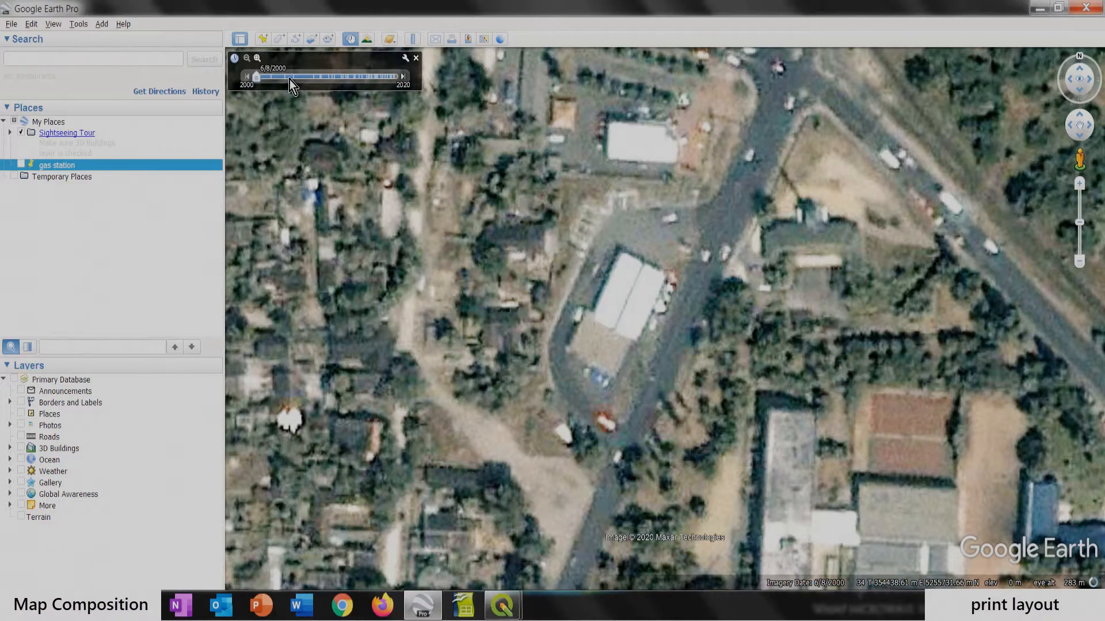
{"action": "left_click_drag", "start_coordinate": [295, 77], "coordinate": [296, 77]}
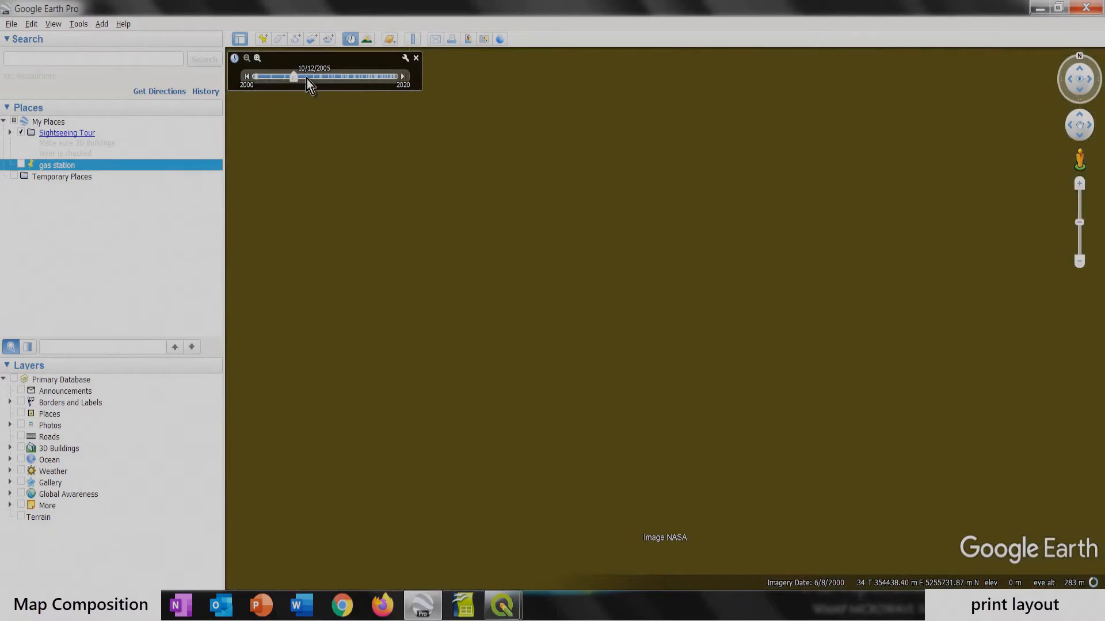
{"action": "left_click", "coordinate": [356, 76]}
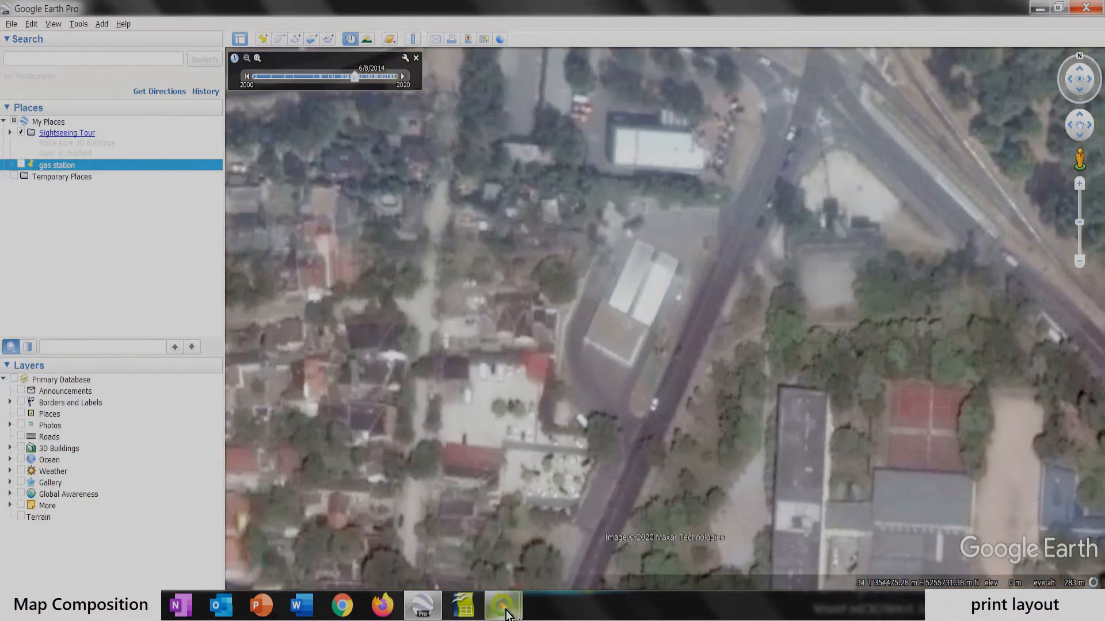
Step: Switch to the QGIS gas station project window and close the Layout Manager to view the satellite image
{"action": "mouse_move", "coordinate": [505, 613]}
{"action": "mouse_move", "coordinate": [578, 538]}
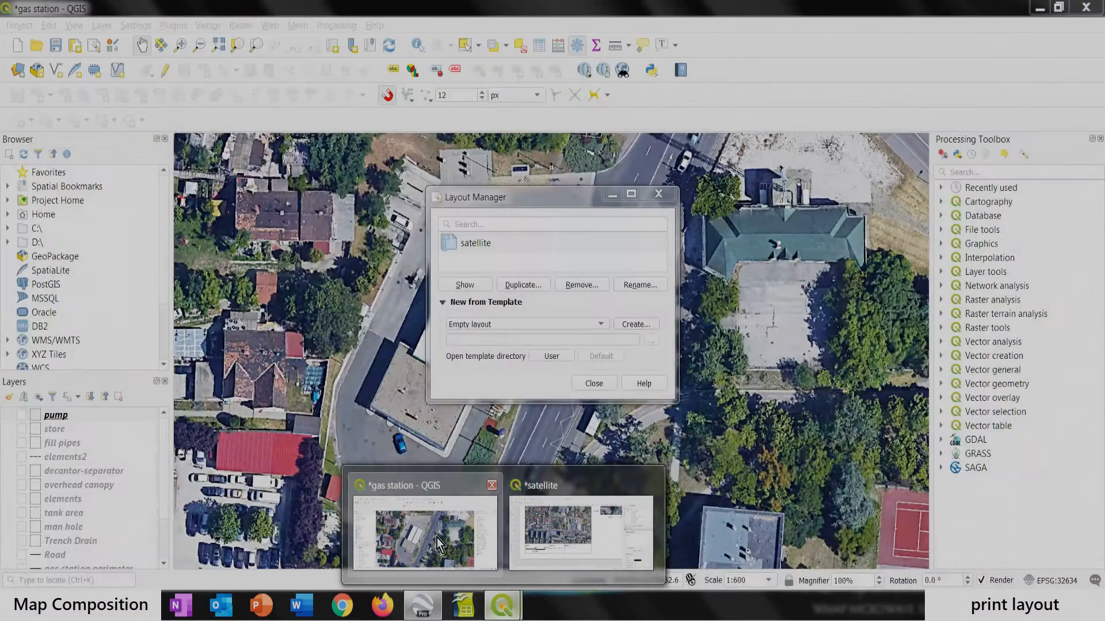
{"action": "left_click", "coordinate": [439, 544]}
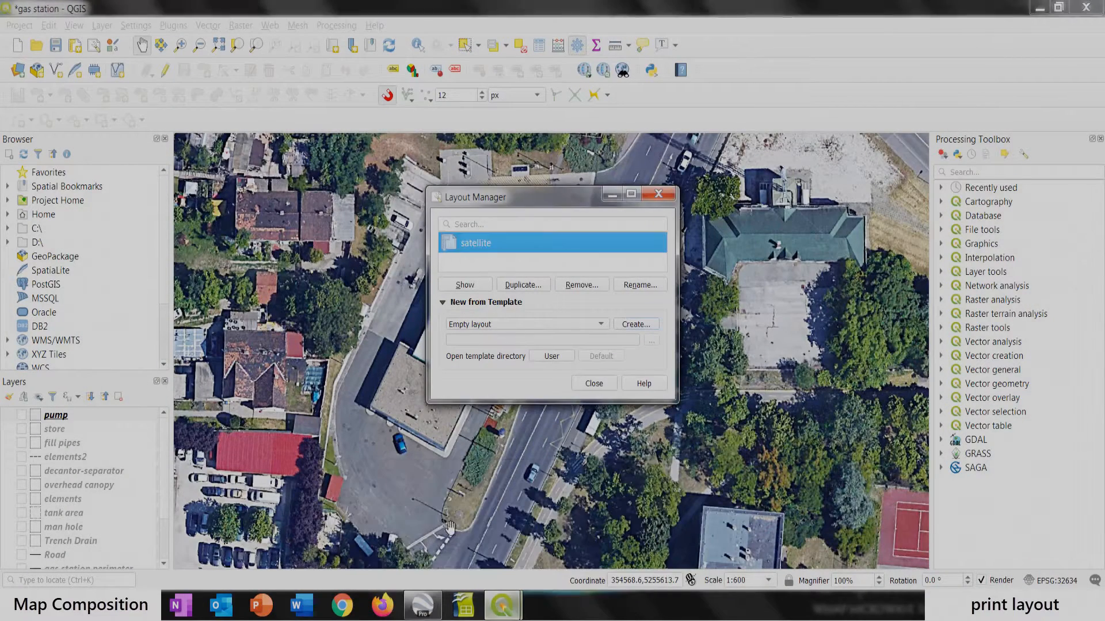
{"action": "left_click", "coordinate": [594, 383]}
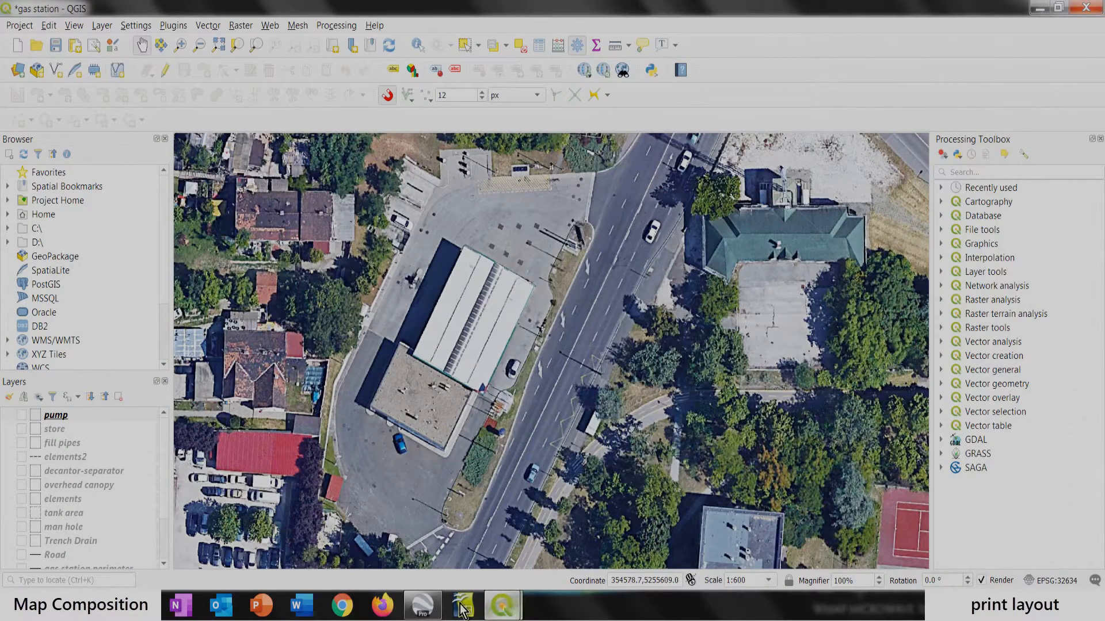
Step: Return to Google Earth Pro and step the historical imagery to 7/9/2016 to compare it with the project's satellite image
{"action": "left_click", "coordinate": [438, 610]}
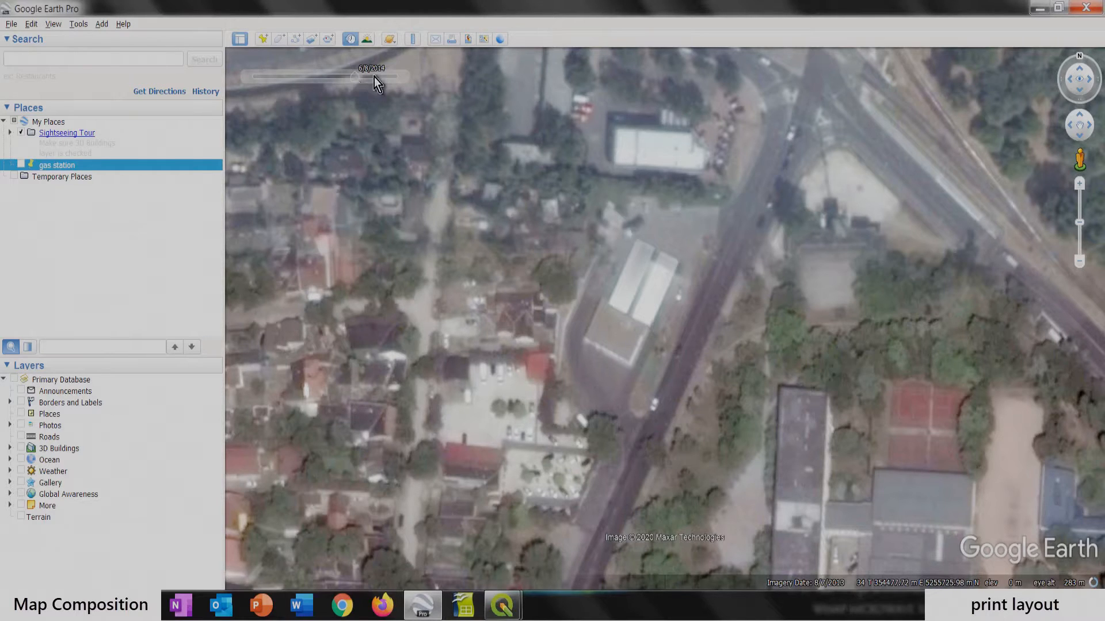
{"action": "mouse_move", "coordinate": [403, 82]}
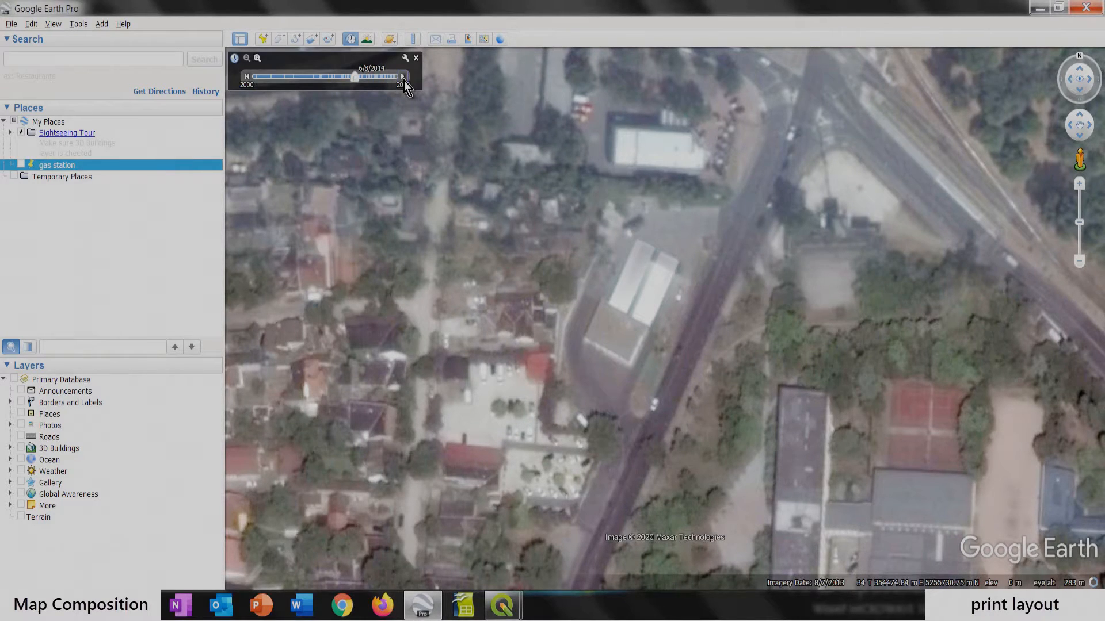
{"action": "left_click", "coordinate": [404, 79]}
{"action": "left_click", "coordinate": [248, 76]}
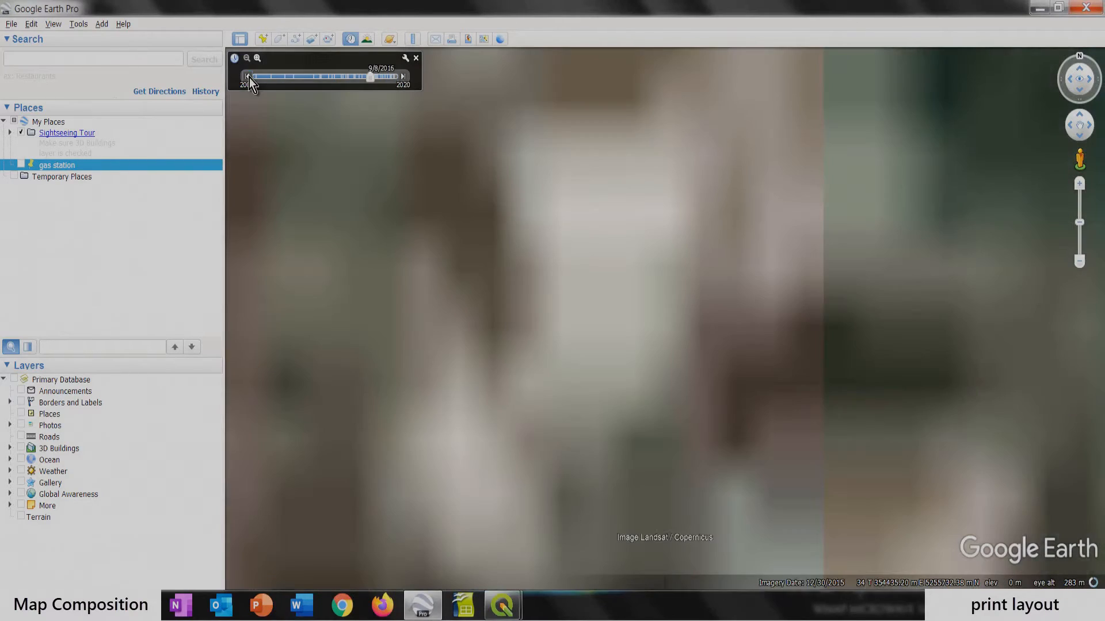
{"action": "left_click", "coordinate": [248, 77]}
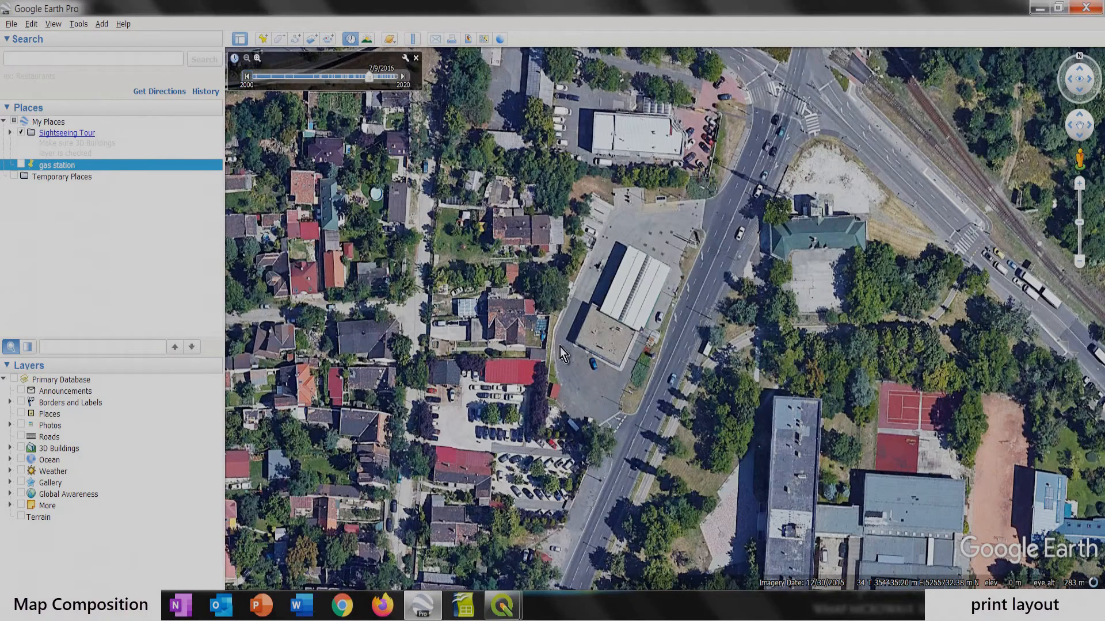
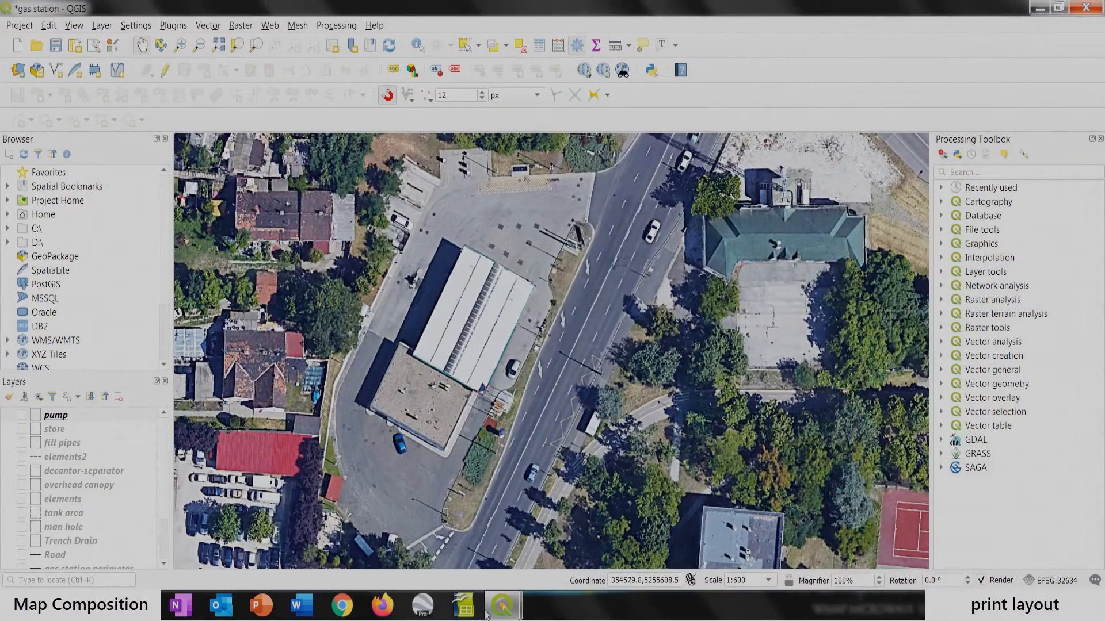
Step: Switch back to the "satellite" layout in QGIS and save the project
{"action": "mouse_move", "coordinate": [521, 613]}
{"action": "left_click", "coordinate": [561, 533]}
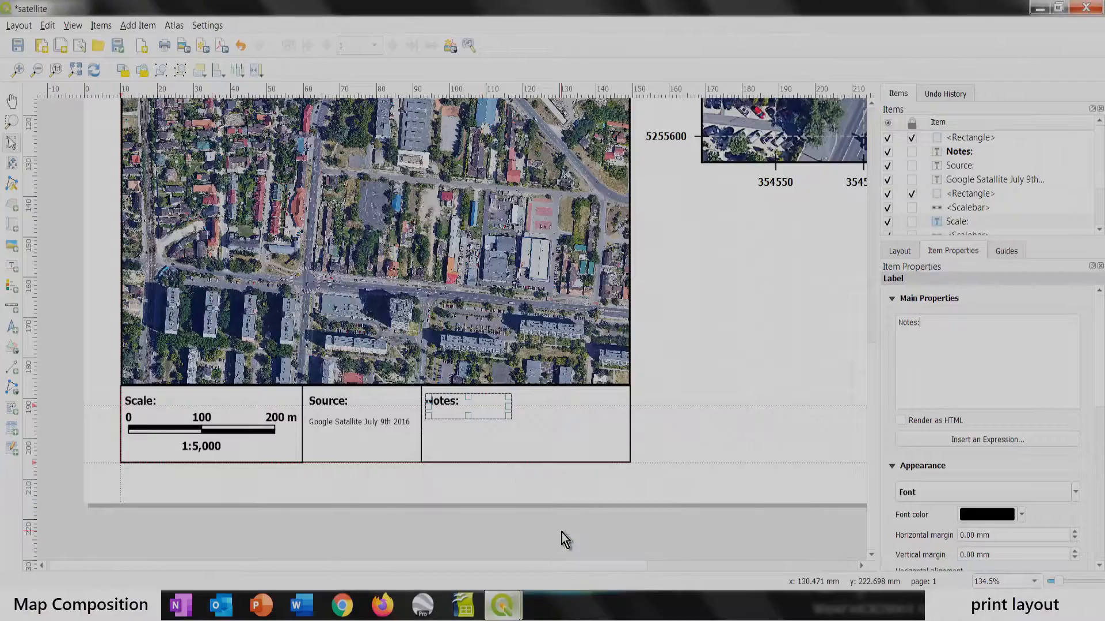
{"action": "left_click", "coordinate": [18, 46]}
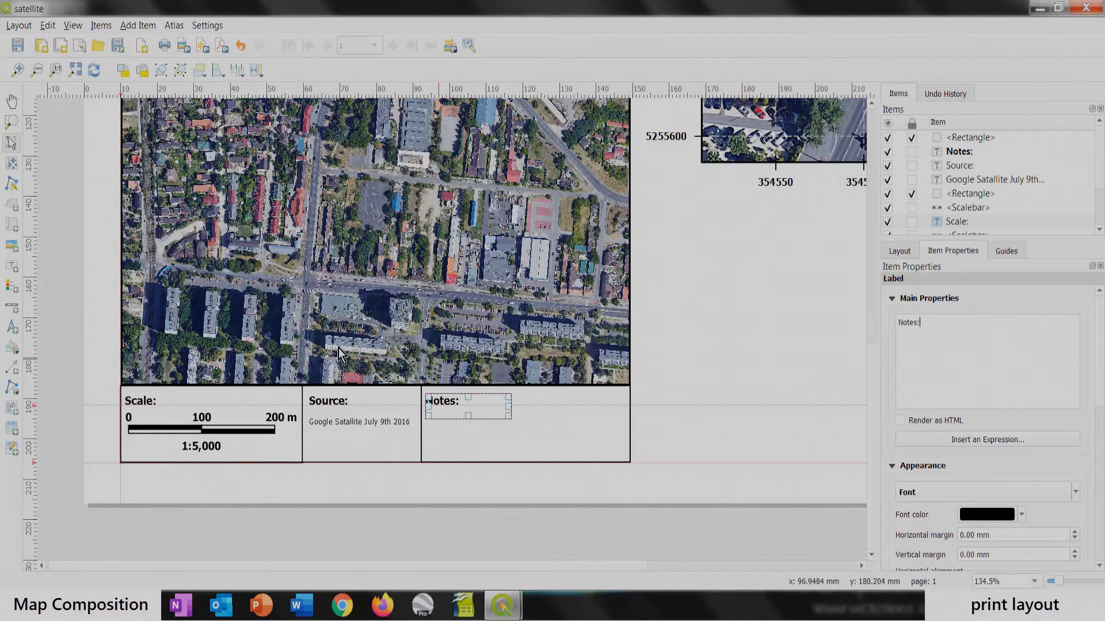
Step: Refresh the layout and examine the satellite imagery's detail in the area map and the gas station map
{"action": "scroll", "coordinate": [360, 277], "scroll_direction": "up", "scroll_amount": 1}
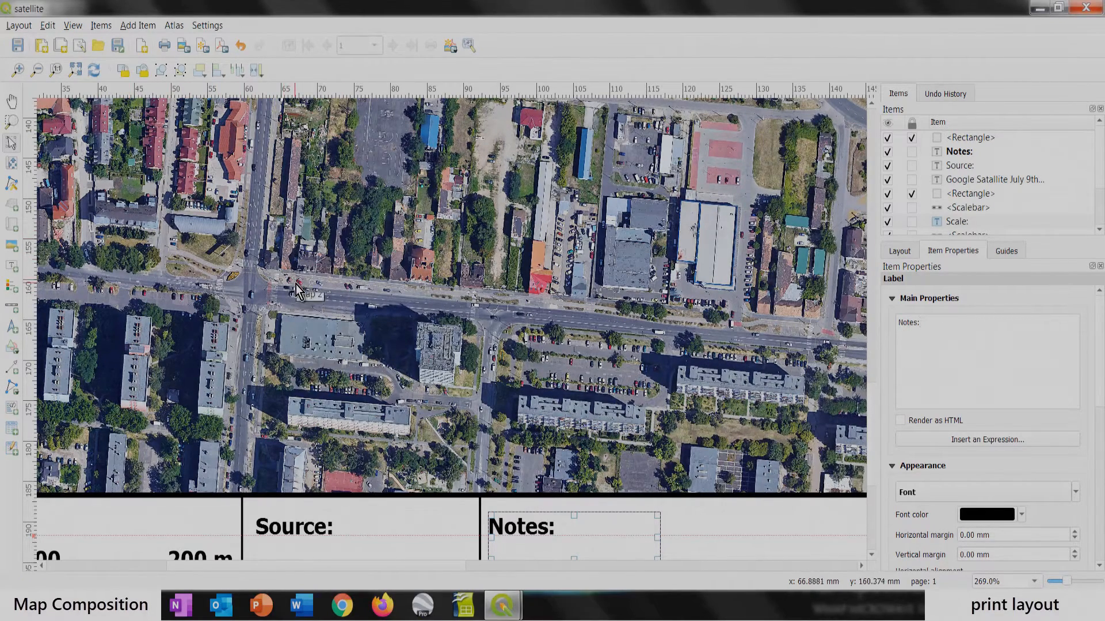
{"action": "scroll", "coordinate": [298, 289], "scroll_direction": "down", "scroll_amount": 1}
{"action": "left_click", "coordinate": [94, 70]}
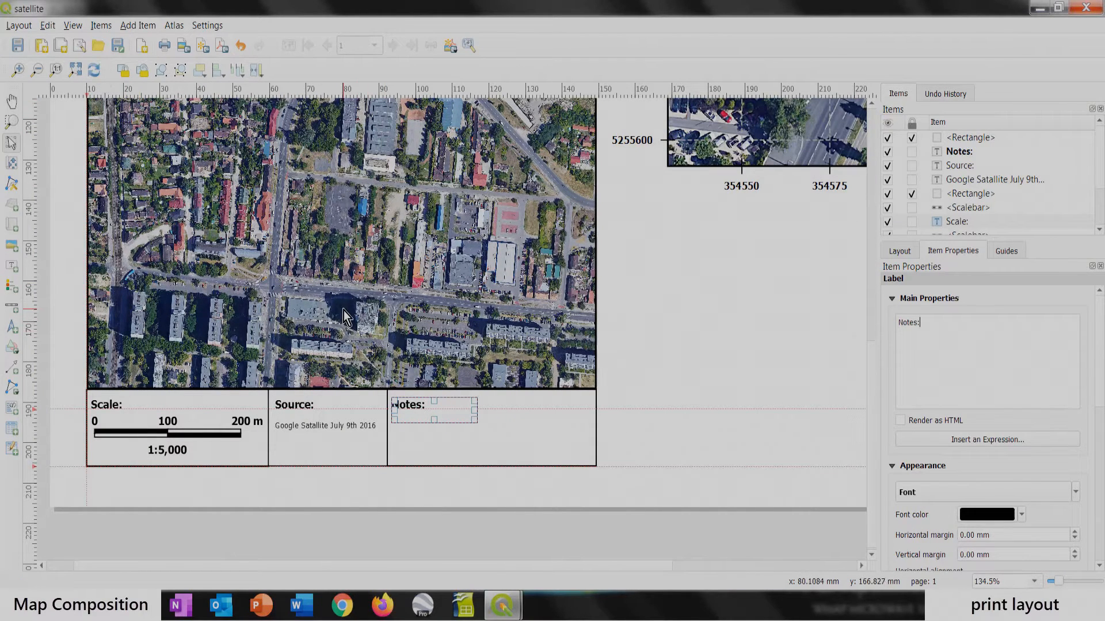
{"action": "scroll", "coordinate": [253, 284], "scroll_direction": "up", "scroll_amount": 1}
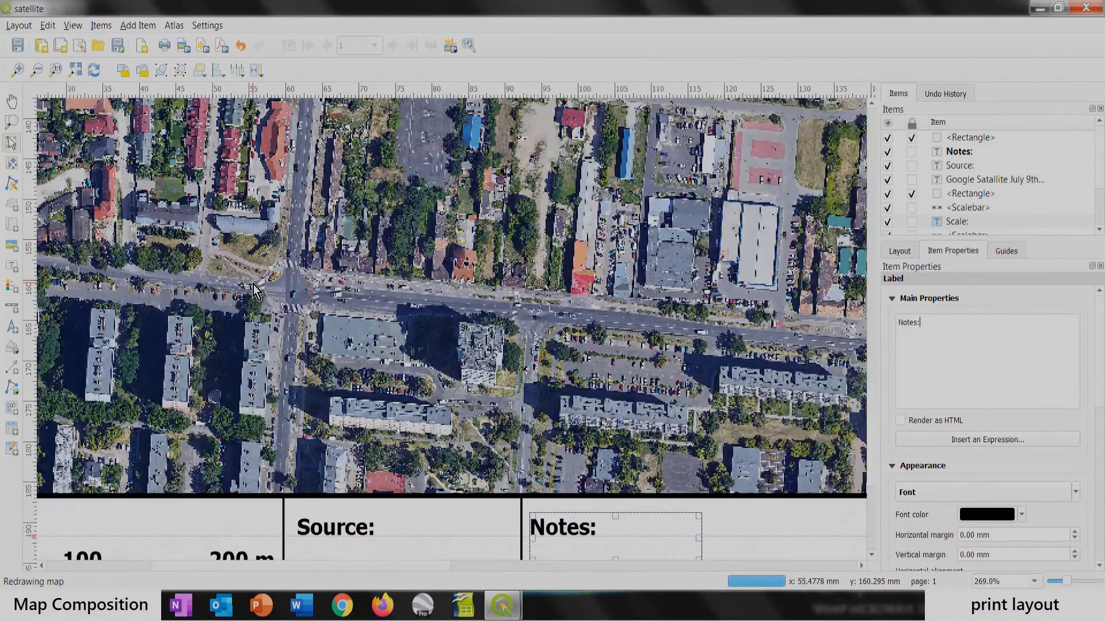
{"action": "scroll", "coordinate": [253, 284], "scroll_direction": "up", "scroll_amount": 1}
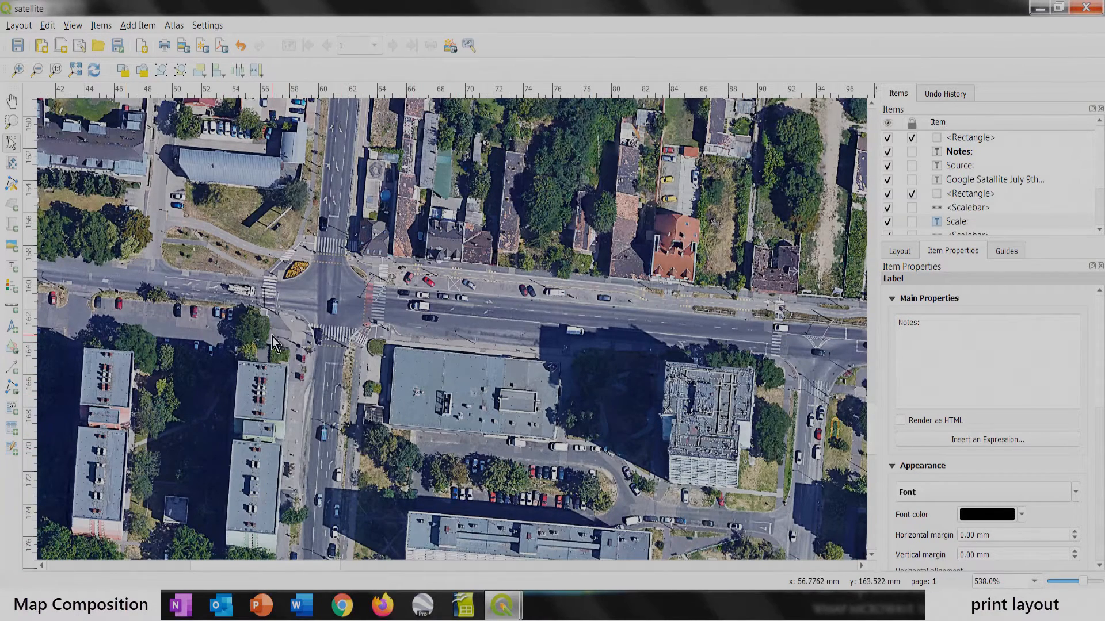
{"action": "scroll", "coordinate": [272, 337], "scroll_direction": "down", "scroll_amount": 2}
{"action": "scroll", "coordinate": [273, 333], "scroll_direction": "down", "scroll_amount": 1}
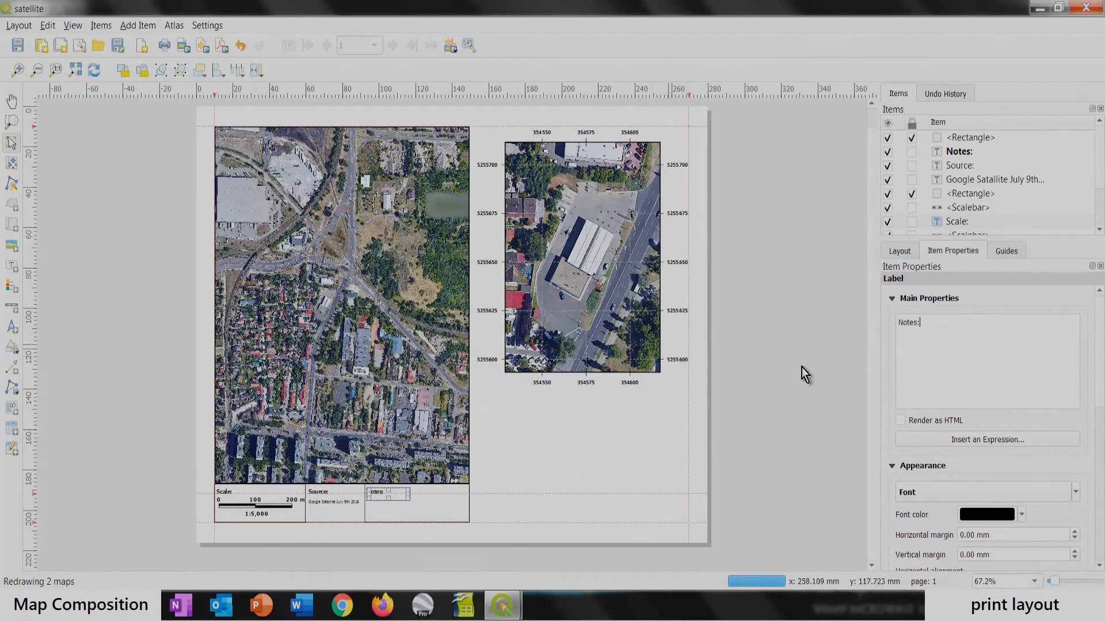
{"action": "scroll", "coordinate": [690, 369], "scroll_direction": "up", "scroll_amount": 1}
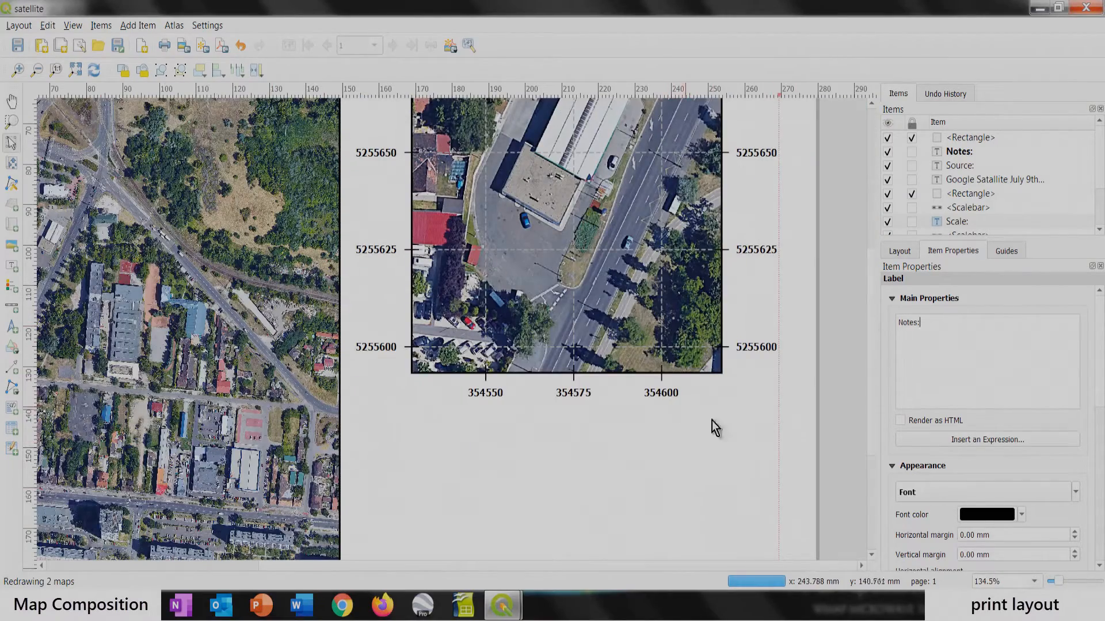
{"action": "scroll", "coordinate": [432, 258], "scroll_direction": "down", "scroll_amount": 1}
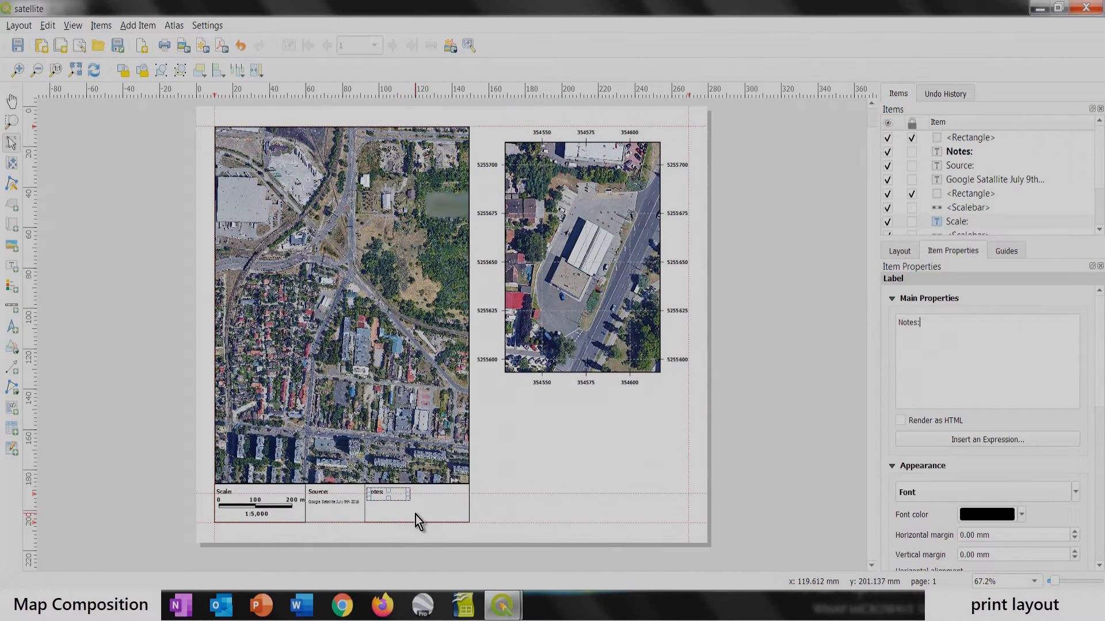
Step: Unlock and select the long rectangle that frames the scale, source and notes boxes below the area map
{"action": "left_click", "coordinate": [414, 521]}
{"action": "left_click", "coordinate": [891, 194]}
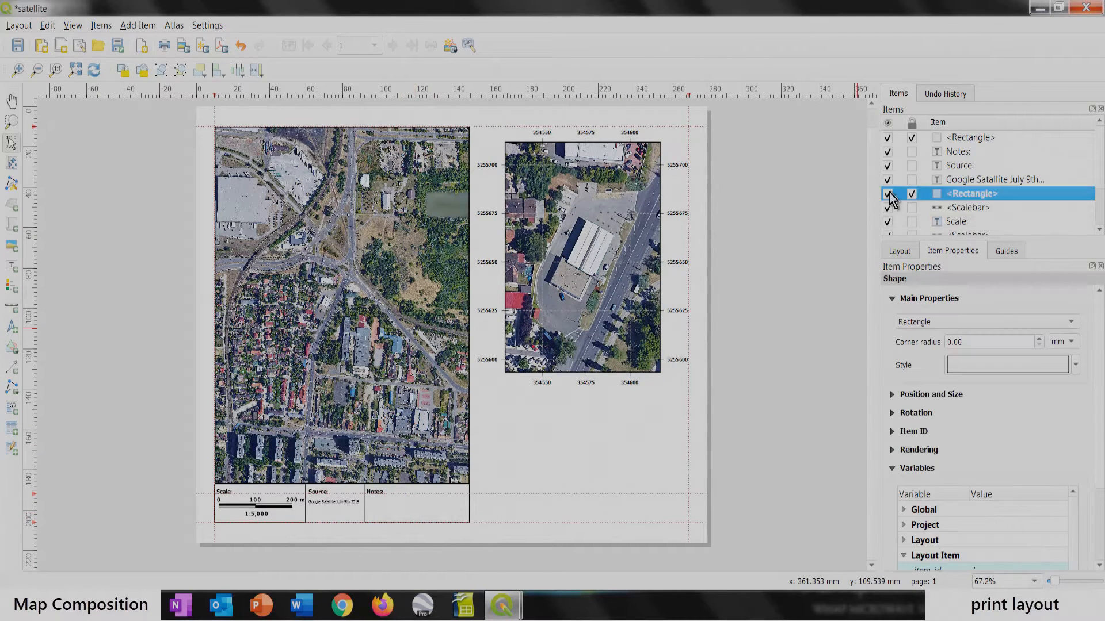
{"action": "scroll", "coordinate": [890, 198], "scroll_direction": "down", "scroll_amount": 2}
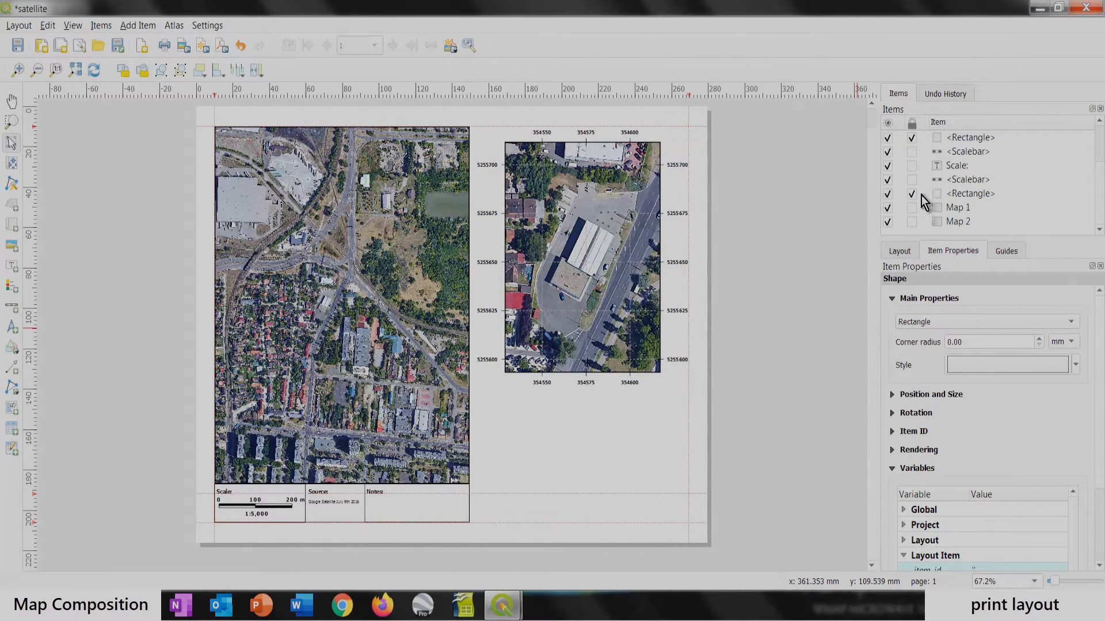
{"action": "left_click", "coordinate": [911, 194]}
{"action": "left_click", "coordinate": [951, 194]}
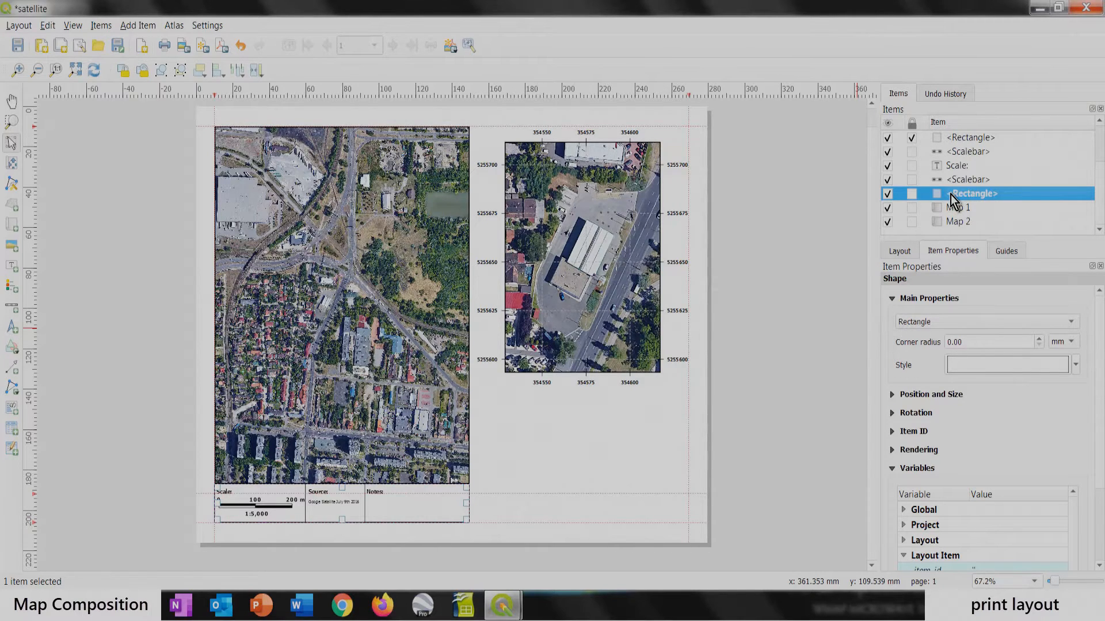
Step: Paste a copy of the long rectangle below the gas station map and fit its right edge to the right margin guide
{"action": "key", "text": "ctrl+v"}
{"action": "key", "text": "ctrl+minus"}
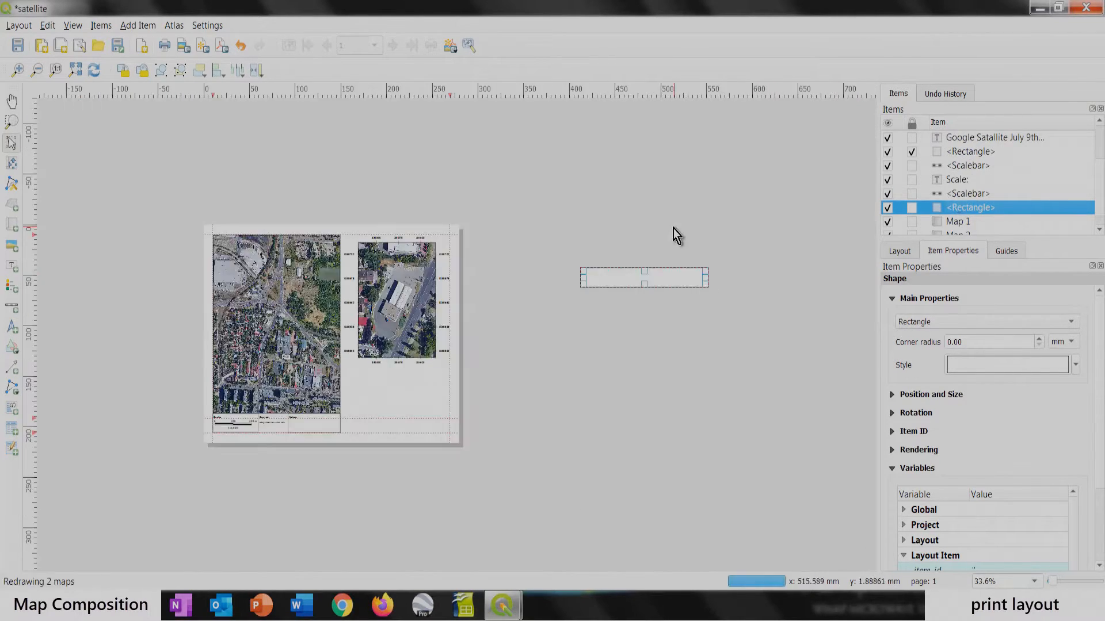
{"action": "key", "text": "ctrl+plus"}
{"action": "left_click_drag", "start_coordinate": [664, 239], "coordinate": [199, 434]}
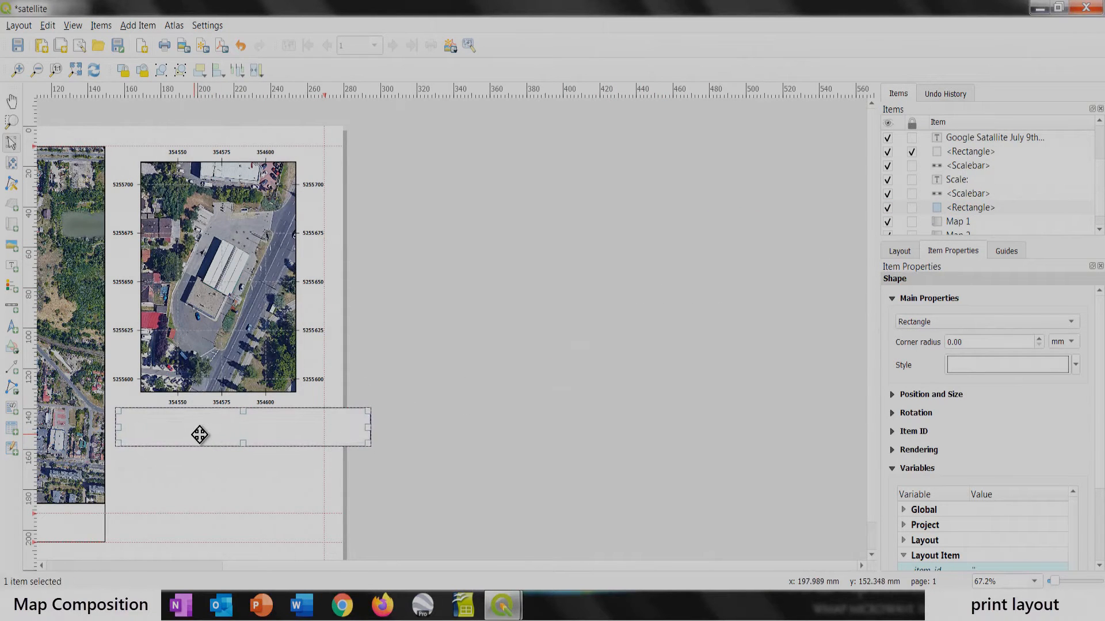
{"action": "scroll", "coordinate": [199, 434], "scroll_direction": "up", "scroll_amount": 1}
{"action": "left_click_drag", "start_coordinate": [543, 420], "coordinate": [458, 420]}
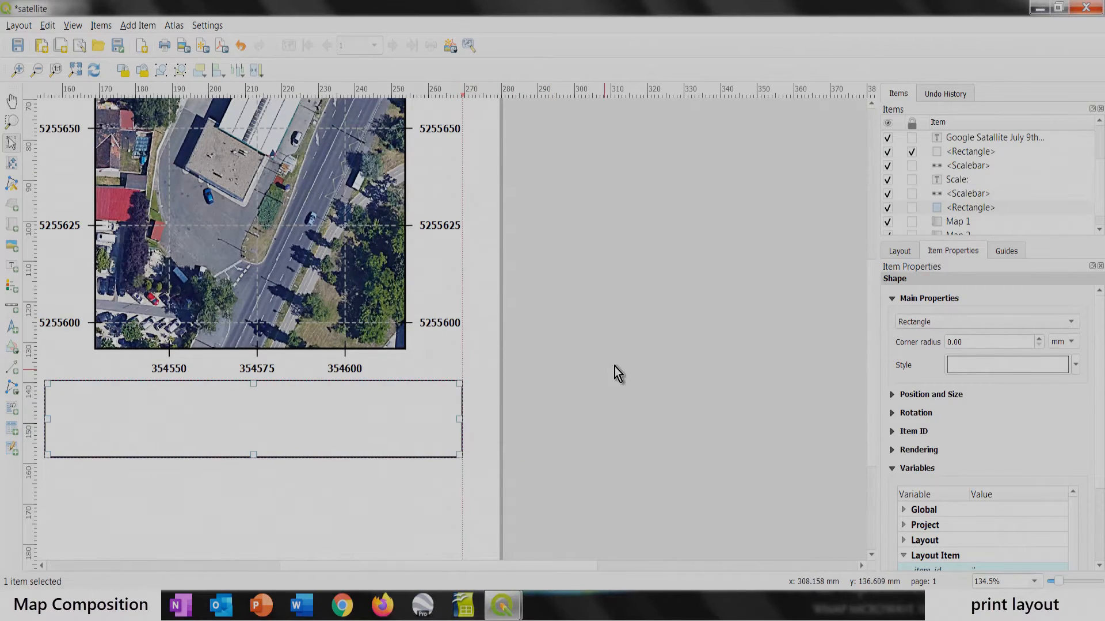
Step: Shift the vertical guide to the left end of the gas station map's coordinate labels and extend the new rectangle's left edge to it
{"action": "scroll", "coordinate": [615, 367], "scroll_direction": "down", "scroll_amount": 1}
{"action": "scroll", "coordinate": [345, 364], "scroll_direction": "up", "scroll_amount": 1}
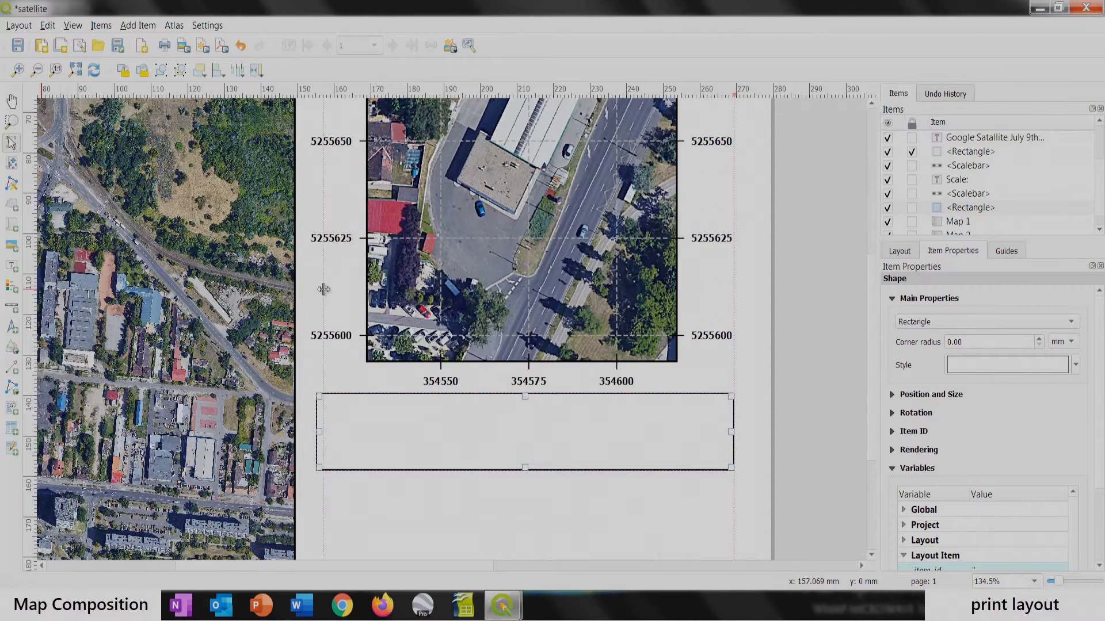
{"action": "left_click_drag", "start_coordinate": [324, 289], "coordinate": [311, 289]}
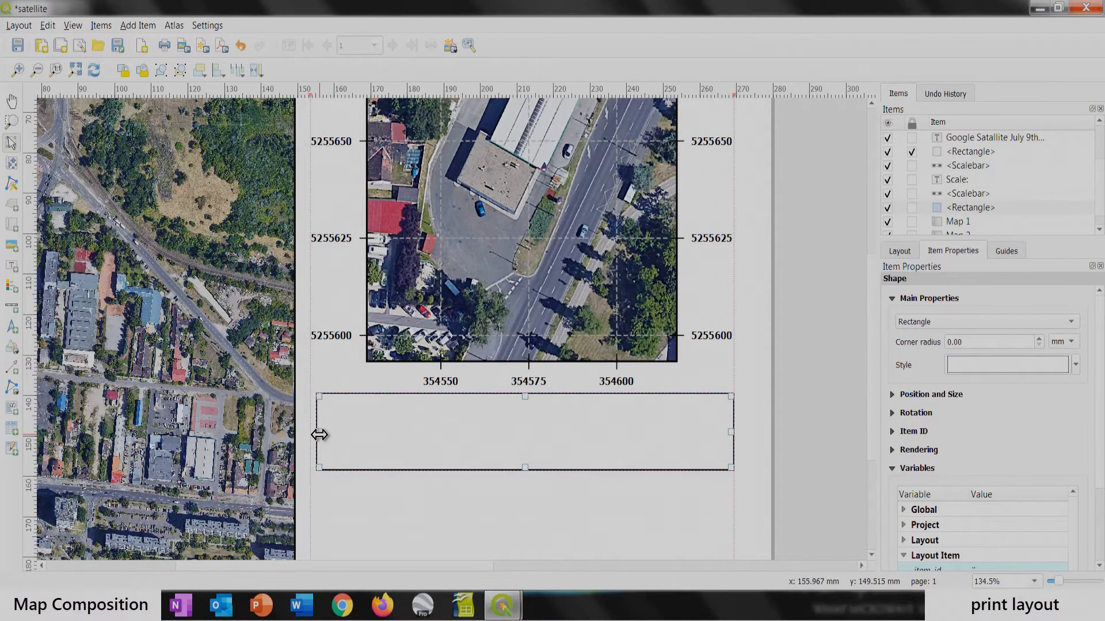
{"action": "left_click_drag", "start_coordinate": [319, 435], "coordinate": [312, 434]}
{"action": "scroll", "coordinate": [544, 319], "scroll_direction": "down", "scroll_amount": 1}
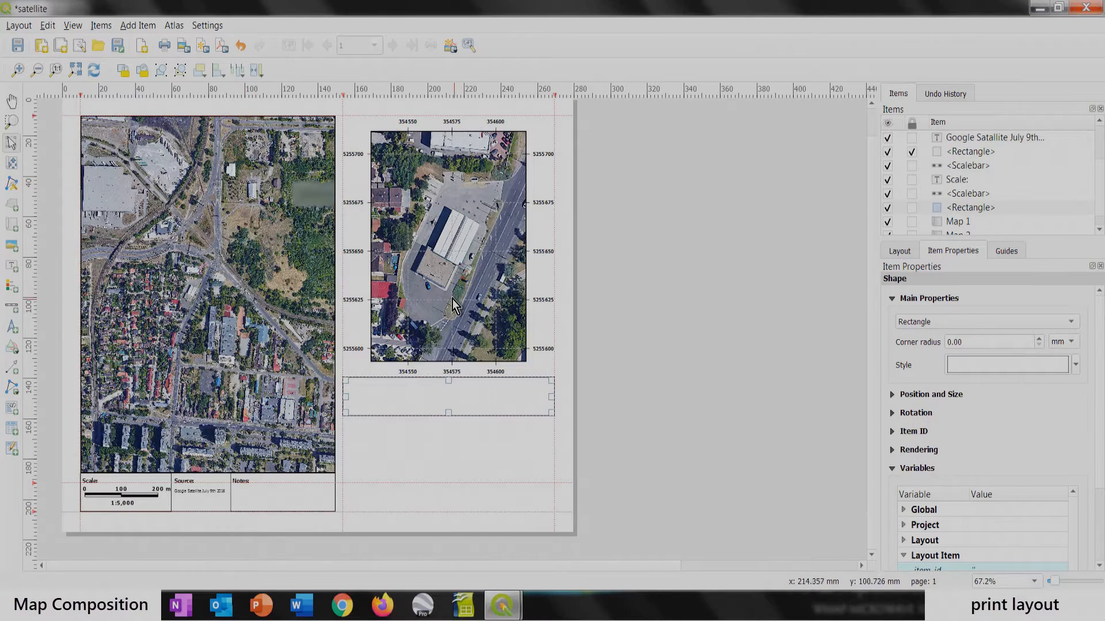
Step: Toggle the visibility of Map 1 and select it to check which map it refers to
{"action": "left_click", "coordinate": [886, 222]}
{"action": "left_click", "coordinate": [886, 222]}
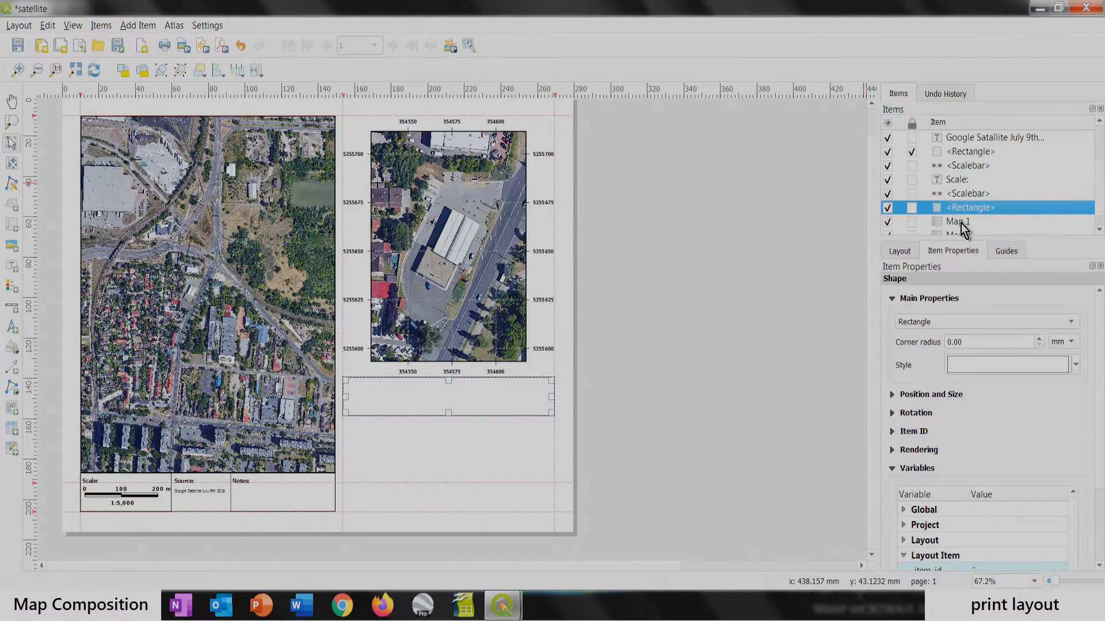
{"action": "left_click", "coordinate": [959, 222]}
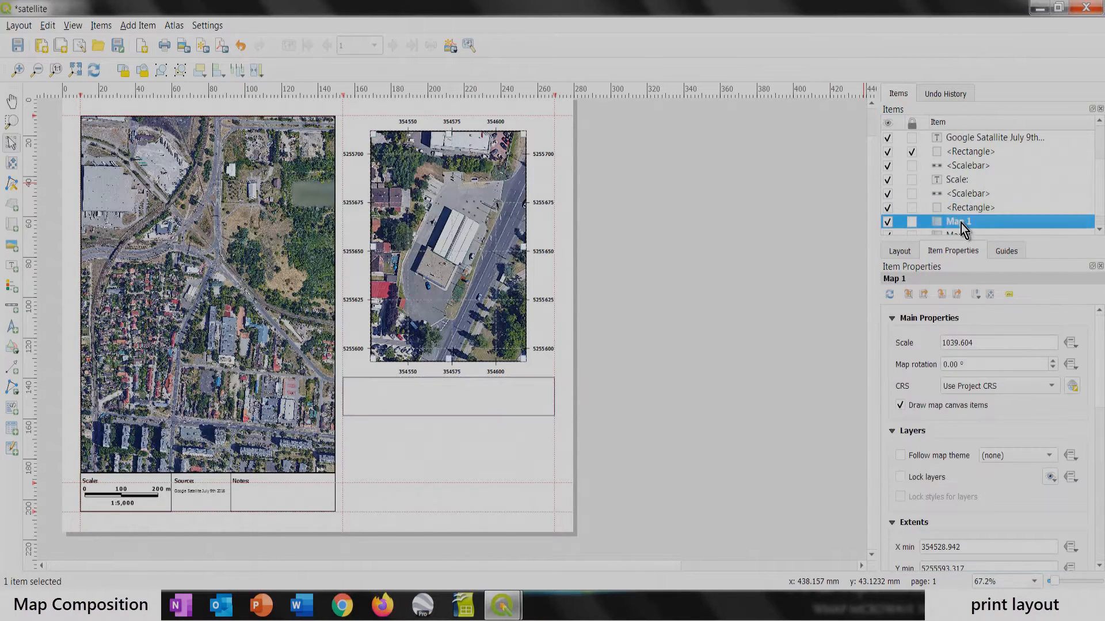
{"action": "key", "text": "ctrl+z"}
Step: Add a scale bar inside the rectangle below the gas station map, link it to Map 1 and check that map by toggling its visibility
{"action": "left_click", "coordinate": [15, 303]}
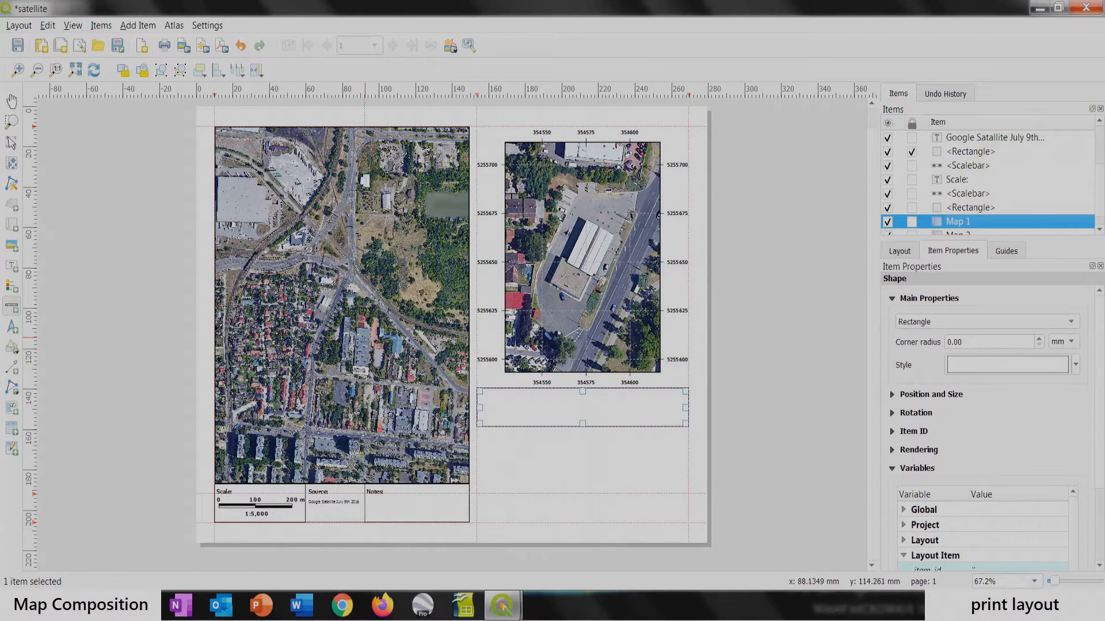
{"action": "left_click_drag", "start_coordinate": [488, 398], "coordinate": [565, 416]}
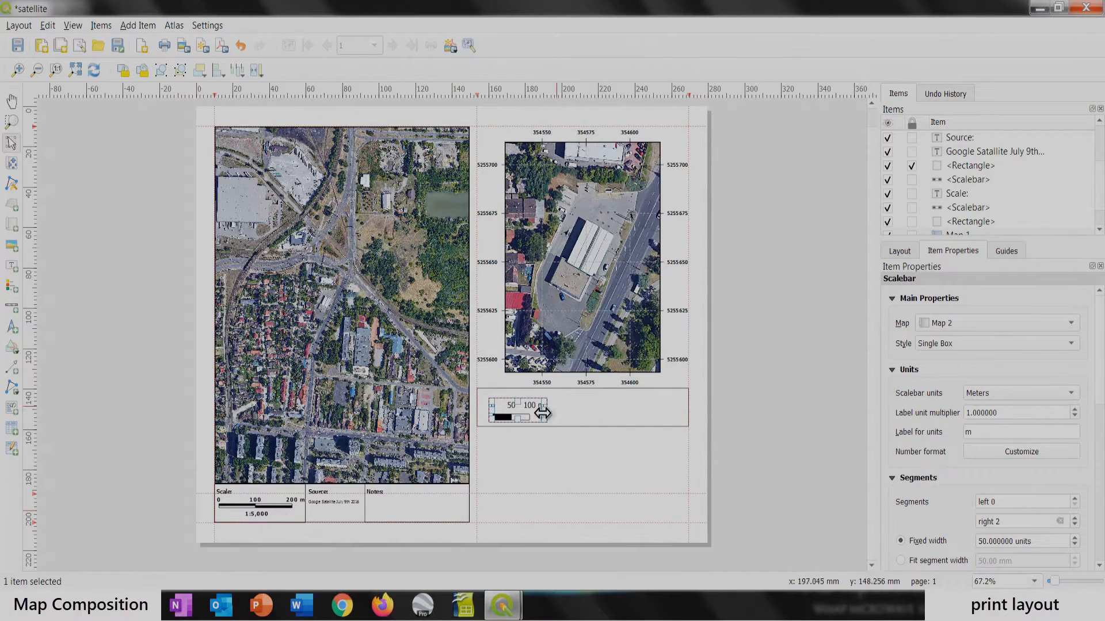
{"action": "left_click", "coordinate": [948, 322]}
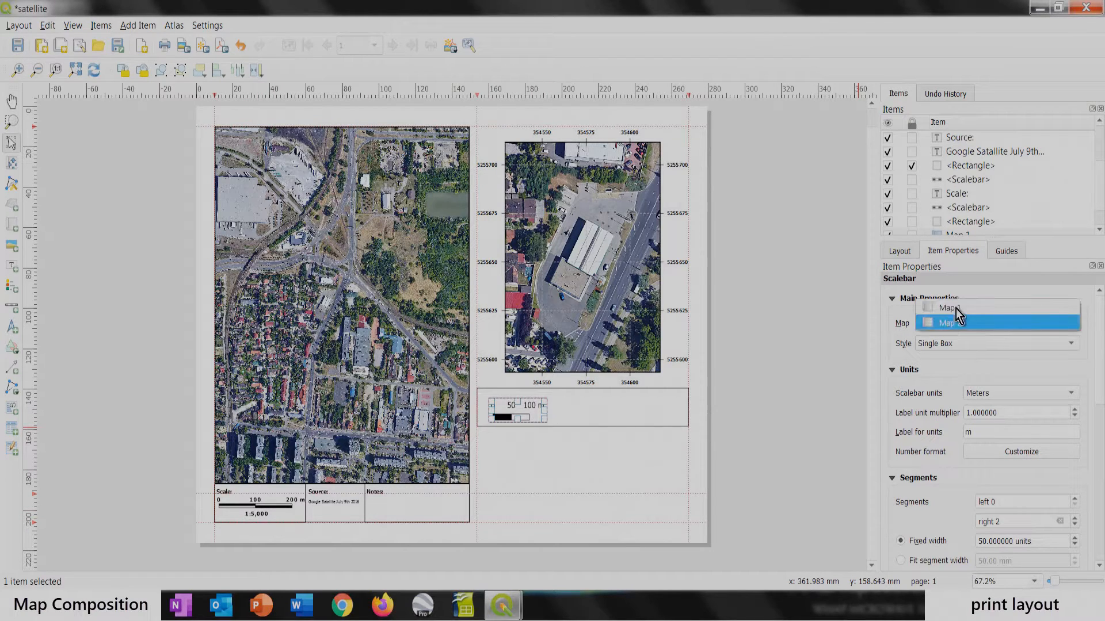
{"action": "left_click", "coordinate": [955, 308]}
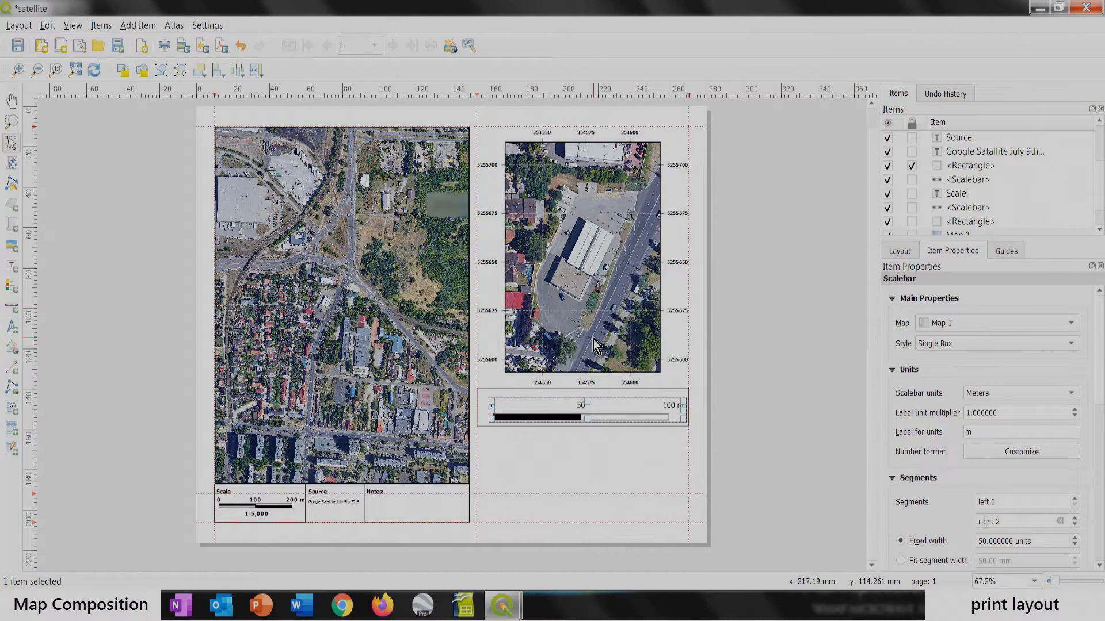
{"action": "left_click", "coordinate": [1101, 228]}
{"action": "left_click", "coordinate": [1101, 228]}
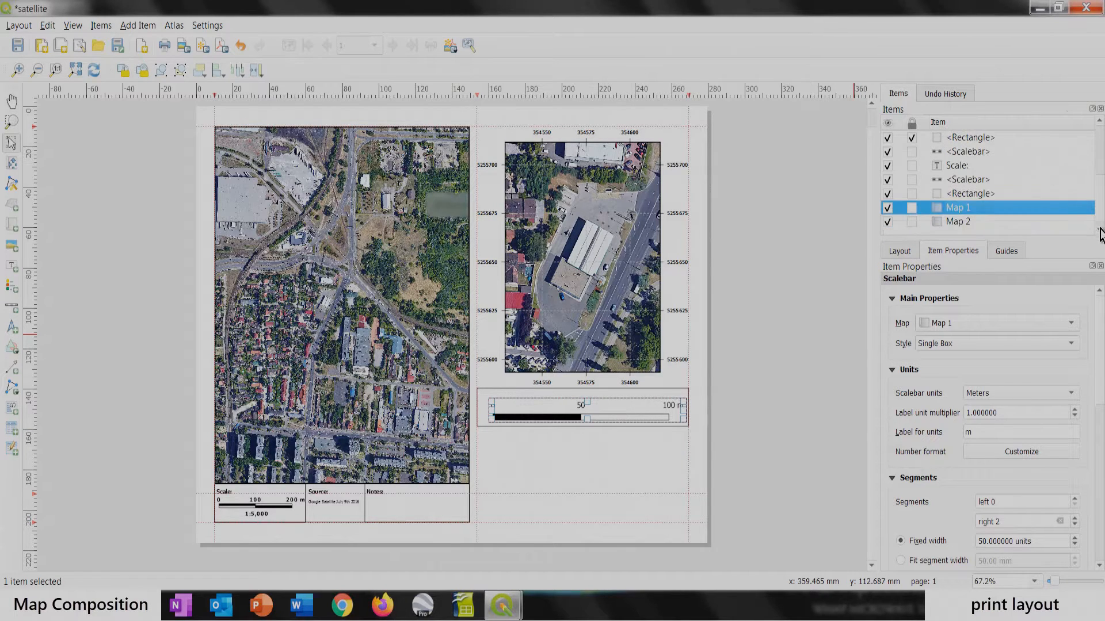
{"action": "left_click", "coordinate": [889, 207]}
{"action": "left_click", "coordinate": [889, 207]}
Step: Set the new scale bar's style to Double Box with a fixed segment width of 20 units and a height of 2 mm
{"action": "left_click", "coordinate": [948, 344]}
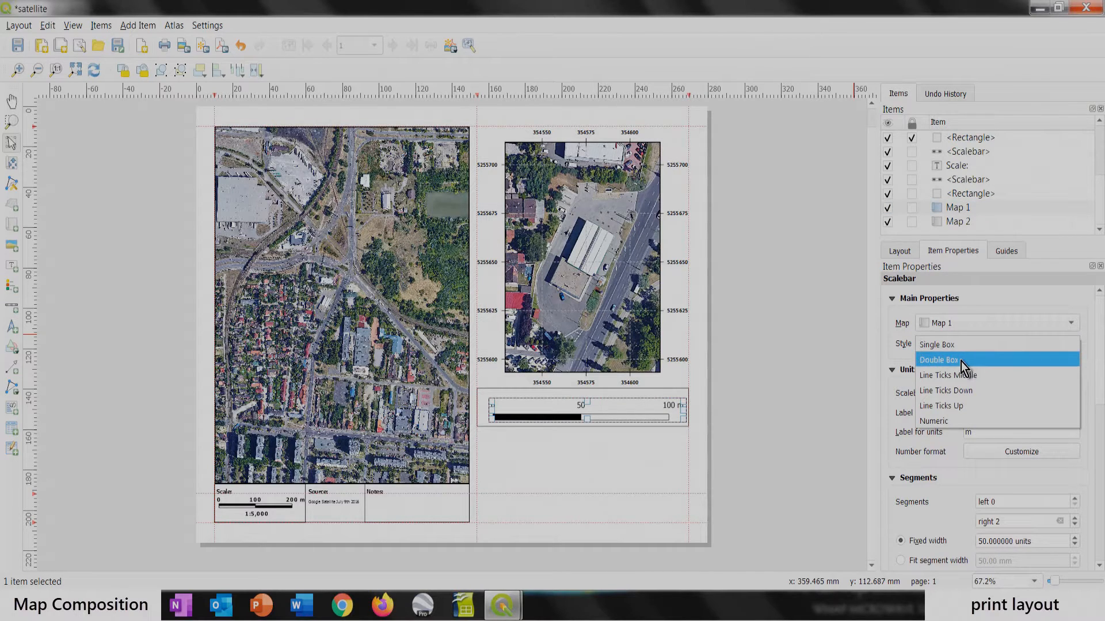
{"action": "left_click", "coordinate": [961, 361]}
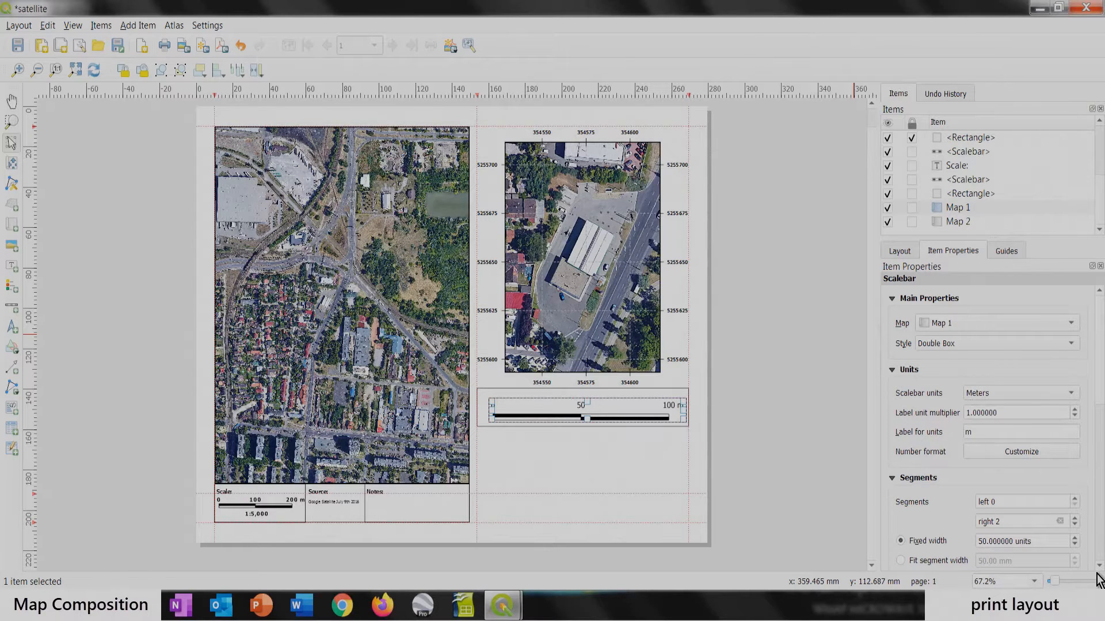
{"action": "scroll", "coordinate": [1100, 575], "scroll_direction": "down", "scroll_amount": 4}
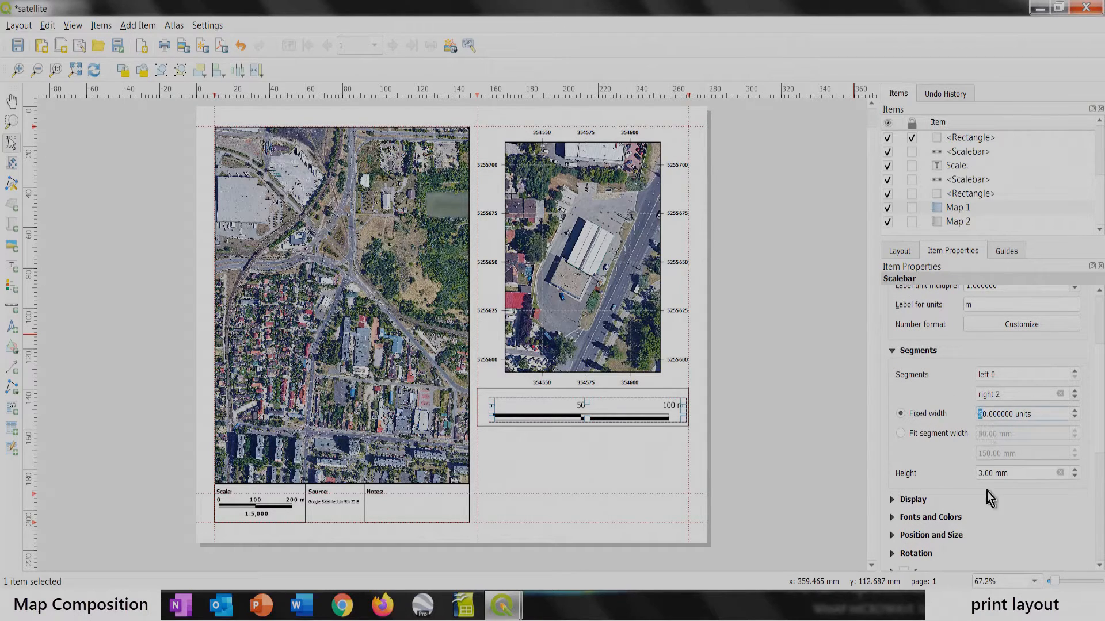
{"action": "type", "text": "2"}
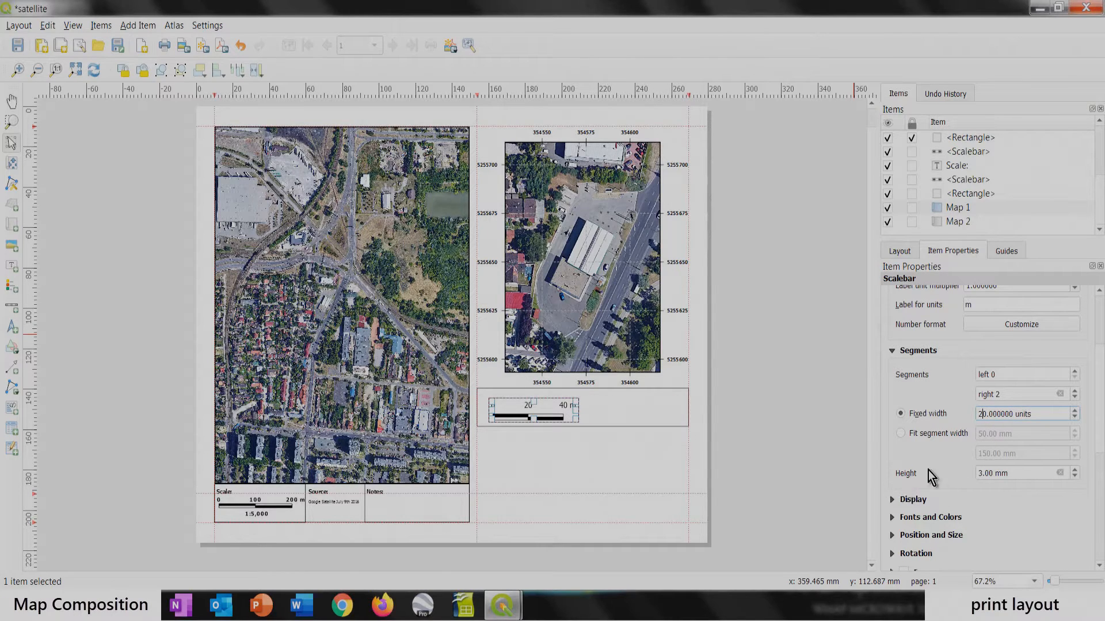
{"action": "left_click", "coordinate": [1075, 476]}
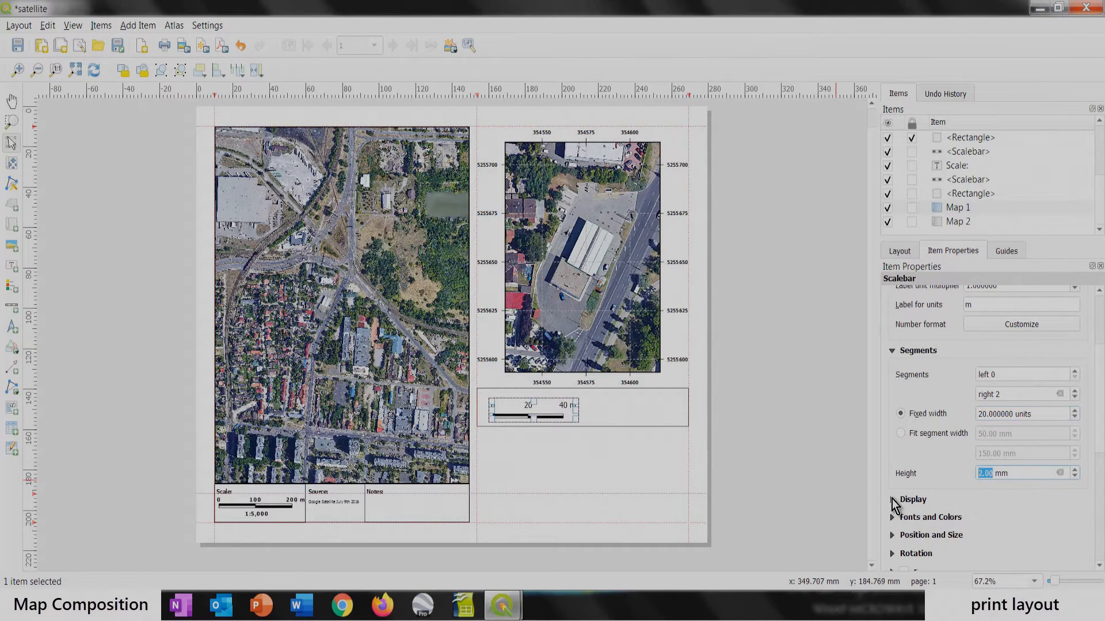
Step: Reduce the new scale bar's label margin to 1 mm
{"action": "left_click", "coordinate": [892, 500]}
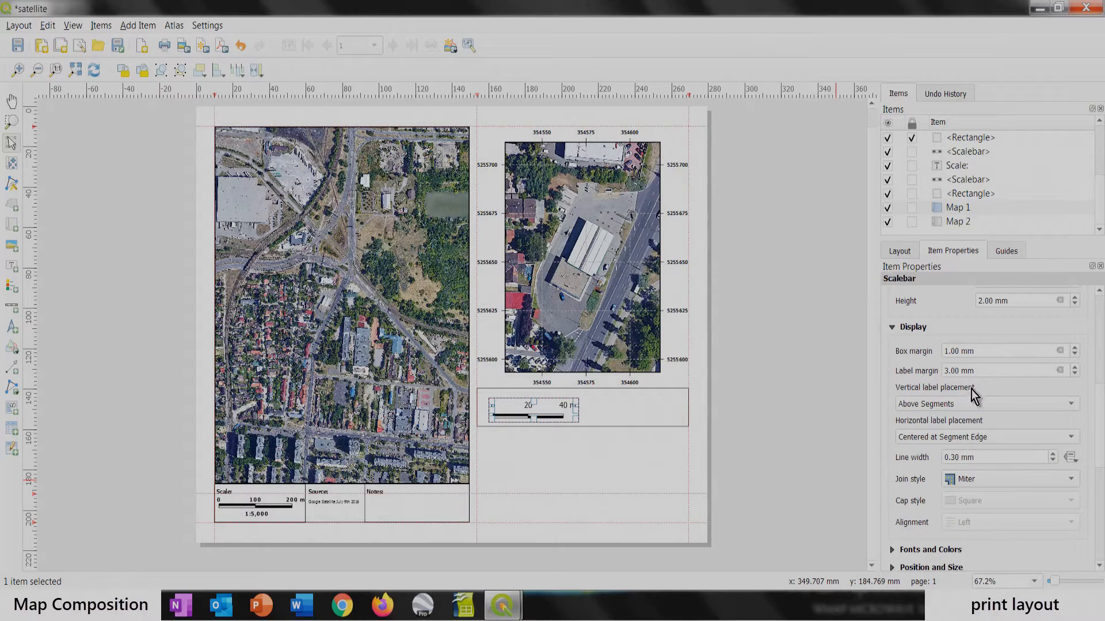
{"action": "left_click", "coordinate": [1074, 374]}
{"action": "left_click", "coordinate": [1074, 374]}
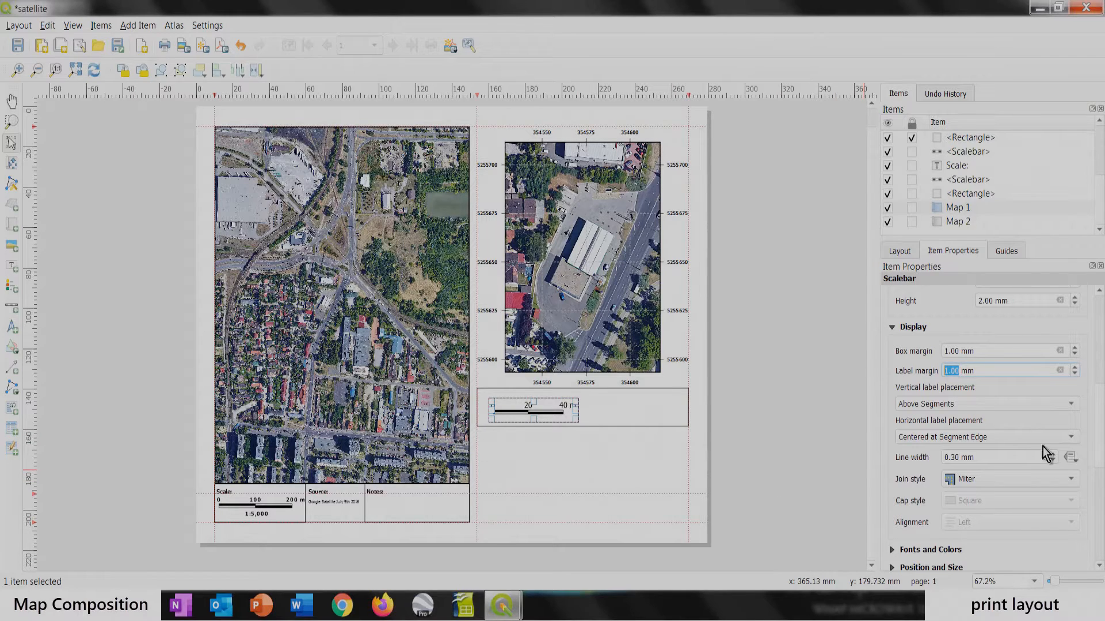
Step: Set the new scale bar's font to size 8 points in bold
{"action": "scroll", "coordinate": [1102, 443], "scroll_direction": "down", "scroll_amount": 3}
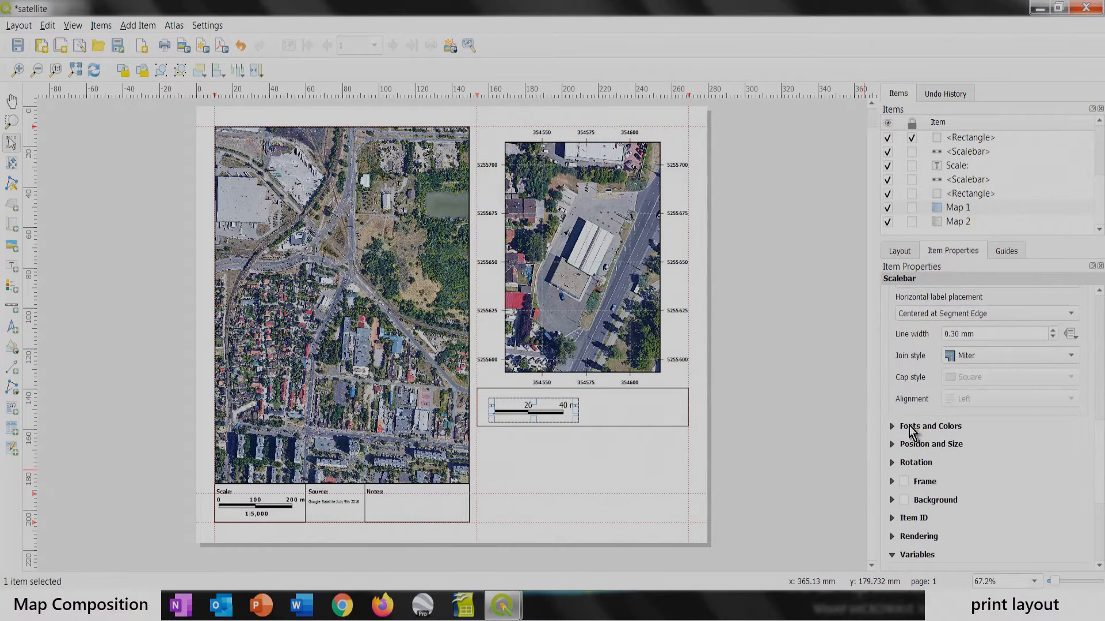
{"action": "left_click", "coordinate": [911, 428]}
{"action": "left_click", "coordinate": [939, 451]}
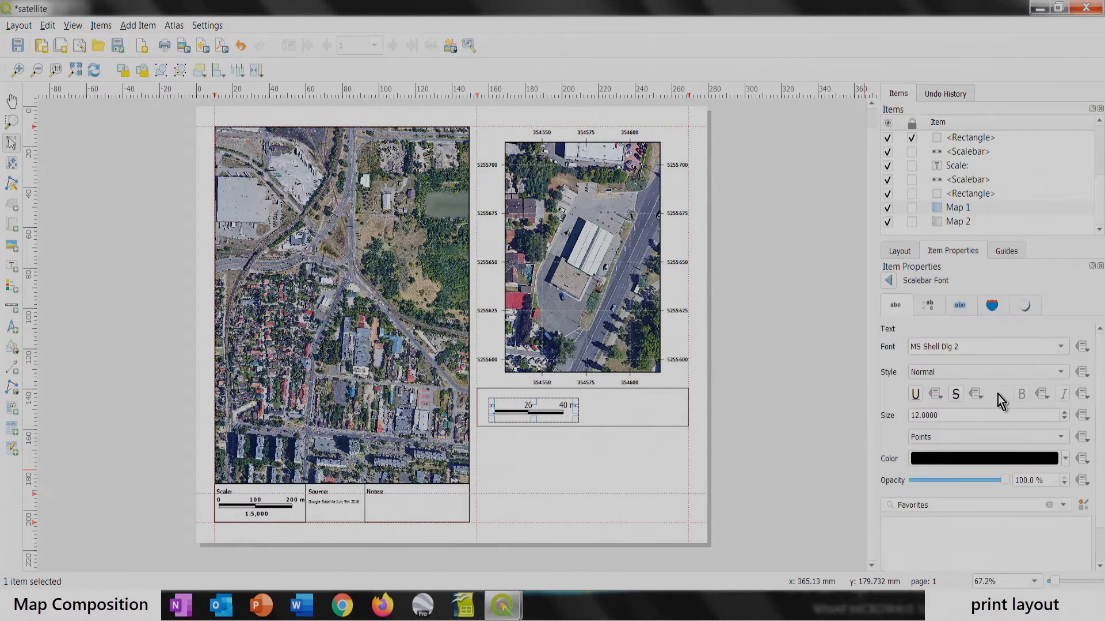
{"action": "double_click", "coordinate": [922, 415]}
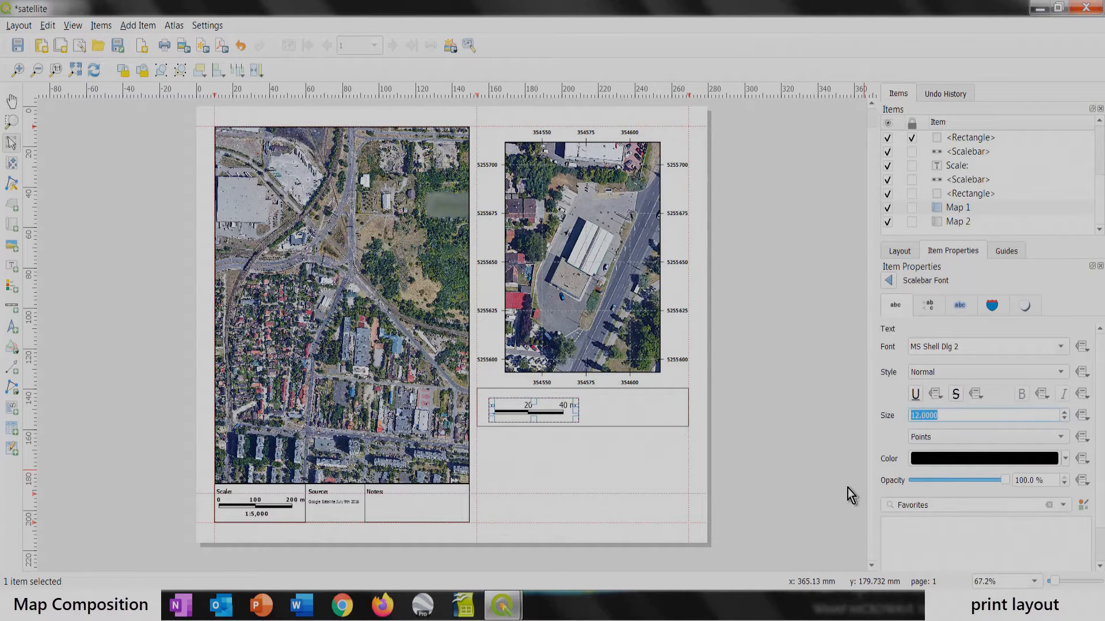
{"action": "type", "text": "8"}
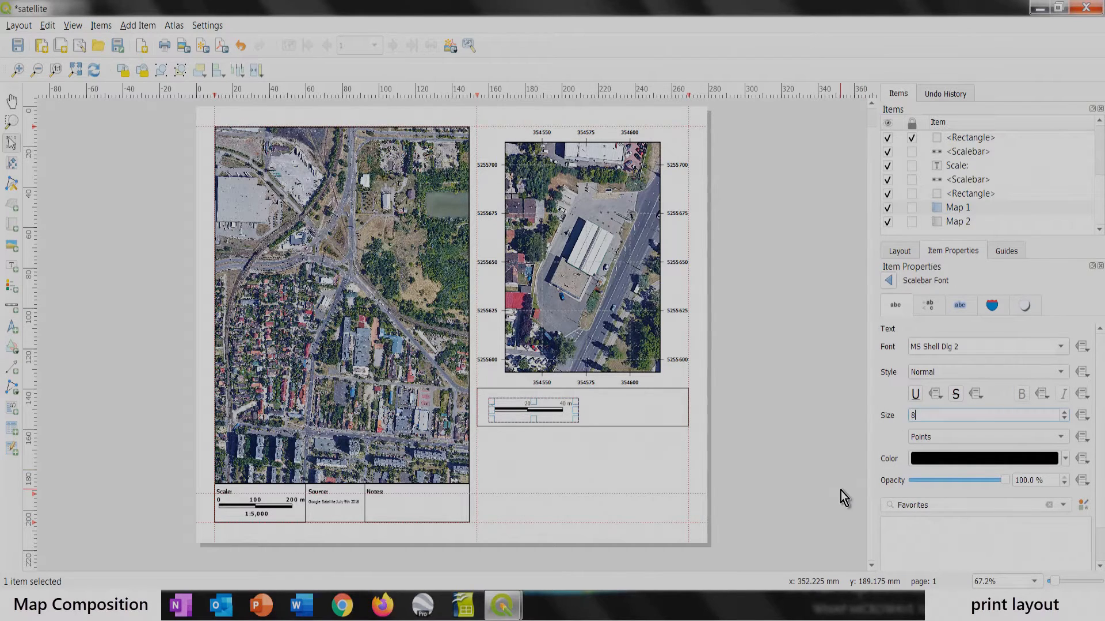
{"action": "left_click", "coordinate": [929, 375]}
{"action": "left_click", "coordinate": [930, 392]}
{"action": "left_click", "coordinate": [887, 284]}
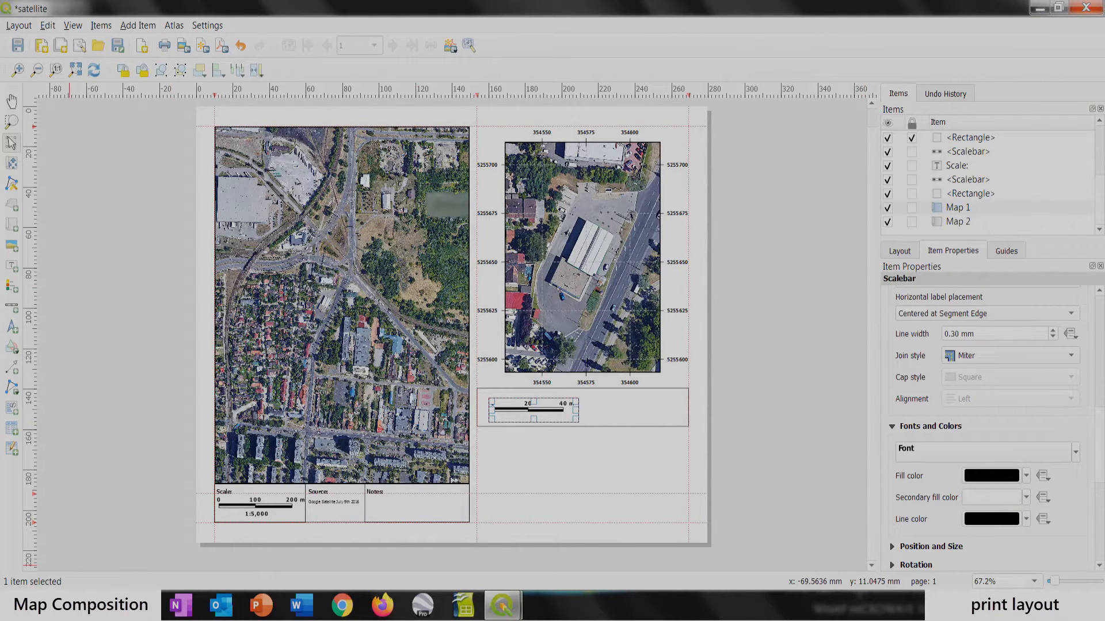
Step: Copy the "Scale:" label into the upper-left corner of the gas station map's box and position the scale bar directly beneath it
{"action": "left_click", "coordinate": [224, 494]}
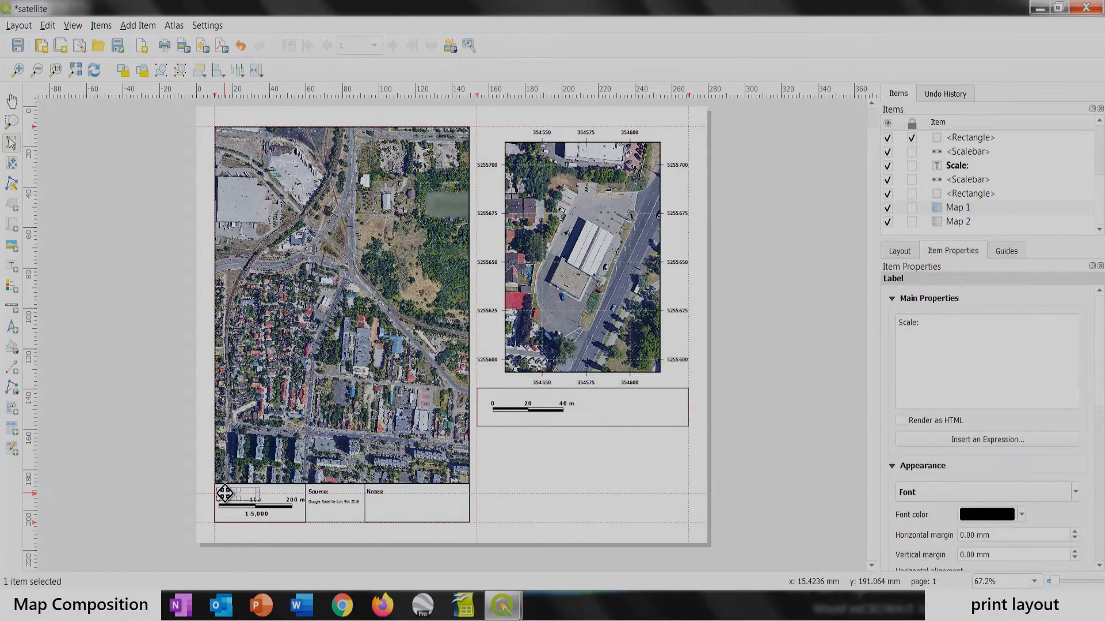
{"action": "key", "text": "ctrl+v"}
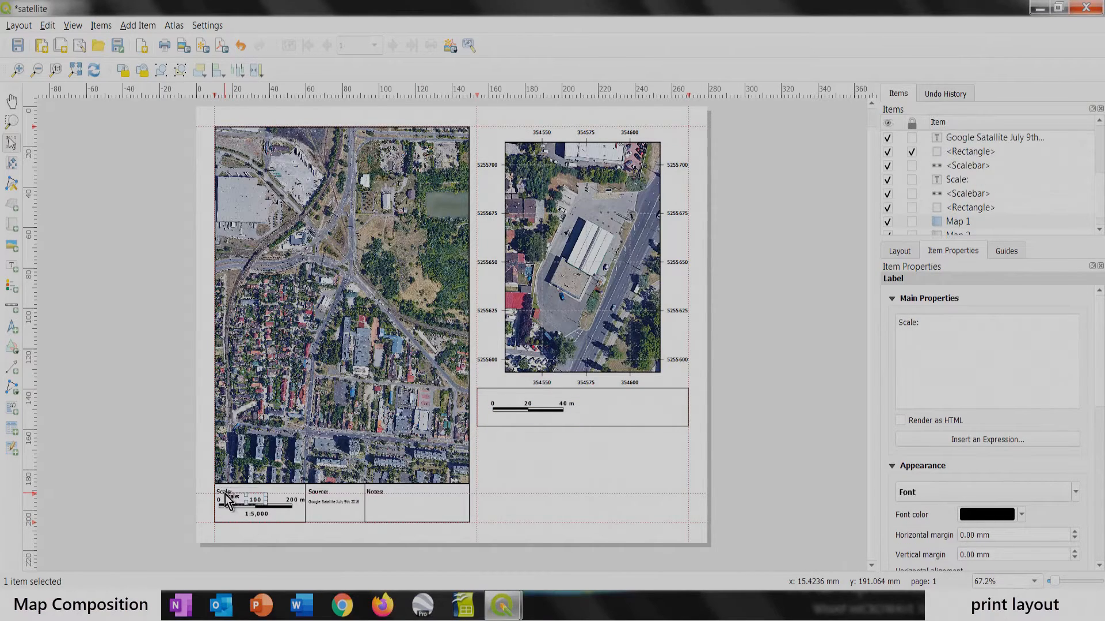
{"action": "left_click_drag", "start_coordinate": [229, 499], "coordinate": [509, 443]}
{"action": "scroll", "coordinate": [484, 416], "scroll_direction": "up", "scroll_amount": 1}
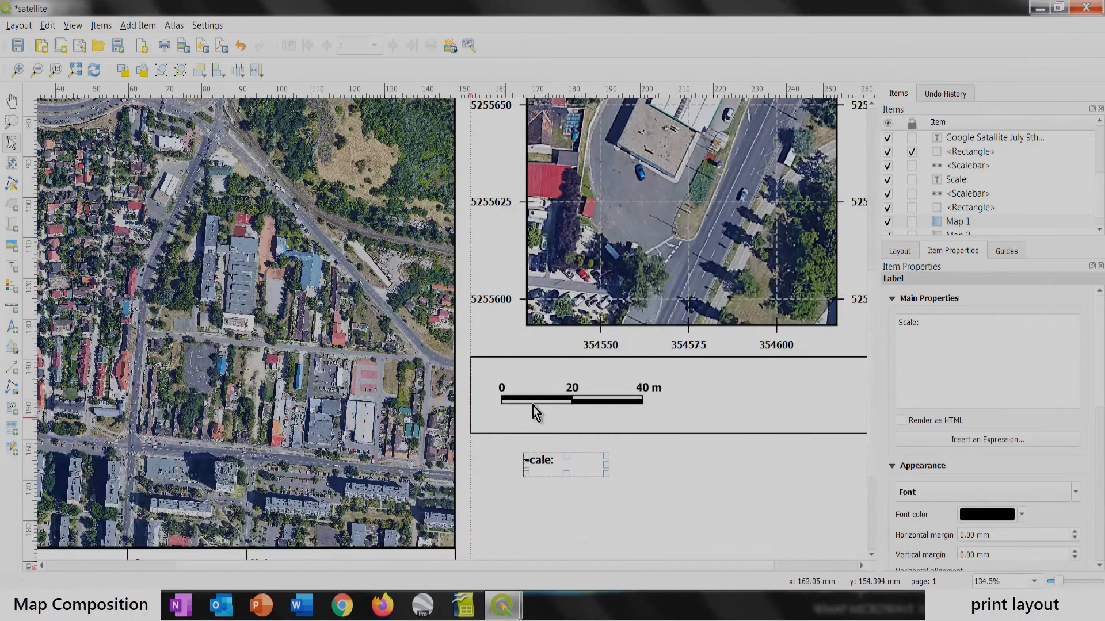
{"action": "left_click", "coordinate": [534, 402]}
{"action": "left_click_drag", "start_coordinate": [548, 407], "coordinate": [521, 414]}
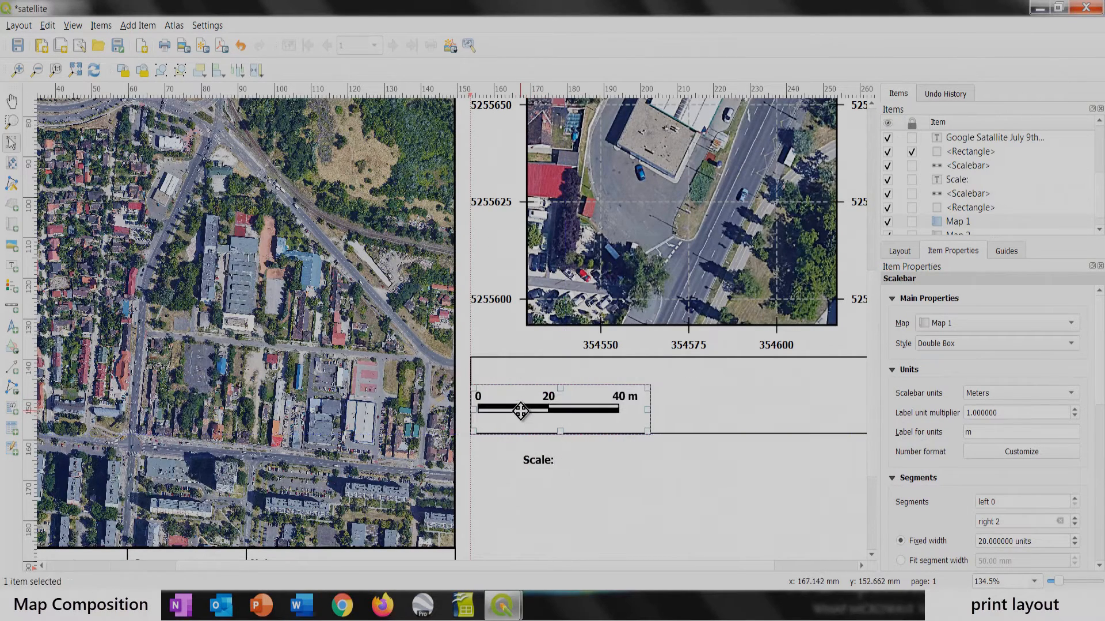
{"action": "left_click_drag", "start_coordinate": [539, 458], "coordinate": [493, 370]}
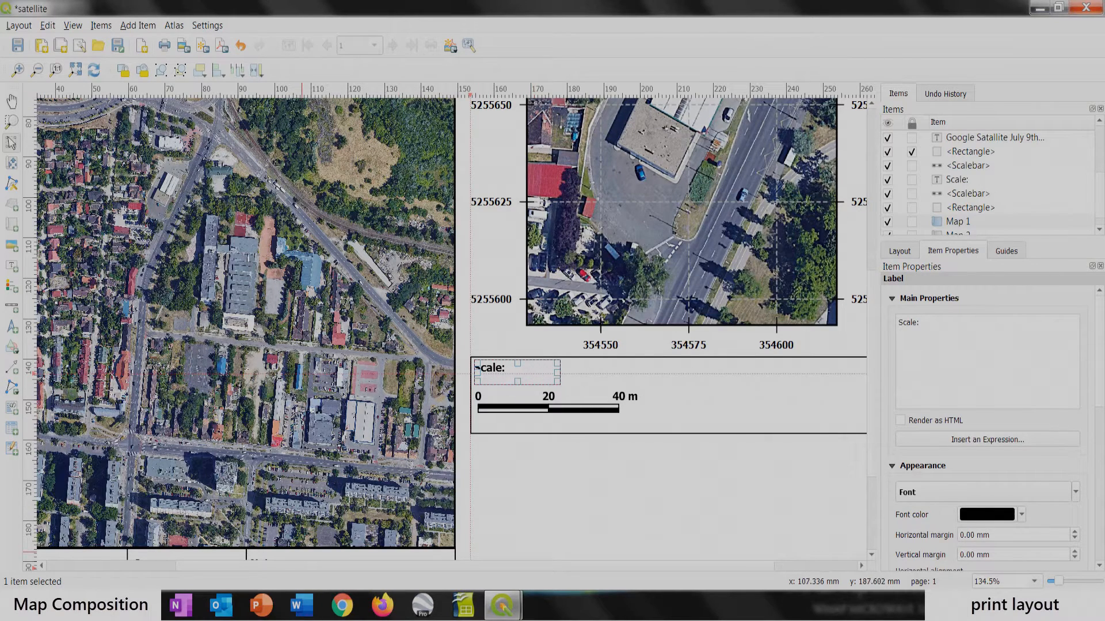
Step: Draw a rectangle around the "Scale:" label and scale bar at the left end of the gas station map's box
{"action": "left_click", "coordinate": [12, 347]}
{"action": "left_click", "coordinate": [50, 343]}
{"action": "left_click_drag", "start_coordinate": [470, 358], "coordinate": [641, 435]}
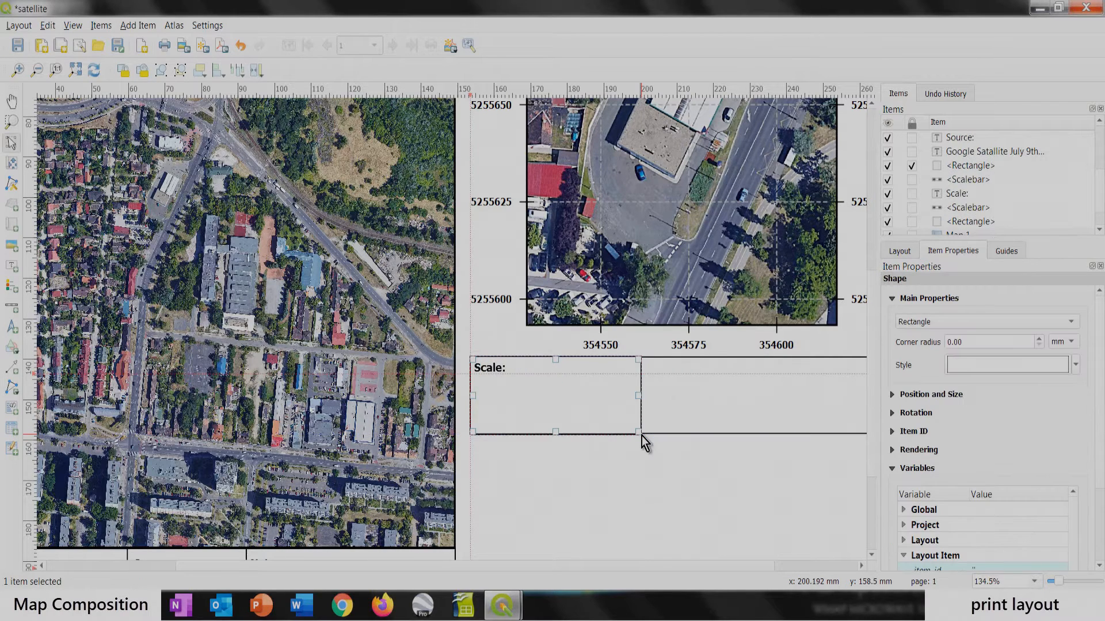
Step: Give the new scale rectangle's simple fill a transparent fill color
{"action": "left_click", "coordinate": [1074, 366]}
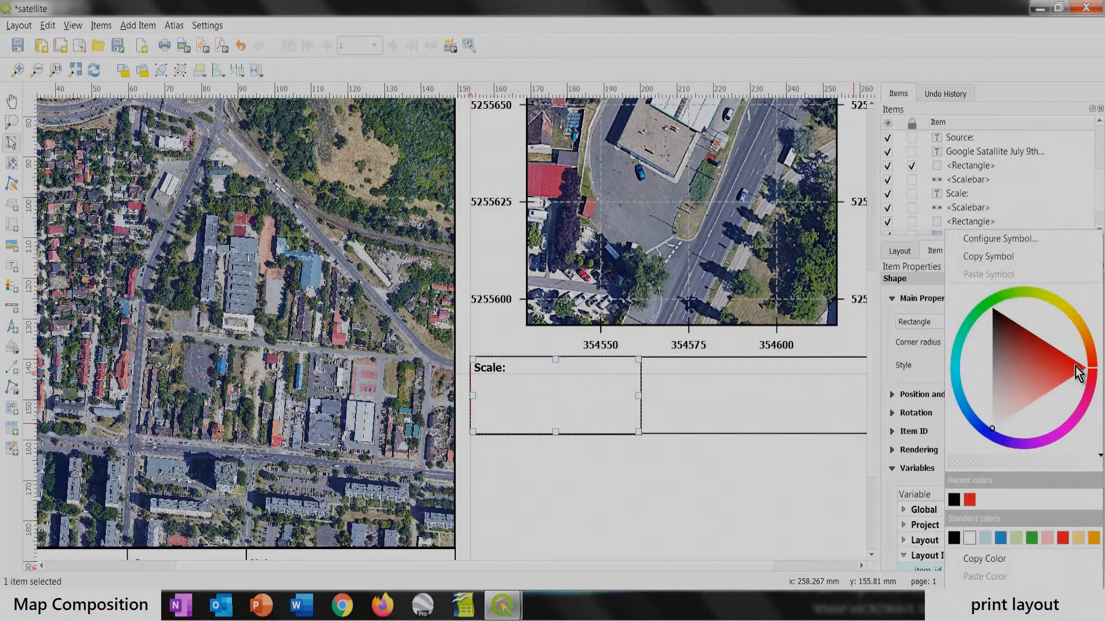
{"action": "left_click", "coordinate": [992, 240]}
{"action": "left_click", "coordinate": [1004, 316]}
{"action": "left_click", "coordinate": [1063, 445]}
{"action": "left_click", "coordinate": [978, 276]}
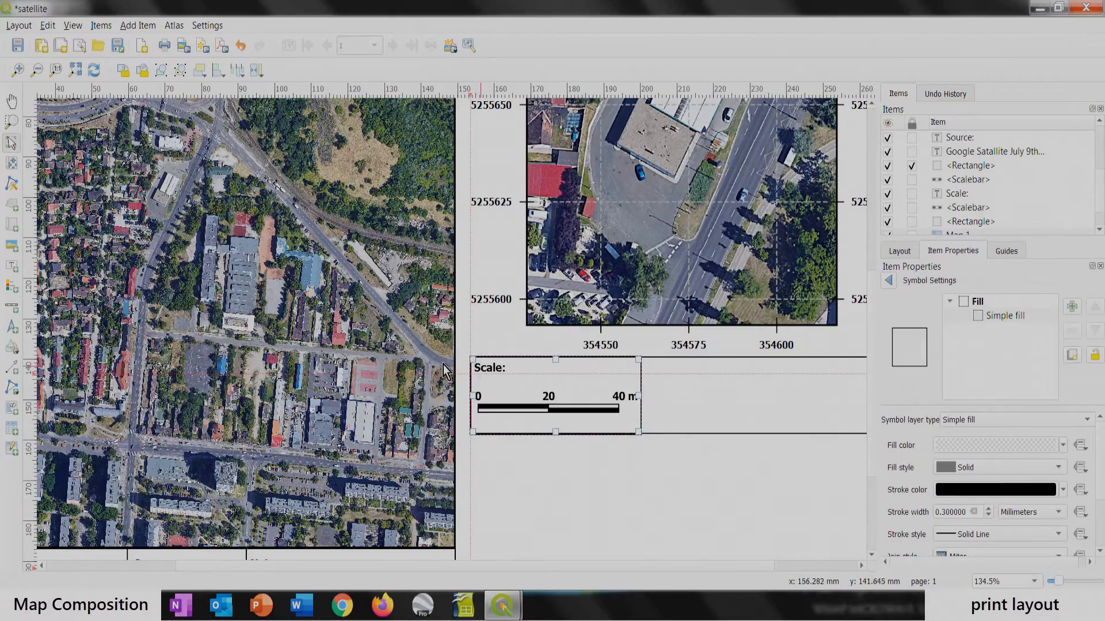
Step: Align the scale rectangle's upper edge with the upper edge of the gas station map's outer box
{"action": "scroll", "coordinate": [606, 366], "scroll_direction": "up", "scroll_amount": 1}
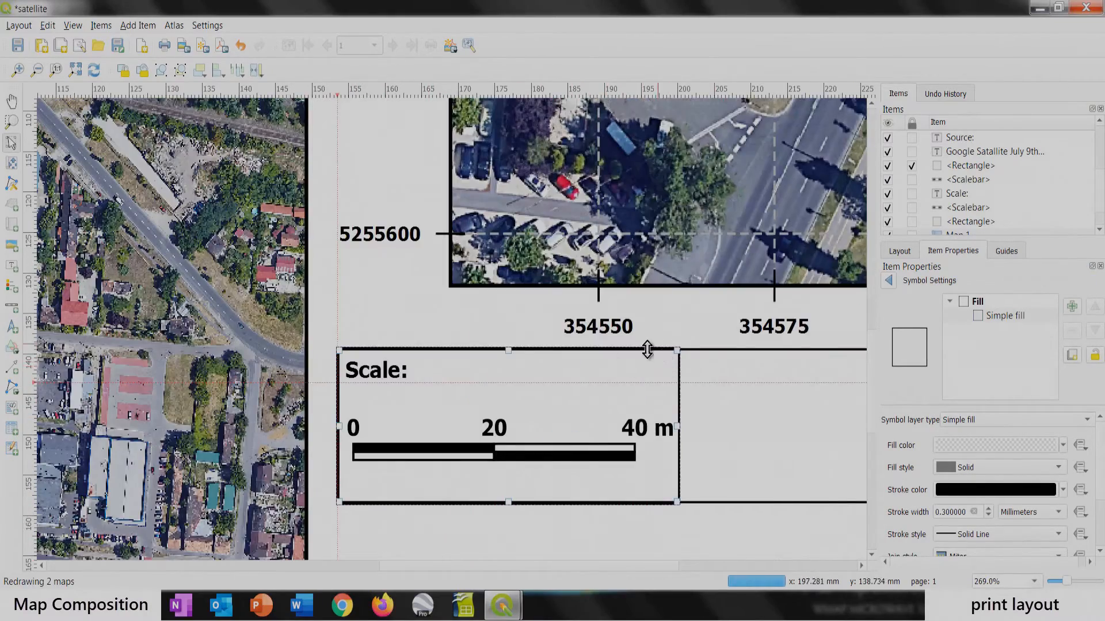
{"action": "scroll", "coordinate": [676, 506], "scroll_direction": "up", "scroll_amount": 3}
{"action": "left_click_drag", "start_coordinate": [651, 375], "coordinate": [650, 363]}
{"action": "scroll", "coordinate": [652, 368], "scroll_direction": "down", "scroll_amount": 3}
{"action": "scroll", "coordinate": [339, 351], "scroll_direction": "up", "scroll_amount": 1}
{"action": "scroll", "coordinate": [298, 290], "scroll_direction": "down", "scroll_amount": 1}
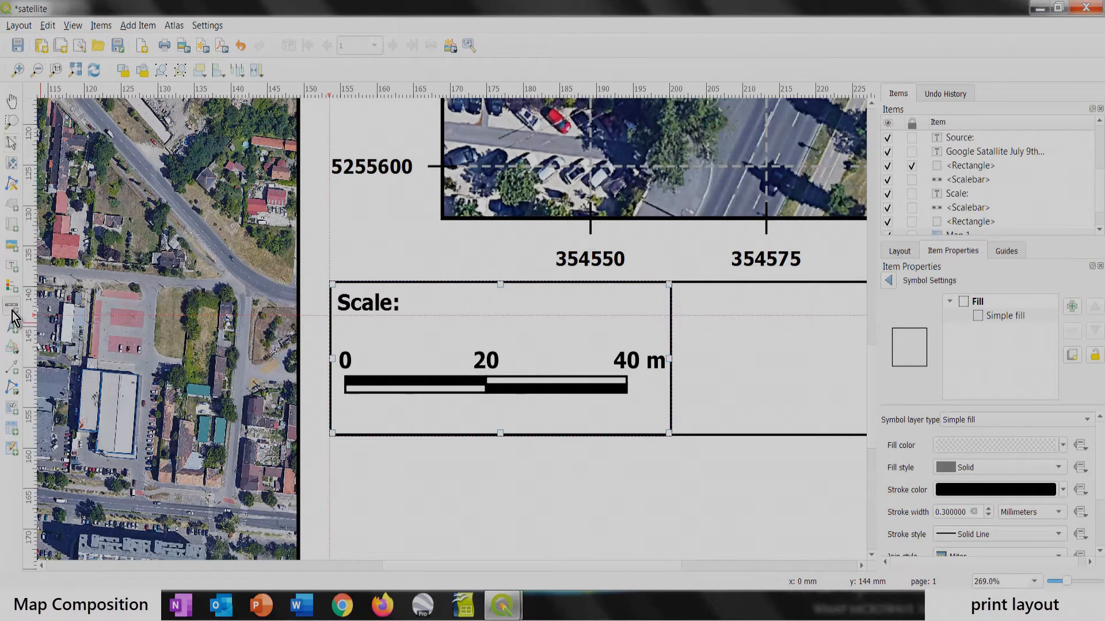
Step: Add another scale bar below the existing one, link it to Map 1 and set its style to Numeric
{"action": "mouse_move", "coordinate": [395, 406]}
{"action": "left_mouse_down"}
{"action": "mouse_move", "coordinate": [433, 428]}
{"action": "mouse_move", "coordinate": [562, 437]}
{"action": "left_mouse_up"}
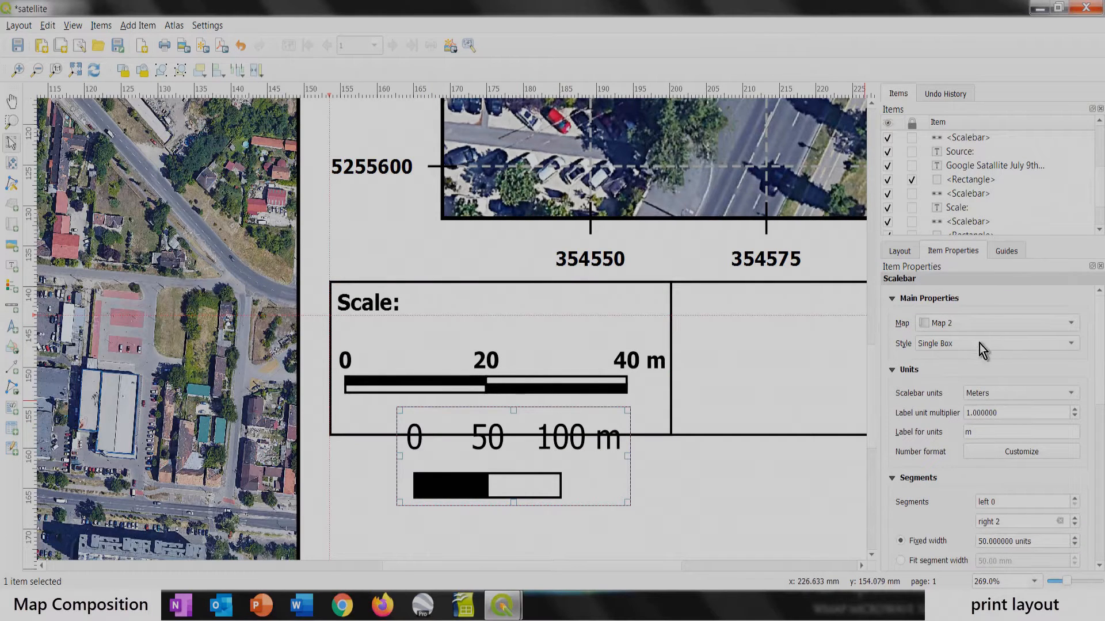
{"action": "left_click", "coordinate": [951, 323]}
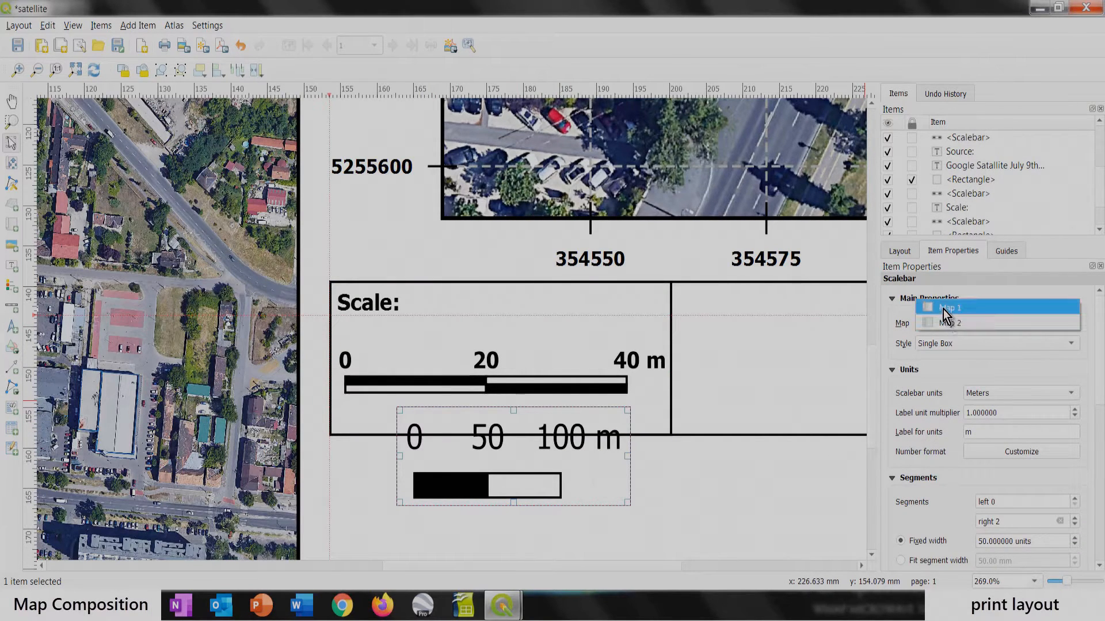
{"action": "left_click", "coordinate": [943, 308]}
{"action": "left_click", "coordinate": [947, 344]}
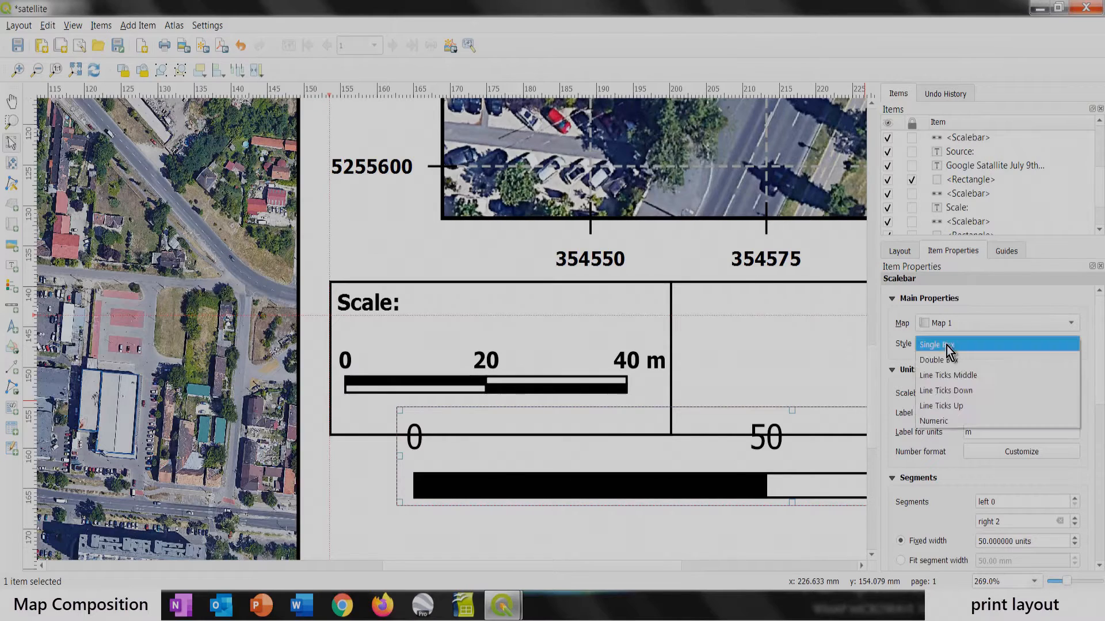
{"action": "left_click", "coordinate": [943, 422]}
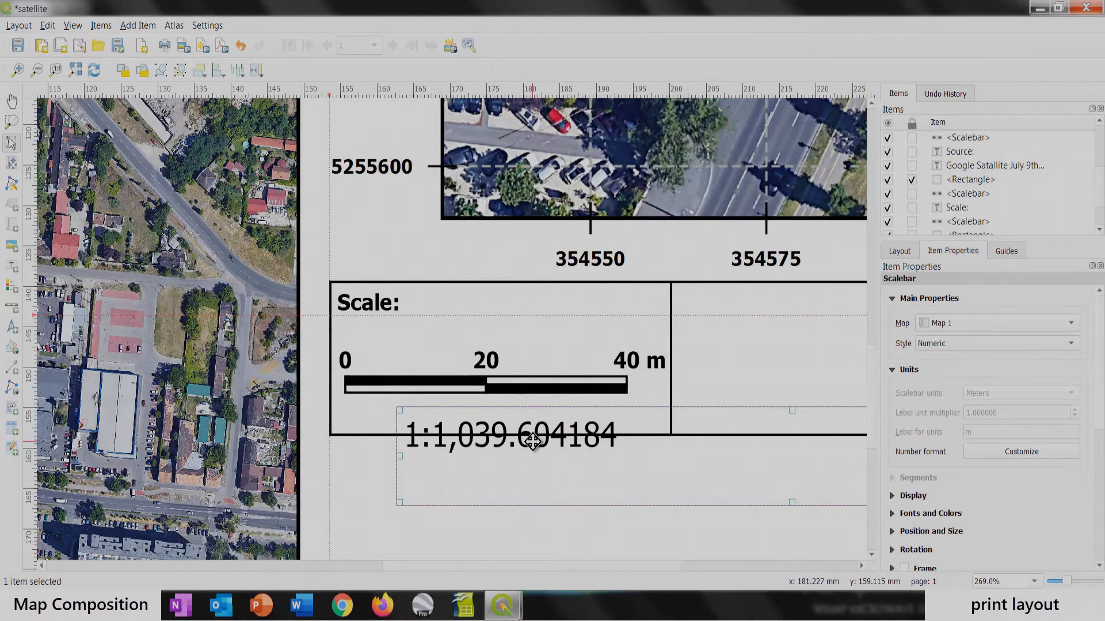
Step: Set the gas station map's scale to 1000 and lock Map 1
{"action": "left_click", "coordinate": [540, 175]}
{"action": "double_click", "coordinate": [977, 342]}
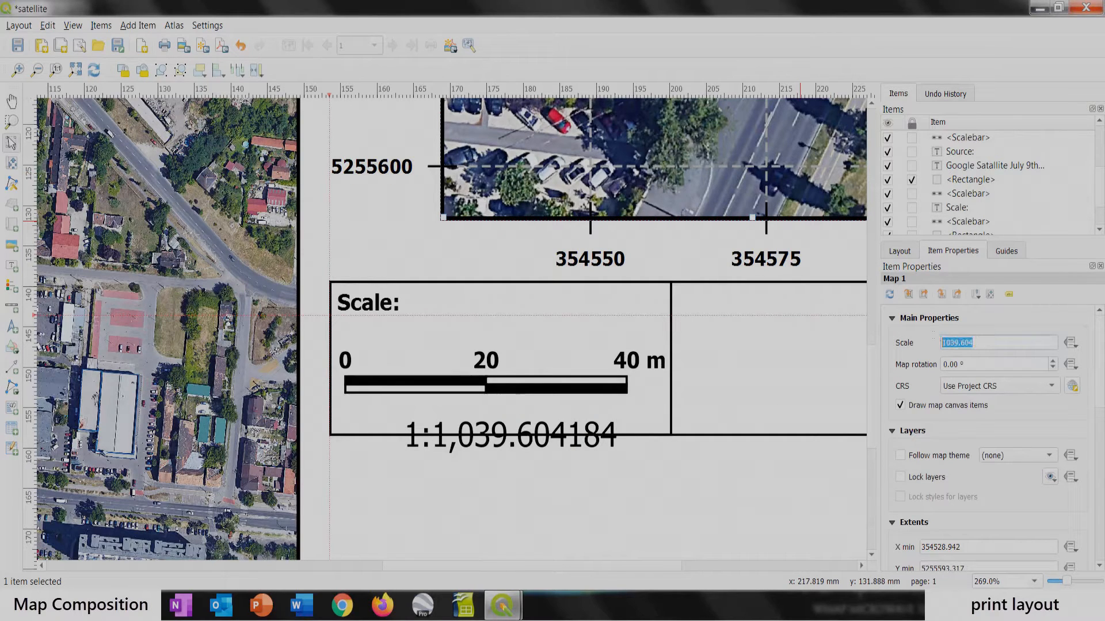
{"action": "type", "text": "1000"}
{"action": "key", "text": "Return"}
{"action": "scroll", "coordinate": [424, 431], "scroll_direction": "down", "scroll_amount": 2}
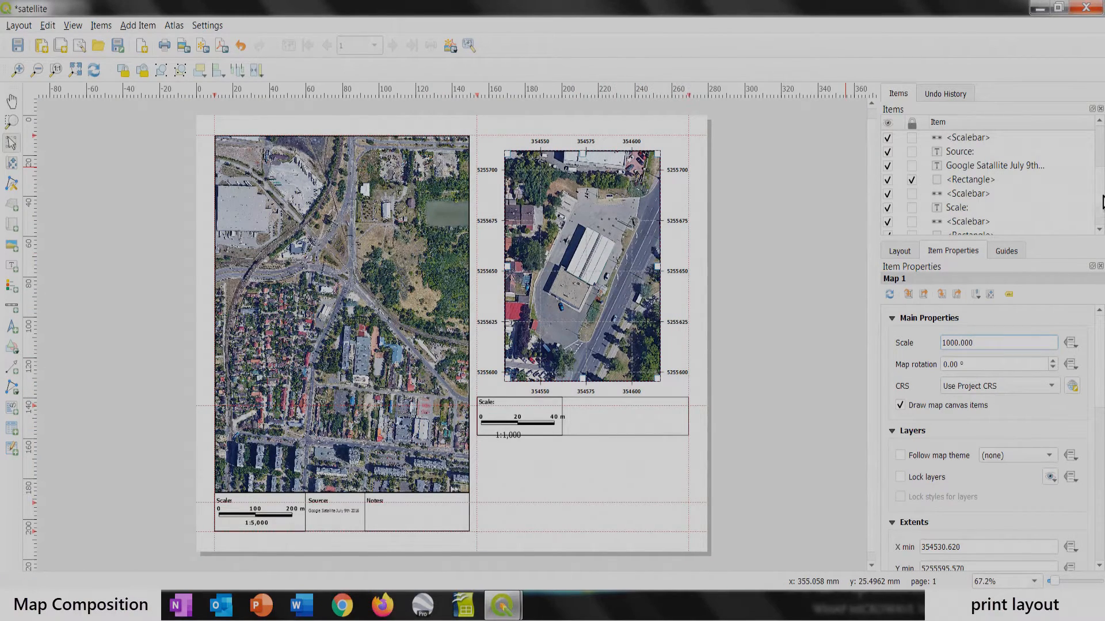
{"action": "scroll", "coordinate": [1102, 202], "scroll_direction": "down", "scroll_amount": 1}
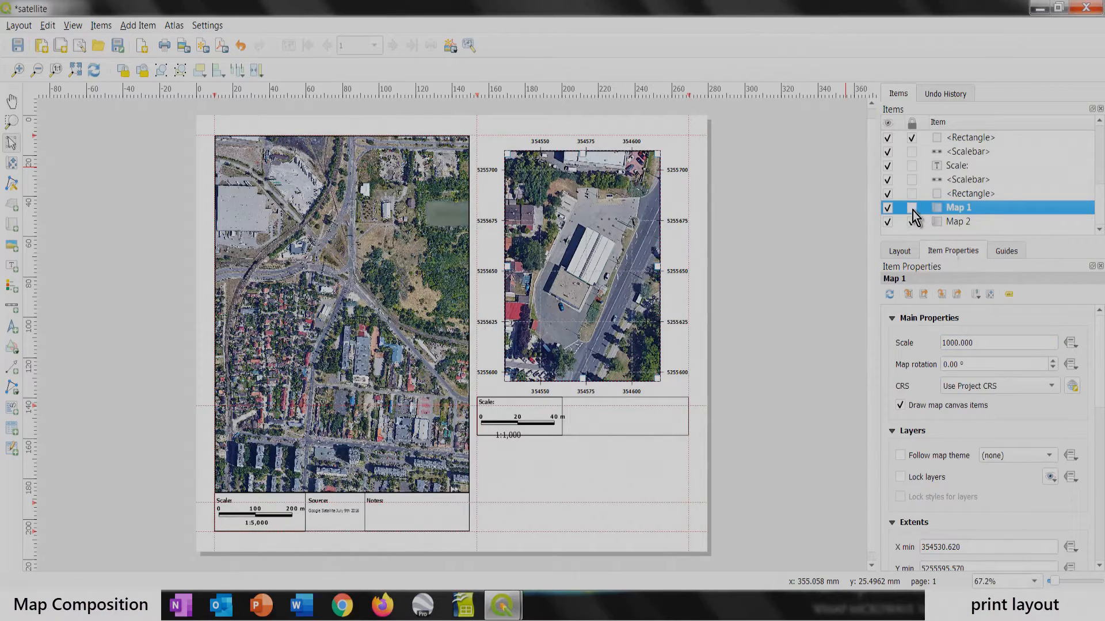
{"action": "left_click", "coordinate": [912, 208]}
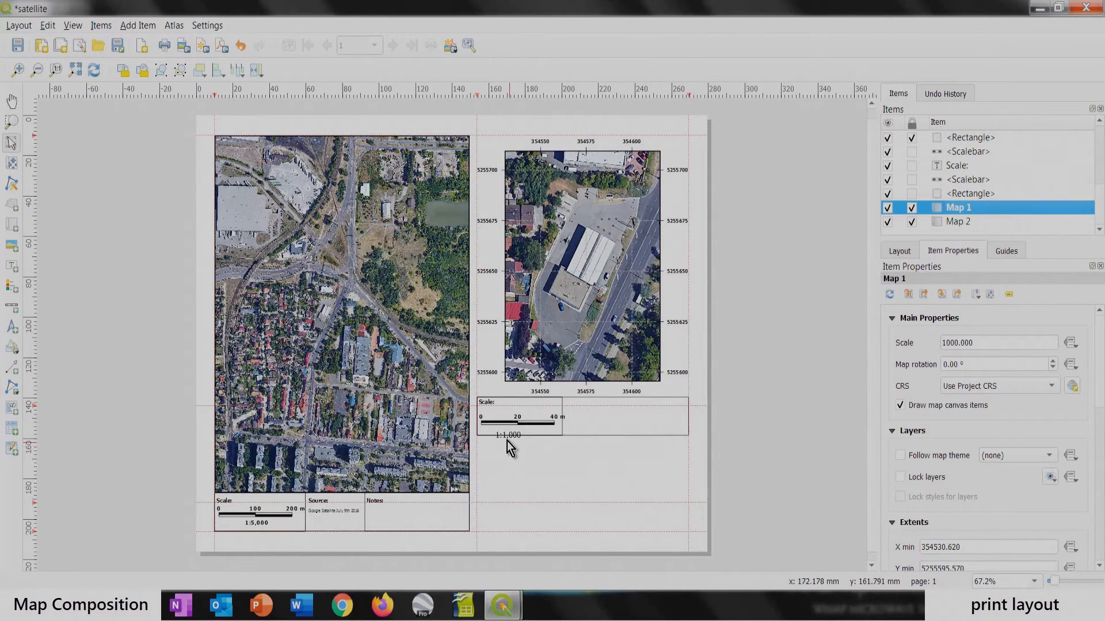
Step: Send the rectangle around the gas station map's scale section to the back so the scale bar can be selected
{"action": "scroll", "coordinate": [507, 441], "scroll_direction": "up", "scroll_amount": 2}
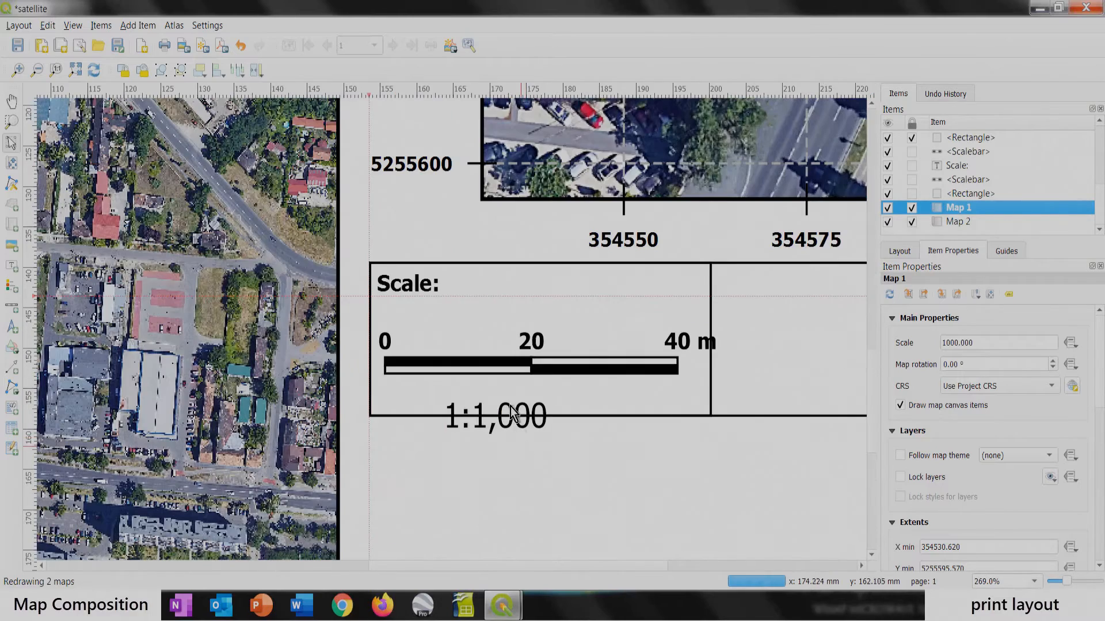
{"action": "left_click", "coordinate": [516, 368]}
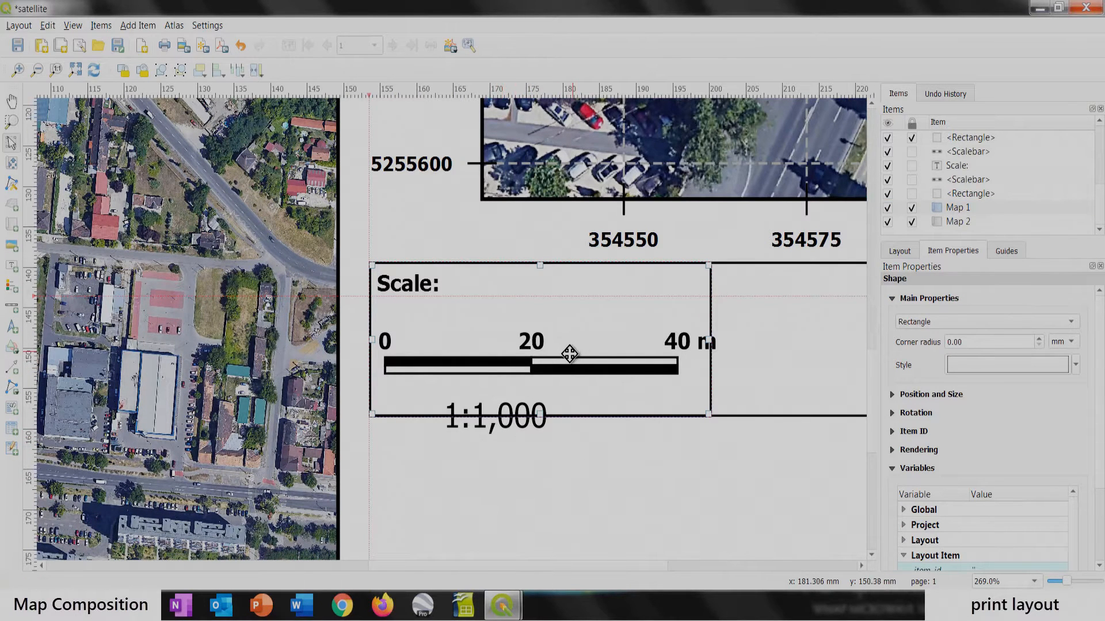
{"action": "left_click", "coordinate": [557, 505]}
{"action": "left_click", "coordinate": [567, 365]}
{"action": "left_click", "coordinate": [579, 451]}
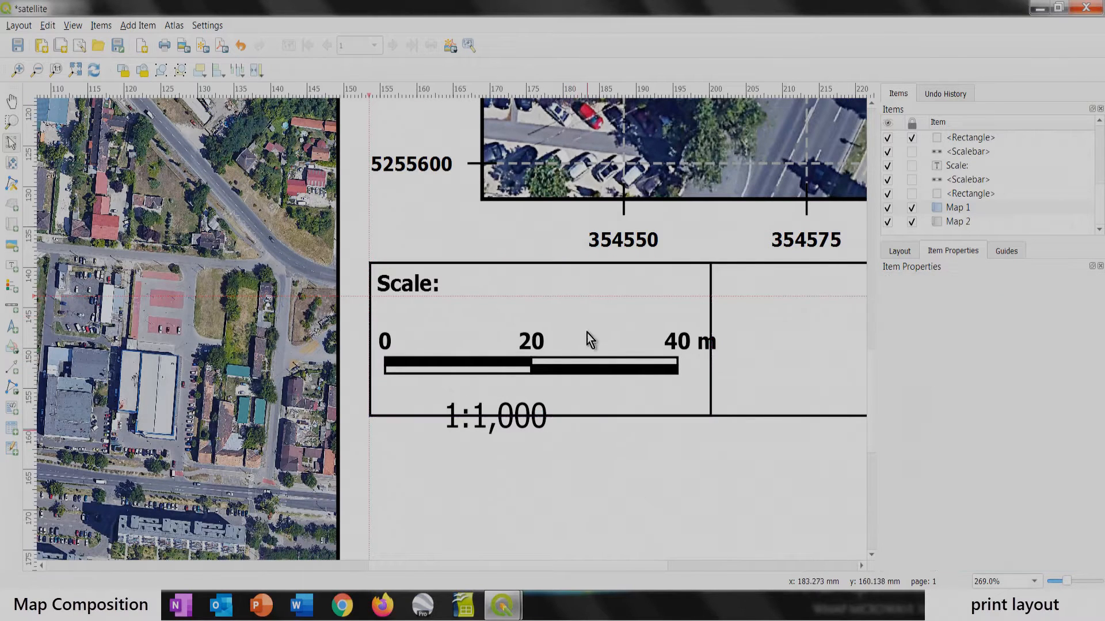
{"action": "left_click", "coordinate": [584, 326]}
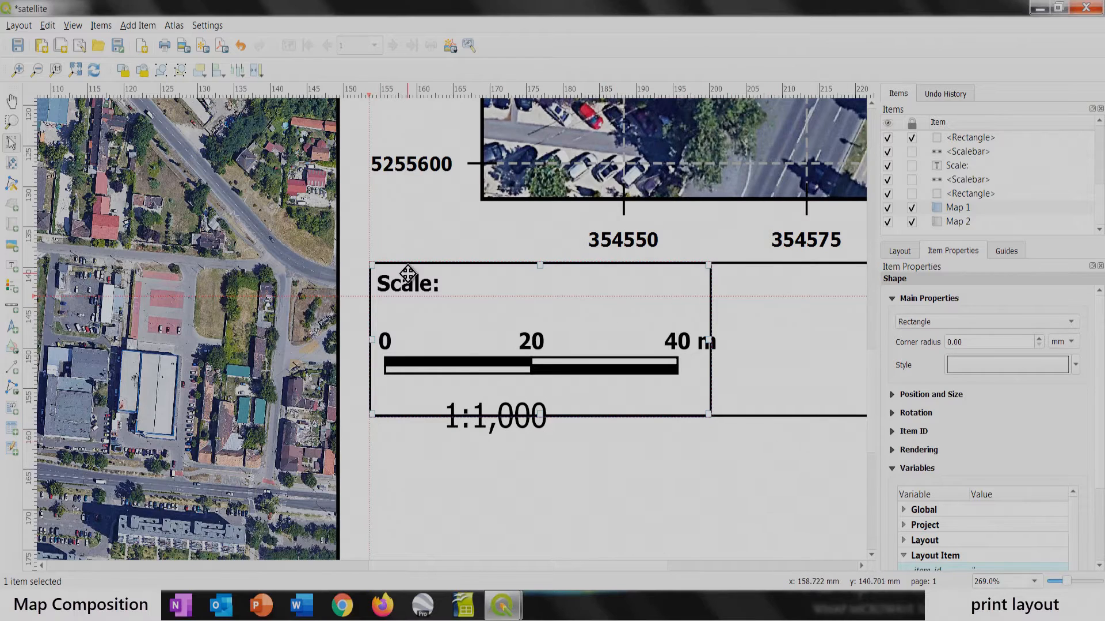
{"action": "left_click", "coordinate": [204, 77]}
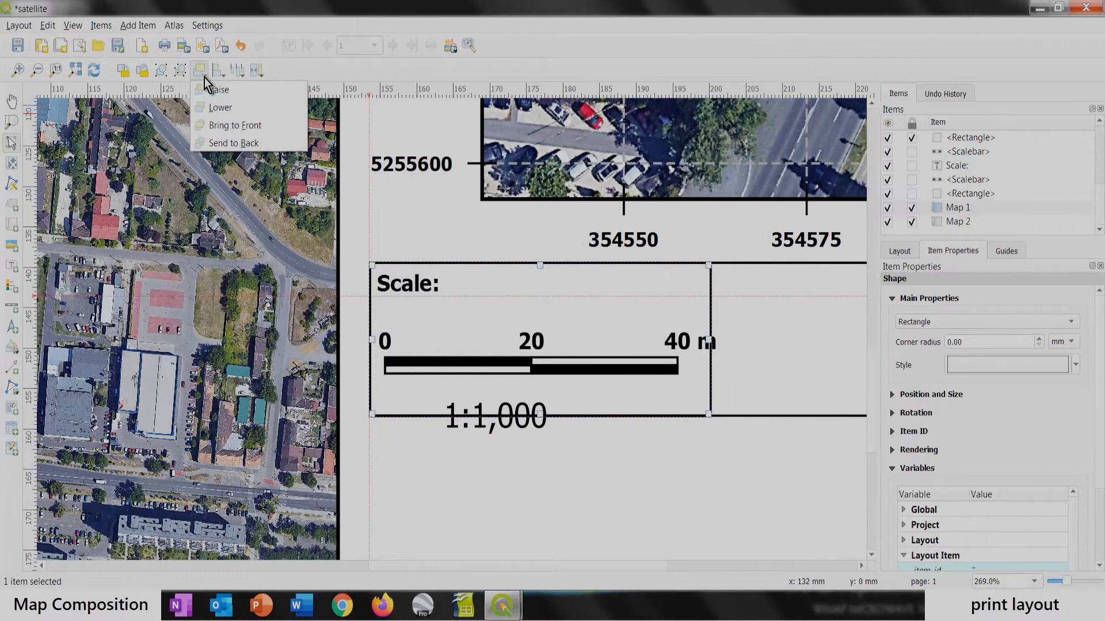
{"action": "left_click", "coordinate": [232, 142]}
{"action": "left_click", "coordinate": [539, 493]}
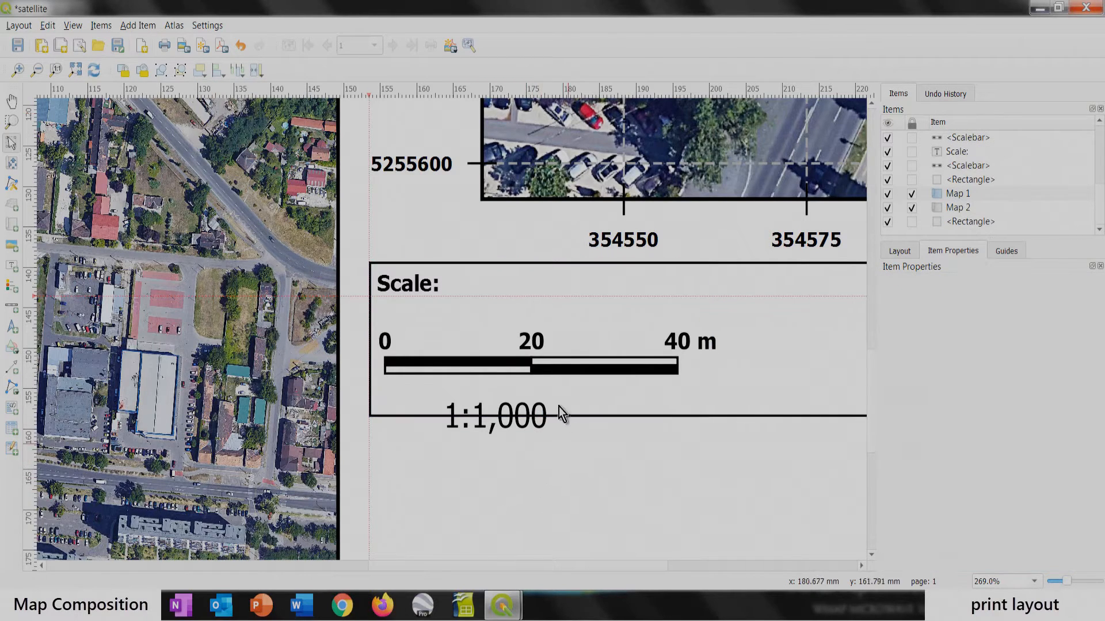
Step: Move the gas station map's double-box scale bar slightly up, closer to the "Scale:" label
{"action": "left_click", "coordinate": [498, 365]}
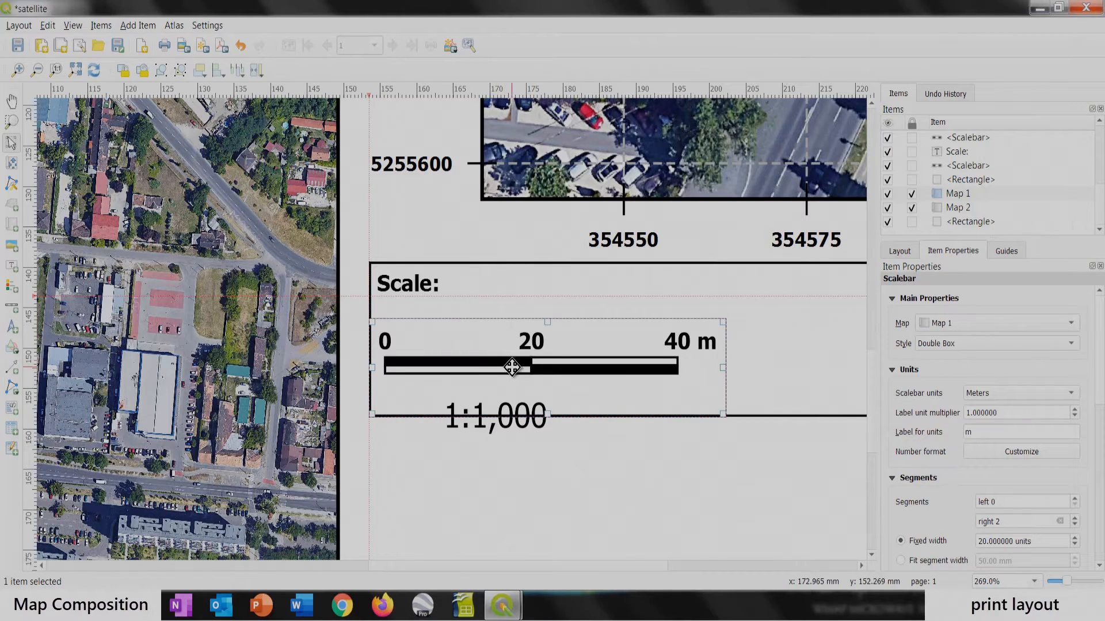
{"action": "left_click_drag", "start_coordinate": [507, 367], "coordinate": [510, 354]}
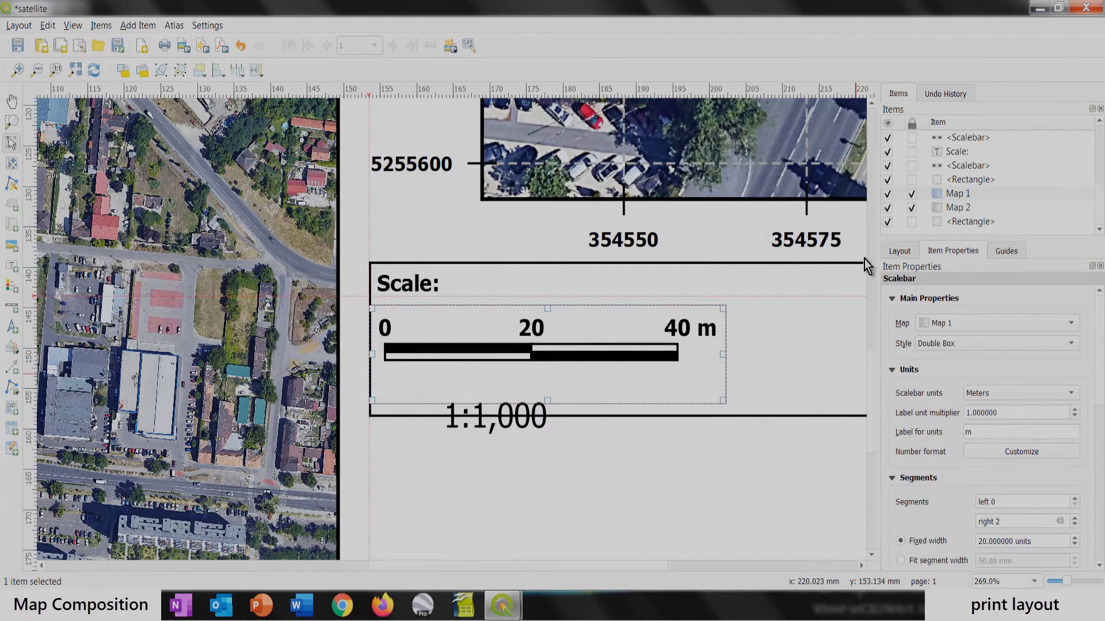
{"action": "left_click", "coordinate": [729, 264]}
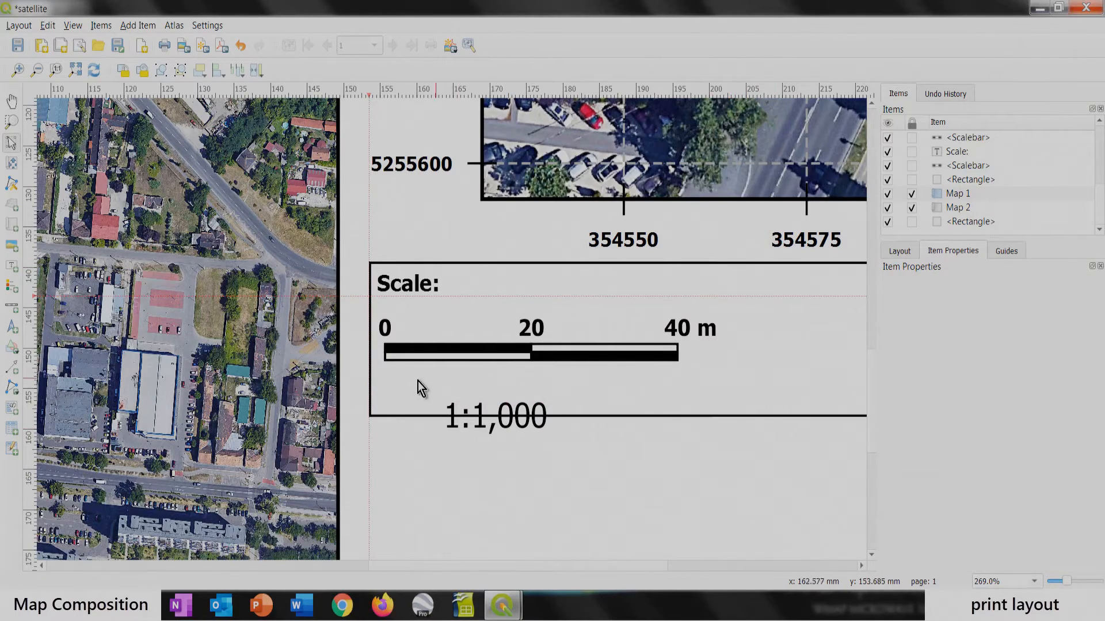
Step: Make the fill of the gas station box's outer rectangle transparent
{"action": "scroll", "coordinate": [419, 388], "scroll_direction": "down", "scroll_amount": 1}
{"action": "left_click", "coordinate": [734, 385]}
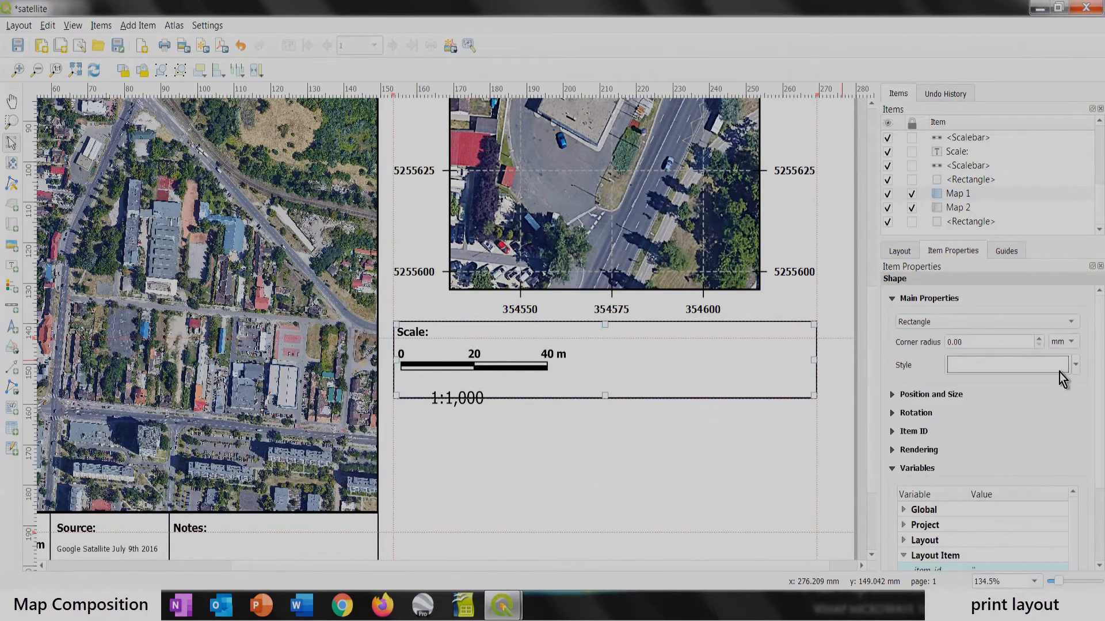
{"action": "left_click", "coordinate": [1075, 366]}
{"action": "left_click", "coordinate": [1006, 243]}
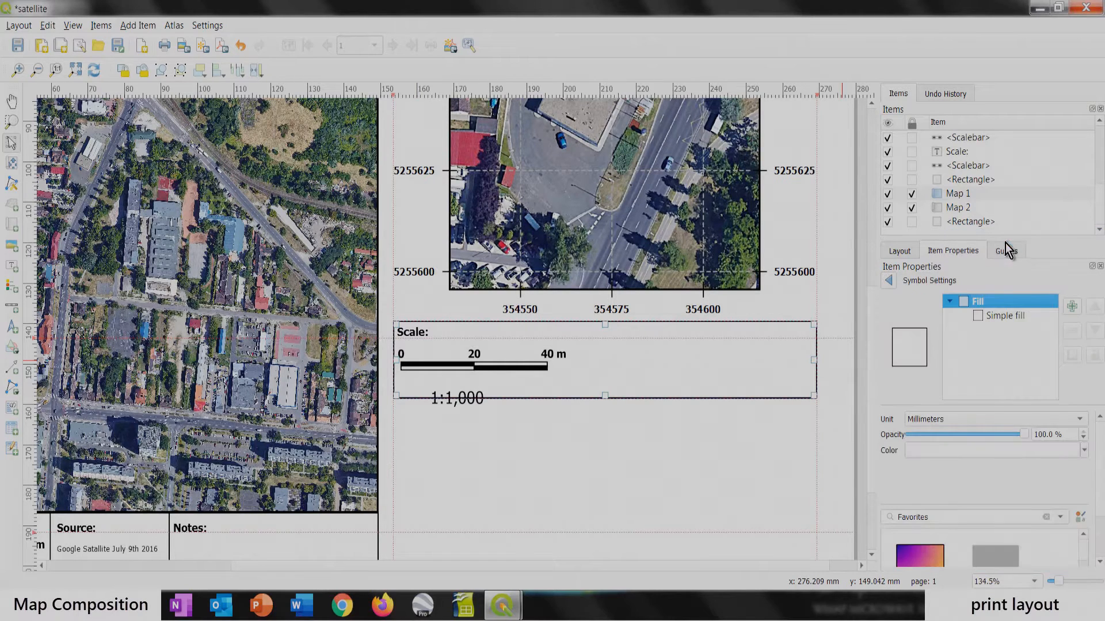
{"action": "left_click", "coordinate": [1001, 316]}
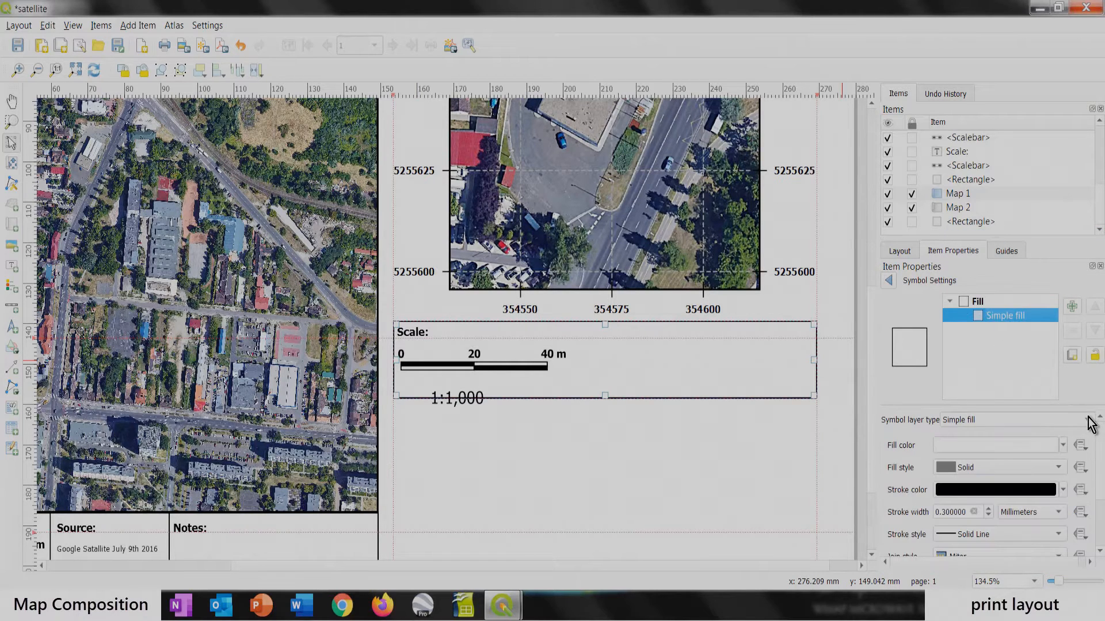
{"action": "left_click", "coordinate": [1063, 446]}
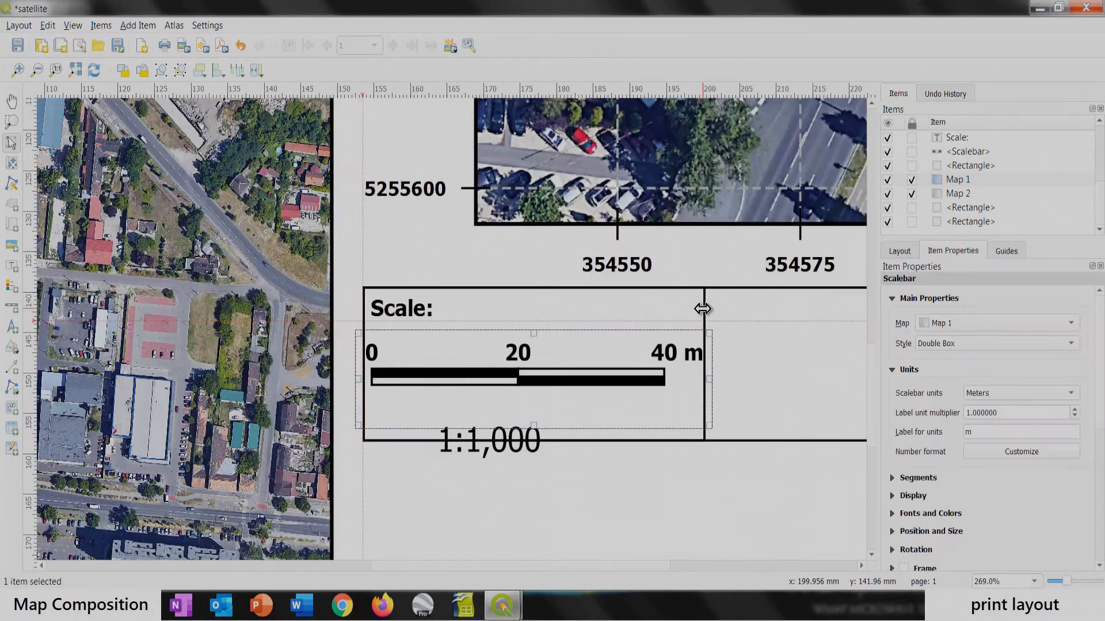
Step: Widen the scale rectangle to enclose the whole scale bar and place the numeric scale in bold beneath the bar
{"action": "left_click", "coordinate": [704, 307]}
{"action": "left_click_drag", "start_coordinate": [704, 370], "coordinate": [713, 377]}
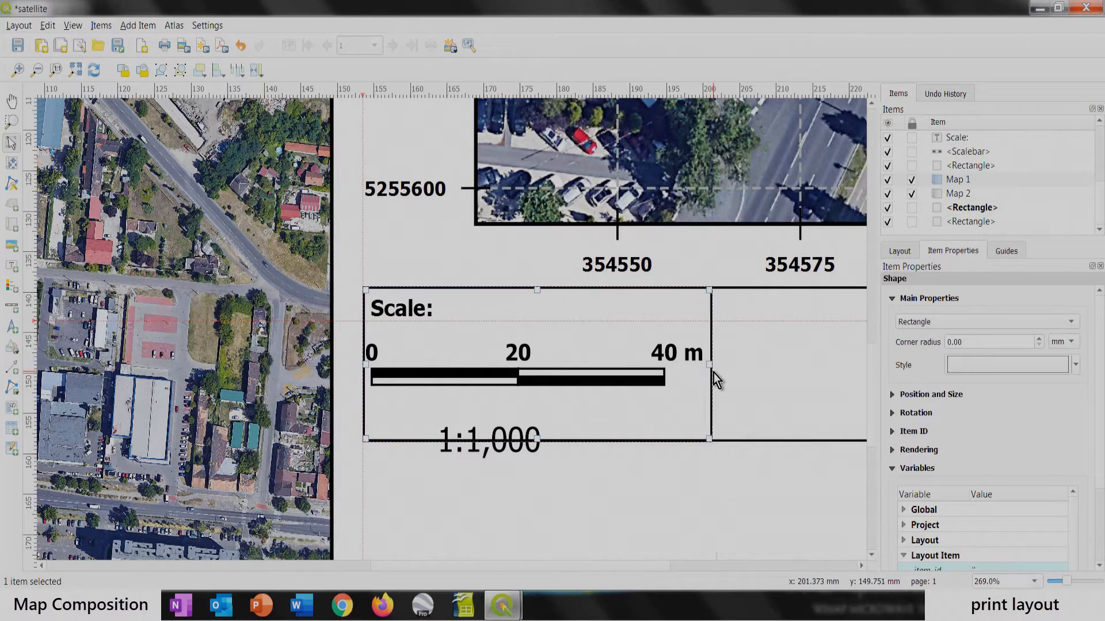
{"action": "left_click", "coordinate": [484, 451]}
{"action": "left_click_drag", "start_coordinate": [520, 449], "coordinate": [534, 431]}
{"action": "left_click", "coordinate": [439, 509]}
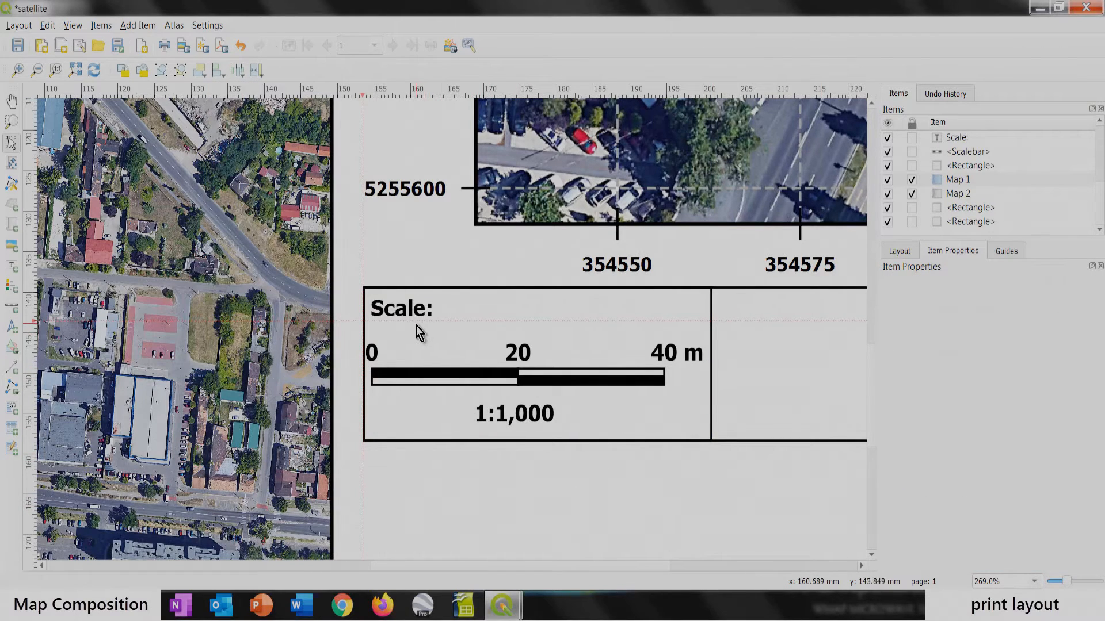
Step: Copy the "Notes:" label into the empty right compartment of the gas station map's box
{"action": "scroll", "coordinate": [415, 323], "scroll_direction": "down", "scroll_amount": 2}
{"action": "scroll", "coordinate": [381, 517], "scroll_direction": "up", "scroll_amount": 1}
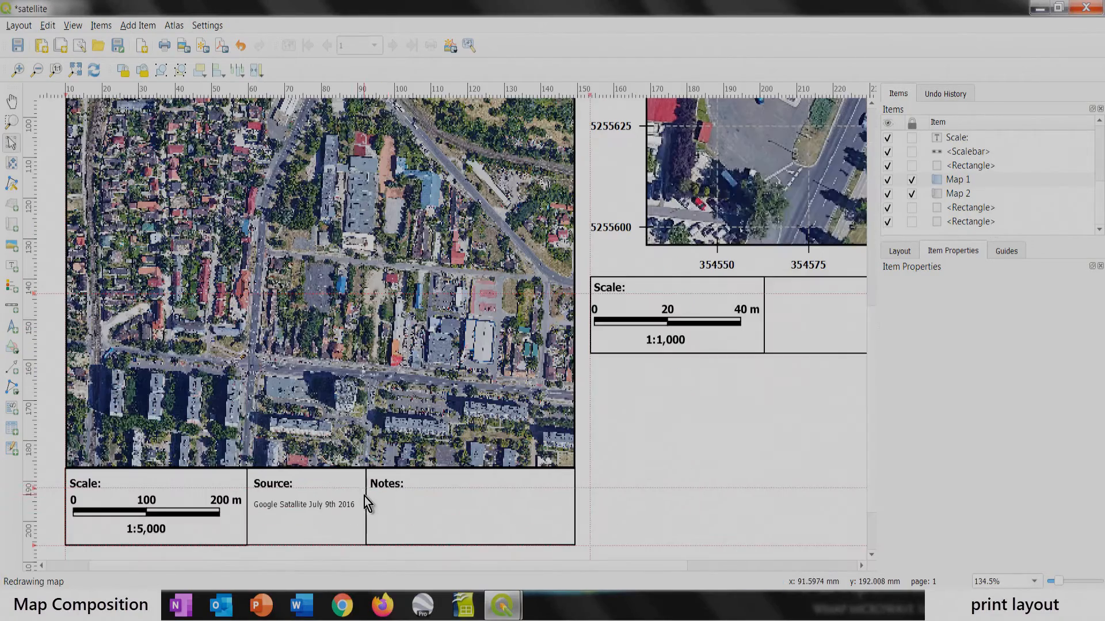
{"action": "left_click", "coordinate": [392, 482]}
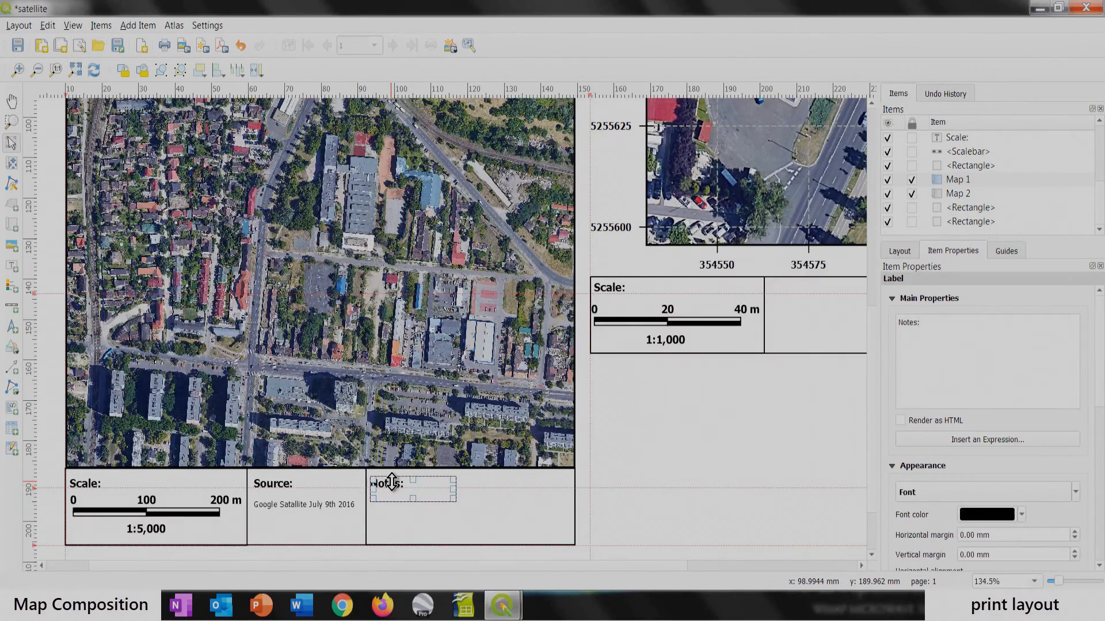
{"action": "key", "text": "ctrl+c"}
{"action": "key", "text": "ctrl+v"}
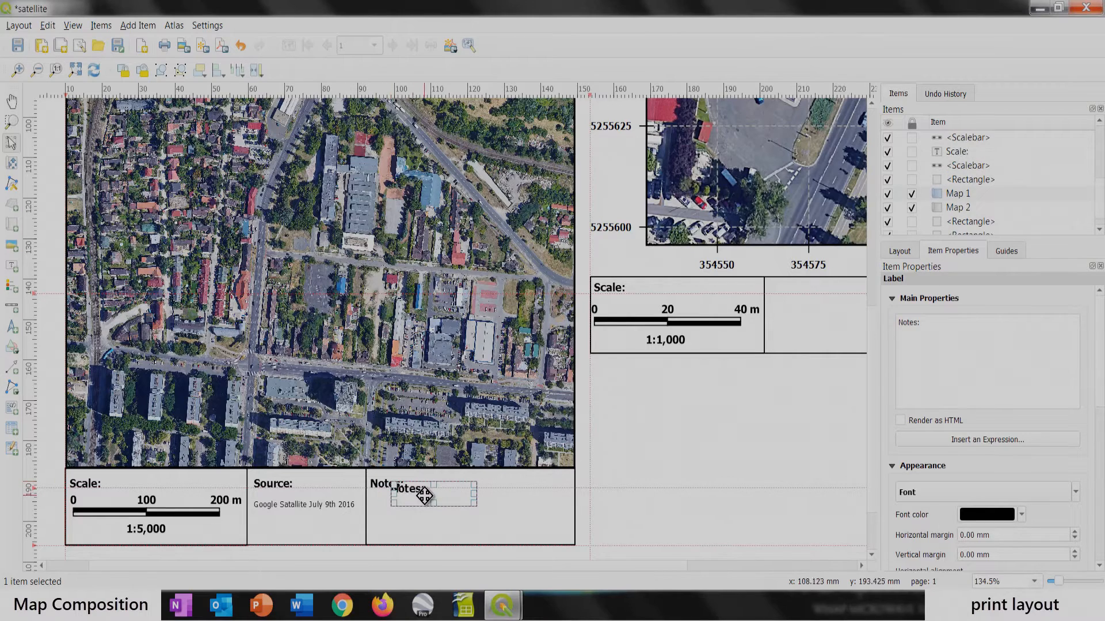
{"action": "left_click_drag", "start_coordinate": [414, 493], "coordinate": [772, 301]}
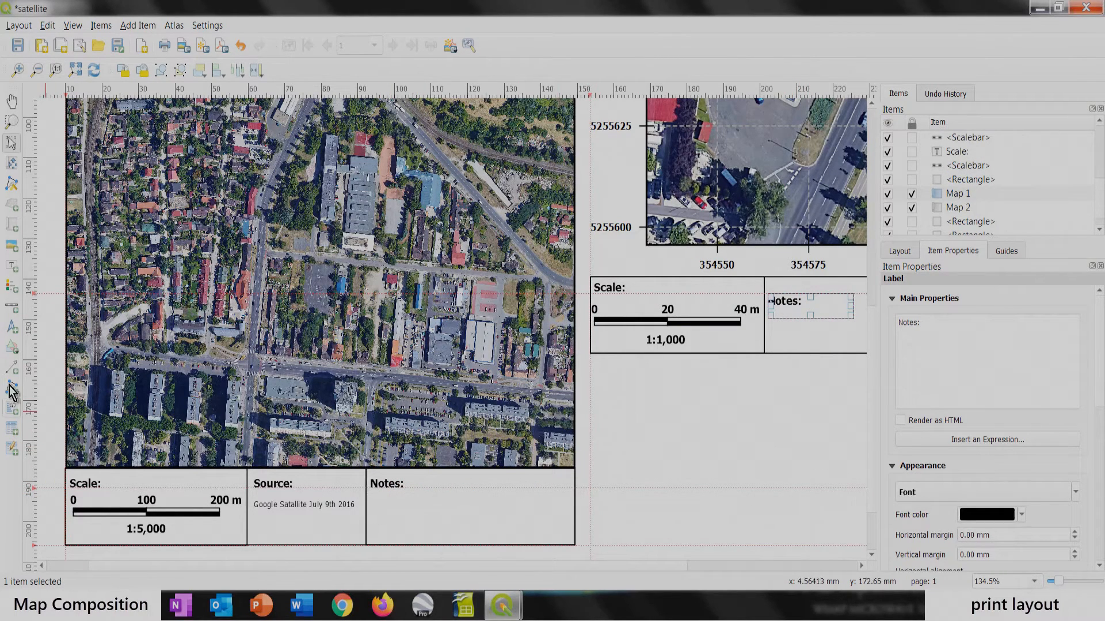
Step: Change the copied label's text to "Coordinate Reference System:" and widen the label to fit it on one line
{"action": "scroll", "coordinate": [839, 319], "scroll_direction": "up", "scroll_amount": 2}
{"action": "left_click_drag", "start_coordinate": [921, 323], "coordinate": [896, 323]}
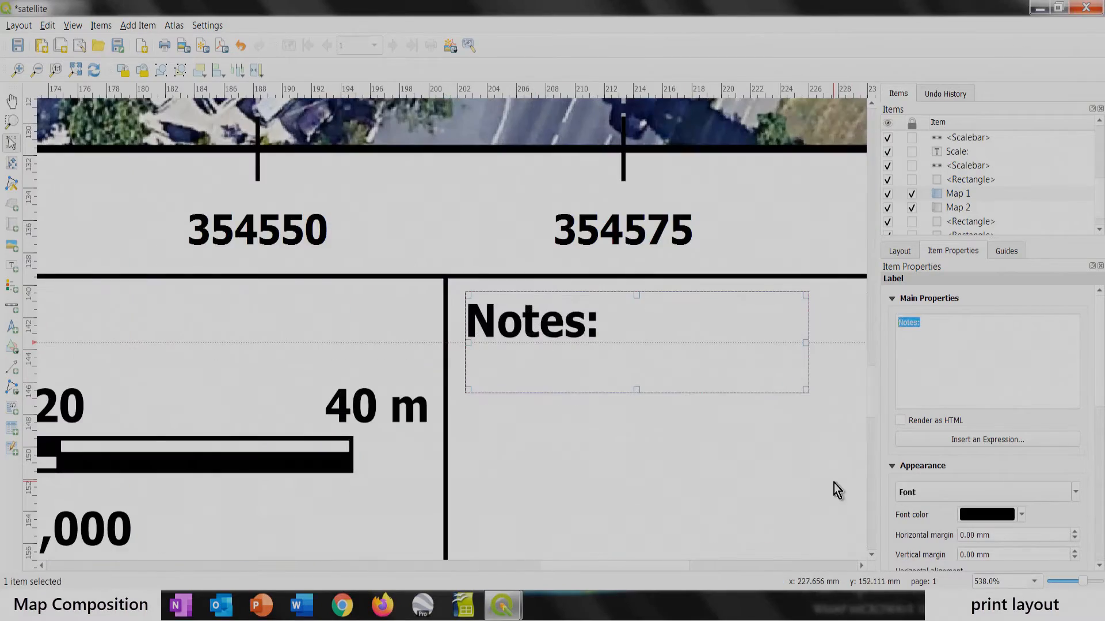
{"action": "type", "text": "Coordinate Reference System"}
{"action": "scroll", "coordinate": [557, 329], "scroll_direction": "down", "scroll_amount": 2}
{"action": "left_click_drag", "start_coordinate": [619, 332], "coordinate": [765, 332]}
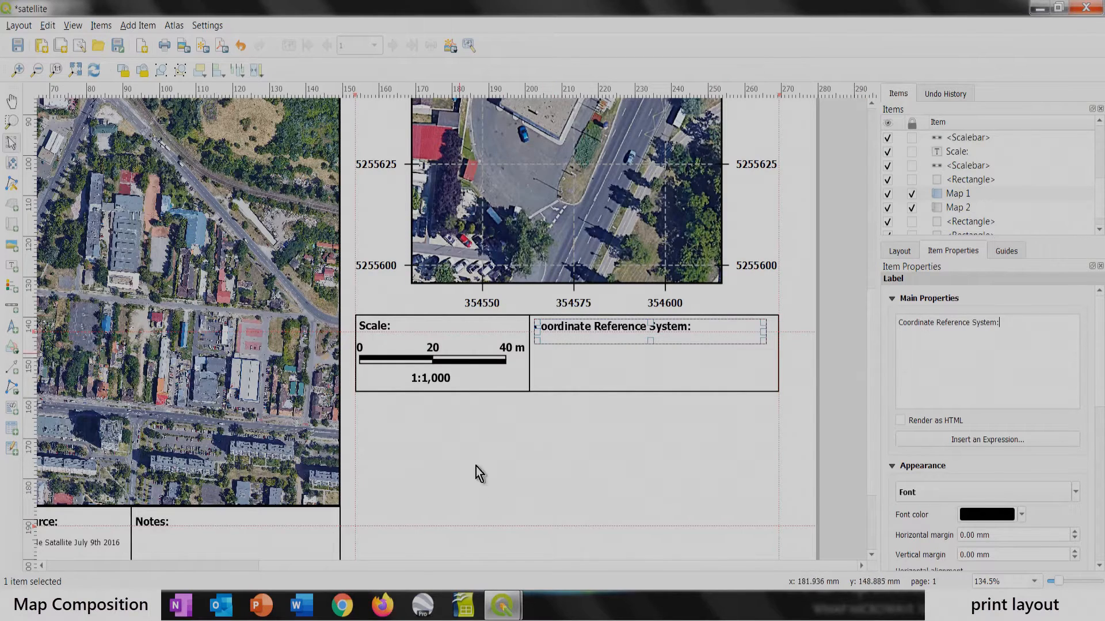
Step: Switch to the main QGIS project window and open the layer properties information of the BIG PICTURE 2 raster
{"action": "mouse_move", "coordinate": [496, 606]}
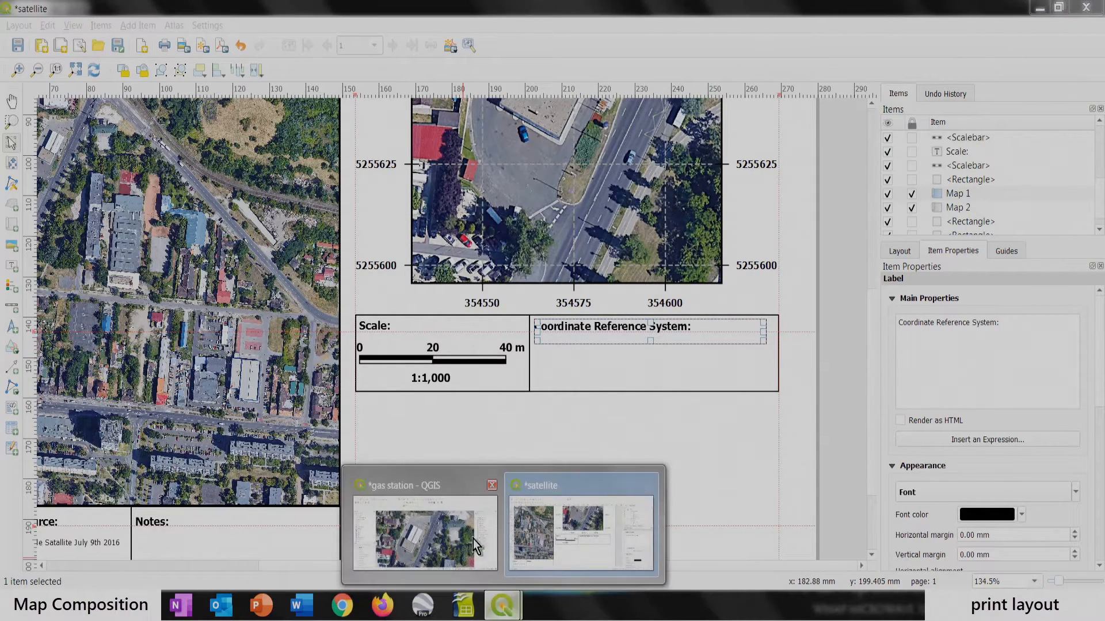
{"action": "left_click", "coordinate": [427, 478]}
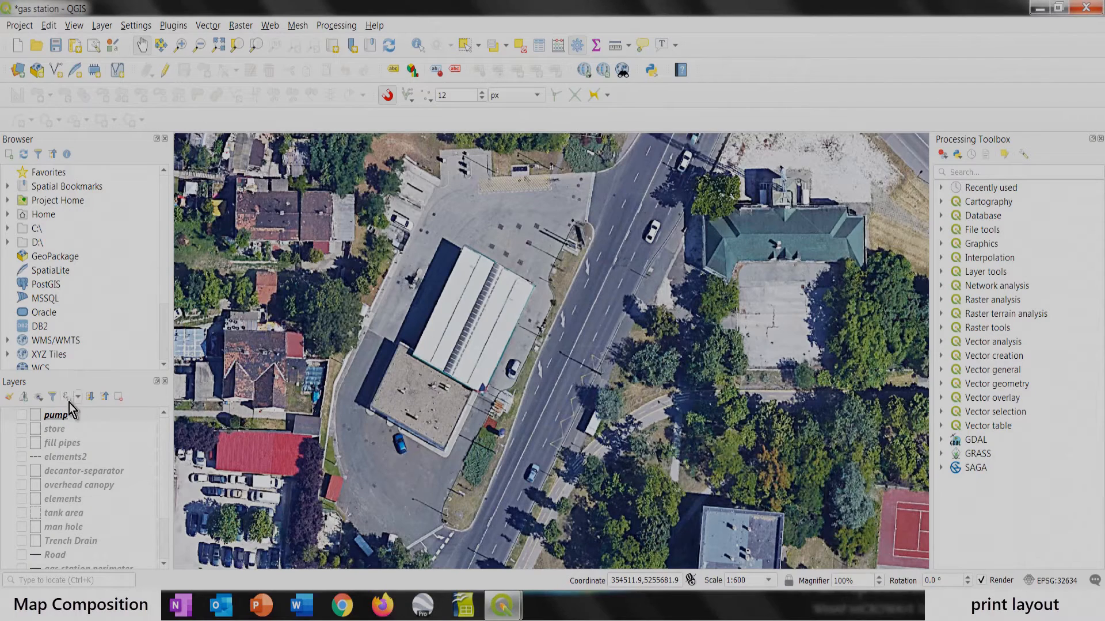
{"action": "scroll", "coordinate": [69, 492], "scroll_direction": "down", "scroll_amount": 2}
{"action": "right_click", "coordinate": [77, 522]}
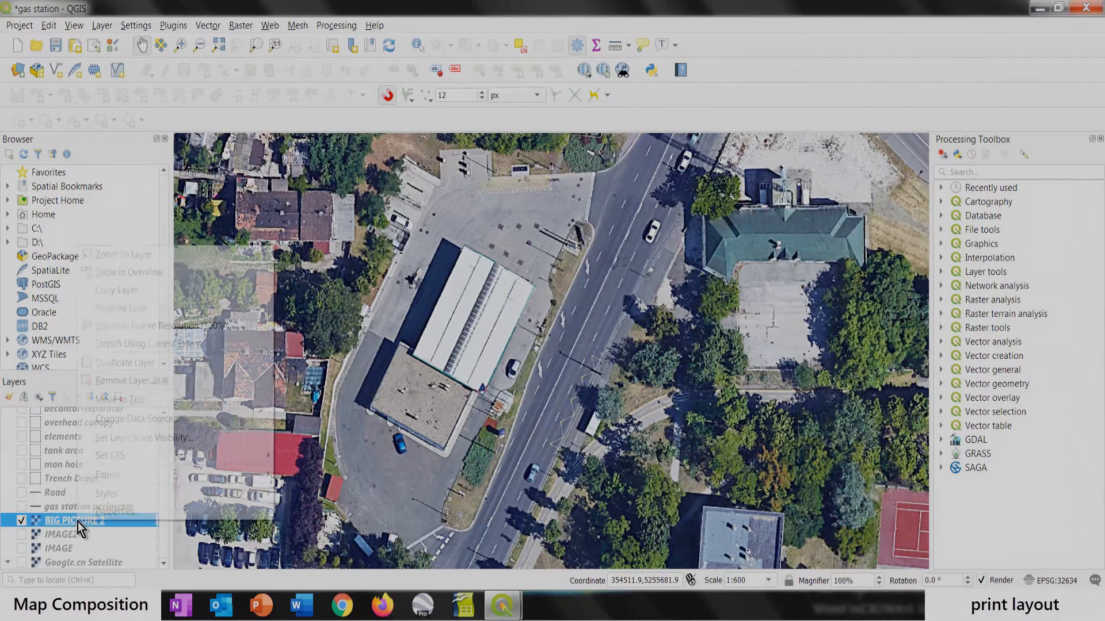
{"action": "left_click", "coordinate": [119, 512]}
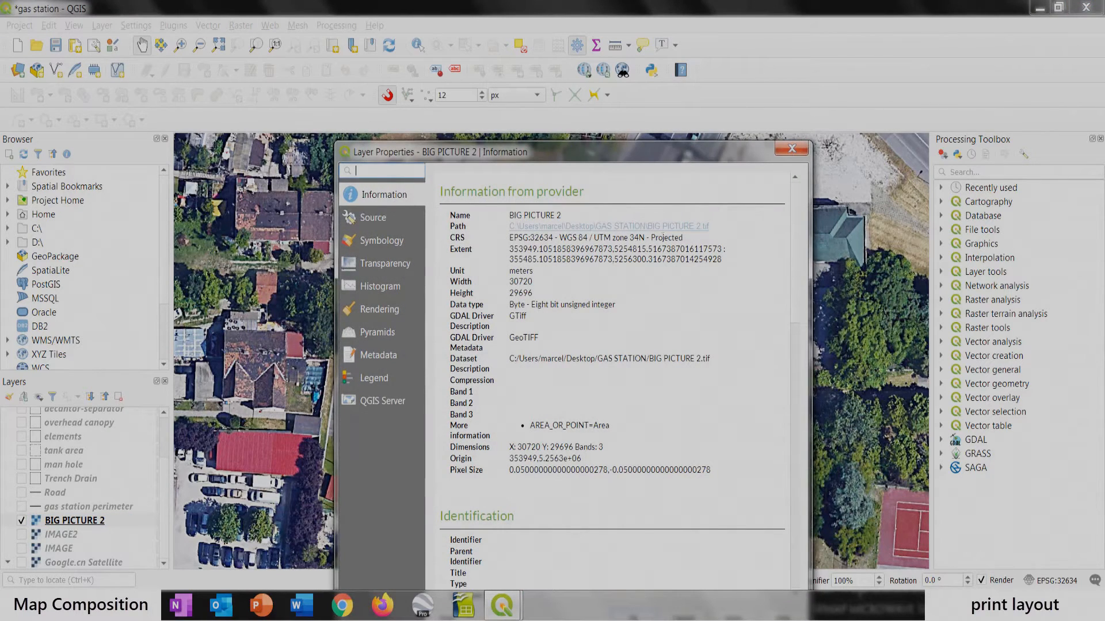
Step: Copy the layer's CRS text "EPSG:32634 - WGS 84 / UTM zone 34N - Projected" and return to the satellite print layout
{"action": "left_click_drag", "start_coordinate": [668, 238], "coordinate": [523, 238]}
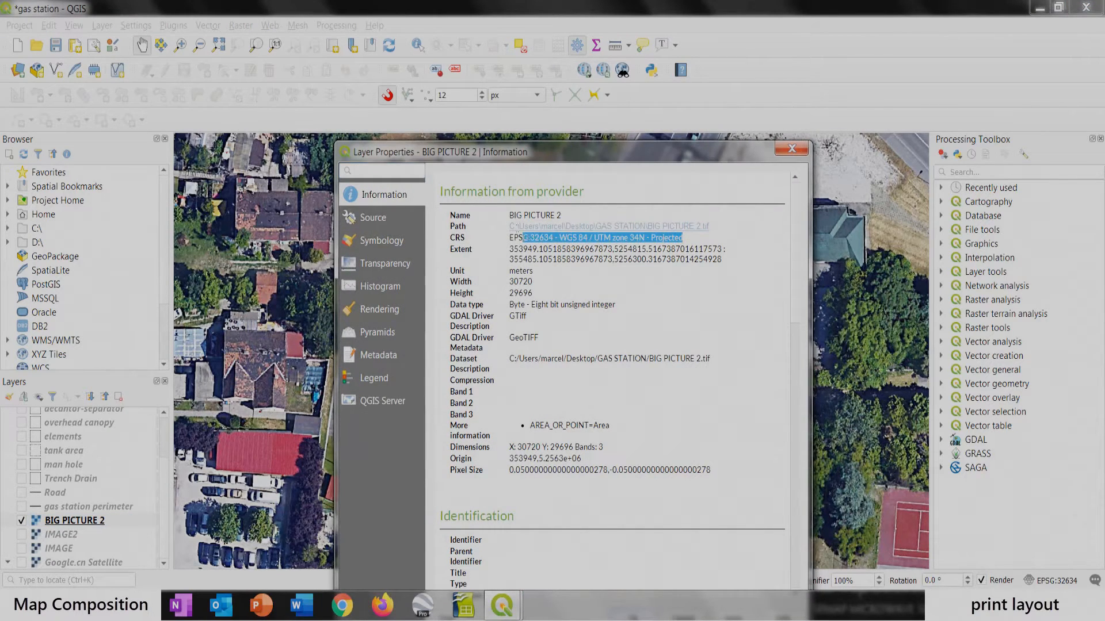
{"action": "right_click", "coordinate": [519, 237]}
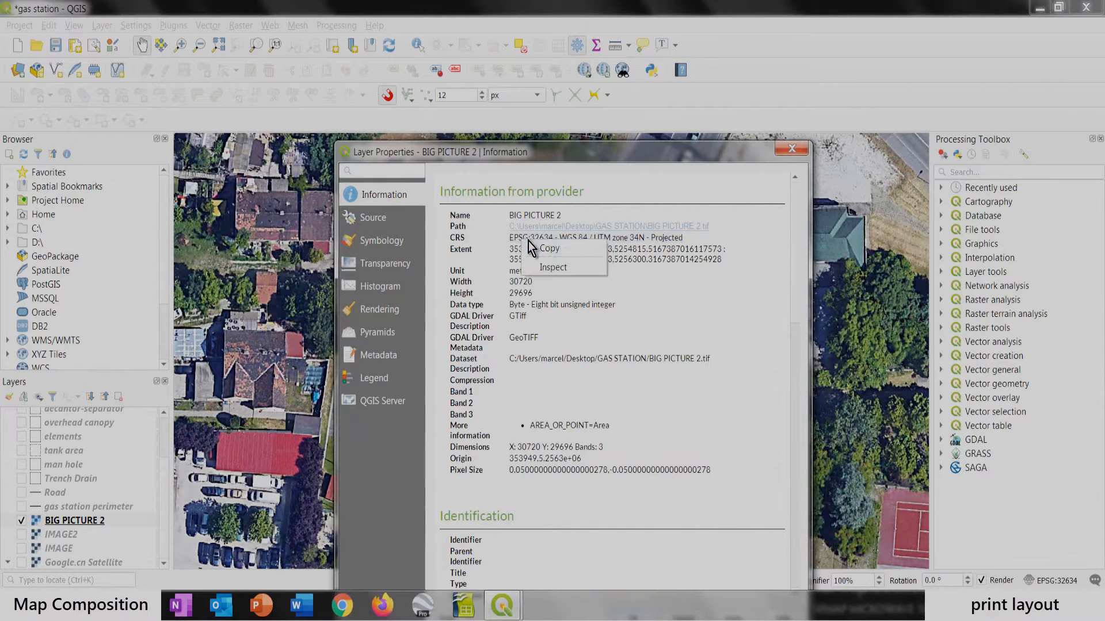
{"action": "left_click", "coordinate": [546, 249]}
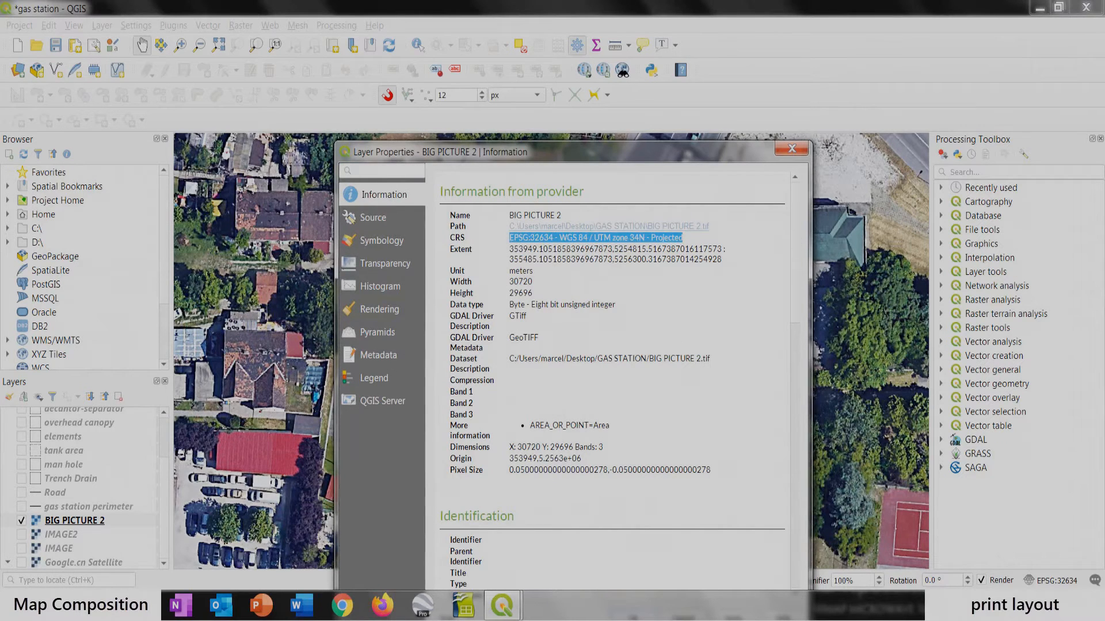
{"action": "left_click", "coordinate": [507, 609]}
{"action": "left_click", "coordinate": [588, 555]}
{"action": "left_click", "coordinate": [502, 605]}
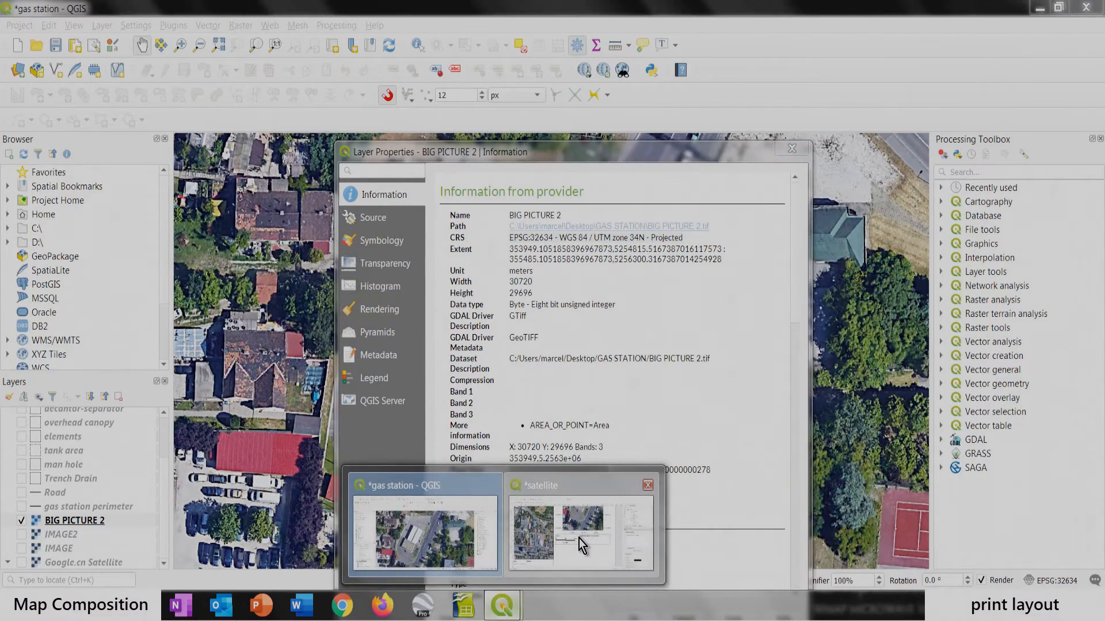
Step: Copy the BIG PICTURE 2 layer's CRS text, close its properties and return to the satellite layout
{"action": "left_click", "coordinate": [579, 539]}
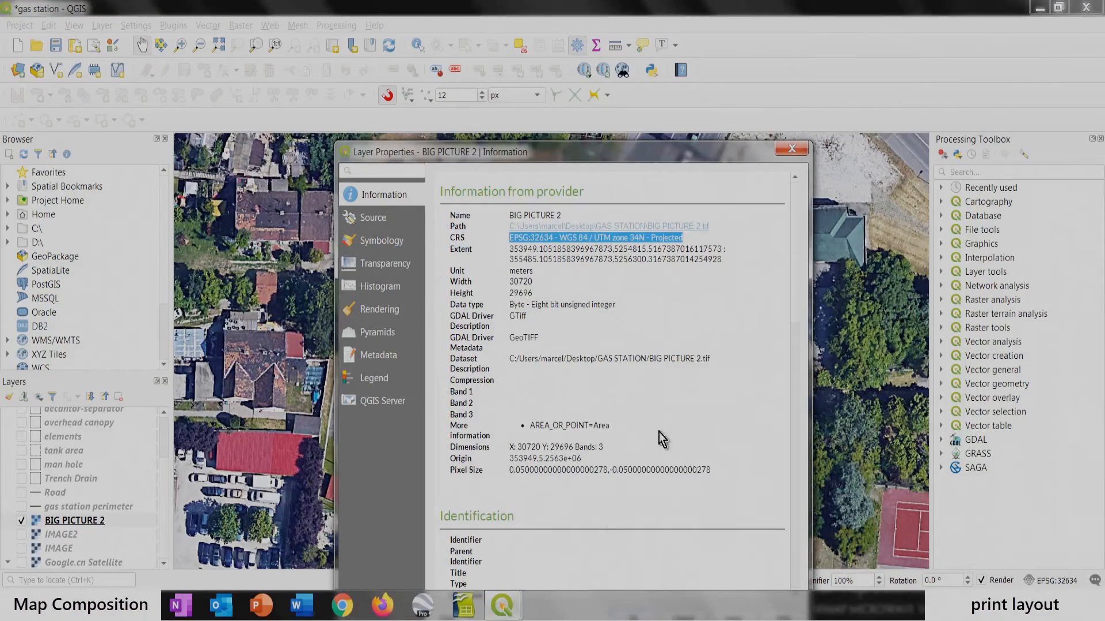
{"action": "left_click", "coordinate": [804, 150]}
{"action": "left_click", "coordinate": [502, 611]}
{"action": "left_click", "coordinate": [573, 545]}
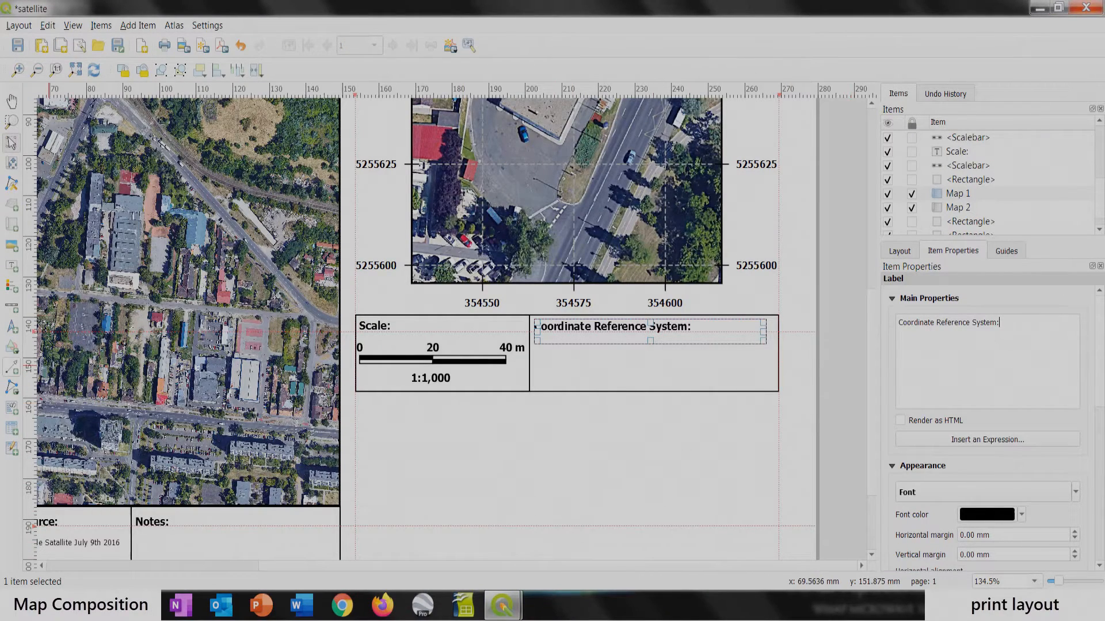
Step: Add a label about 48 mm wide under the Coordinate Reference System heading reading "EPSG:32634 - WGS 84 / UTM zone 34N - Projected"
{"action": "left_click", "coordinate": [11, 266]}
{"action": "left_click_drag", "start_coordinate": [535, 361], "coordinate": [709, 385]}
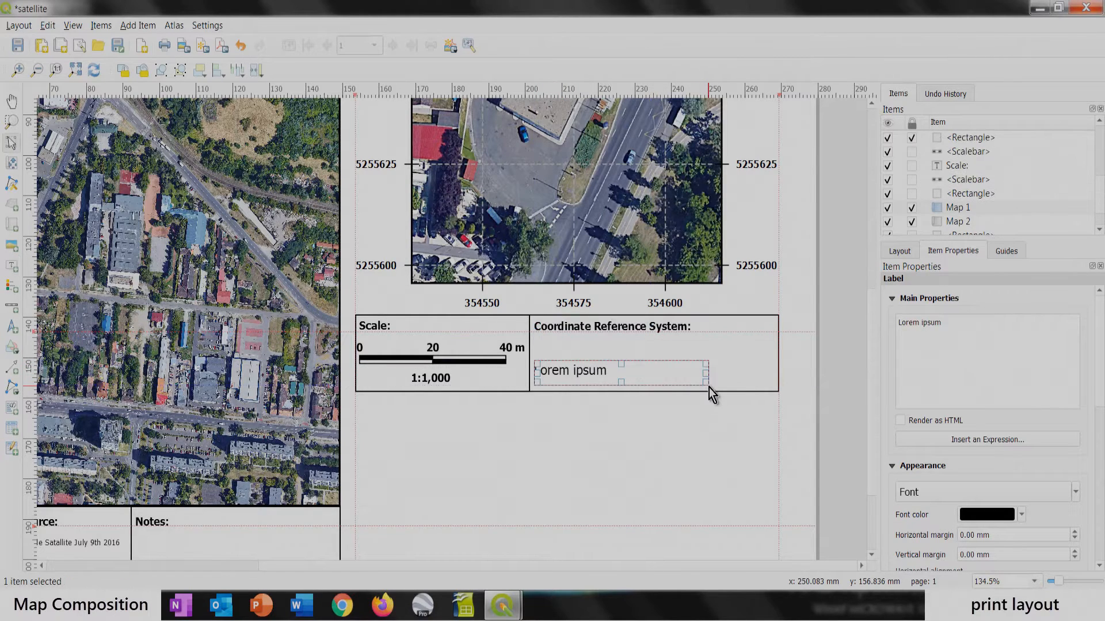
{"action": "left_click_drag", "start_coordinate": [945, 324], "coordinate": [888, 320]}
{"action": "right_click", "coordinate": [918, 331]}
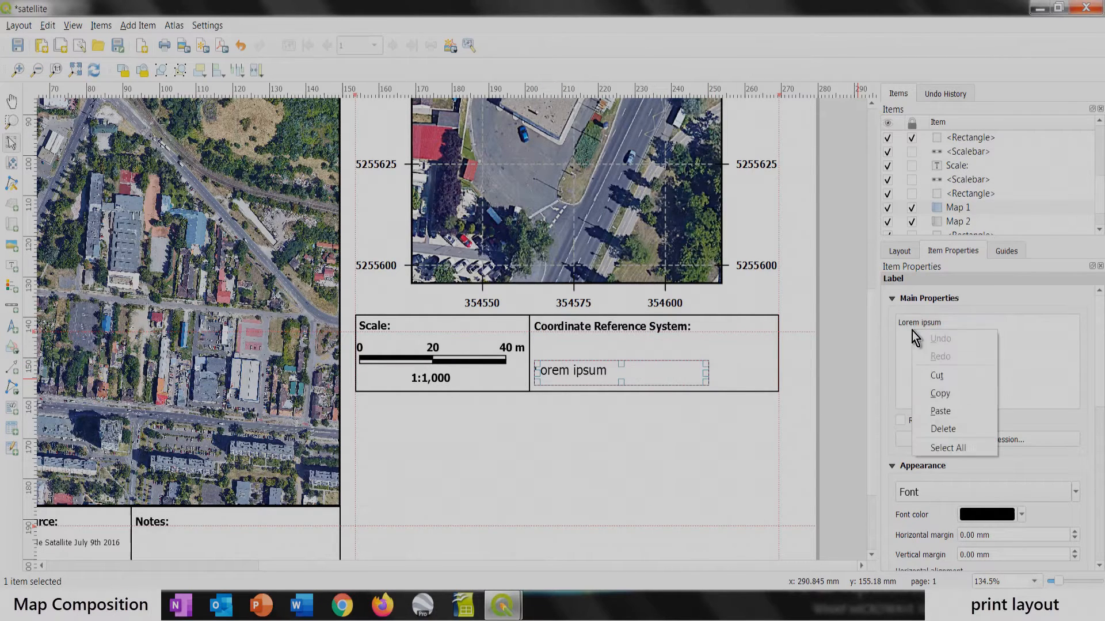
{"action": "left_click", "coordinate": [935, 413]}
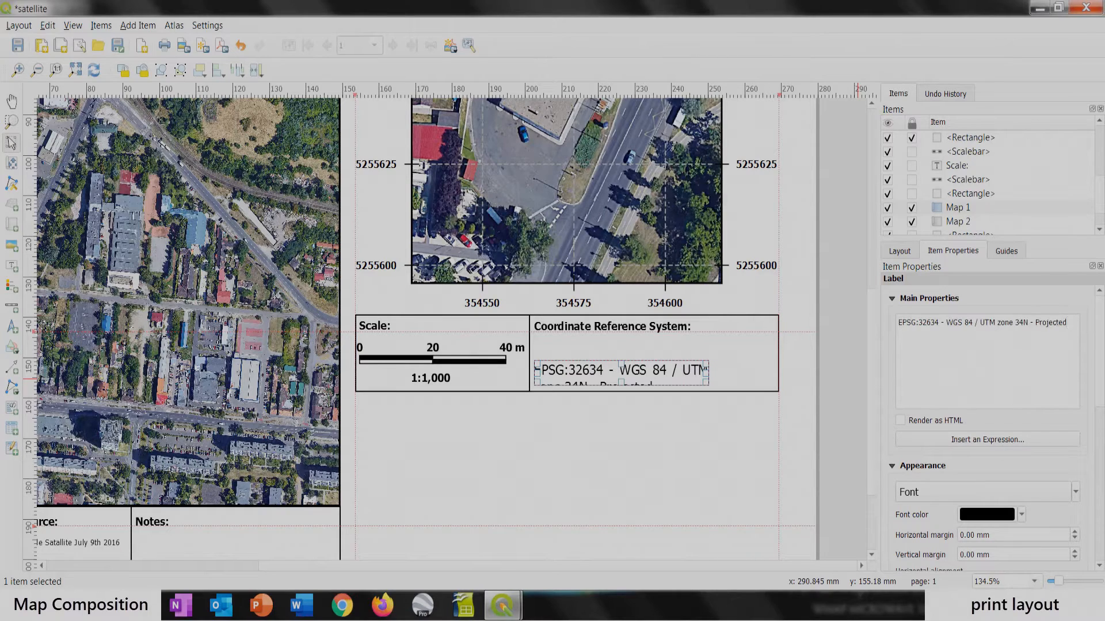
Step: Set the EPSG label's font size to 8 and move the label up closer to its heading
{"action": "left_click_drag", "start_coordinate": [1067, 323], "coordinate": [884, 312]}
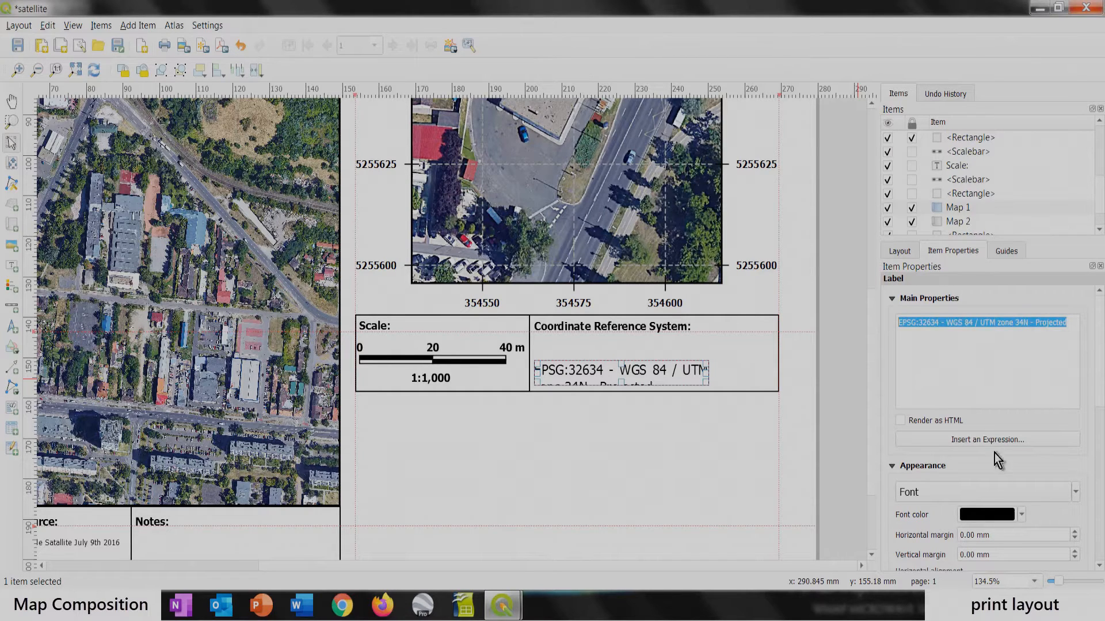
{"action": "left_click", "coordinate": [958, 494]}
{"action": "left_click", "coordinate": [648, 247]}
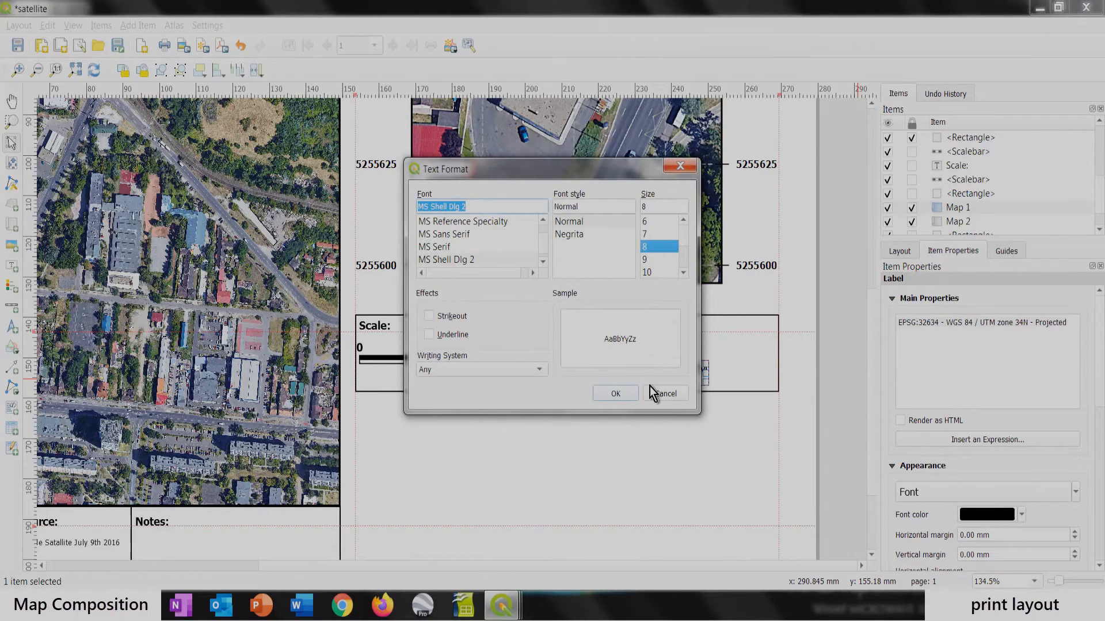
{"action": "left_click", "coordinate": [615, 394]}
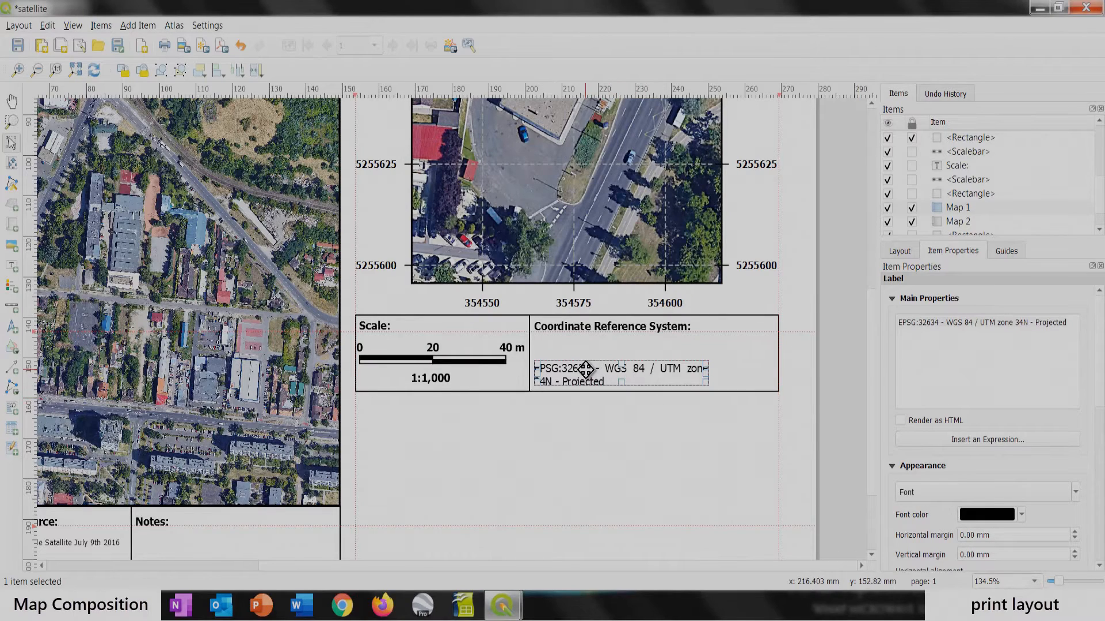
{"action": "left_click_drag", "start_coordinate": [585, 369], "coordinate": [585, 350]}
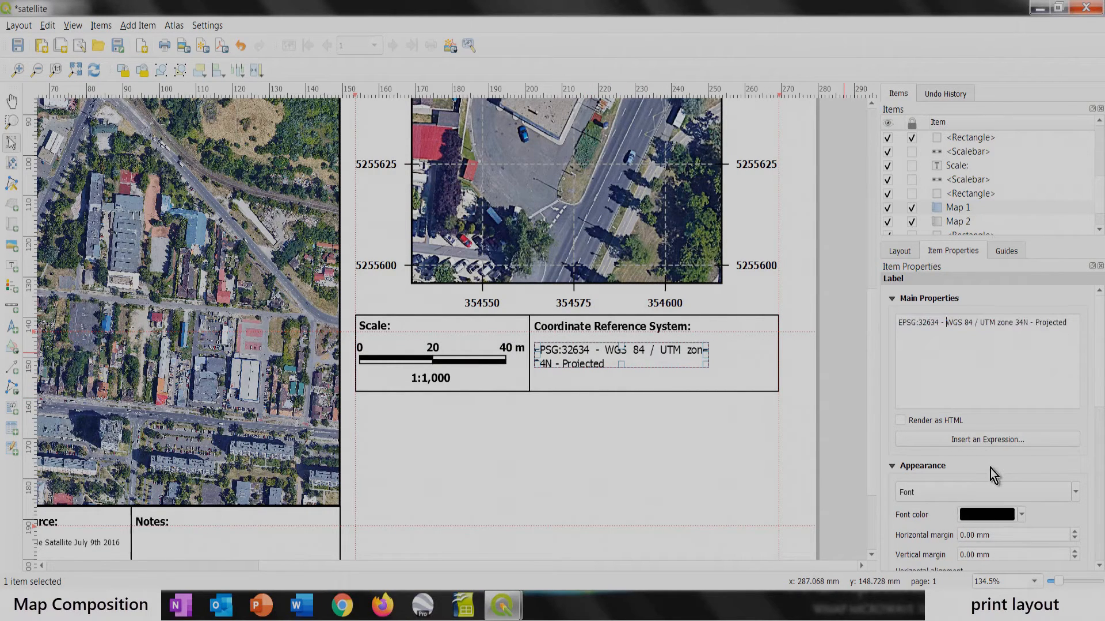
Step: Split the label into two lines, "EPSG:32634" and "WGS 84 / UTM zone 34N", removing the dash and the word "Projected"
{"action": "key", "text": "BackSpace"}
{"action": "key", "text": "BackSpace"}
{"action": "key", "text": "BackSpace"}
{"action": "key", "text": "Return"}
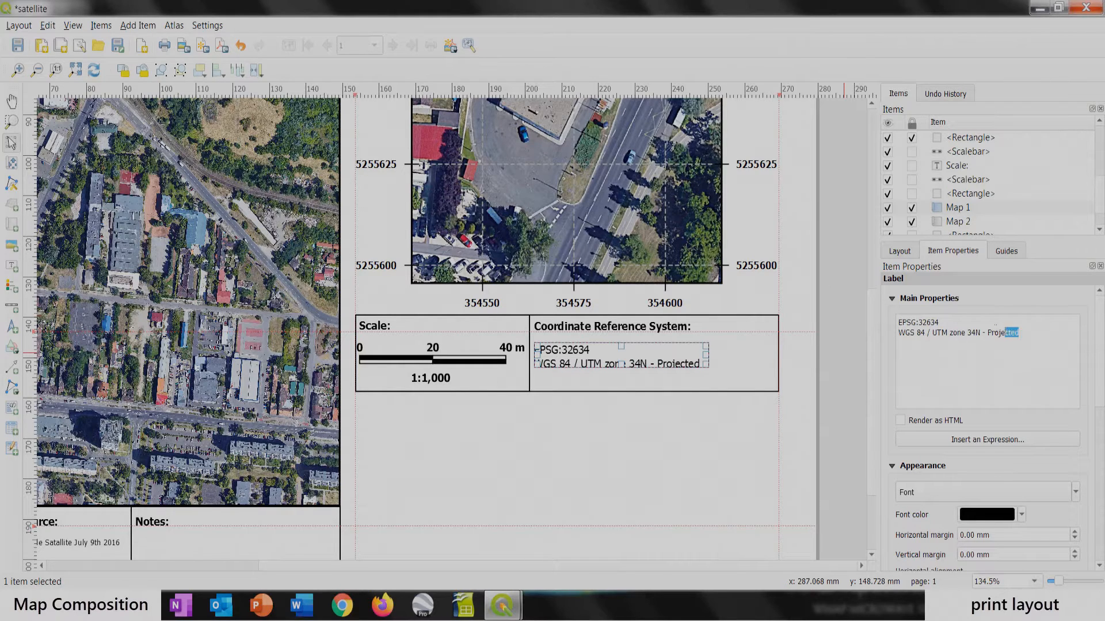
{"action": "key", "text": "BackSpace"}
{"action": "left_click", "coordinate": [725, 365]}
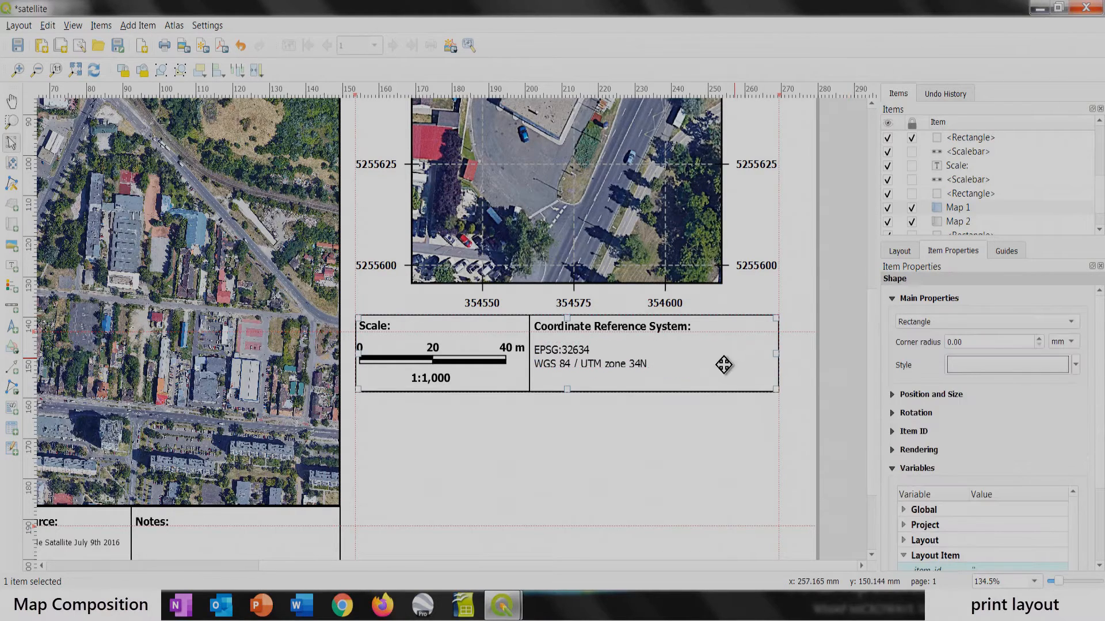
Step: Enlarge the EPSG label's frame to a height of about 7.7 mm
{"action": "left_click", "coordinate": [567, 444]}
{"action": "left_click", "coordinate": [599, 367]}
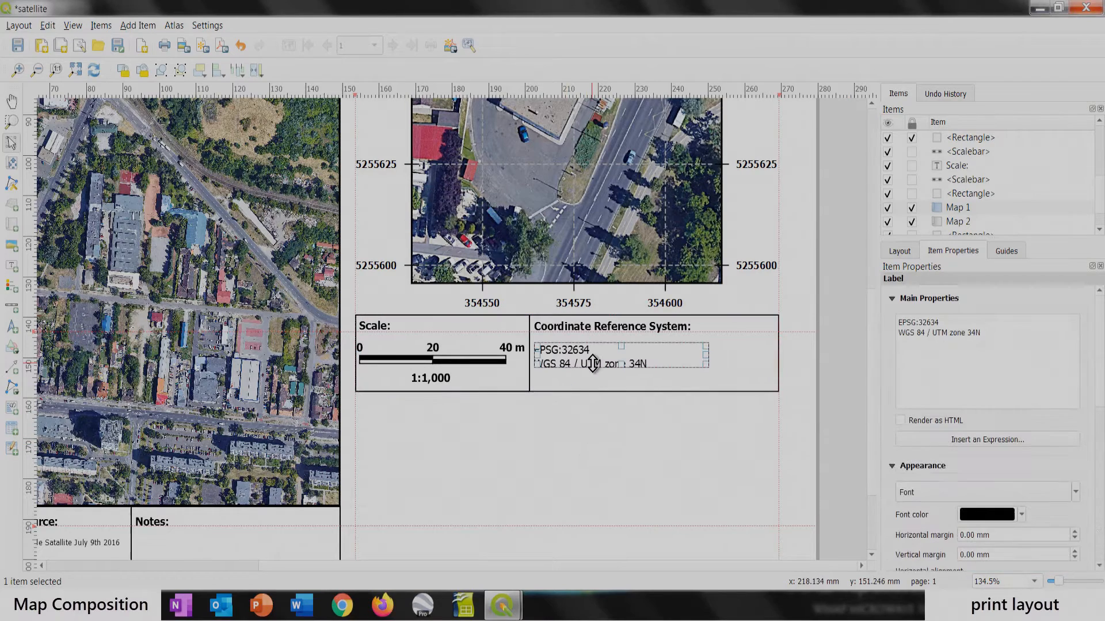
{"action": "left_click_drag", "start_coordinate": [625, 369], "coordinate": [623, 371]}
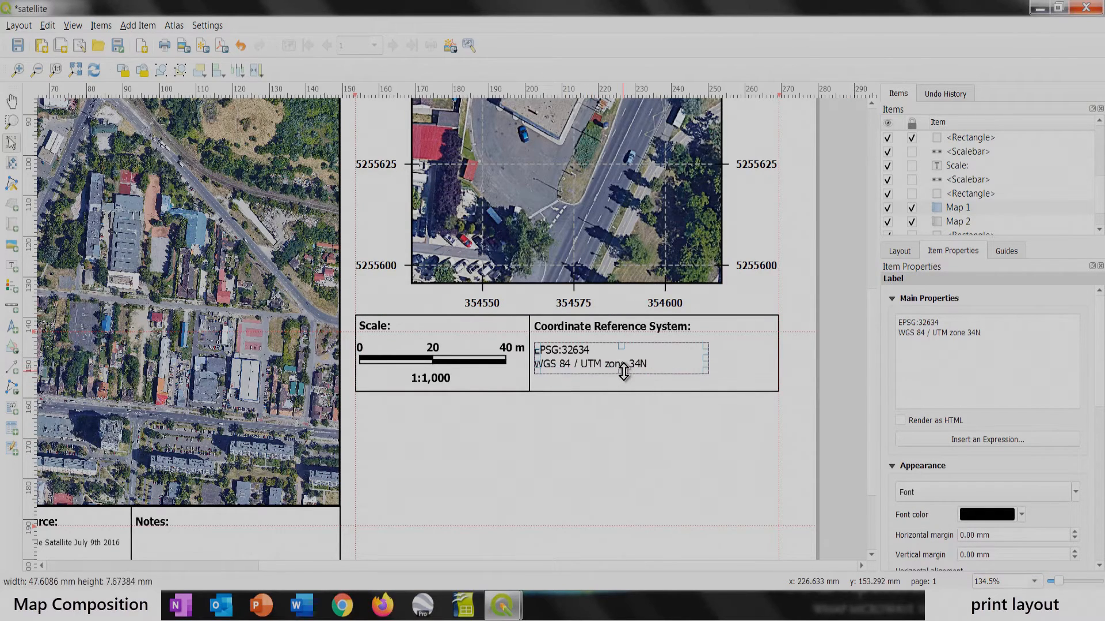
{"action": "left_click", "coordinate": [599, 461]}
Step: Correct the source label's text to "Google Satellite July 9th 2016" and save the layout
{"action": "key", "text": "ctrl+0"}
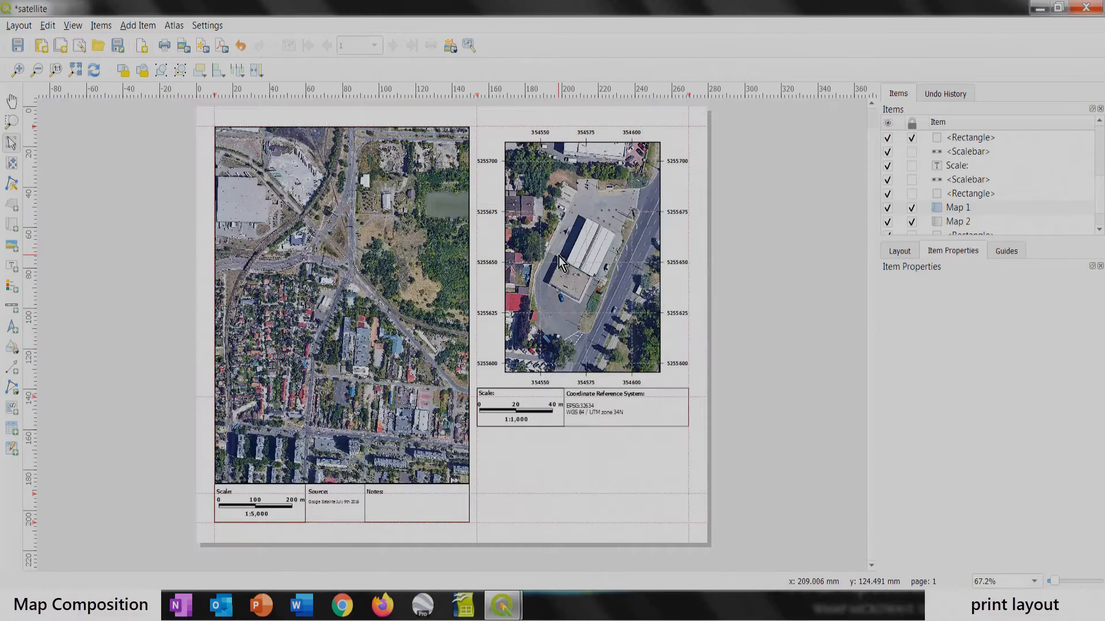
{"action": "scroll", "coordinate": [508, 502], "scroll_direction": "up", "scroll_amount": 1}
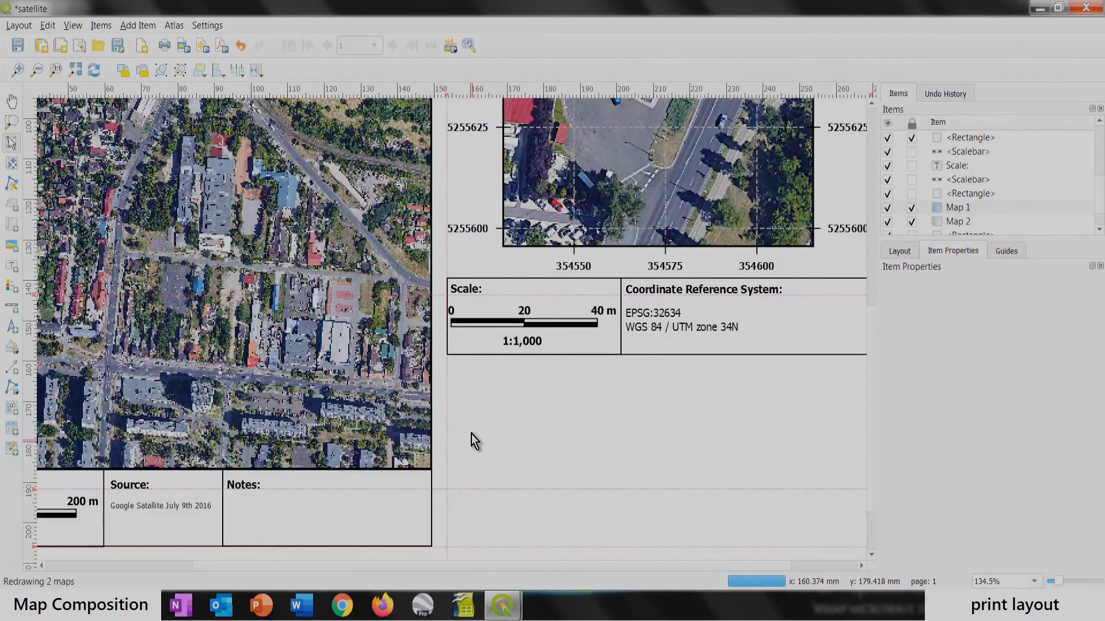
{"action": "scroll", "coordinate": [512, 372], "scroll_direction": "down", "scroll_amount": 1}
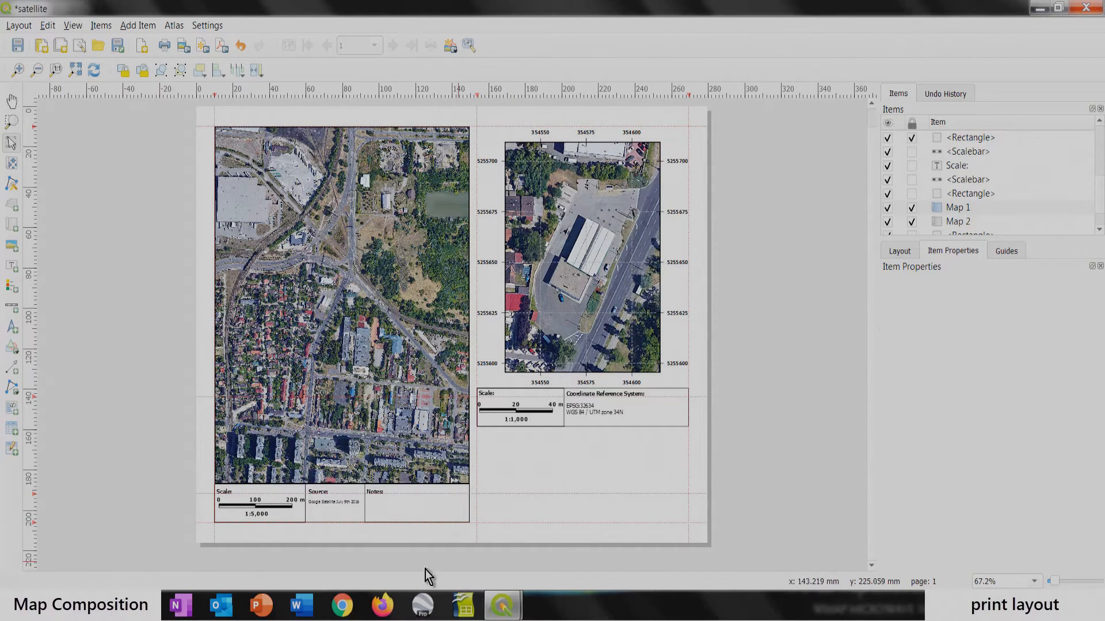
{"action": "scroll", "coordinate": [326, 511], "scroll_direction": "up", "scroll_amount": 2}
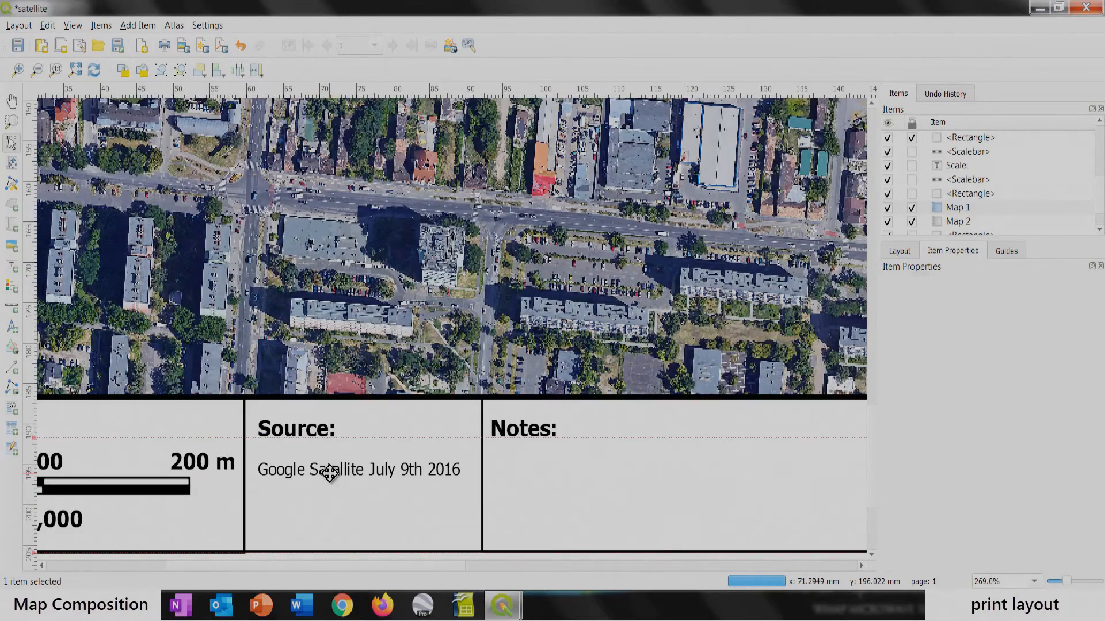
{"action": "left_click", "coordinate": [329, 473]}
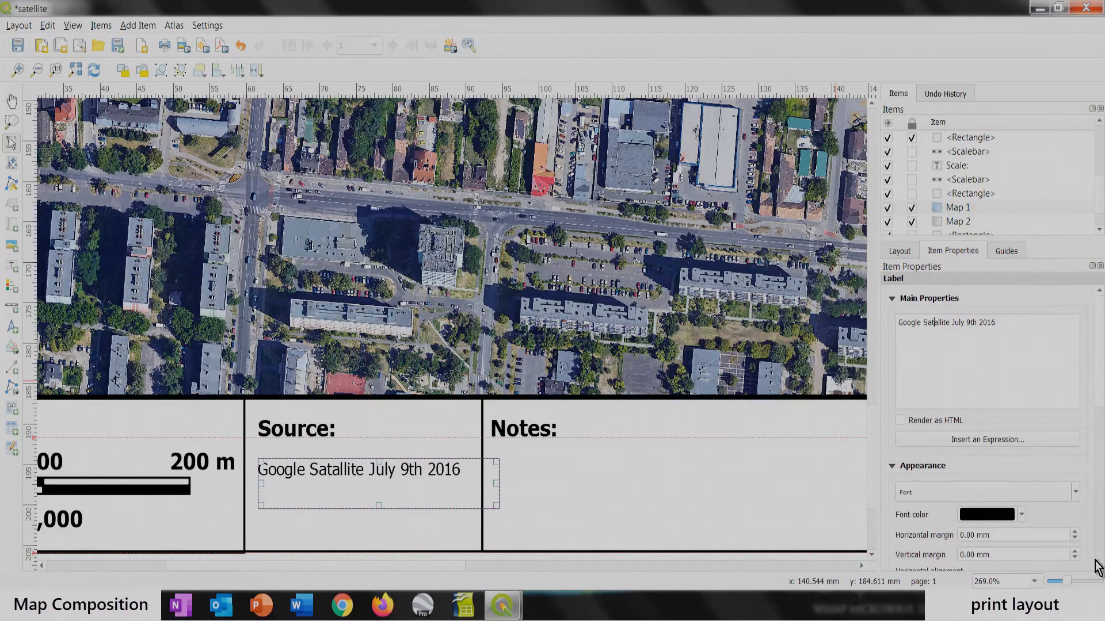
{"action": "key", "text": "BackSpace"}
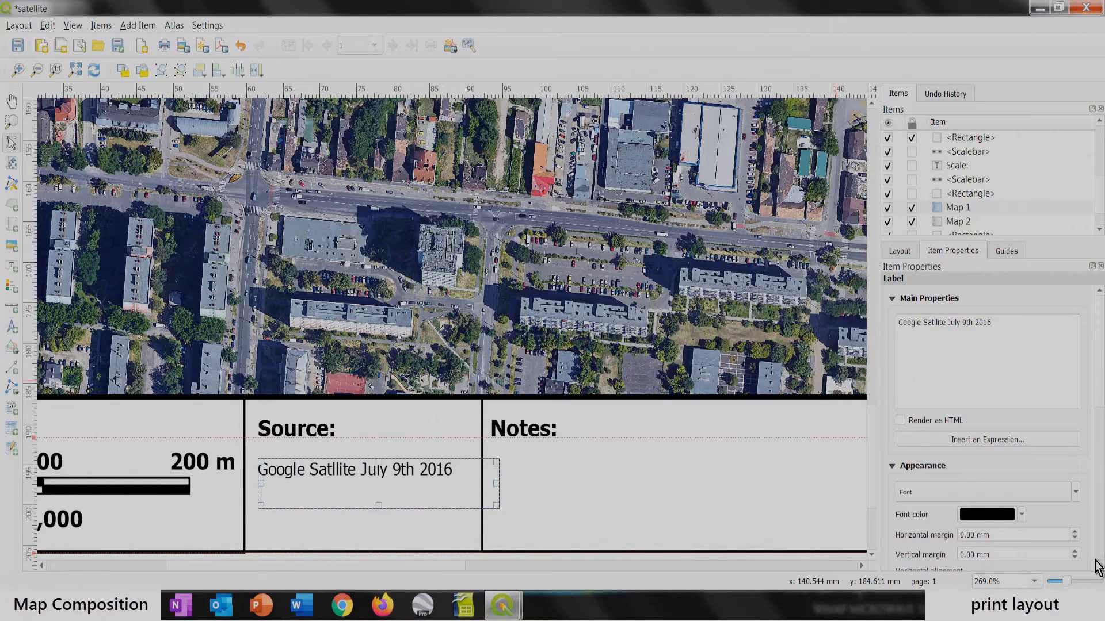
{"action": "type", "text": "e"}
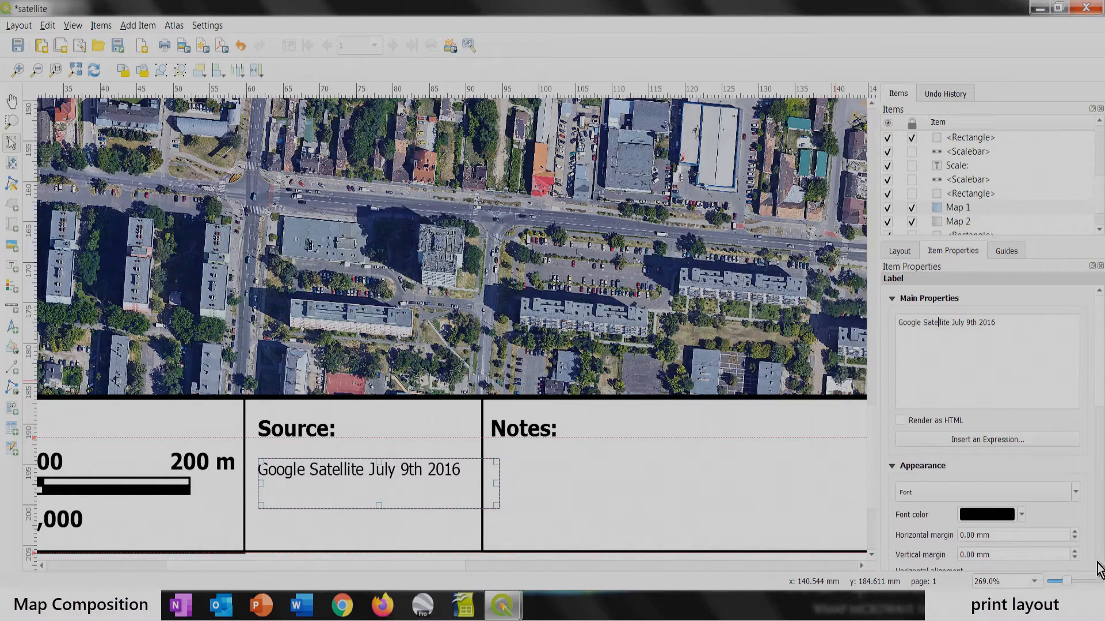
{"action": "left_click", "coordinate": [592, 559]}
{"action": "left_click", "coordinate": [25, 44]}
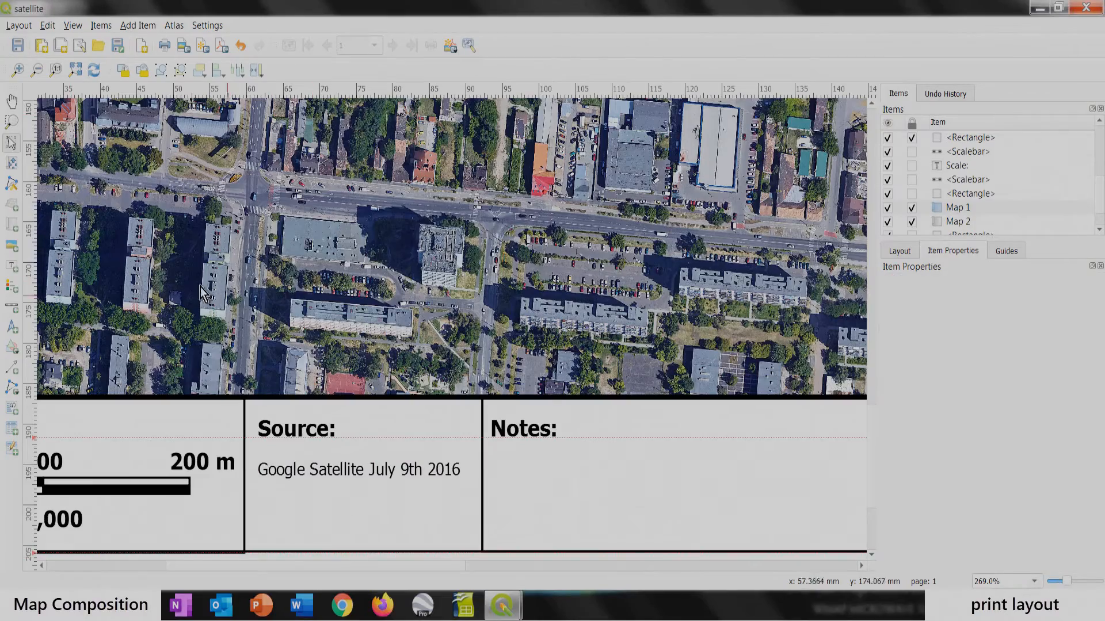
{"action": "scroll", "coordinate": [163, 290], "scroll_direction": "down", "scroll_amount": 1}
{"action": "scroll", "coordinate": [162, 290], "scroll_direction": "down", "scroll_amount": 1}
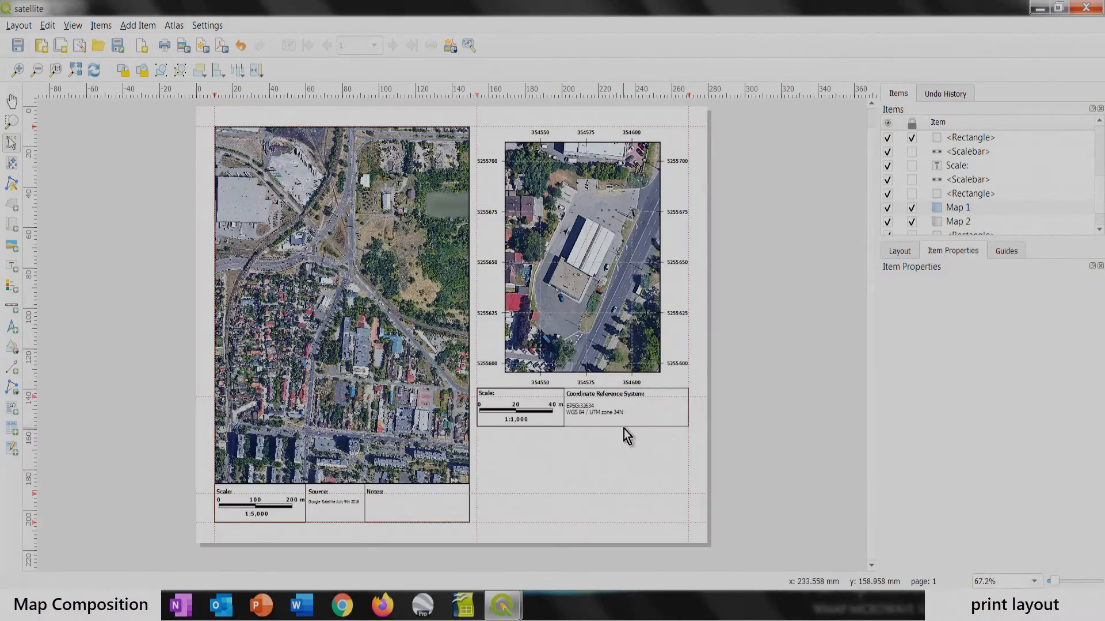
{"action": "scroll", "coordinate": [616, 431], "scroll_direction": "up", "scroll_amount": 2}
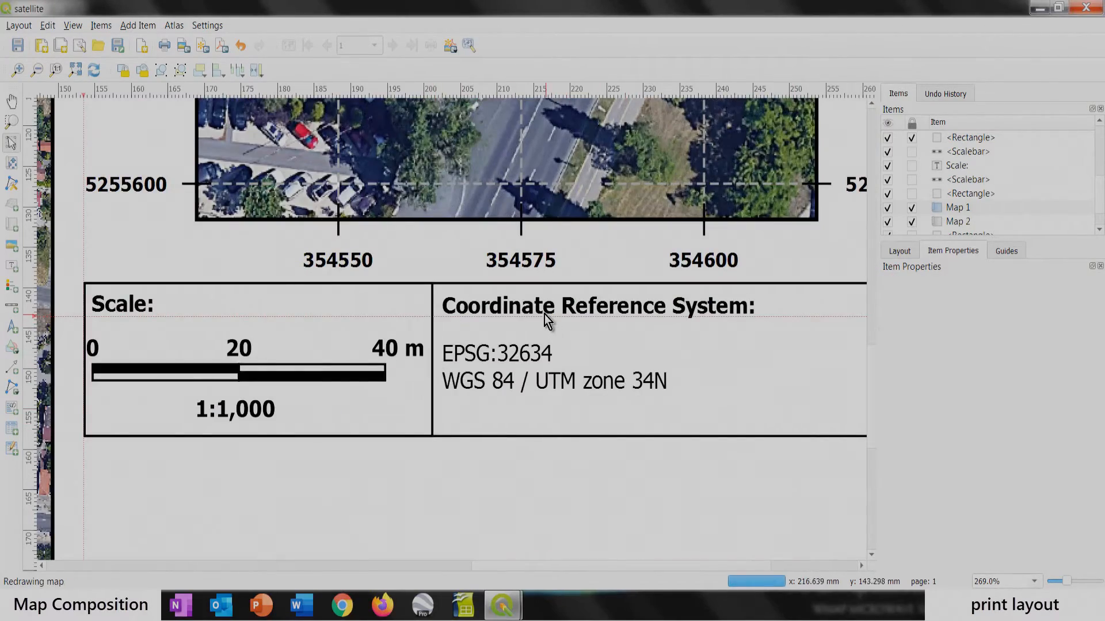
{"action": "left_click", "coordinate": [545, 314]}
{"action": "scroll", "coordinate": [553, 382], "scroll_direction": "down", "scroll_amount": 1}
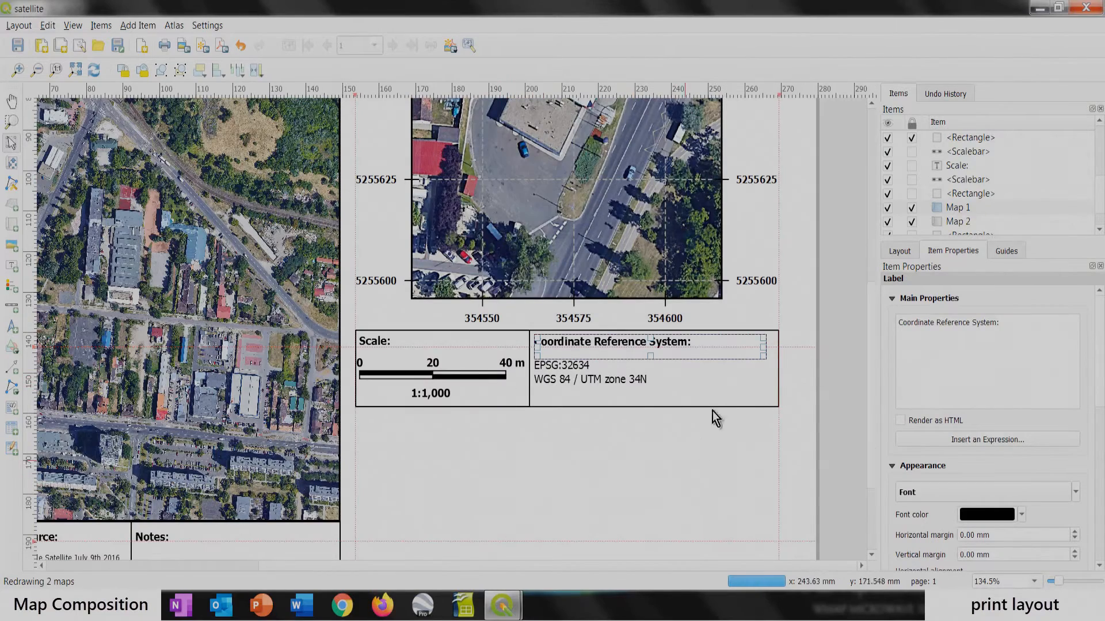
{"action": "scroll", "coordinate": [557, 346], "scroll_direction": "up", "scroll_amount": 1}
{"action": "left_click", "coordinate": [316, 411]}
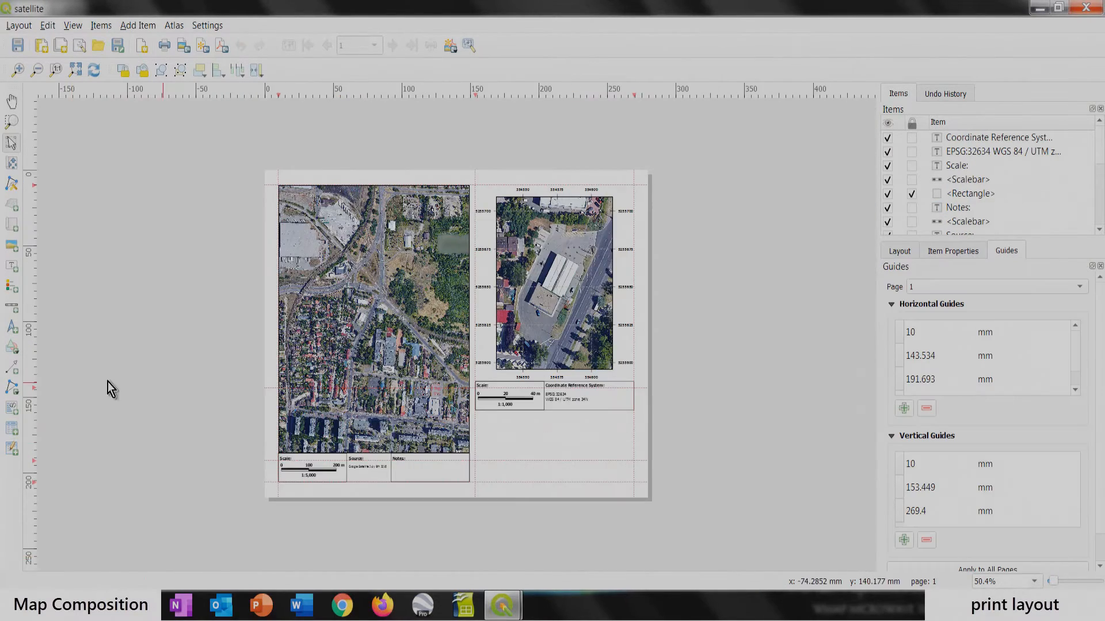
Step: Draw a rectangle about 116 mm wide and 46 mm high below the 1:1,000 scale box, between the outer guides
{"action": "left_click", "coordinate": [16, 352]}
{"action": "left_click", "coordinate": [40, 352]}
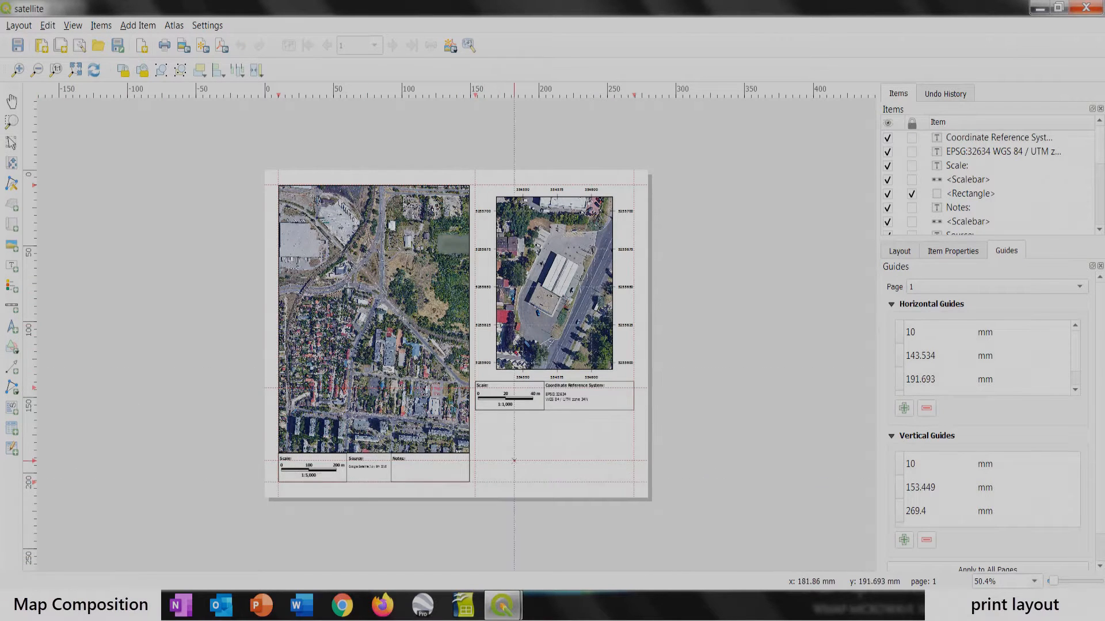
{"action": "scroll", "coordinate": [514, 460], "scroll_direction": "up", "scroll_amount": 1}
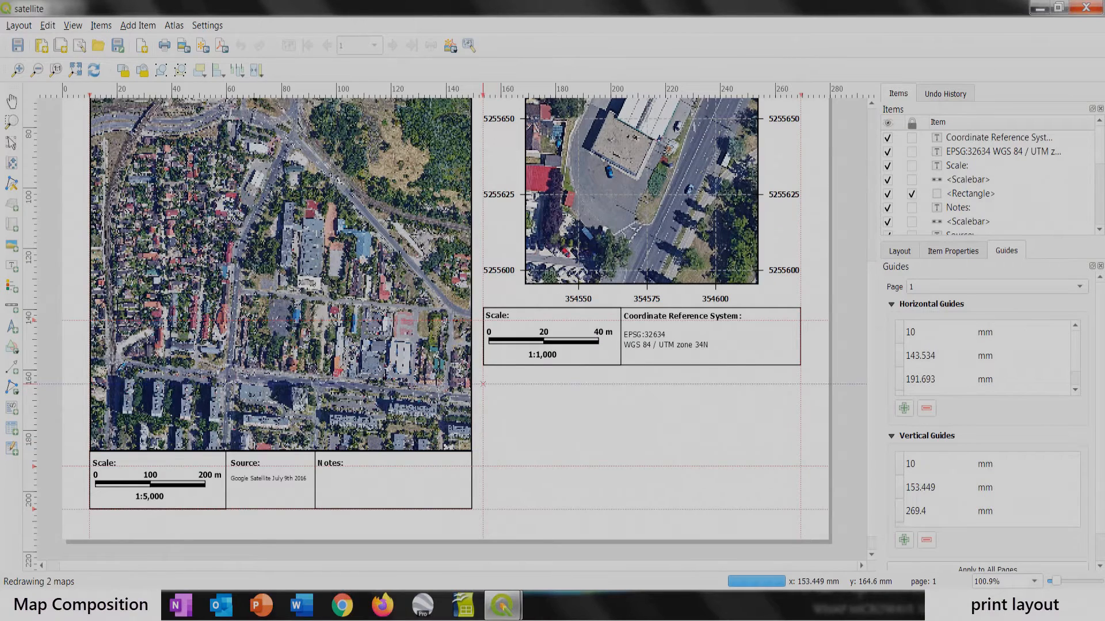
{"action": "left_click_drag", "start_coordinate": [483, 383], "coordinate": [801, 510]}
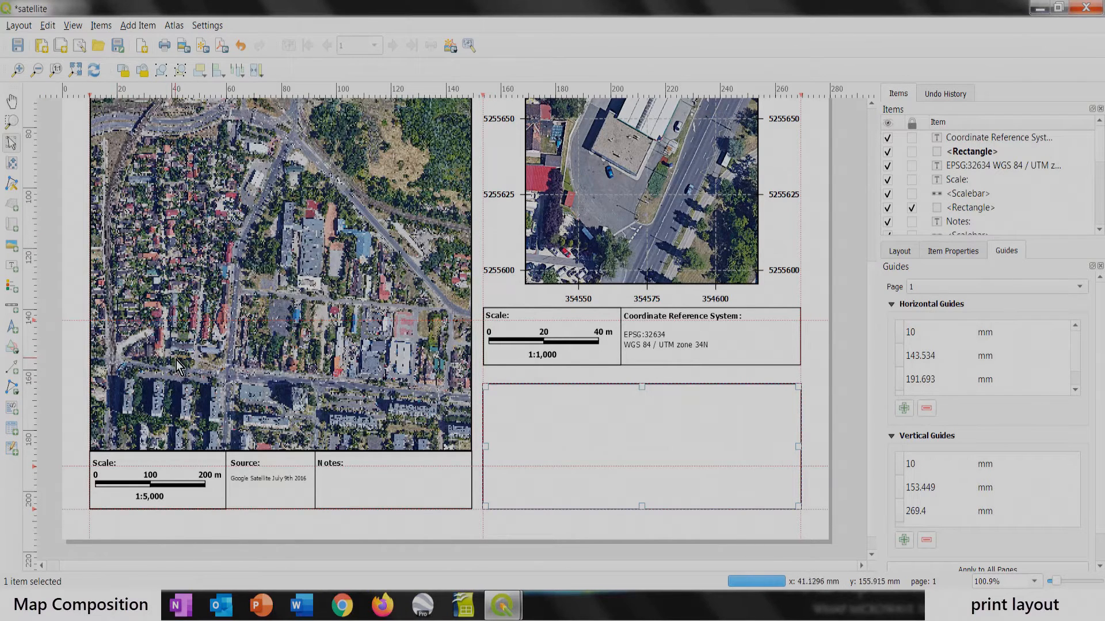
{"action": "left_click", "coordinate": [95, 69]}
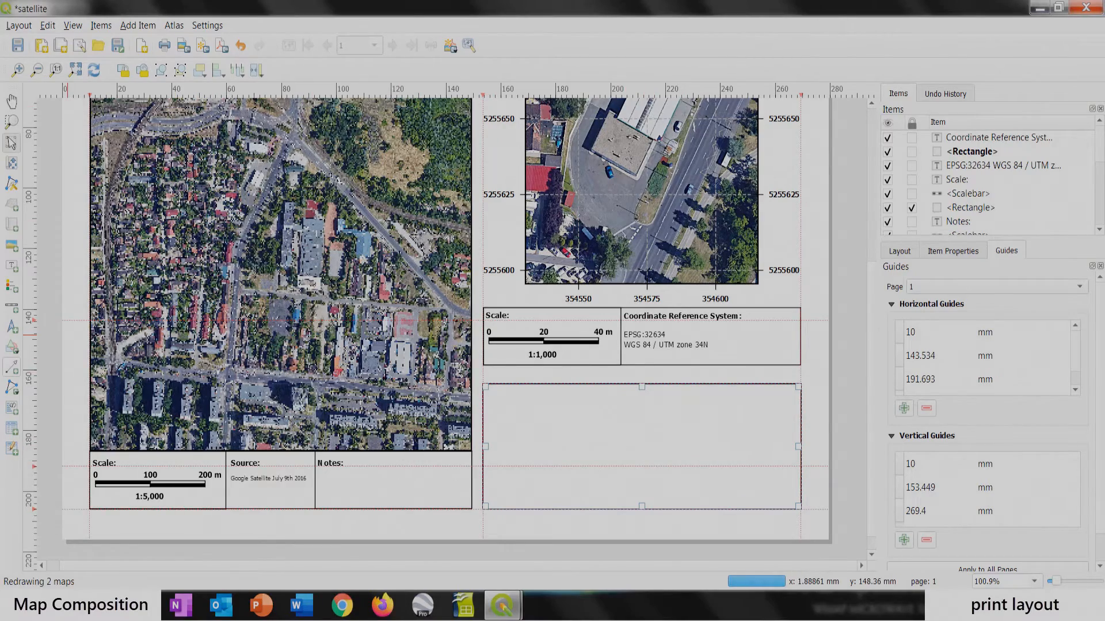
Step: Draw a smaller rectangle about 17 mm wide and 35 mm high in the large rectangle's upper-left corner
{"action": "left_click", "coordinate": [12, 347]}
{"action": "left_click", "coordinate": [49, 364]}
{"action": "scroll", "coordinate": [493, 396], "scroll_direction": "up", "scroll_amount": 2}
{"action": "left_click_drag", "start_coordinate": [451, 348], "coordinate": [570, 526]}
{"action": "scroll", "coordinate": [547, 354], "scroll_direction": "down", "scroll_amount": 2}
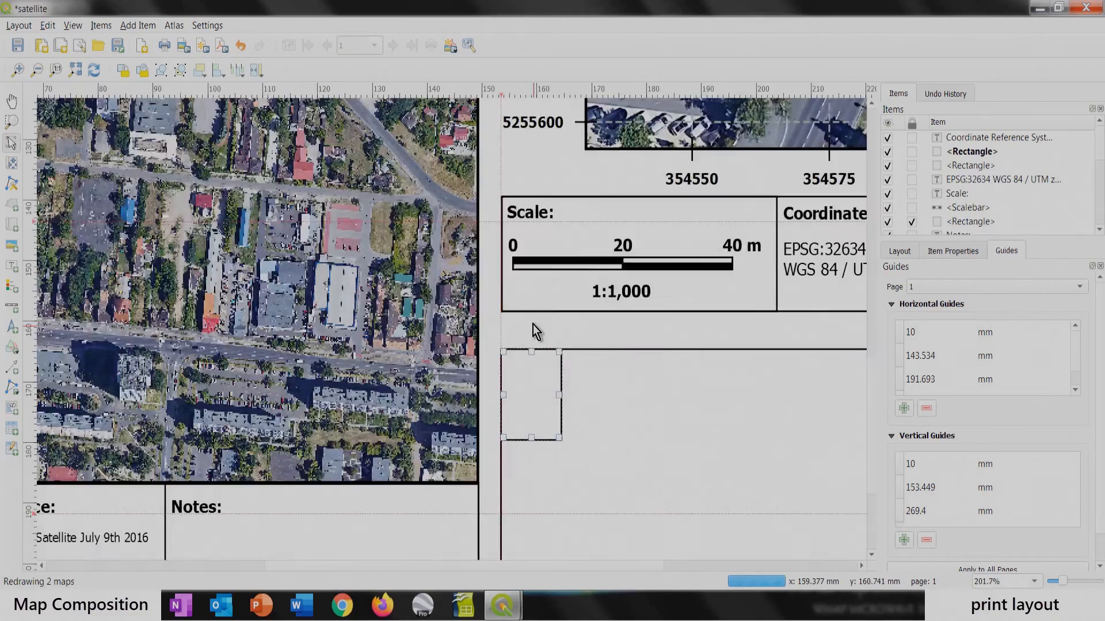
{"action": "left_click_drag", "start_coordinate": [524, 406], "coordinate": [543, 458]}
Step: Duplicate the small corner rectangle and place the copy in the large rectangle's upper-right corner
{"action": "key", "text": "ctrl+c"}
{"action": "key", "text": "ctrl+v"}
{"action": "left_click_drag", "start_coordinate": [745, 495], "coordinate": [766, 364]}
Step: Give the large rectangle's simple fill a transparent fill colour
{"action": "left_click", "coordinate": [548, 436]}
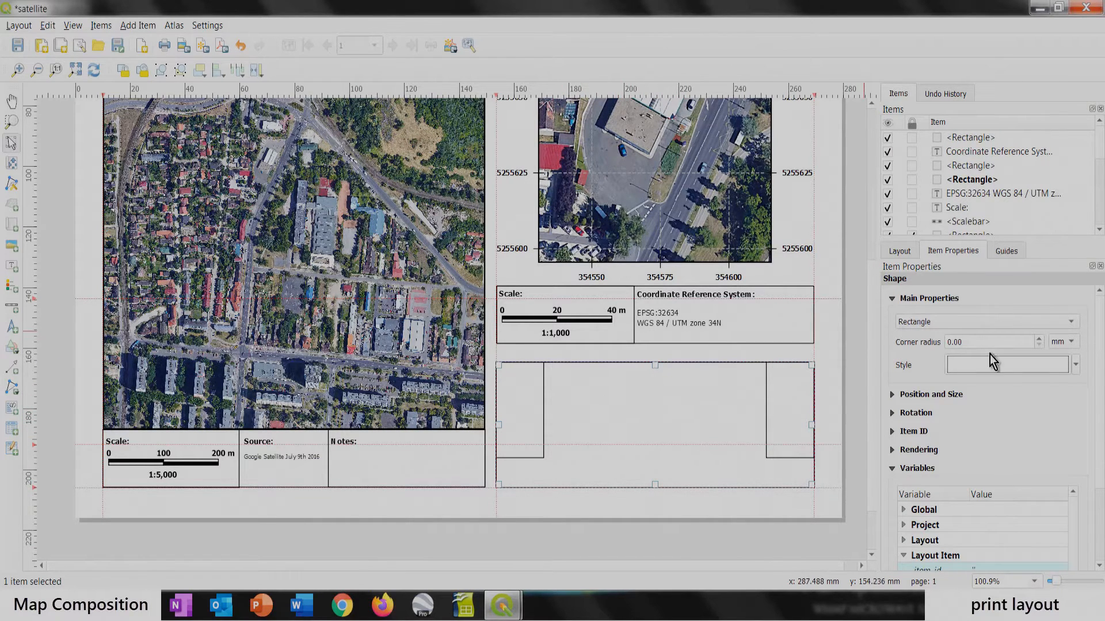
{"action": "left_click", "coordinate": [1075, 365]}
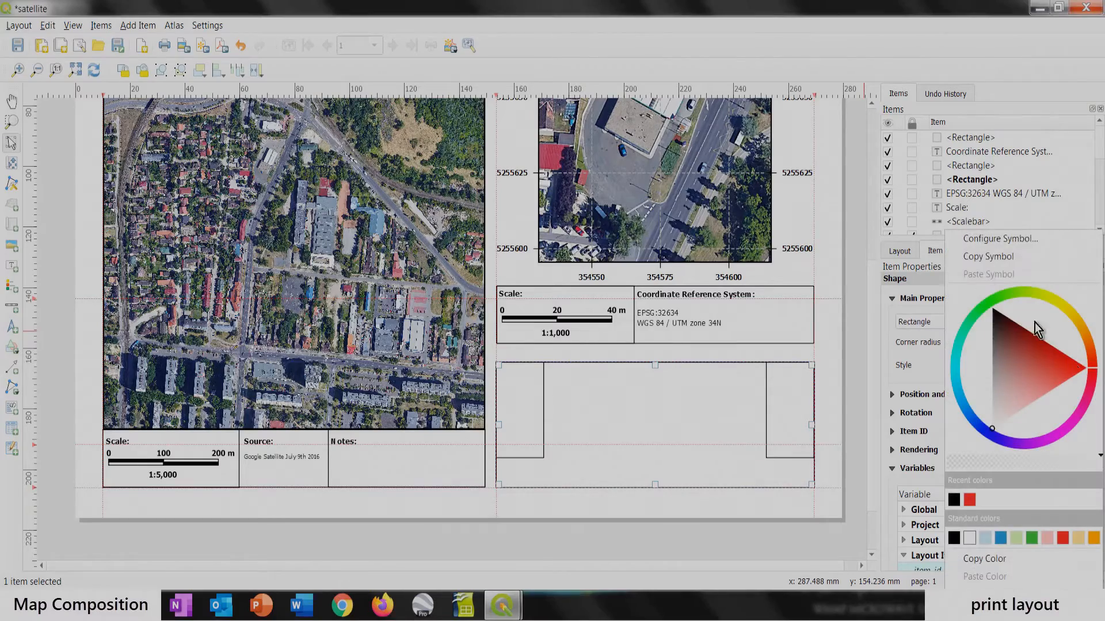
{"action": "left_click", "coordinate": [993, 239]}
{"action": "left_click", "coordinate": [991, 315]}
{"action": "left_click", "coordinate": [1063, 446]}
Step: Draw a full-width rectangle about 116 mm by 10 mm along the bottom of the block, beneath the two side boxes
{"action": "left_click", "coordinate": [790, 411]}
{"action": "left_click", "coordinate": [12, 347]}
{"action": "left_click", "coordinate": [72, 347]}
{"action": "left_click_drag", "start_coordinate": [497, 459], "coordinate": [814, 487]}
{"action": "left_click", "coordinate": [710, 425]}
{"action": "left_click", "coordinate": [521, 424]}
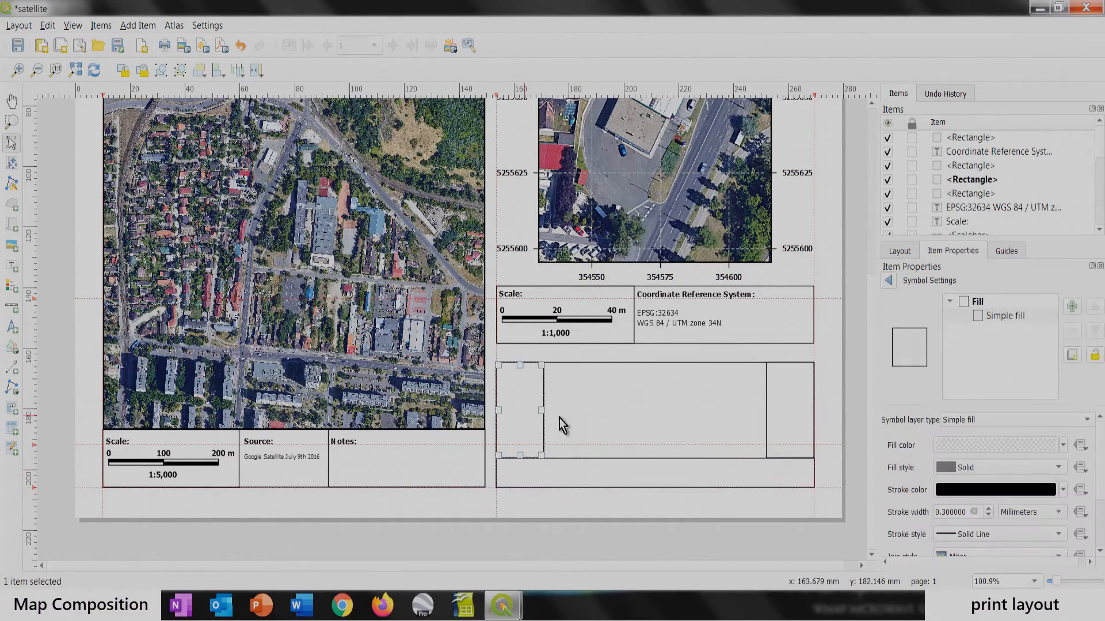
Step: Draw a rectangle about 82 mm wide and 12 mm high between the side boxes, at the top of the block
{"action": "left_click", "coordinate": [12, 347]}
{"action": "left_click", "coordinate": [72, 347]}
{"action": "left_click_drag", "start_coordinate": [543, 362], "coordinate": [766, 396]}
{"action": "left_click", "coordinate": [728, 377]}
Step: Duplicate the upper middle rectangle and place the copy directly below it
{"action": "scroll", "coordinate": [559, 445], "scroll_direction": "up", "scroll_amount": 1}
{"action": "left_click_drag", "start_coordinate": [804, 479], "coordinate": [471, 526]}
{"action": "key", "text": "ctrl+v"}
{"action": "scroll", "coordinate": [741, 397], "scroll_direction": "down", "scroll_amount": 1}
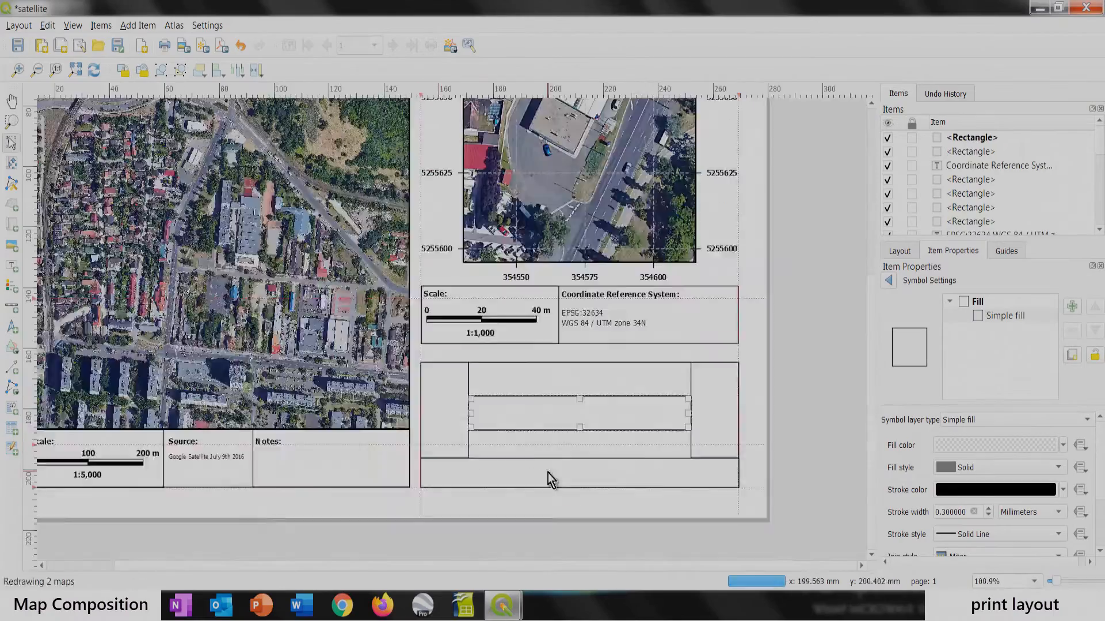
Step: Paste another copy of the middle rectangle into the block and delete a surplus rectangle
{"action": "scroll", "coordinate": [500, 518], "scroll_direction": "up", "scroll_amount": 1}
{"action": "scroll", "coordinate": [760, 283], "scroll_direction": "up", "scroll_amount": 1}
{"action": "left_click_drag", "start_coordinate": [547, 496], "coordinate": [110, 321]}
{"action": "key", "text": "ctrl+v"}
{"action": "left_click_drag", "start_coordinate": [393, 397], "coordinate": [276, 309]}
{"action": "key", "text": "Delete"}
Step: Add a transparent rectangle about 17 mm wide to the title block's bottom strip, aligned directly beneath the left side box
{"action": "left_click", "coordinate": [637, 305]}
{"action": "scroll", "coordinate": [636, 276], "scroll_direction": "up", "scroll_amount": 4}
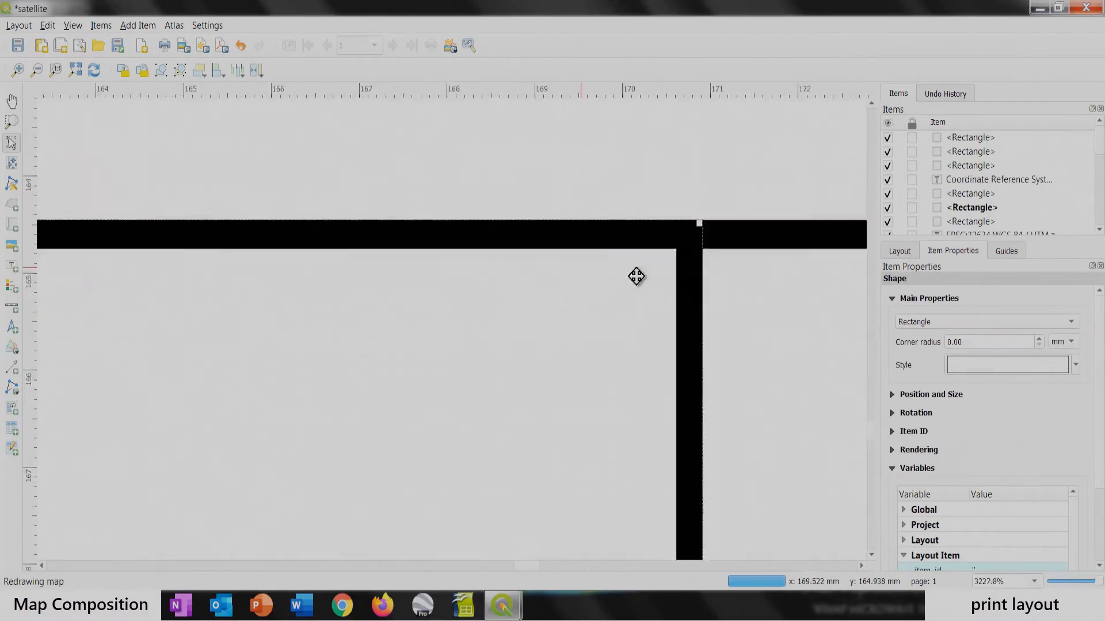
{"action": "scroll", "coordinate": [406, 333], "scroll_direction": "up", "scroll_amount": 4}
{"action": "scroll", "coordinate": [158, 326], "scroll_direction": "down", "scroll_amount": 4}
{"action": "key", "text": "ctrl+v"}
{"action": "left_click", "coordinate": [1006, 365]}
{"action": "left_click", "coordinate": [1005, 316]}
{"action": "left_click", "coordinate": [1063, 445]}
{"action": "left_click_drag", "start_coordinate": [403, 491], "coordinate": [386, 477]}
{"action": "scroll", "coordinate": [362, 430], "scroll_direction": "up", "scroll_amount": 3}
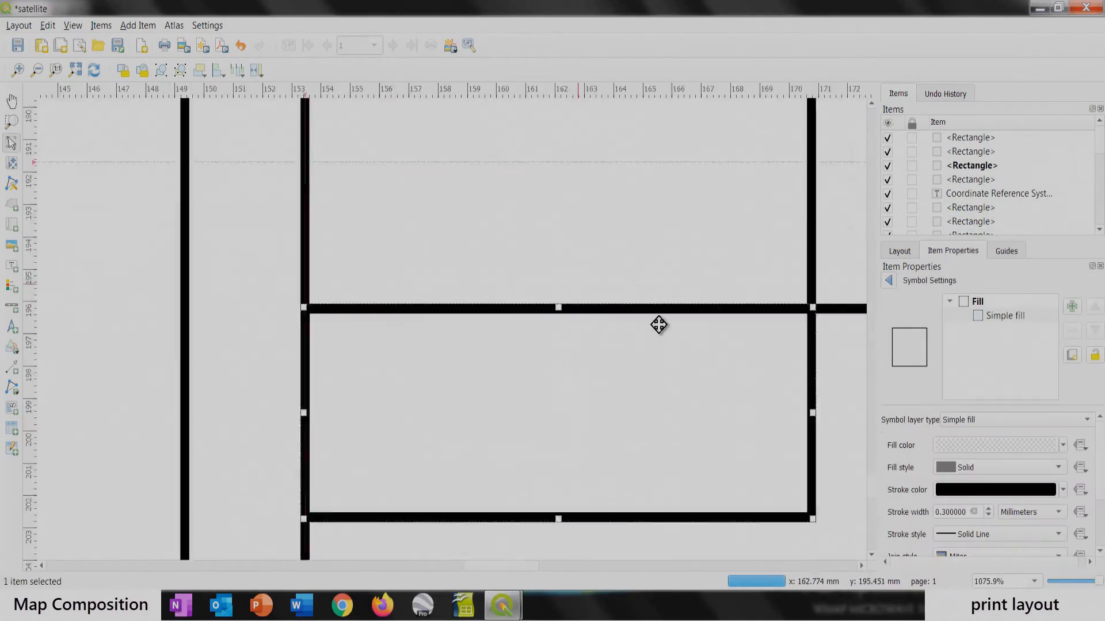
Step: Paste a copy of the small rectangle and align it in the bottom strip beneath the right side box
{"action": "scroll", "coordinate": [321, 332], "scroll_direction": "down", "scroll_amount": 2}
{"action": "key", "text": "ctrl+v"}
{"action": "left_click_drag", "start_coordinate": [422, 512], "coordinate": [748, 436]}
{"action": "scroll", "coordinate": [781, 427], "scroll_direction": "up", "scroll_amount": 4}
{"action": "left_click_drag", "start_coordinate": [662, 338], "coordinate": [681, 288]}
{"action": "left_click", "coordinate": [836, 367]}
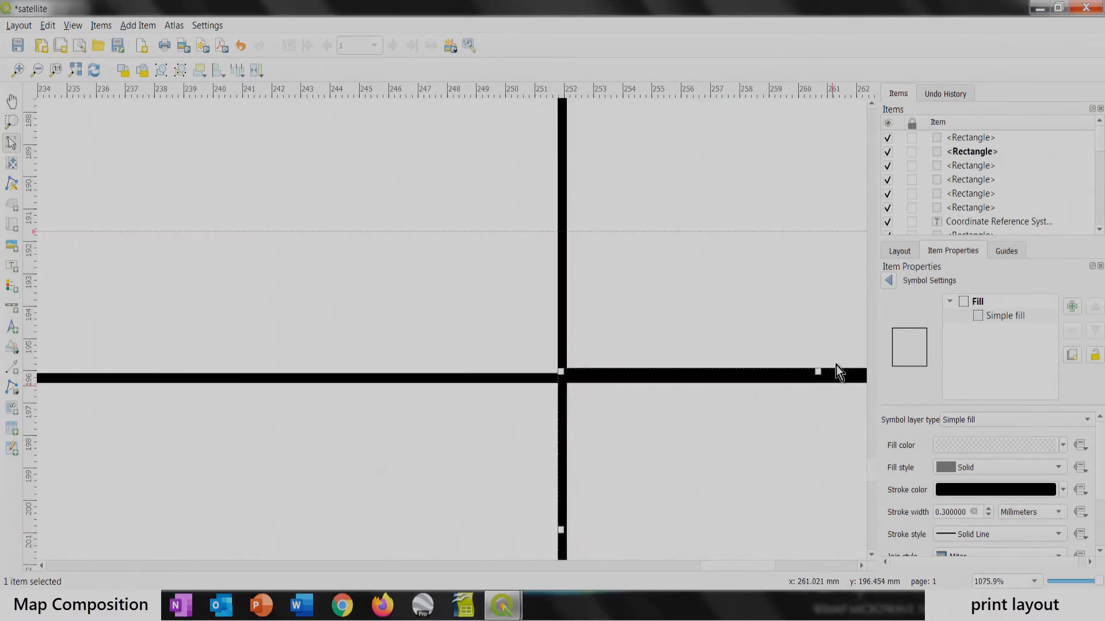
{"action": "left_click_drag", "start_coordinate": [511, 390], "coordinate": [511, 351]}
Step: Place a rectangle about 20 mm wide in the bottom strip beside its left cell and delete a surplus copy
{"action": "scroll", "coordinate": [781, 381], "scroll_direction": "down", "scroll_amount": 3}
{"action": "left_click_drag", "start_coordinate": [423, 484], "coordinate": [465, 396]}
{"action": "scroll", "coordinate": [423, 390], "scroll_direction": "up", "scroll_amount": 3}
{"action": "left_click_drag", "start_coordinate": [575, 349], "coordinate": [434, 354]}
{"action": "scroll", "coordinate": [434, 354], "scroll_direction": "down", "scroll_amount": 2}
{"action": "key", "text": "ctrl+v"}
{"action": "left_click_drag", "start_coordinate": [439, 475], "coordinate": [439, 323]}
{"action": "key", "text": "Delete"}
Step: Paste further copies of the 20 mm rectangle and align them side by side to divide the middle of the bottom strip
{"action": "left_click_drag", "start_coordinate": [249, 326], "coordinate": [267, 325]}
{"action": "scroll", "coordinate": [147, 280], "scroll_direction": "up", "scroll_amount": 1}
{"action": "key", "text": "ctrl+v"}
{"action": "left_click_drag", "start_coordinate": [421, 424], "coordinate": [365, 301]}
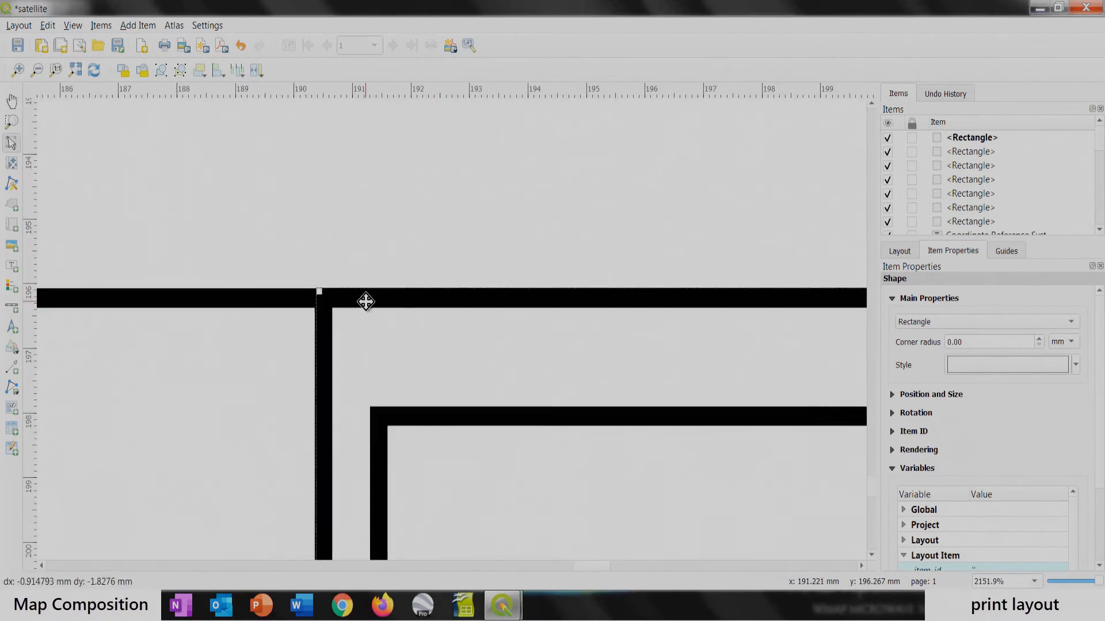
{"action": "scroll", "coordinate": [364, 301], "scroll_direction": "down", "scroll_amount": 3}
{"action": "key", "text": "ctrl+v"}
{"action": "left_click_drag", "start_coordinate": [559, 516], "coordinate": [663, 475]}
{"action": "scroll", "coordinate": [368, 345], "scroll_direction": "up", "scroll_amount": 5}
{"action": "left_click_drag", "start_coordinate": [343, 291], "coordinate": [301, 254]}
{"action": "scroll", "coordinate": [301, 253], "scroll_direction": "down", "scroll_amount": 5}
{"action": "scroll", "coordinate": [491, 415], "scroll_direction": "down", "scroll_amount": 3}
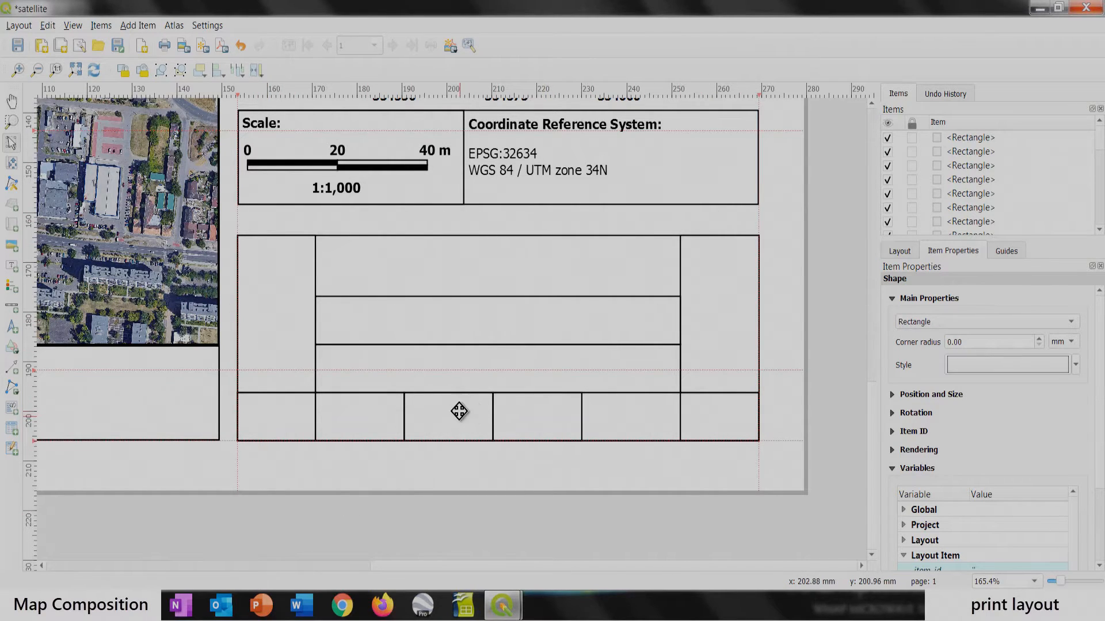
Step: Select all the title block's rectangles together and group them
{"action": "left_click", "coordinate": [12, 268]}
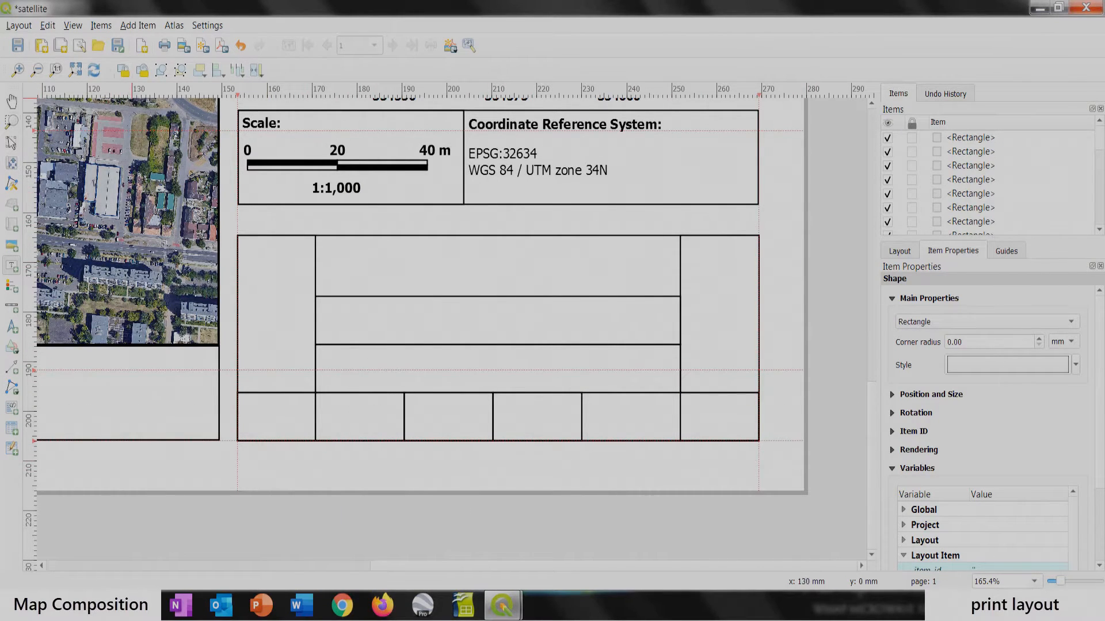
{"action": "left_click", "coordinate": [11, 143]}
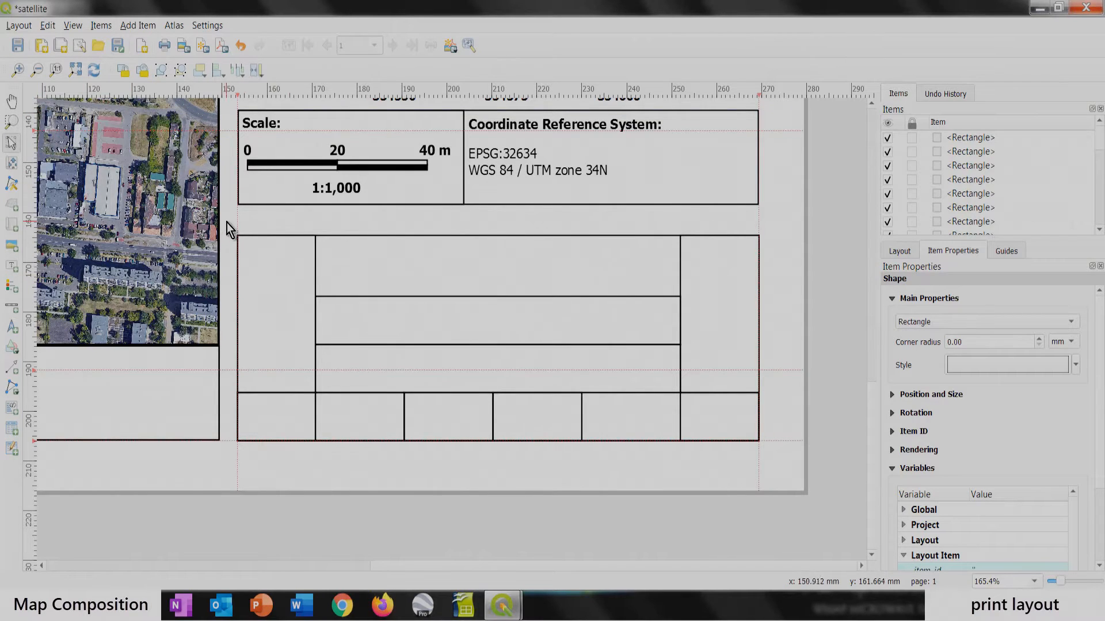
{"action": "left_click_drag", "start_coordinate": [227, 222], "coordinate": [786, 456]}
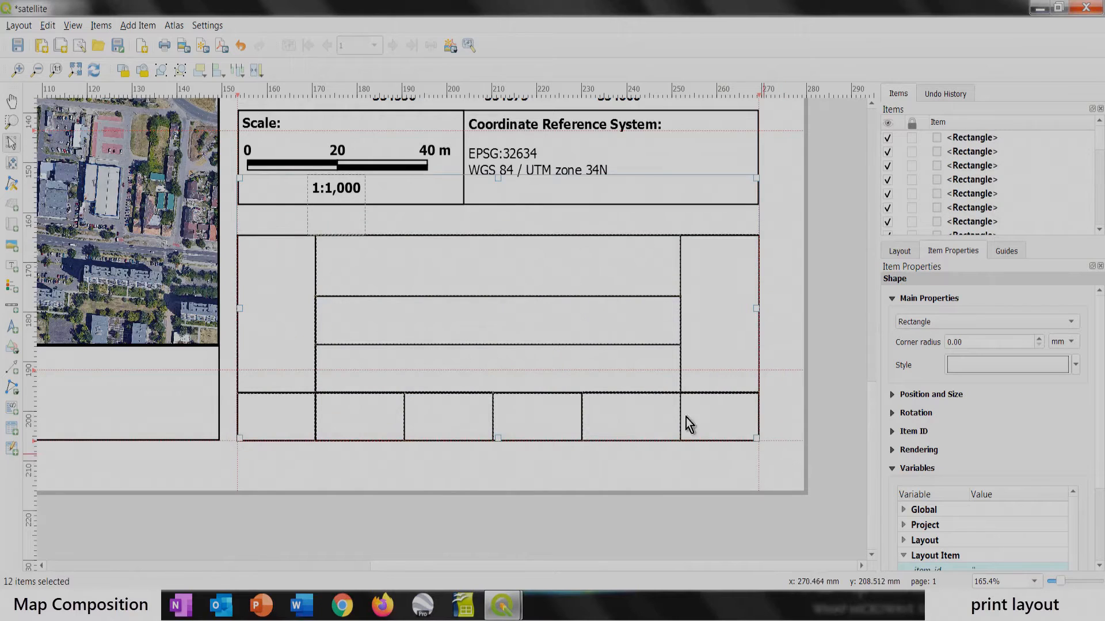
{"action": "right_click", "coordinate": [509, 320]}
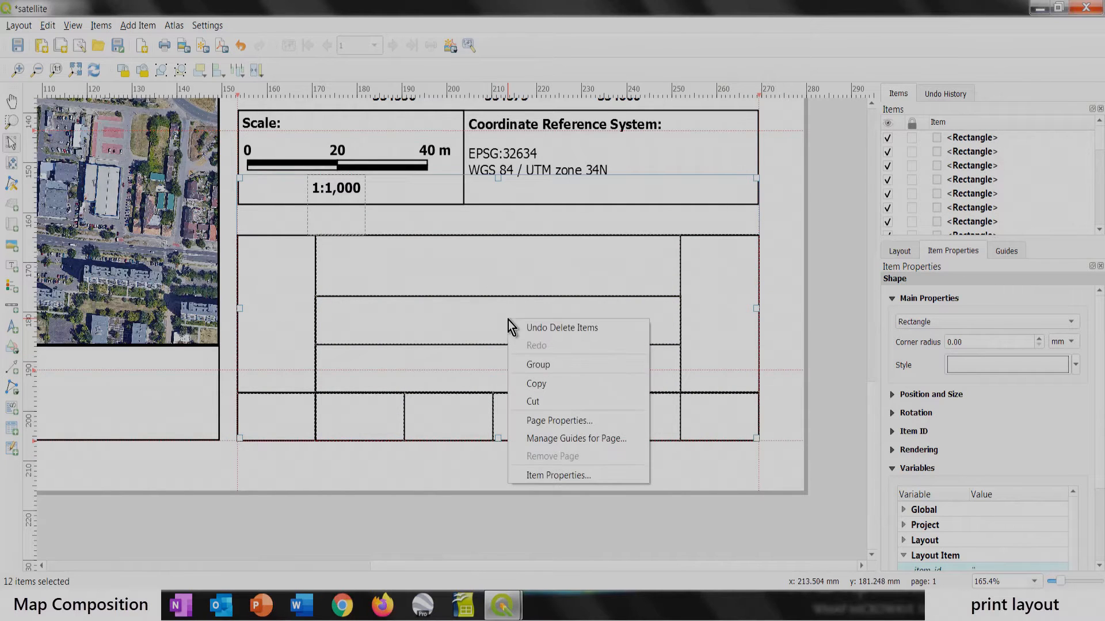
{"action": "left_click", "coordinate": [546, 363]}
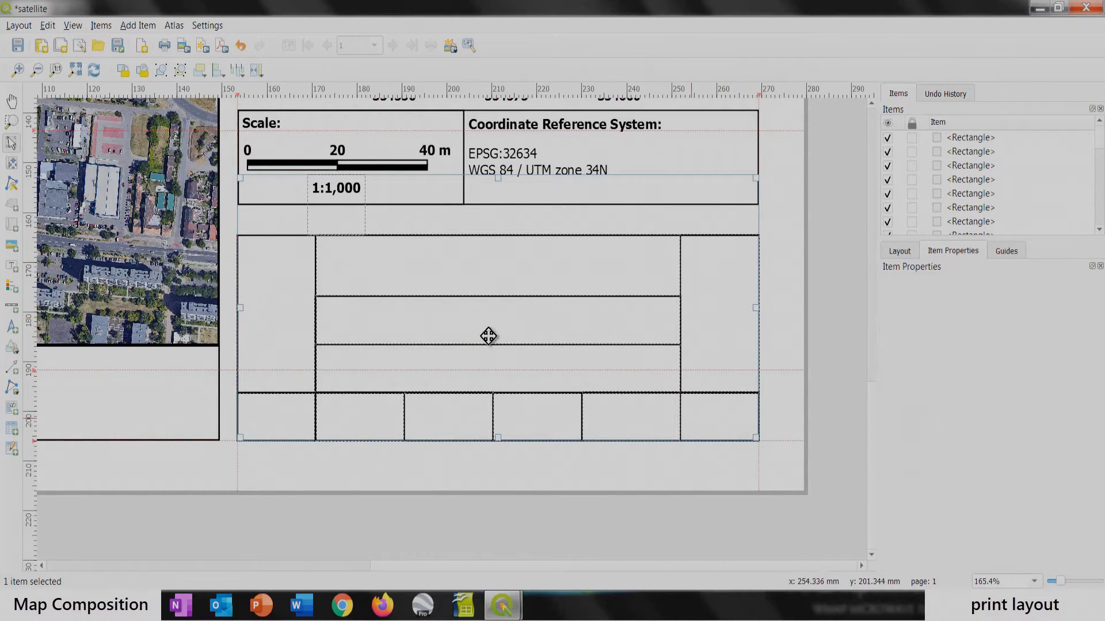
{"action": "left_click", "coordinate": [446, 476]}
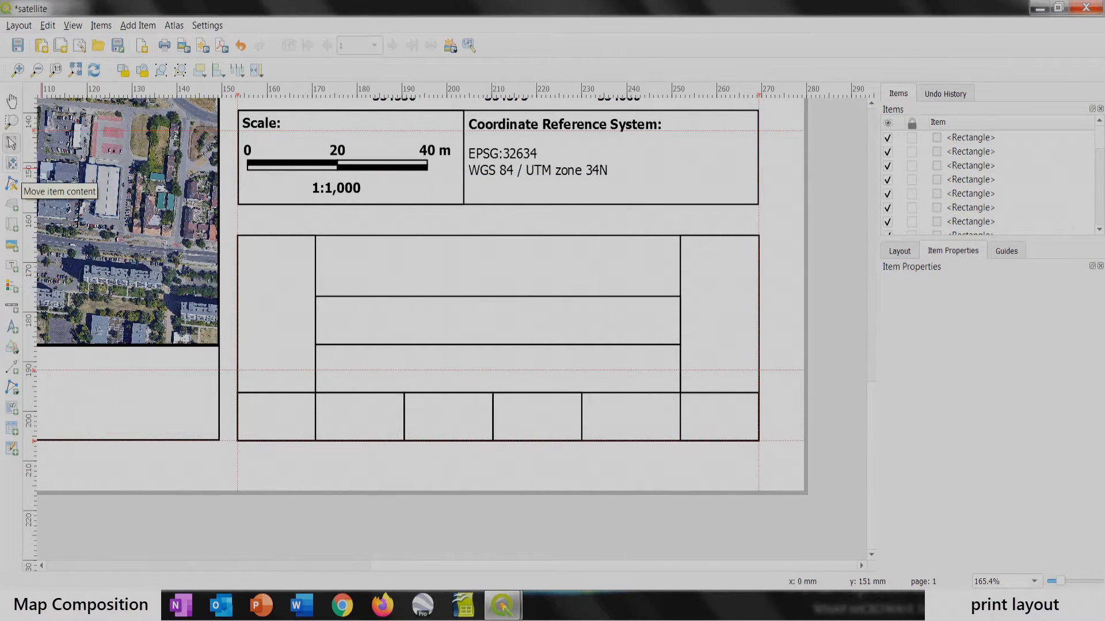
Step: Add a text label across the top of the title block's left side box for the client heading
{"action": "left_click", "coordinate": [11, 266]}
{"action": "left_click_drag", "start_coordinate": [239, 245], "coordinate": [338, 270]}
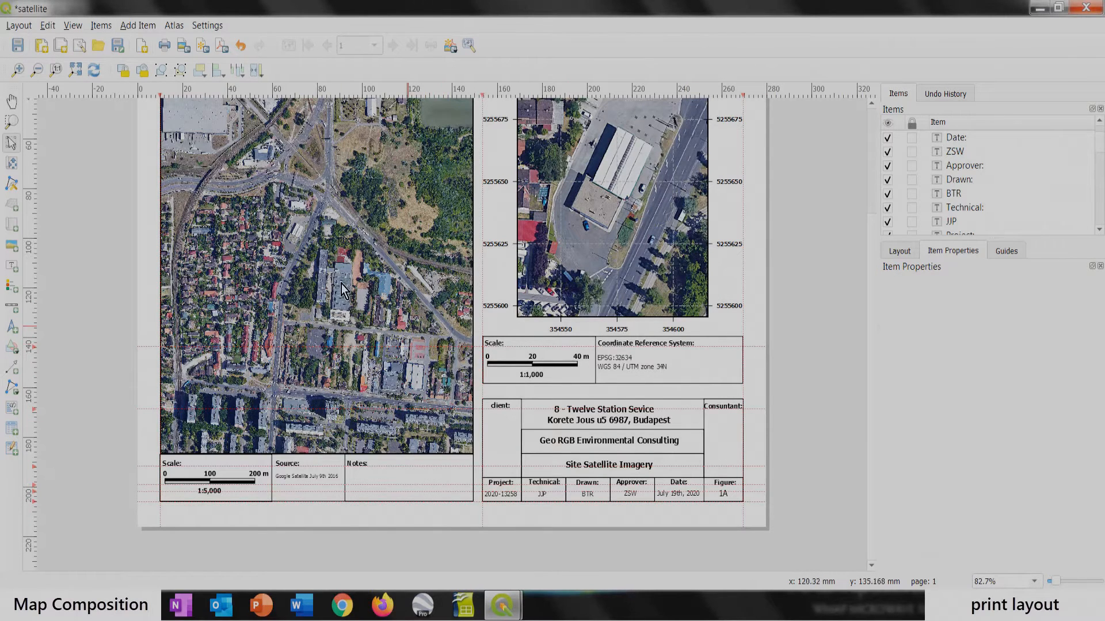
Step: Add a picture about 10 mm by 22 mm beneath the client label, using the 8 Twelve logo as its image
{"action": "left_click", "coordinate": [9, 249]}
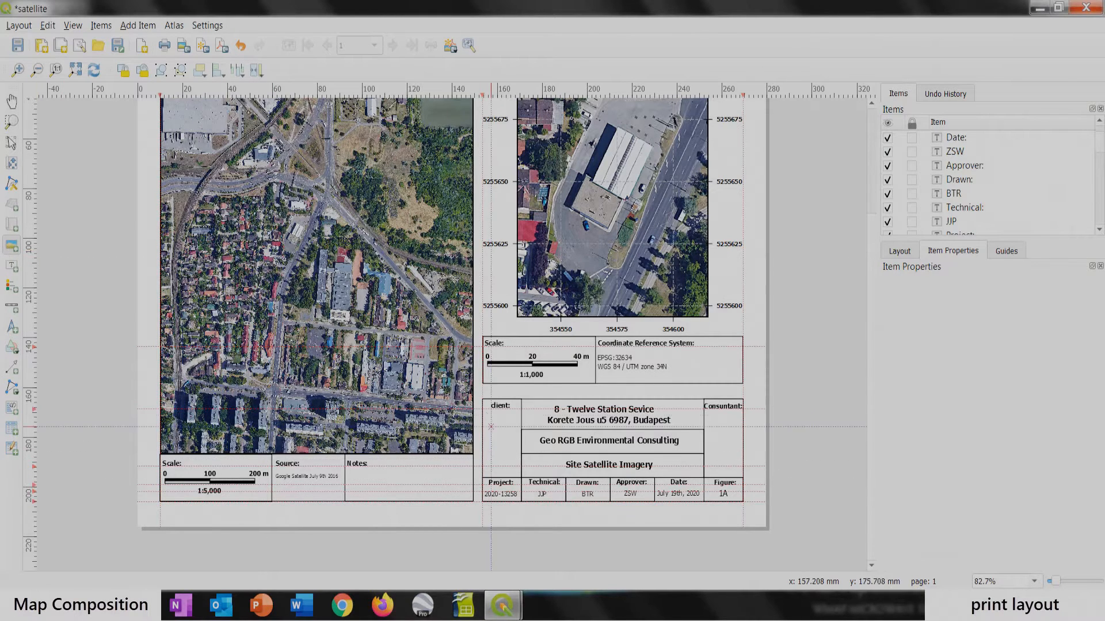
{"action": "left_click_drag", "start_coordinate": [489, 416], "coordinate": [513, 466]}
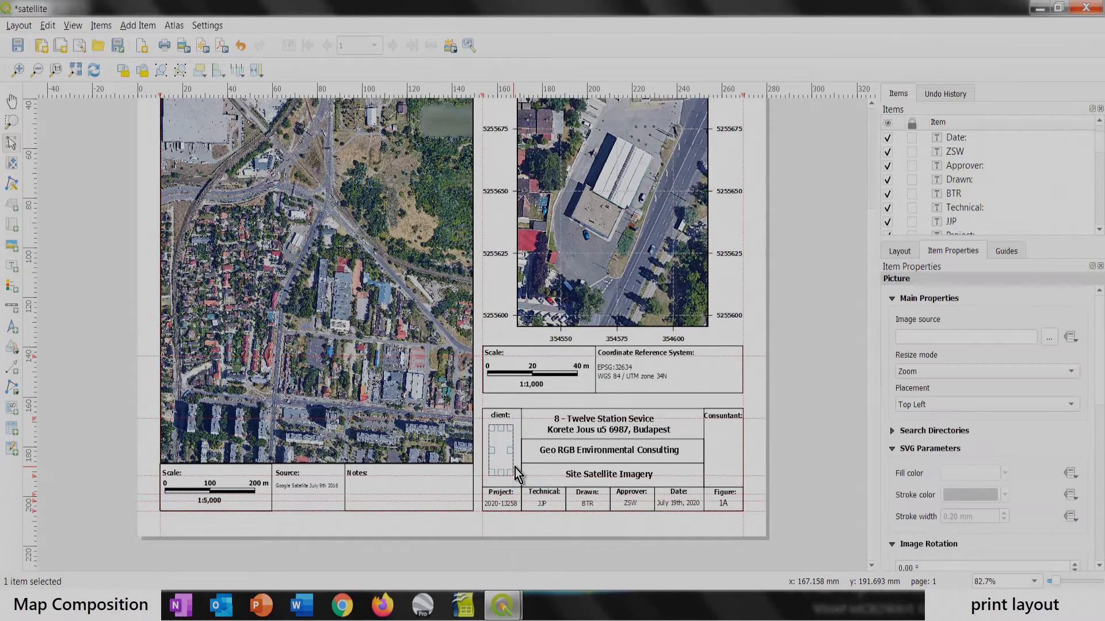
{"action": "left_click", "coordinate": [1048, 338]}
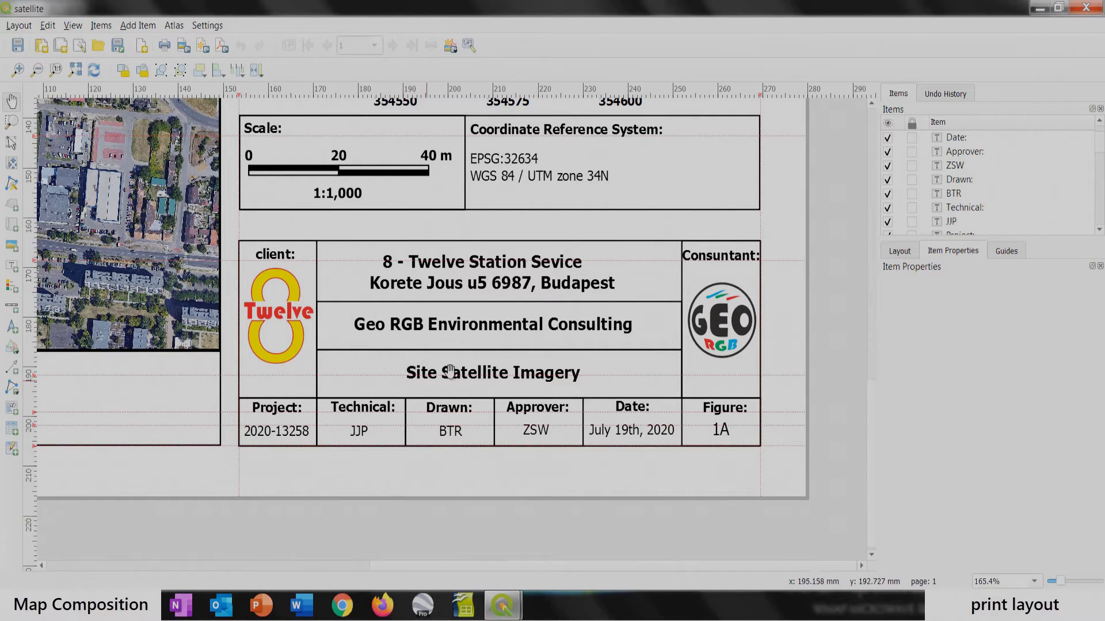
Step: Unlock Map 2 and select it to bring up its item properties
{"action": "scroll", "coordinate": [509, 449], "scroll_direction": "down", "scroll_amount": 2}
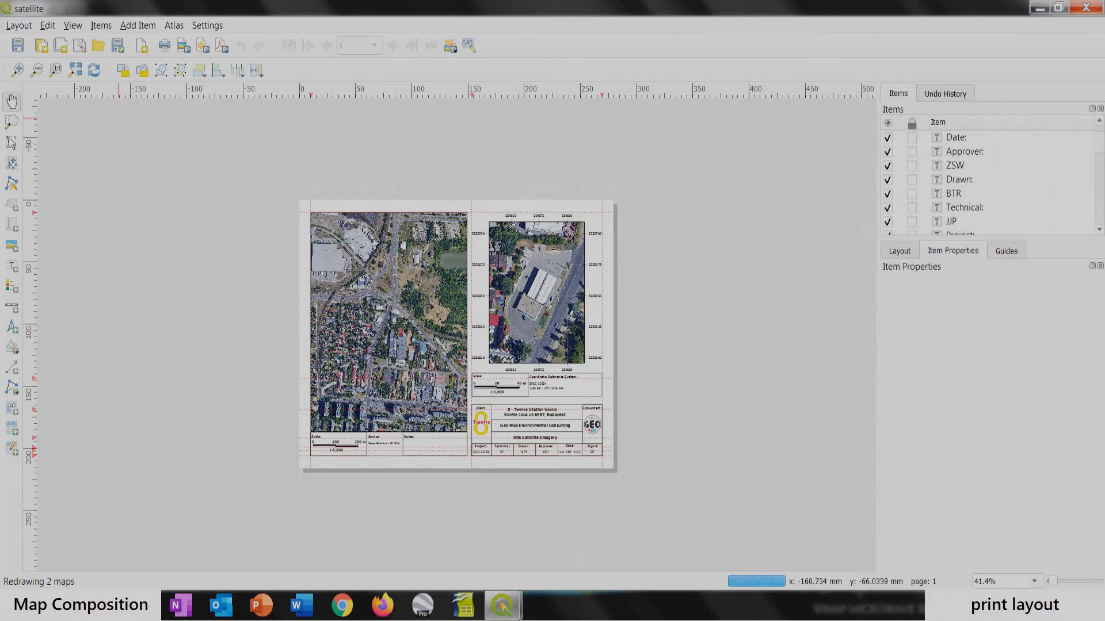
{"action": "left_click", "coordinate": [12, 144]}
{"action": "scroll", "coordinate": [981, 187], "scroll_direction": "down", "scroll_amount": 1}
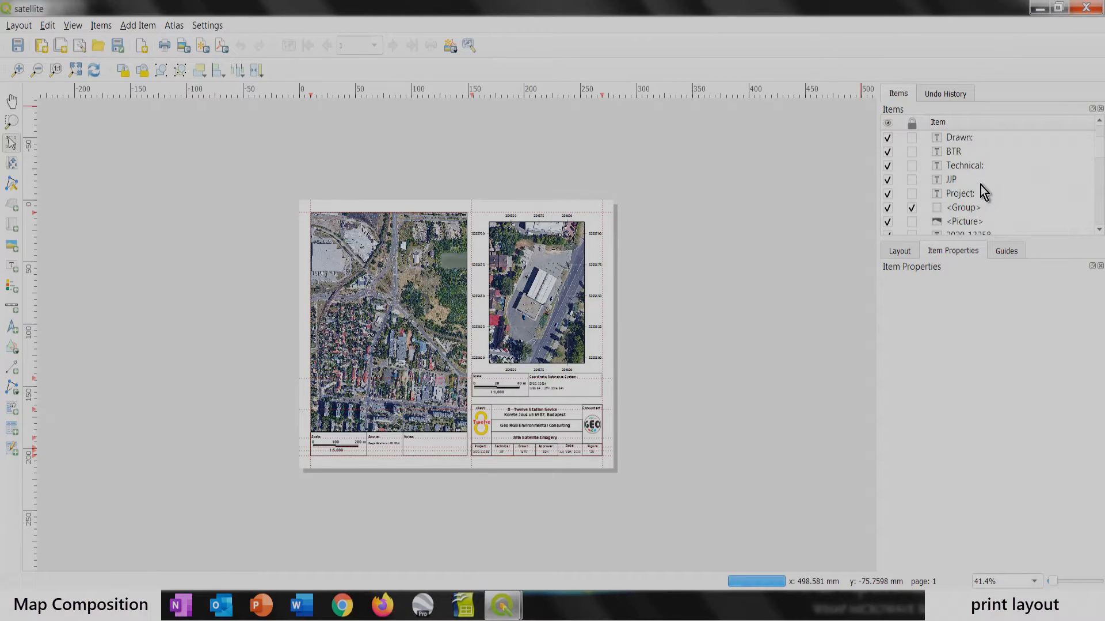
{"action": "scroll", "coordinate": [981, 190], "scroll_direction": "down", "scroll_amount": 5}
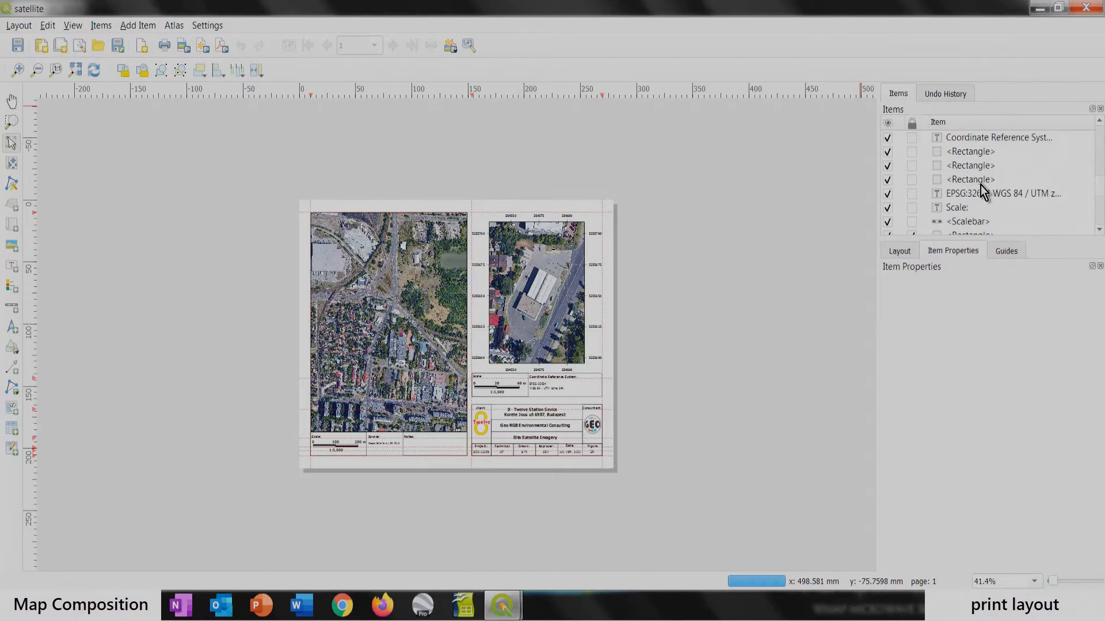
{"action": "scroll", "coordinate": [981, 190], "scroll_direction": "down", "scroll_amount": 2}
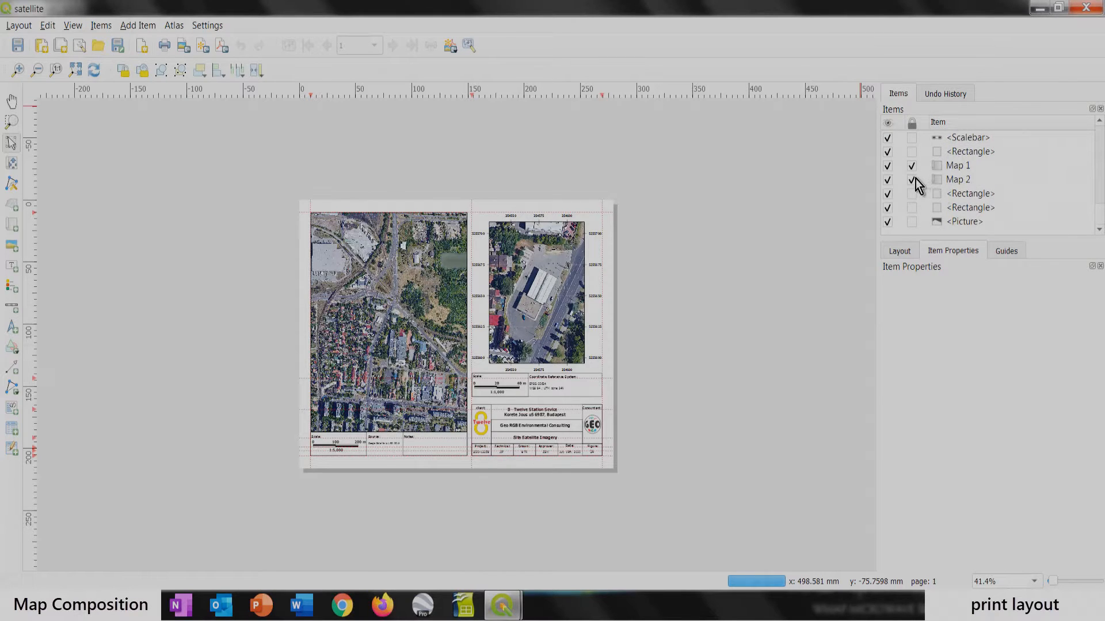
{"action": "left_click", "coordinate": [913, 180]}
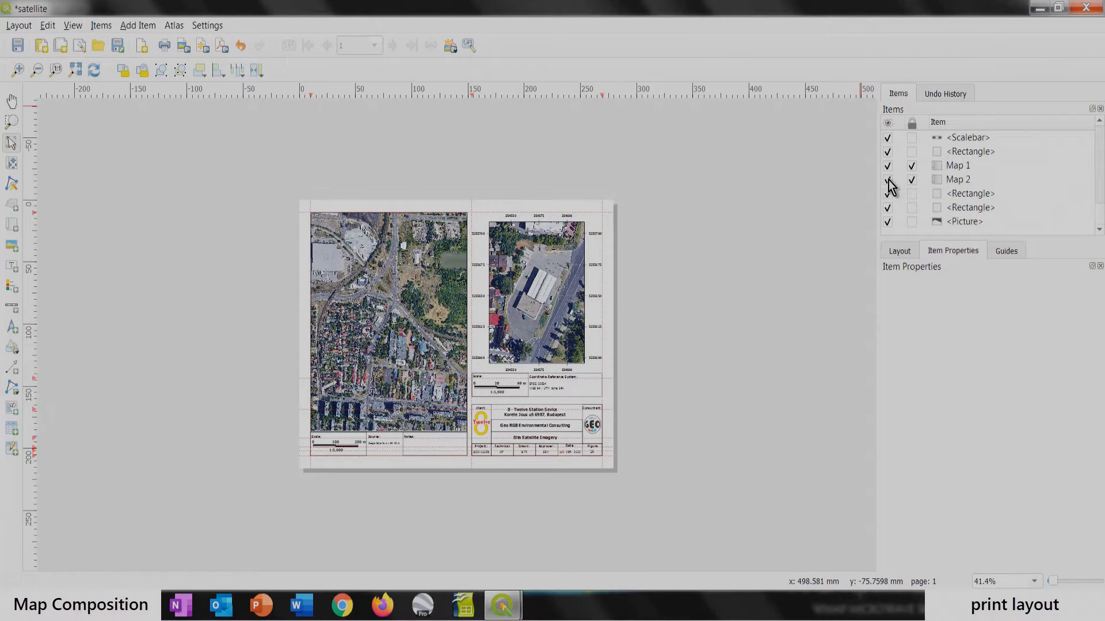
{"action": "left_click", "coordinate": [888, 181]}
{"action": "left_click", "coordinate": [889, 181]}
{"action": "left_click", "coordinate": [953, 183]}
Step: Add an overview to Map 2 with Map 1 as its map frame
{"action": "left_click_drag", "start_coordinate": [1099, 380], "coordinate": [1101, 467]}
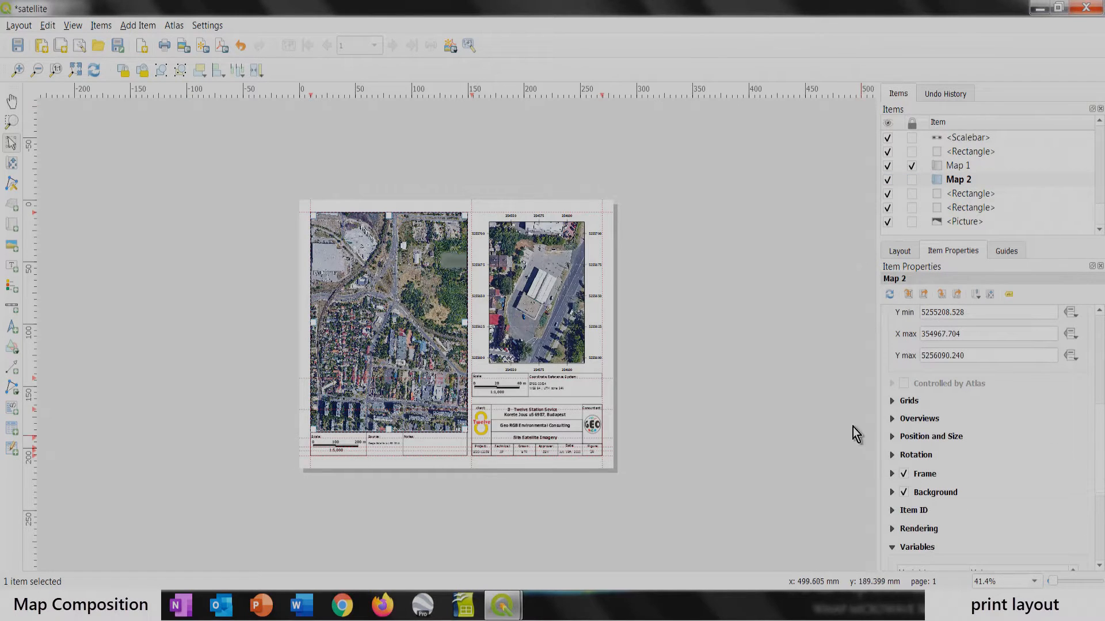
{"action": "left_click", "coordinate": [891, 419]}
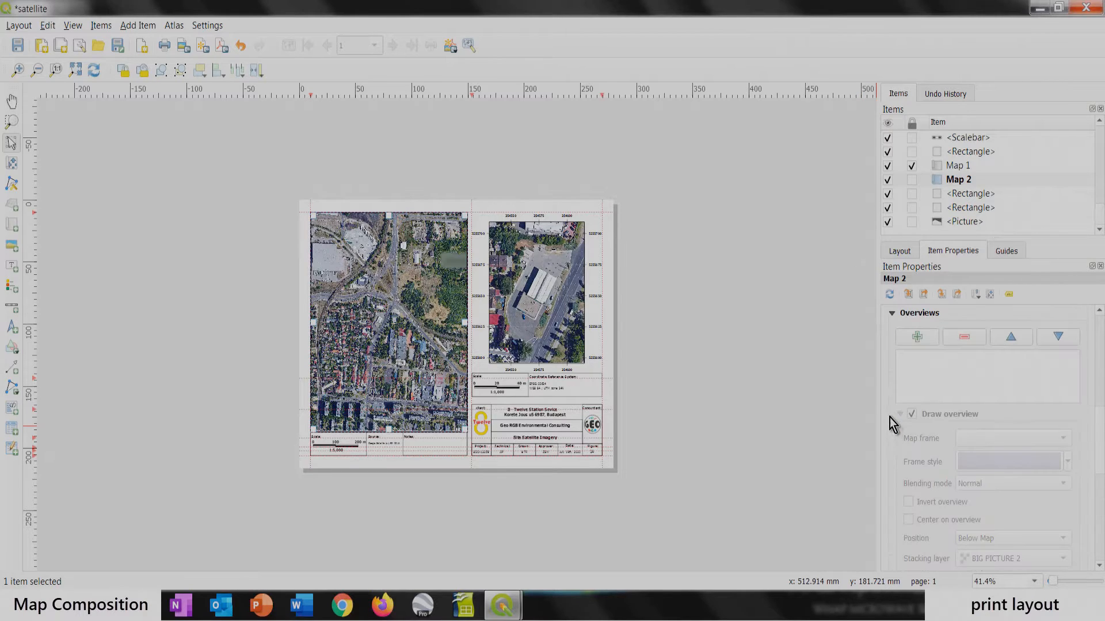
{"action": "left_click", "coordinate": [915, 332]}
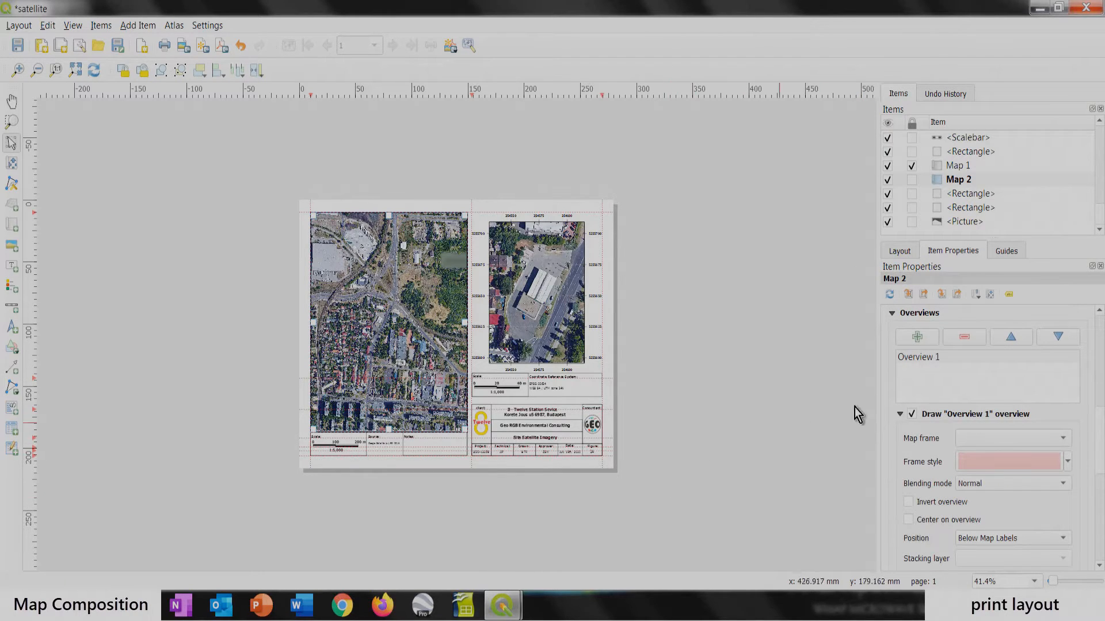
{"action": "left_click", "coordinate": [975, 439]}
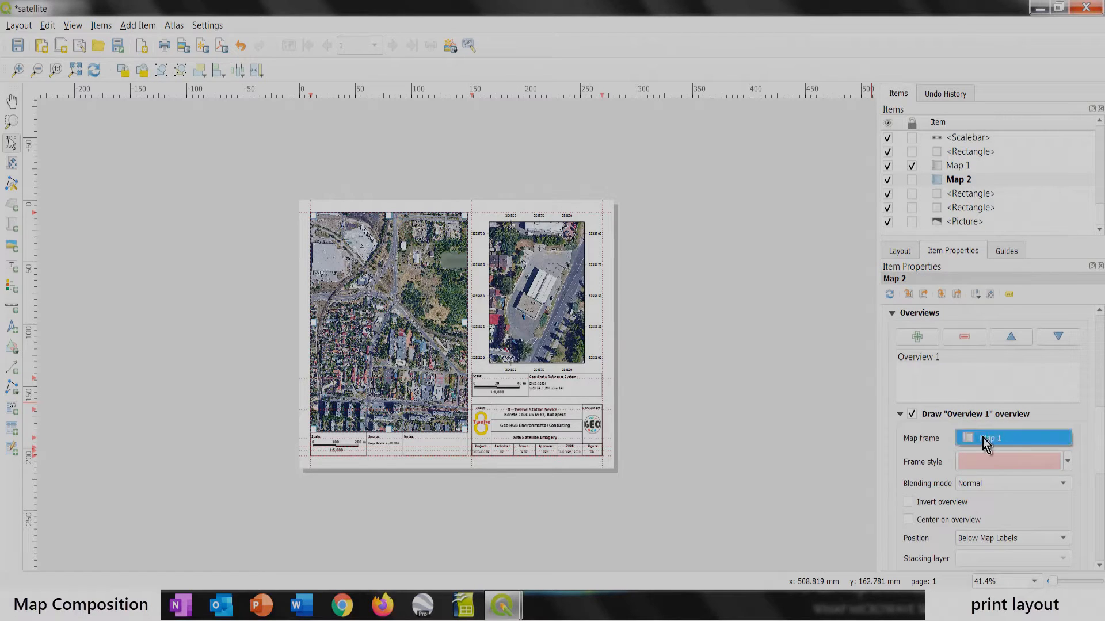
{"action": "left_click", "coordinate": [982, 439]}
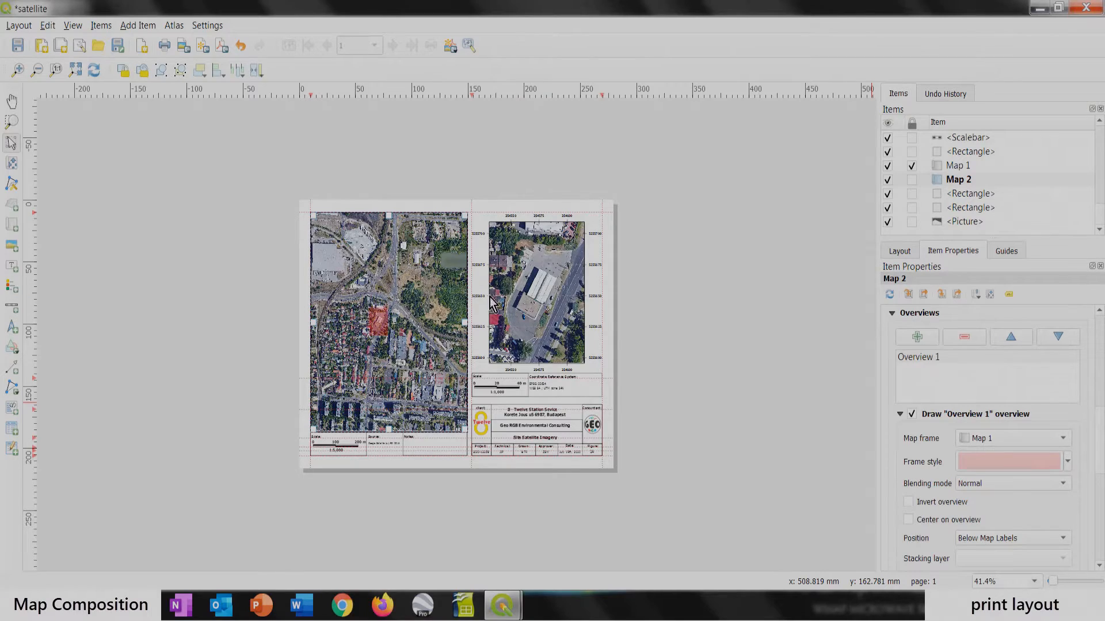
{"action": "left_click", "coordinate": [632, 325]}
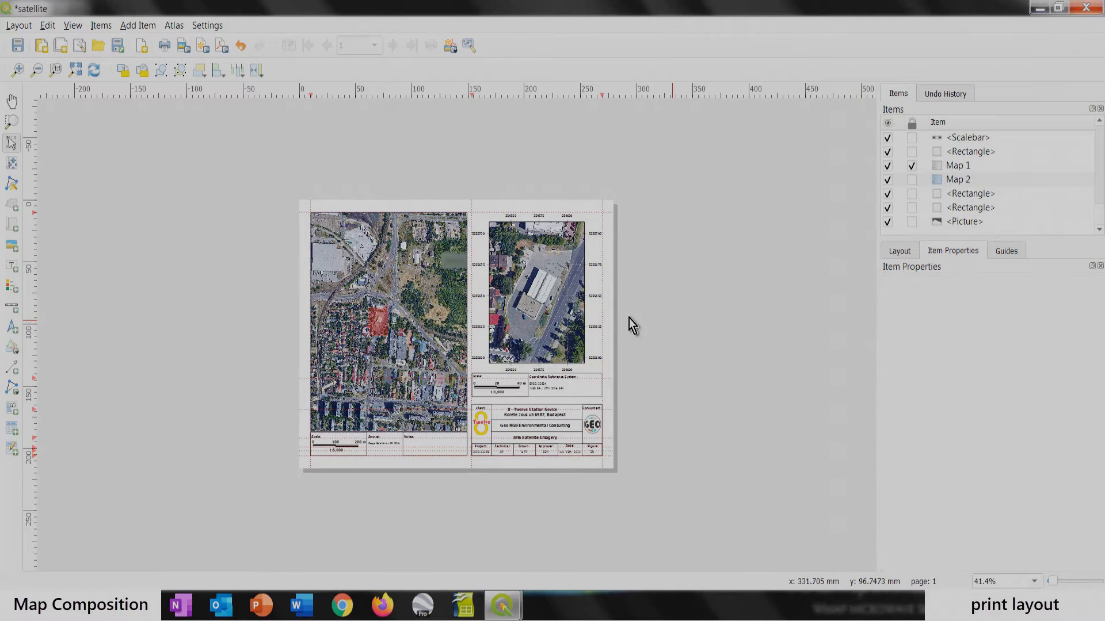
{"action": "scroll", "coordinate": [643, 311], "scroll_direction": "up", "scroll_amount": 1}
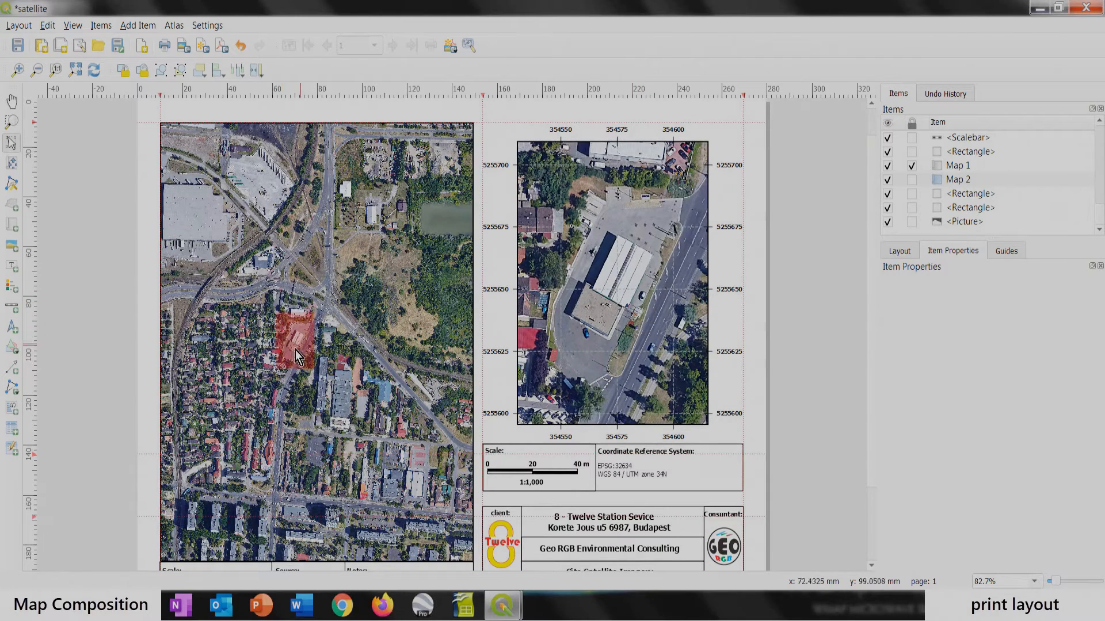
Step: Give Overview 1 on Map 2 a transparent fill in the simple fill layer of its frame style
{"action": "left_click", "coordinate": [360, 190]}
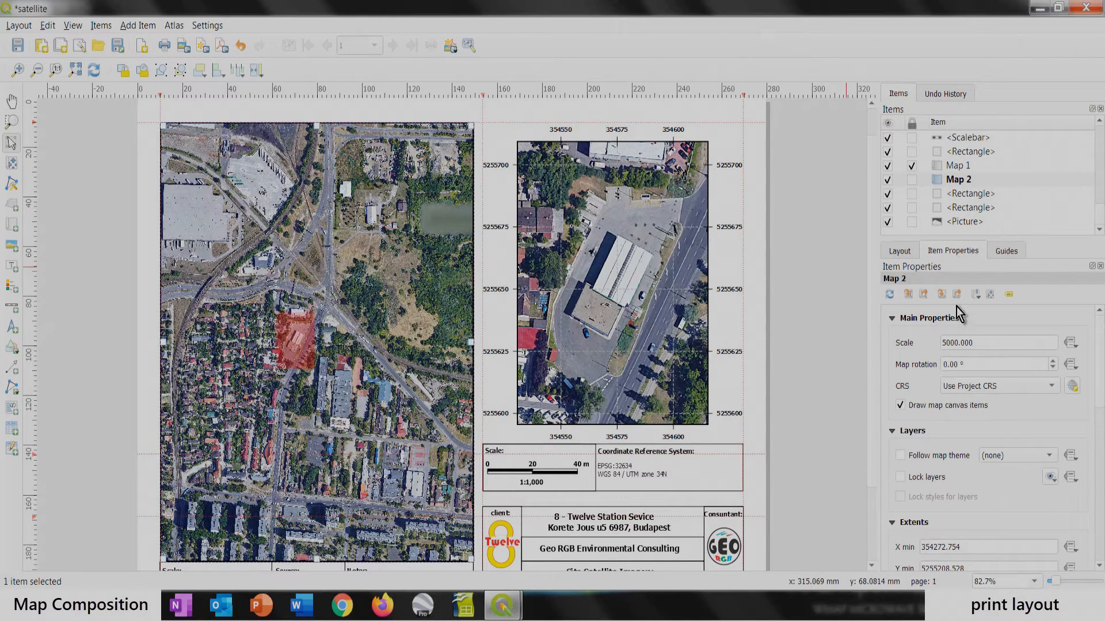
{"action": "left_click_drag", "start_coordinate": [1098, 374], "coordinate": [1102, 451]}
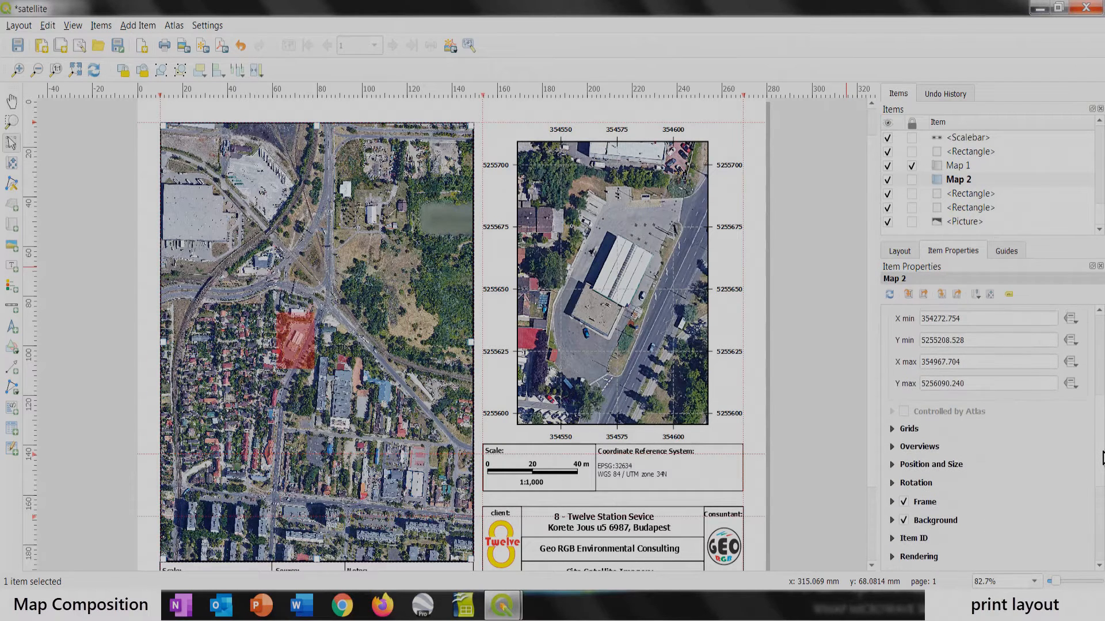
{"action": "left_click", "coordinate": [892, 448]}
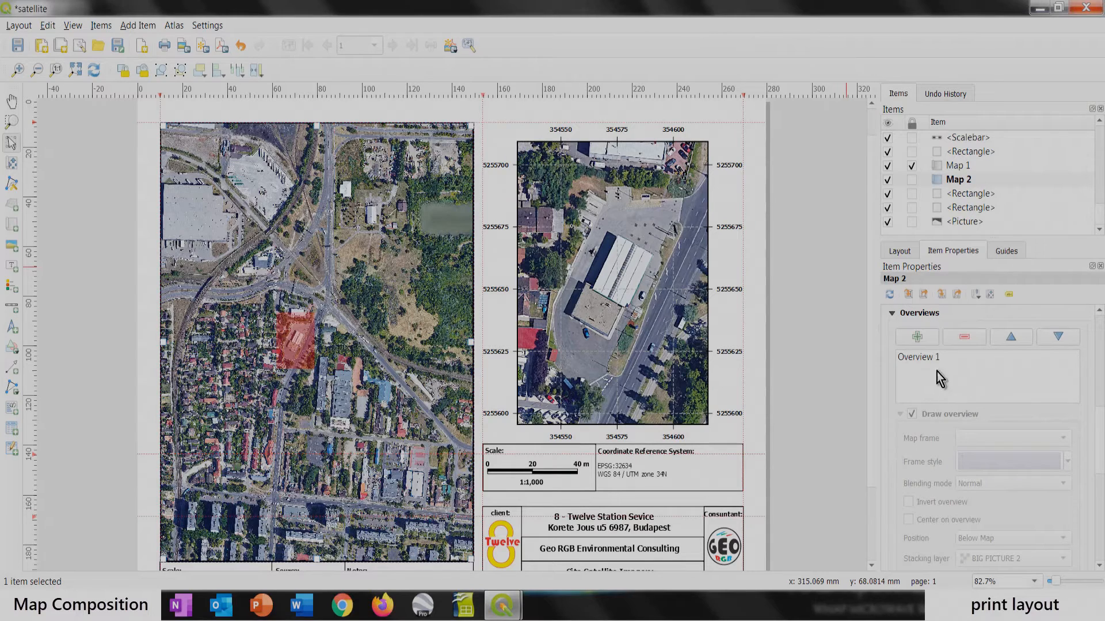
{"action": "left_click", "coordinate": [924, 357]}
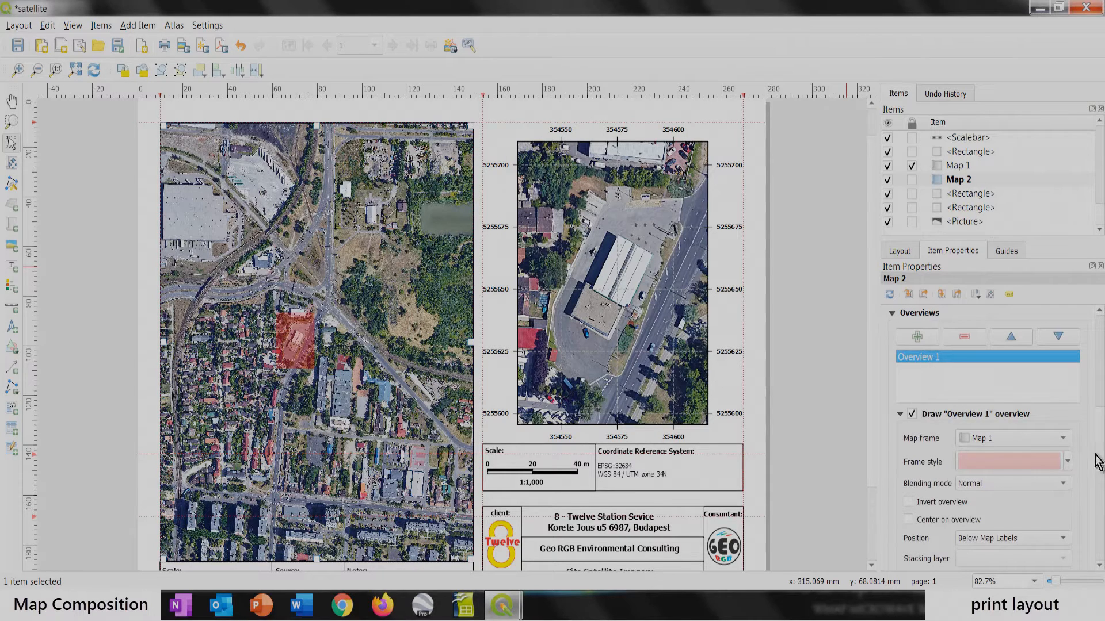
{"action": "left_click_drag", "start_coordinate": [1101, 448], "coordinate": [1101, 460]}
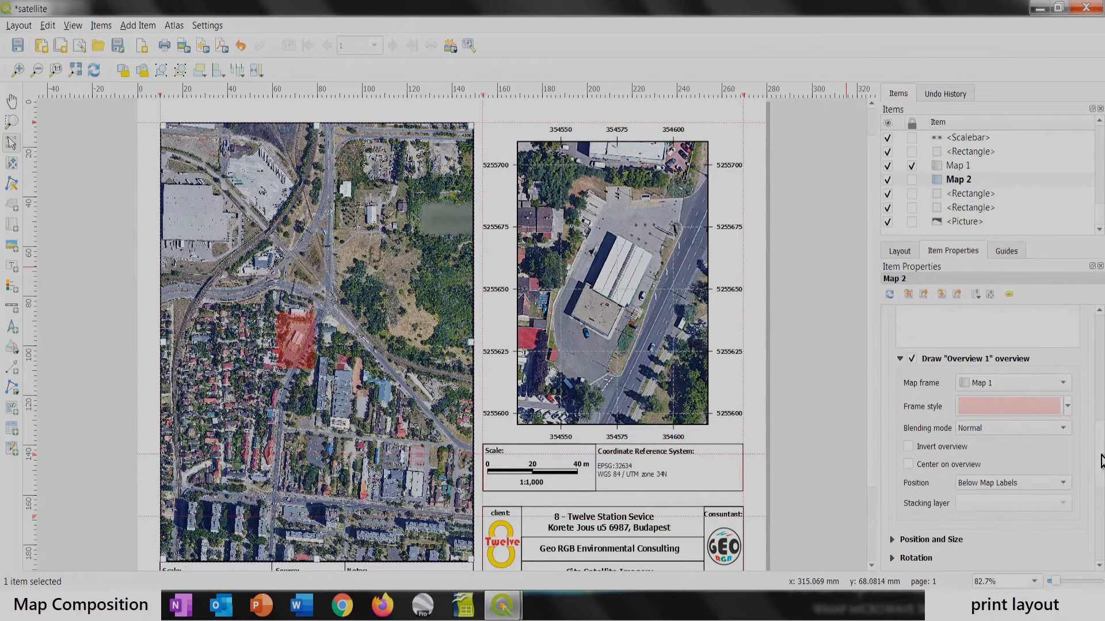
{"action": "left_click", "coordinate": [1067, 406]}
{"action": "left_click", "coordinate": [1067, 407]}
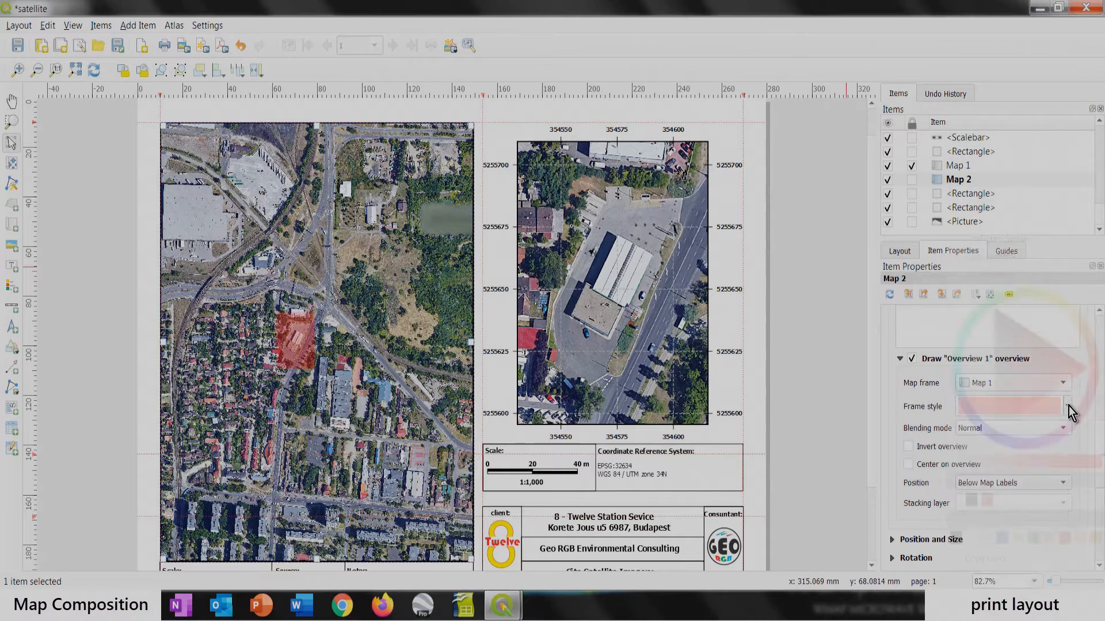
{"action": "left_click", "coordinate": [1024, 244]}
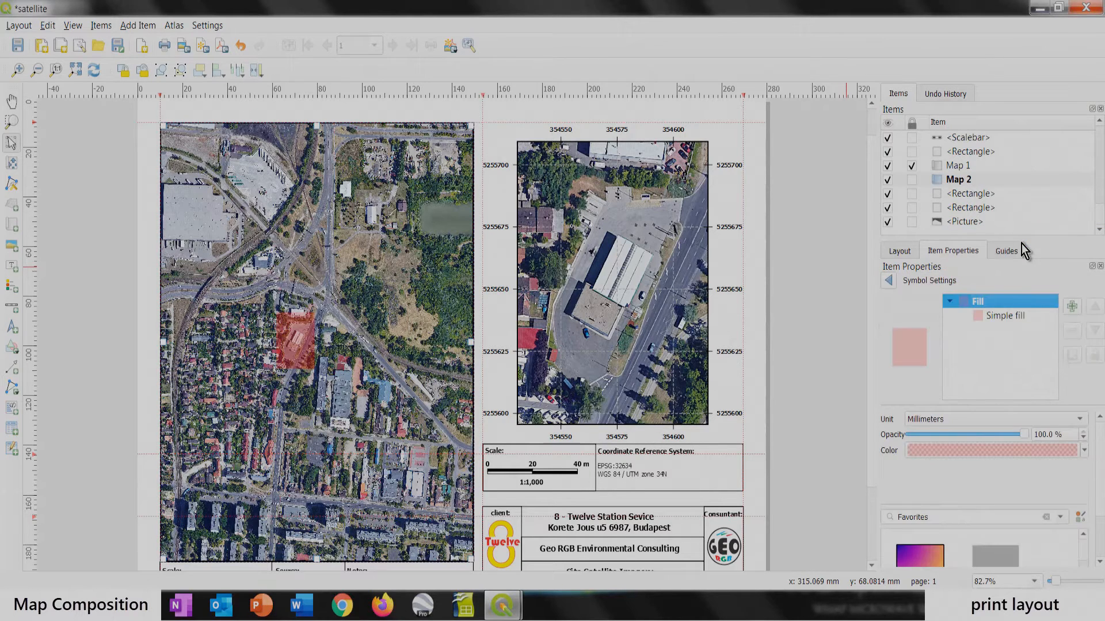
{"action": "left_click", "coordinate": [993, 317]}
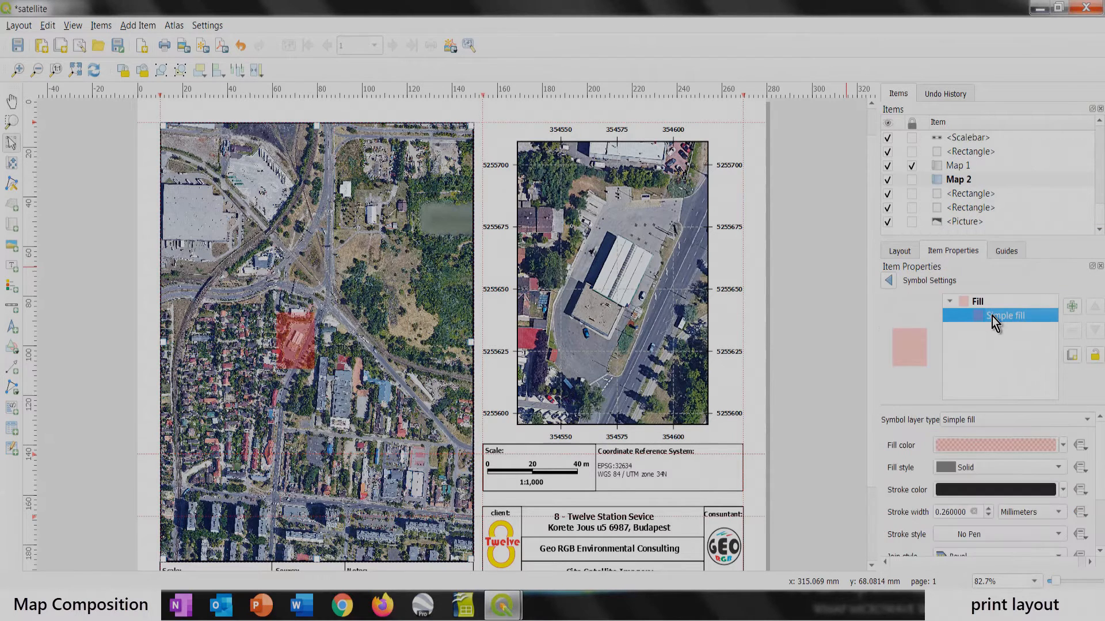
{"action": "left_click", "coordinate": [1062, 447]}
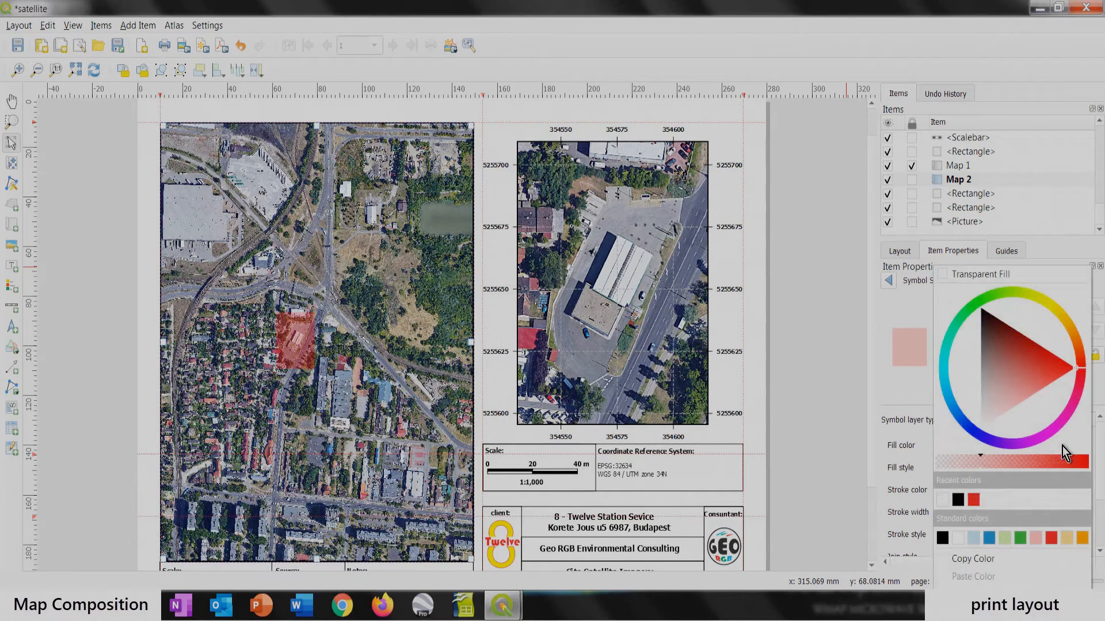
{"action": "left_click", "coordinate": [972, 275]}
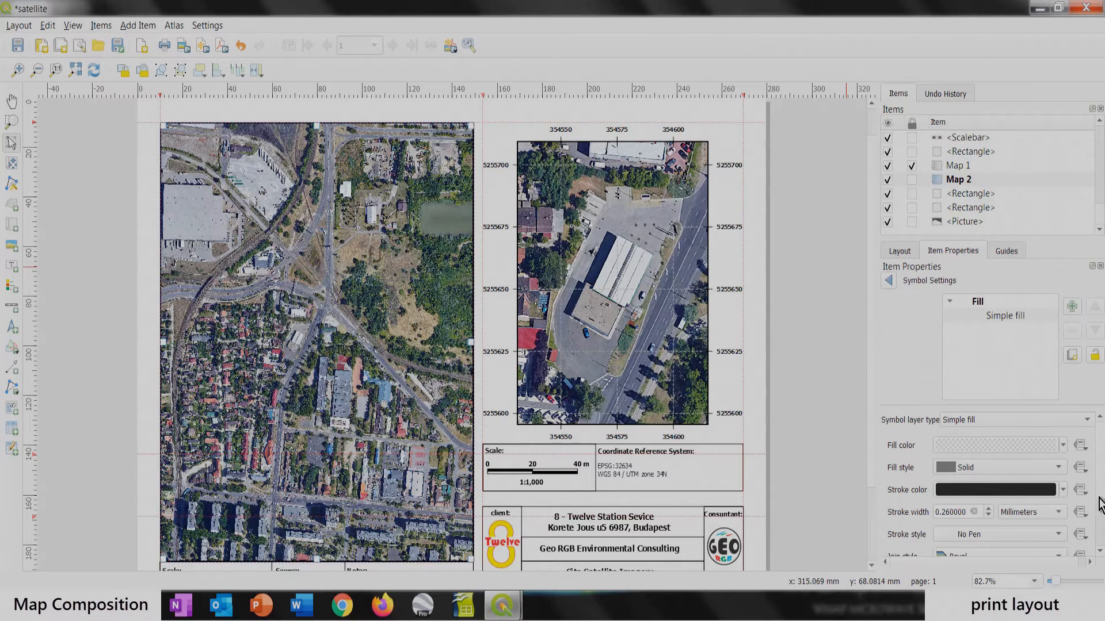
Step: Set the overview frame's stroke style to Solid Line and its stroke width to 0.5 millimeters
{"action": "scroll", "coordinate": [1102, 489], "scroll_direction": "down", "scroll_amount": 3}
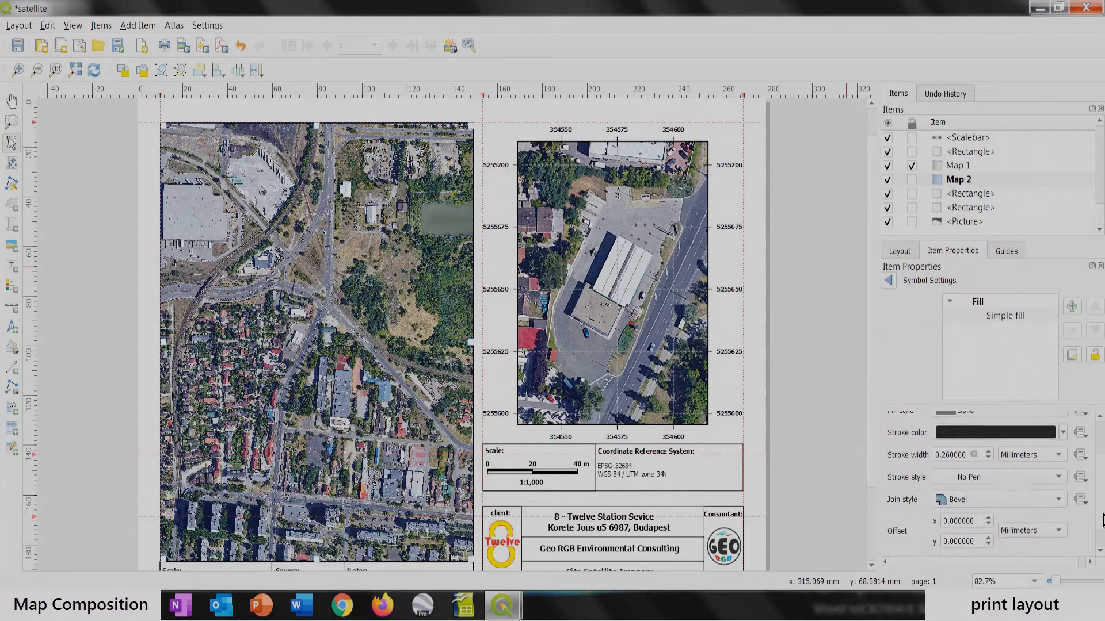
{"action": "left_click", "coordinate": [1057, 468]}
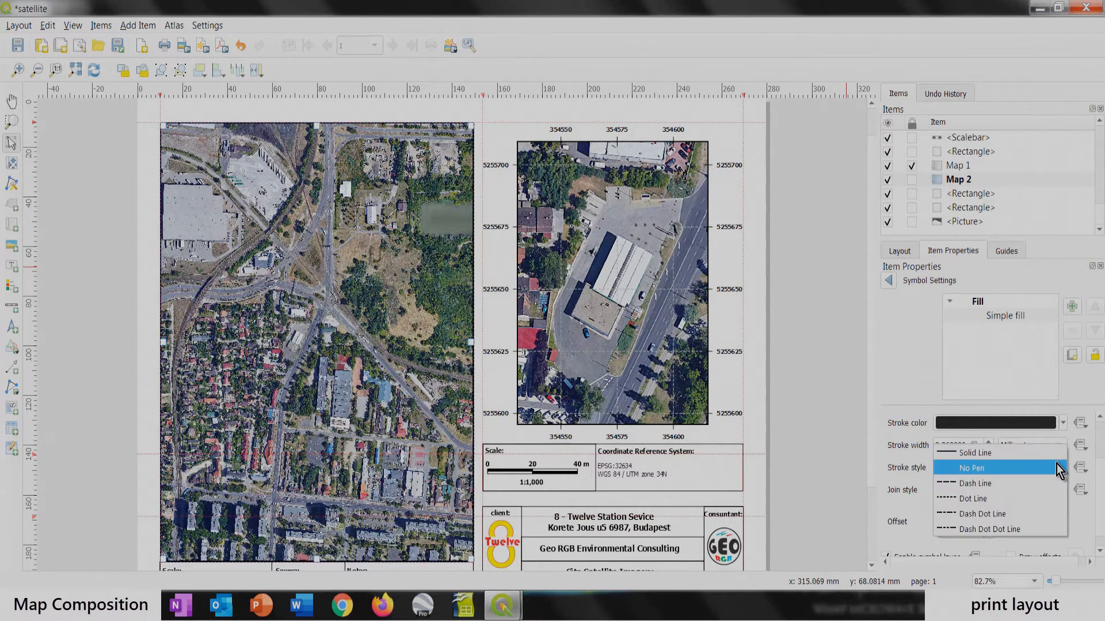
{"action": "left_click", "coordinate": [981, 453]}
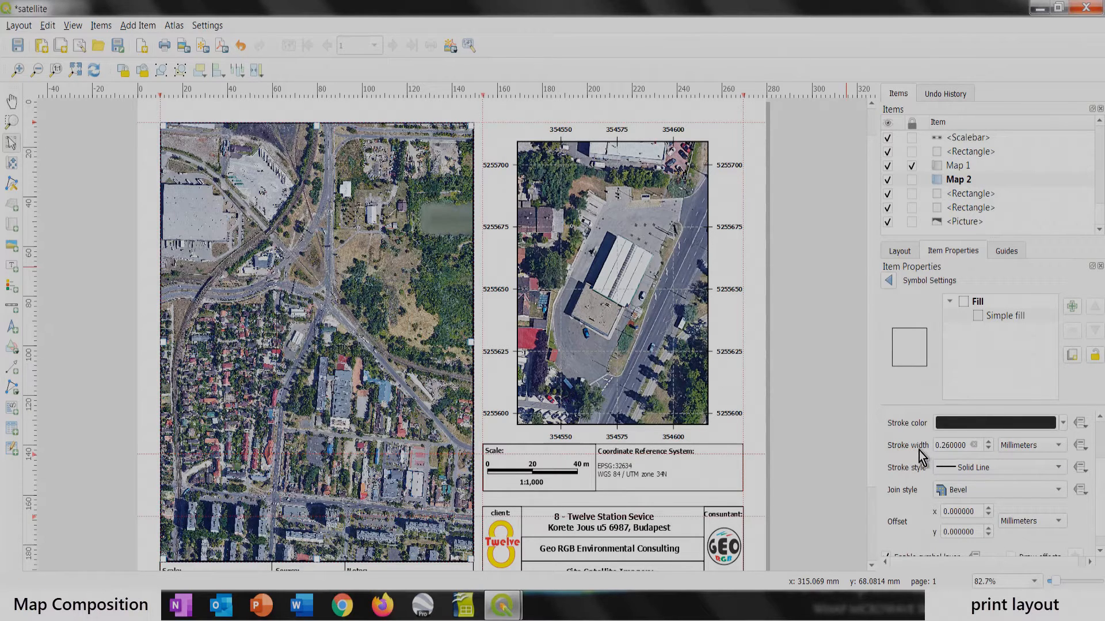
{"action": "left_click", "coordinate": [989, 442]}
{"action": "left_click", "coordinate": [988, 443]}
{"action": "left_click", "coordinate": [989, 442]}
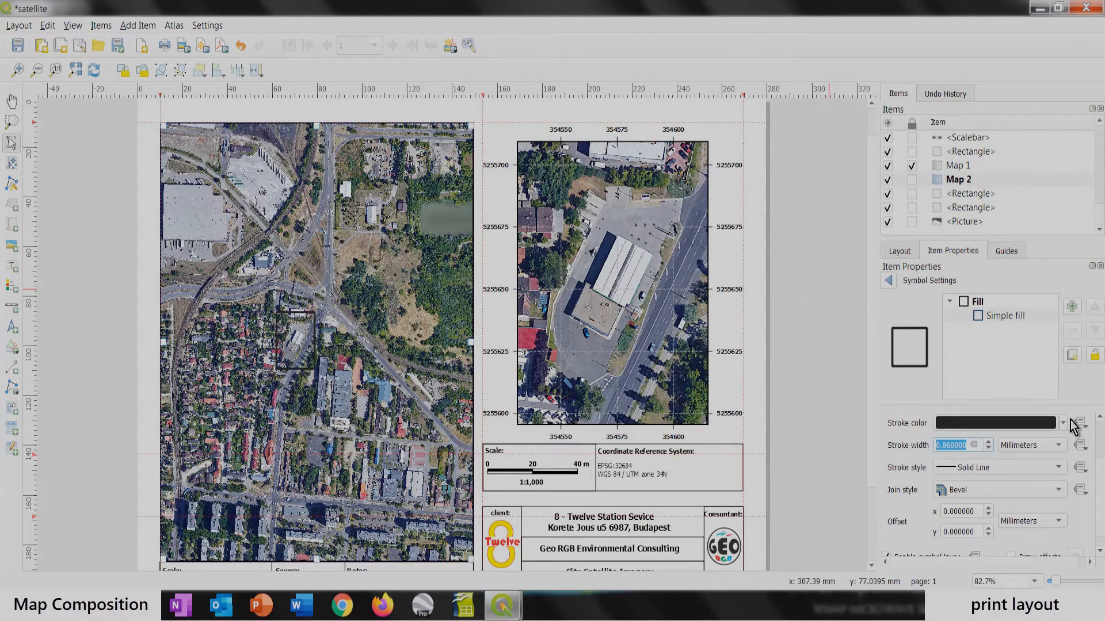
{"action": "left_click", "coordinate": [989, 449]}
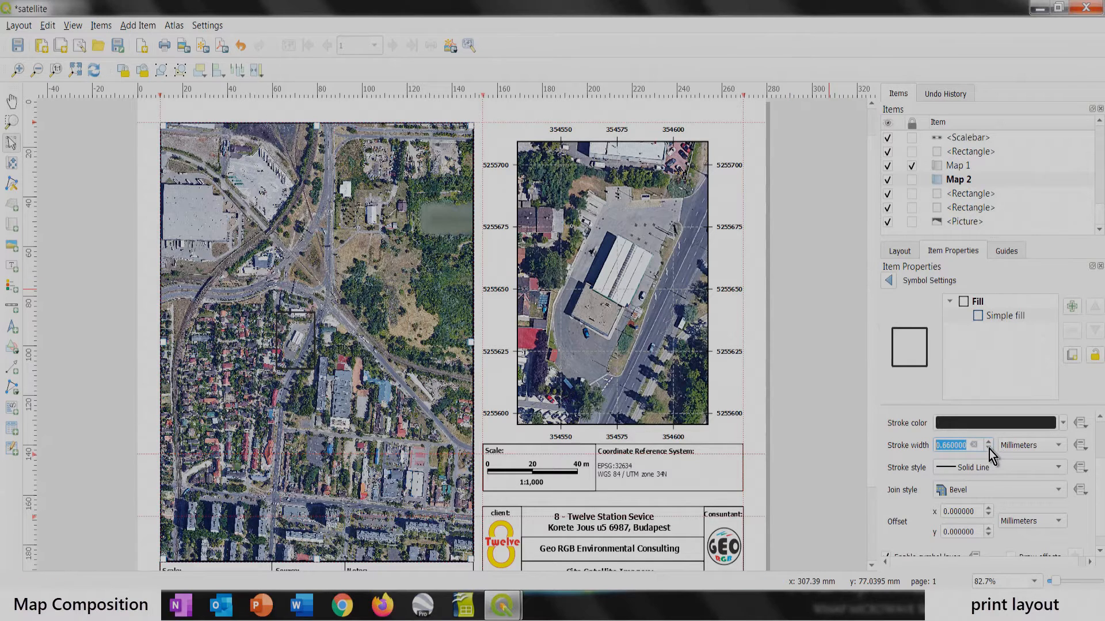
{"action": "left_click", "coordinate": [989, 449]}
{"action": "left_click", "coordinate": [969, 445]}
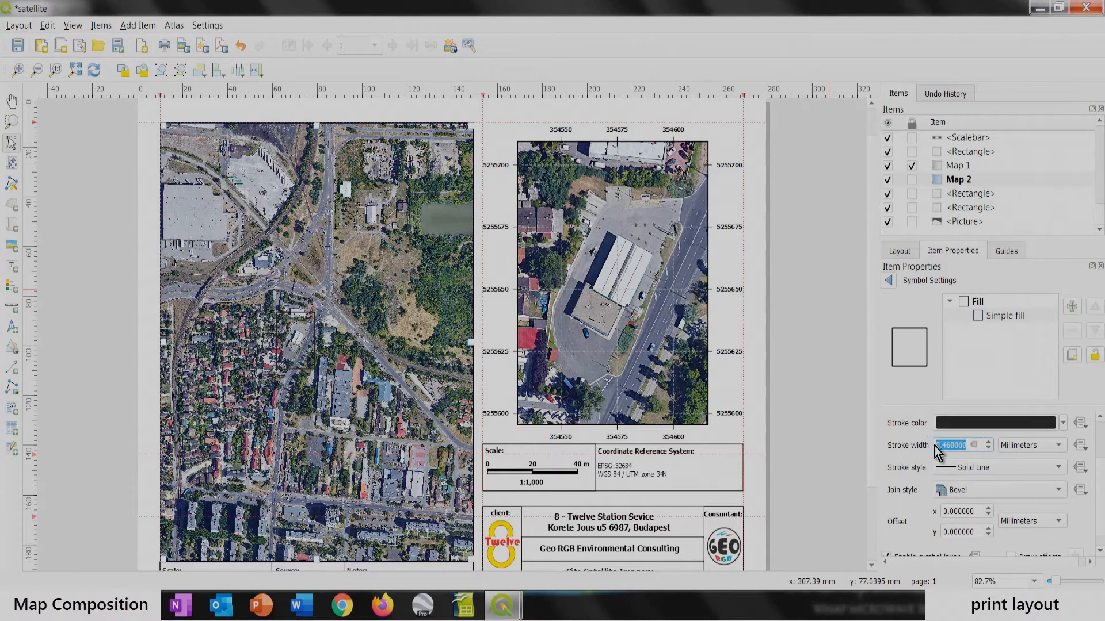
{"action": "type", "text": "0.5"}
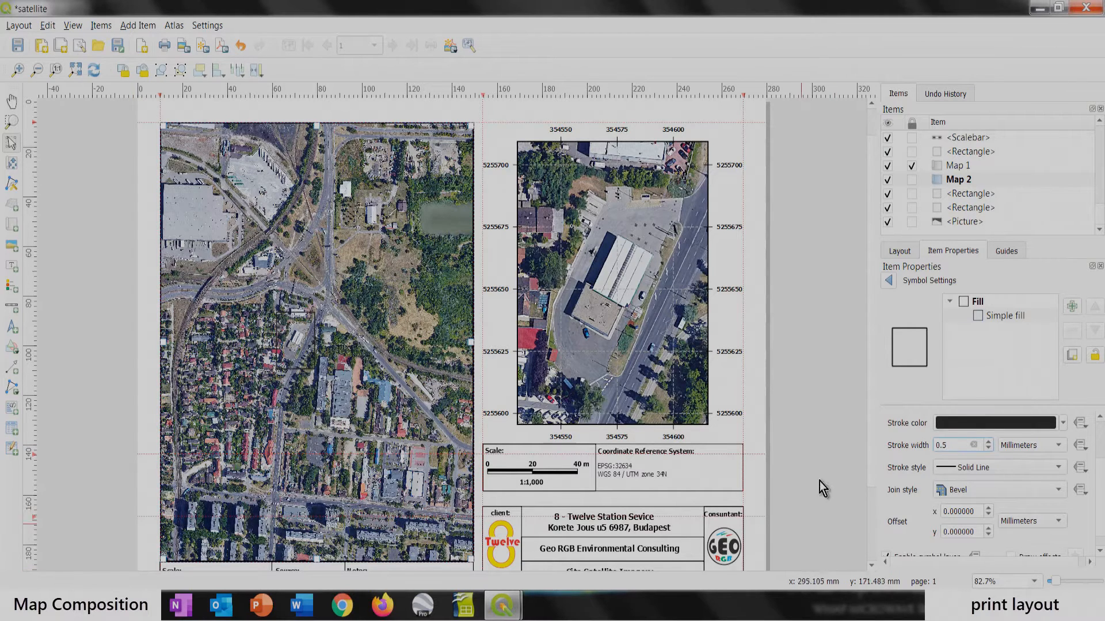
Step: Save the project and export the layout as satellite.pdf in the GAS STATION folder with the default PDF export options
{"action": "left_click", "coordinate": [17, 45]}
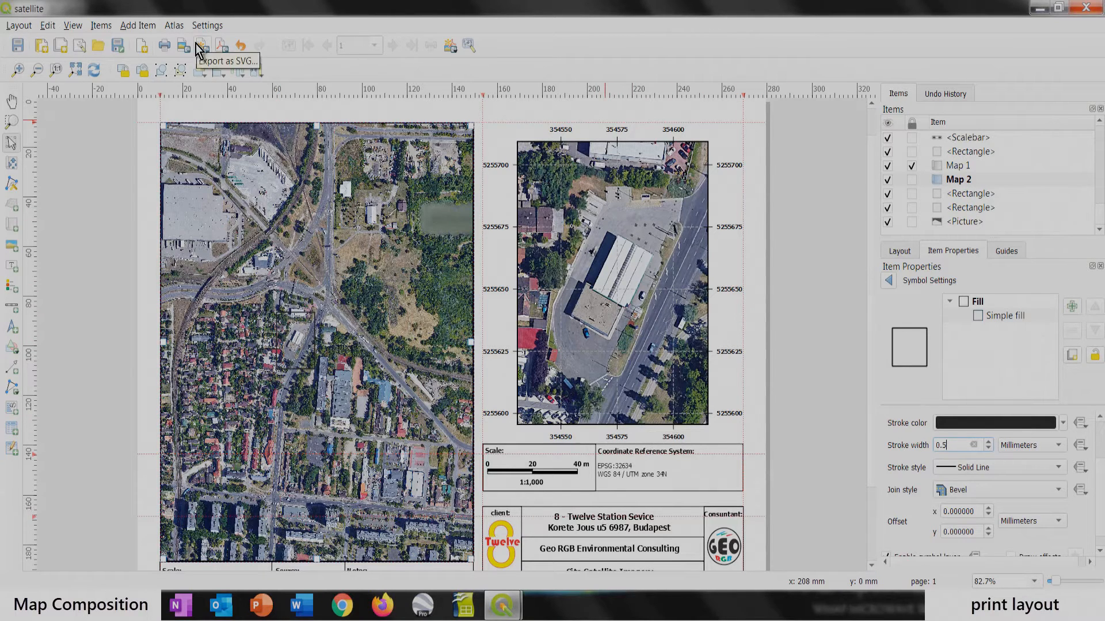
{"action": "left_click", "coordinate": [223, 53]}
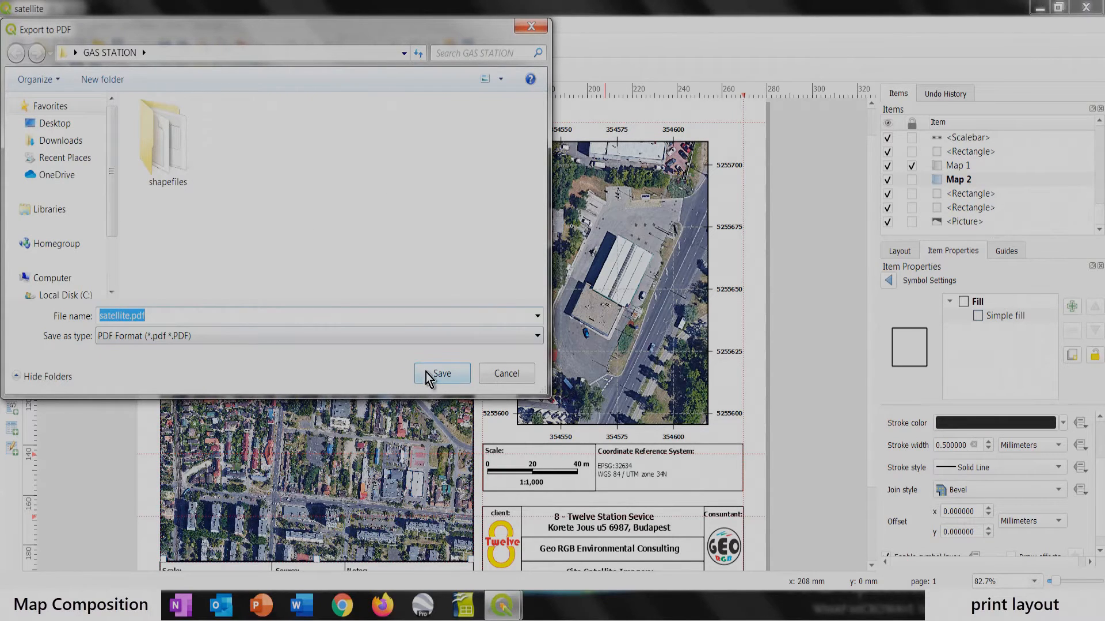
{"action": "left_click", "coordinate": [326, 346]}
{"action": "left_click", "coordinate": [322, 348]}
{"action": "left_click", "coordinate": [437, 374]}
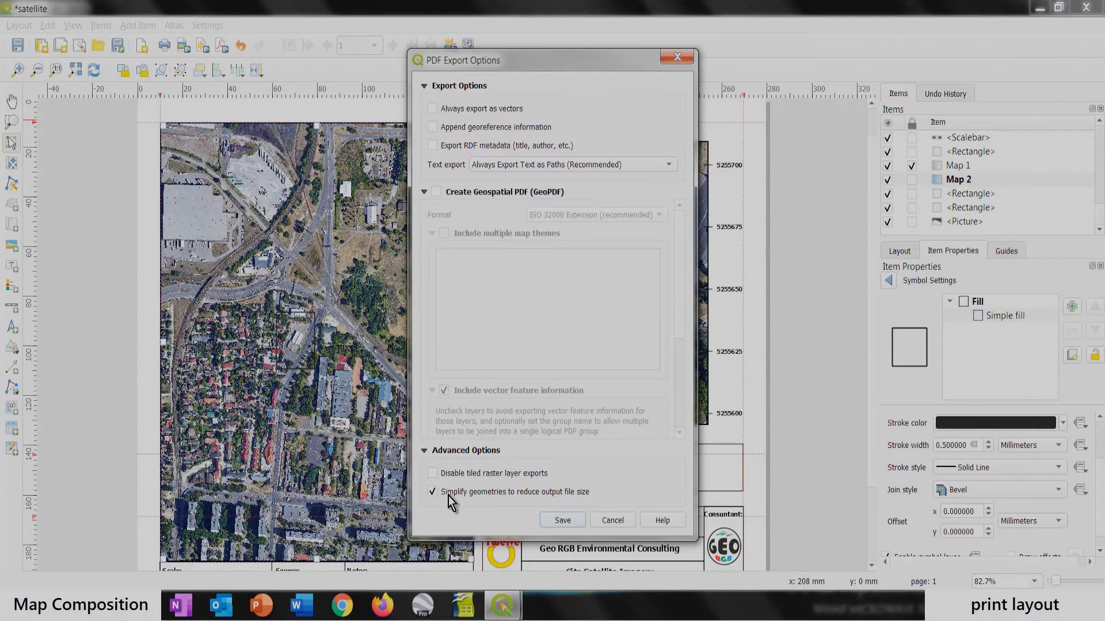
{"action": "left_click", "coordinate": [565, 521]}
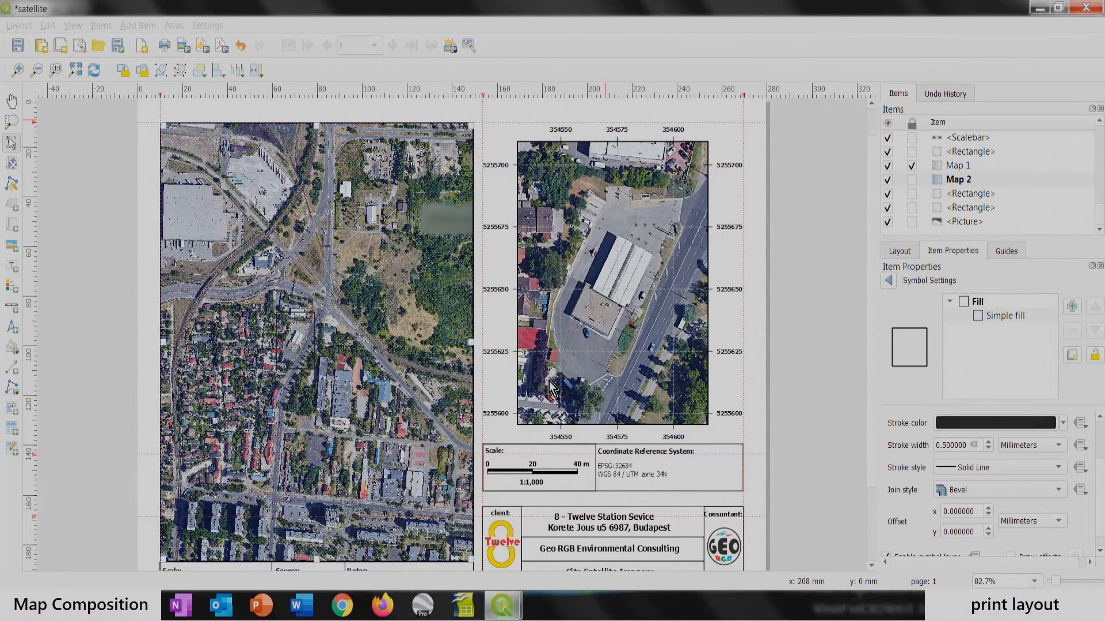
Step: Open the exported satellite.pdf from its folder to check the map sheet, and return to the satellite layout
{"action": "left_click", "coordinate": [318, 96]}
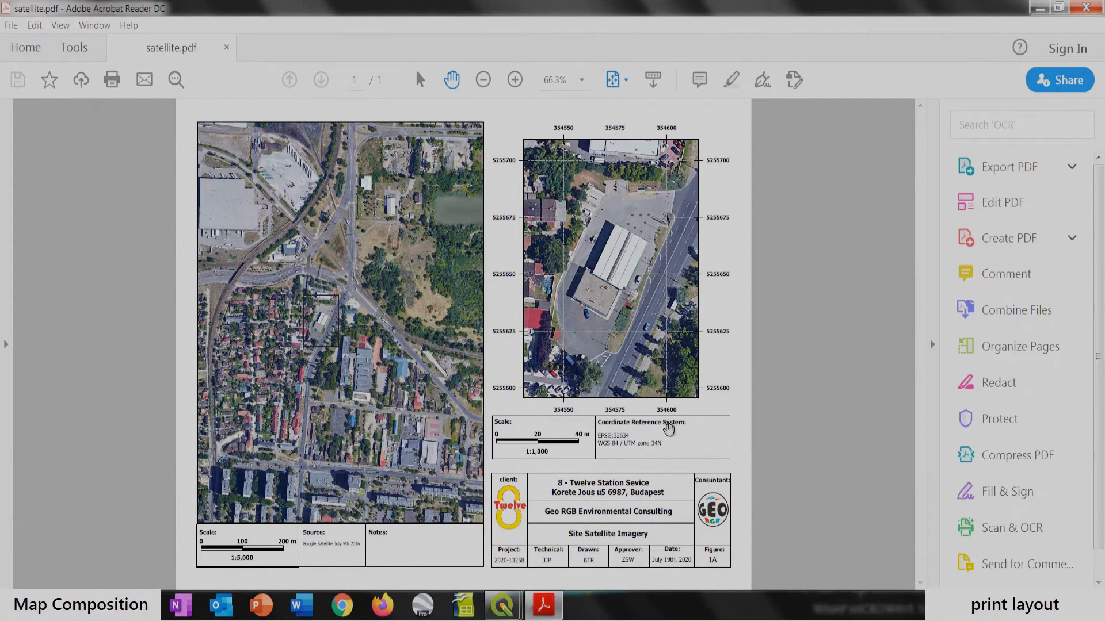
{"action": "left_click", "coordinate": [1040, 9]}
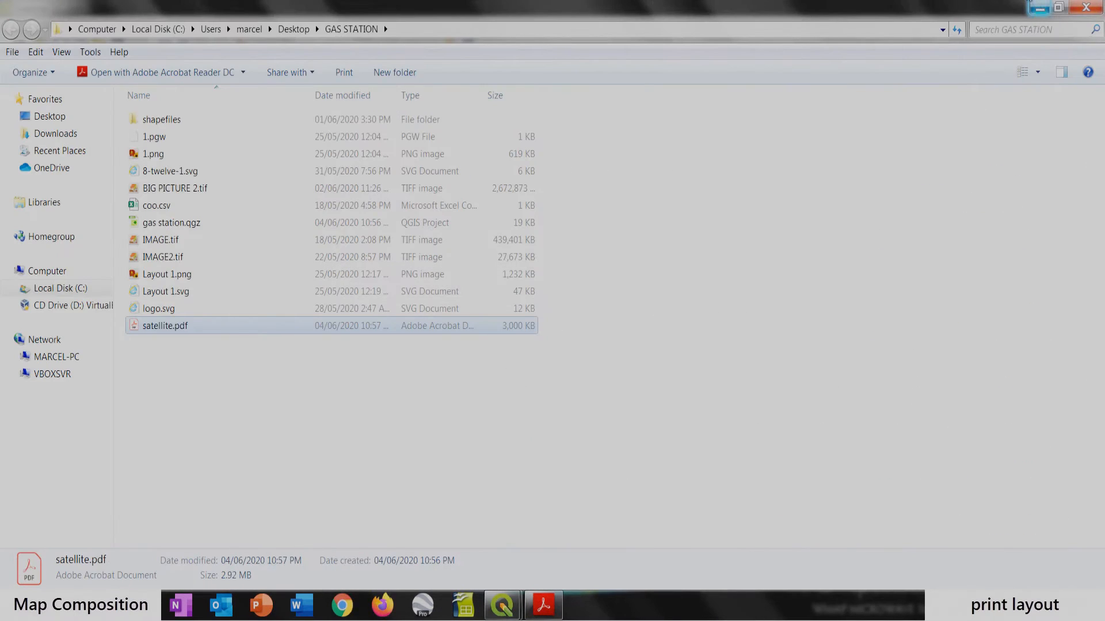
{"action": "mouse_move", "coordinate": [502, 605]}
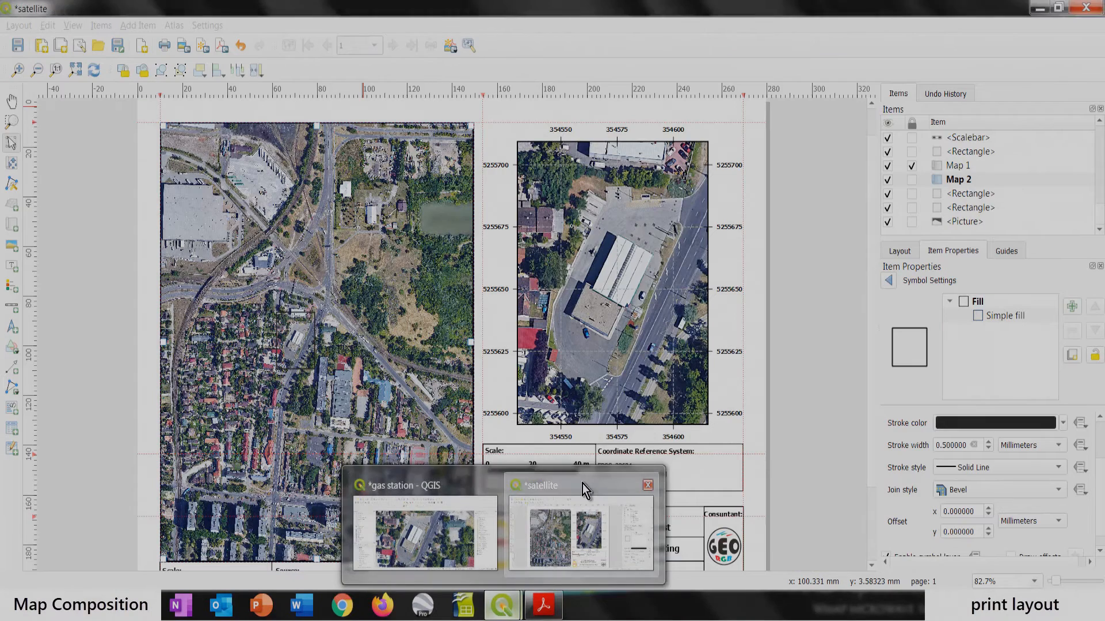
{"action": "left_click", "coordinate": [592, 489]}
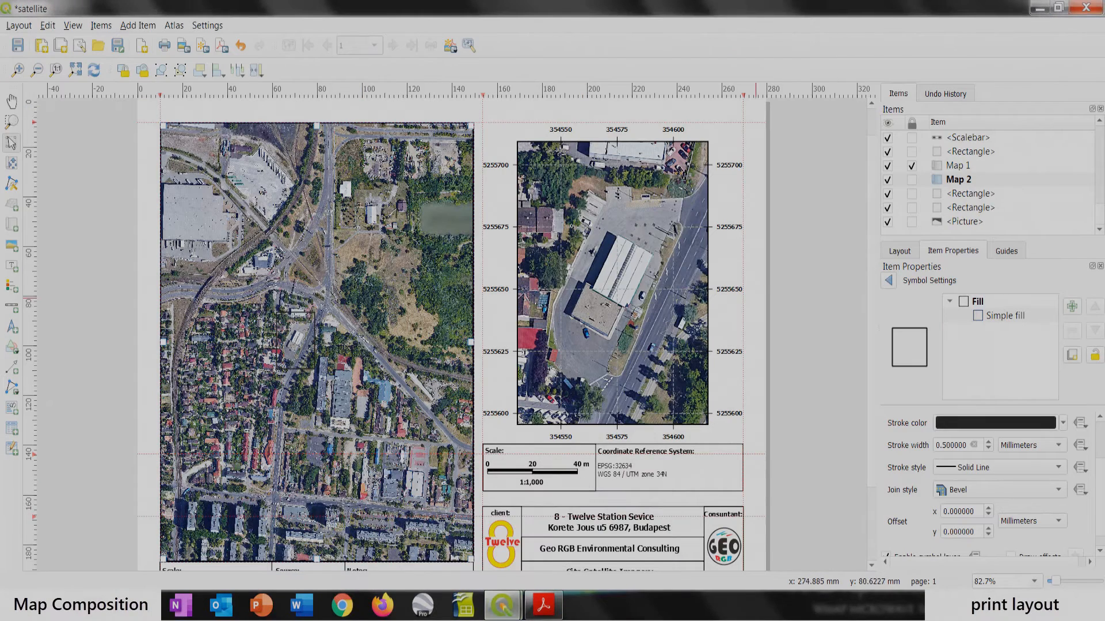
Step: Export the layout as the PNG image satellite.png in the GAS STATION folder at a resolution of 600 dpi
{"action": "left_click", "coordinate": [18, 25]}
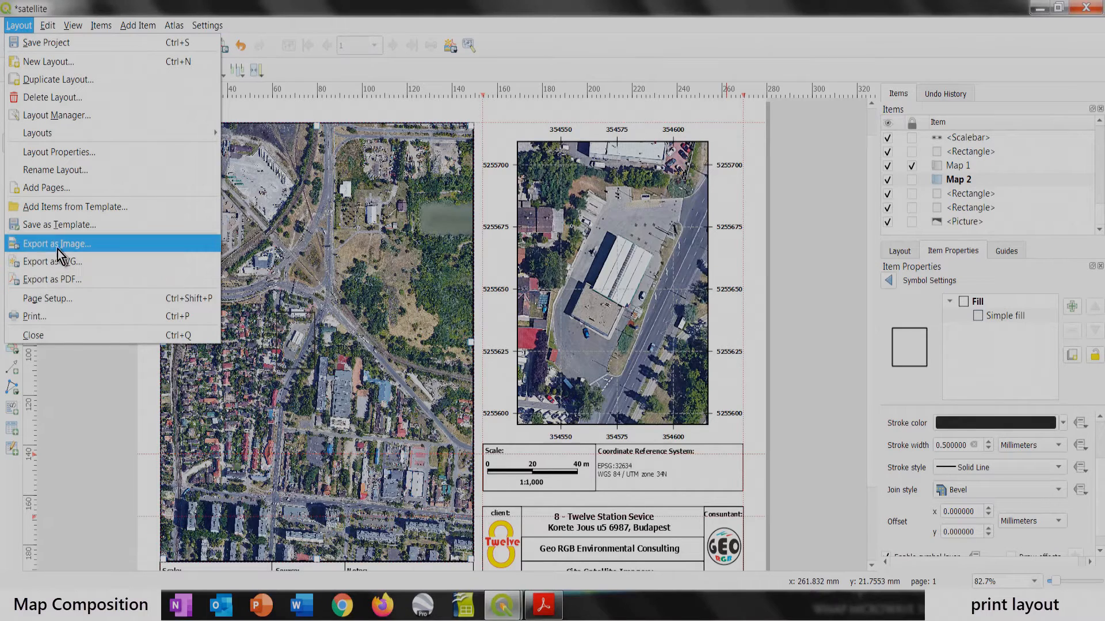
{"action": "left_click", "coordinate": [44, 245]}
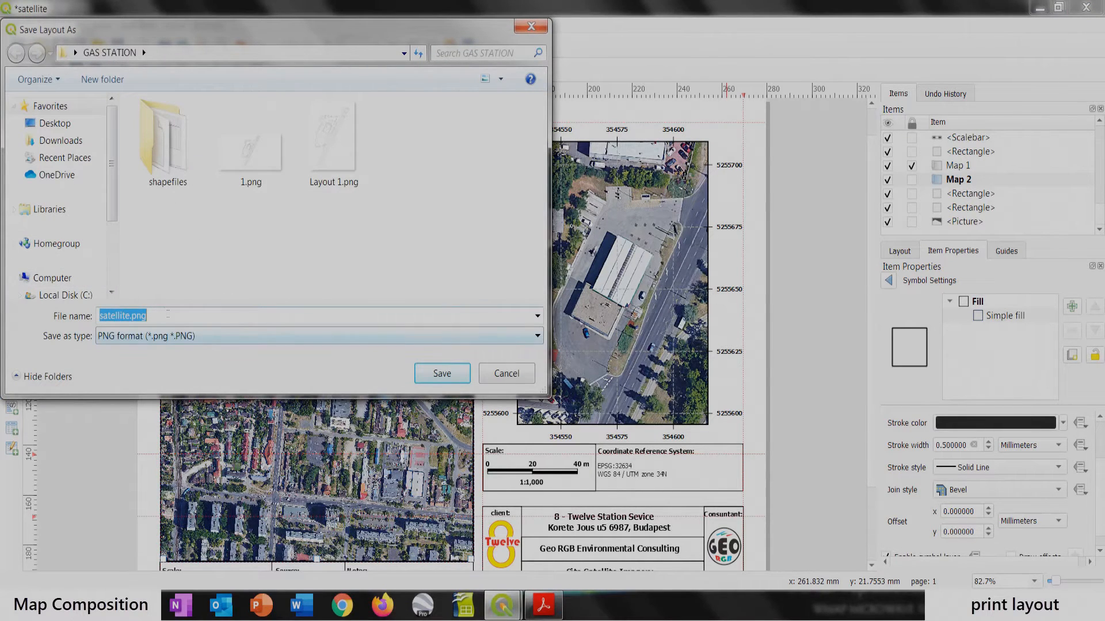
{"action": "left_click", "coordinate": [458, 374]}
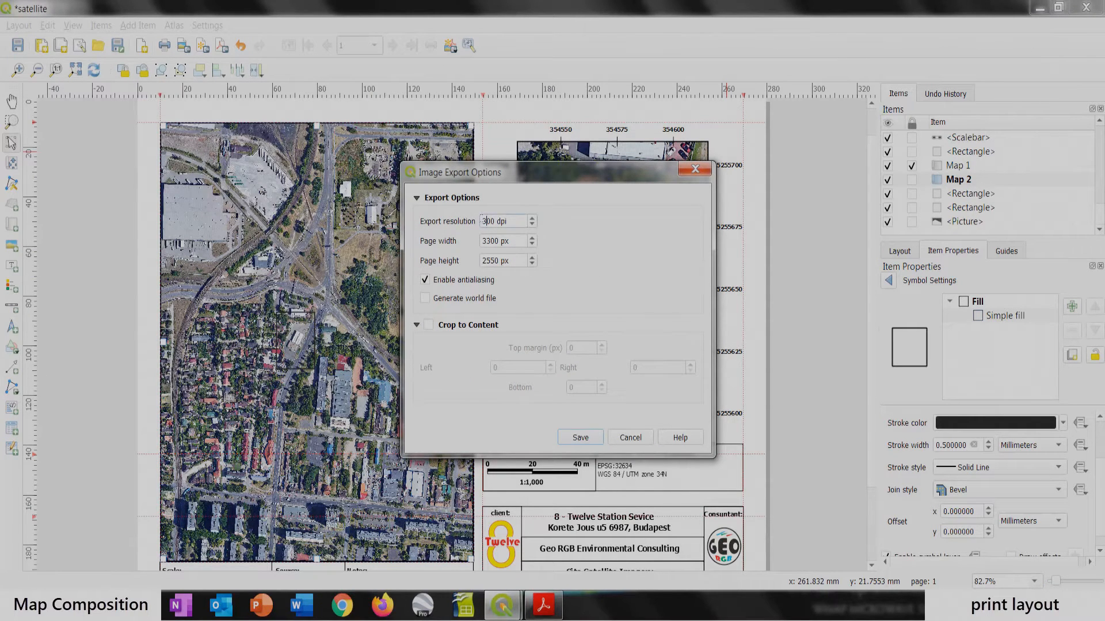
{"action": "key", "text": "Delete"}
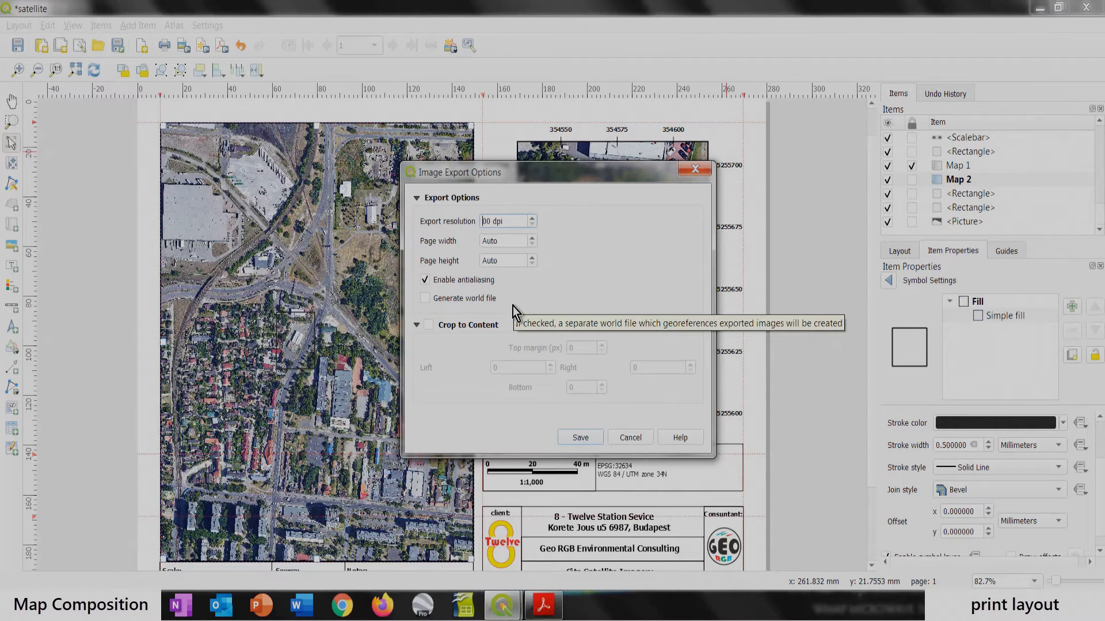
{"action": "type", "text": "6"}
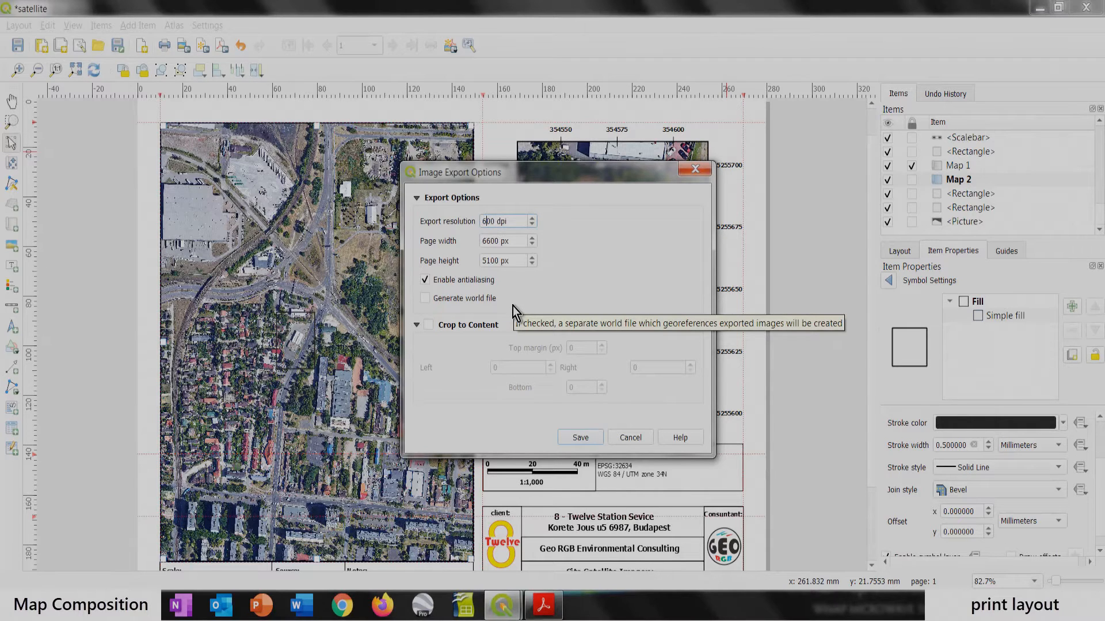
{"action": "left_click", "coordinate": [585, 442]}
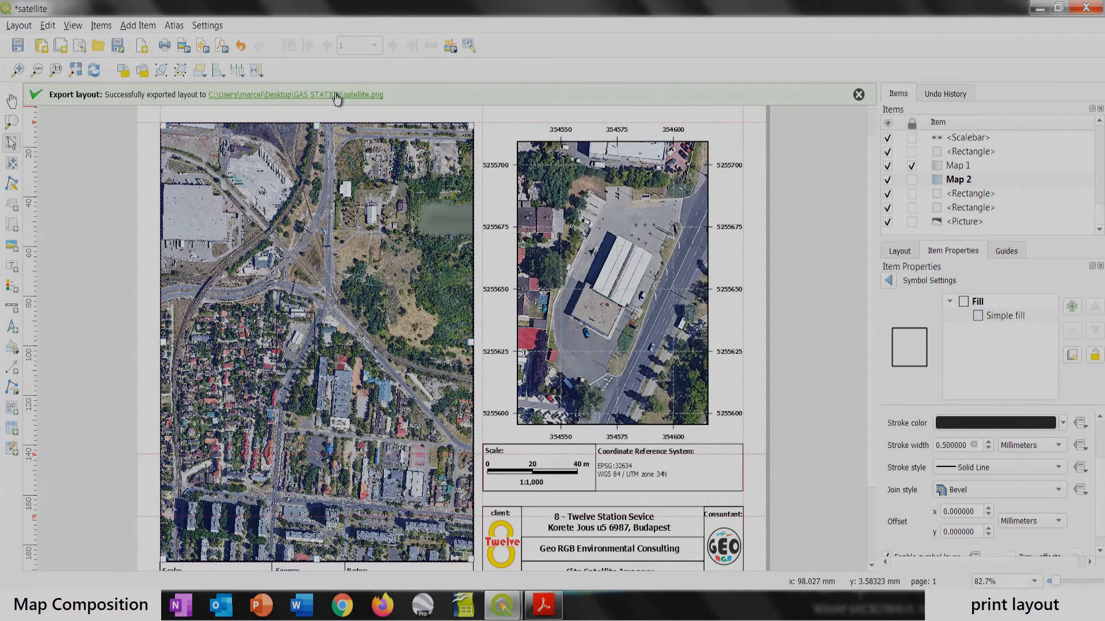
Step: View the exported satellite.png from the GAS STATION folder, close it and return to the print layout
{"action": "left_click", "coordinate": [338, 98]}
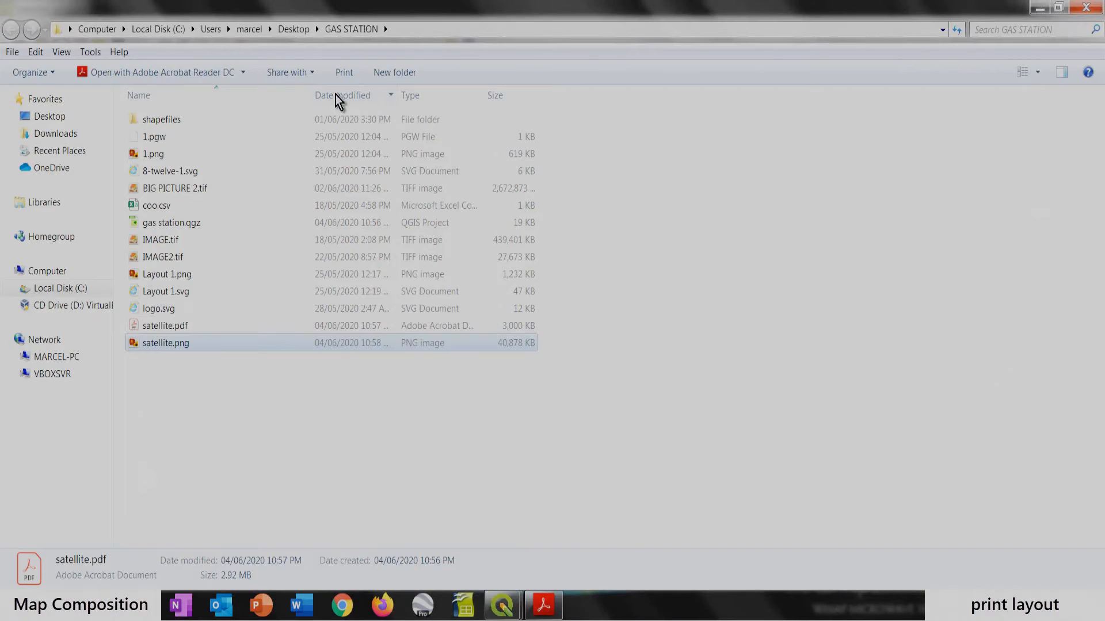
{"action": "double_click", "coordinate": [167, 346]}
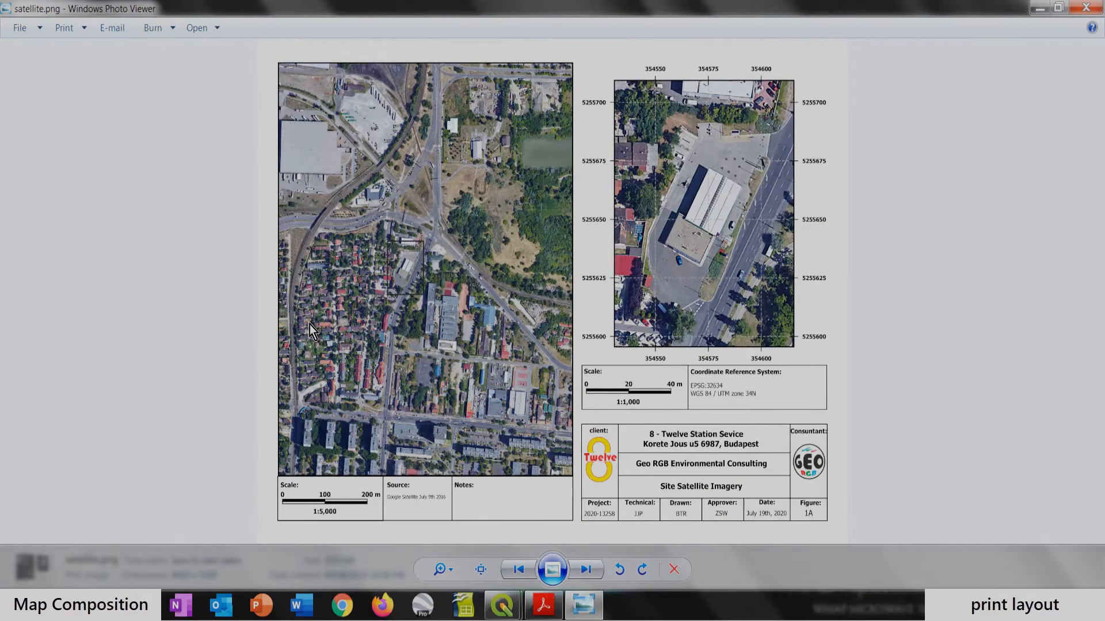
{"action": "left_click", "coordinate": [1081, 8]}
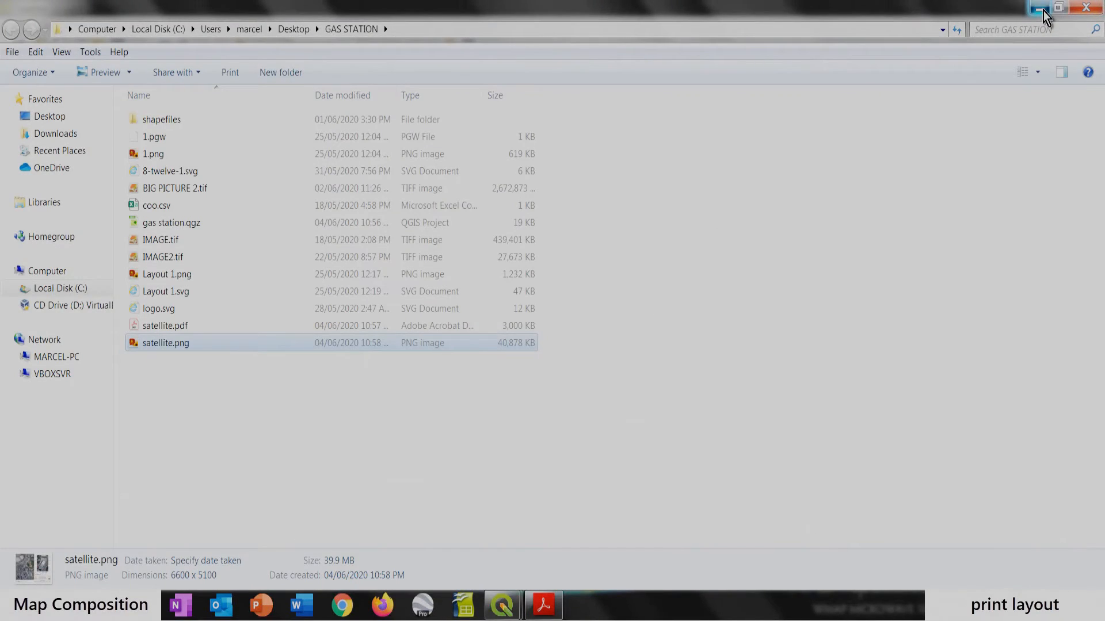
{"action": "left_click", "coordinate": [1041, 9]}
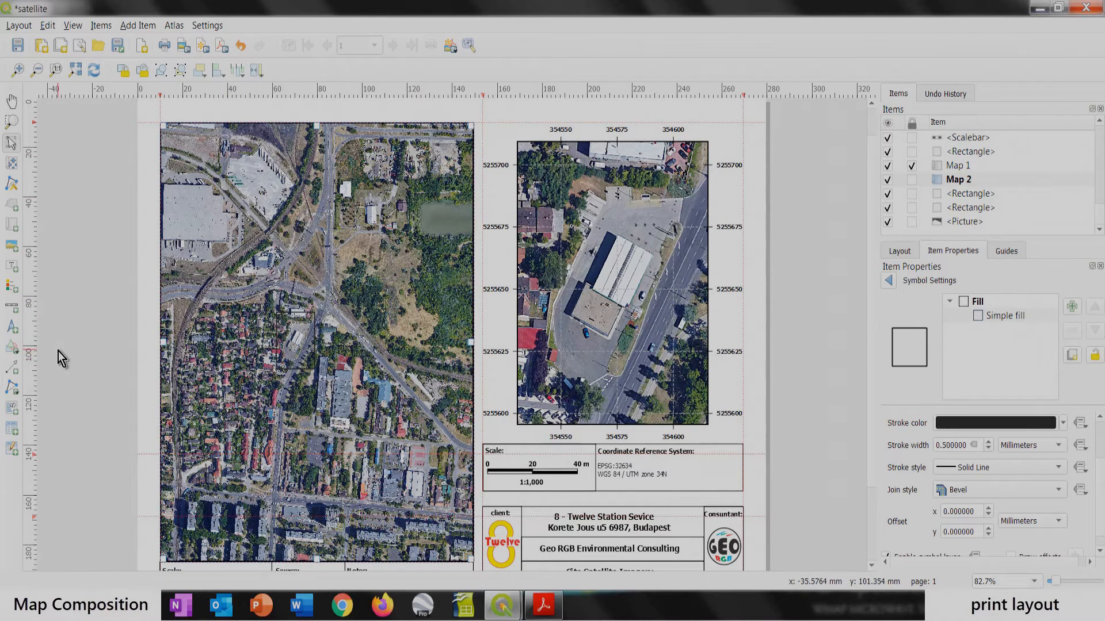
Step: Add a north arrow in the upper-right corner of Map 2 and change its picture to the slim N arrowhead from the SVG library
{"action": "left_click", "coordinate": [13, 332]}
{"action": "left_click_drag", "start_coordinate": [439, 122], "coordinate": [467, 168]}
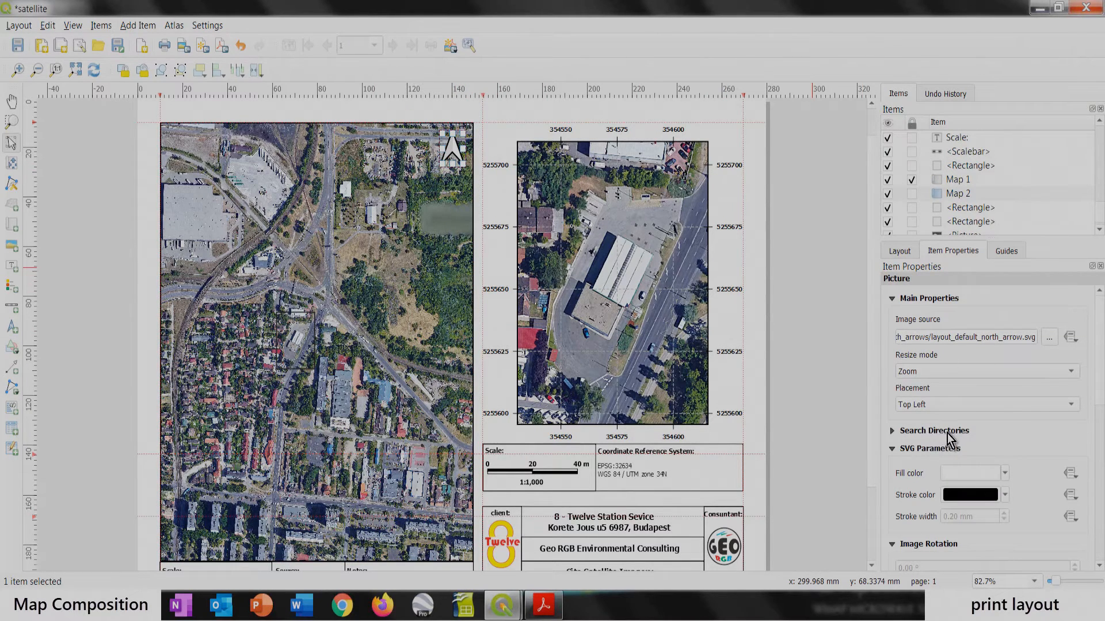
{"action": "left_click", "coordinate": [892, 432]}
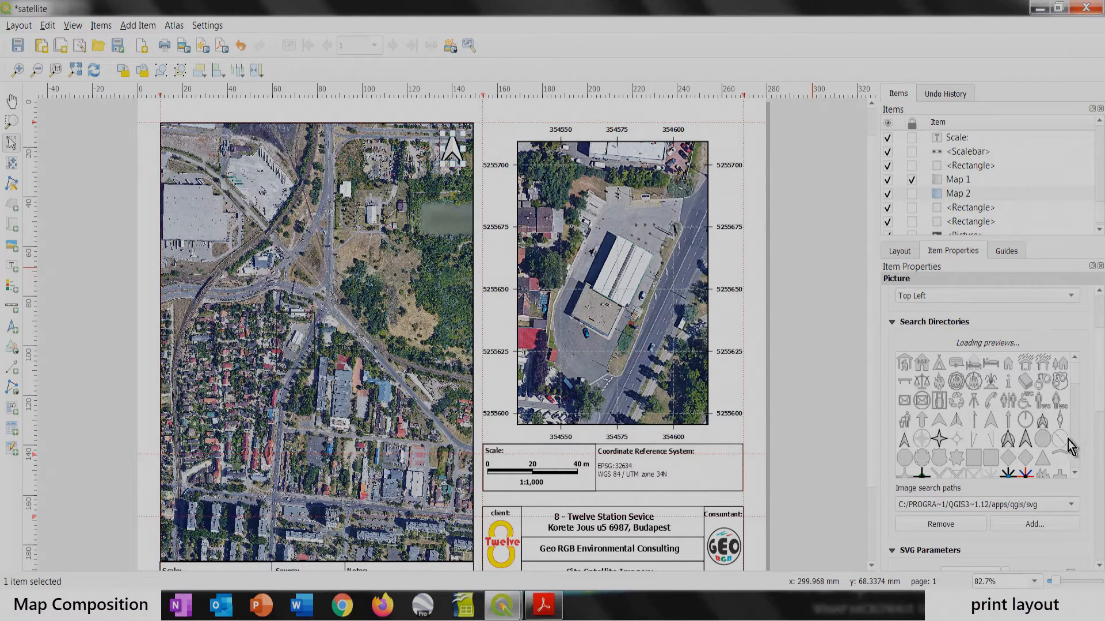
{"action": "left_click", "coordinate": [1075, 473]}
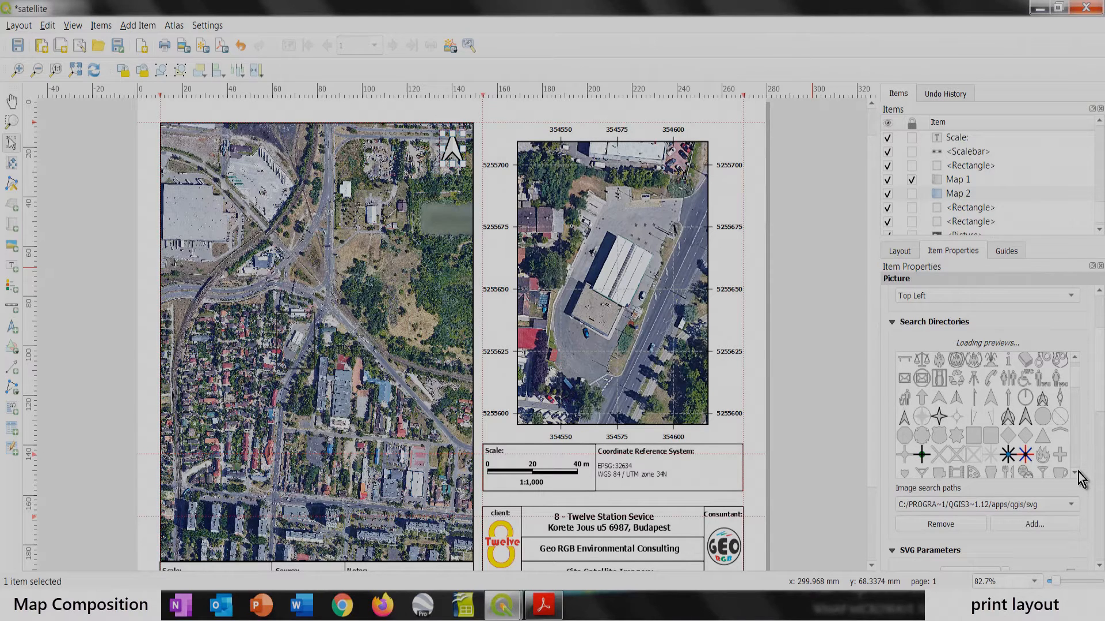
{"action": "left_click", "coordinate": [1075, 472]}
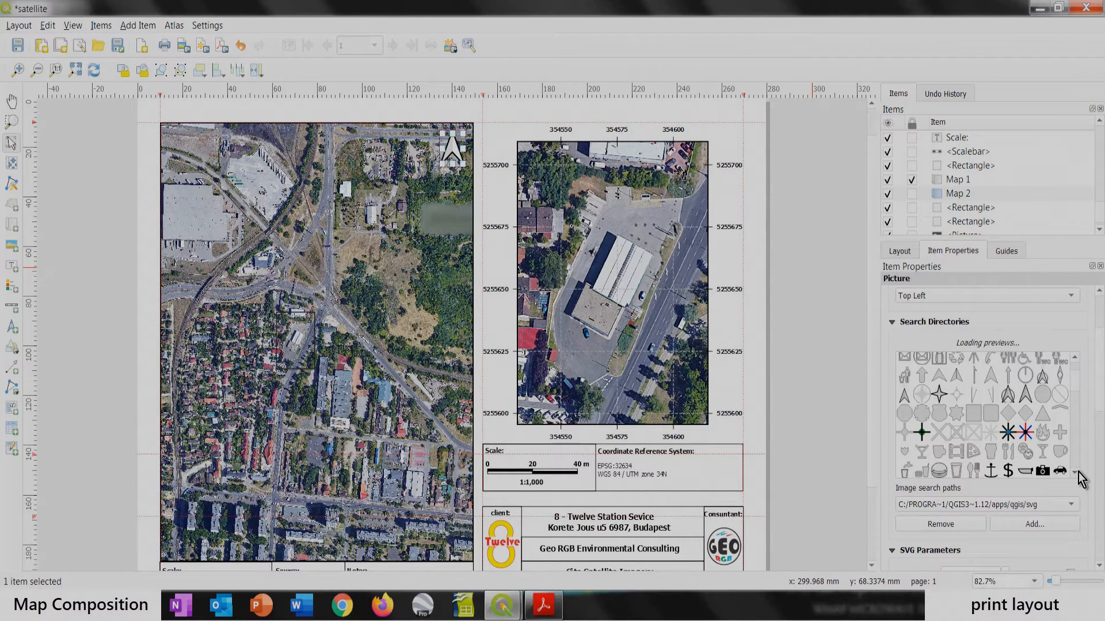
{"action": "left_click", "coordinate": [902, 397]}
{"action": "left_click", "coordinate": [785, 161]}
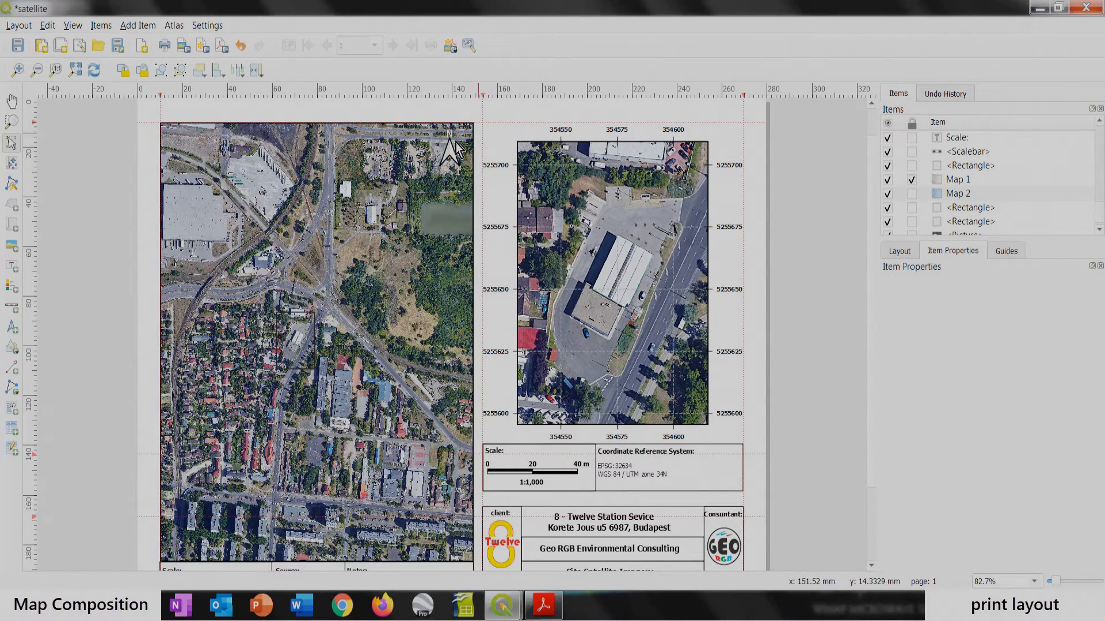
{"action": "scroll", "coordinate": [452, 138], "scroll_direction": "up", "scroll_amount": 1}
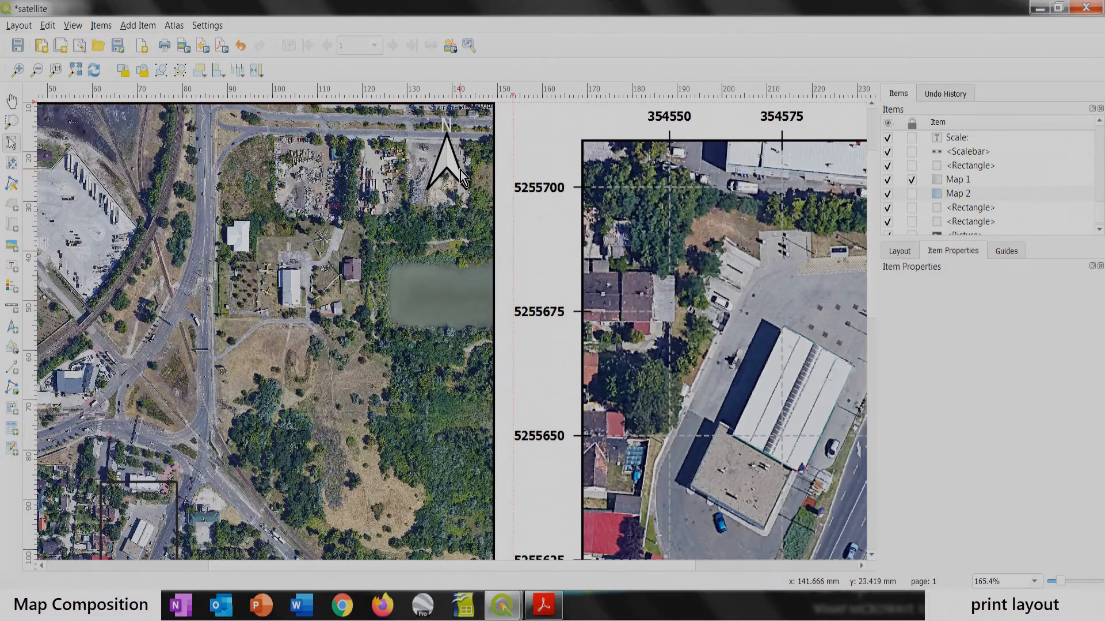
{"action": "scroll", "coordinate": [461, 177], "scroll_direction": "down", "scroll_amount": 1}
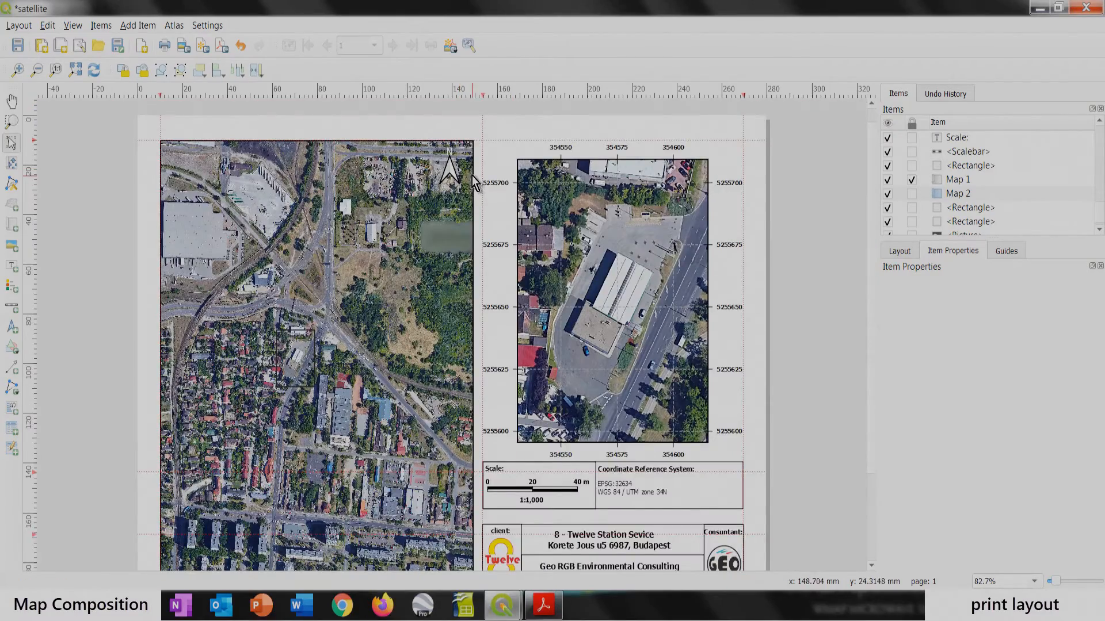
{"action": "scroll", "coordinate": [471, 179], "scroll_direction": "down", "scroll_amount": 1}
{"action": "scroll", "coordinate": [453, 242], "scroll_direction": "up", "scroll_amount": 1}
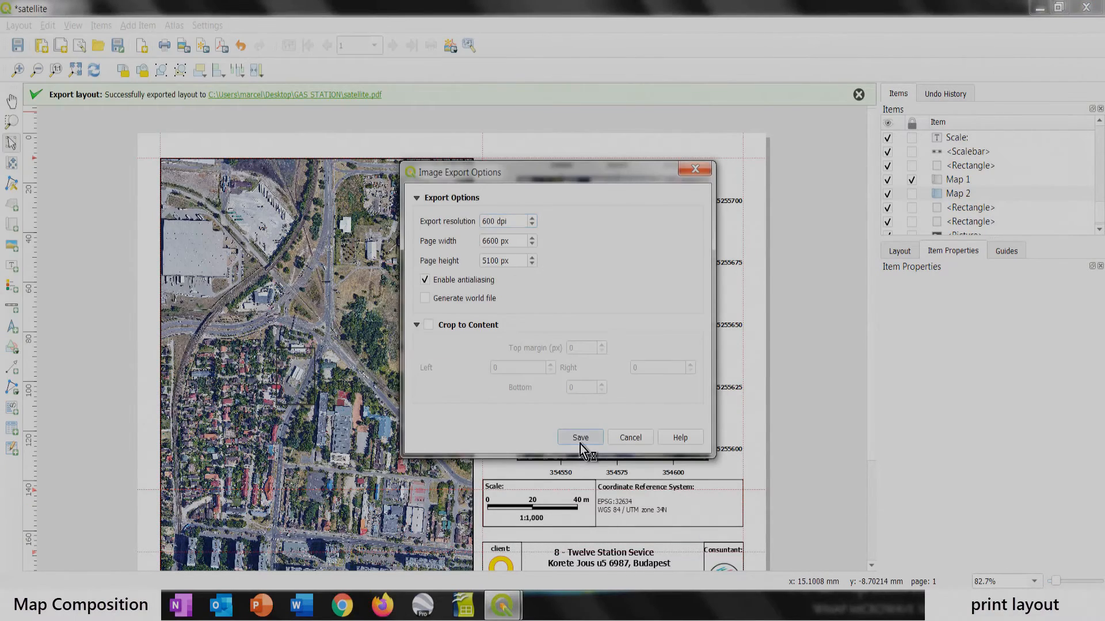
Step: Export the updated layout as an image at 600 dpi and switch to satellite.pdf in Adobe Acrobat Reader
{"action": "left_click", "coordinate": [580, 438]}
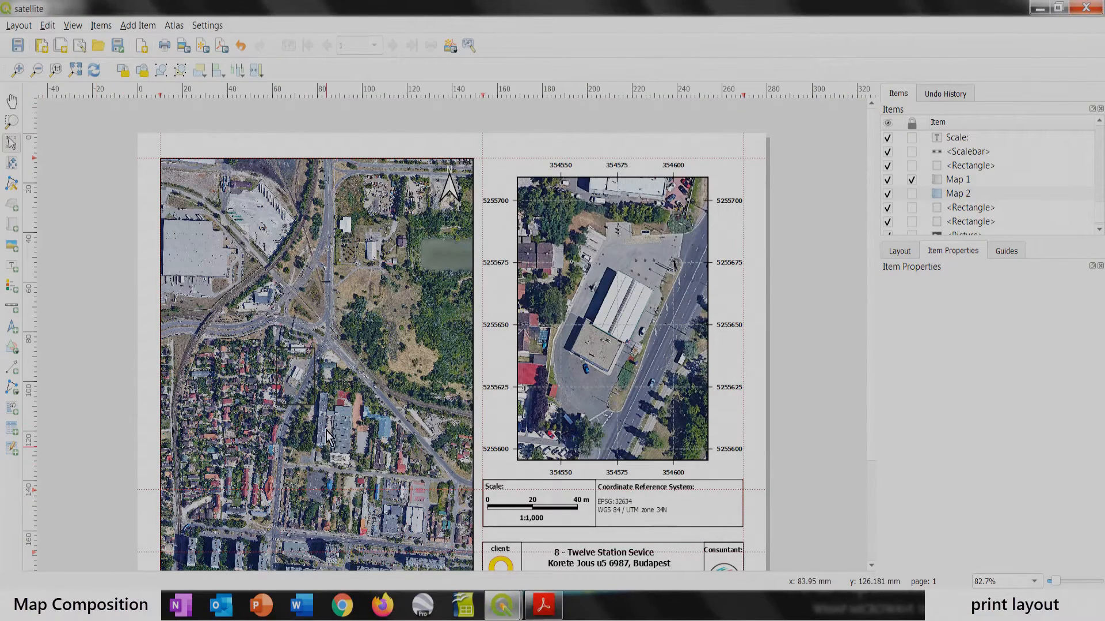
{"action": "left_click", "coordinate": [547, 610]}
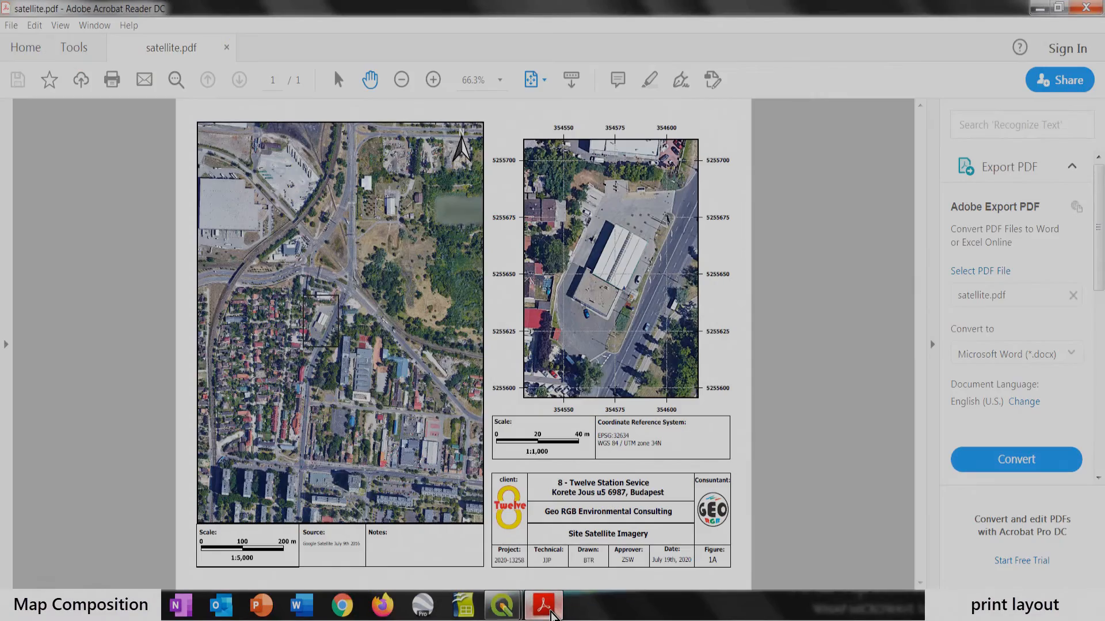
Step: Examine satellite.pdf at up to 200%, covering the north arrow, the outlined site extent and the gas station detail map
{"action": "left_click", "coordinate": [433, 81]}
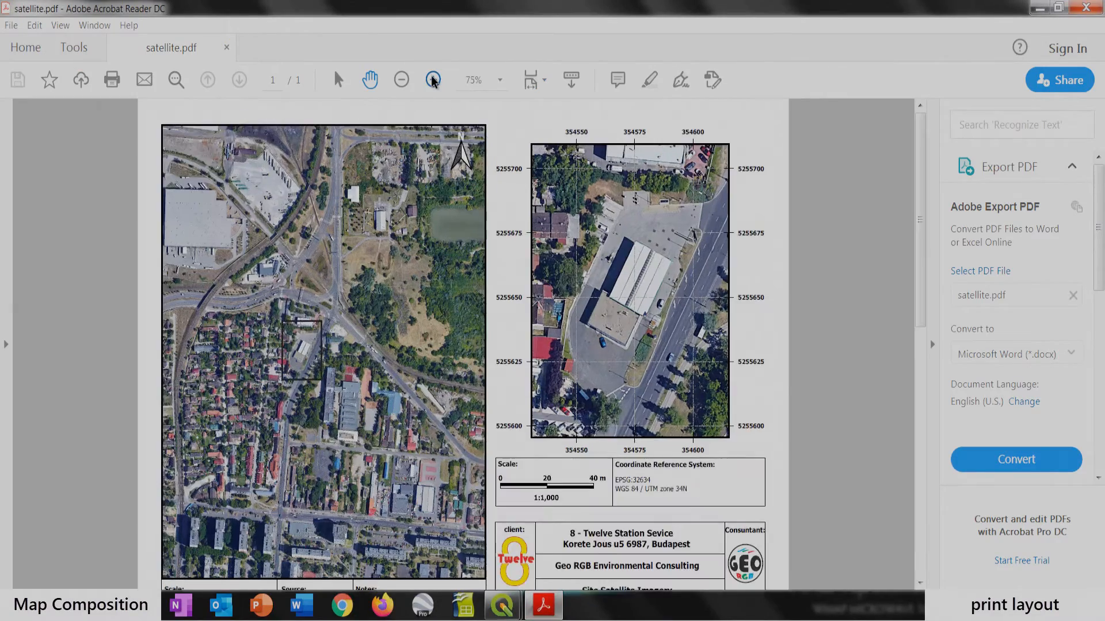
{"action": "left_click", "coordinate": [433, 81]}
{"action": "left_click", "coordinate": [433, 81]}
{"action": "left_click", "coordinate": [433, 80]}
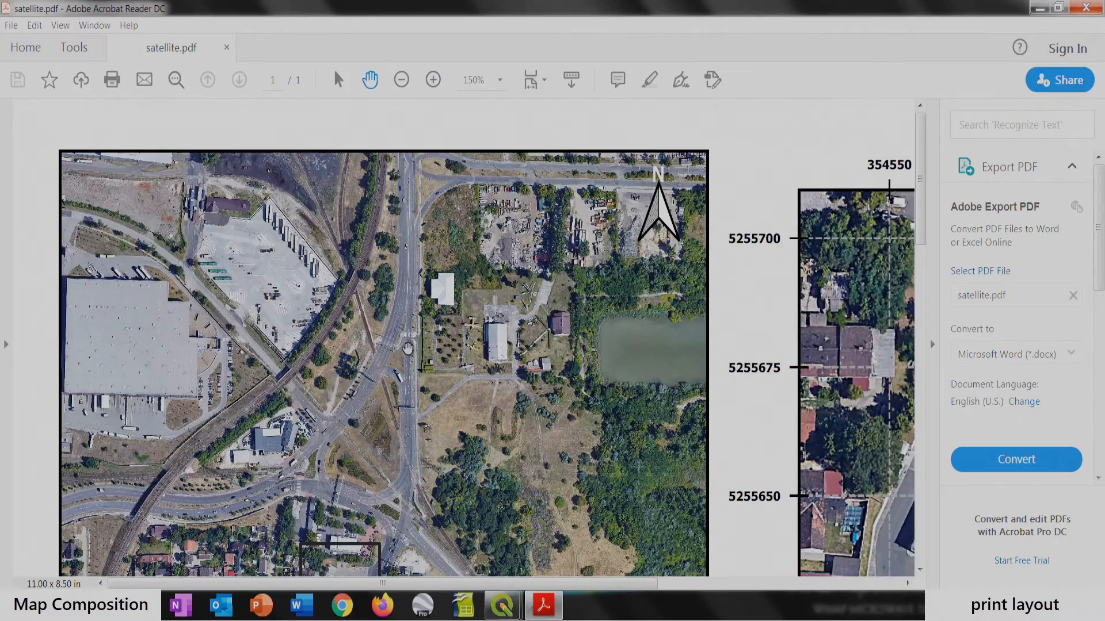
{"action": "scroll", "coordinate": [414, 322], "scroll_direction": "down", "scroll_amount": 5}
{"action": "scroll", "coordinate": [406, 279], "scroll_direction": "down", "scroll_amount": 3}
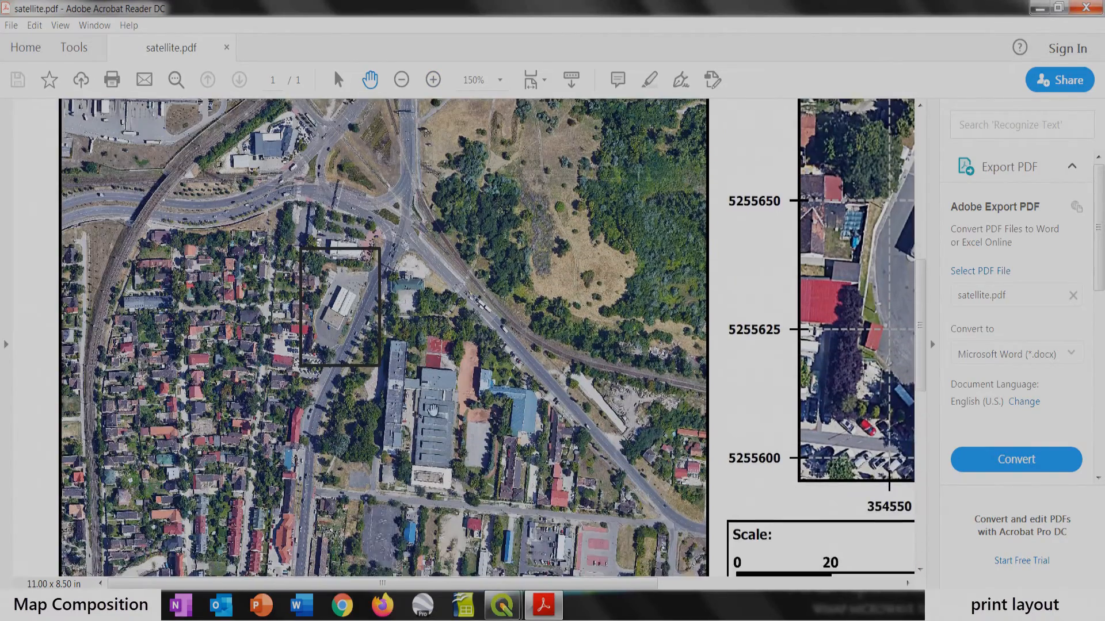
{"action": "scroll", "coordinate": [359, 327], "scroll_direction": "down", "scroll_amount": 1}
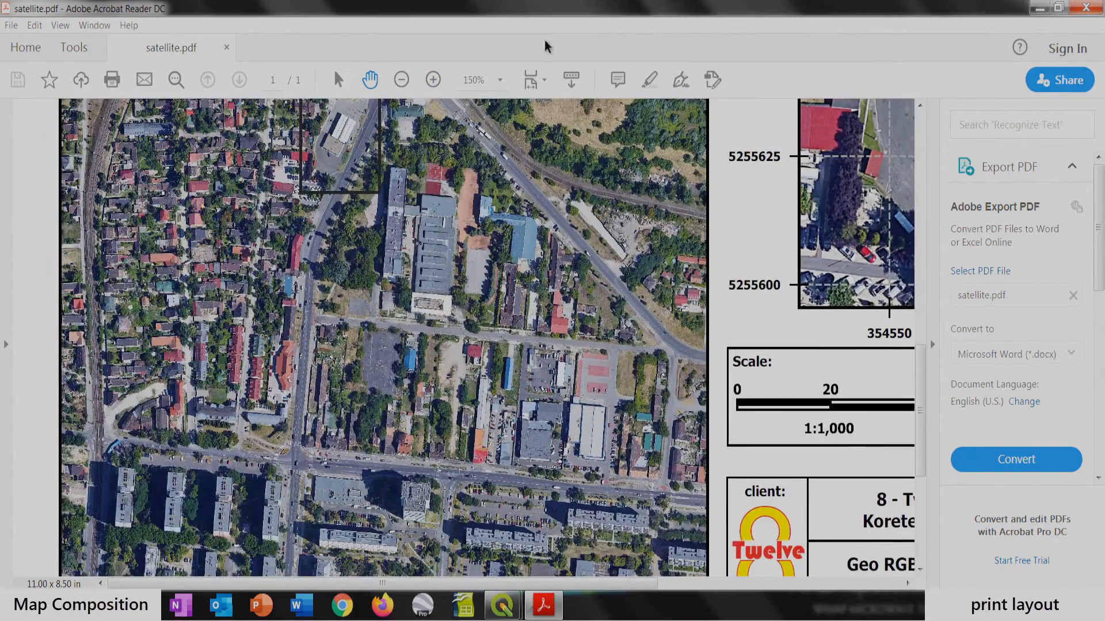
{"action": "left_click", "coordinate": [433, 80]}
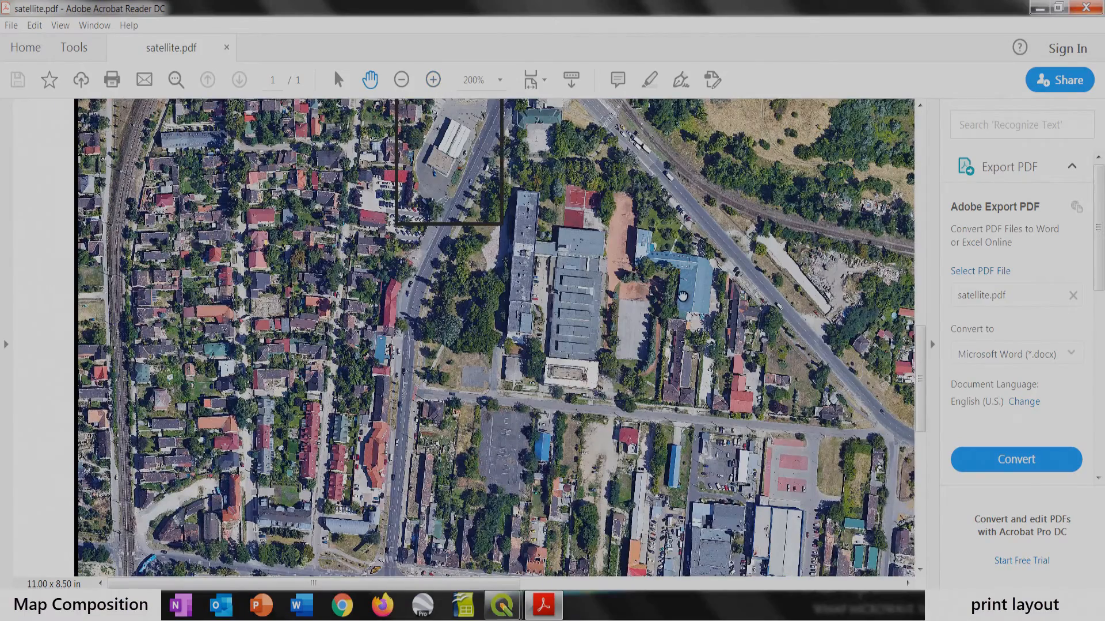
{"action": "left_click_drag", "start_coordinate": [607, 146], "coordinate": [482, 306]}
{"action": "left_click_drag", "start_coordinate": [677, 486], "coordinate": [344, 409]}
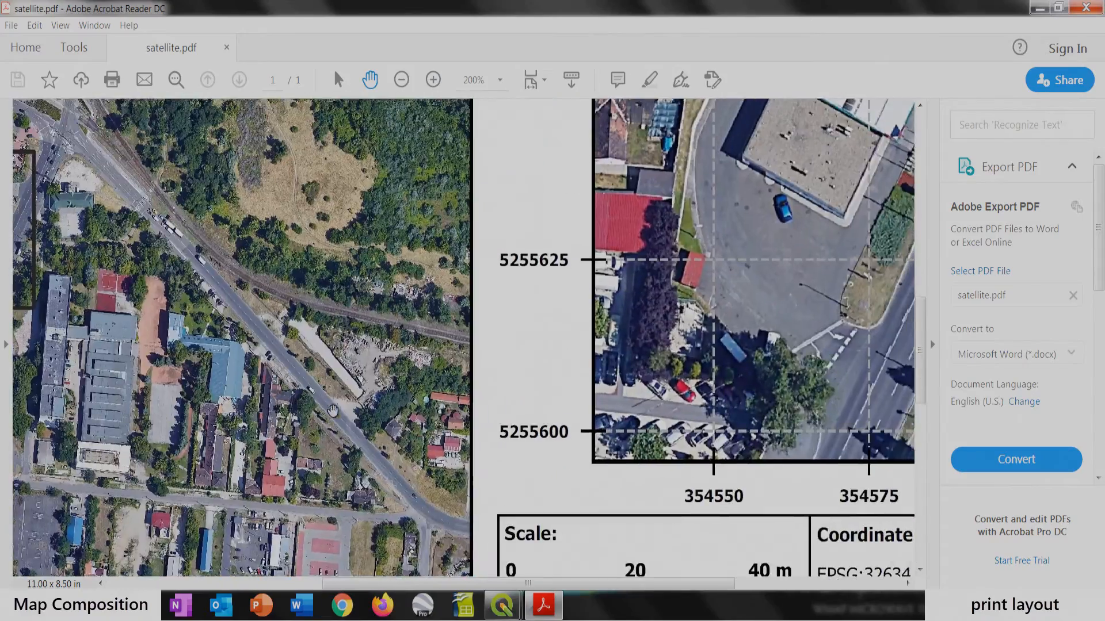
{"action": "left_click_drag", "start_coordinate": [747, 280], "coordinate": [382, 397]}
{"action": "left_click_drag", "start_coordinate": [484, 198], "coordinate": [895, 358]}
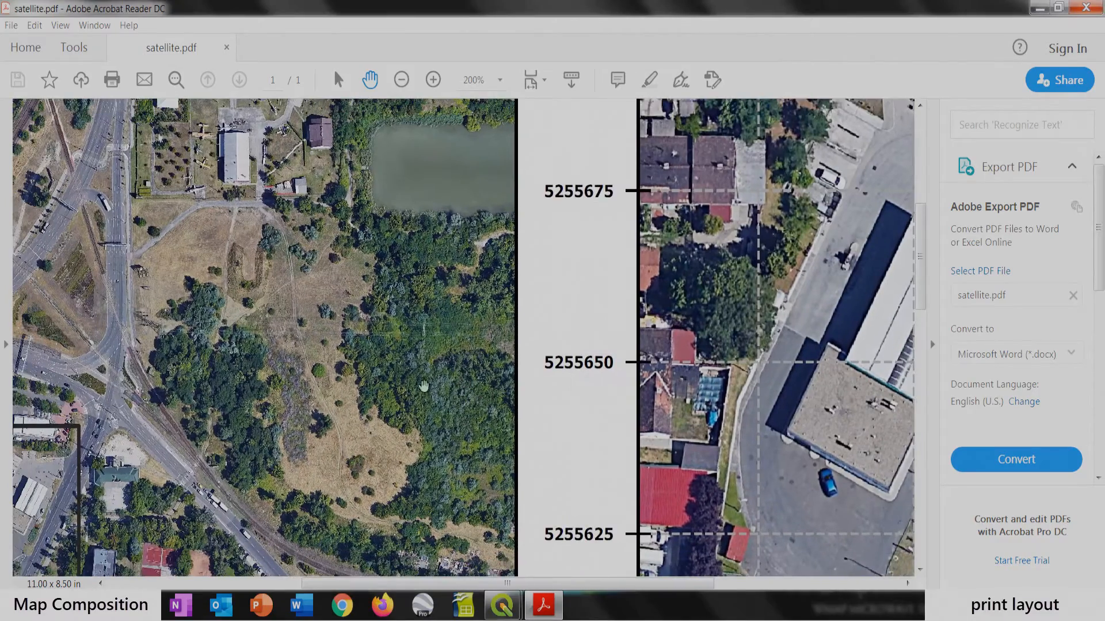
Step: Inspect the image sharpness of the overview map's northern area in satellite.pdf at 300%, and zoom back out to 125%
{"action": "left_click", "coordinate": [432, 79]}
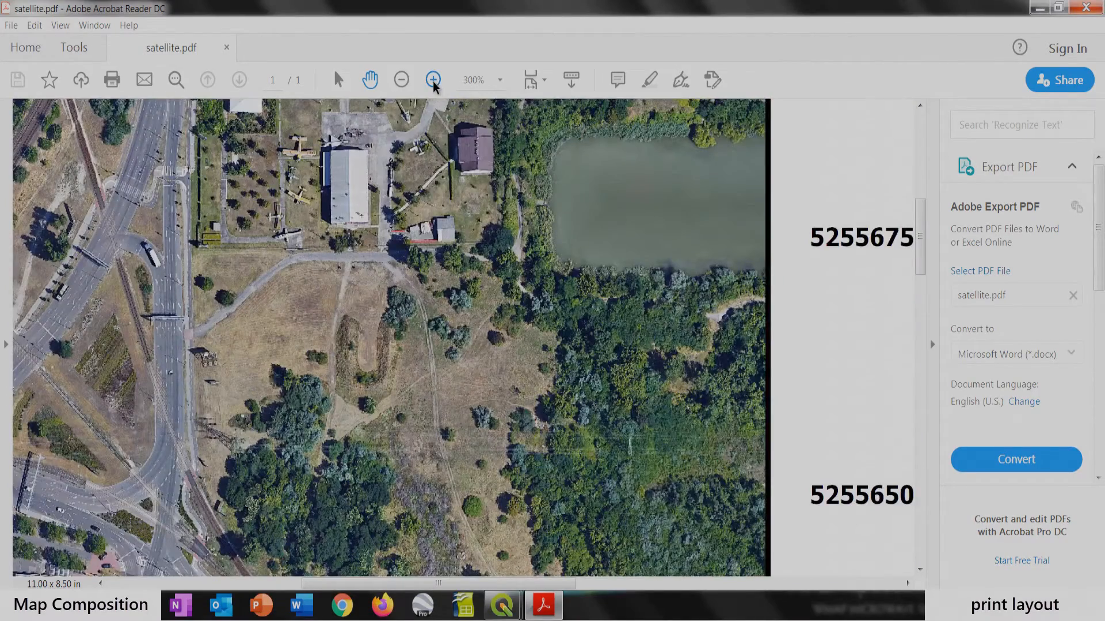
{"action": "left_click", "coordinate": [403, 82]}
{"action": "left_click", "coordinate": [402, 81]}
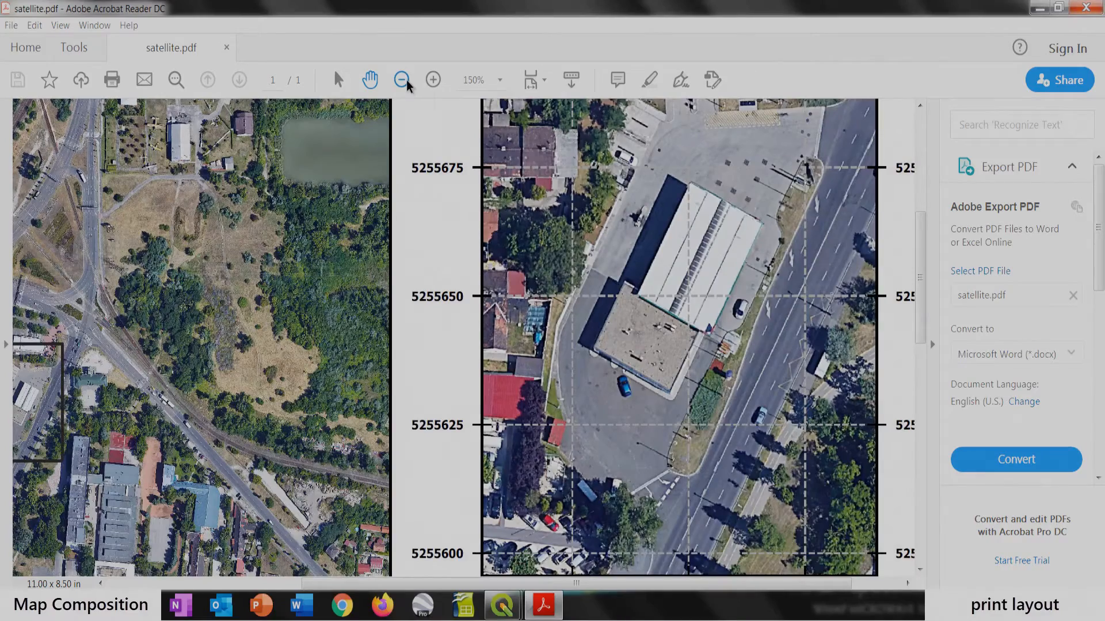
{"action": "left_click_drag", "start_coordinate": [351, 293], "coordinate": [394, 426]}
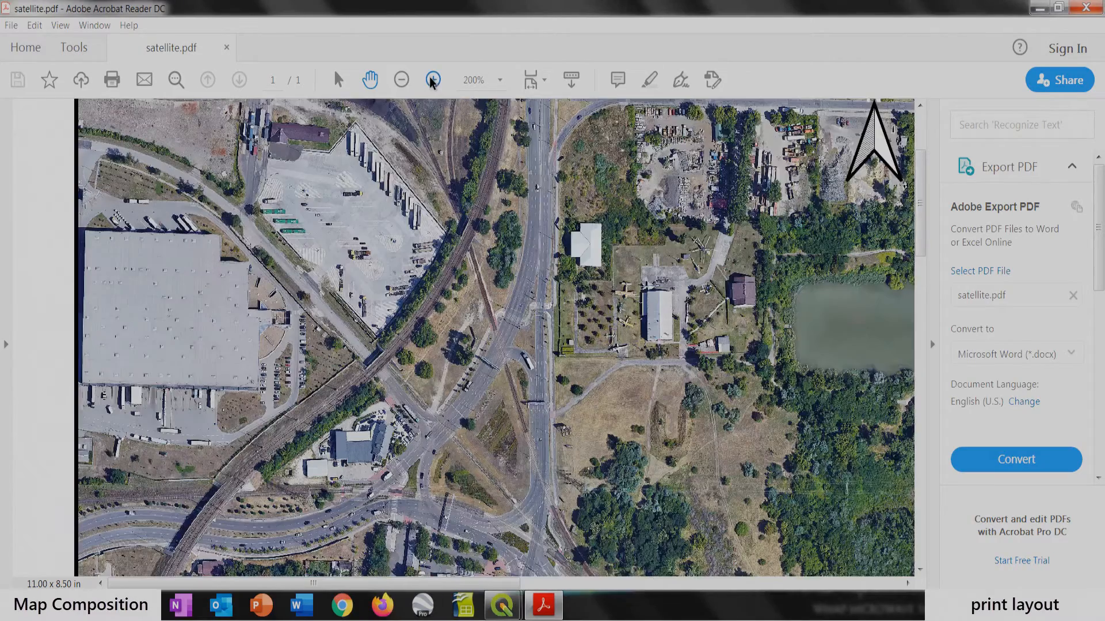
{"action": "left_click", "coordinate": [432, 80]}
{"action": "left_click", "coordinate": [432, 80]}
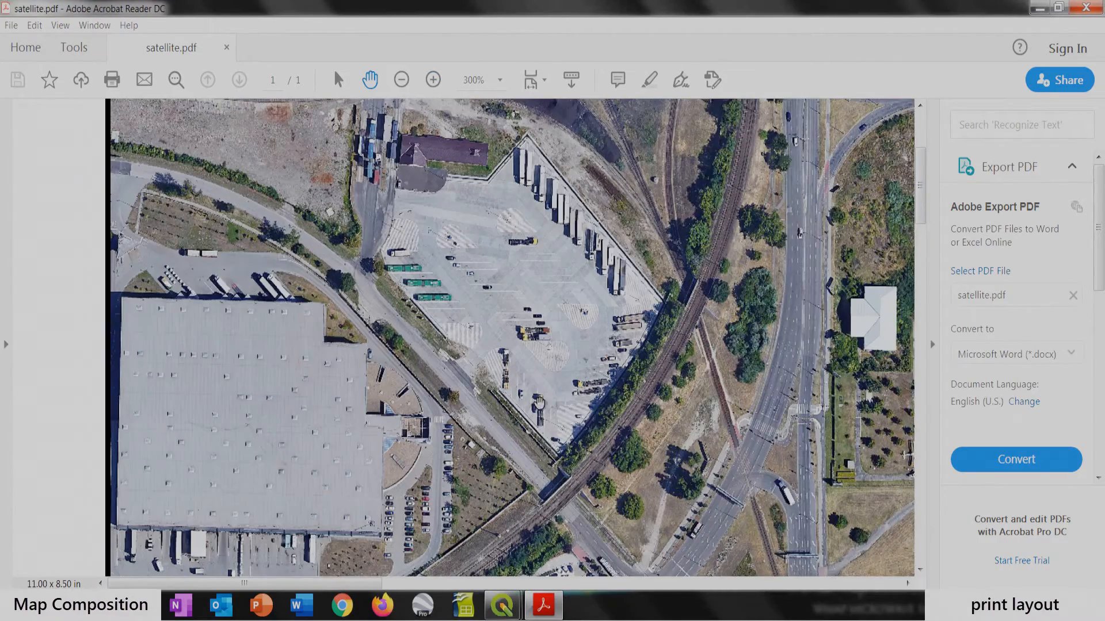
{"action": "left_click_drag", "start_coordinate": [634, 345], "coordinate": [432, 323]}
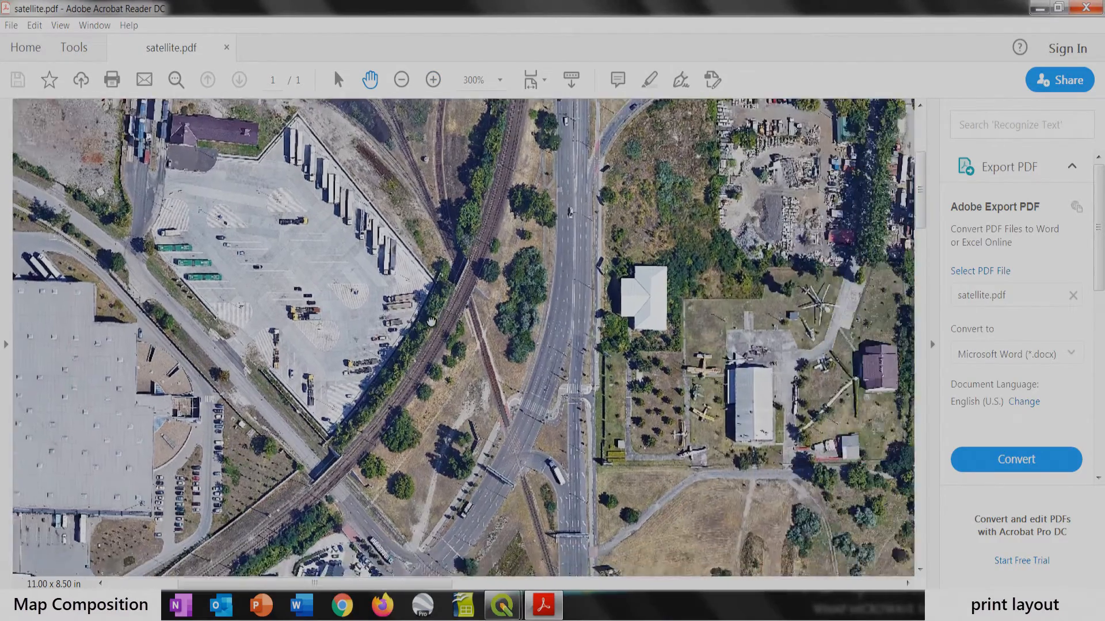
{"action": "left_click_drag", "start_coordinate": [696, 309], "coordinate": [594, 113]}
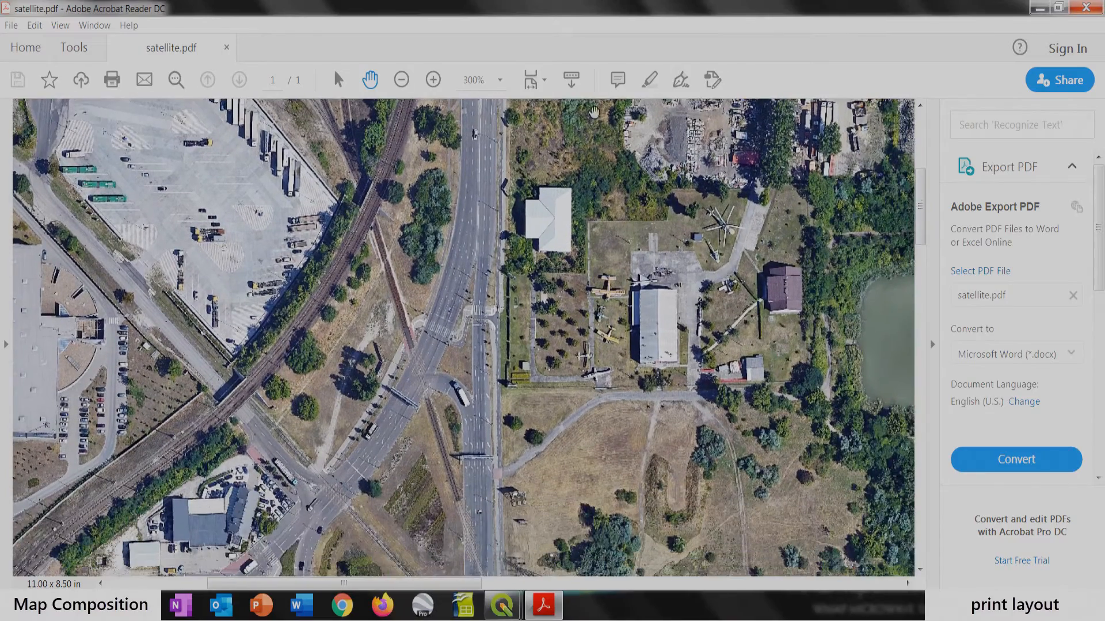
{"action": "left_click", "coordinate": [401, 80]}
{"action": "left_click", "coordinate": [401, 80]}
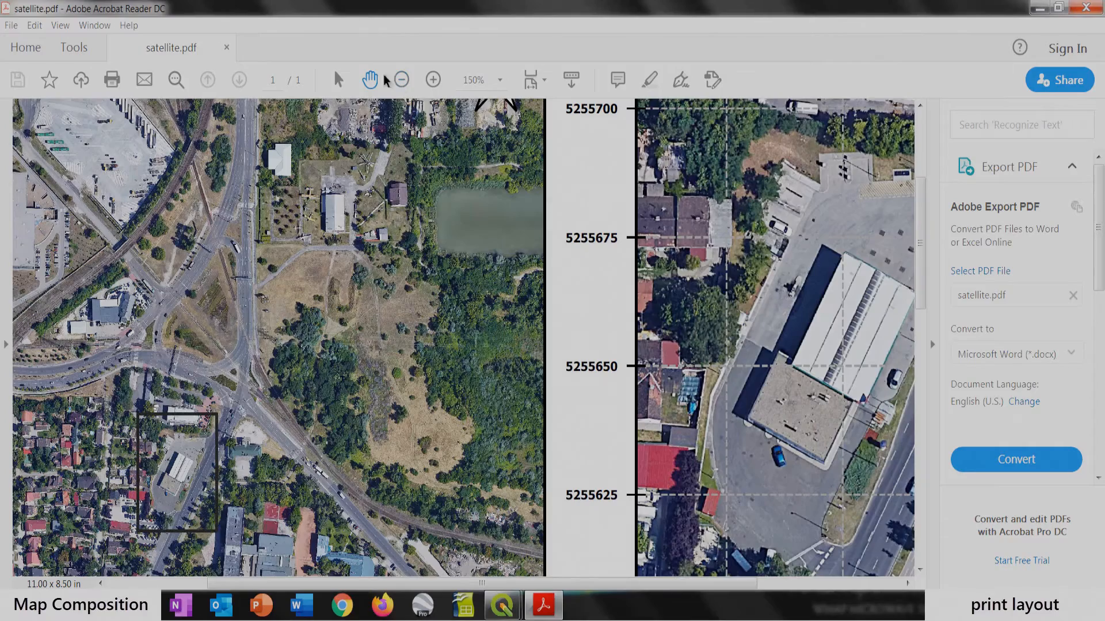
{"action": "left_click", "coordinate": [401, 81]}
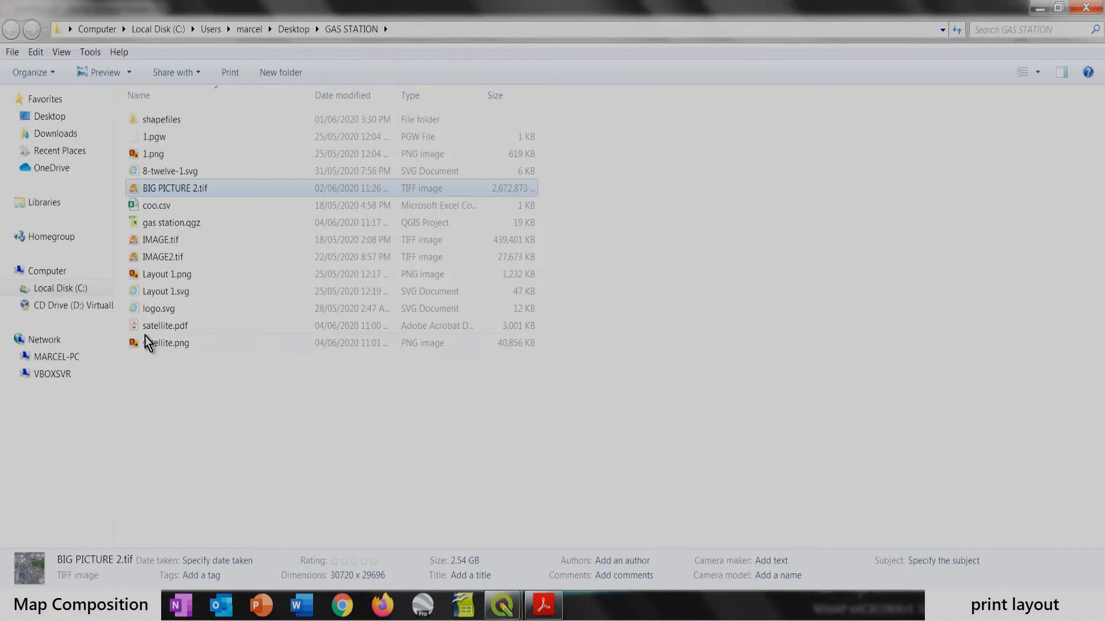
Step: Check the file properties of satellite.pdf in the GAS STATION folder and return to the lower part of the PDF page
{"action": "left_click", "coordinate": [162, 326]}
{"action": "right_click", "coordinate": [163, 325]}
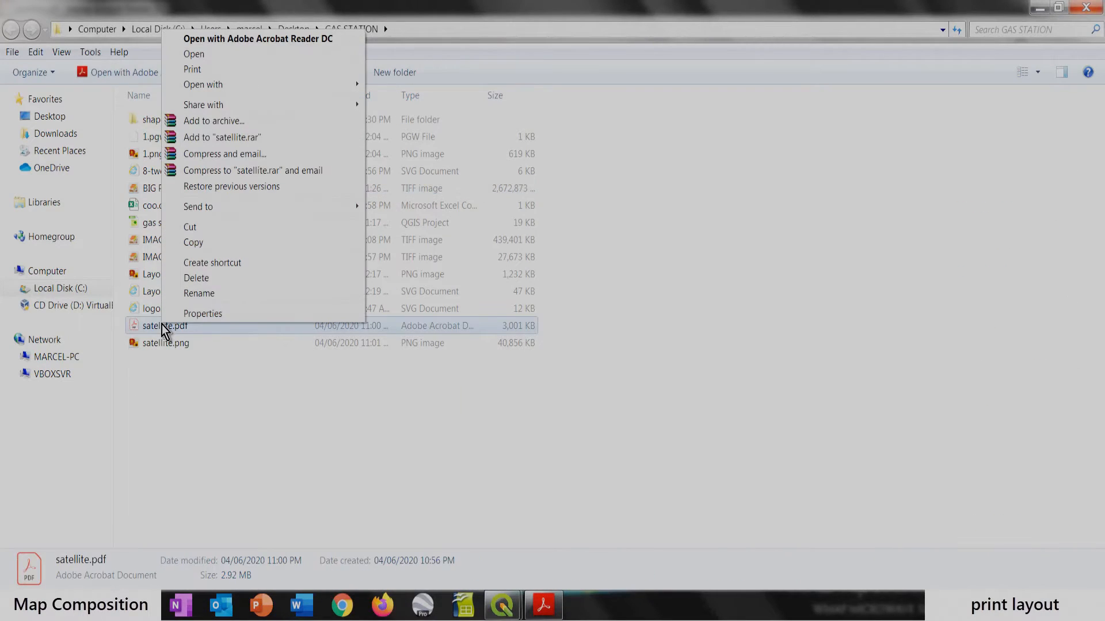
{"action": "left_click", "coordinate": [192, 315]}
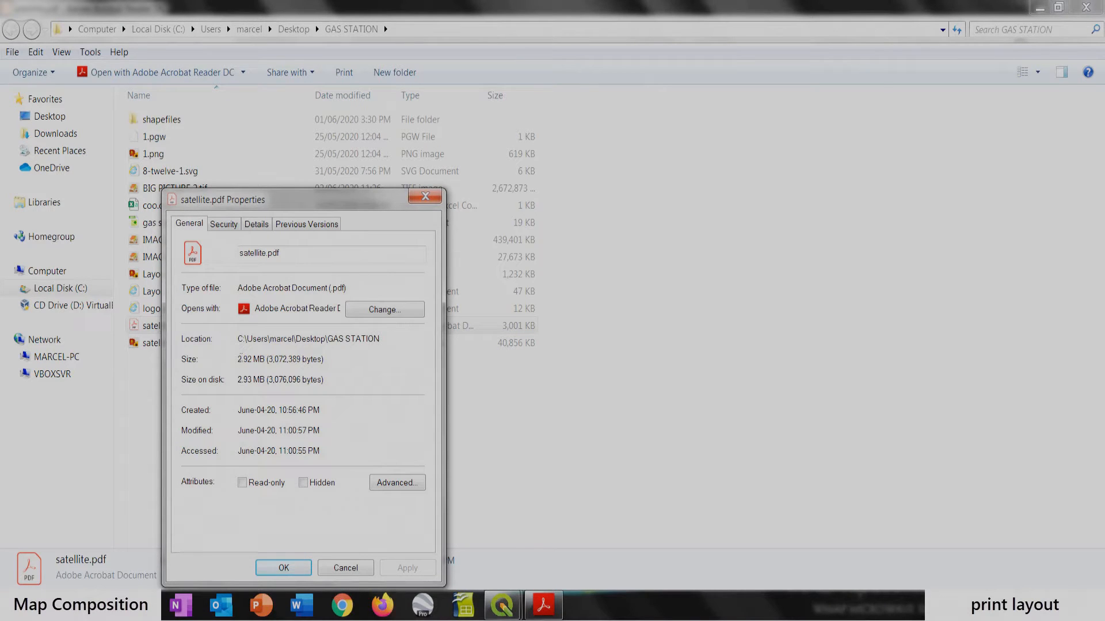
{"action": "left_click", "coordinate": [430, 198]}
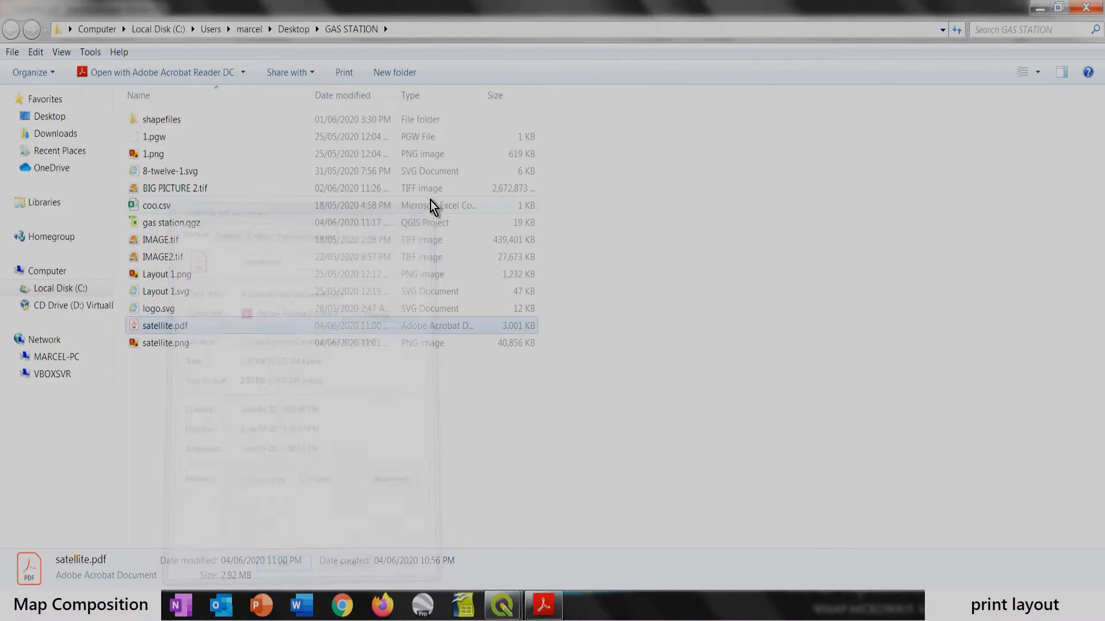
{"action": "left_click", "coordinate": [1039, 8]}
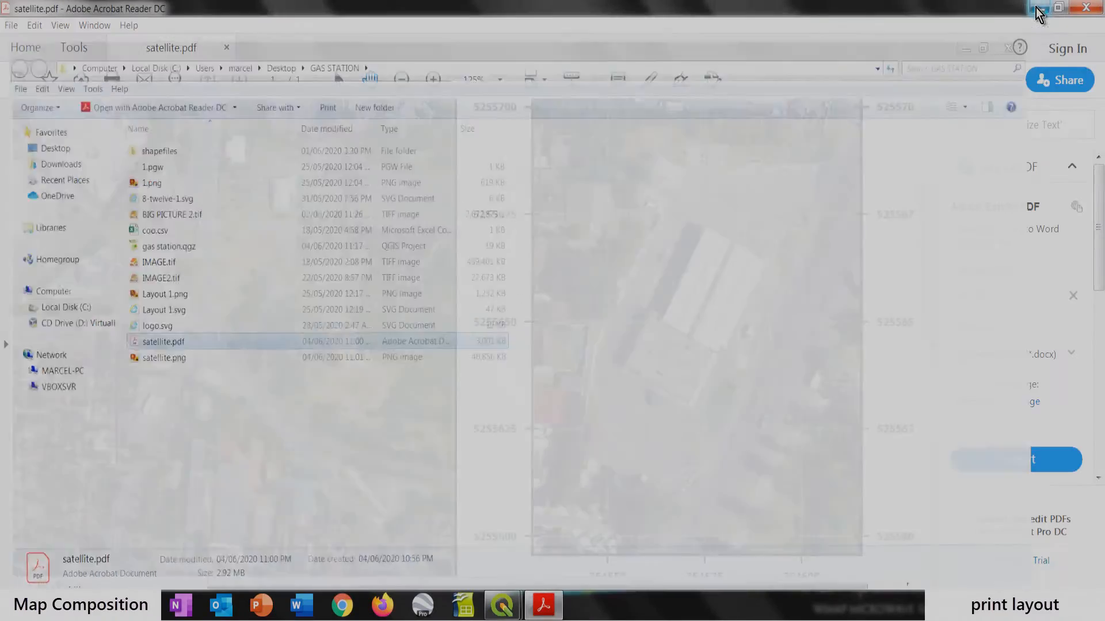
{"action": "scroll", "coordinate": [414, 348], "scroll_direction": "left", "scroll_amount": 3}
{"action": "scroll", "coordinate": [415, 348], "scroll_direction": "down", "scroll_amount": 5}
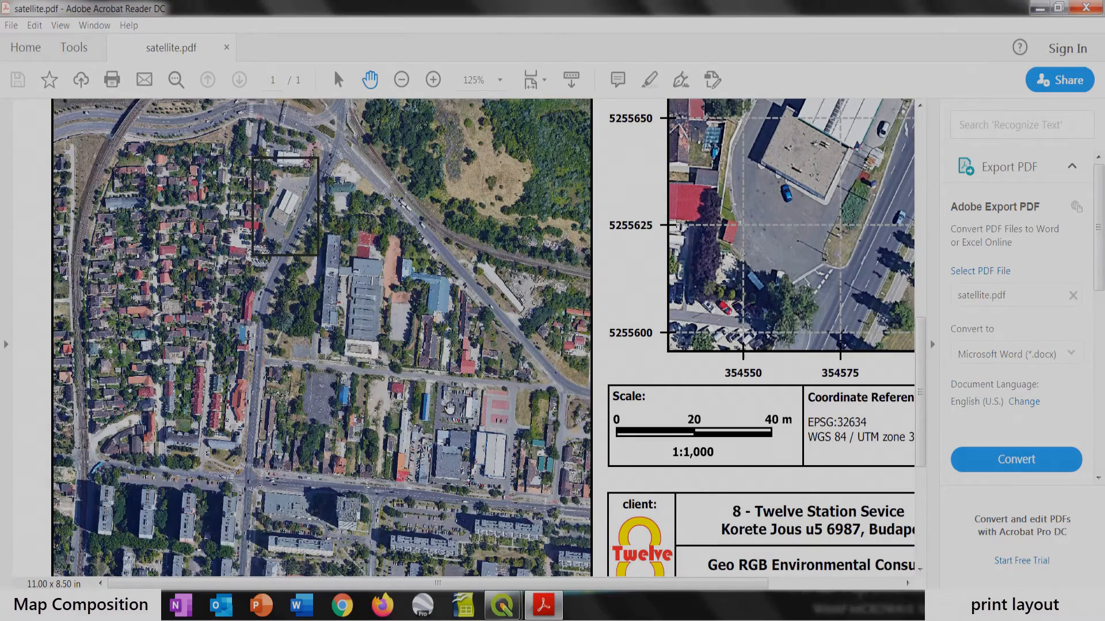
Step: Switch to the main QGIS window of the gas station project to view the source satellite imagery
{"action": "mouse_move", "coordinate": [501, 606]}
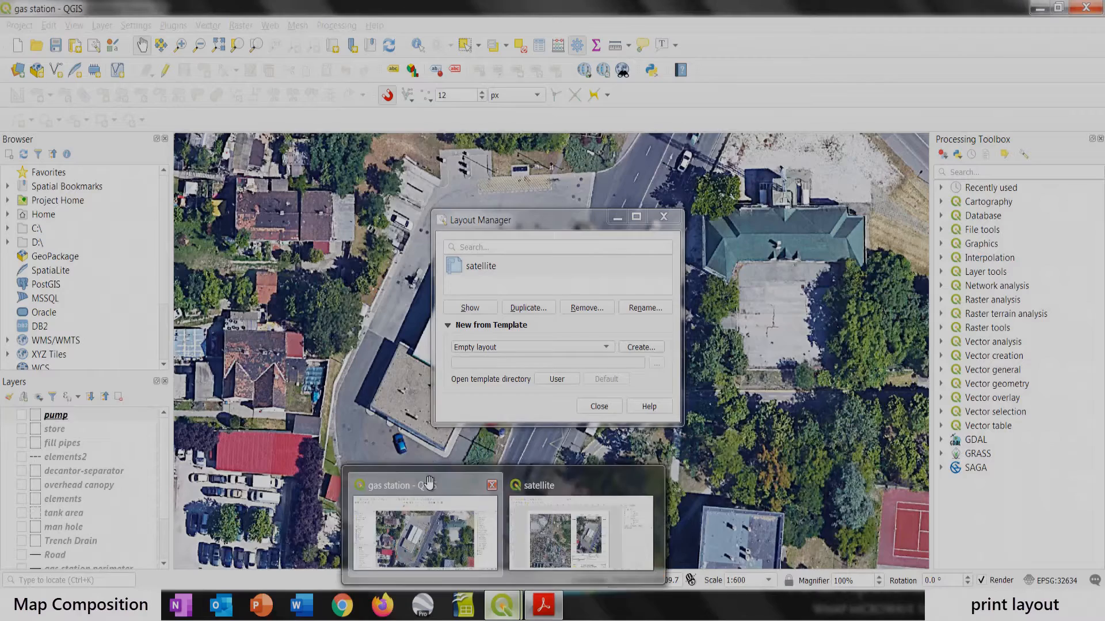
{"action": "left_click", "coordinate": [430, 481]}
{"action": "scroll", "coordinate": [166, 460], "scroll_direction": "down", "scroll_amount": 2}
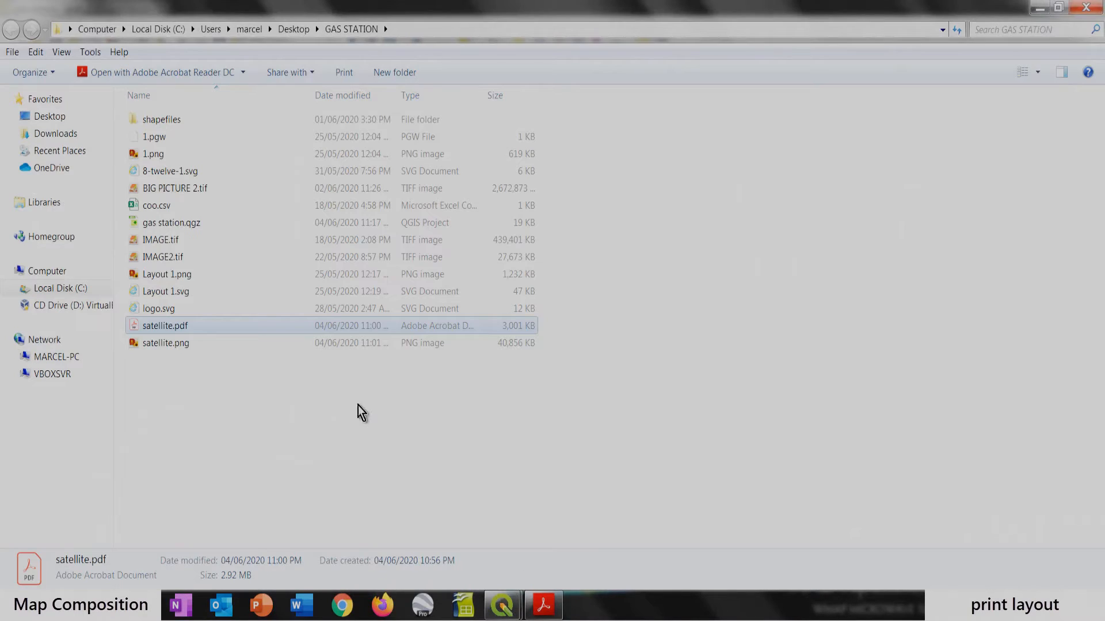
Step: Check the file size of BIG PICTURE 2.tif through its properties in the GAS STATION folder and return to satellite.pdf
{"action": "left_click", "coordinate": [201, 193]}
{"action": "right_click", "coordinate": [199, 193]}
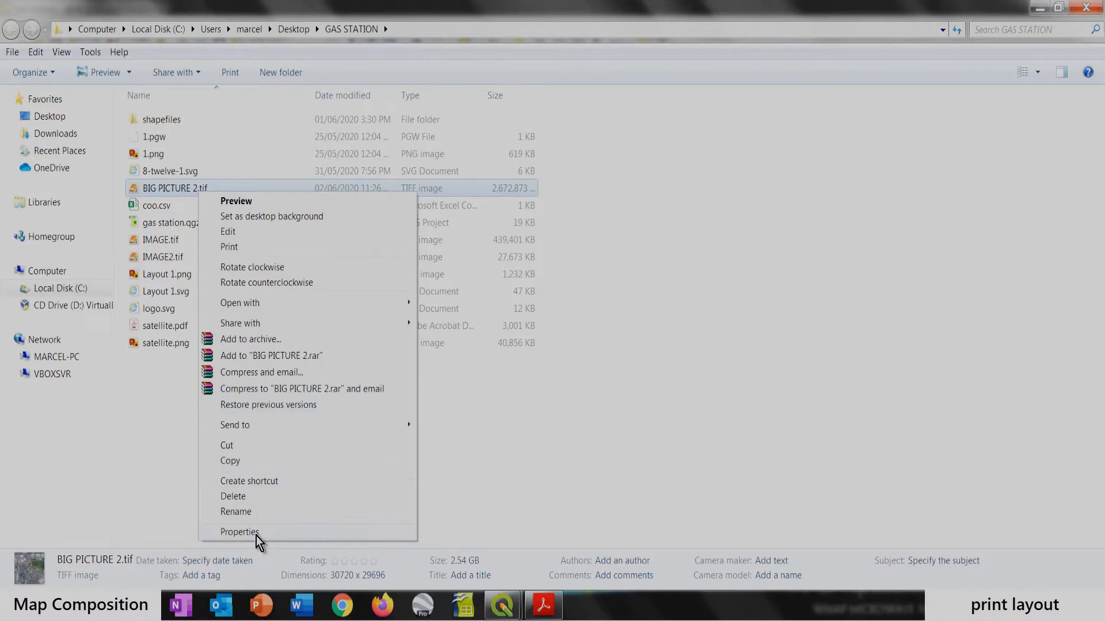
{"action": "left_click", "coordinate": [239, 531]}
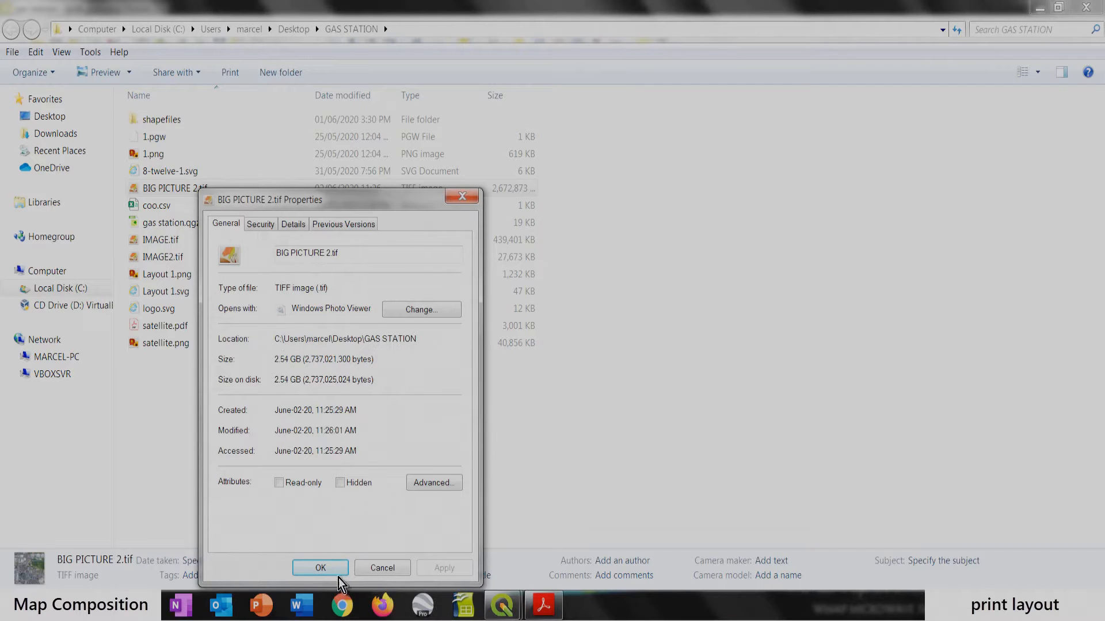
{"action": "left_click", "coordinate": [320, 569]}
{"action": "left_click", "coordinate": [543, 604]}
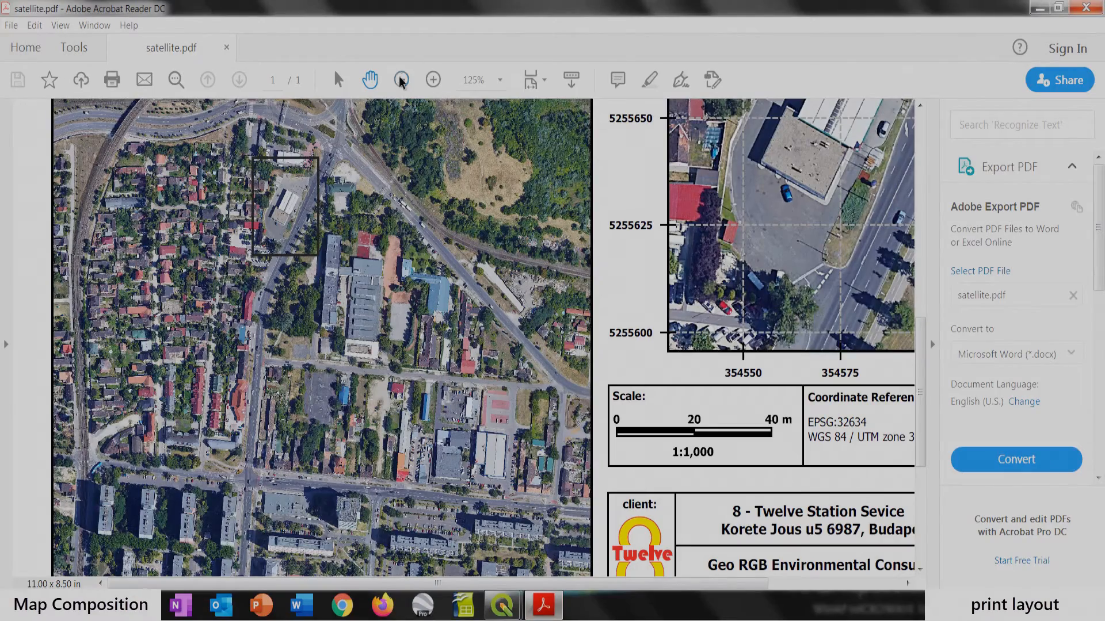
Step: Inspect the outlined gas station area of the overview map at 300%, and zoom back out to 104%
{"action": "left_click", "coordinate": [433, 79]}
{"action": "left_click", "coordinate": [434, 80]}
{"action": "left_click", "coordinate": [434, 79]}
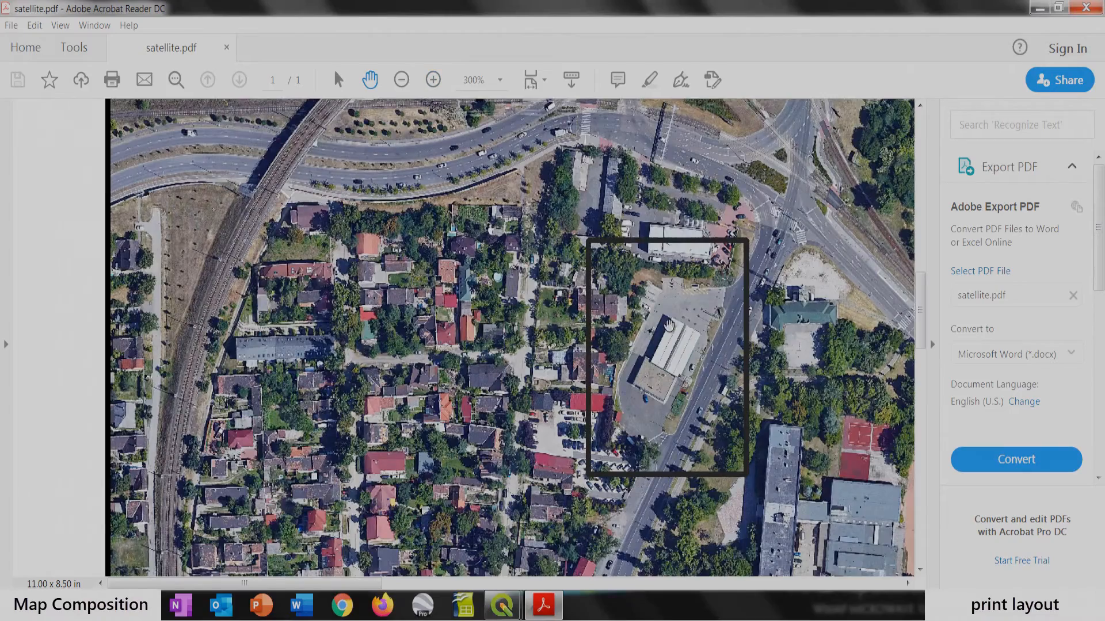
{"action": "left_click_drag", "start_coordinate": [669, 326], "coordinate": [397, 265]}
{"action": "left_click", "coordinate": [401, 80]}
{"action": "left_click", "coordinate": [401, 80]}
{"action": "left_click", "coordinate": [400, 80]}
{"action": "left_click", "coordinate": [401, 80]}
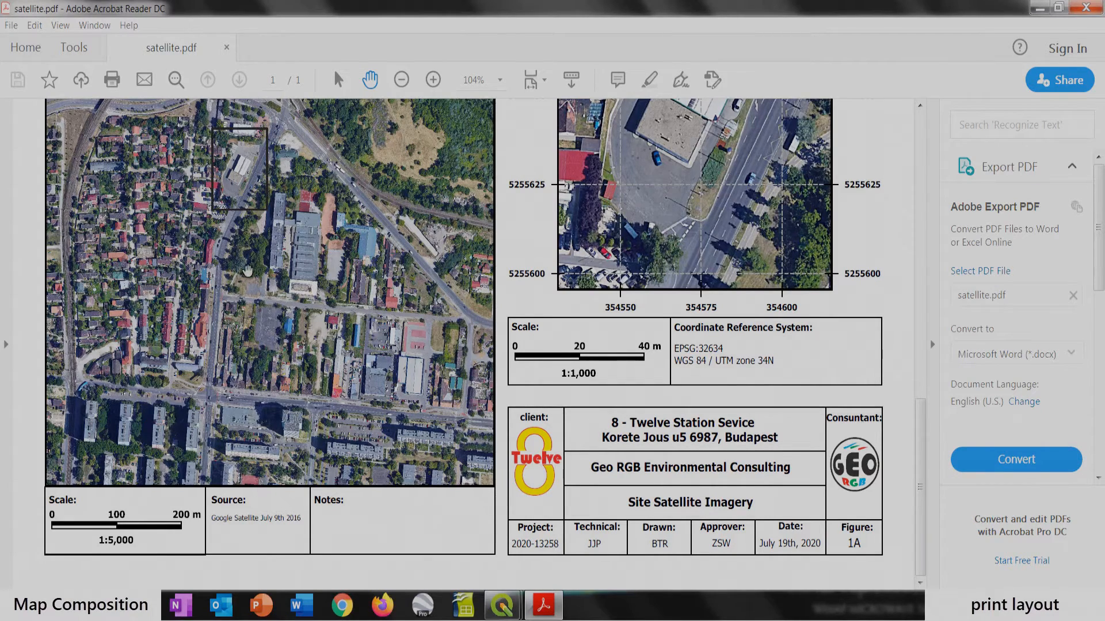
Step: Review the overview map's site outline and surroundings along with the information boxes beneath it at 104%
{"action": "left_click_drag", "start_coordinate": [299, 227], "coordinate": [305, 283]}
{"action": "scroll", "coordinate": [305, 283], "scroll_direction": "down", "scroll_amount": 2}
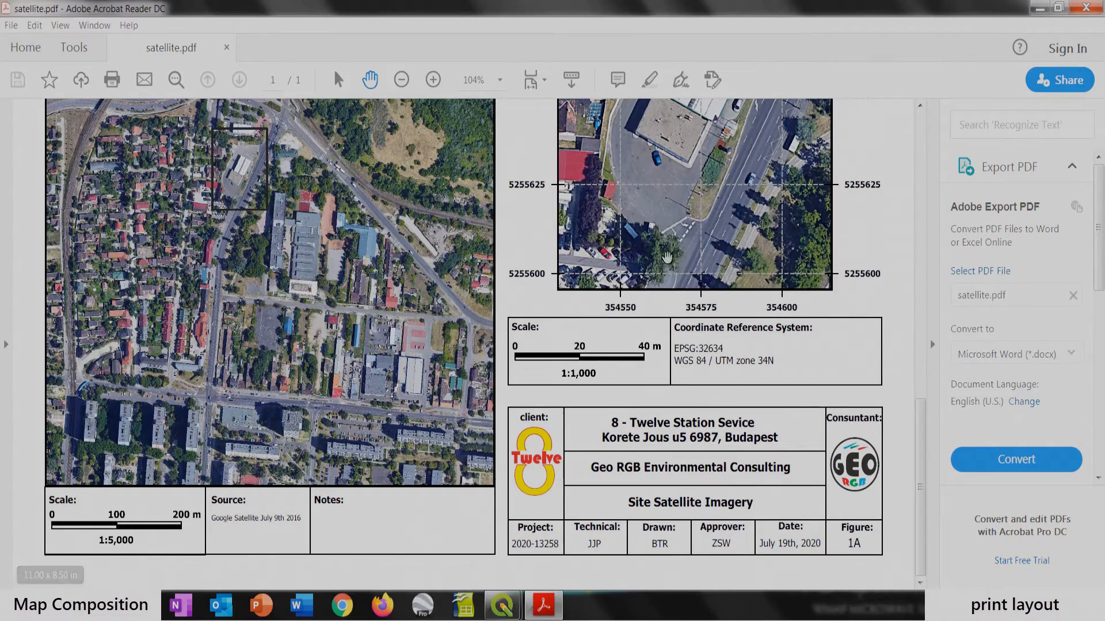
{"action": "left_click_drag", "start_coordinate": [659, 281], "coordinate": [632, 439]}
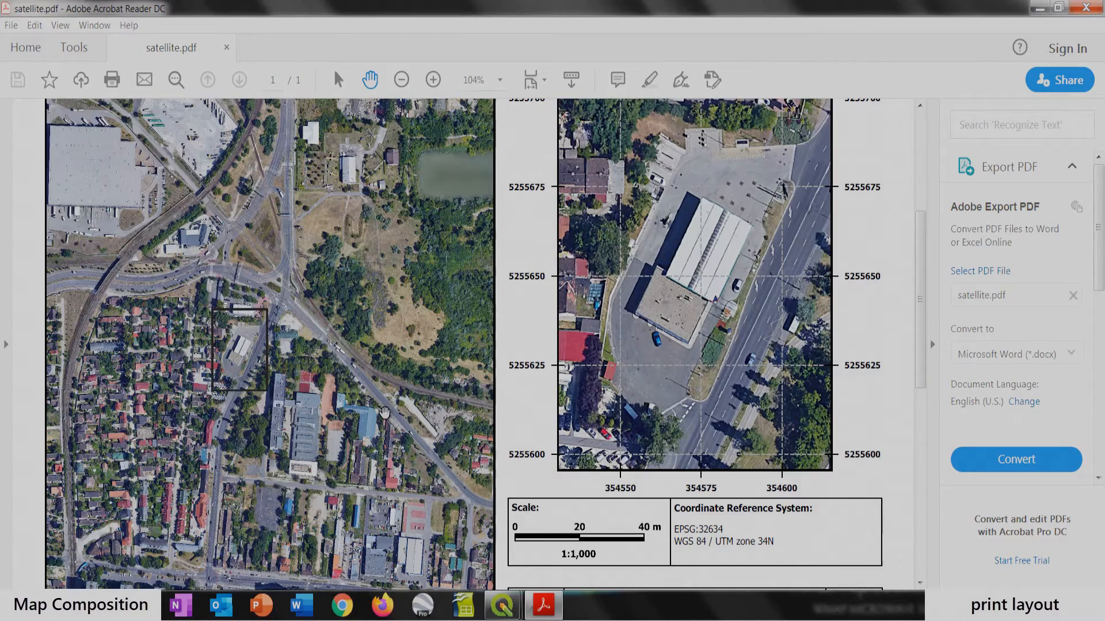
{"action": "scroll", "coordinate": [402, 389], "scroll_direction": "down", "scroll_amount": 3}
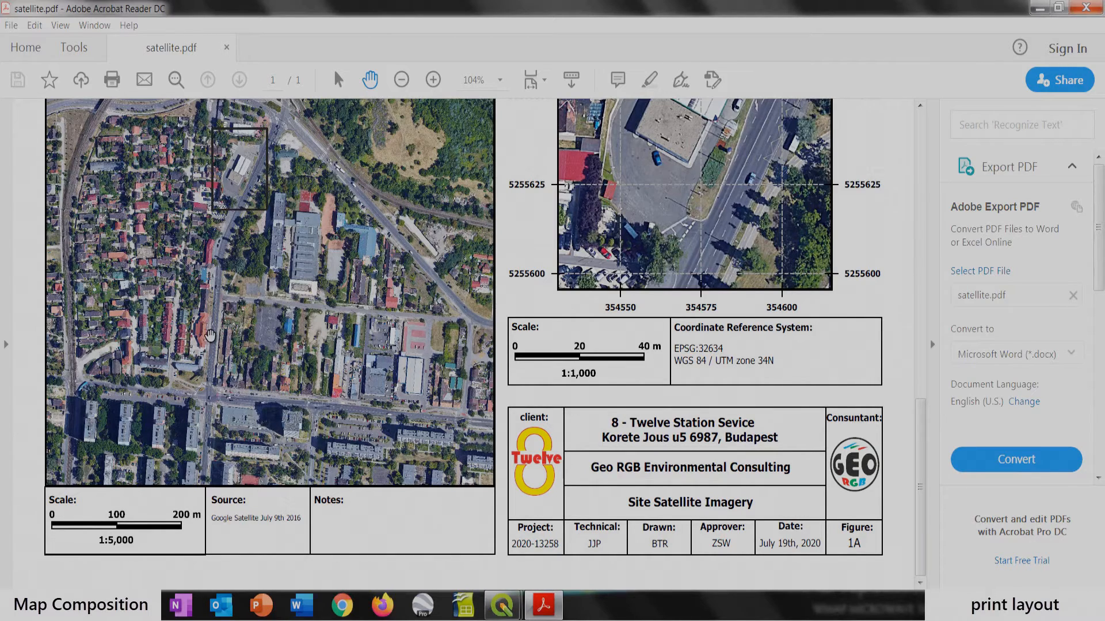
{"action": "left_click_drag", "start_coordinate": [325, 219], "coordinate": [310, 361]}
{"action": "scroll", "coordinate": [615, 340], "scroll_direction": "down", "scroll_amount": 3}
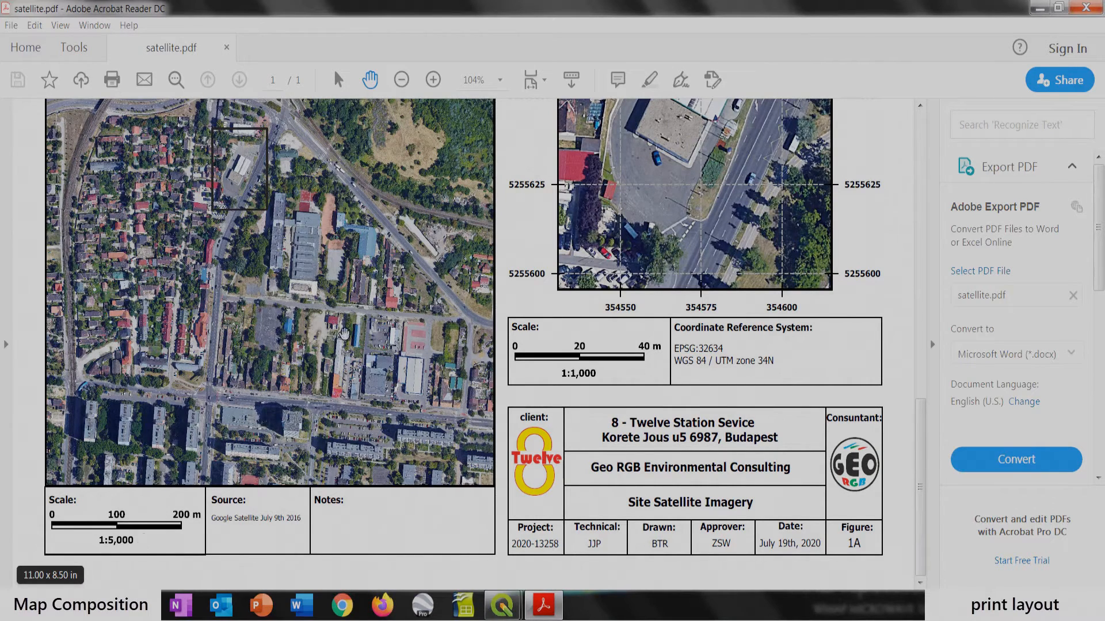
Step: Compare the detail map and its scale box with the overview map, from the page's lower boxes up to the north arrow
{"action": "scroll", "coordinate": [323, 368], "scroll_direction": "up", "scroll_amount": 3}
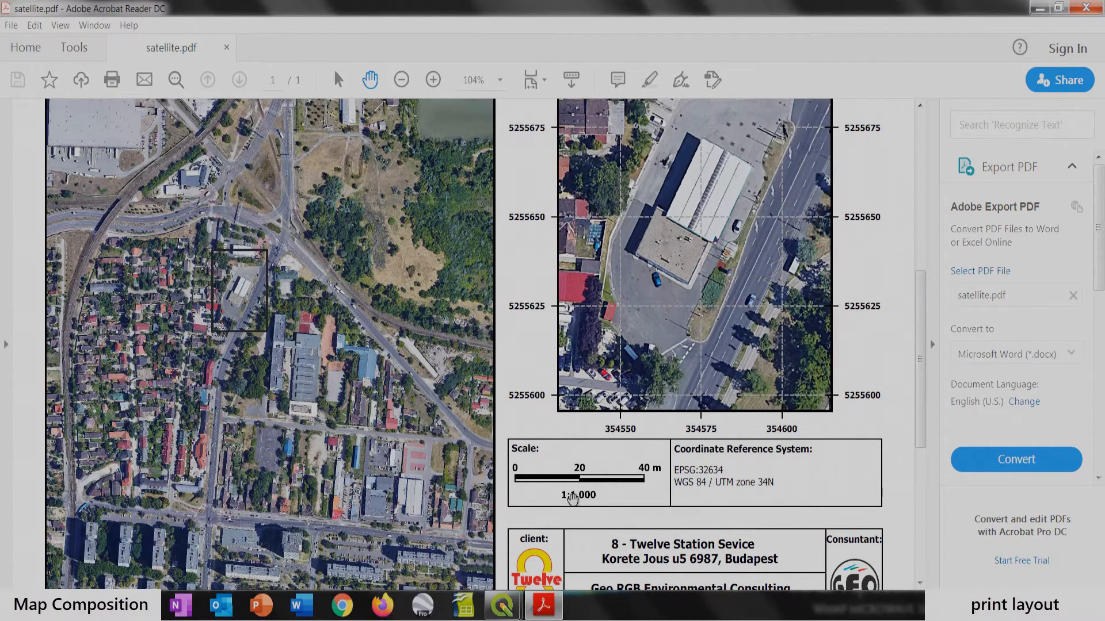
{"action": "scroll", "coordinate": [563, 481], "scroll_direction": "up", "scroll_amount": 1}
{"action": "left_click_drag", "start_coordinate": [563, 481], "coordinate": [590, 280]}
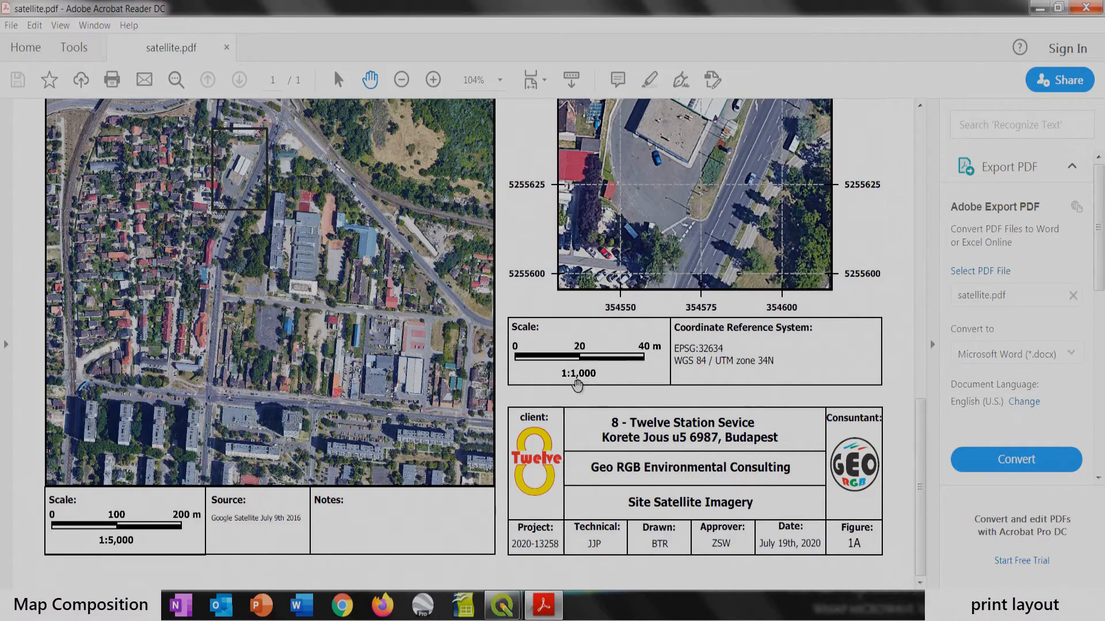
{"action": "left_click_drag", "start_coordinate": [667, 216], "coordinate": [659, 383]}
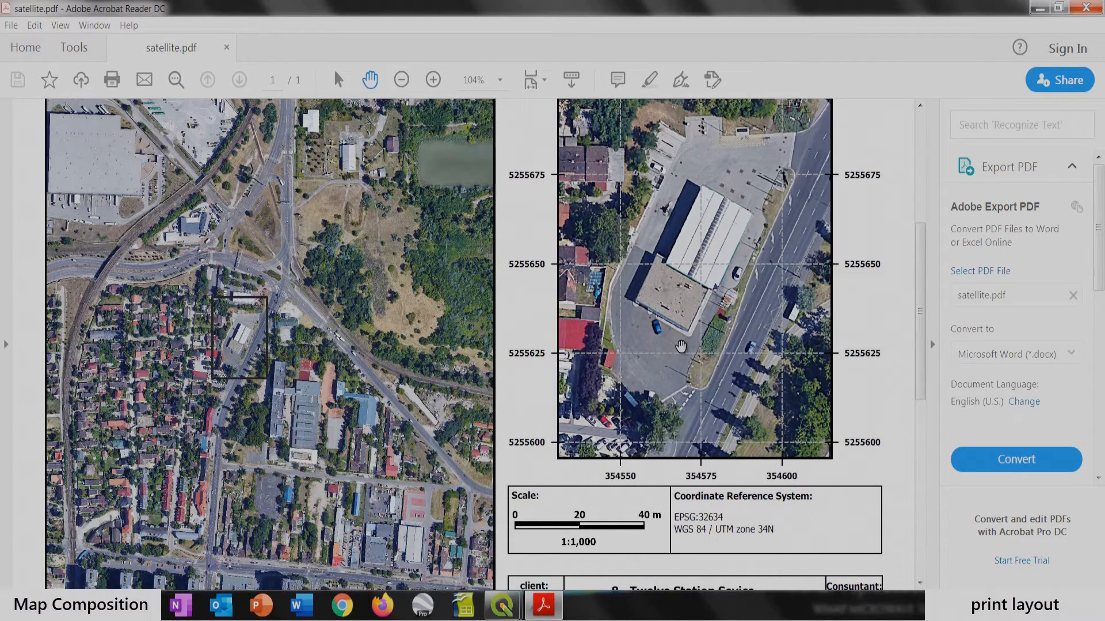
{"action": "left_click_drag", "start_coordinate": [402, 233], "coordinate": [400, 354]}
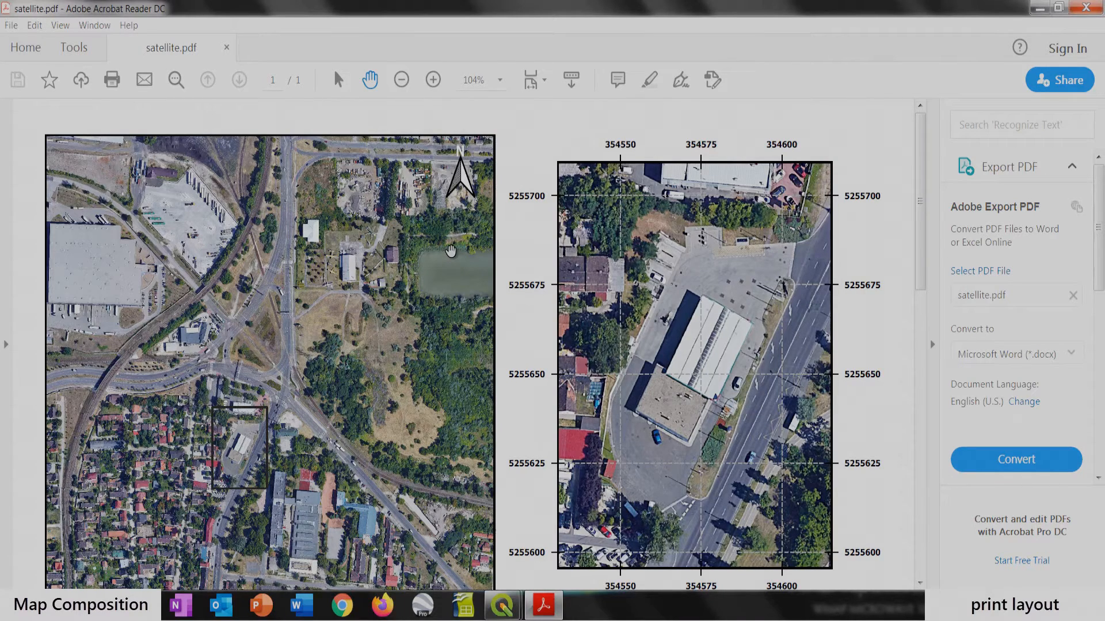
{"action": "scroll", "coordinate": [450, 251], "scroll_direction": "down", "scroll_amount": 5}
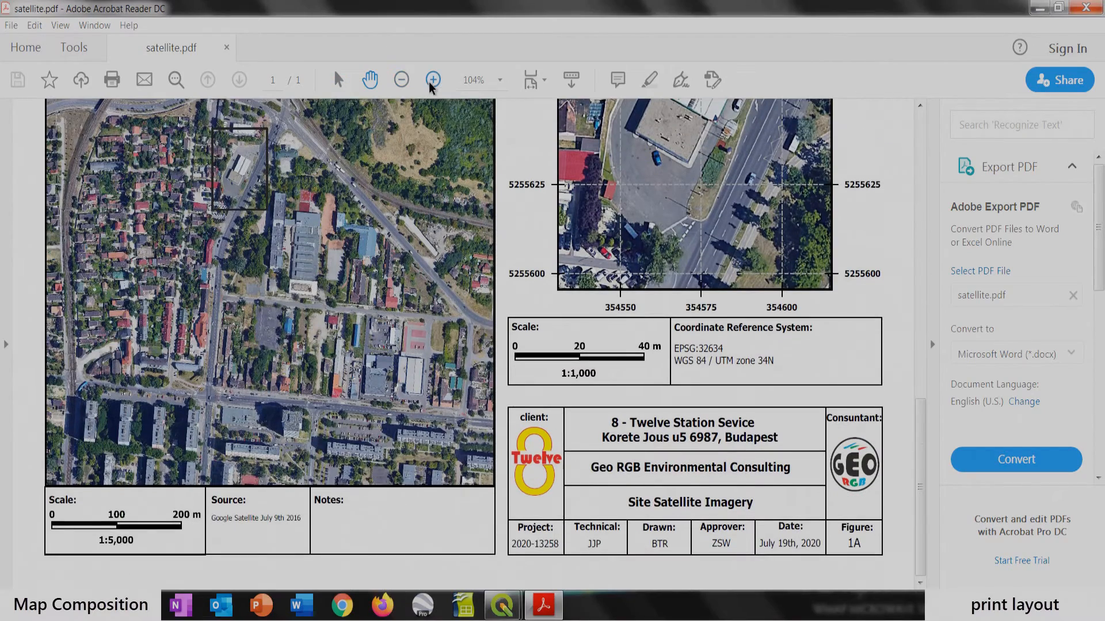
Step: Examine the overview map at 125%, covering its scale bar, source note, site outline and north arrow
{"action": "left_click", "coordinate": [433, 80]}
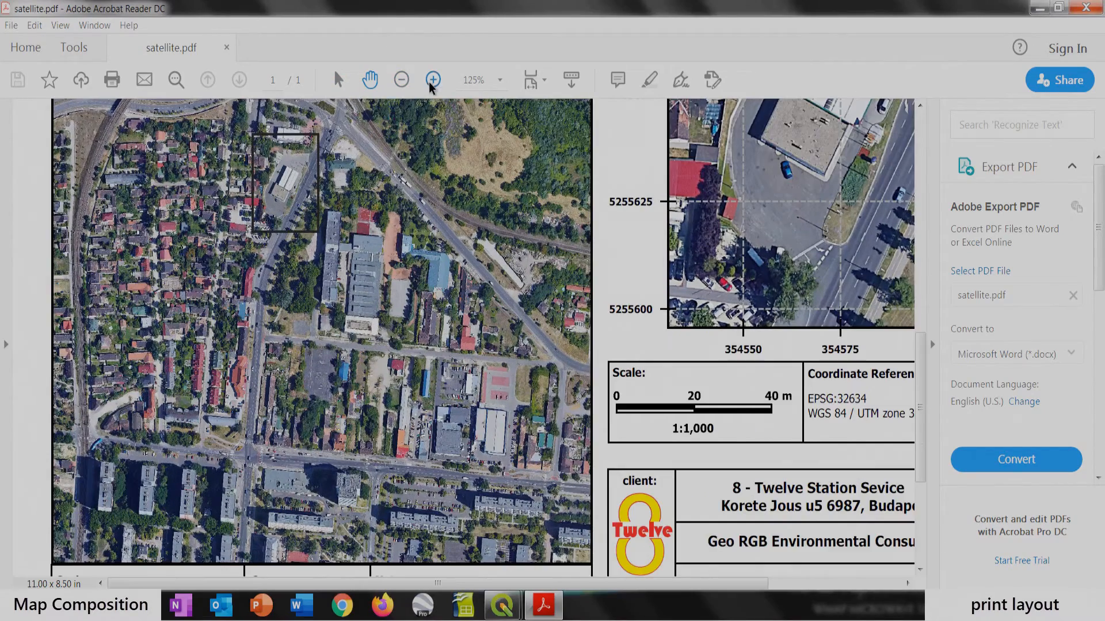
{"action": "scroll", "coordinate": [444, 268], "scroll_direction": "down", "scroll_amount": 2}
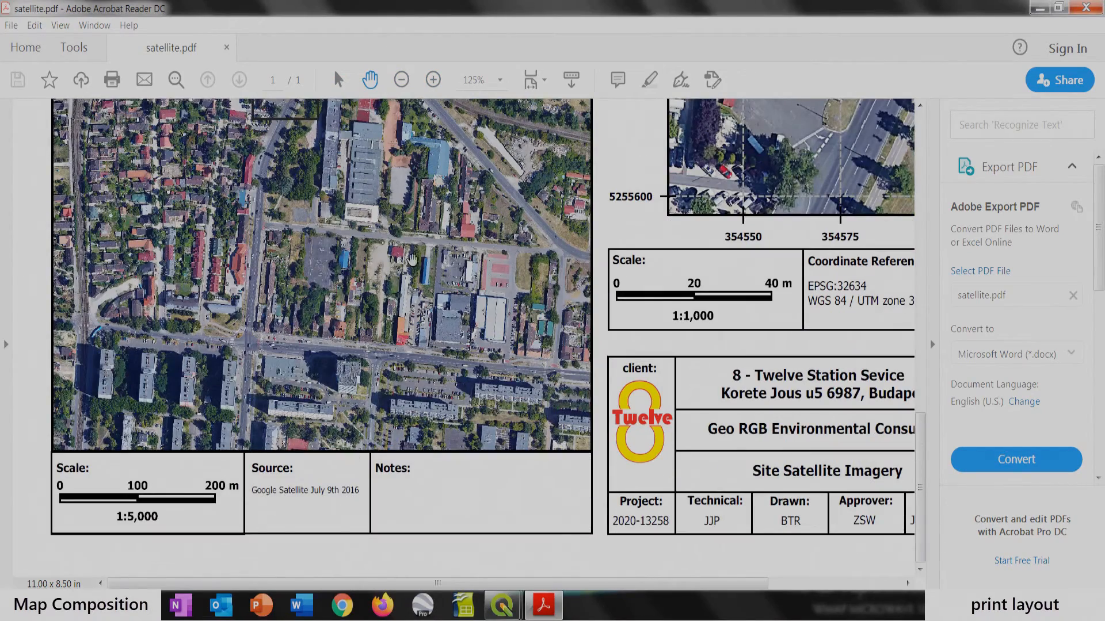
{"action": "left_click_drag", "start_coordinate": [430, 172], "coordinate": [430, 219]}
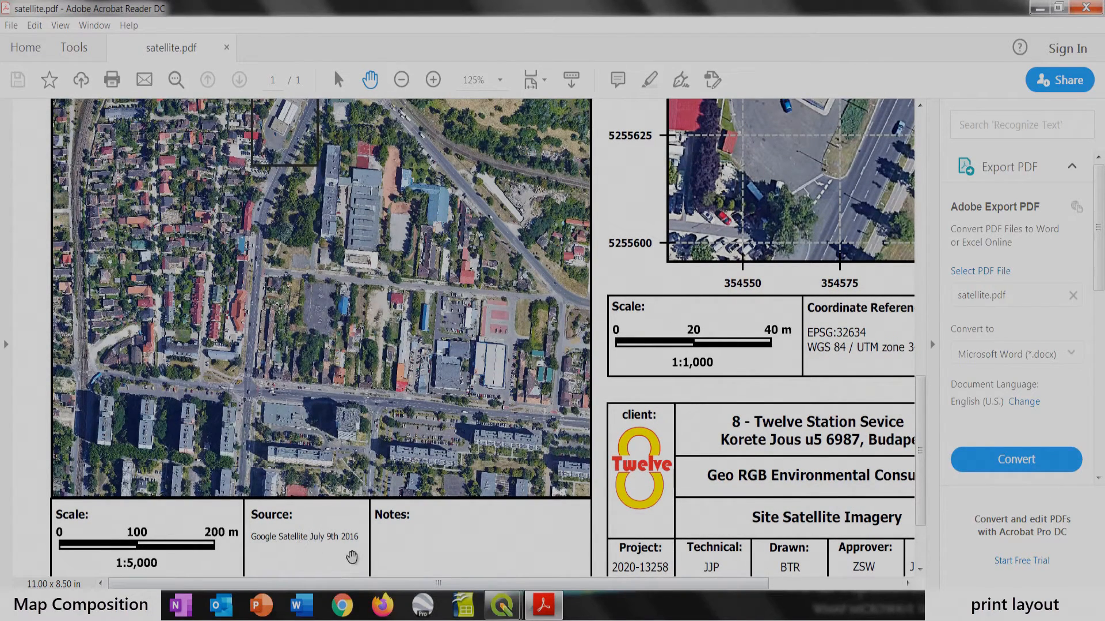
{"action": "left_click_drag", "start_coordinate": [330, 279], "coordinate": [401, 447]}
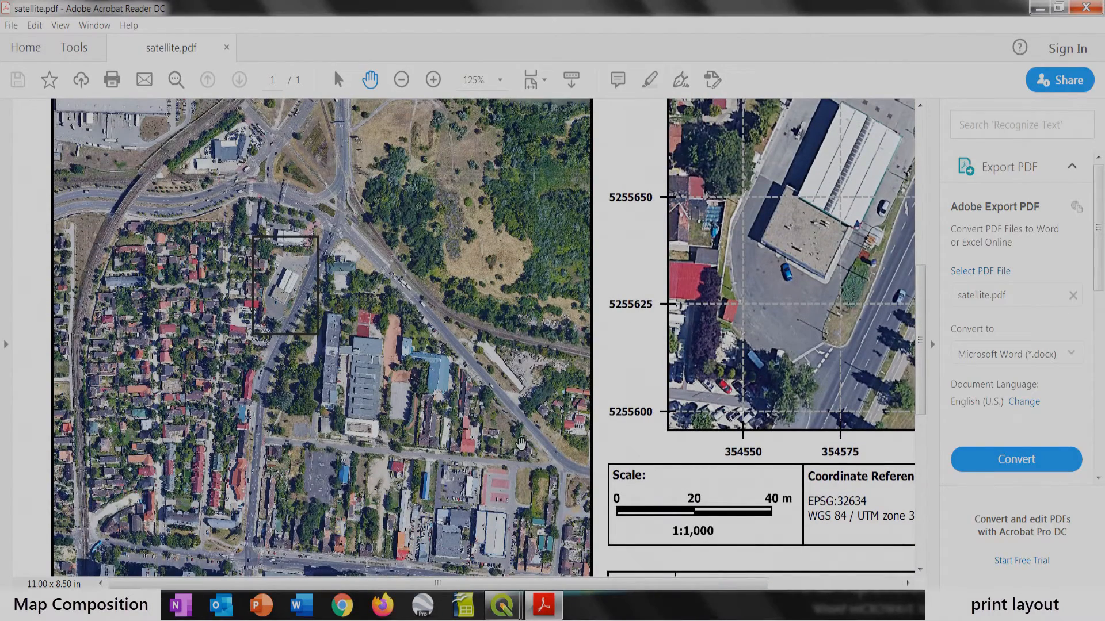
{"action": "mouse_move", "coordinate": [394, 424]}
{"action": "left_mouse_down"}
{"action": "mouse_move", "coordinate": [397, 368]}
{"action": "mouse_move", "coordinate": [403, 434]}
{"action": "left_mouse_up"}
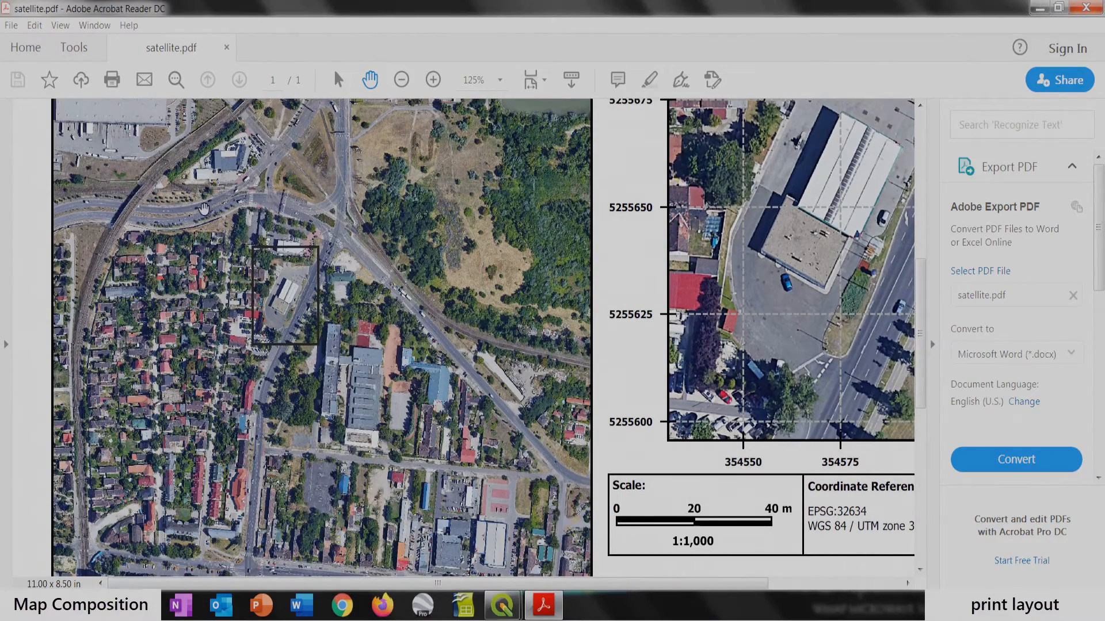
{"action": "left_click_drag", "start_coordinate": [403, 175], "coordinate": [407, 357]}
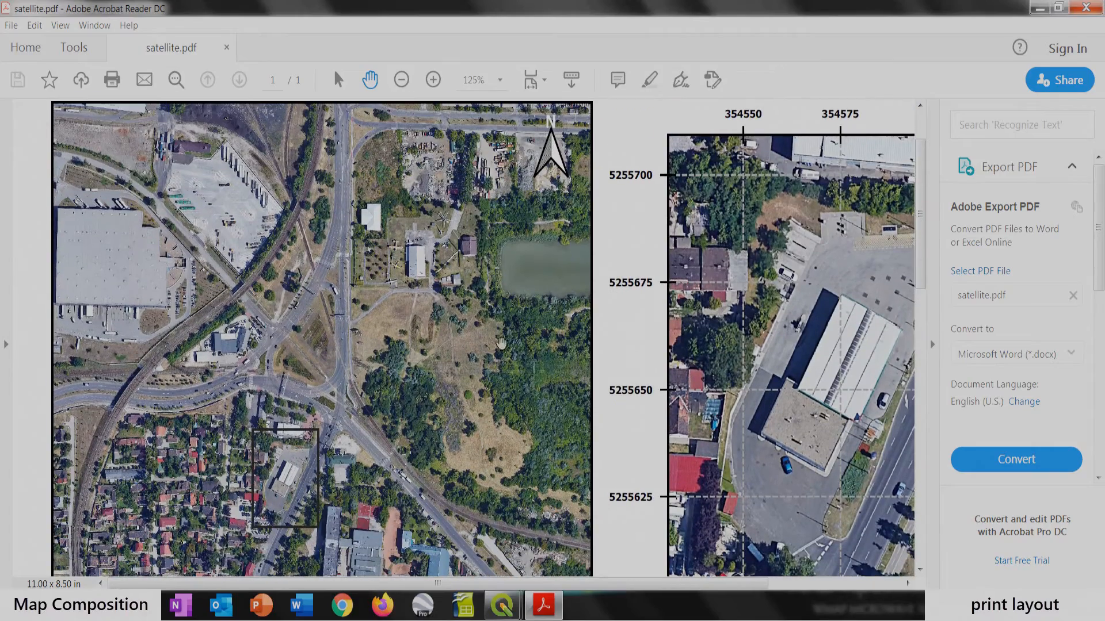
{"action": "scroll", "coordinate": [540, 361], "scroll_direction": "down", "scroll_amount": 8}
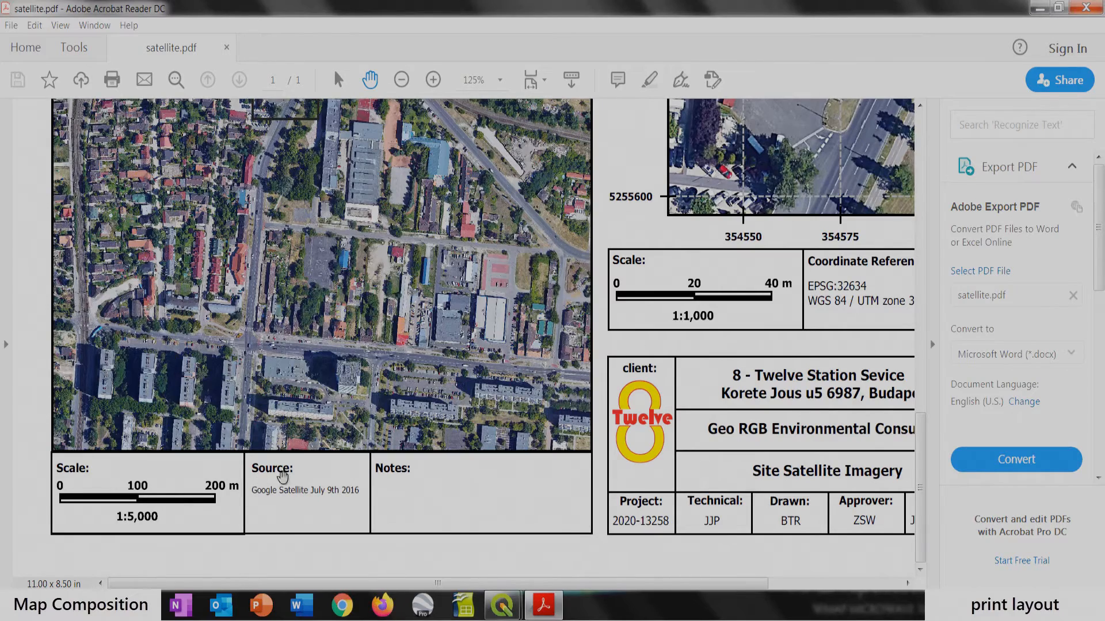
Step: Examine the detail map's coordinate grid, scale bar and coordinate reference system box at 125%
{"action": "left_click_drag", "start_coordinate": [498, 257], "coordinate": [317, 321]}
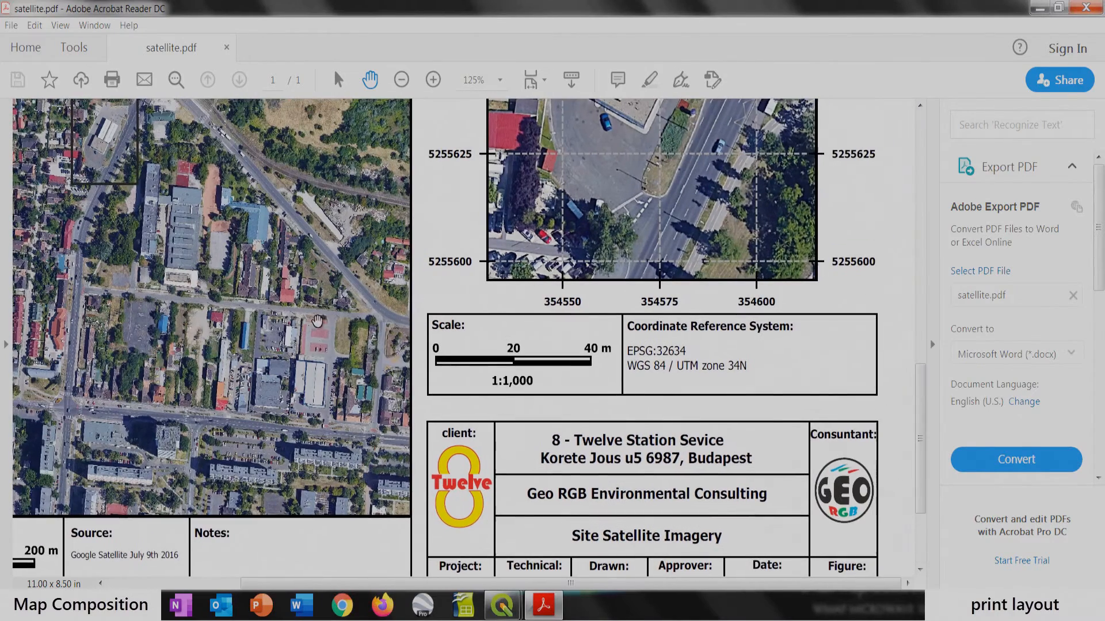
{"action": "scroll", "coordinate": [712, 329], "scroll_direction": "up", "scroll_amount": 5}
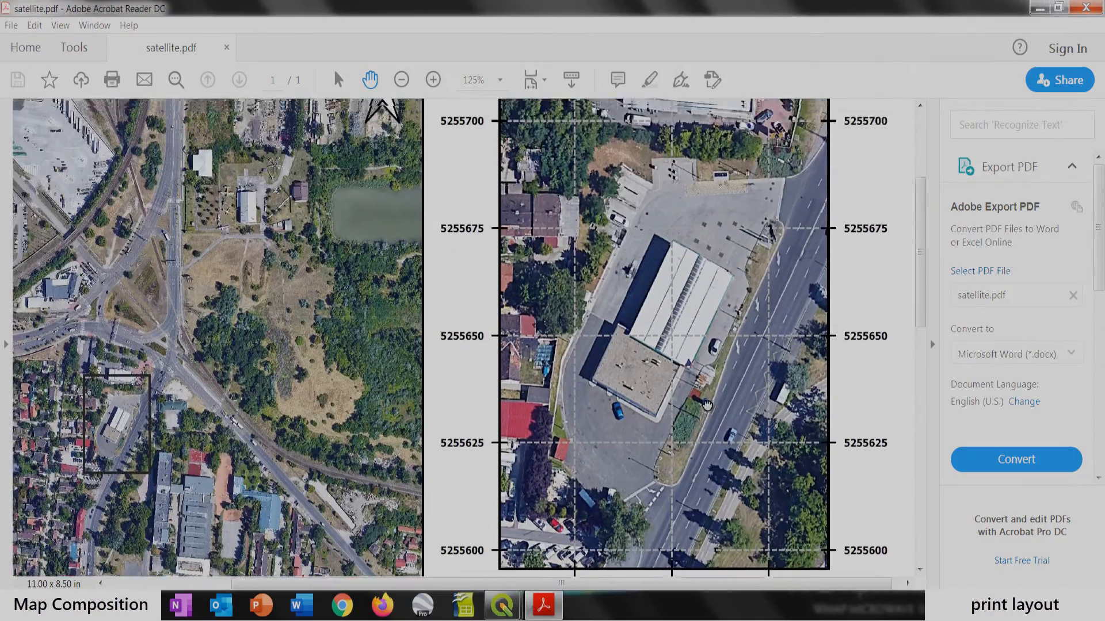
{"action": "left_click_drag", "start_coordinate": [707, 404], "coordinate": [706, 454]}
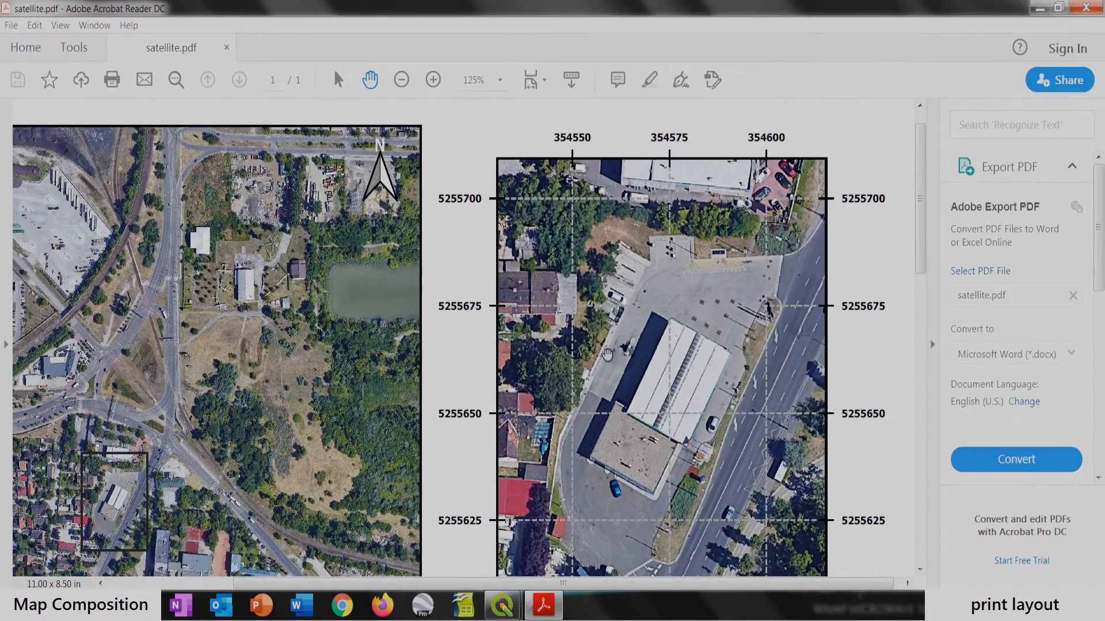
{"action": "left_click_drag", "start_coordinate": [625, 419], "coordinate": [626, 257]}
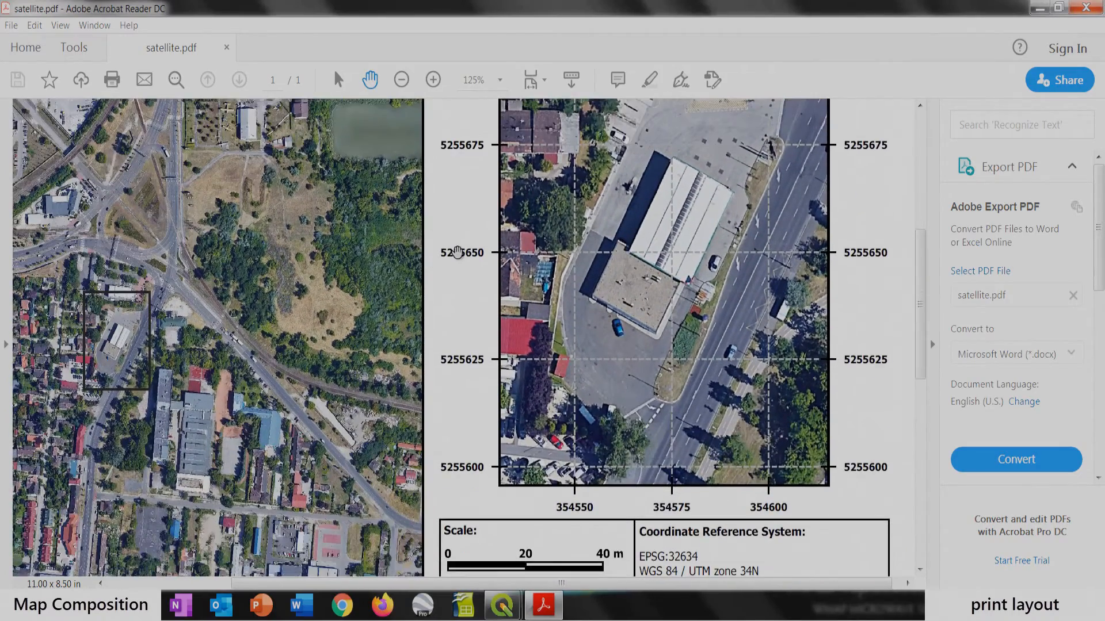
{"action": "left_click_drag", "start_coordinate": [787, 434], "coordinate": [784, 287]}
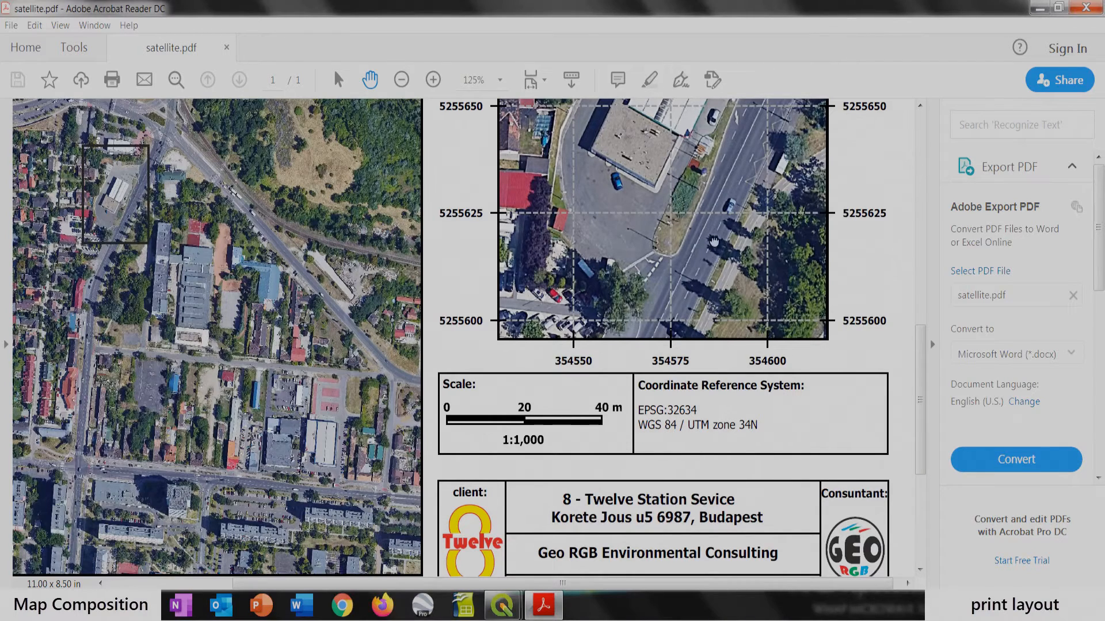
{"action": "left_click_drag", "start_coordinate": [714, 253], "coordinate": [714, 318]}
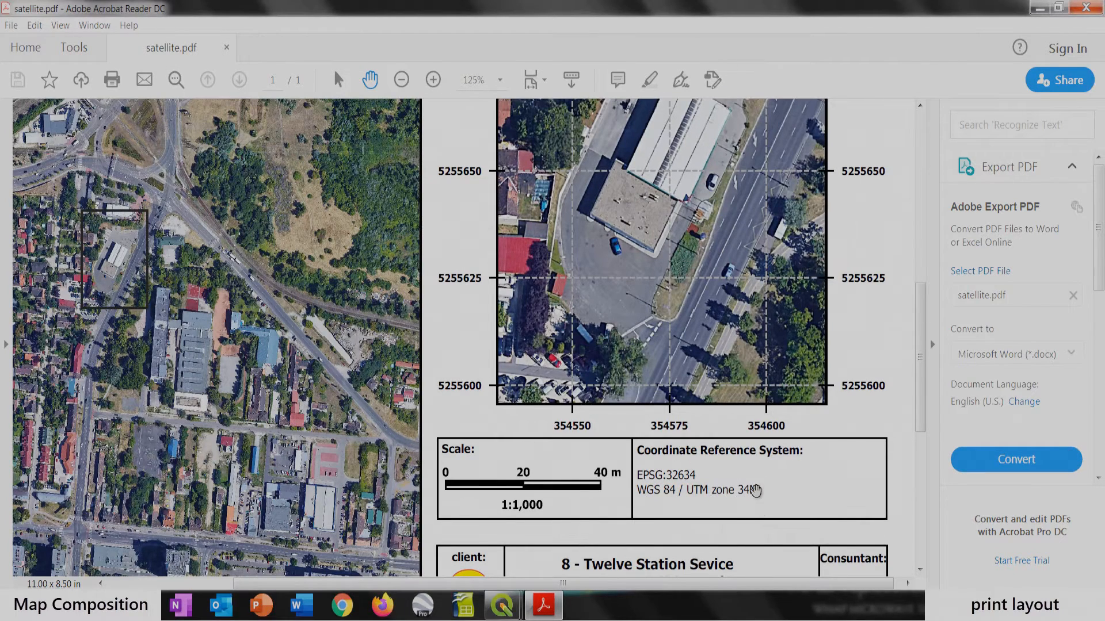
{"action": "scroll", "coordinate": [596, 409], "scroll_direction": "down", "scroll_amount": 5}
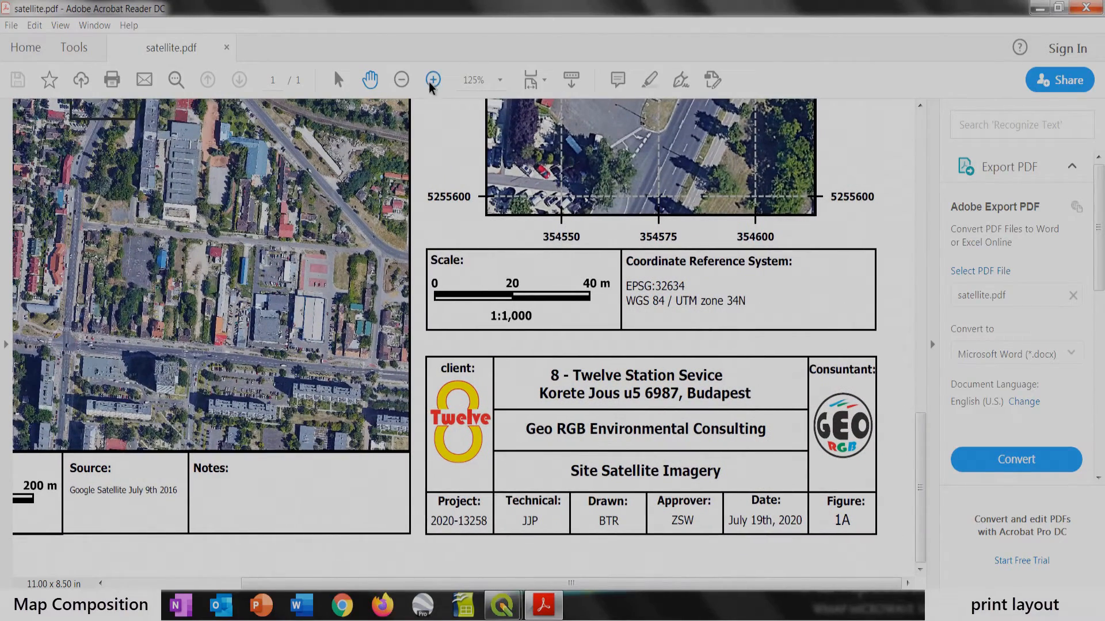
Step: Inspect the title block's text and the client and consultant logos at 300%
{"action": "left_click", "coordinate": [431, 80]}
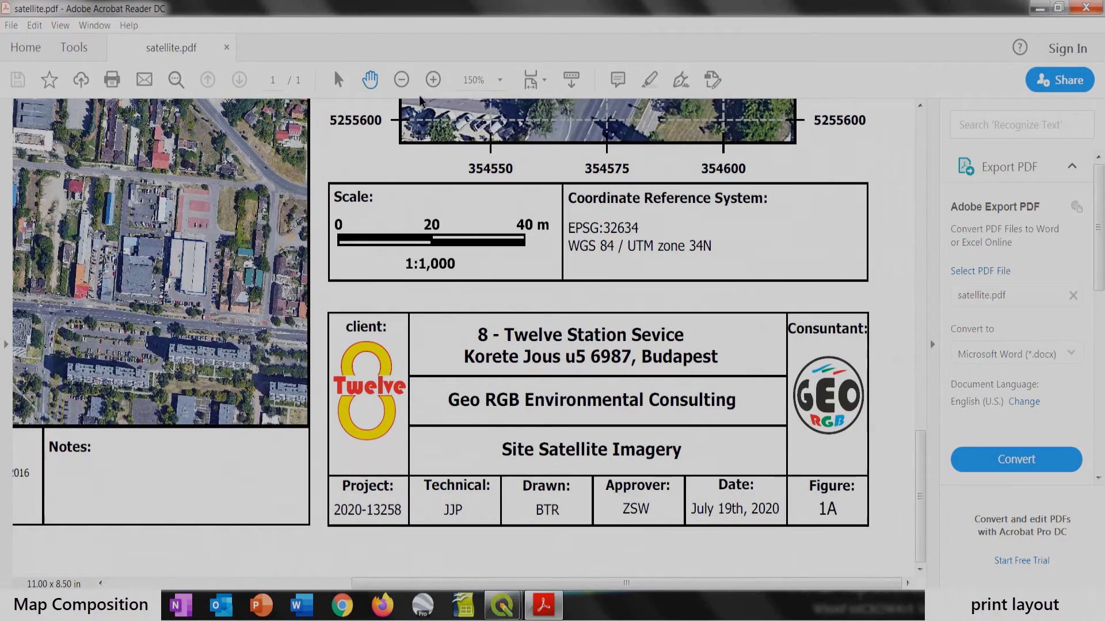
{"action": "left_click", "coordinate": [437, 82]}
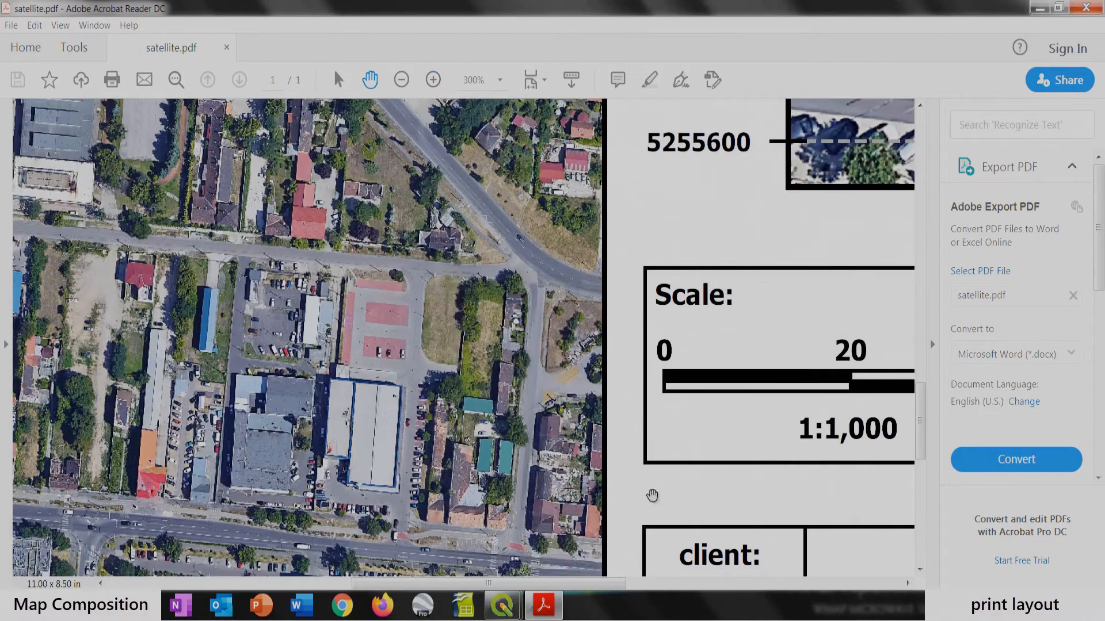
{"action": "left_click_drag", "start_coordinate": [756, 394], "coordinate": [451, 86]}
{"action": "mouse_move", "coordinate": [539, 436]}
{"action": "left_mouse_down"}
{"action": "mouse_move", "coordinate": [441, 415]}
{"action": "mouse_move", "coordinate": [297, 414]}
{"action": "left_mouse_up"}
{"action": "left_click_drag", "start_coordinate": [754, 386], "coordinate": [379, 382]}
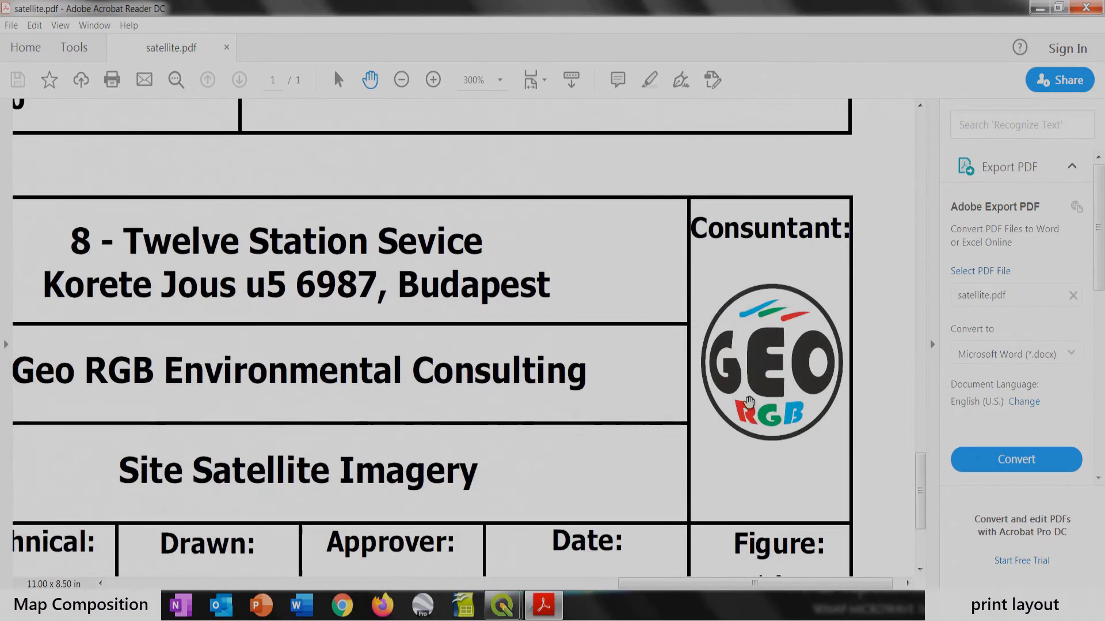
{"action": "left_click_drag", "start_coordinate": [326, 312], "coordinate": [638, 338]}
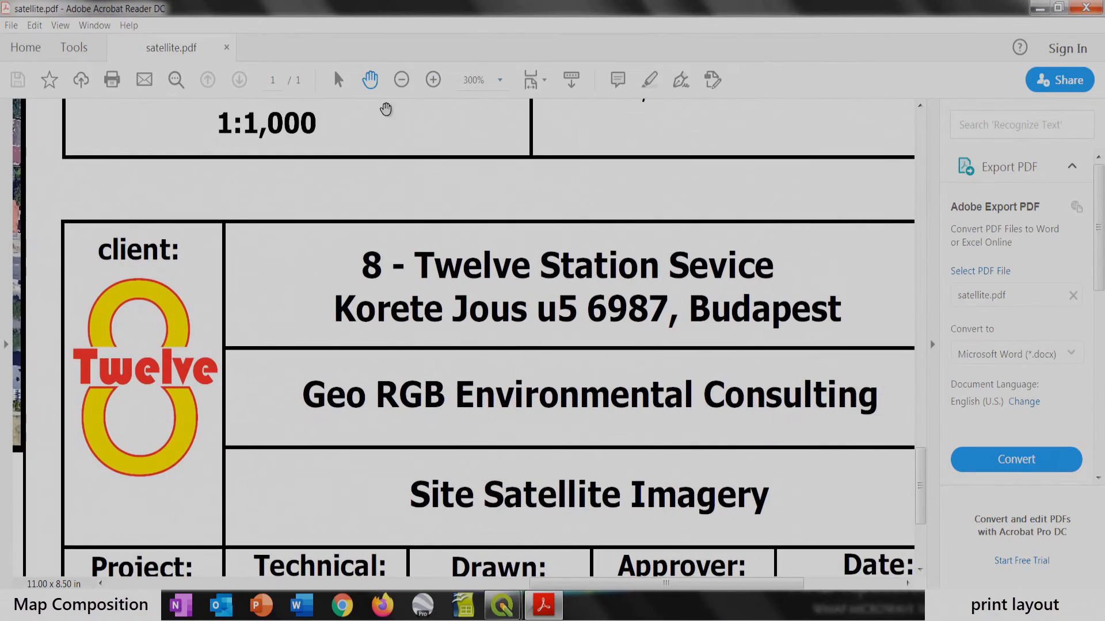
Step: Zoom out from the title block to 75% and look over the layout's overall composition
{"action": "left_click", "coordinate": [403, 77]}
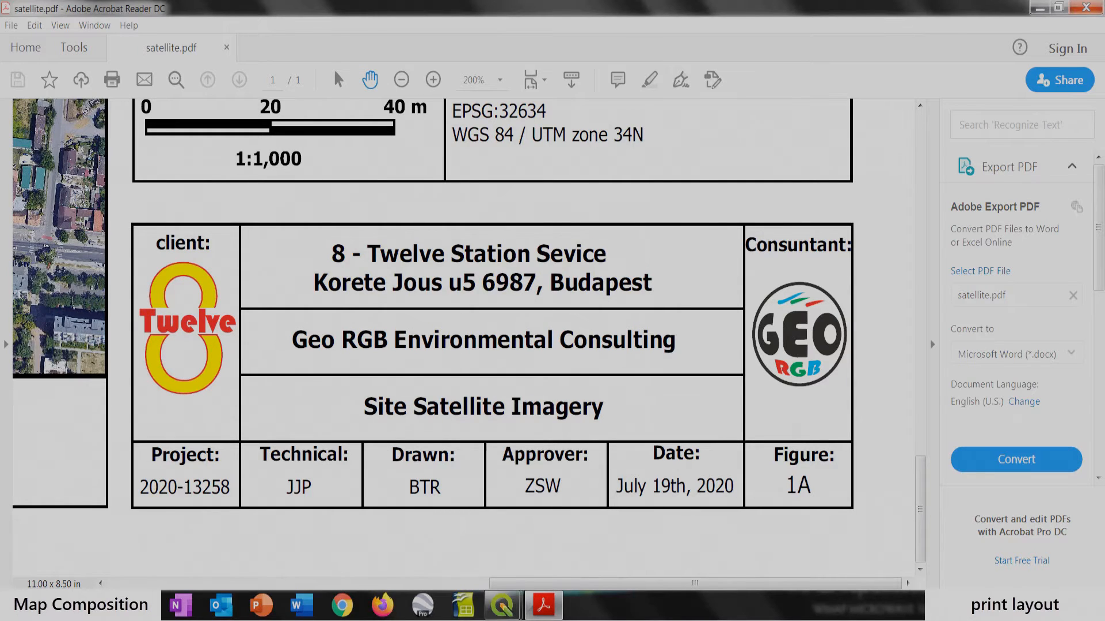
{"action": "left_click_drag", "start_coordinate": [367, 254], "coordinate": [507, 334]}
{"action": "left_click", "coordinate": [400, 85]}
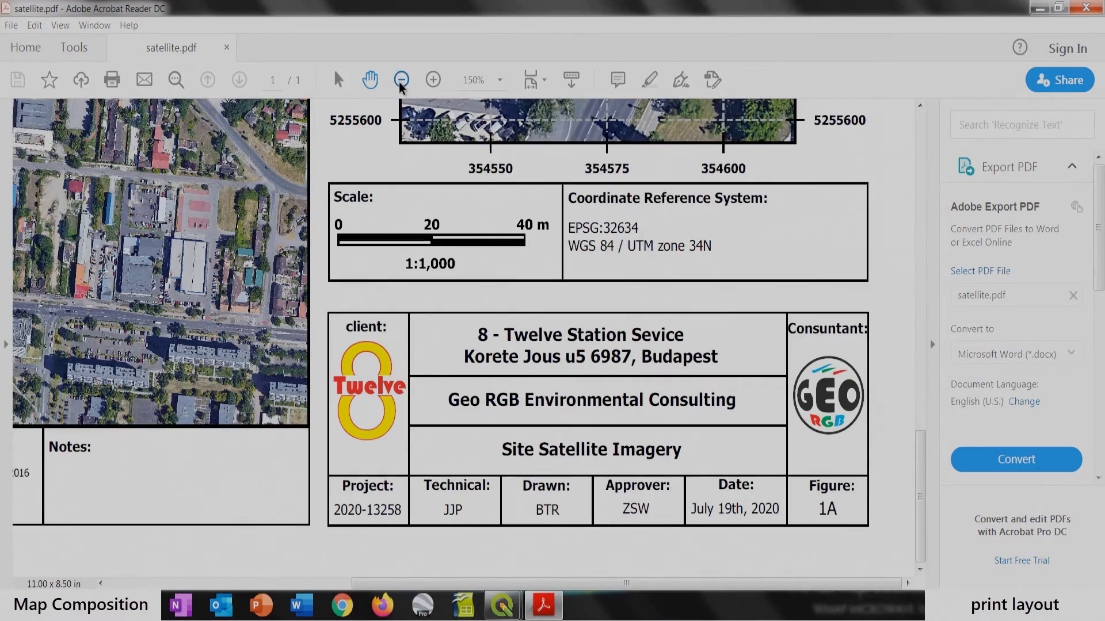
{"action": "left_click", "coordinate": [400, 85]}
{"action": "left_click", "coordinate": [400, 85]}
{"action": "left_click", "coordinate": [401, 81]}
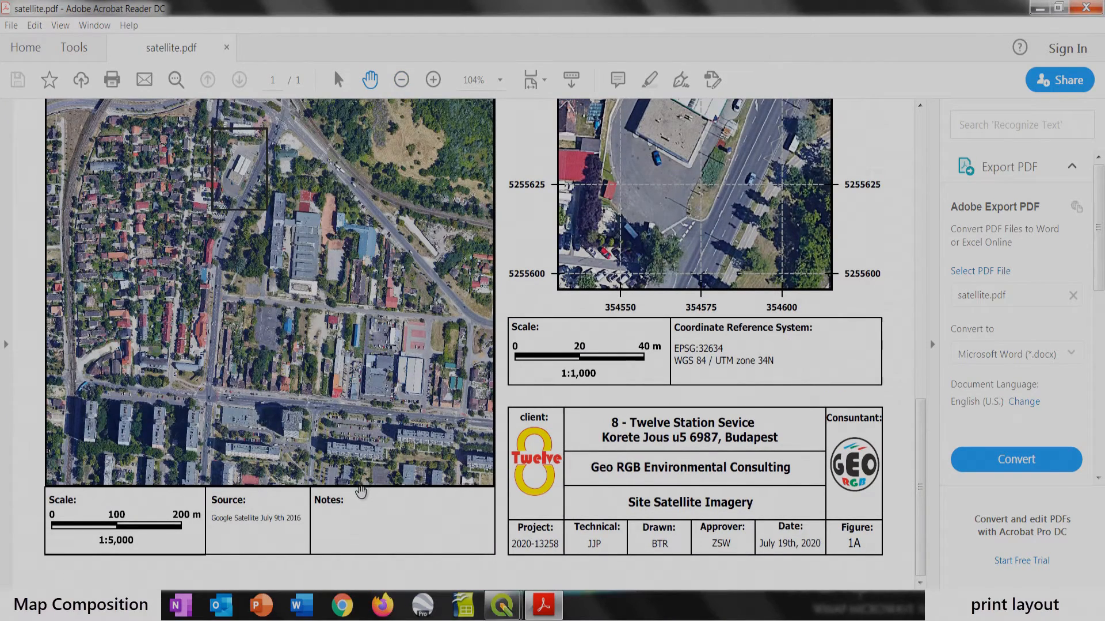
{"action": "scroll", "coordinate": [361, 491], "scroll_direction": "up", "scroll_amount": 4}
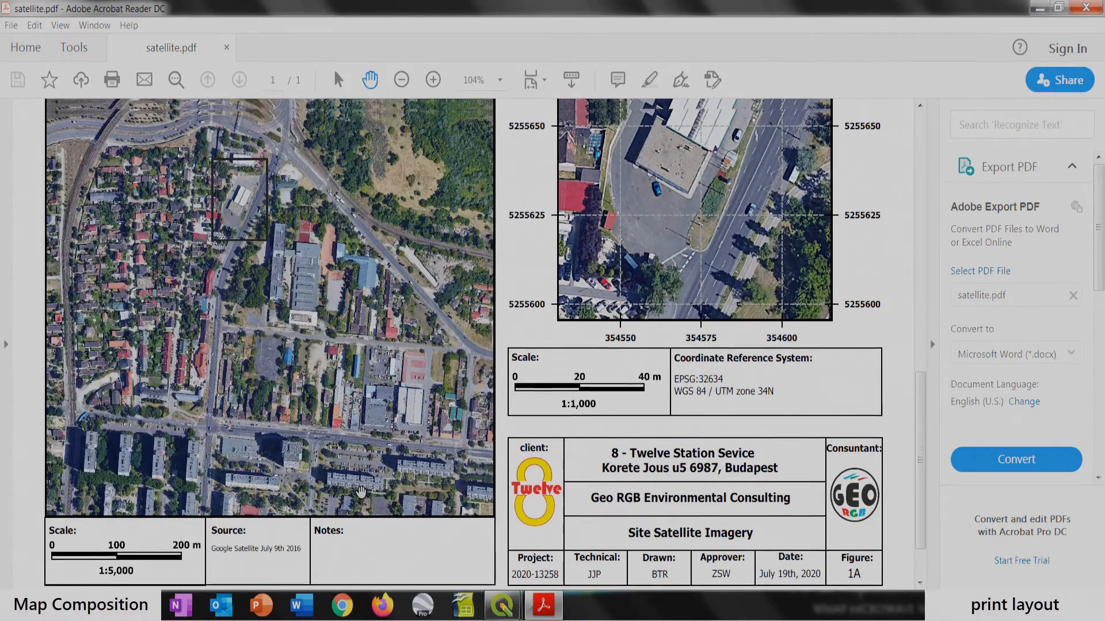
{"action": "scroll", "coordinate": [361, 491], "scroll_direction": "up", "scroll_amount": 4}
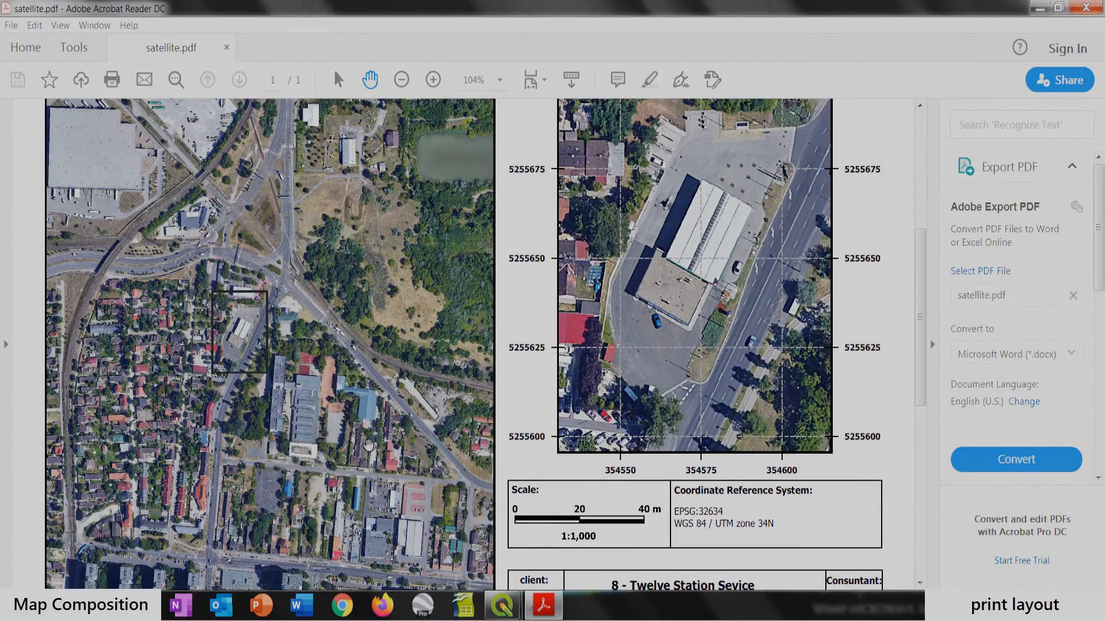
{"action": "left_click", "coordinate": [401, 80]}
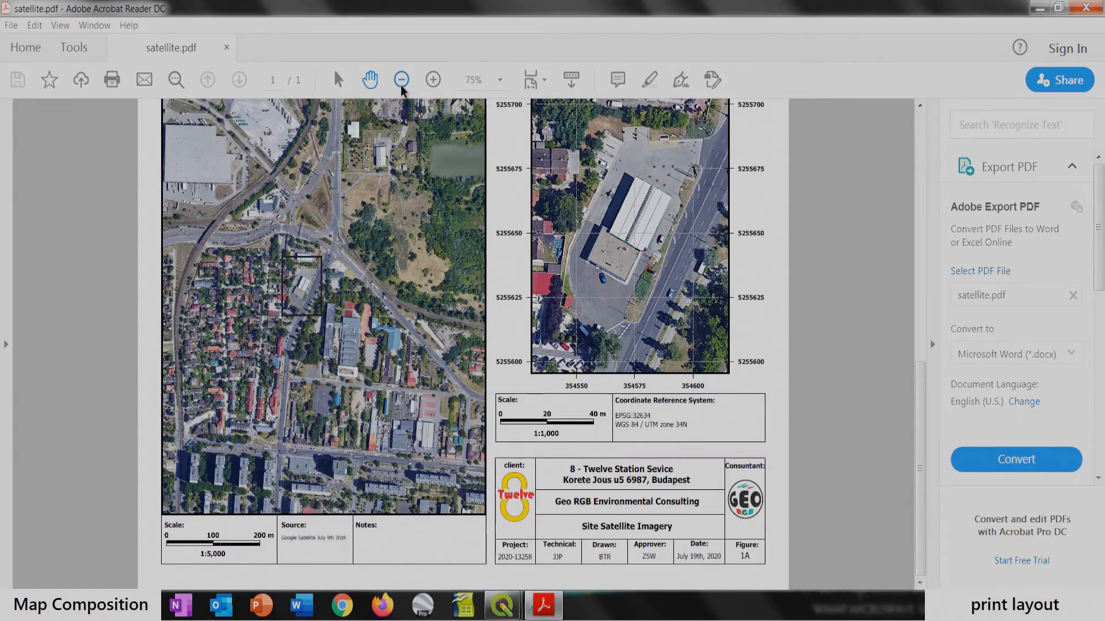
Step: Compare the overview and detail maps in the PDF at up to 125%, returning to 75% for the full composition
{"action": "scroll", "coordinate": [460, 335], "scroll_direction": "up", "scroll_amount": 3}
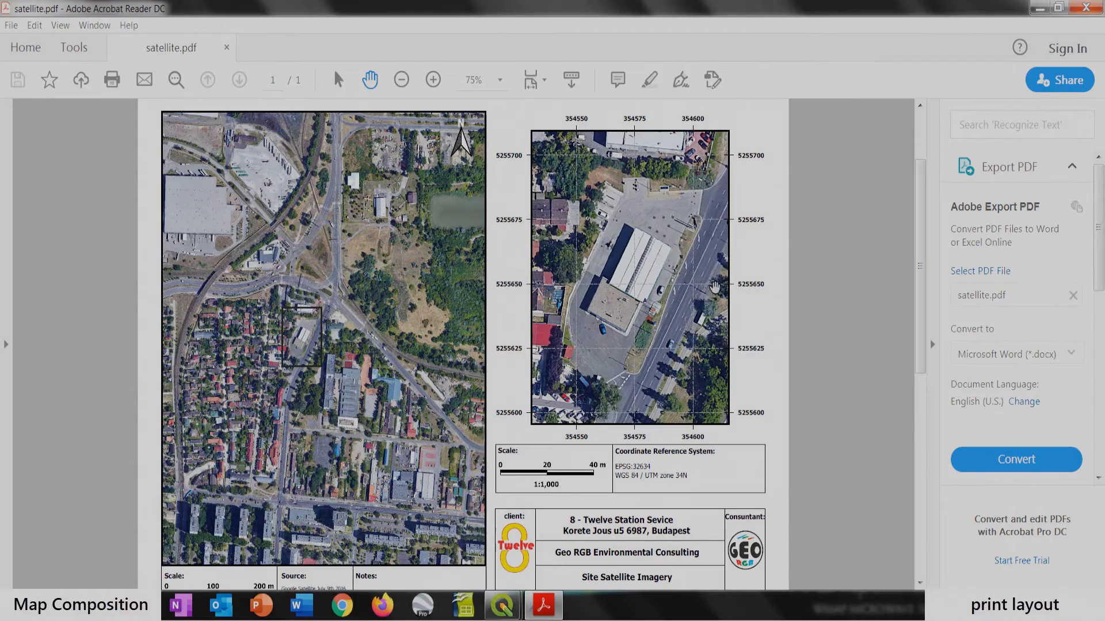
{"action": "left_click", "coordinate": [432, 80]}
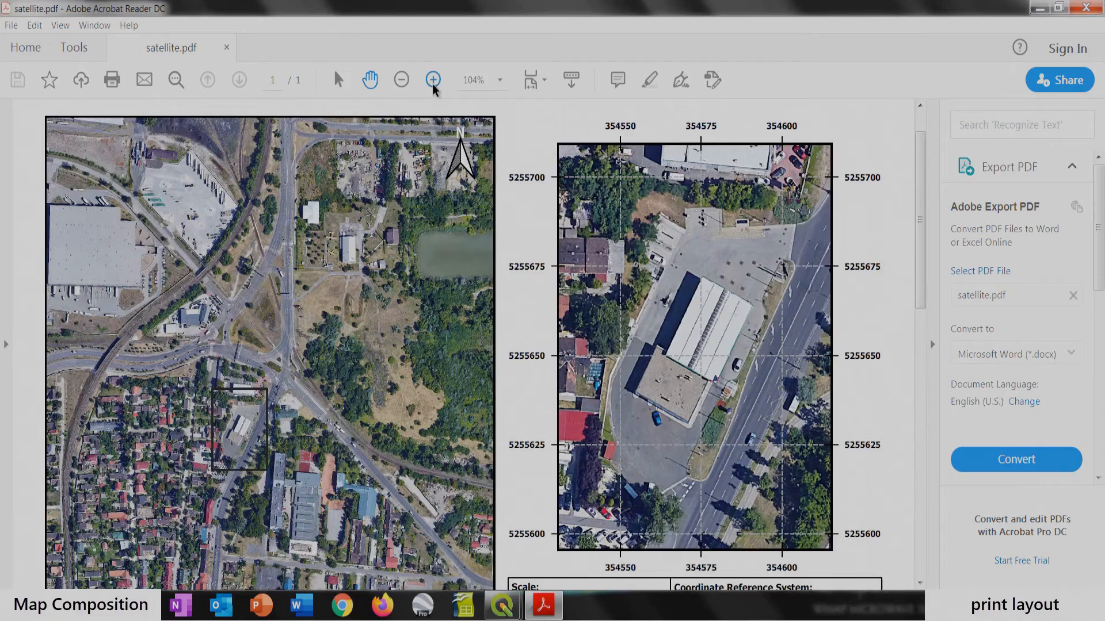
{"action": "left_click", "coordinate": [433, 79]}
{"action": "left_click_drag", "start_coordinate": [780, 462], "coordinate": [469, 419]}
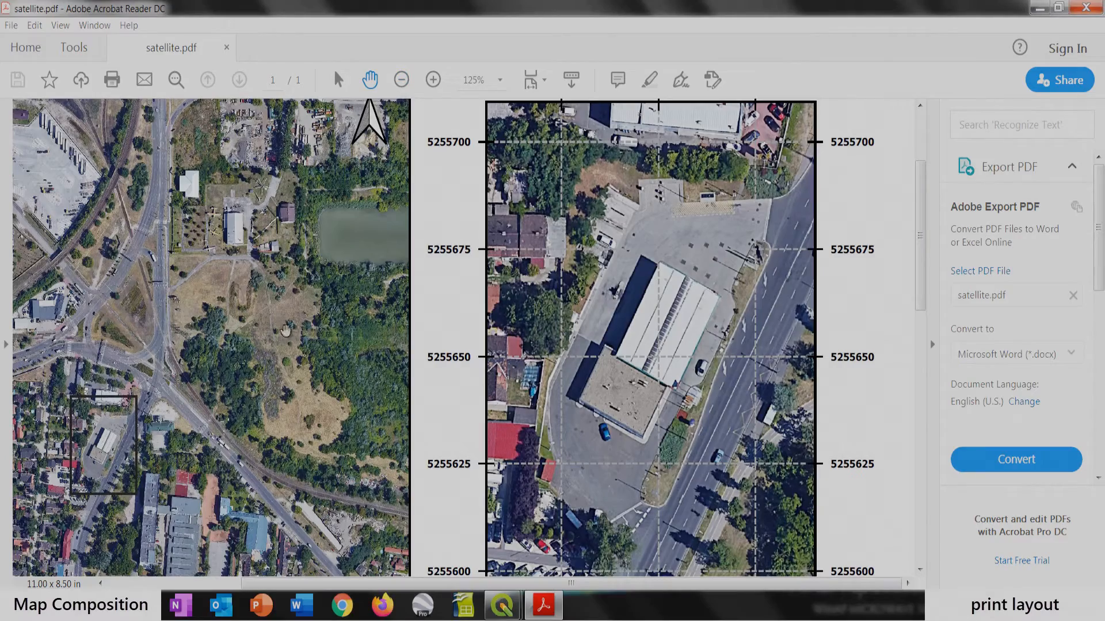
{"action": "left_click", "coordinate": [402, 80]}
{"action": "left_click", "coordinate": [402, 79]}
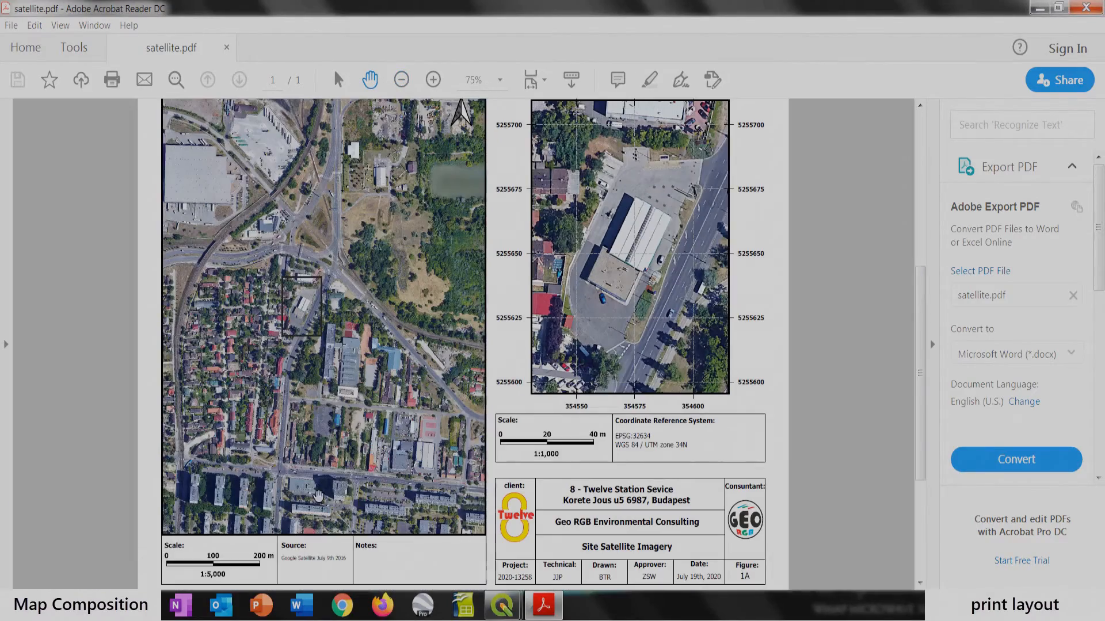
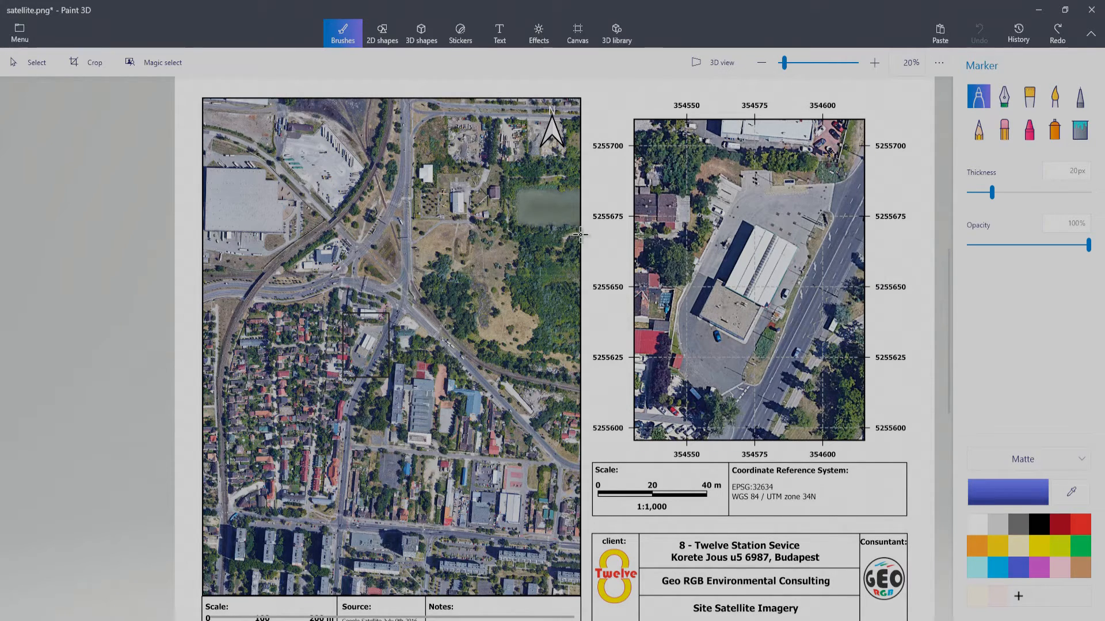
Step: In Paint 3D, mark the overview map with a blue marker outline around the pond and a green one around the vegetated land below it
{"action": "mouse_move", "coordinate": [580, 234]}
{"action": "left_mouse_down"}
{"action": "mouse_move", "coordinate": [508, 233]}
{"action": "mouse_move", "coordinate": [507, 193]}
{"action": "mouse_move", "coordinate": [511, 170]}
{"action": "mouse_move", "coordinate": [585, 170]}
{"action": "left_mouse_up"}
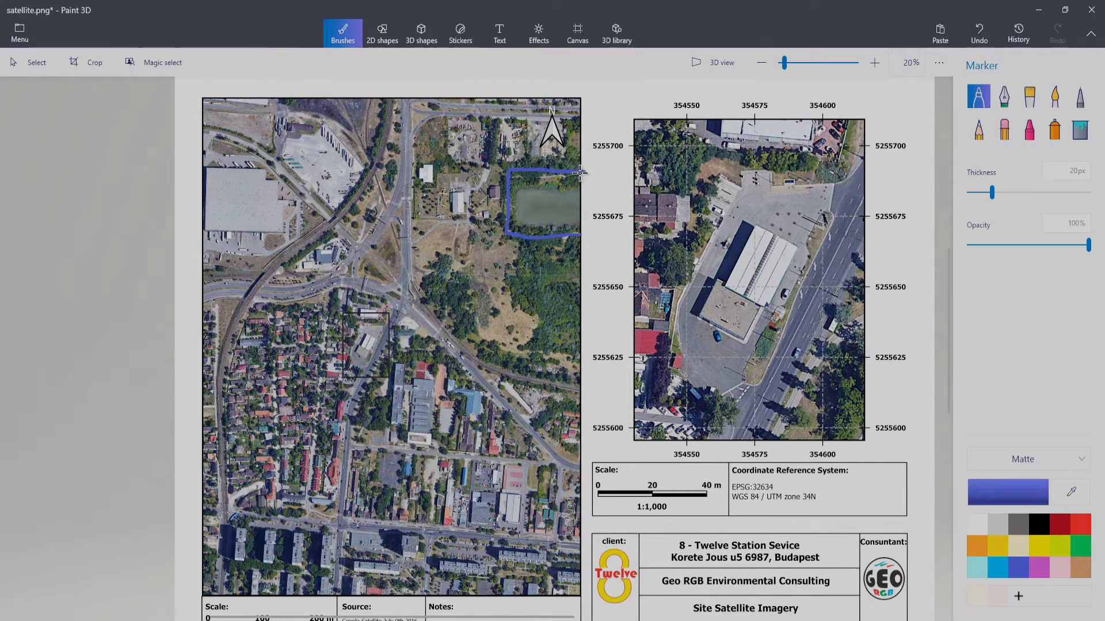
{"action": "left_click", "coordinate": [1081, 546]}
{"action": "mouse_move", "coordinate": [580, 458]}
{"action": "left_mouse_down"}
{"action": "mouse_move", "coordinate": [517, 412]}
{"action": "mouse_move", "coordinate": [419, 285]}
{"action": "left_mouse_up"}
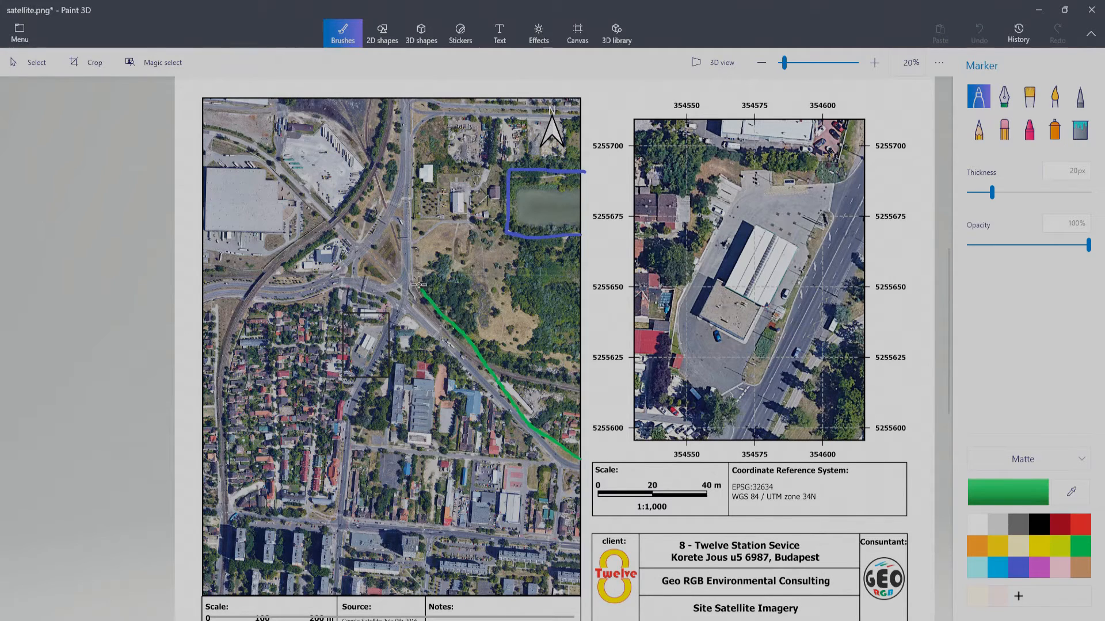
{"action": "mouse_move", "coordinate": [411, 226]}
{"action": "left_mouse_down"}
{"action": "mouse_move", "coordinate": [488, 222]}
{"action": "mouse_move", "coordinate": [500, 237]}
{"action": "mouse_move", "coordinate": [592, 247]}
{"action": "left_mouse_up"}
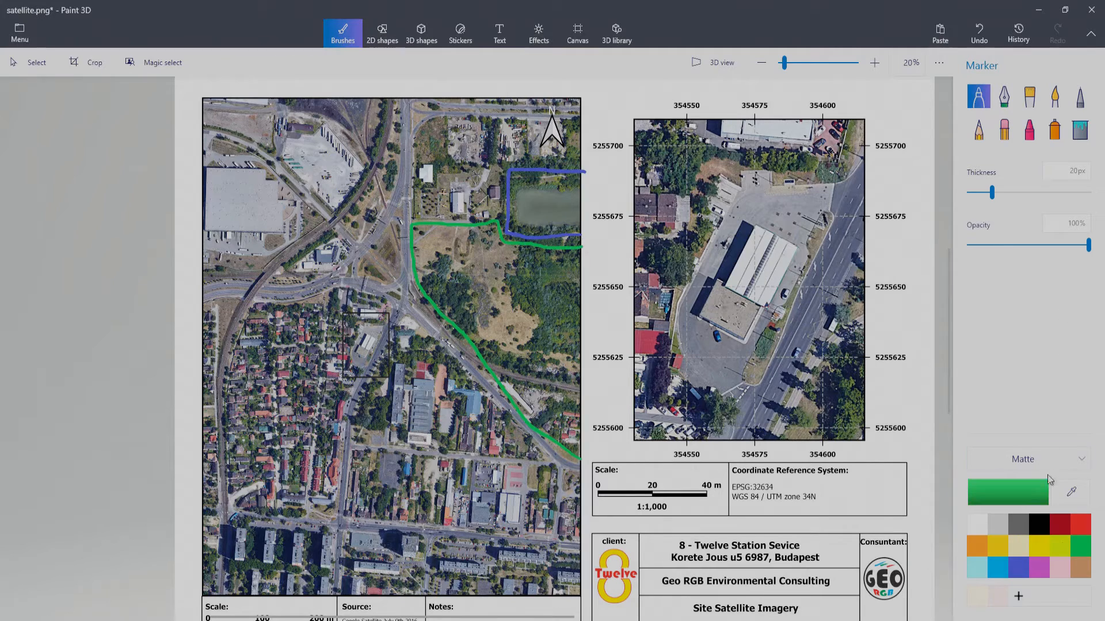
Step: In red, mark the edge of the overview map's northwest industrial area and outline the triangular built-up block southeast of the site
{"action": "left_click", "coordinate": [1082, 524]}
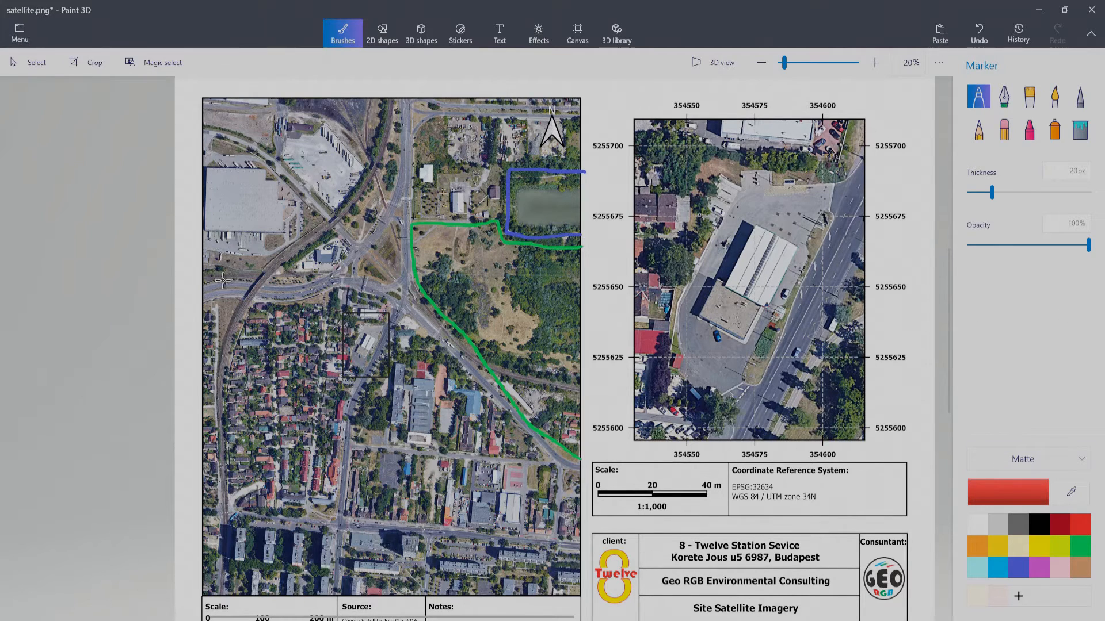
{"action": "mouse_move", "coordinate": [206, 282]}
{"action": "left_mouse_down"}
{"action": "mouse_move", "coordinate": [302, 268]}
{"action": "mouse_move", "coordinate": [368, 218]}
{"action": "mouse_move", "coordinate": [393, 164]}
{"action": "mouse_move", "coordinate": [400, 98]}
{"action": "left_mouse_up"}
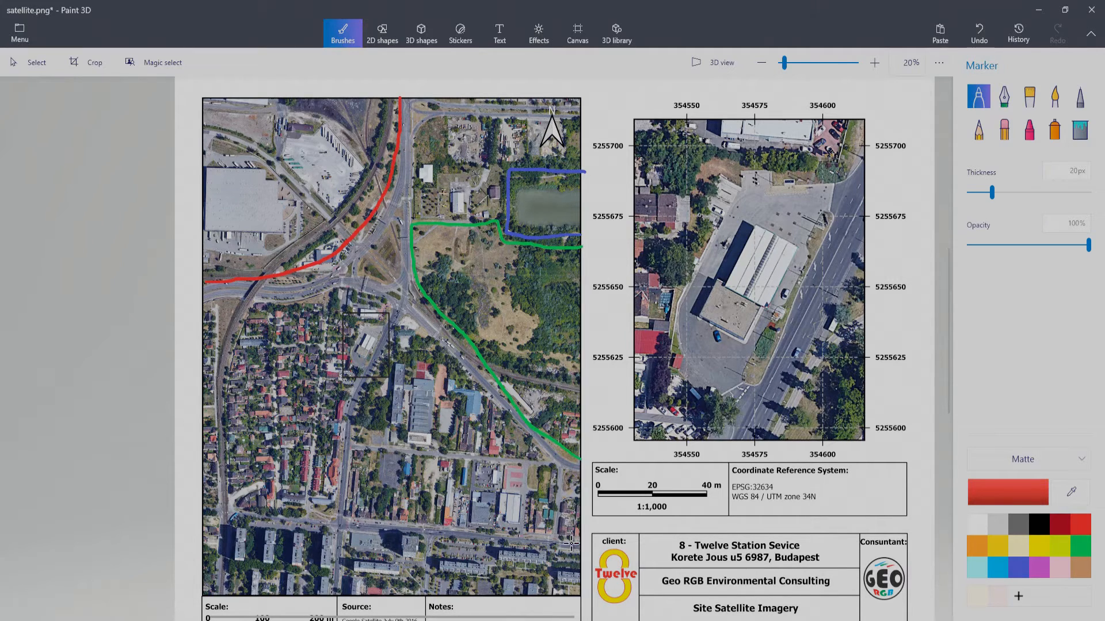
{"action": "mouse_move", "coordinate": [571, 543]}
{"action": "left_mouse_down"}
{"action": "mouse_move", "coordinate": [367, 524]}
{"action": "mouse_move", "coordinate": [353, 423]}
{"action": "mouse_move", "coordinate": [403, 314]}
{"action": "mouse_move", "coordinate": [574, 467]}
{"action": "mouse_move", "coordinate": [578, 542]}
{"action": "left_mouse_up"}
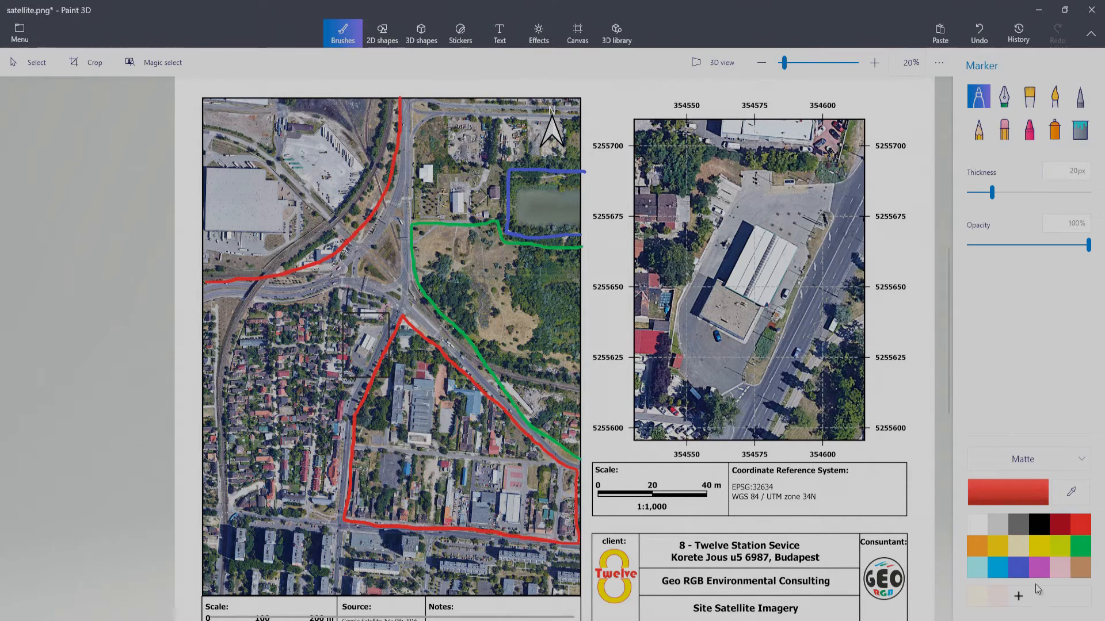
Step: Outline in yellow the residential area west of the site and the row of apartment blocks along the overview map's southern edge
{"action": "left_click", "coordinate": [1039, 546]}
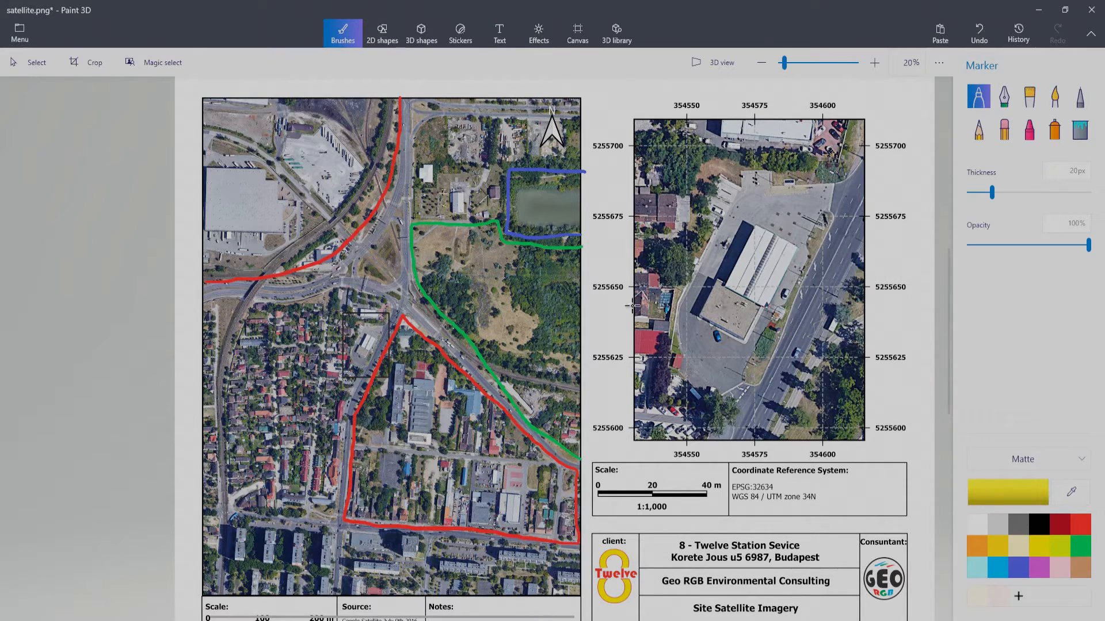
{"action": "mouse_move", "coordinate": [206, 306]}
{"action": "left_mouse_down"}
{"action": "mouse_move", "coordinate": [340, 291]}
{"action": "mouse_move", "coordinate": [351, 390]}
{"action": "mouse_move", "coordinate": [333, 496]}
{"action": "left_mouse_up"}
{"action": "mouse_move", "coordinate": [376, 527]}
{"action": "left_mouse_down"}
{"action": "mouse_move", "coordinate": [572, 542]}
{"action": "mouse_move", "coordinate": [574, 578]}
{"action": "mouse_move", "coordinate": [549, 593]}
{"action": "mouse_move", "coordinate": [214, 591]}
{"action": "mouse_move", "coordinate": [208, 577]}
{"action": "left_mouse_up"}
{"action": "left_click_drag", "start_coordinate": [208, 525], "coordinate": [203, 460]}
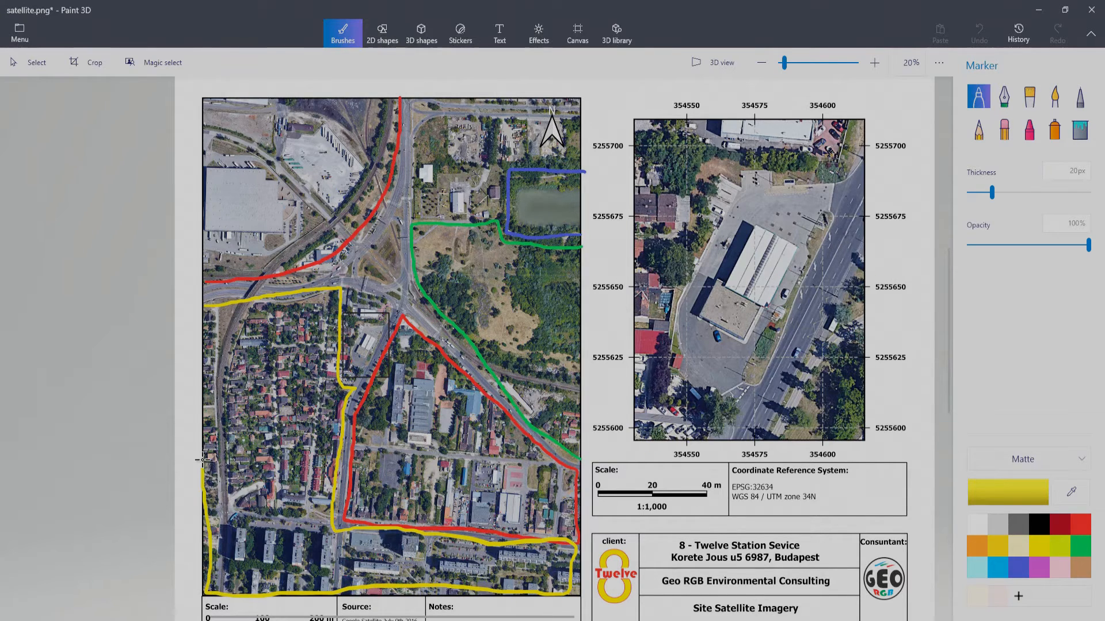
{"action": "left_click_drag", "start_coordinate": [205, 422], "coordinate": [206, 369]}
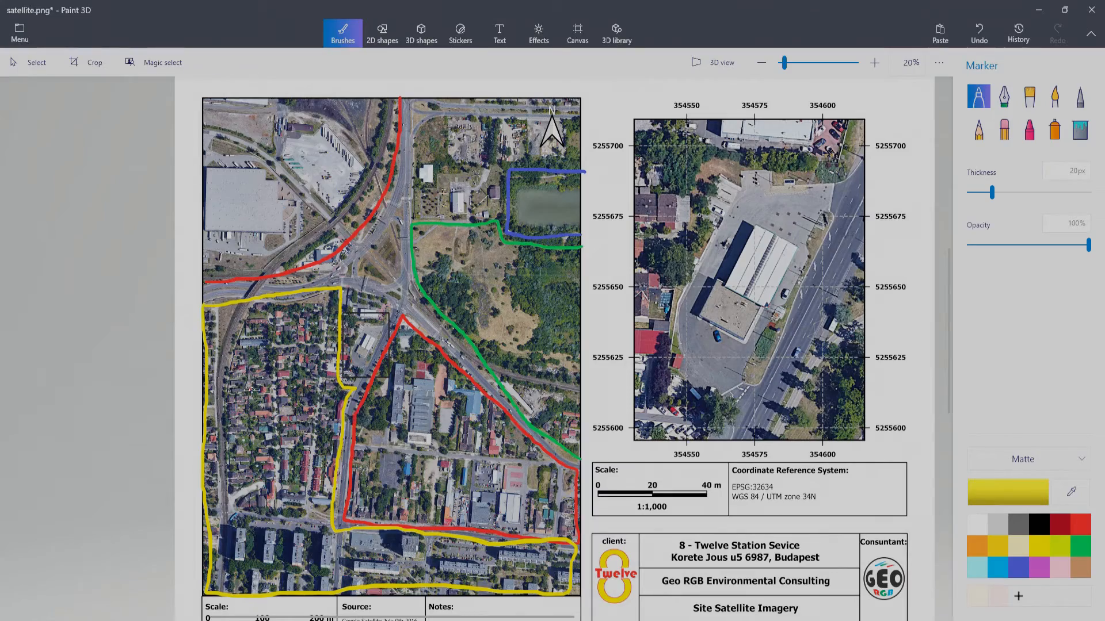
Step: Outline in red the built-up area north of the green zone, east of the main road and around the blue pond outline
{"action": "scroll", "coordinate": [253, 368], "scroll_direction": "up", "scroll_amount": 5}
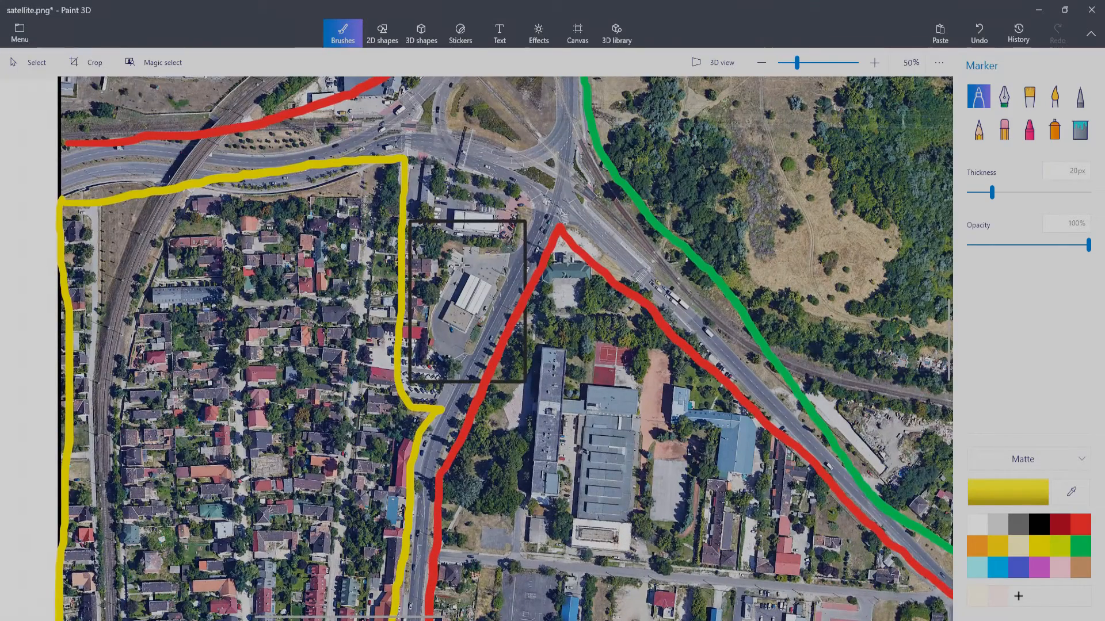
{"action": "scroll", "coordinate": [299, 229], "scroll_direction": "down", "scroll_amount": 5}
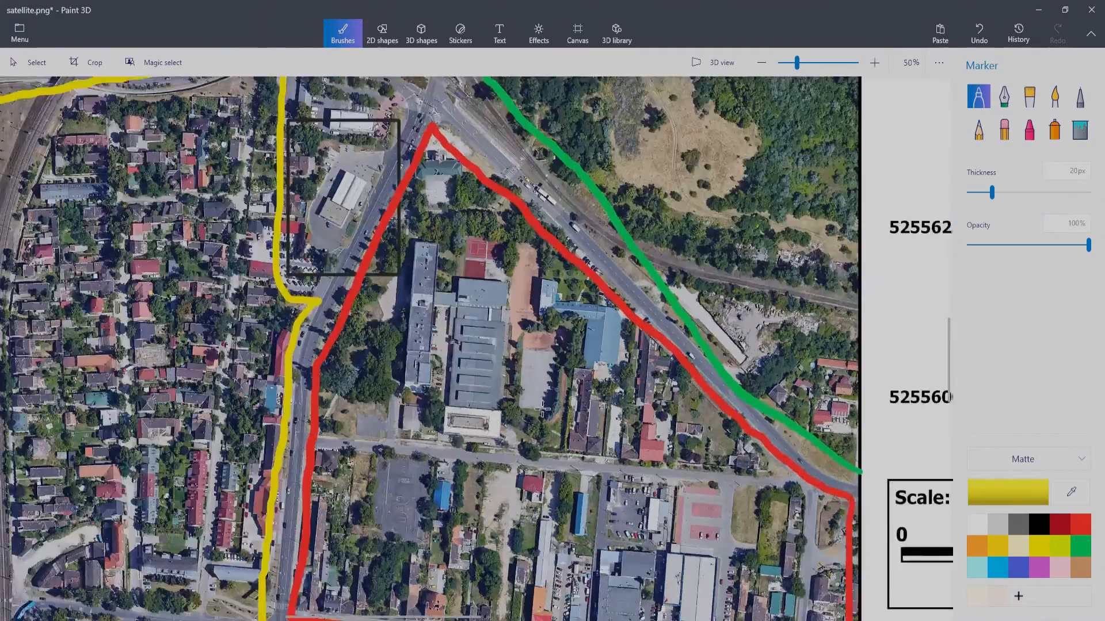
{"action": "scroll", "coordinate": [635, 312], "scroll_direction": "down", "scroll_amount": 3}
{"action": "scroll", "coordinate": [409, 281], "scroll_direction": "up", "scroll_amount": 5}
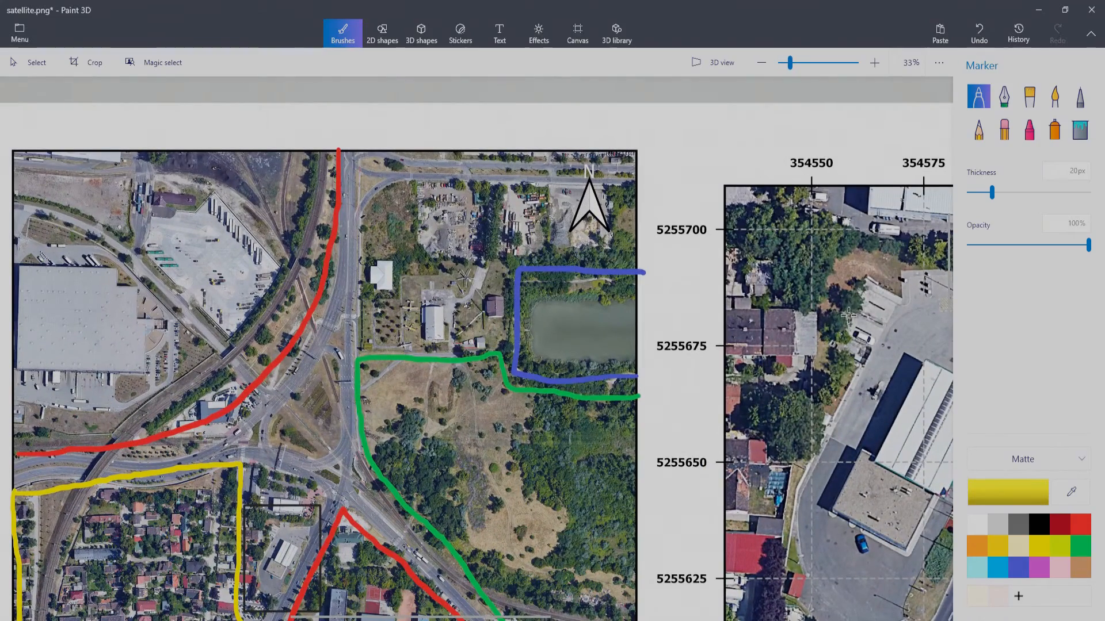
{"action": "left_click", "coordinate": [1081, 524]}
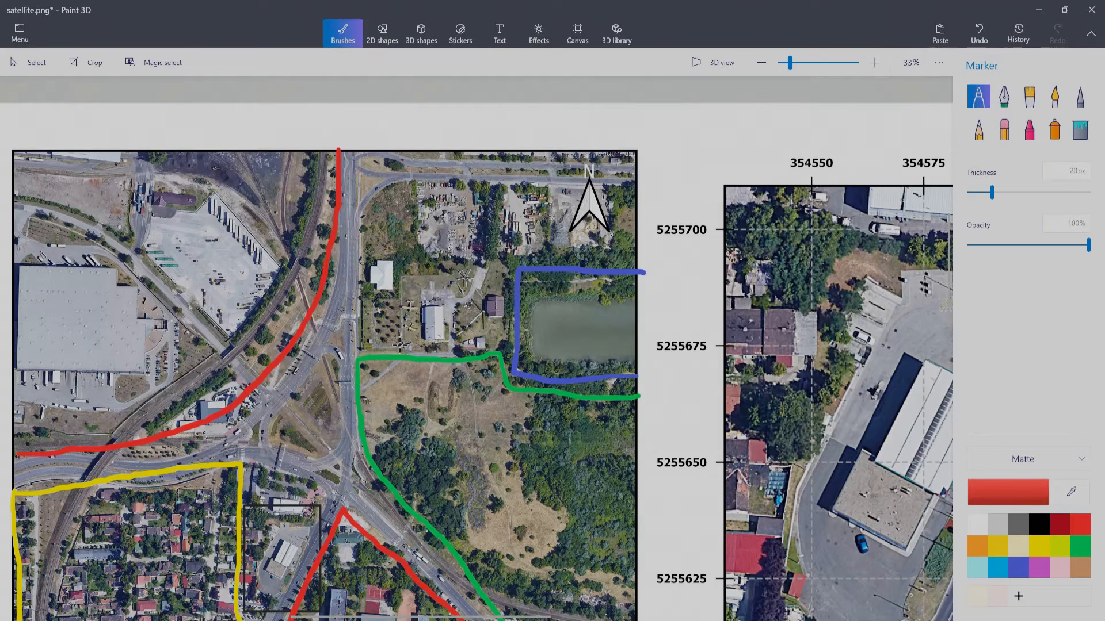
{"action": "mouse_move", "coordinate": [355, 346]}
{"action": "left_mouse_down"}
{"action": "mouse_move", "coordinate": [367, 294]}
{"action": "mouse_move", "coordinate": [358, 156]}
{"action": "left_mouse_up"}
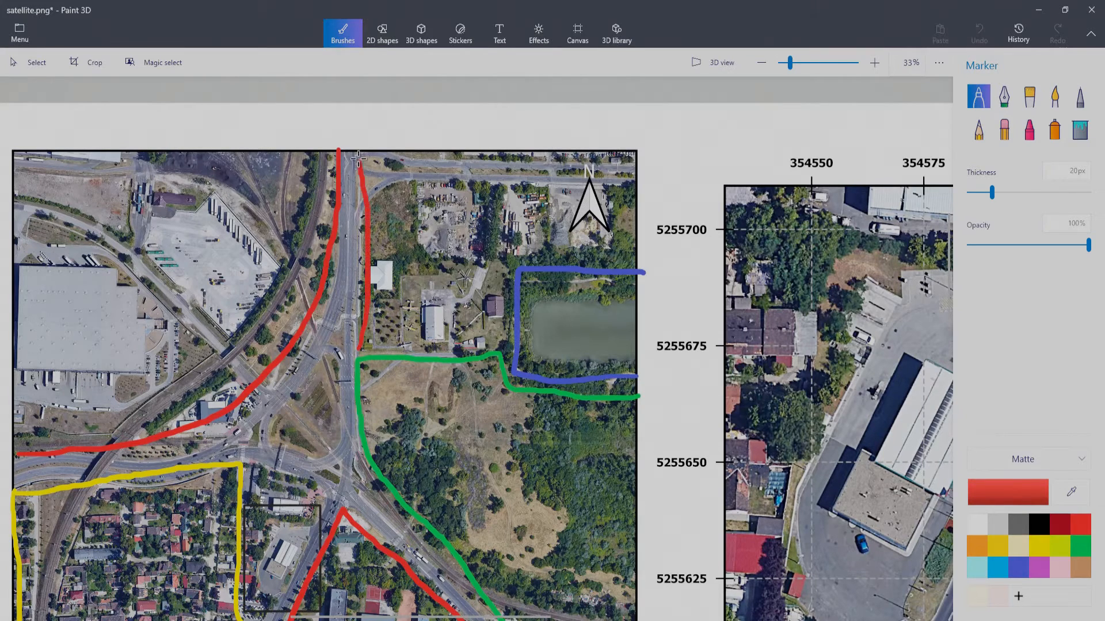
{"action": "mouse_move", "coordinate": [364, 347]}
{"action": "left_mouse_down"}
{"action": "mouse_move", "coordinate": [454, 344]}
{"action": "mouse_move", "coordinate": [499, 328]}
{"action": "mouse_move", "coordinate": [506, 264]}
{"action": "mouse_move", "coordinate": [627, 260]}
{"action": "mouse_move", "coordinate": [632, 156]}
{"action": "left_mouse_up"}
Step: Look over the colour-marked zones on the overview map and their relation to the site, in the whole layout and closer up
{"action": "scroll", "coordinate": [538, 295], "scroll_direction": "down", "scroll_amount": 5}
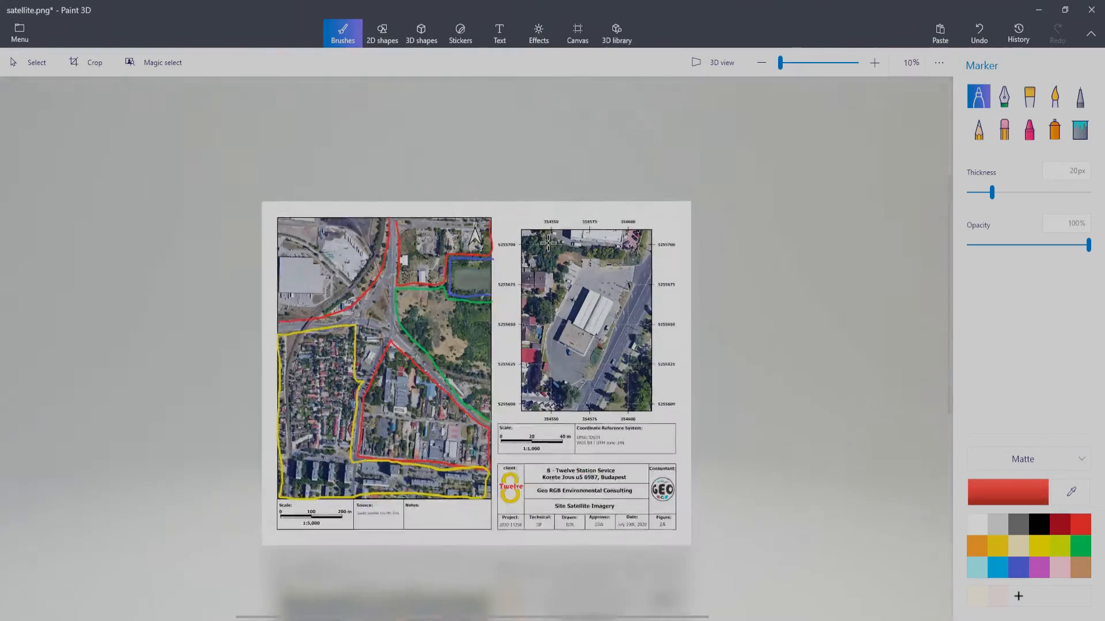
{"action": "scroll", "coordinate": [376, 414], "scroll_direction": "up", "scroll_amount": 3}
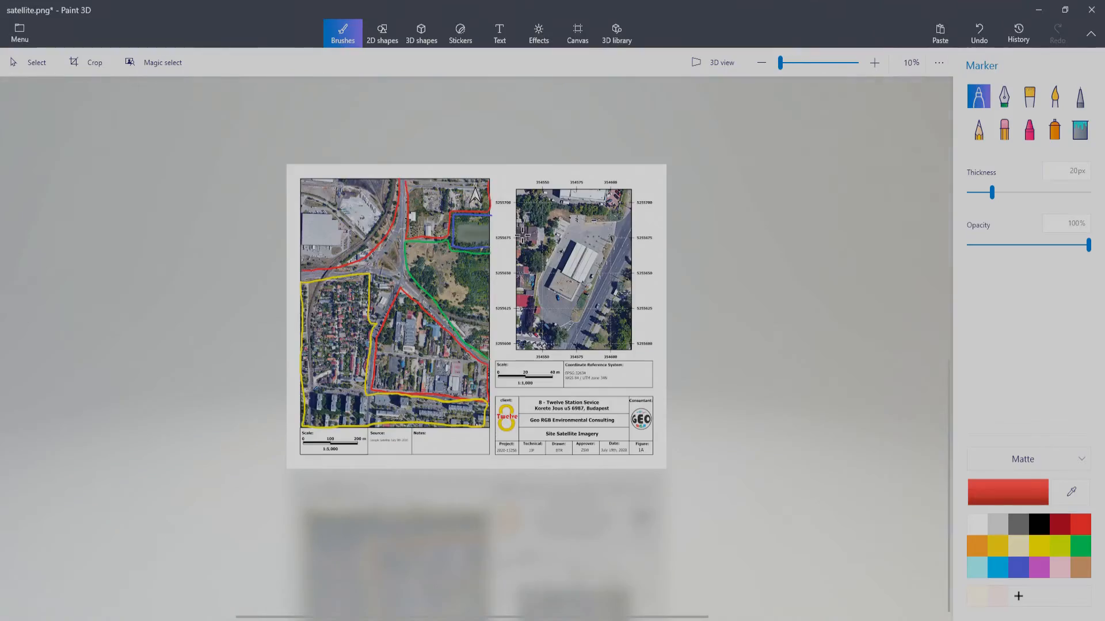
{"action": "scroll", "coordinate": [518, 201], "scroll_direction": "down", "scroll_amount": 3}
{"action": "scroll", "coordinate": [466, 227], "scroll_direction": "up", "scroll_amount": 3}
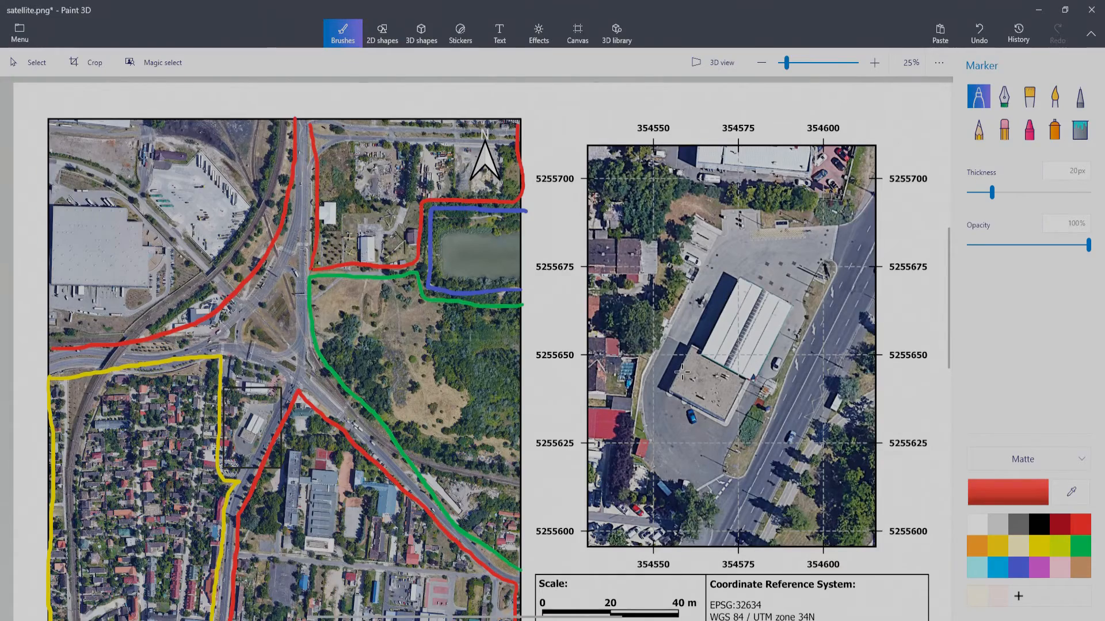
{"action": "scroll", "coordinate": [681, 371], "scroll_direction": "down", "scroll_amount": 3}
{"action": "scroll", "coordinate": [411, 396], "scroll_direction": "up", "scroll_amount": 3}
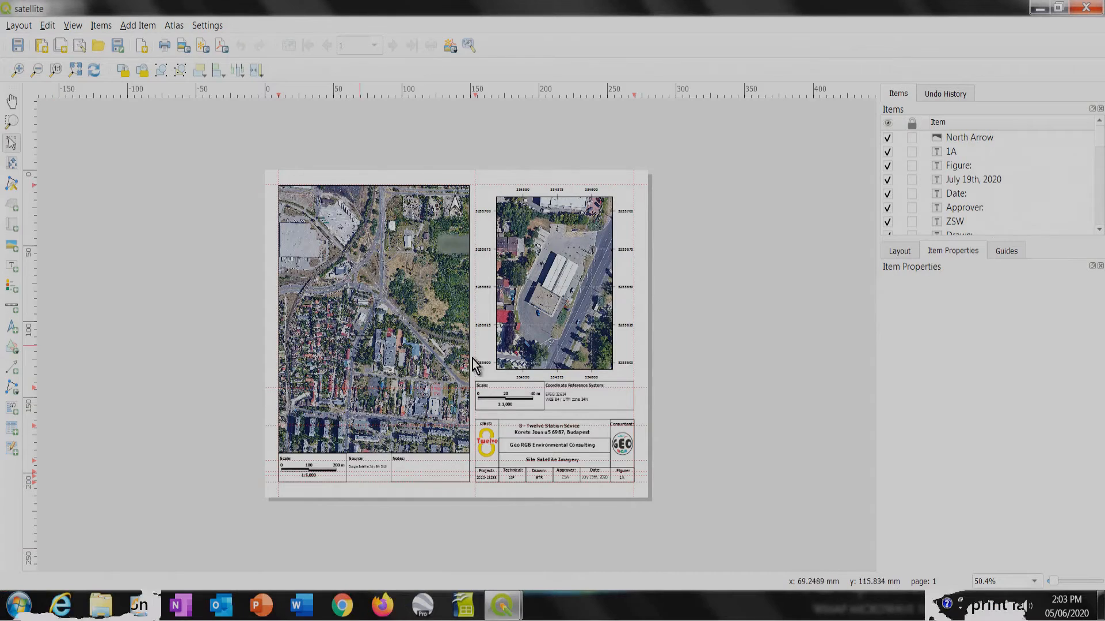
Step: Switch from the satellite layout to the main gas station project window in QGIS and dismiss the Layout Manager
{"action": "mouse_move", "coordinate": [502, 614]}
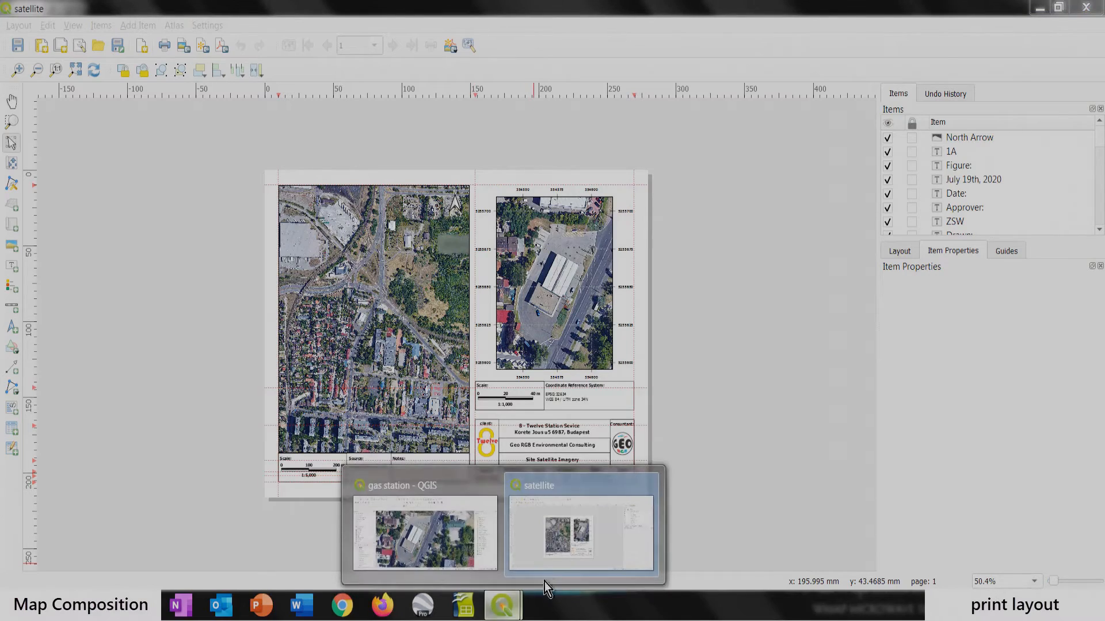
{"action": "left_click", "coordinate": [441, 493]}
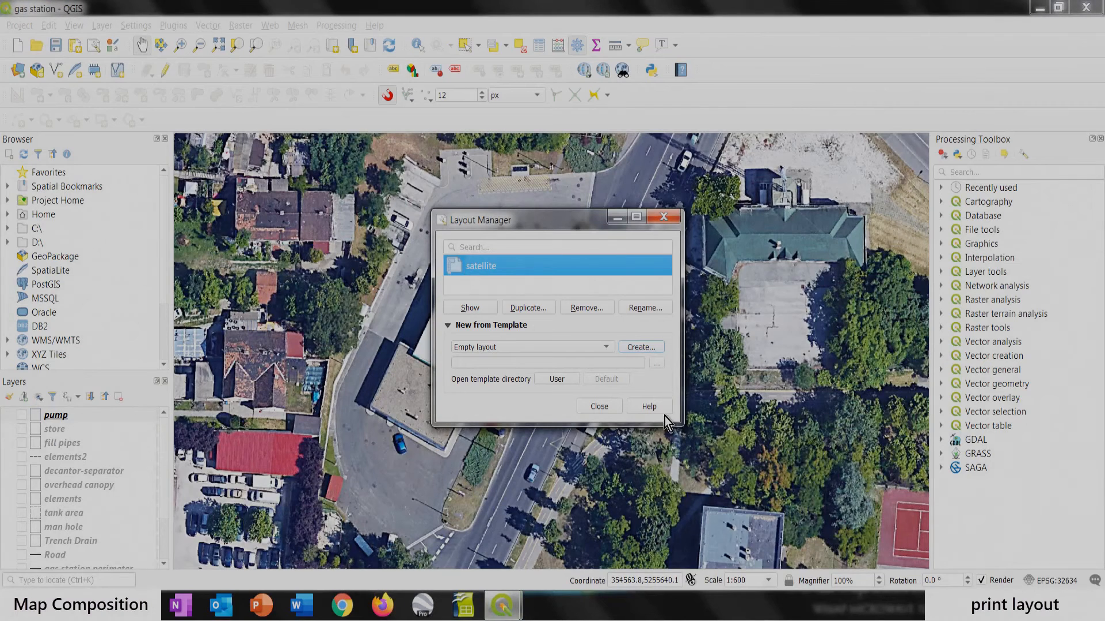
{"action": "left_click", "coordinate": [598, 406]}
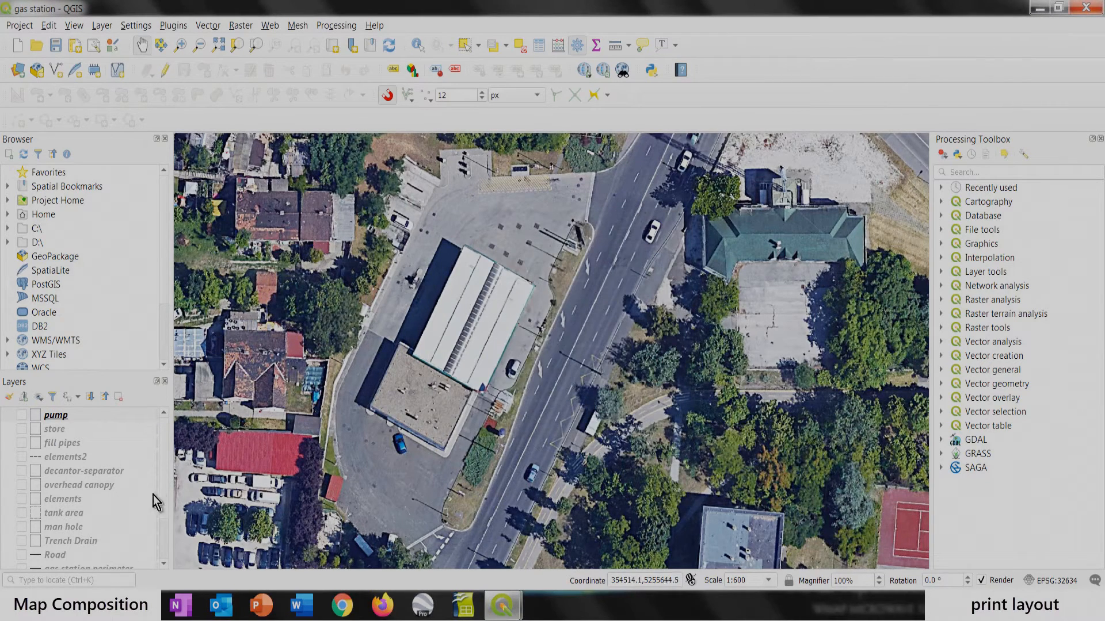
Step: Hide the BIG PICTURE 2 image and show the gas station perimeter, Road, Trench Drain and man hole layers
{"action": "left_click_drag", "start_coordinate": [163, 478], "coordinate": [159, 523]}
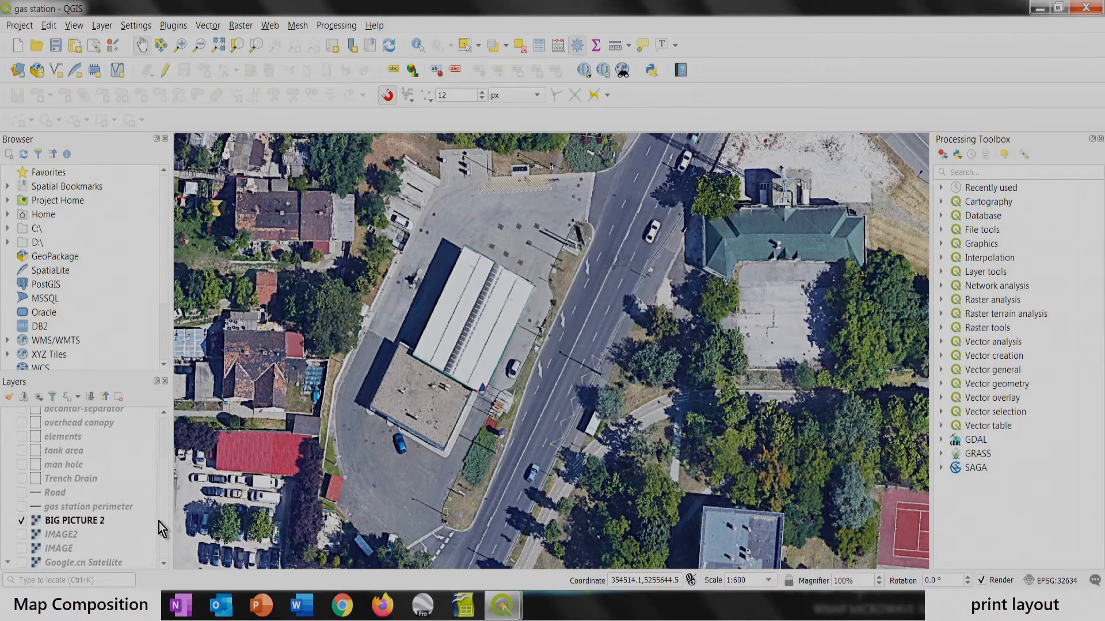
{"action": "left_click", "coordinate": [22, 521]}
{"action": "left_click", "coordinate": [21, 507]}
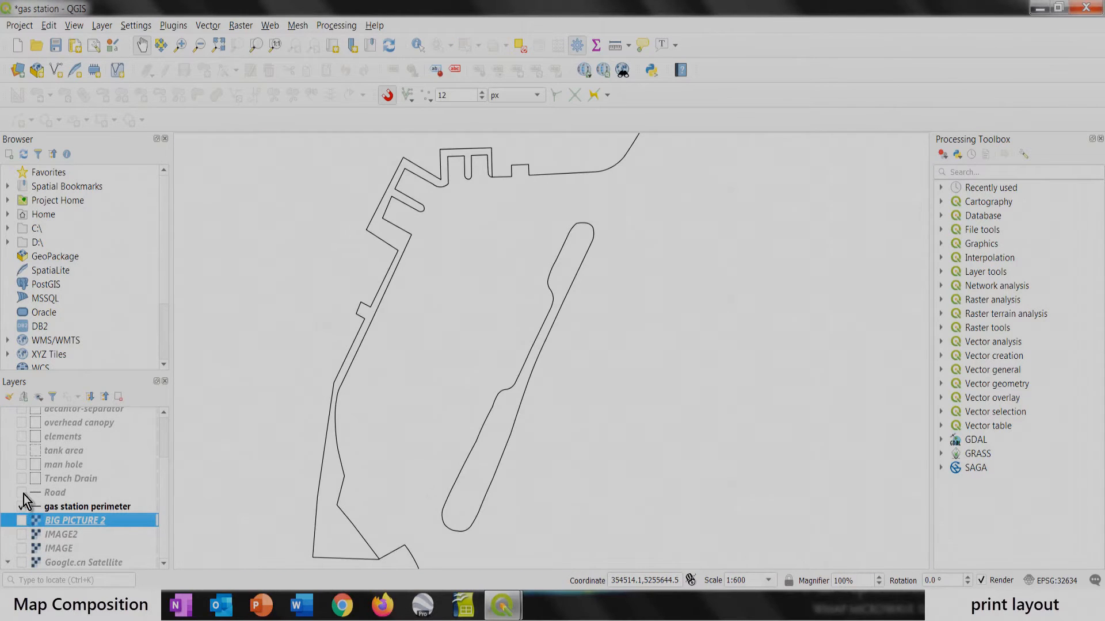
{"action": "left_click", "coordinate": [22, 493]}
{"action": "left_click", "coordinate": [22, 479]}
{"action": "left_click", "coordinate": [21, 465]}
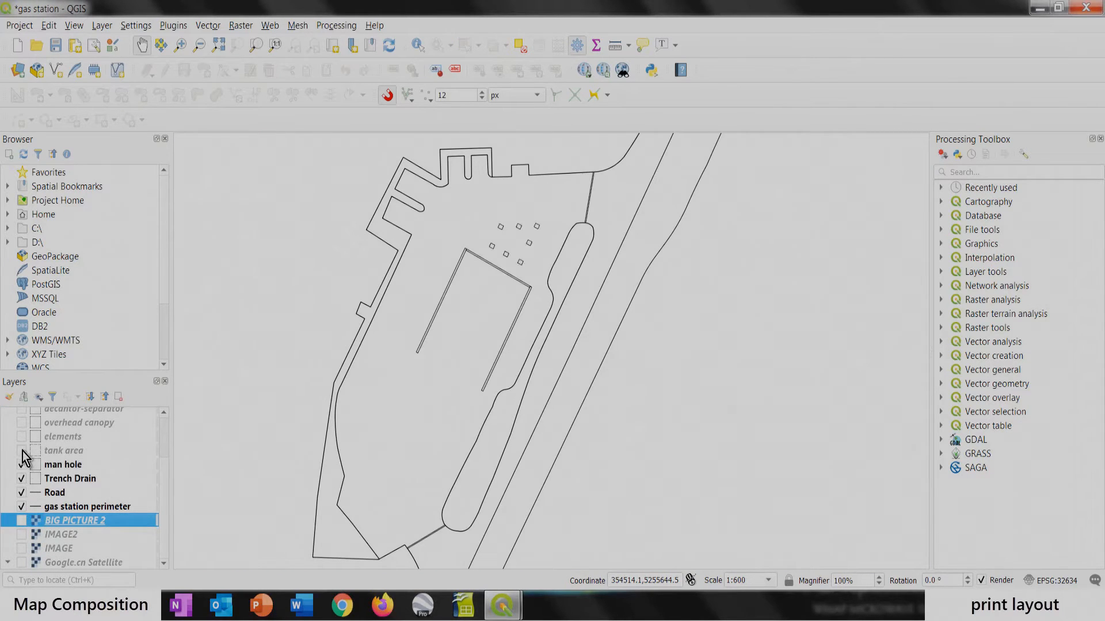
Step: Show the tank area, elements, overhead canopy, decantor-separator, elements2, fill pipes, store and pump layers
{"action": "left_click", "coordinate": [21, 451]}
{"action": "left_click", "coordinate": [21, 438]}
{"action": "left_click", "coordinate": [21, 423]}
{"action": "left_click", "coordinate": [22, 410]}
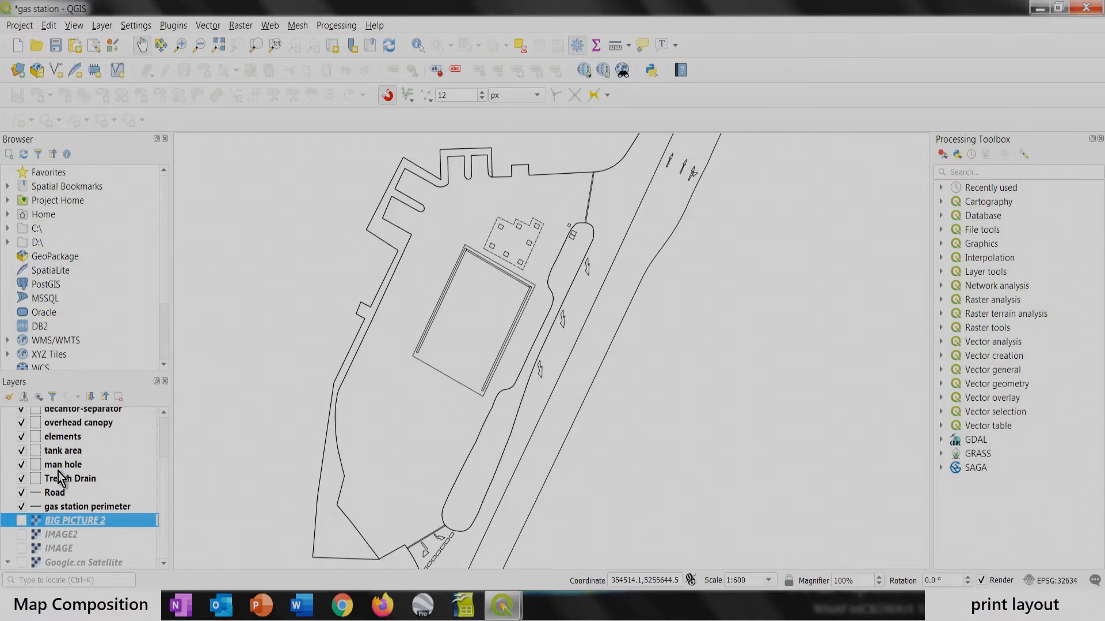
{"action": "scroll", "coordinate": [22, 437], "scroll_direction": "up", "scroll_amount": 2}
{"action": "left_click", "coordinate": [21, 457]}
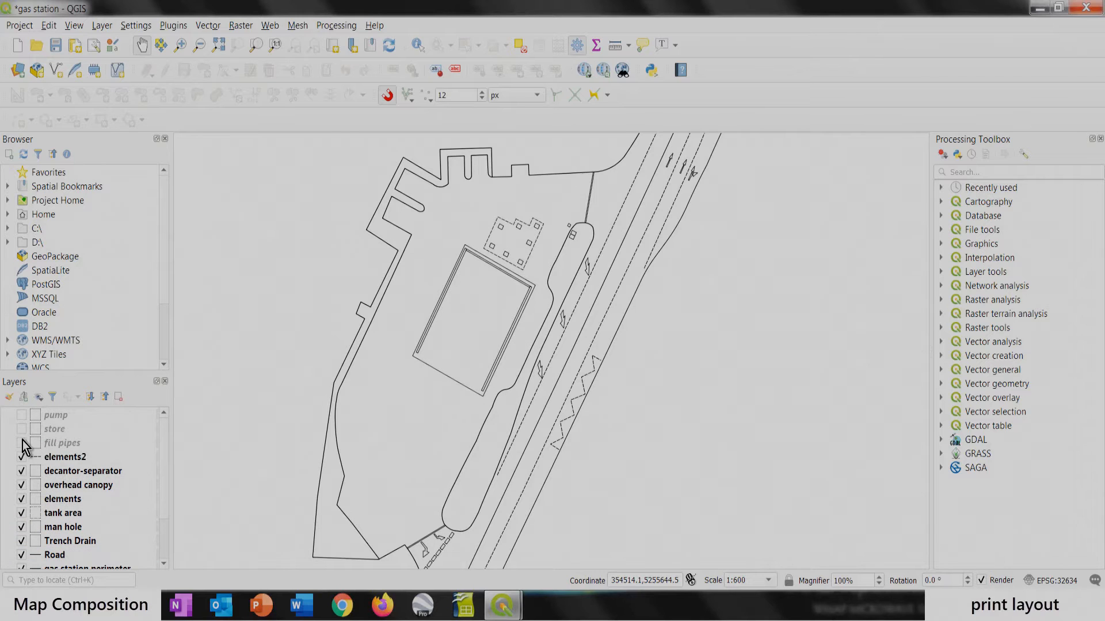
{"action": "left_click", "coordinate": [21, 443]}
{"action": "left_click", "coordinate": [21, 429]}
{"action": "left_click", "coordinate": [21, 415]}
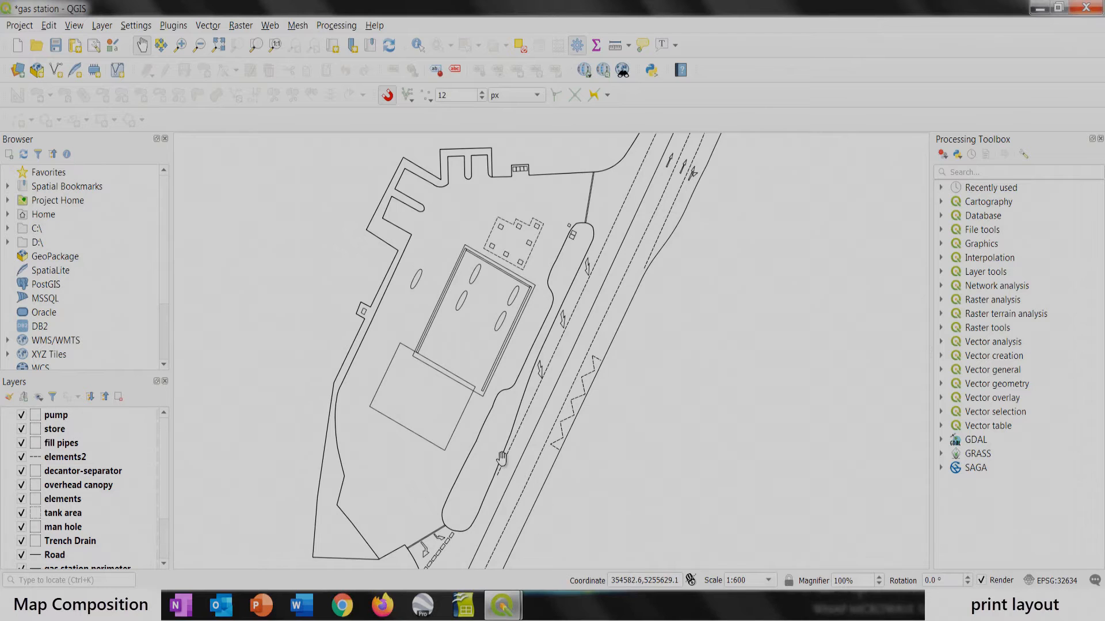
Step: Centre the gas station drawing on the canvas and create a new print layout titled "Cad drawing"
{"action": "scroll", "coordinate": [505, 463], "scroll_direction": "down", "scroll_amount": 1}
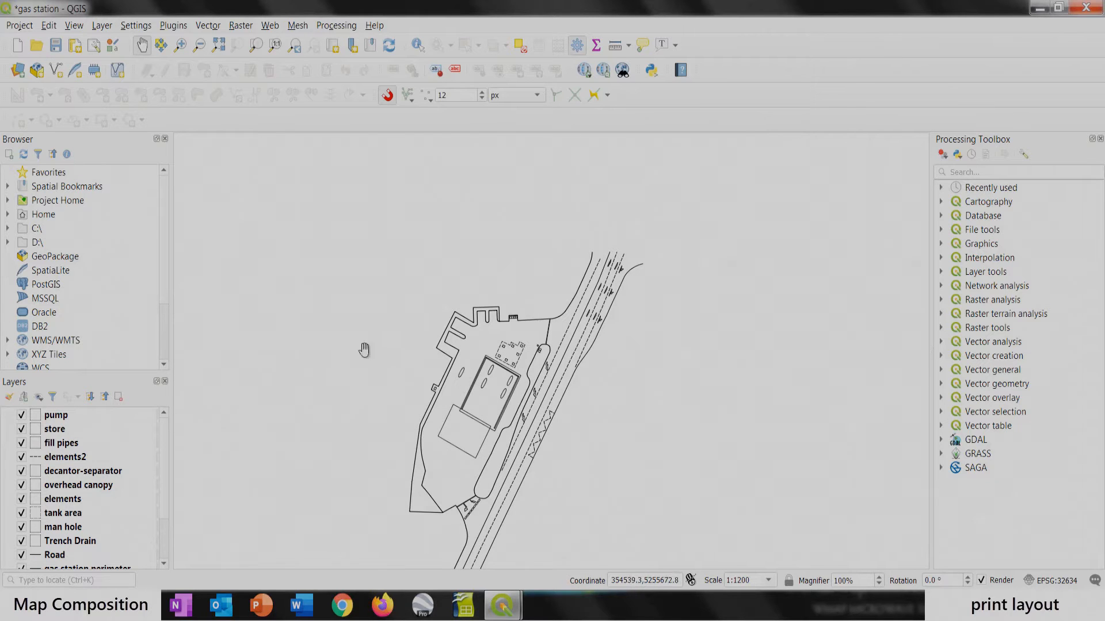
{"action": "left_click_drag", "start_coordinate": [342, 336], "coordinate": [391, 284]}
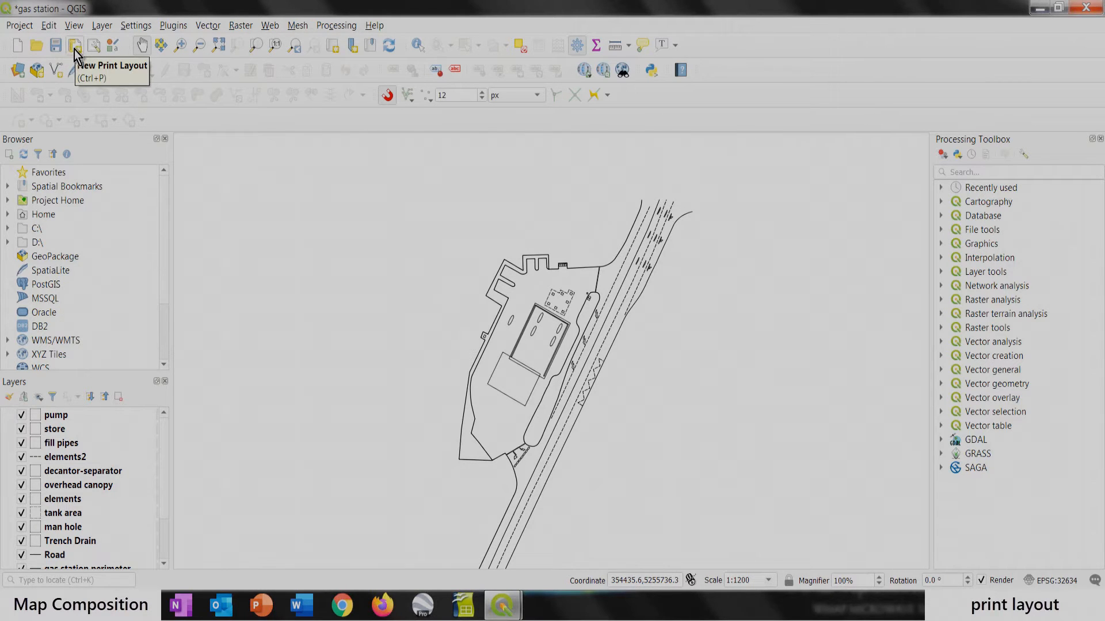
{"action": "left_click", "coordinate": [20, 26]}
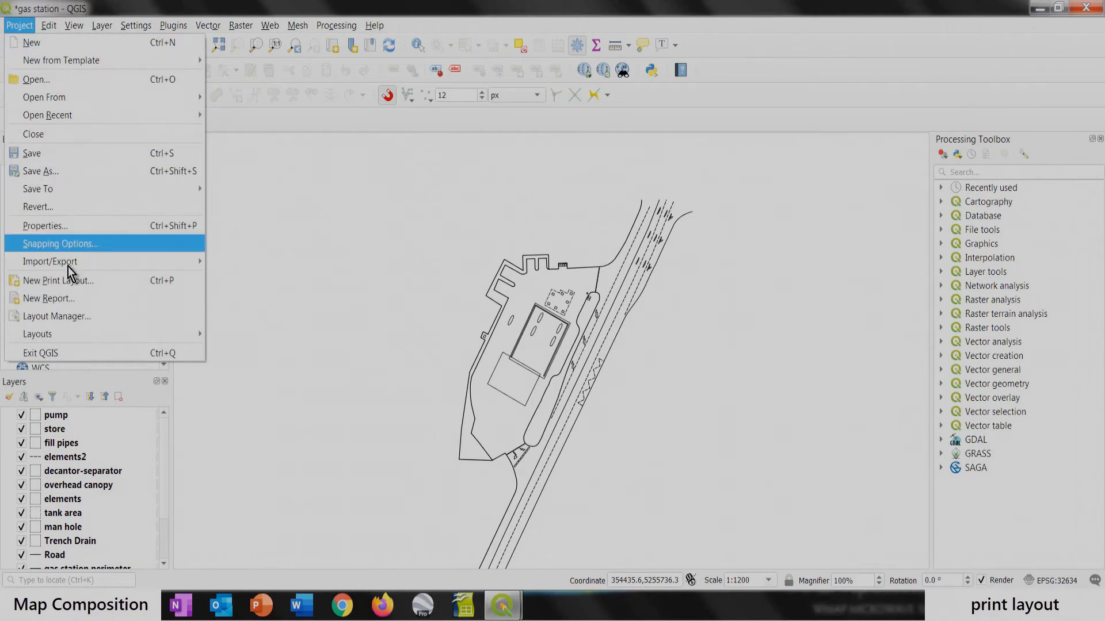
{"action": "left_click", "coordinate": [75, 282]}
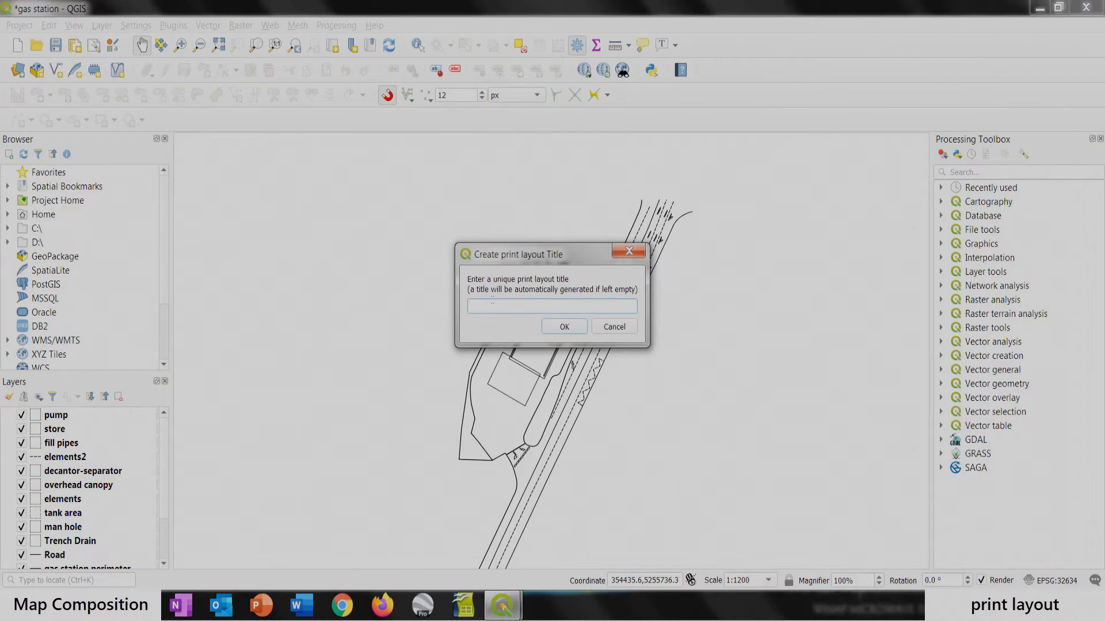
{"action": "type", "text": "Cad drawing"}
{"action": "left_click", "coordinate": [564, 328]}
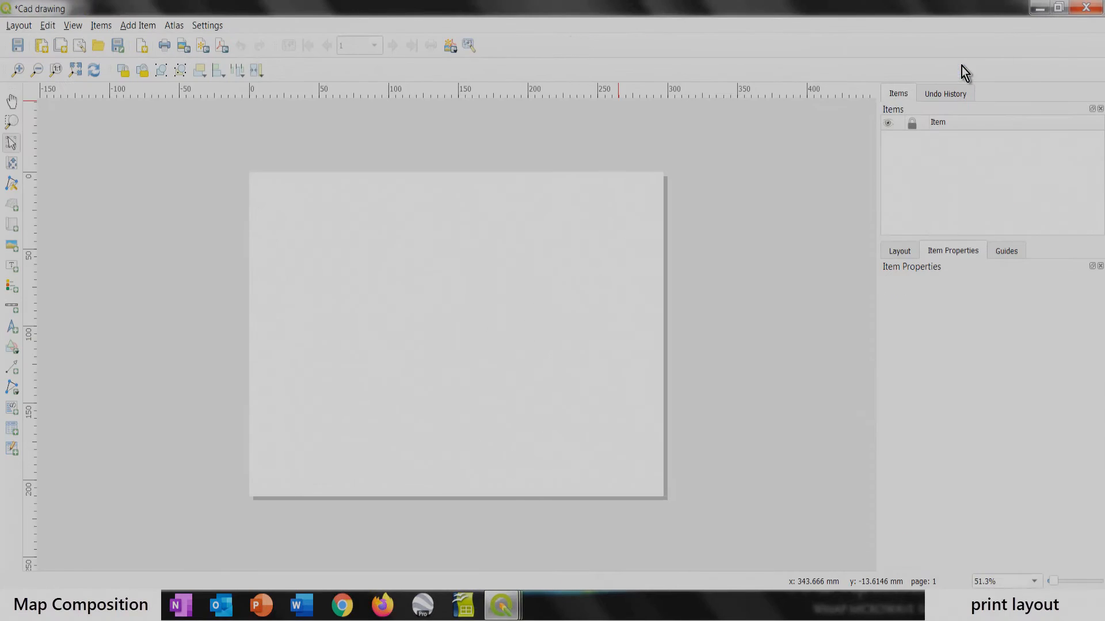
Step: Set the layout page to Letter size in Portrait orientation
{"action": "right_click", "coordinate": [443, 307]}
{"action": "left_click", "coordinate": [481, 380]}
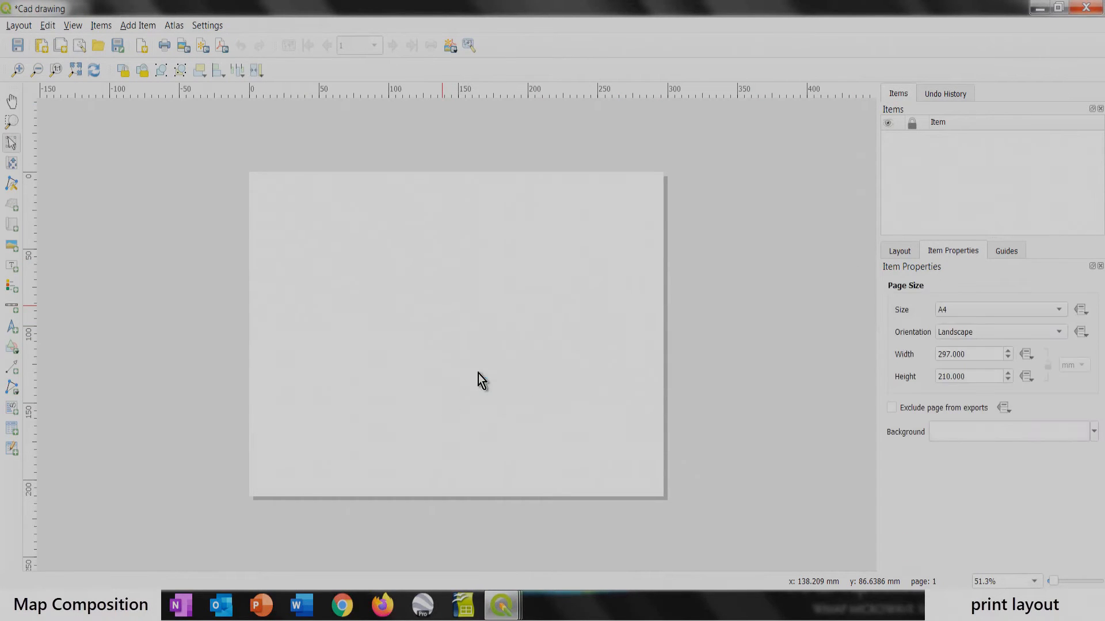
{"action": "left_click", "coordinate": [960, 310]}
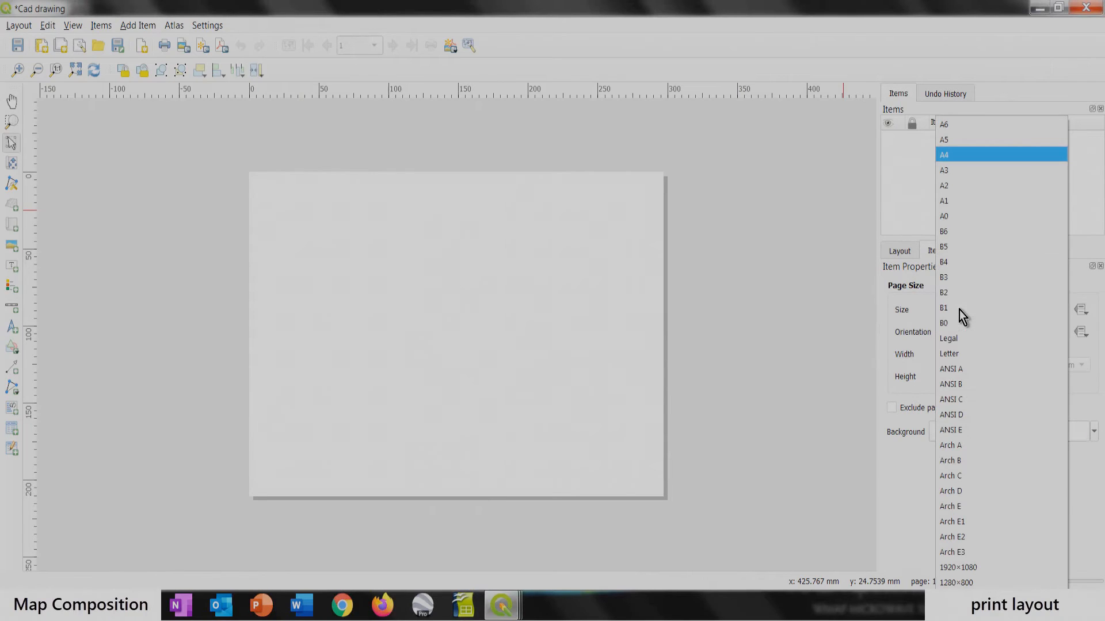
{"action": "left_click", "coordinate": [959, 354]}
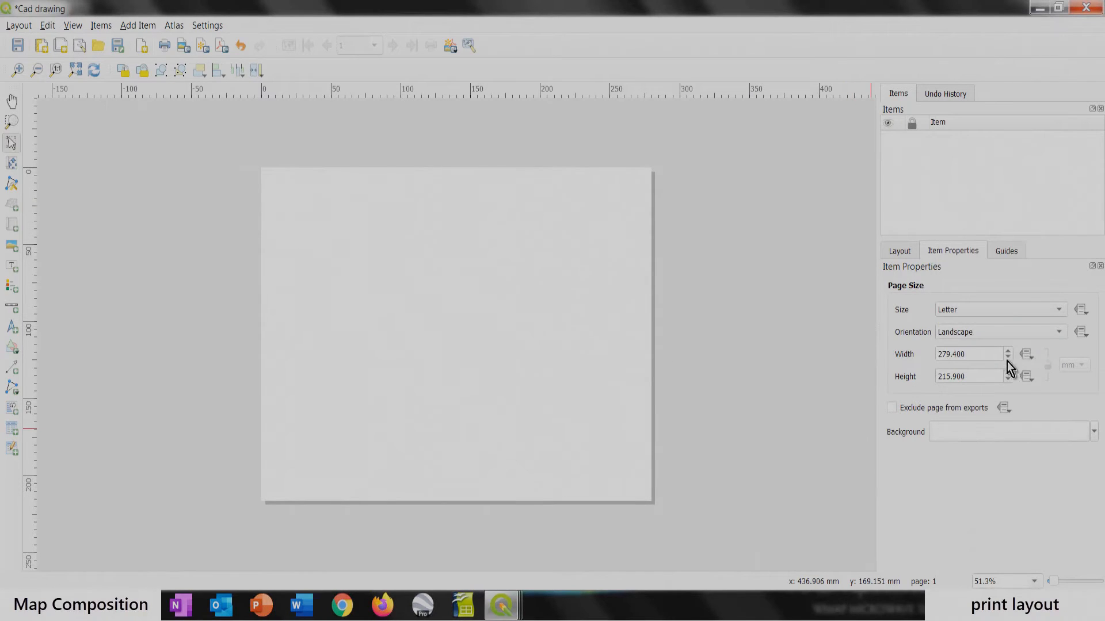
{"action": "left_click", "coordinate": [957, 333]}
{"action": "left_click", "coordinate": [951, 317]}
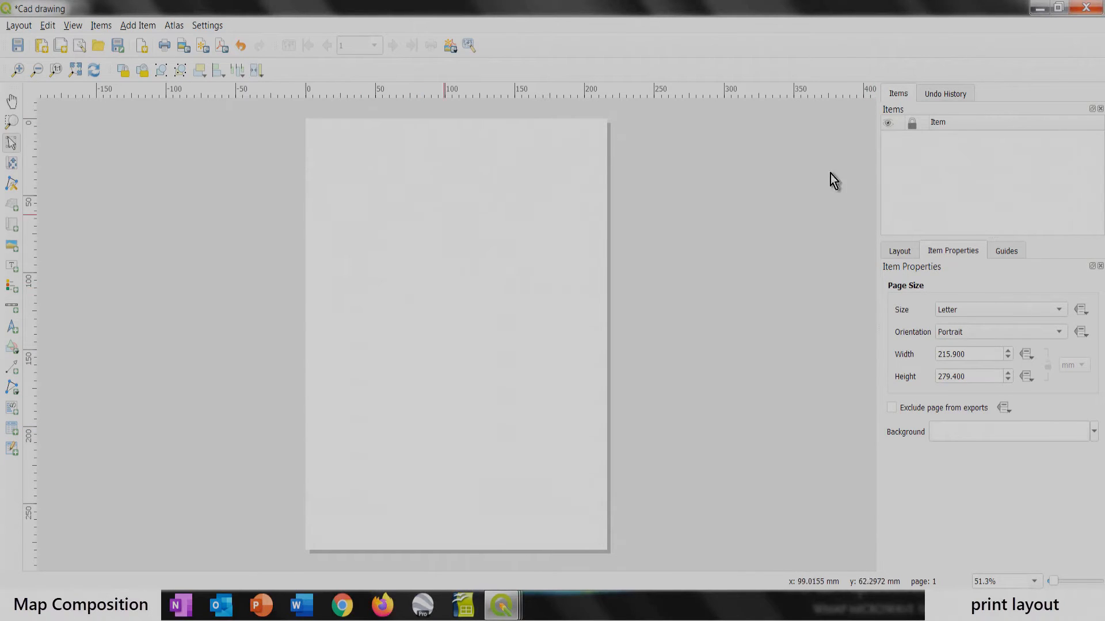
Step: Add margin guides to the page: horizontal at 10 and 269.4 mm, vertical at 10 and 205.9 mm
{"action": "left_click", "coordinate": [1004, 252]}
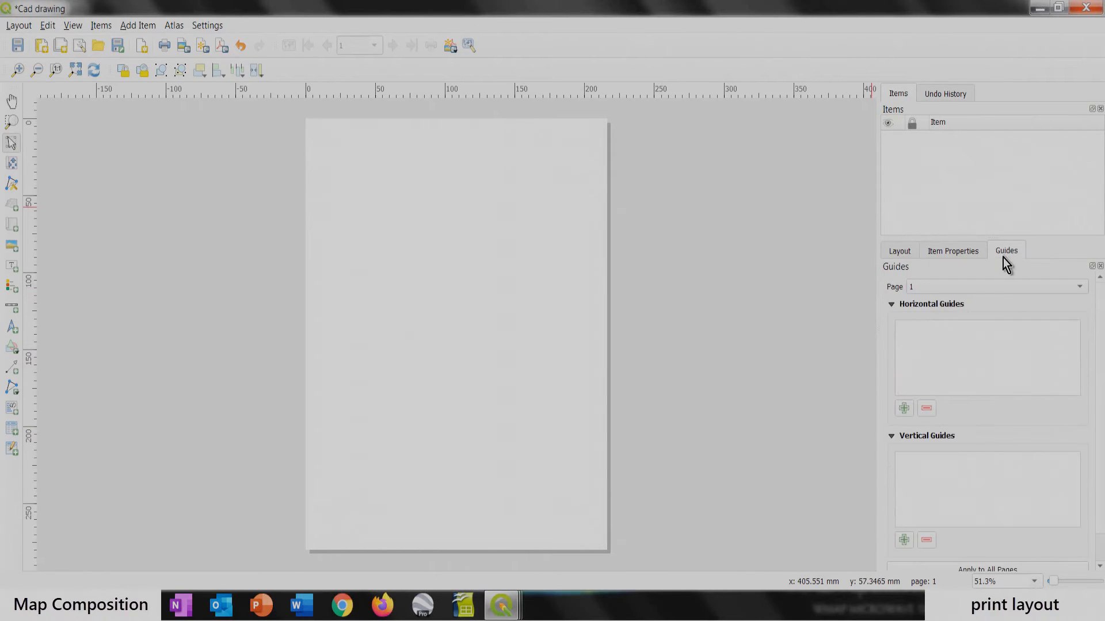
{"action": "left_click", "coordinate": [904, 409]}
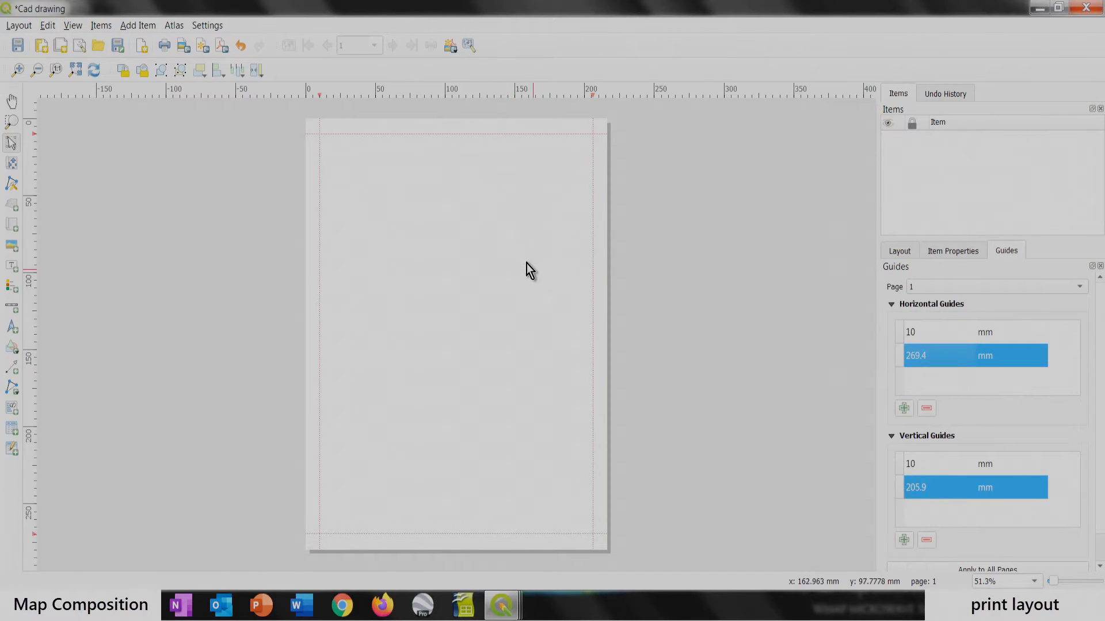
Step: Switch to the satellite layout, unlock the title block's items and lock Map 2
{"action": "left_click", "coordinate": [501, 606]}
{"action": "left_click", "coordinate": [503, 611]}
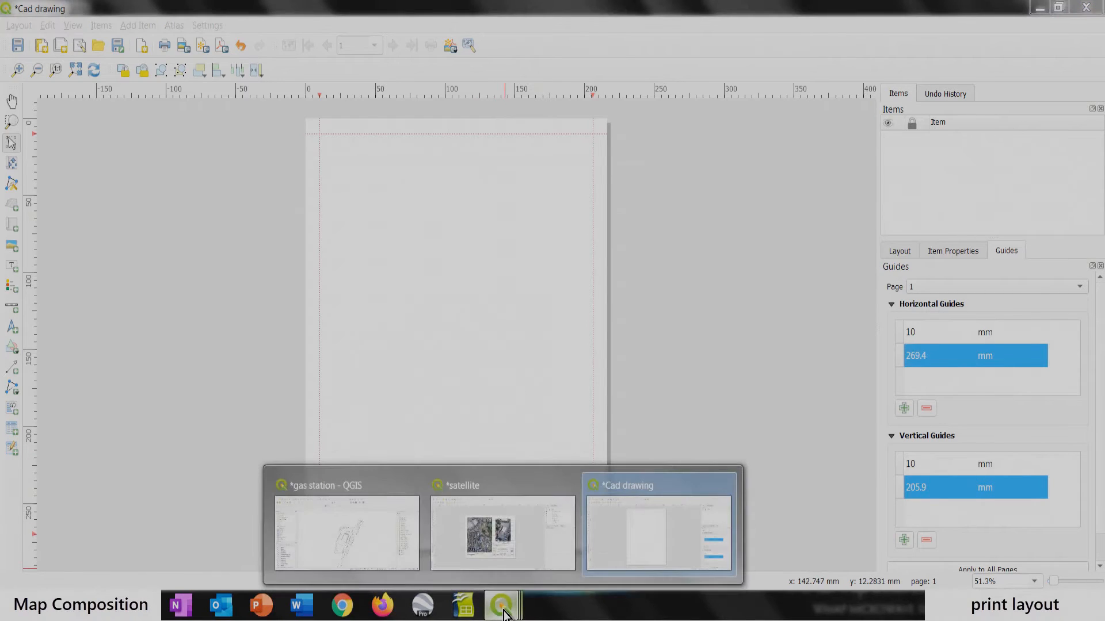
{"action": "left_click", "coordinate": [512, 493]}
{"action": "scroll", "coordinate": [930, 151], "scroll_direction": "down", "scroll_amount": 3}
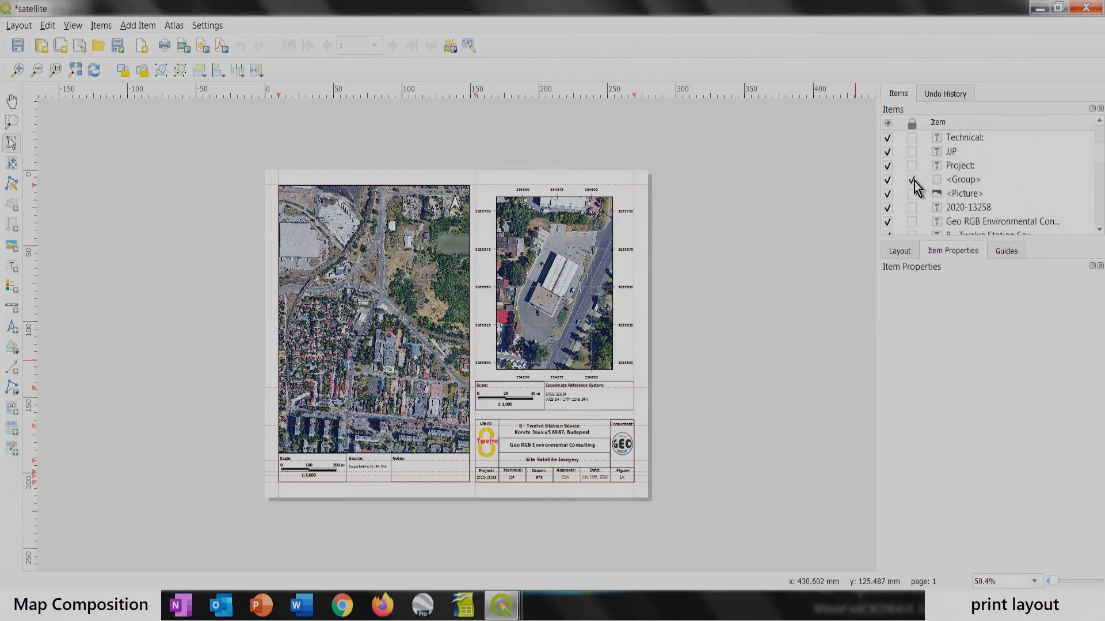
{"action": "scroll", "coordinate": [916, 181], "scroll_direction": "down", "scroll_amount": 5}
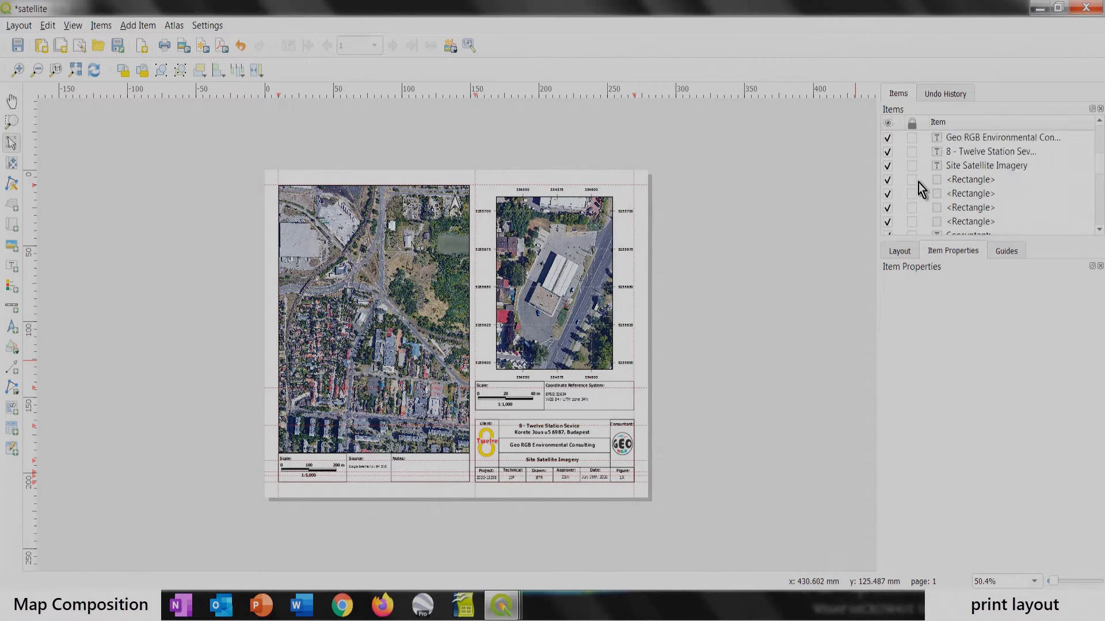
{"action": "scroll", "coordinate": [926, 193], "scroll_direction": "up", "scroll_amount": 2}
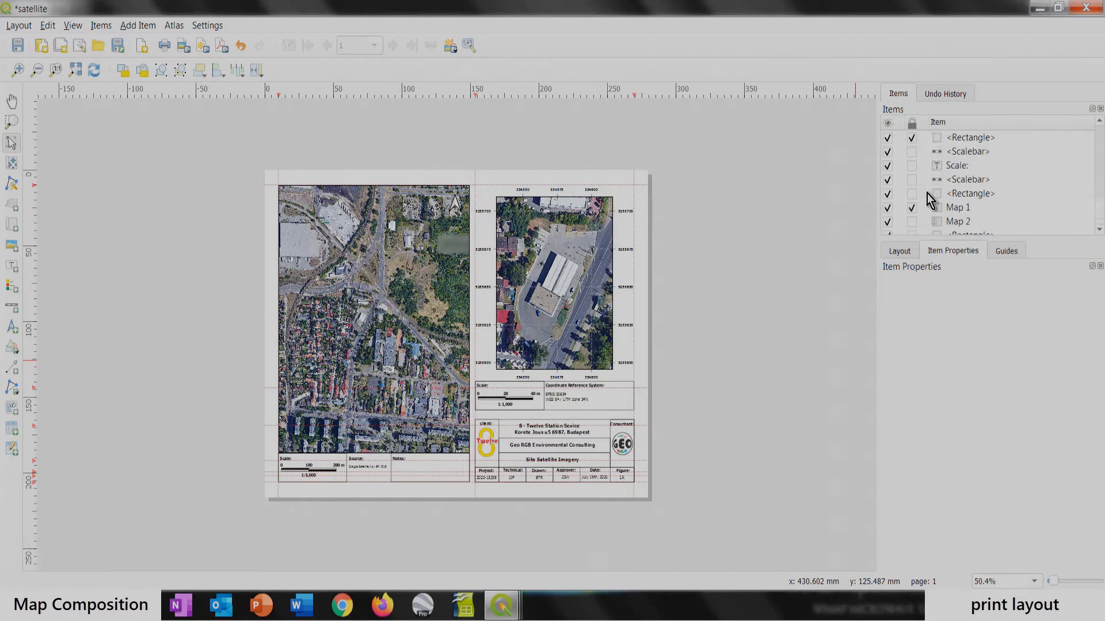
{"action": "scroll", "coordinate": [924, 198], "scroll_direction": "down", "scroll_amount": 1}
{"action": "scroll", "coordinate": [901, 202], "scroll_direction": "down", "scroll_amount": 1}
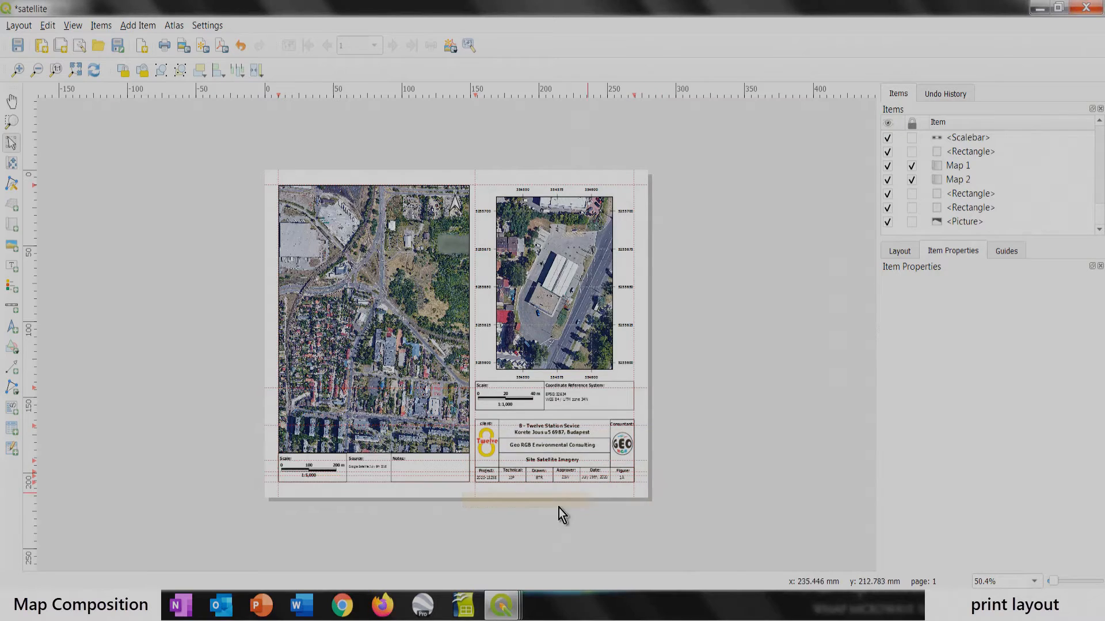
Step: Copy the complete client and consultant title block from the satellite layout and paste it into the Cad drawing layout
{"action": "scroll", "coordinate": [651, 475], "scroll_direction": "up", "scroll_amount": 2}
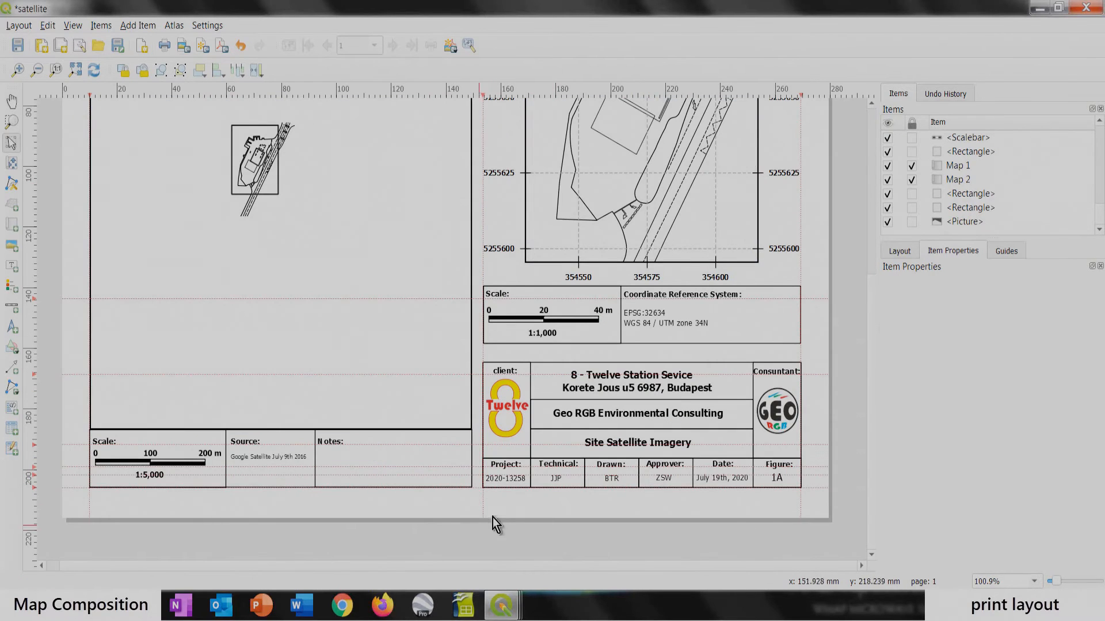
{"action": "left_click_drag", "start_coordinate": [479, 506], "coordinate": [821, 366]}
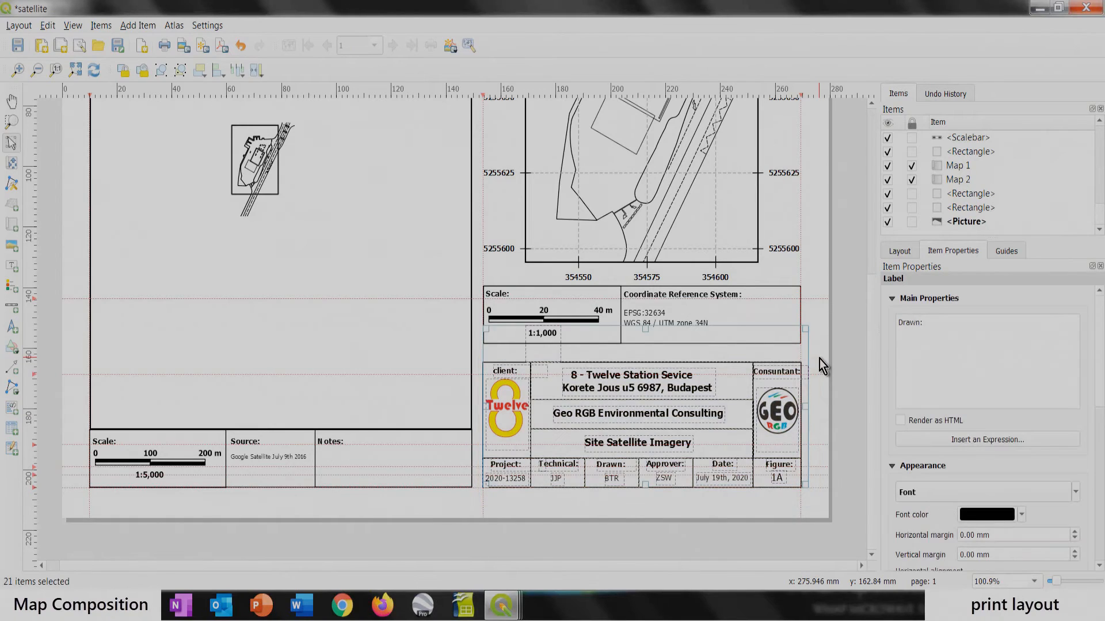
{"action": "right_click", "coordinate": [636, 417]}
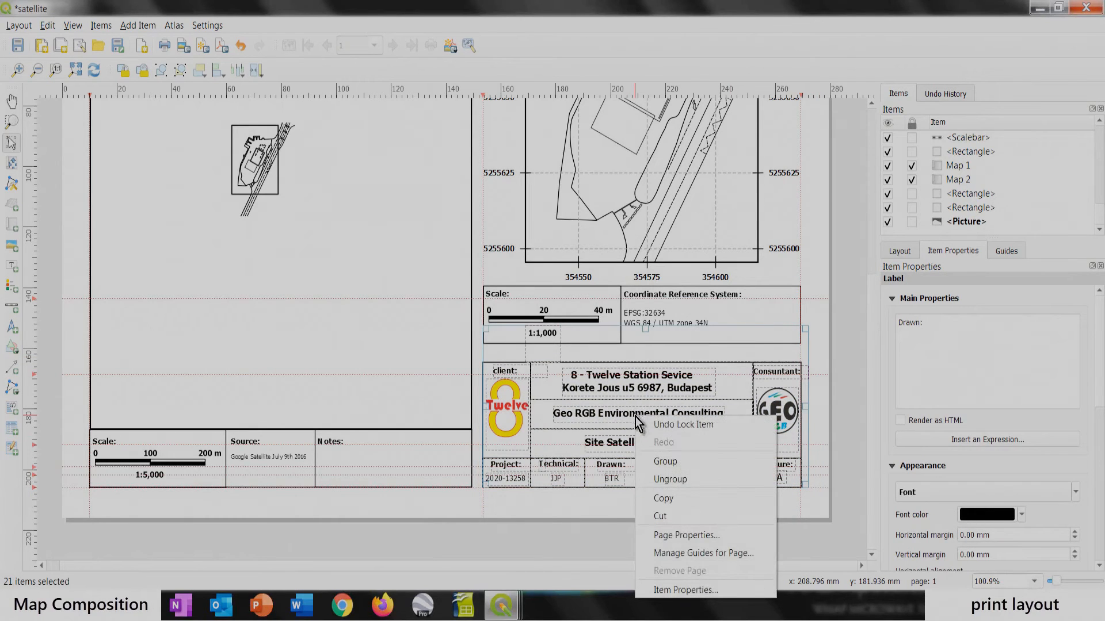
{"action": "left_click", "coordinate": [674, 500]}
{"action": "mouse_move", "coordinate": [506, 611]}
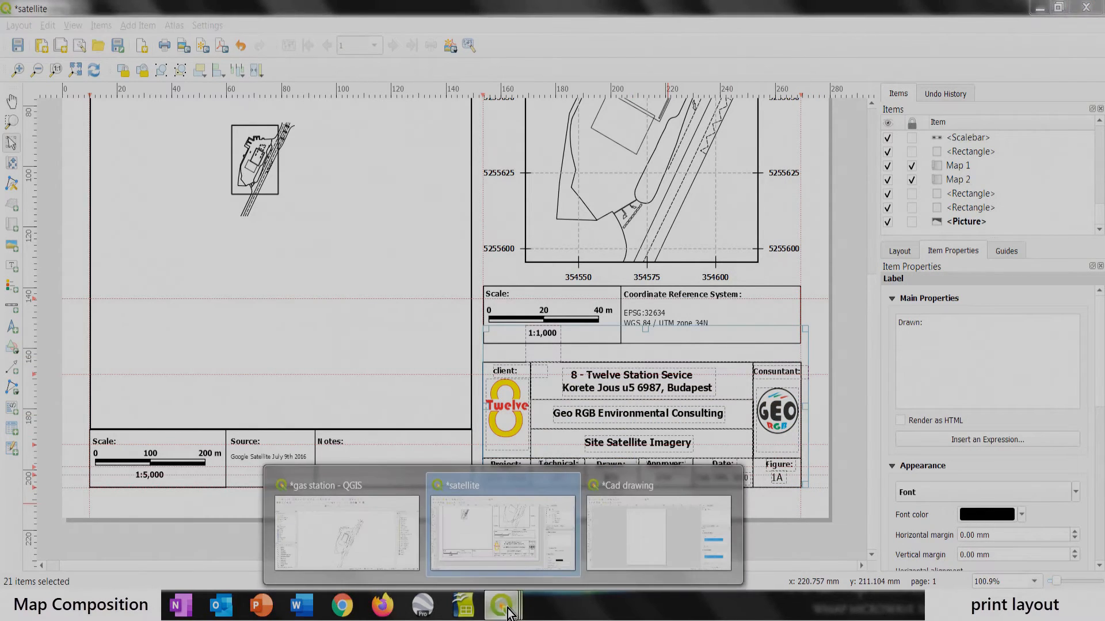
{"action": "left_click", "coordinate": [639, 542]}
{"action": "key", "text": "ctrl+v"}
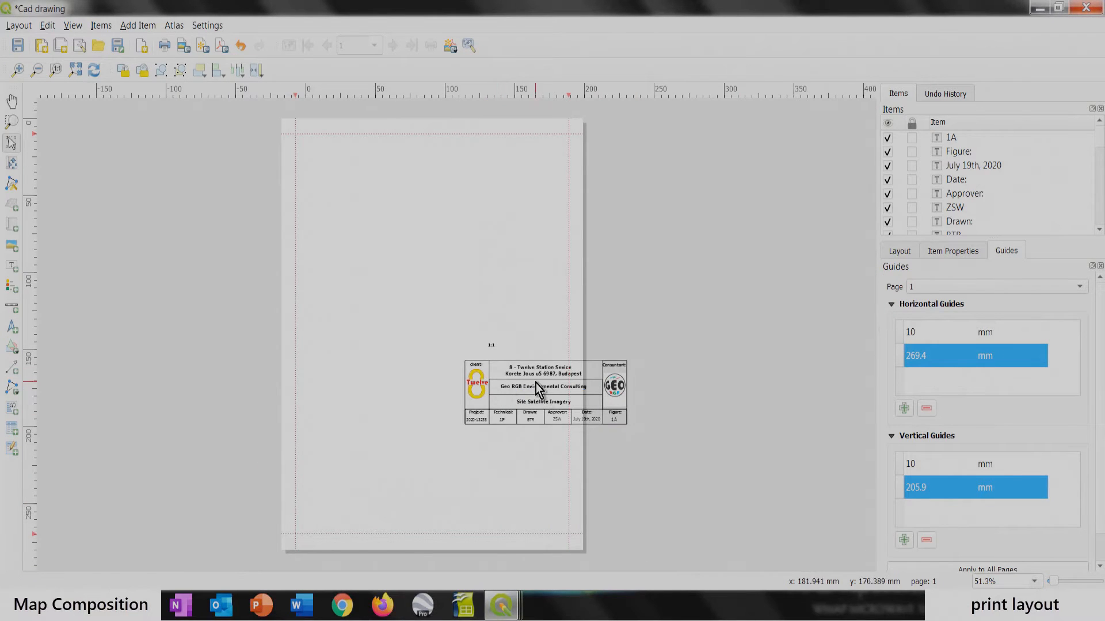
Step: Move all the title block items together into the page's lower-right corner, aligned with the margin guides
{"action": "left_click_drag", "start_coordinate": [525, 371], "coordinate": [465, 479]}
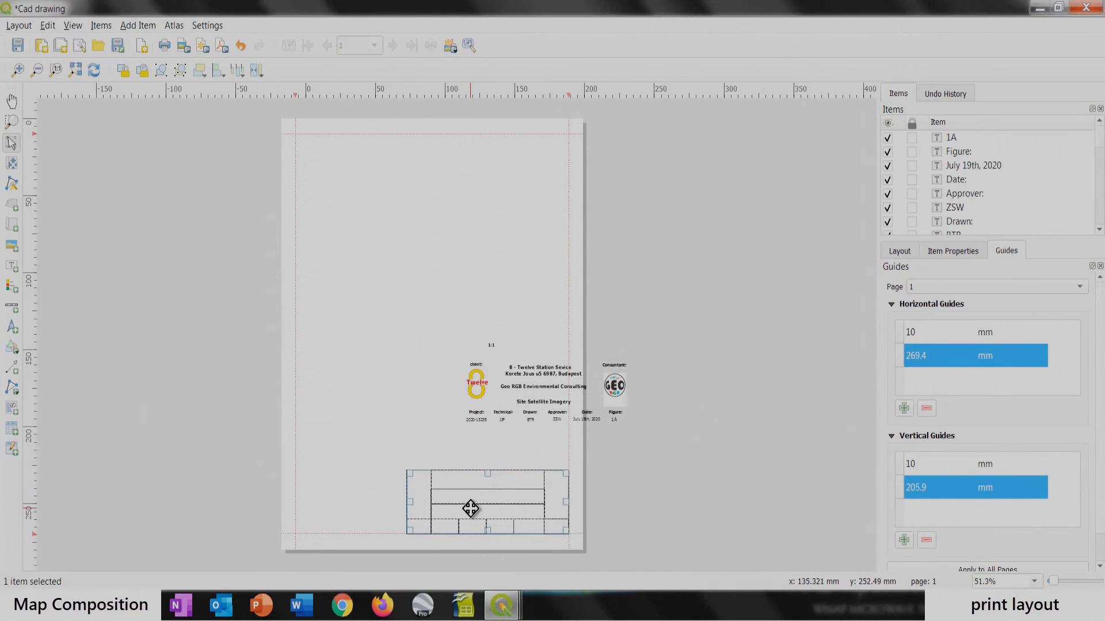
{"action": "key", "text": "ctrl+z"}
{"action": "left_click_drag", "start_coordinate": [432, 343], "coordinate": [632, 428]}
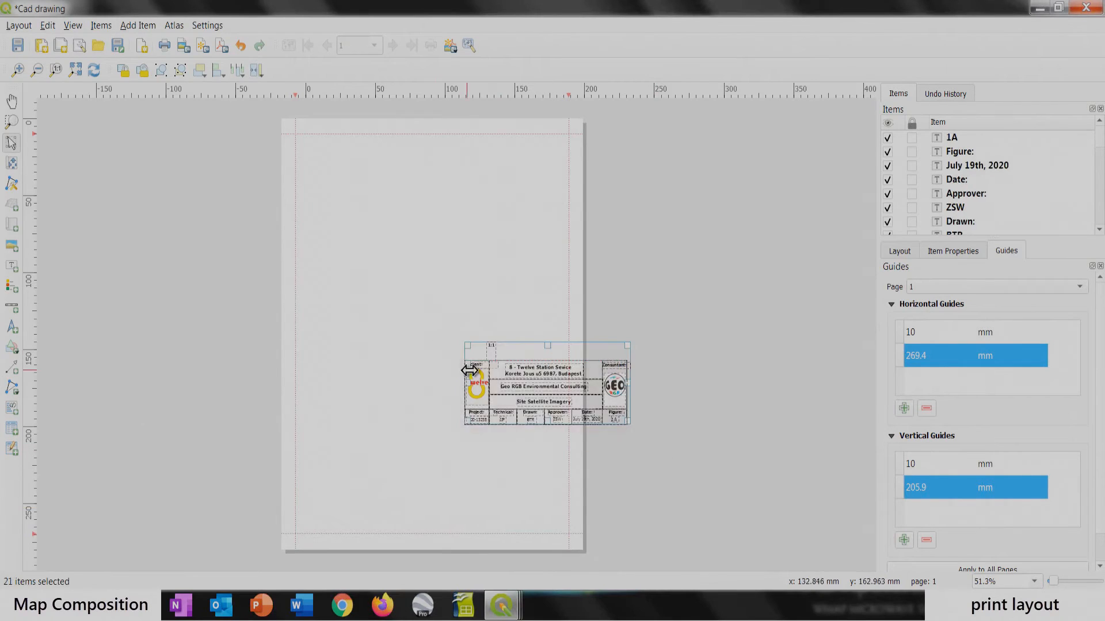
{"action": "left_click_drag", "start_coordinate": [544, 404], "coordinate": [484, 516]}
{"action": "scroll", "coordinate": [493, 540], "scroll_direction": "up", "scroll_amount": 2}
{"action": "left_click_drag", "start_coordinate": [764, 482], "coordinate": [775, 473]}
Step: Delete the stray 1:1 scale label above the title block
{"action": "left_click", "coordinate": [240, 189]}
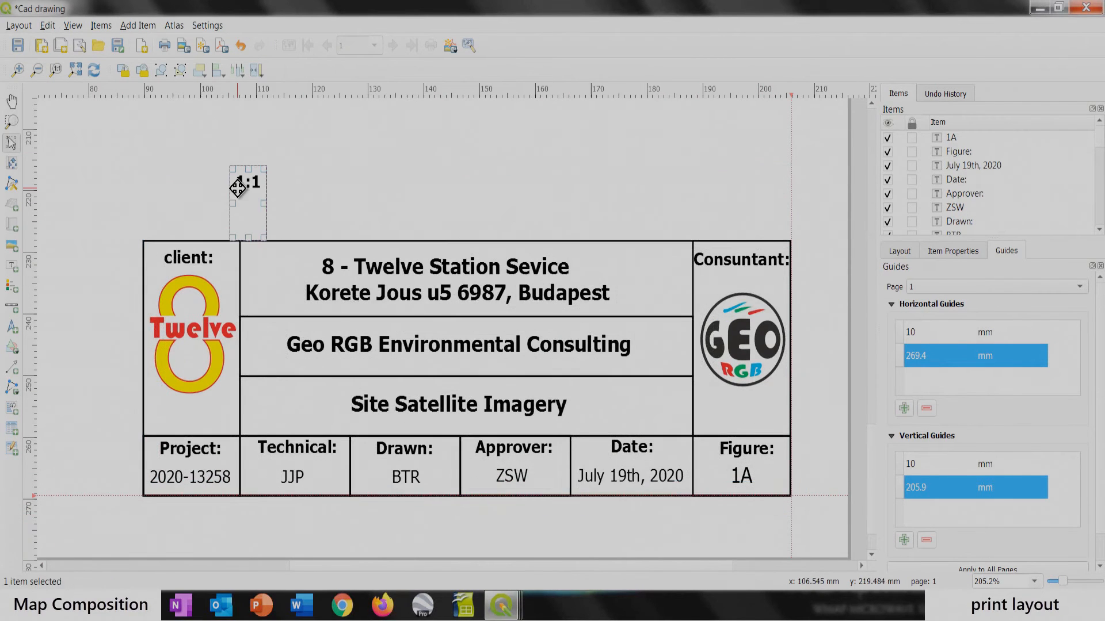
{"action": "key", "text": "Delete"}
{"action": "scroll", "coordinate": [421, 277], "scroll_direction": "down", "scroll_amount": 1}
{"action": "scroll", "coordinate": [421, 278], "scroll_direction": "down", "scroll_amount": 1}
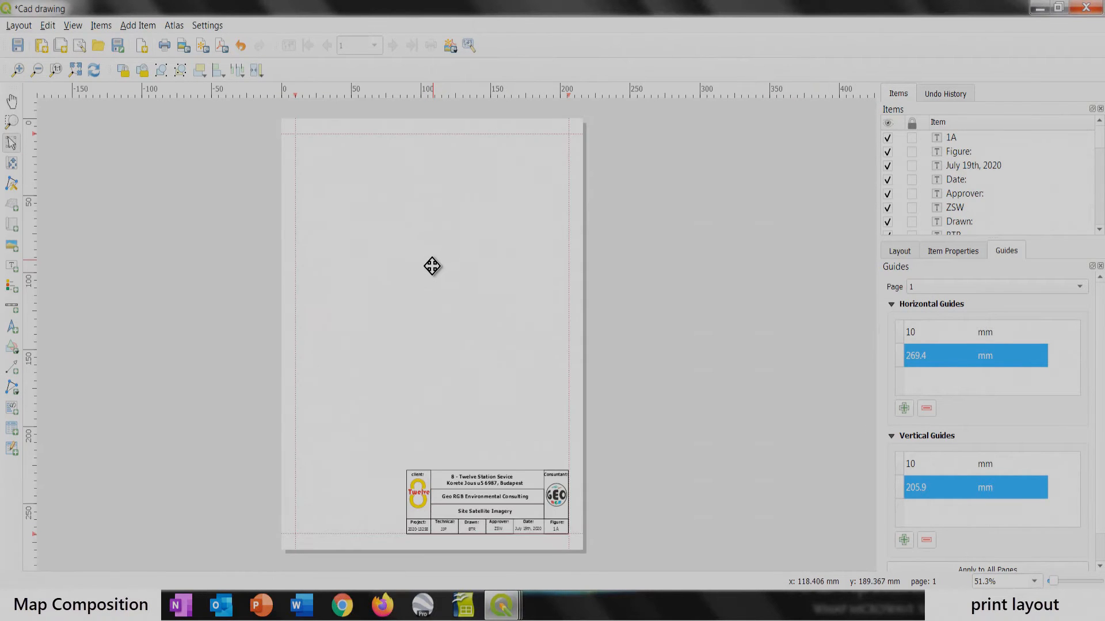
Step: Add a map of the gas station that fills the page area above the title block, inside the guides
{"action": "left_click", "coordinate": [12, 225]}
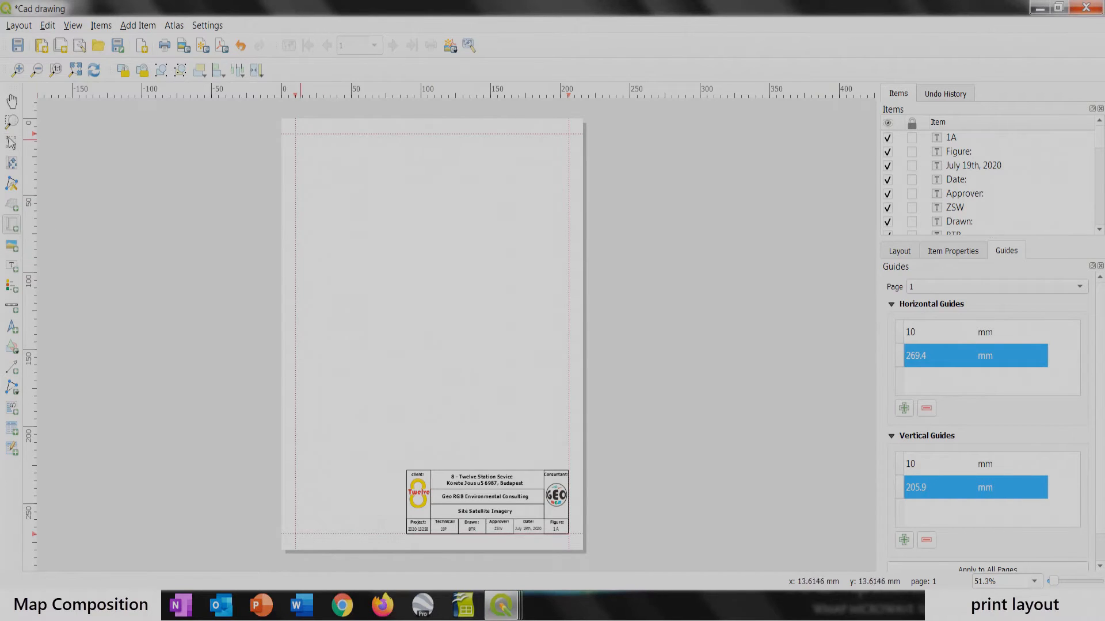
{"action": "left_click_drag", "start_coordinate": [302, 132], "coordinate": [570, 459]}
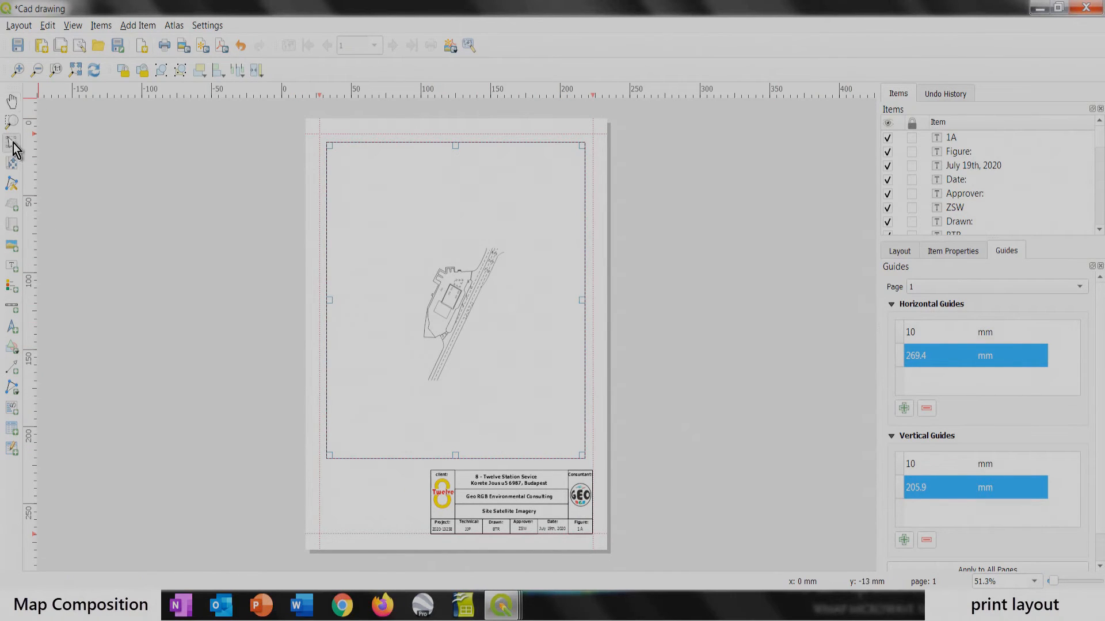
{"action": "left_click", "coordinate": [244, 282]}
{"action": "left_click", "coordinate": [473, 283]}
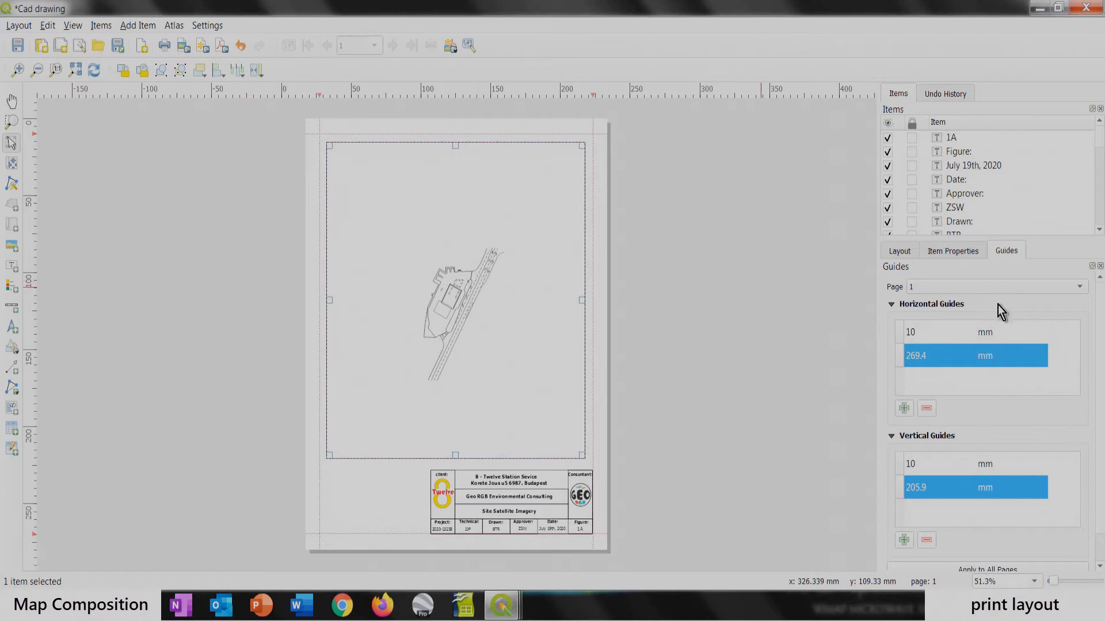
Step: Set the map's scale to 500 and shift its content up slightly so the station sits within the frame
{"action": "left_click", "coordinate": [939, 258]}
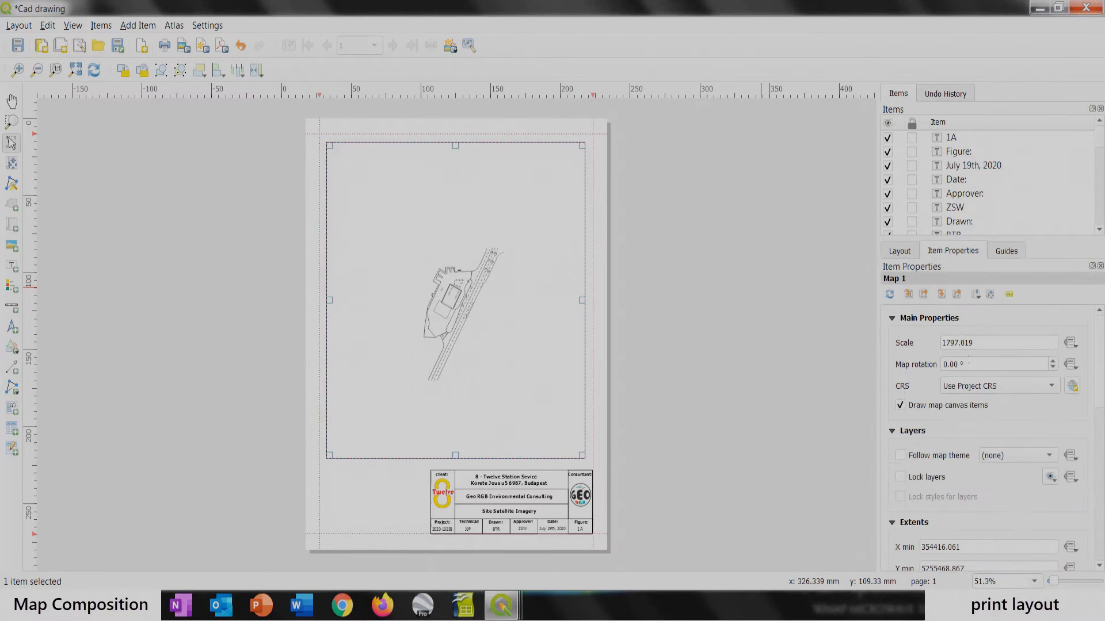
{"action": "double_click", "coordinate": [944, 342]}
{"action": "type", "text": "500"}
{"action": "key", "text": "Return"}
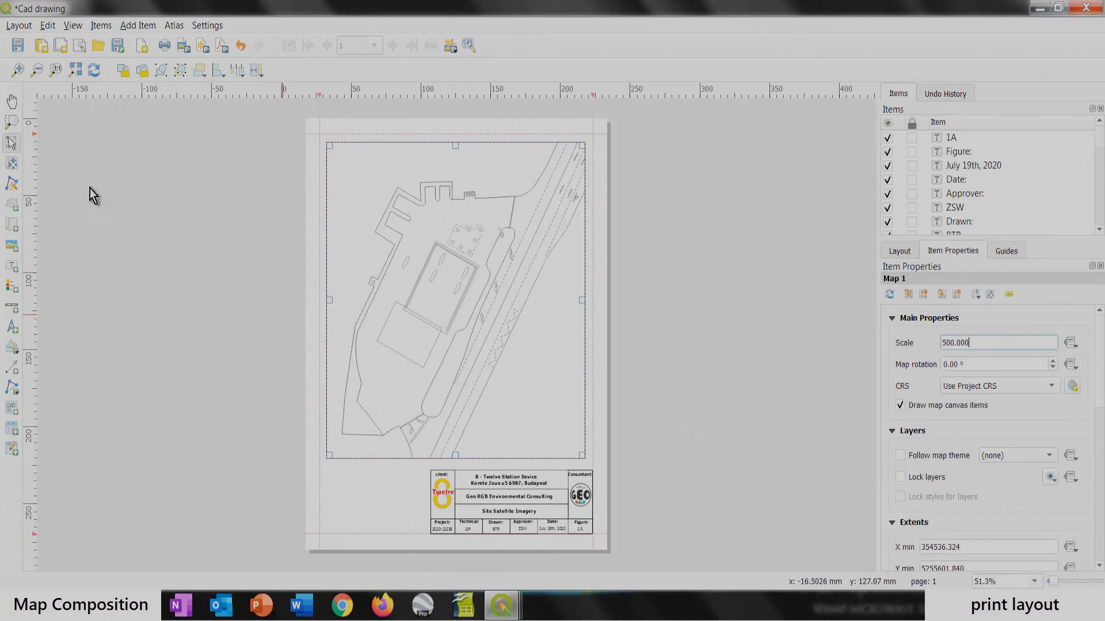
{"action": "left_click", "coordinate": [10, 167]}
{"action": "left_click_drag", "start_coordinate": [430, 343], "coordinate": [439, 323]}
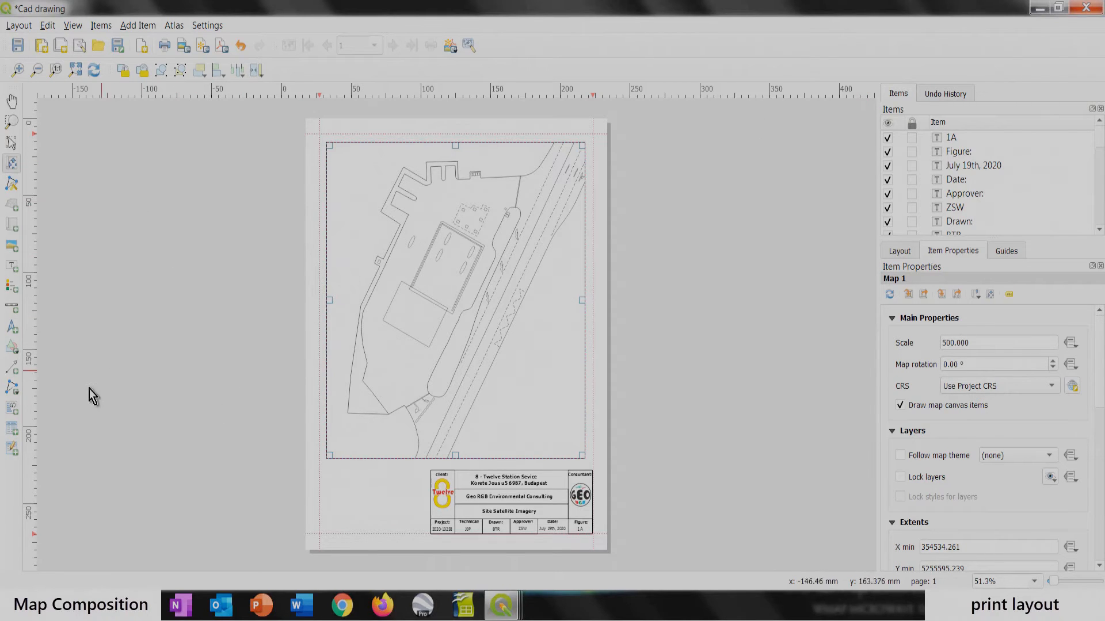
Step: Add a north arrow in the map's upper-right corner, over the road, and adjust its frame
{"action": "left_click", "coordinate": [12, 326]}
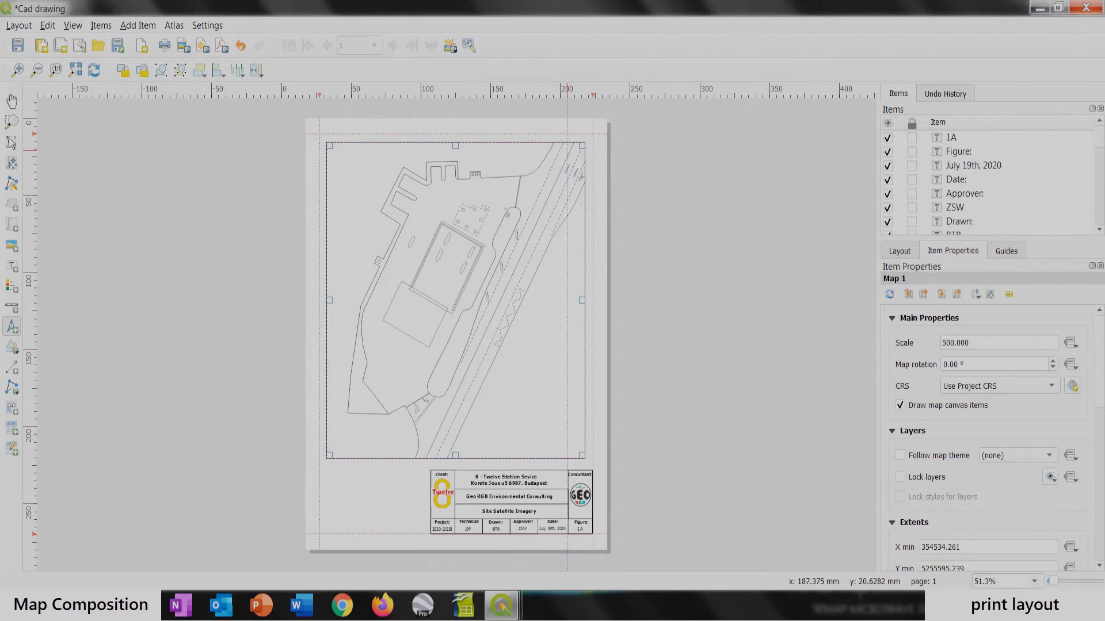
{"action": "left_click_drag", "start_coordinate": [567, 150], "coordinate": [584, 176]}
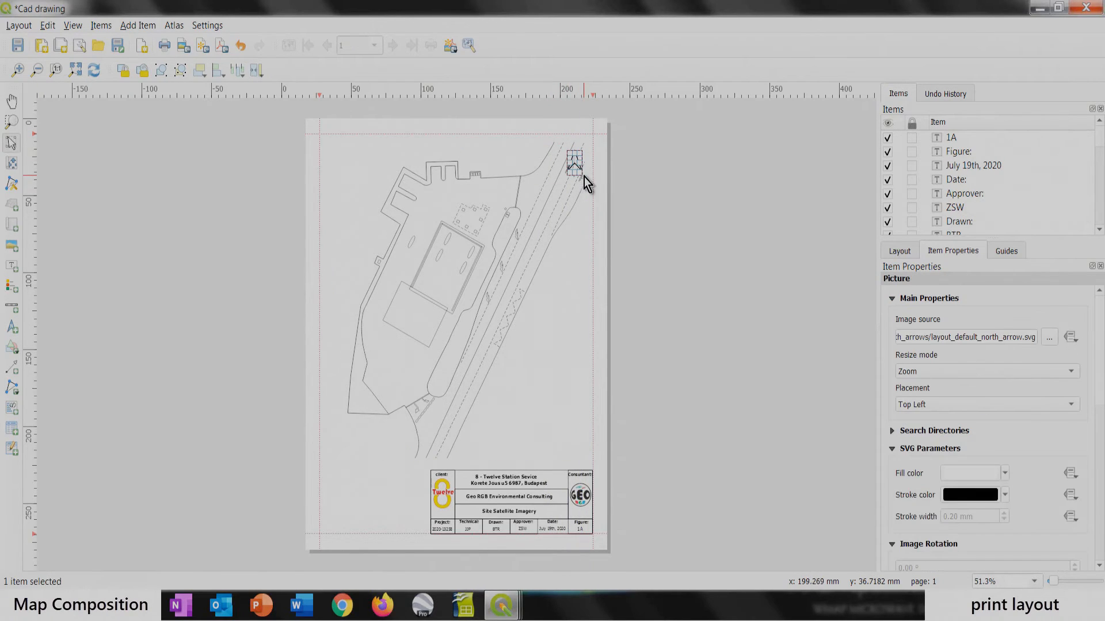
{"action": "scroll", "coordinate": [585, 153], "scroll_direction": "up", "scroll_amount": 1}
{"action": "left_click_drag", "start_coordinate": [675, 198], "coordinate": [662, 209]}
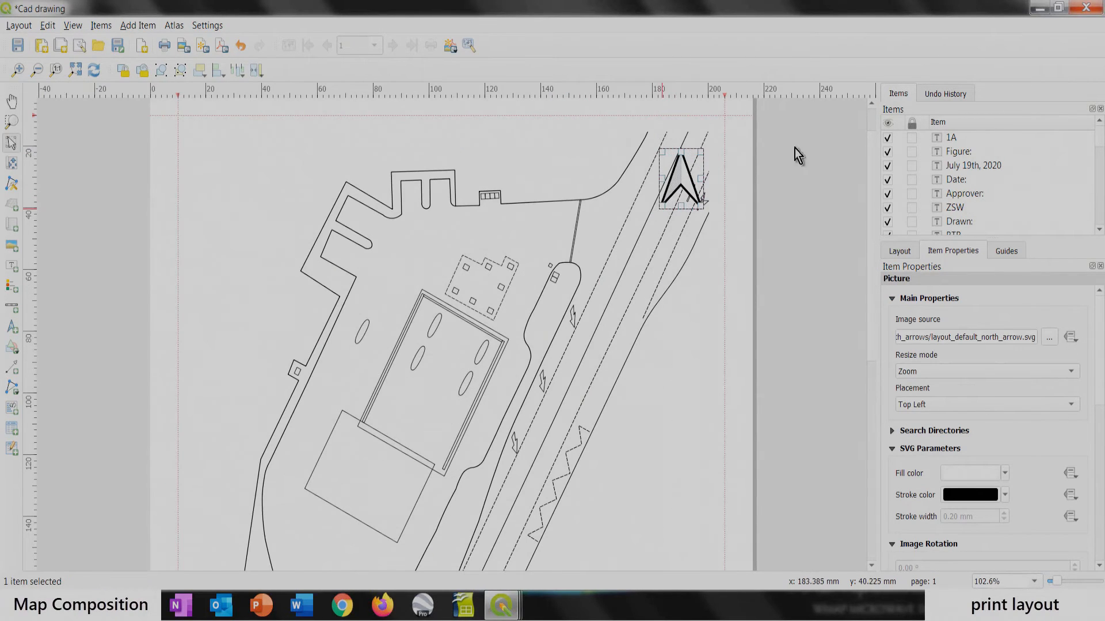
Step: Replace the north arrow's picture with a different arrow symbol from the search directories
{"action": "left_click", "coordinate": [892, 432]}
{"action": "scroll", "coordinate": [1080, 424], "scroll_direction": "down", "scroll_amount": 2}
{"action": "left_click", "coordinate": [903, 428]}
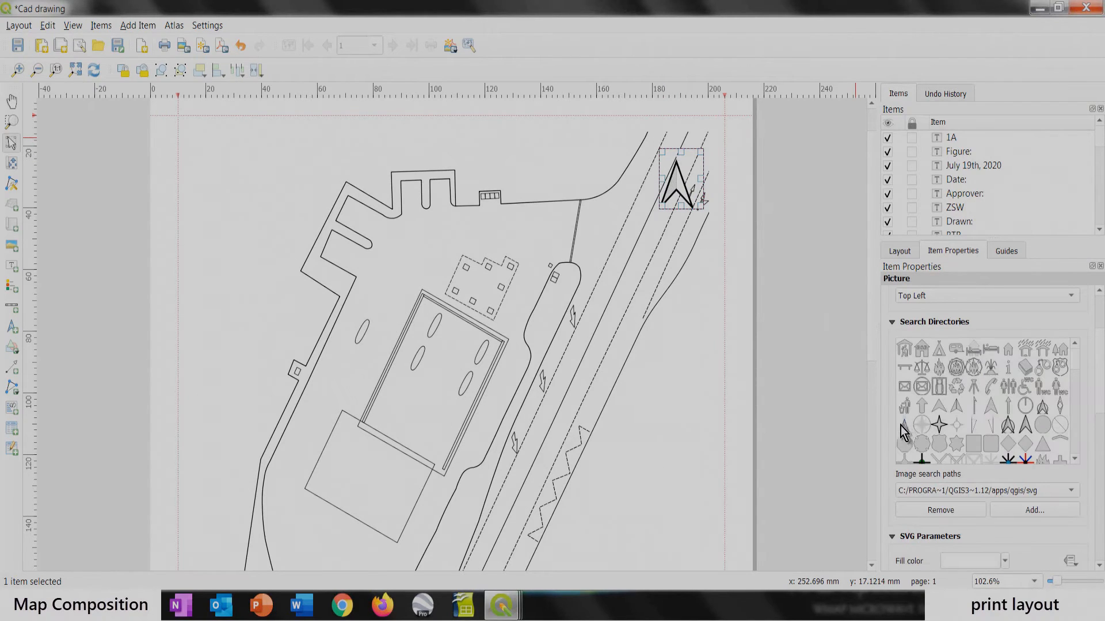
Step: Extend the north arrow's frame upward and choose the NorthArrow_04.svg symbol as its picture
{"action": "left_click_drag", "start_coordinate": [681, 152], "coordinate": [683, 134]}
{"action": "left_click", "coordinate": [921, 426]}
{"action": "left_click", "coordinate": [905, 426]}
{"action": "left_click_drag", "start_coordinate": [1100, 385], "coordinate": [1101, 351]}
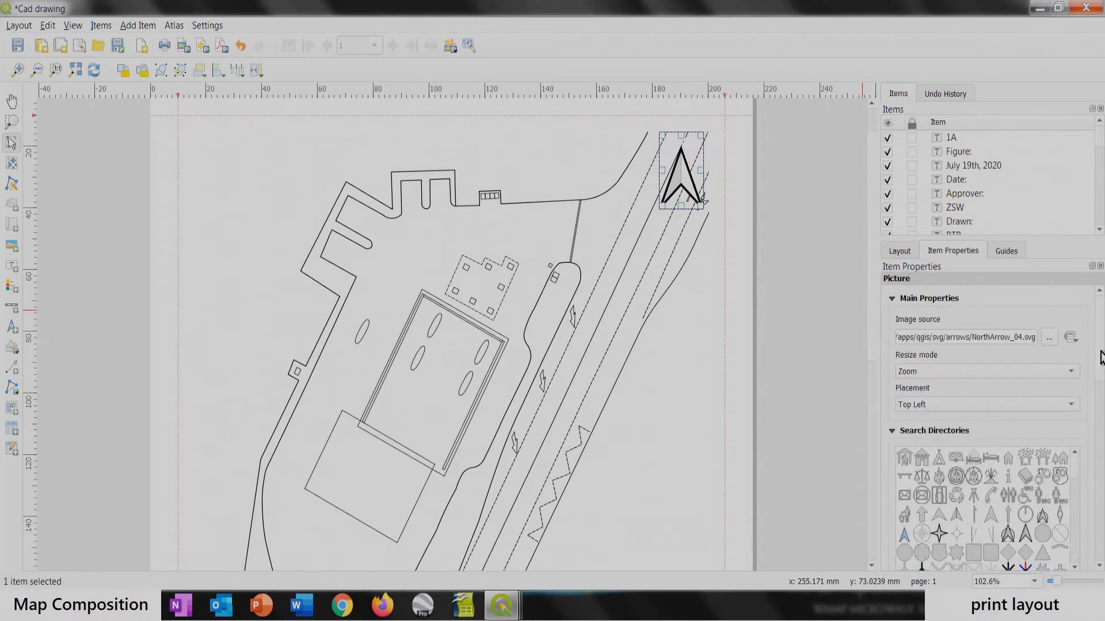
Step: Set the north arrow's SVG fill color to black
{"action": "scroll", "coordinate": [1004, 485], "scroll_direction": "down", "scroll_amount": 5}
{"action": "left_click", "coordinate": [1004, 486]}
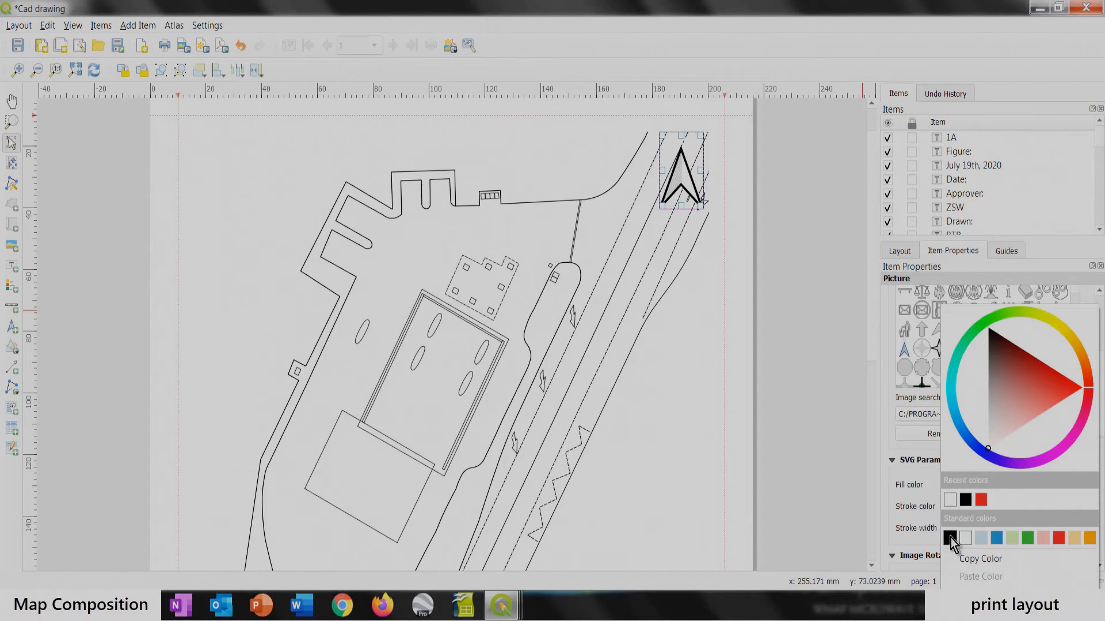
{"action": "left_click", "coordinate": [950, 541]}
{"action": "left_click", "coordinate": [781, 253]}
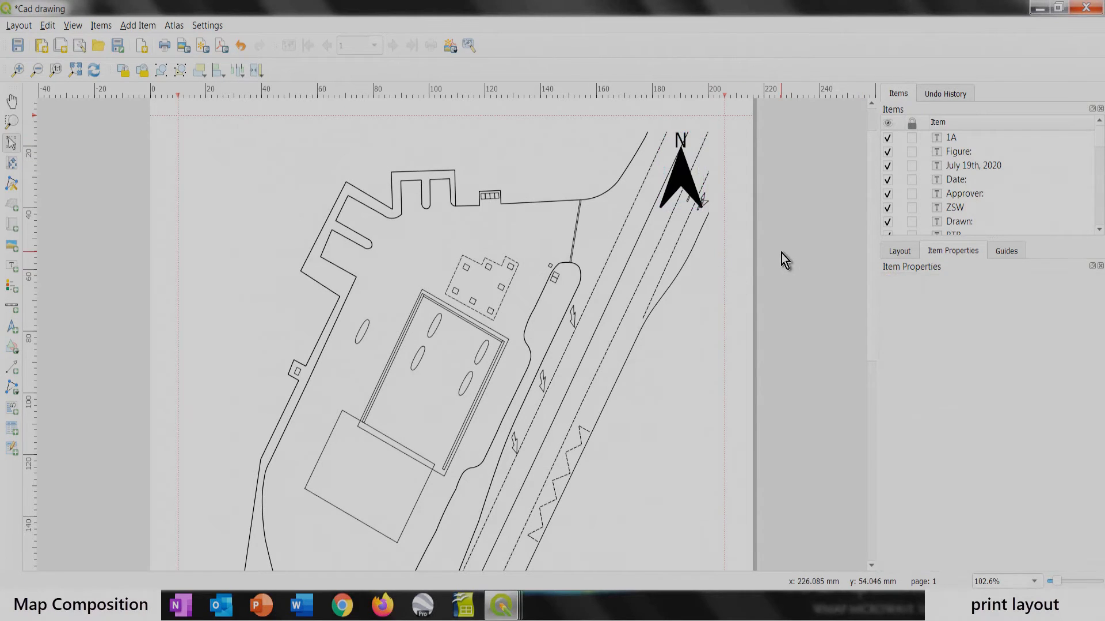
Step: Shrink the north arrow and move it onto the map frame's upper-right corner
{"action": "scroll", "coordinate": [499, 259], "scroll_direction": "down", "scroll_amount": 1}
{"action": "left_click", "coordinate": [498, 244]}
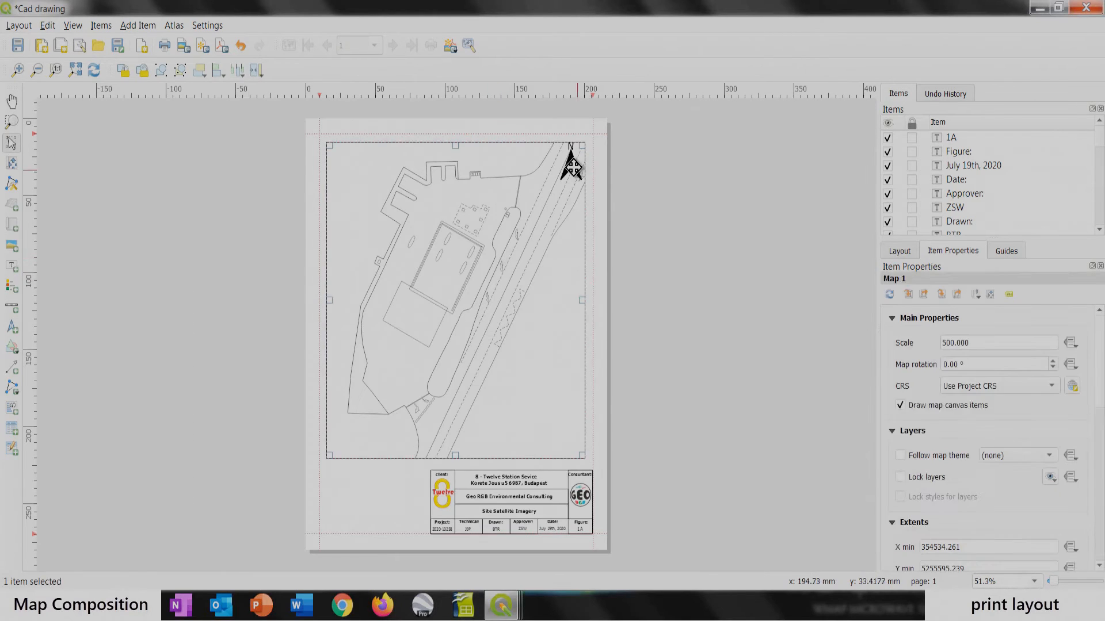
{"action": "left_click", "coordinate": [571, 166]}
{"action": "left_click_drag", "start_coordinate": [579, 179], "coordinate": [573, 175]}
{"action": "scroll", "coordinate": [578, 154], "scroll_direction": "up", "scroll_amount": 1}
{"action": "left_click_drag", "start_coordinate": [676, 172], "coordinate": [705, 155]}
{"action": "left_click", "coordinate": [435, 225]}
{"action": "scroll", "coordinate": [391, 212], "scroll_direction": "down", "scroll_amount": 1}
Step: Add a grid to the gas station map with X and Y intervals of 20 map units
{"action": "left_click", "coordinate": [453, 309]}
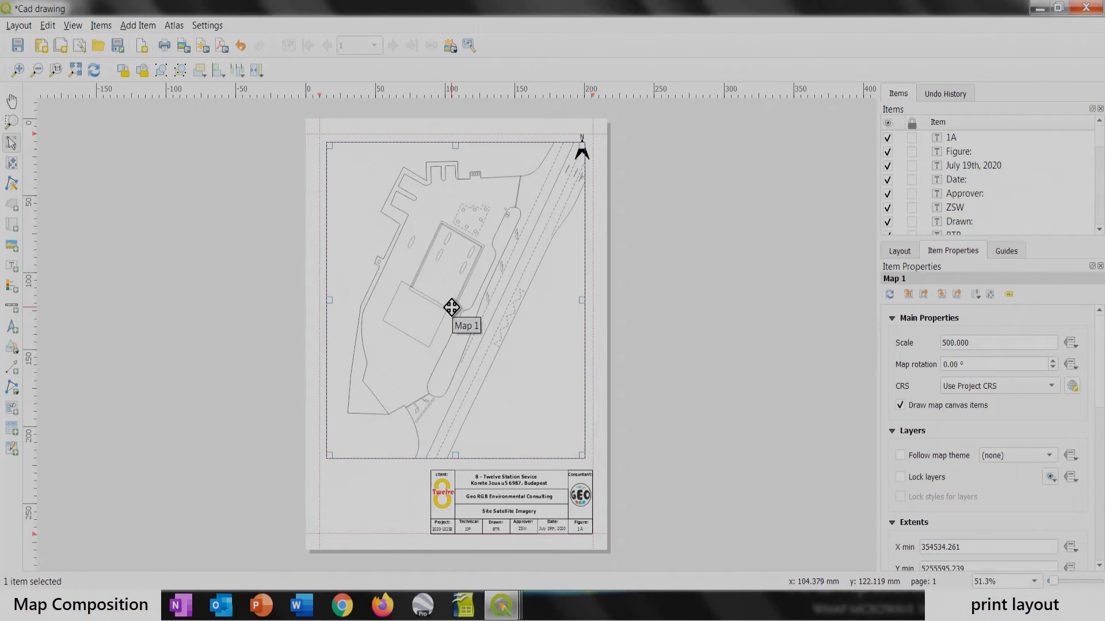
{"action": "left_click_drag", "start_coordinate": [1100, 352], "coordinate": [1101, 455]}
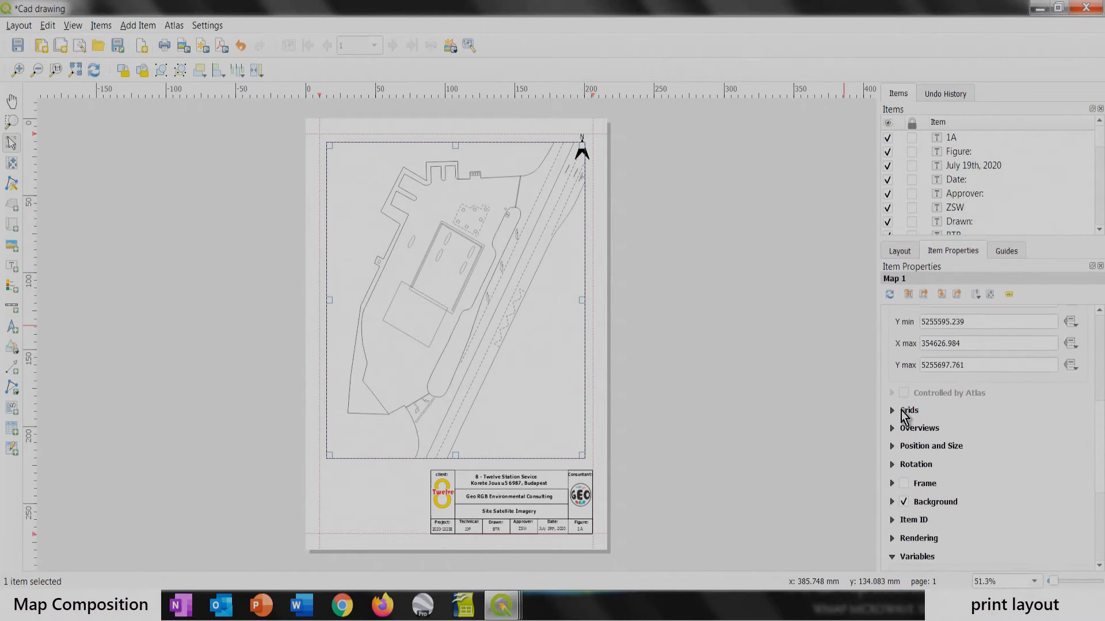
{"action": "left_click", "coordinate": [909, 345]}
{"action": "left_click", "coordinate": [917, 434]}
{"action": "left_click", "coordinate": [969, 518]}
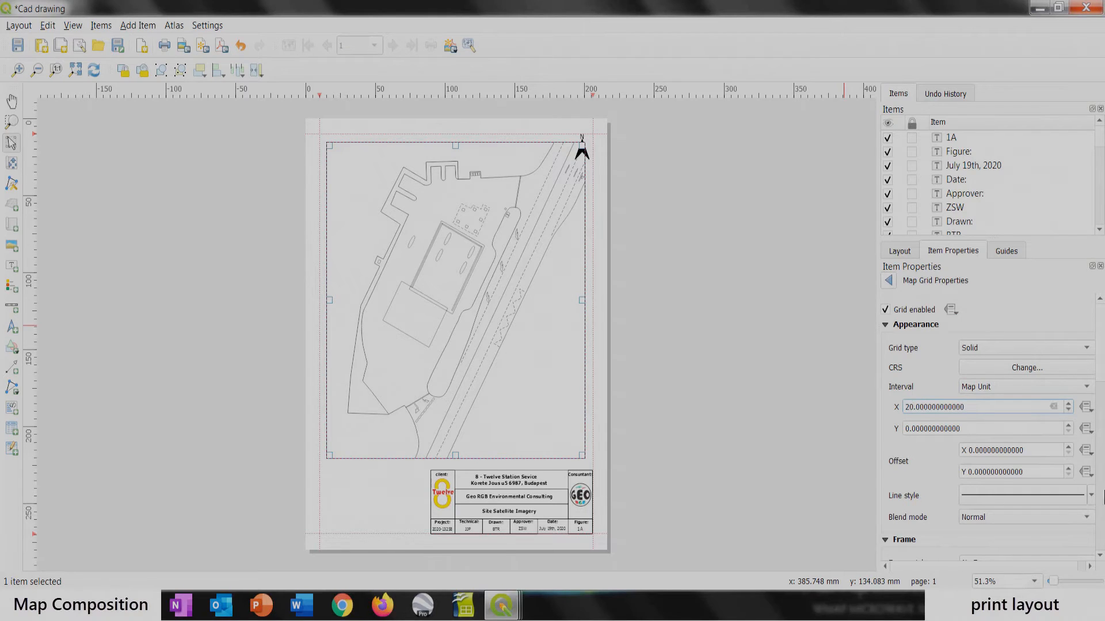
{"action": "double_click", "coordinate": [906, 429]}
{"action": "type", "text": "20"}
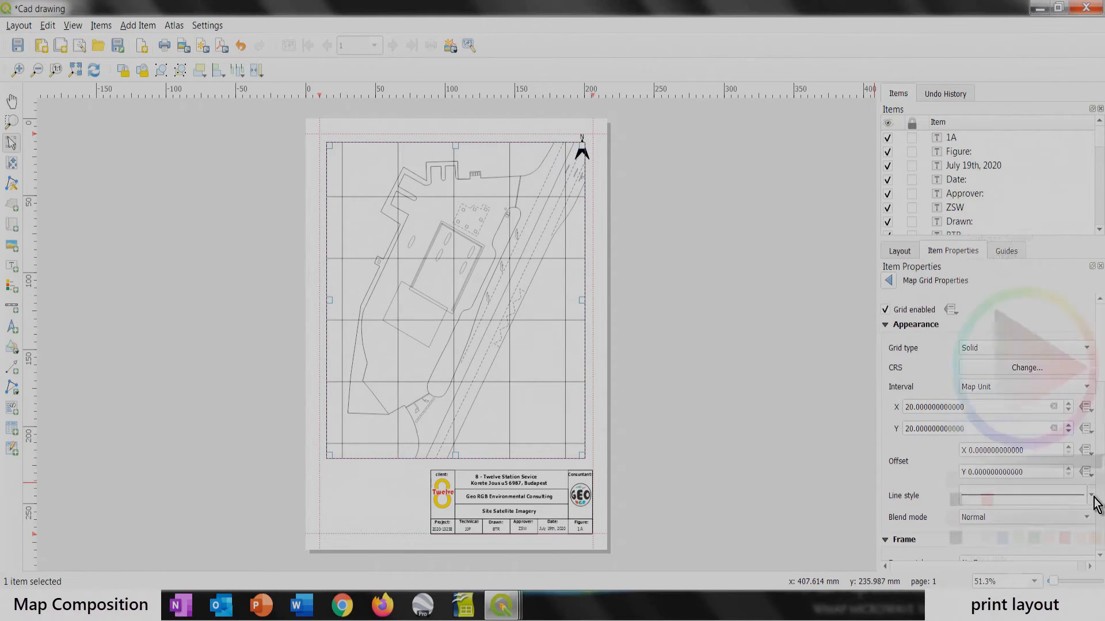
Step: Style the map's grid lines as light gray dashed lines
{"action": "left_click", "coordinate": [1090, 495]}
{"action": "left_click", "coordinate": [1004, 233]}
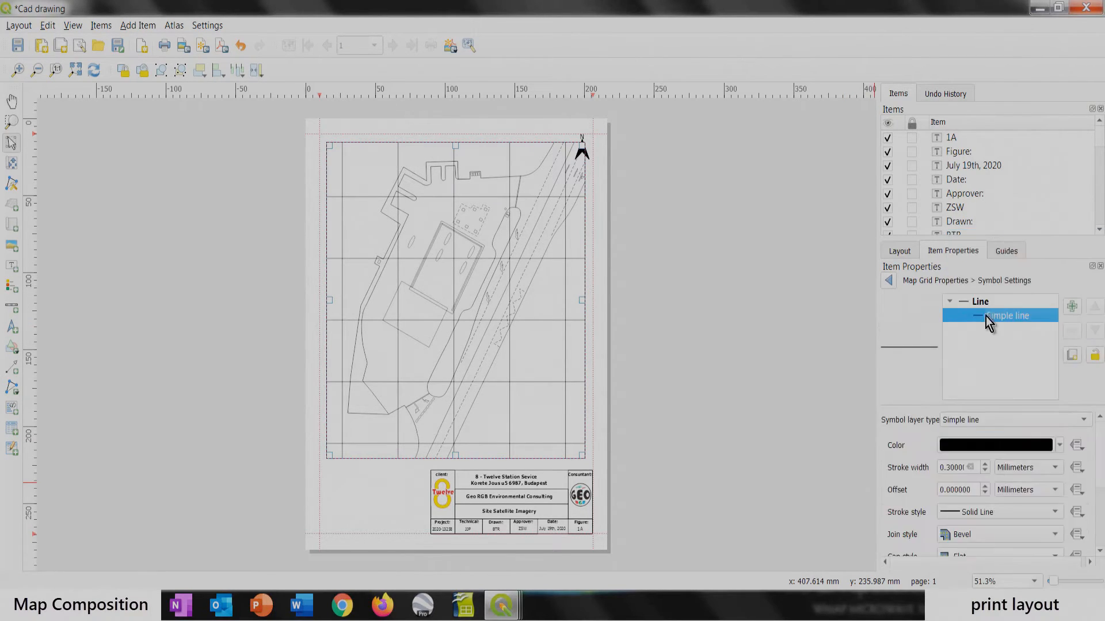
{"action": "left_click", "coordinate": [1054, 449]}
{"action": "left_click", "coordinate": [983, 392]}
{"action": "left_click", "coordinate": [903, 341]}
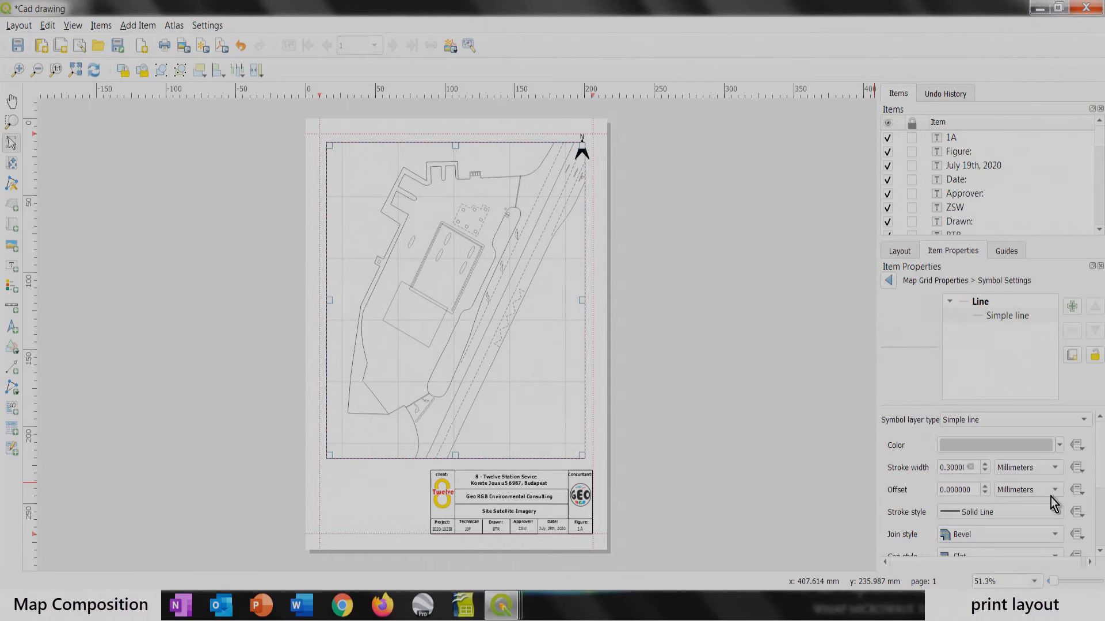
{"action": "left_click", "coordinate": [1058, 512]}
{"action": "left_click", "coordinate": [992, 544]}
{"action": "left_click", "coordinate": [888, 281]}
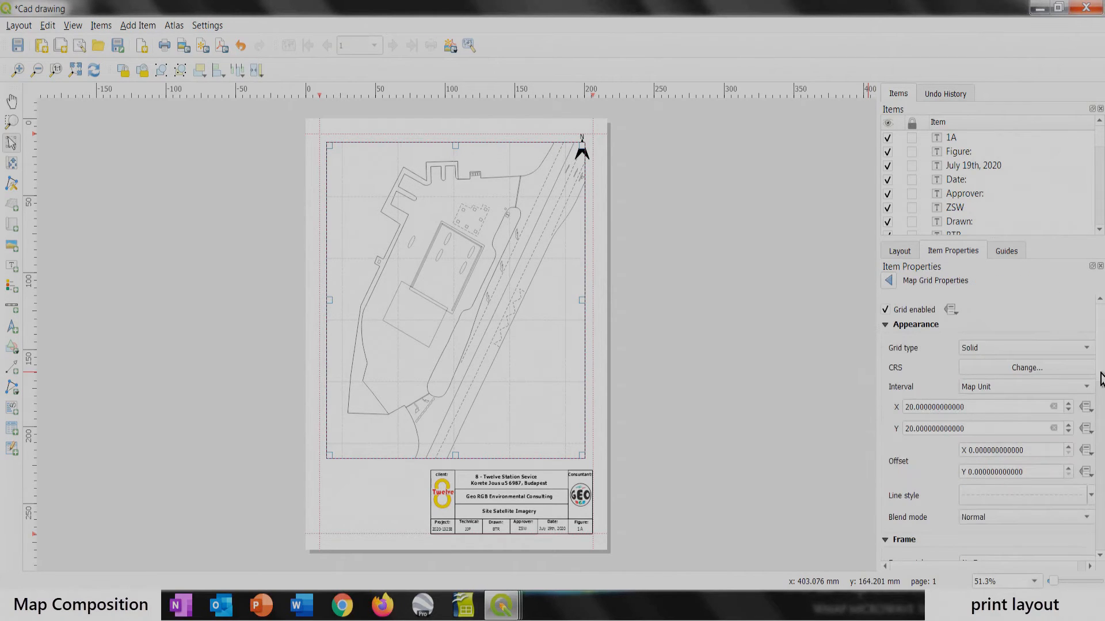
Step: Set the grid's frame style to Interior and Exterior Ticks
{"action": "left_click_drag", "start_coordinate": [1100, 379], "coordinate": [1100, 432]}
{"action": "left_click", "coordinate": [1009, 397]}
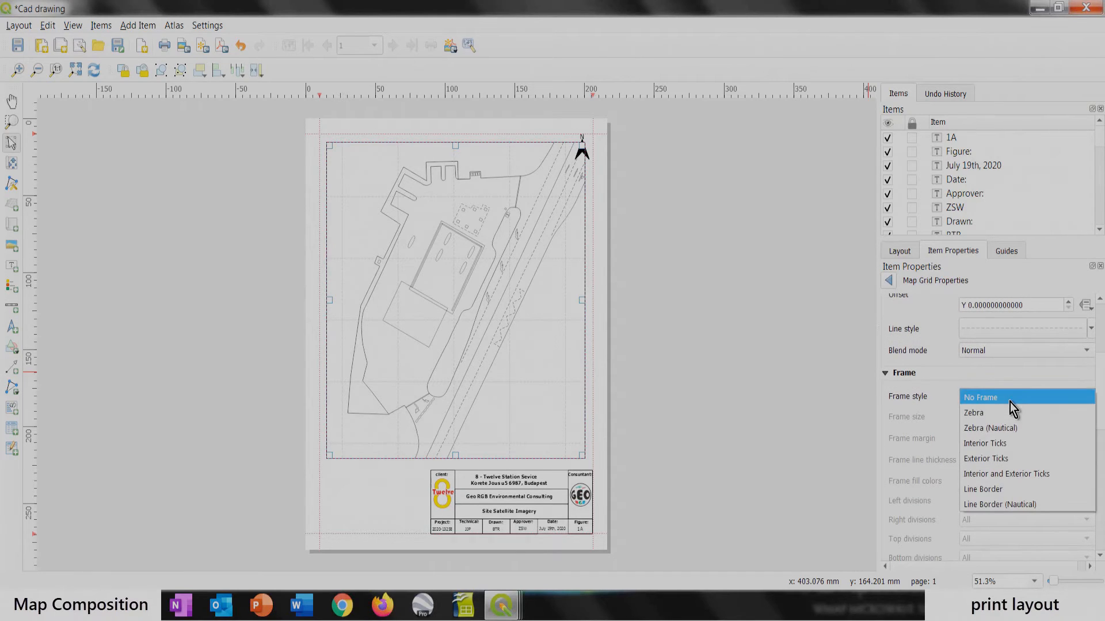
{"action": "left_click", "coordinate": [997, 475]}
Step: Turn on the grid's coordinate labels with a coordinate precision of 0
{"action": "scroll", "coordinate": [1000, 437], "scroll_direction": "down", "scroll_amount": 5}
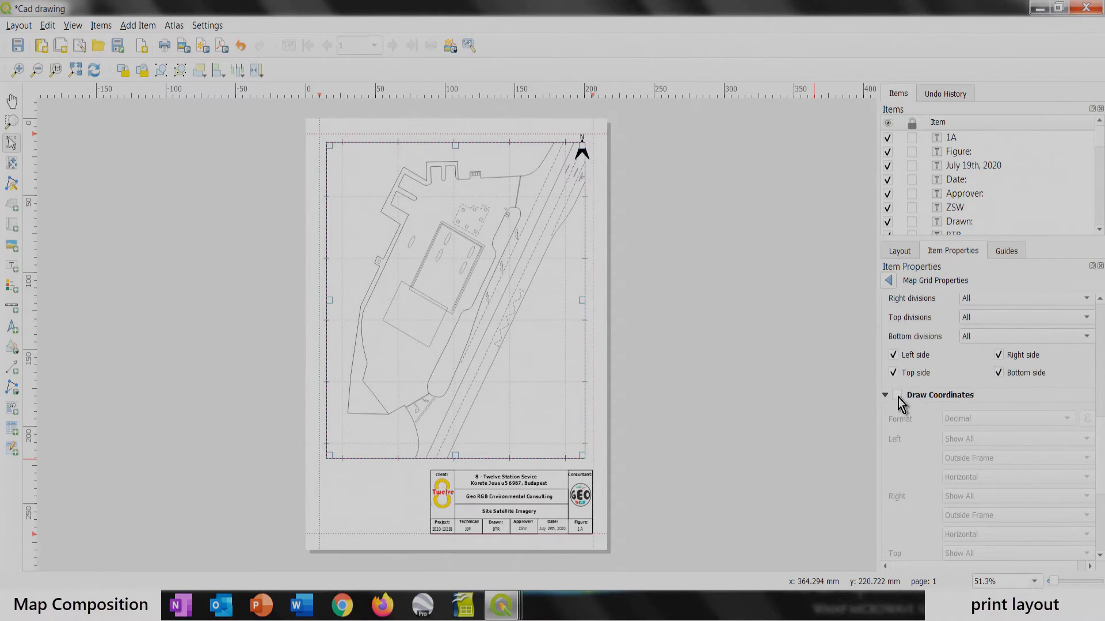
{"action": "left_click", "coordinate": [897, 396]}
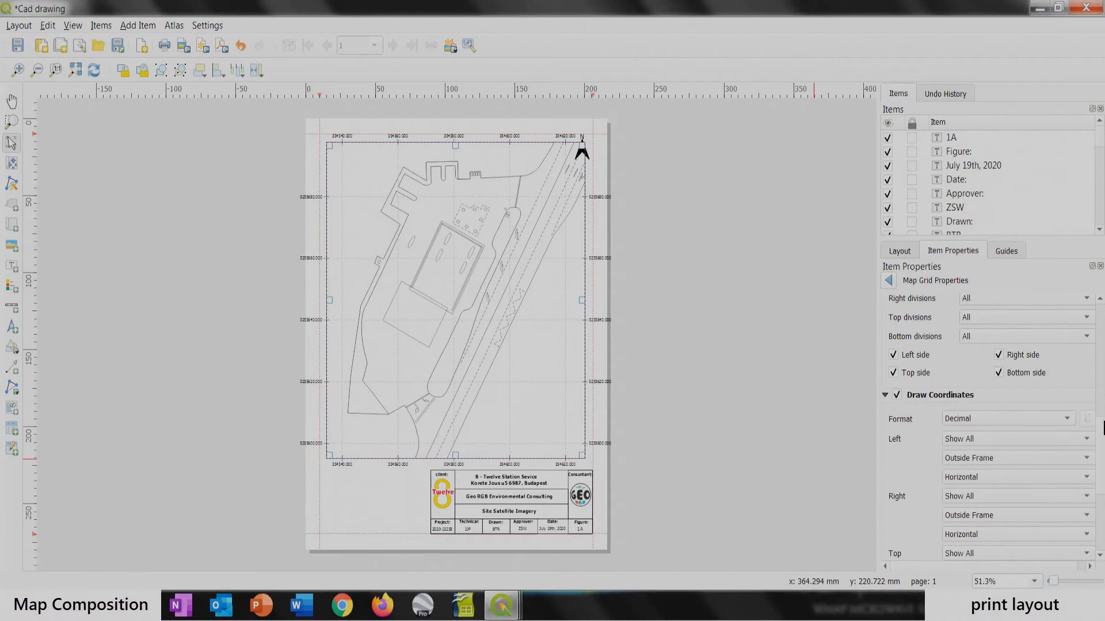
{"action": "scroll", "coordinate": [1103, 448], "scroll_direction": "down", "scroll_amount": 4}
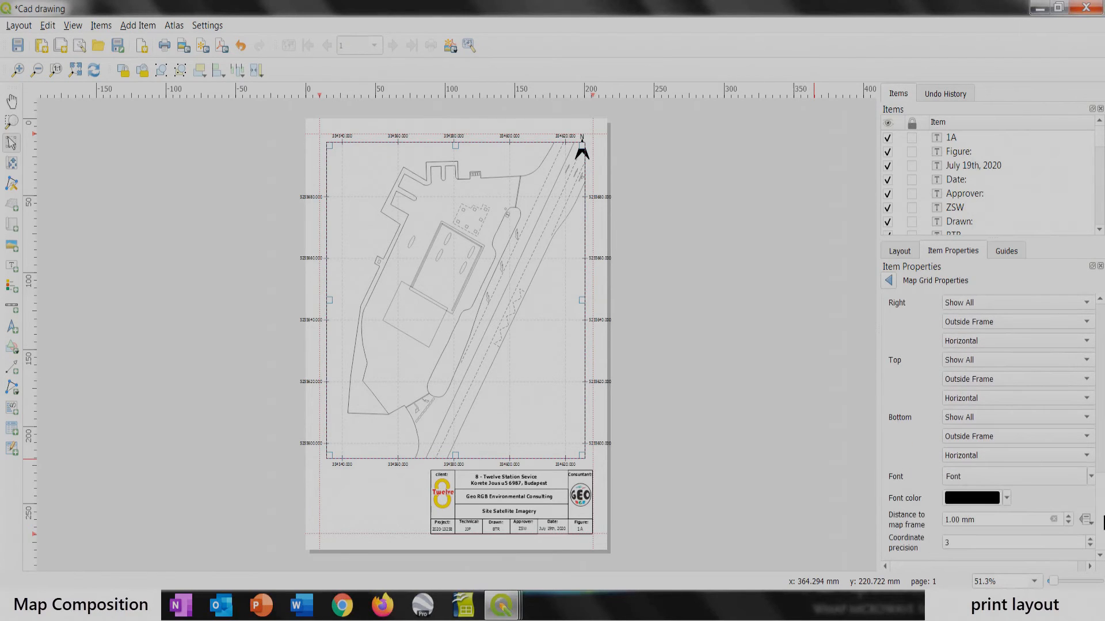
{"action": "left_click", "coordinate": [1090, 545]}
{"action": "left_click", "coordinate": [1090, 545]}
{"action": "left_click", "coordinate": [1091, 545]}
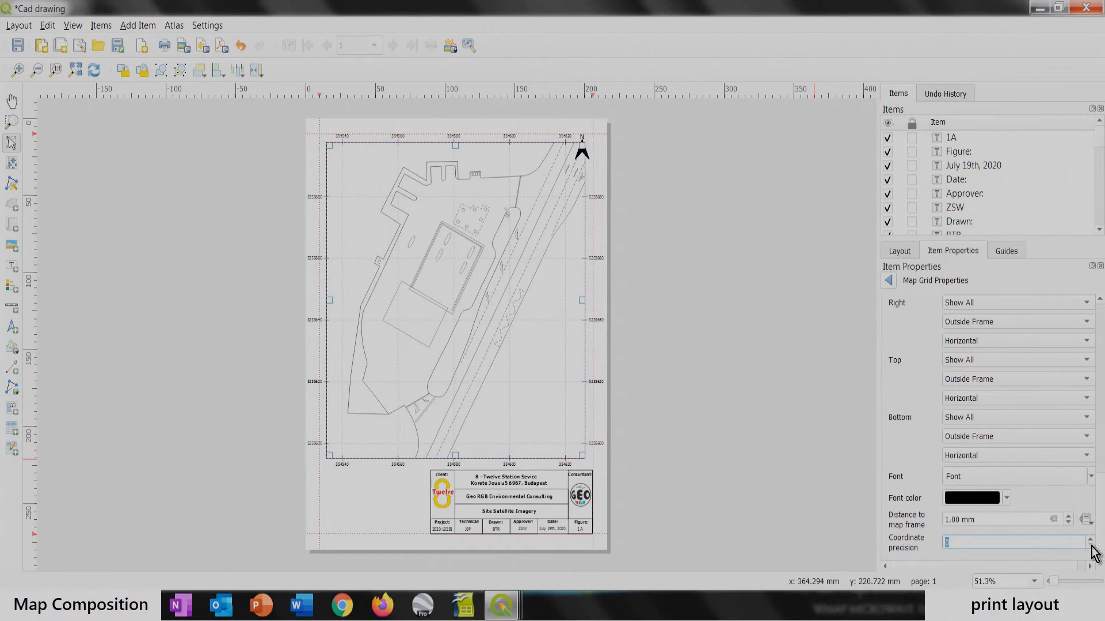
Step: Make the grid coordinate labels bold using the Negrita font style
{"action": "left_click", "coordinate": [969, 477]}
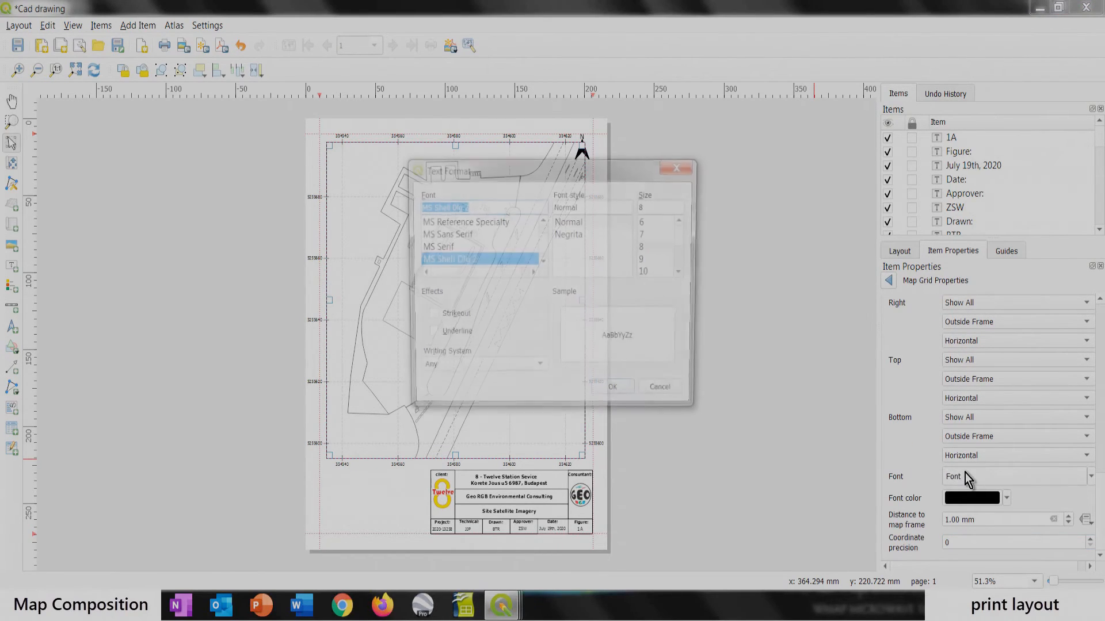
{"action": "left_click", "coordinate": [567, 236]}
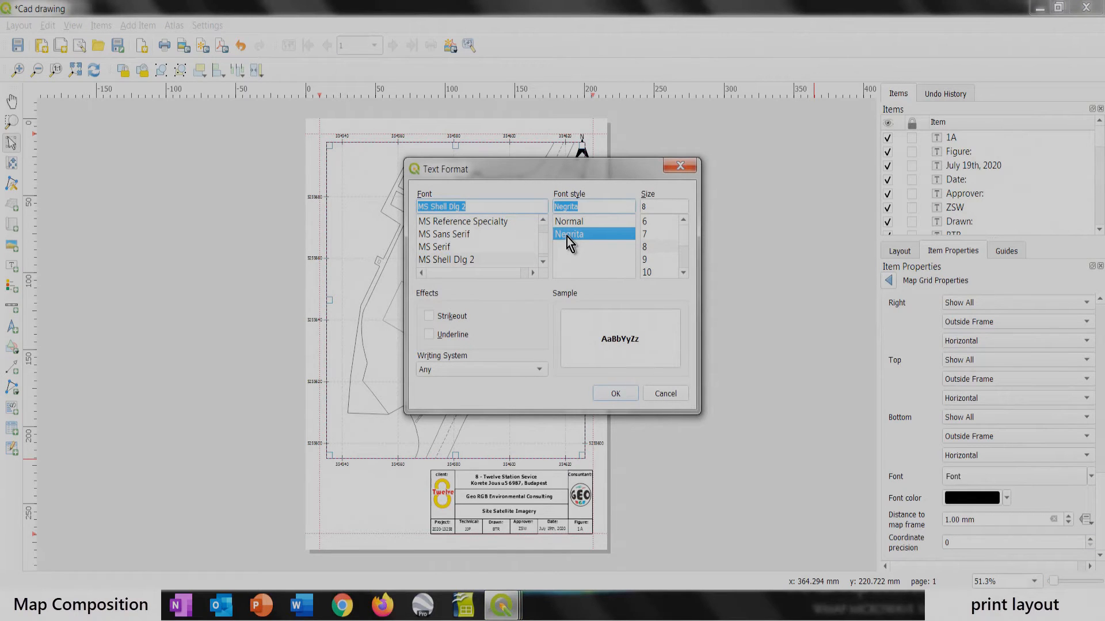
{"action": "left_click", "coordinate": [629, 396]}
{"action": "left_click", "coordinate": [889, 281]}
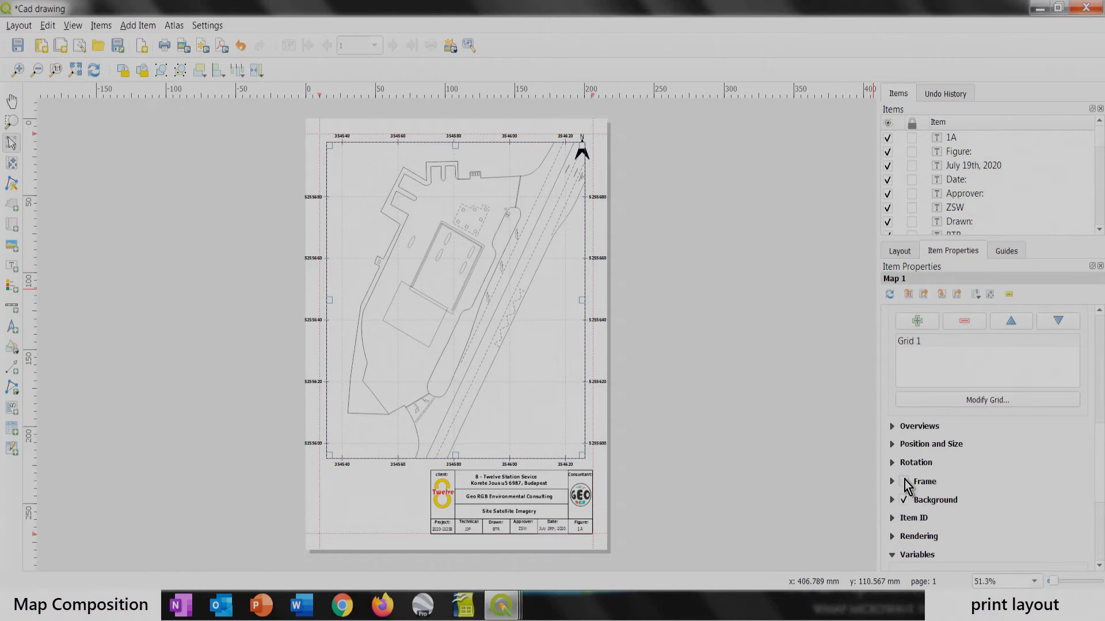
Step: Enable the map's frame and set its thickness to 0.50 mm
{"action": "left_click", "coordinate": [904, 482]}
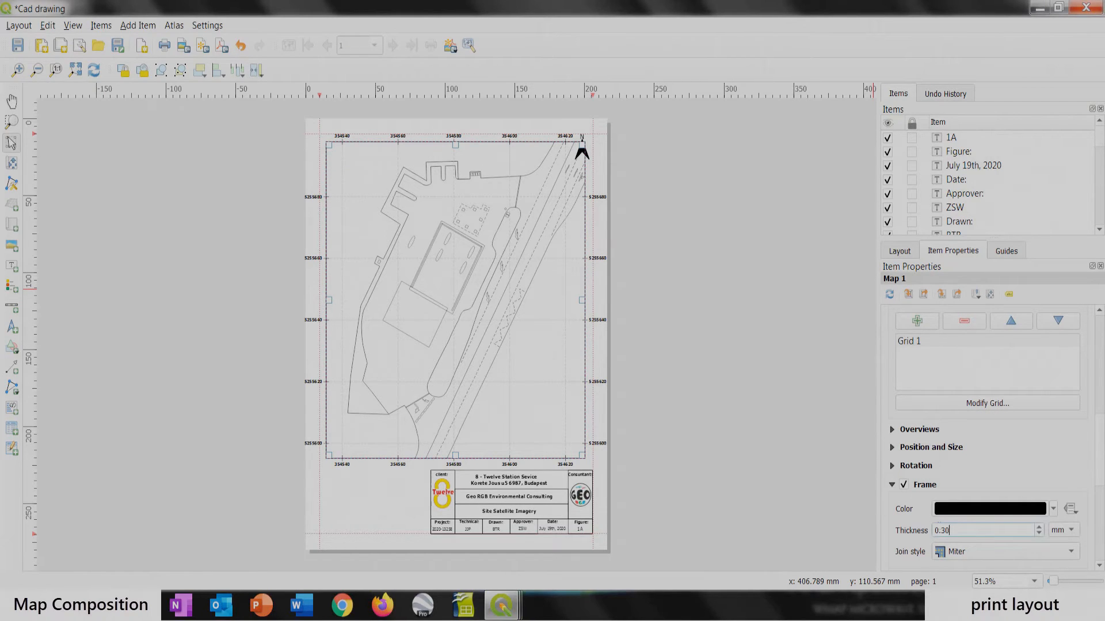
{"action": "key", "text": "BackSpace"}
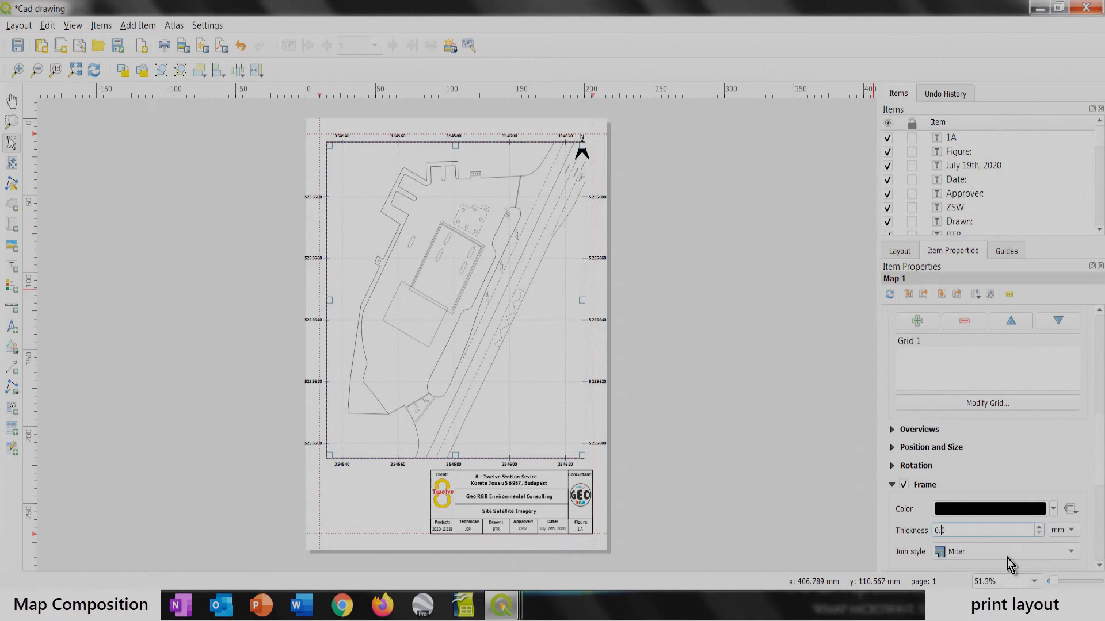
{"action": "type", "text": "5"}
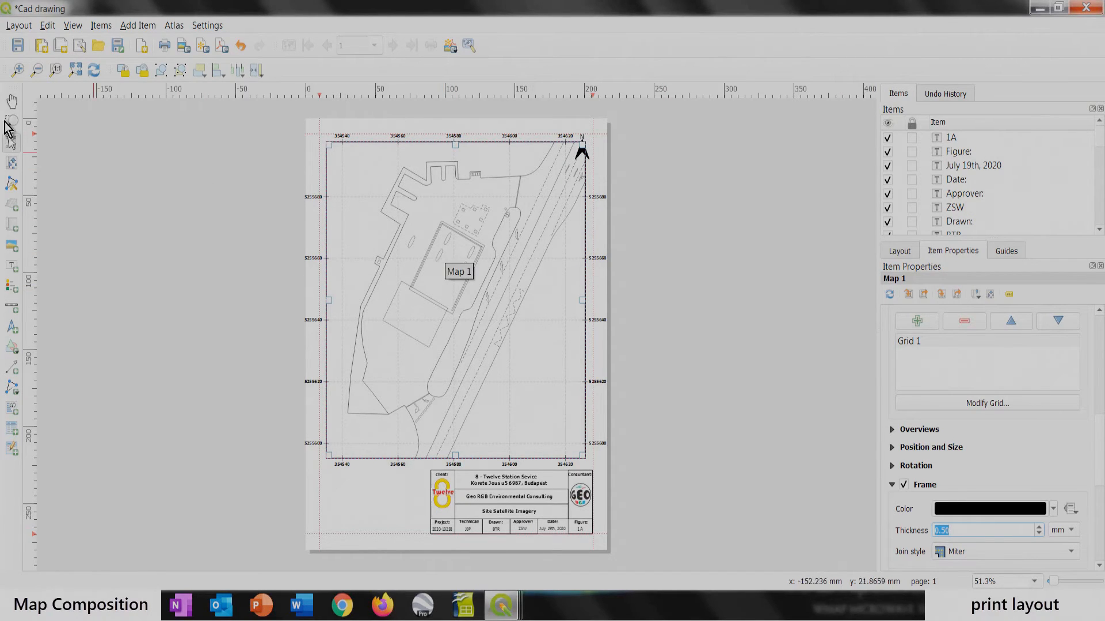
Step: Resize the map so its coordinate labels fit within the page guides and above the title block
{"action": "left_click_drag", "start_coordinate": [330, 456], "coordinate": [344, 448]}
{"action": "left_click_drag", "start_coordinate": [583, 144], "coordinate": [568, 153]}
{"action": "left_click_drag", "start_coordinate": [456, 154], "coordinate": [456, 146]}
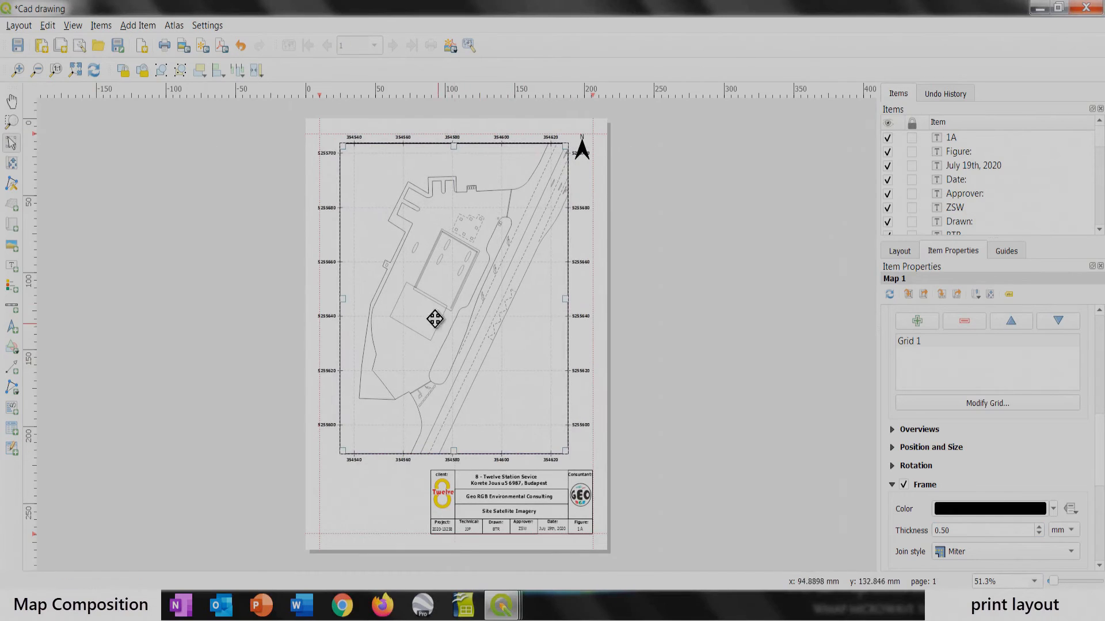
{"action": "left_click_drag", "start_coordinate": [456, 448], "coordinate": [456, 453]}
{"action": "left_click", "coordinate": [66, 171]}
Step: Set the resized map's scale back to 500
{"action": "left_click", "coordinate": [426, 282]}
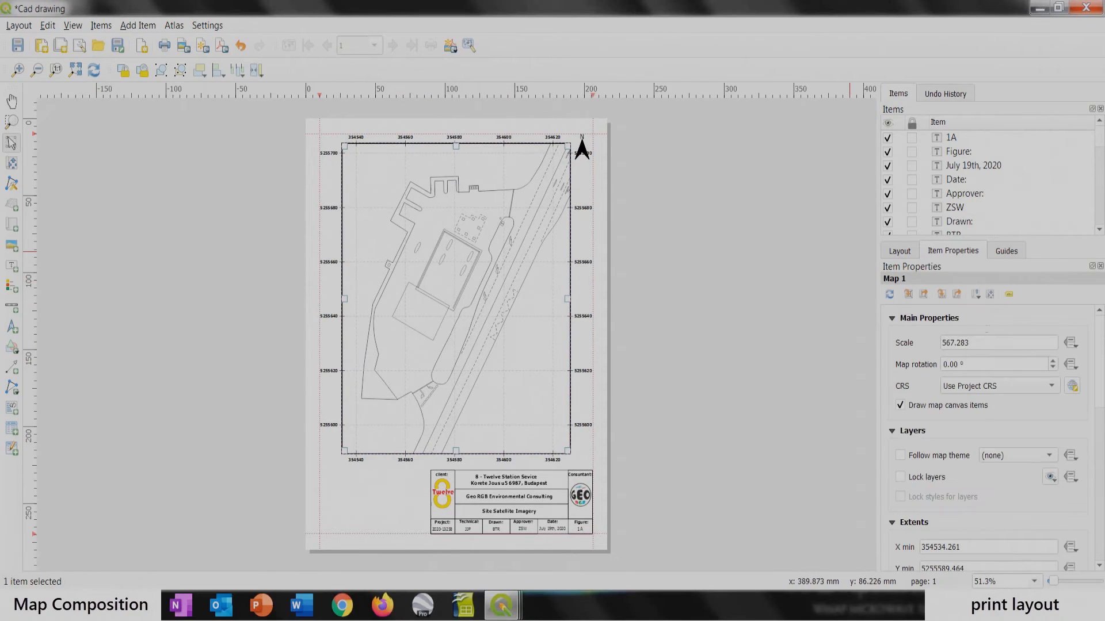
{"action": "left_click_drag", "start_coordinate": [974, 339], "coordinate": [929, 338]}
{"action": "type", "text": "500"}
{"action": "key", "text": "Return"}
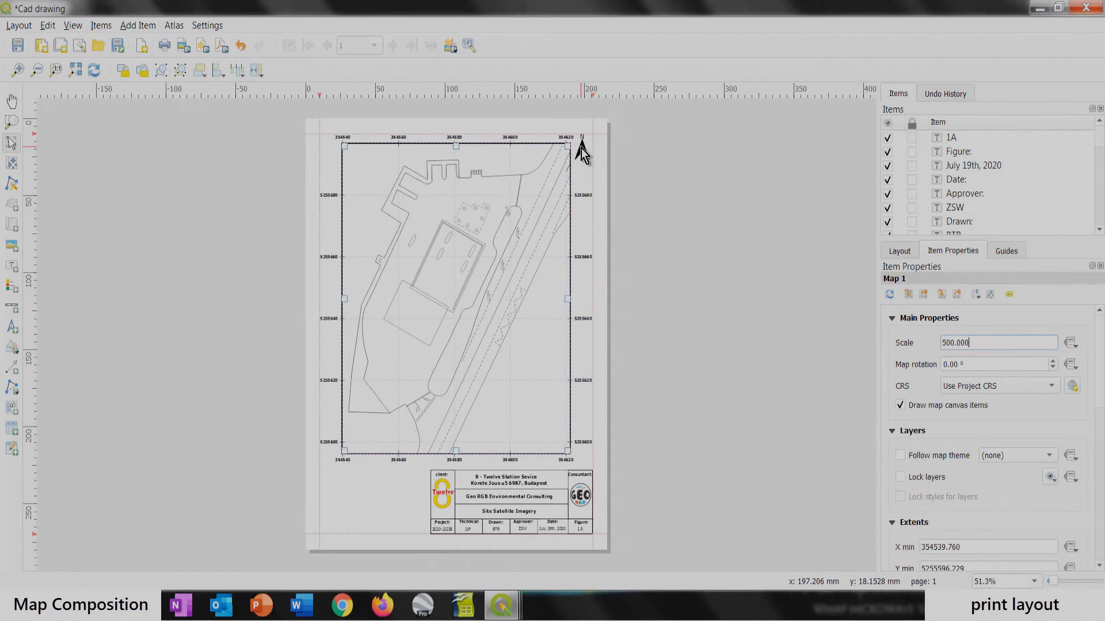
Step: Move the north arrow inside the map's upper-right corner and adjust its frame
{"action": "left_click_drag", "start_coordinate": [582, 148], "coordinate": [561, 160]}
{"action": "scroll", "coordinate": [551, 144], "scroll_direction": "up", "scroll_amount": 2}
{"action": "mouse_move", "coordinate": [620, 184]}
{"action": "left_mouse_down"}
{"action": "mouse_move", "coordinate": [630, 188]}
{"action": "mouse_move", "coordinate": [620, 203]}
{"action": "left_mouse_up"}
{"action": "scroll", "coordinate": [535, 157], "scroll_direction": "down", "scroll_amount": 2}
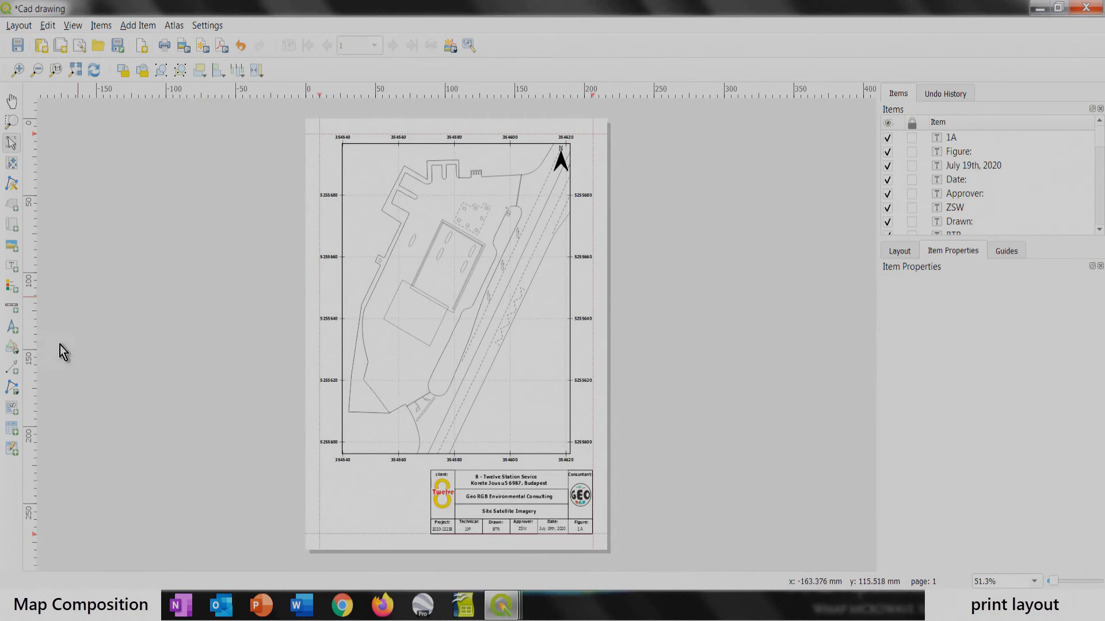
Step: Draw a rectangle in the empty space beside the title block, starting at the page guide
{"action": "left_click", "coordinate": [12, 355]}
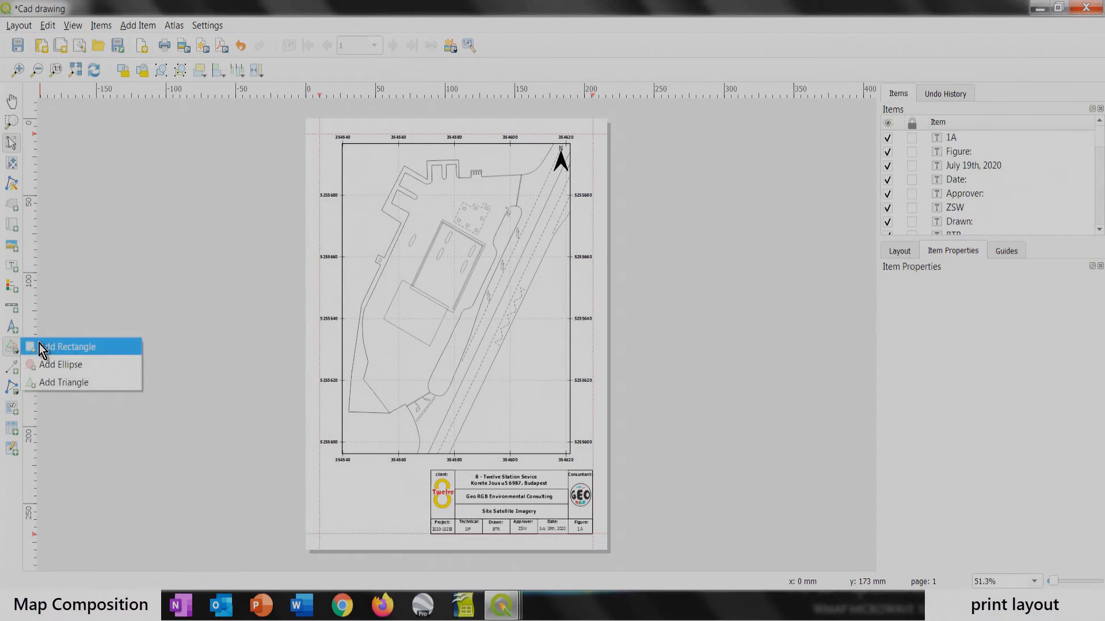
{"action": "left_click", "coordinate": [35, 347]}
{"action": "scroll", "coordinate": [333, 526], "scroll_direction": "up", "scroll_amount": 1}
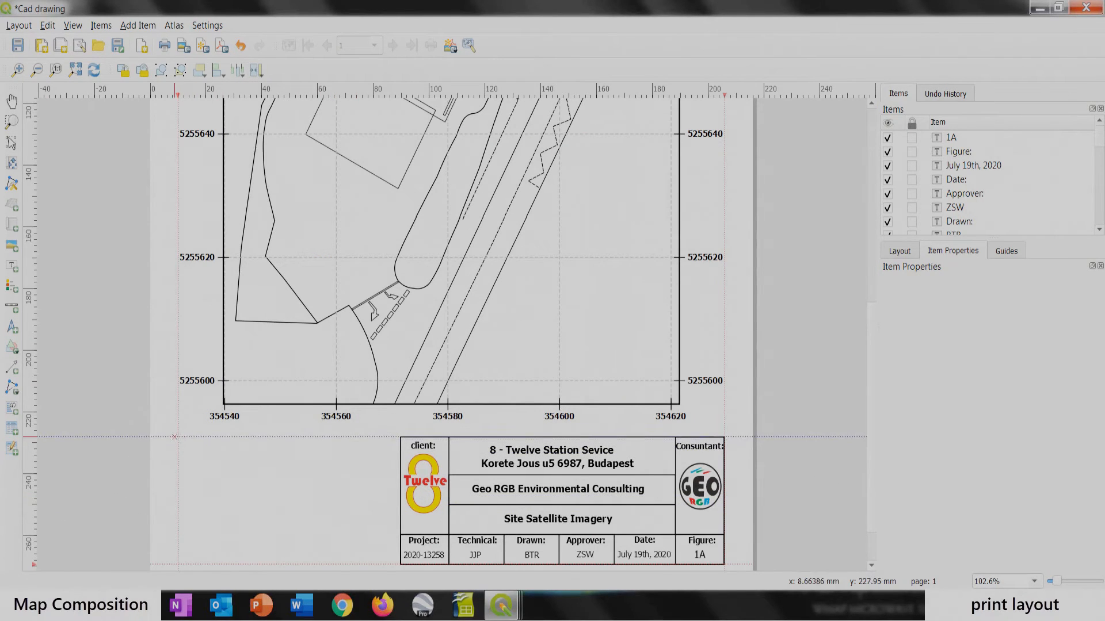
{"action": "left_click_drag", "start_coordinate": [177, 436], "coordinate": [381, 534]}
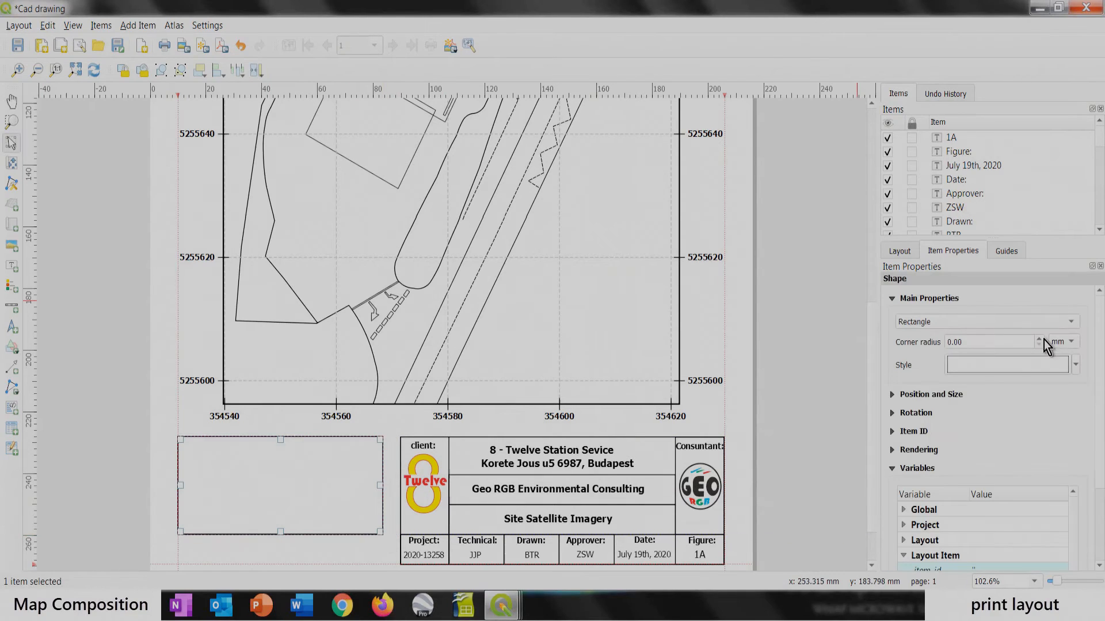
Step: Edit the fill color of the new rectangle's simple fill symbol
{"action": "left_click", "coordinate": [1077, 365]}
{"action": "left_click", "coordinate": [998, 239]}
{"action": "left_click", "coordinate": [997, 315]}
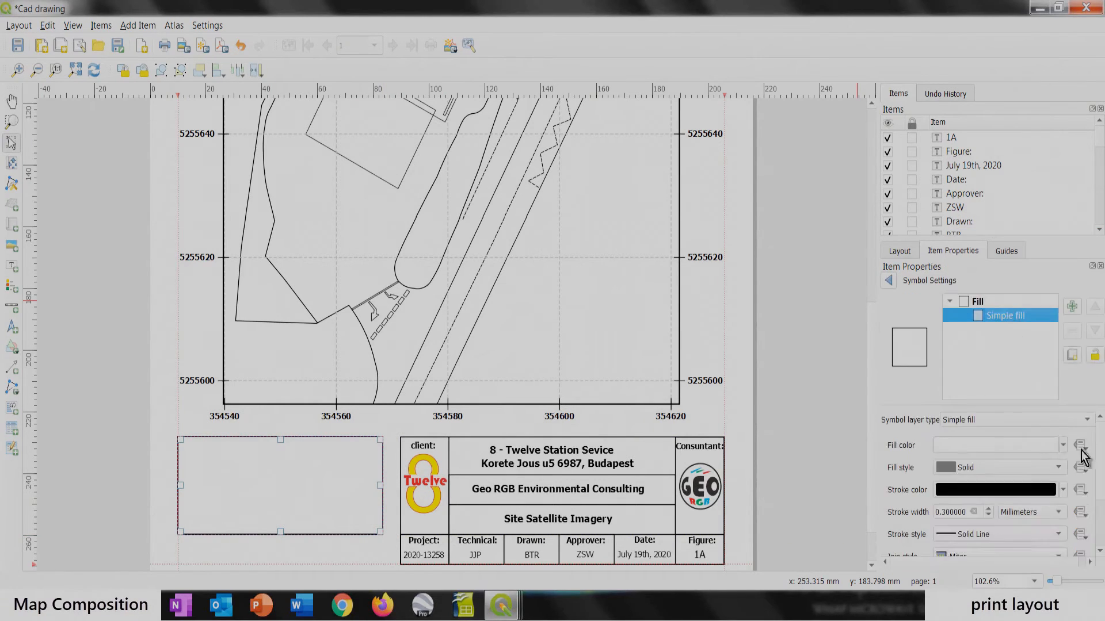
{"action": "left_click", "coordinate": [1080, 447]}
{"action": "left_click", "coordinate": [978, 274]}
{"action": "left_click", "coordinate": [75, 215]}
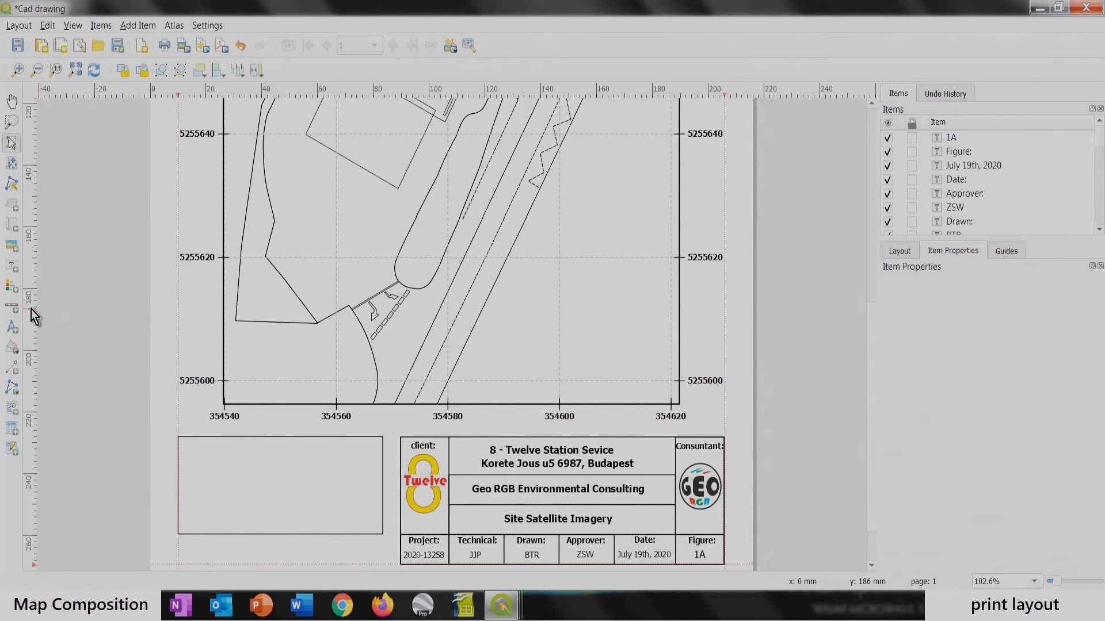
Step: Add a scale bar for Map 1 inside the rectangle and use the Double Box style
{"action": "left_click", "coordinate": [12, 308]}
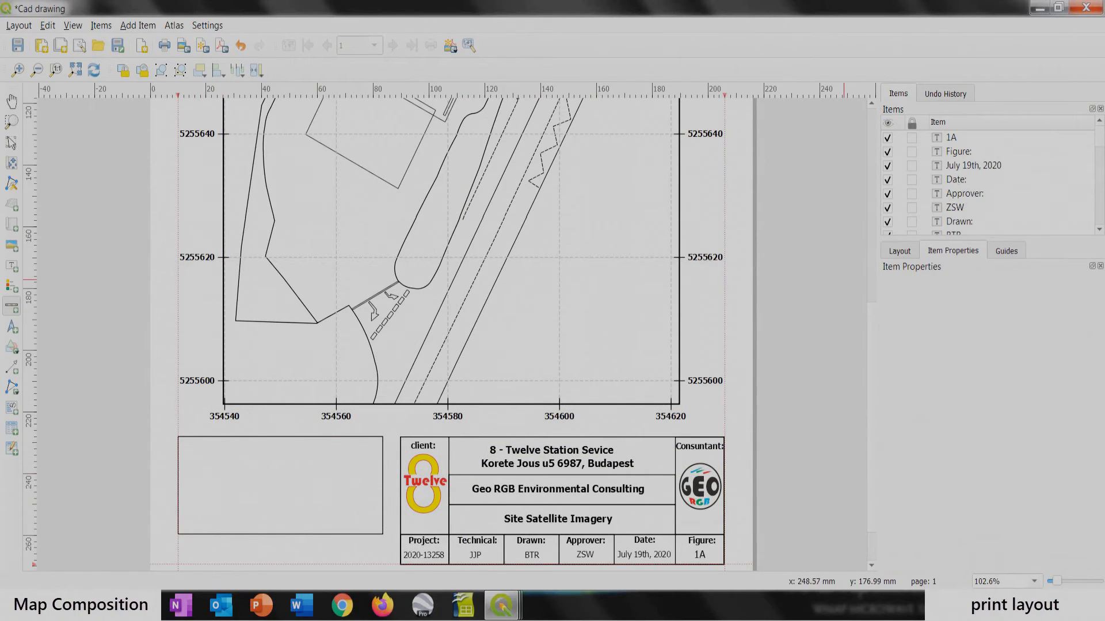
{"action": "left_click_drag", "start_coordinate": [186, 447], "coordinate": [308, 472]}
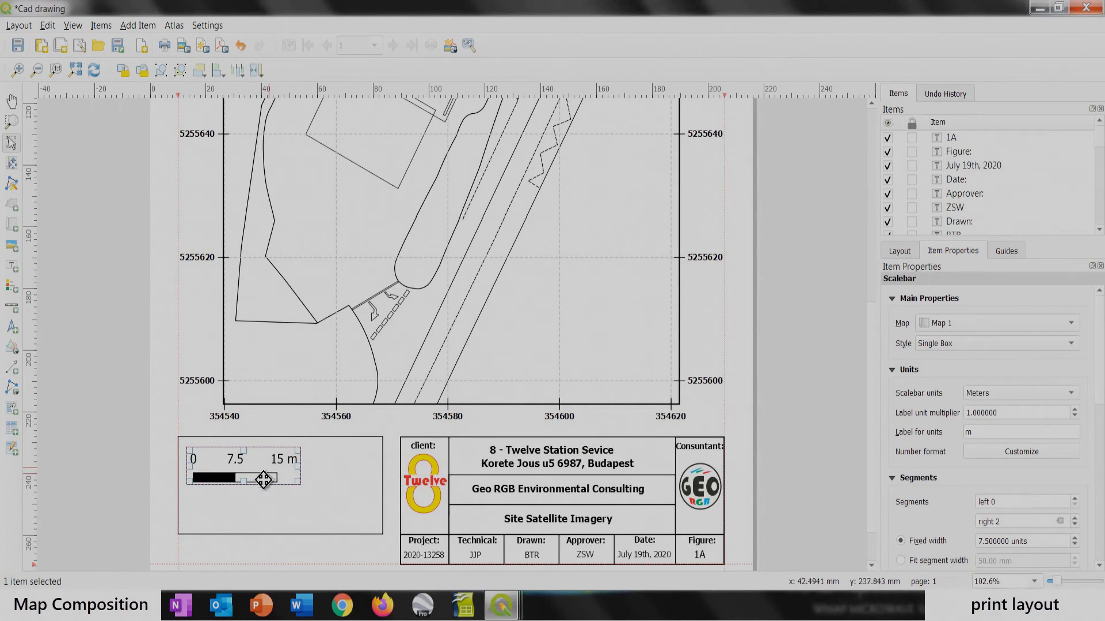
{"action": "left_click", "coordinate": [944, 343]}
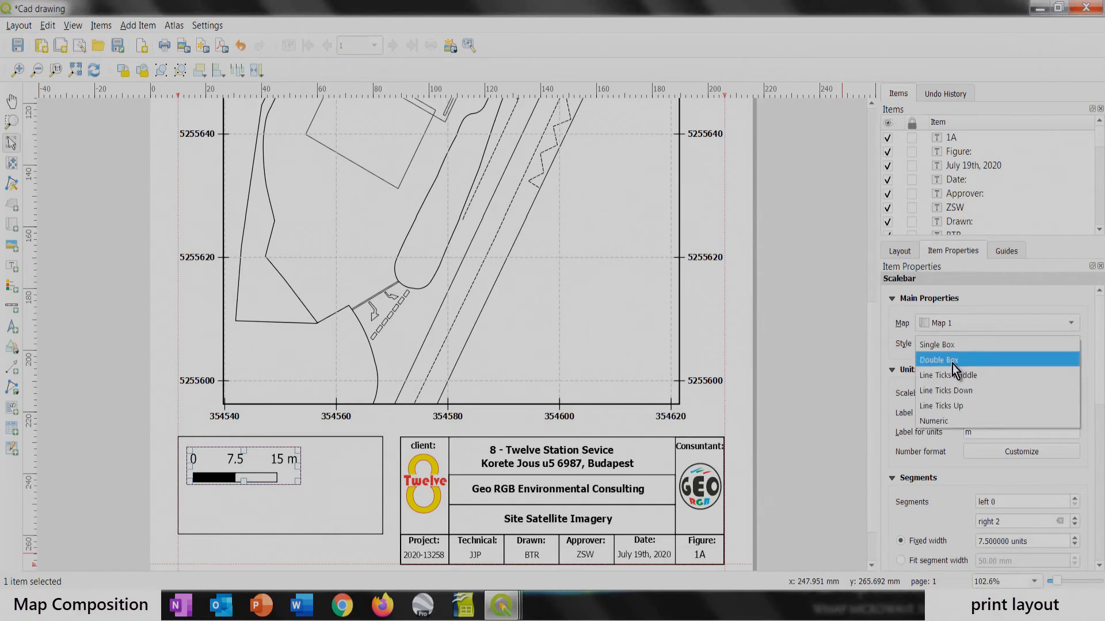
{"action": "left_click", "coordinate": [986, 370]}
Step: Set the scale bar's fixed segment width to 5 units
{"action": "scroll", "coordinate": [1100, 431], "scroll_direction": "down", "scroll_amount": 2}
{"action": "left_click_drag", "start_coordinate": [1011, 426], "coordinate": [973, 433]}
{"action": "type", "text": "5"}
{"action": "key", "text": "Return"}
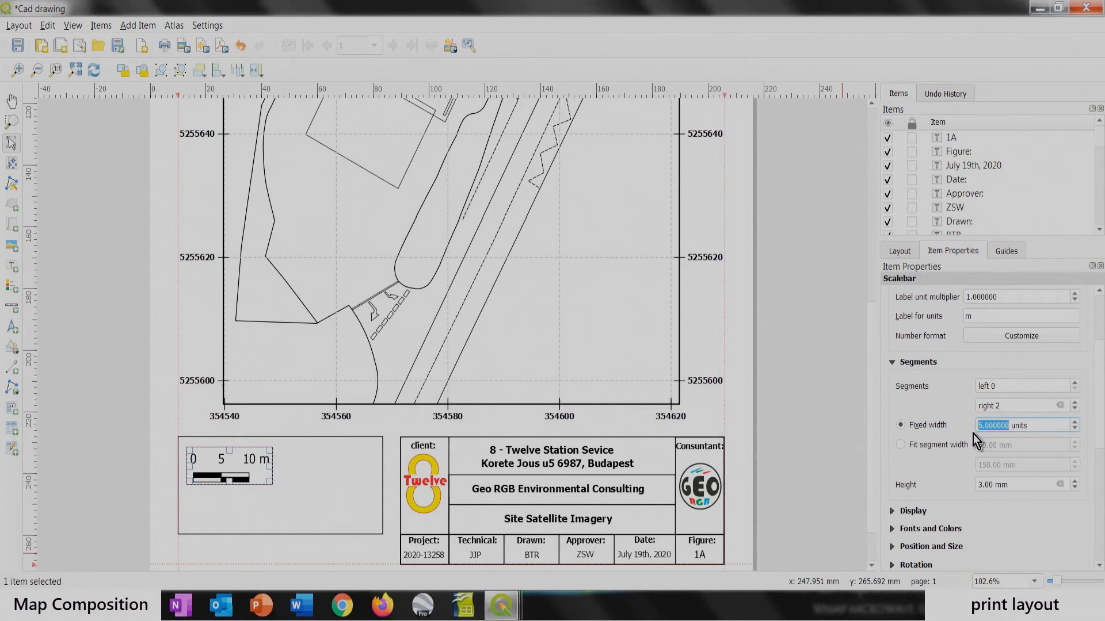
Step: Set the scale bar's height to 2 mm and its label margin to 1 mm
{"action": "left_click", "coordinate": [1074, 487]}
{"action": "left_click", "coordinate": [892, 511]}
{"action": "left_click", "coordinate": [1073, 374]}
{"action": "left_click", "coordinate": [1074, 374]}
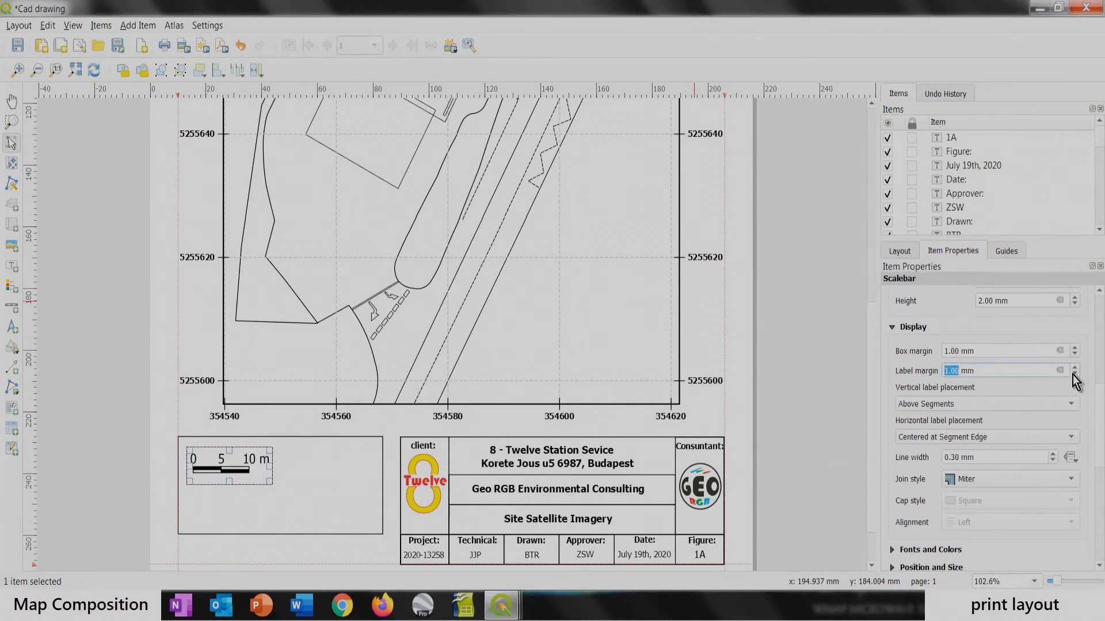
Step: Set the scale bar's font to 8 points in the Negrita style
{"action": "left_click", "coordinate": [893, 551]}
{"action": "left_click", "coordinate": [994, 457]}
{"action": "left_click_drag", "start_coordinate": [944, 416], "coordinate": [909, 415]}
{"action": "type", "text": "8"}
{"action": "left_click", "coordinate": [926, 373]}
{"action": "left_click", "coordinate": [932, 388]}
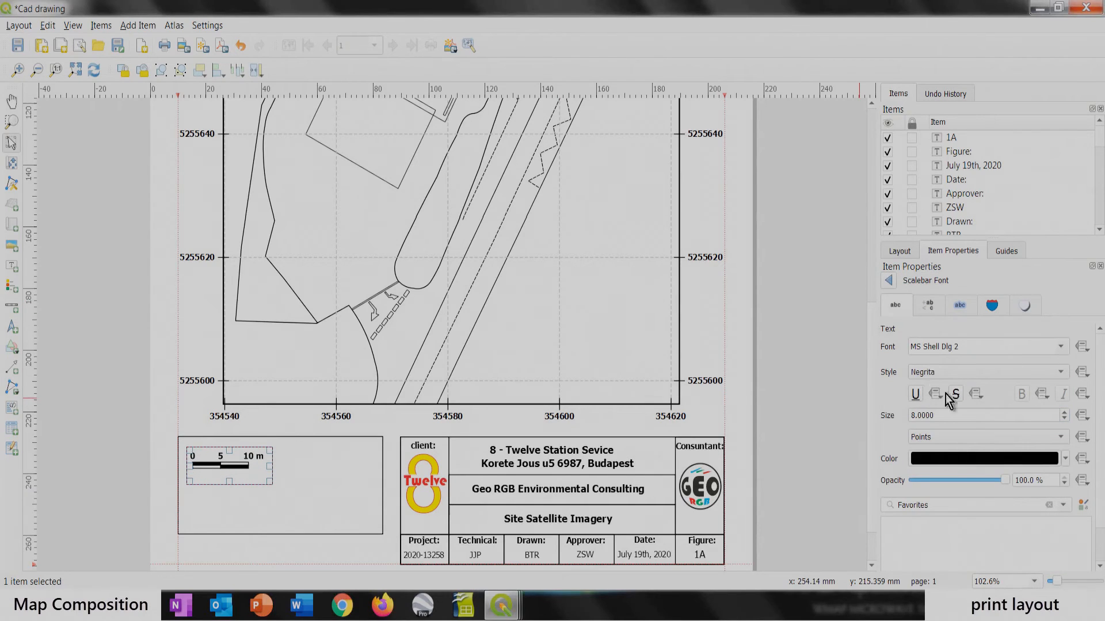
Step: Send the title block group to the back and ungroup it
{"action": "left_click", "coordinate": [416, 450]}
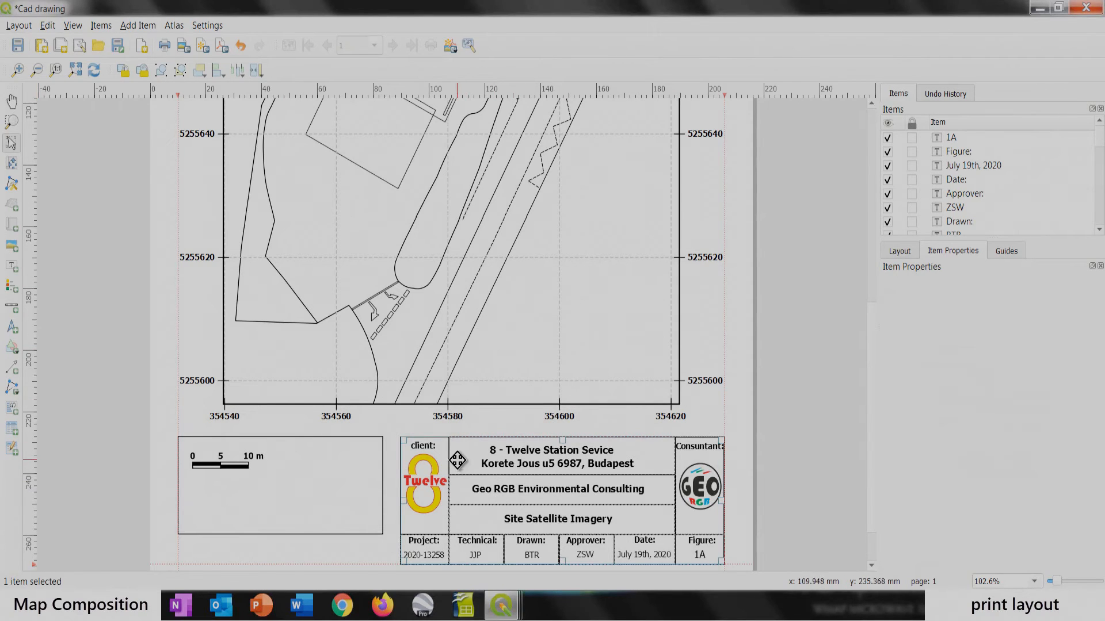
{"action": "left_click", "coordinate": [201, 70]}
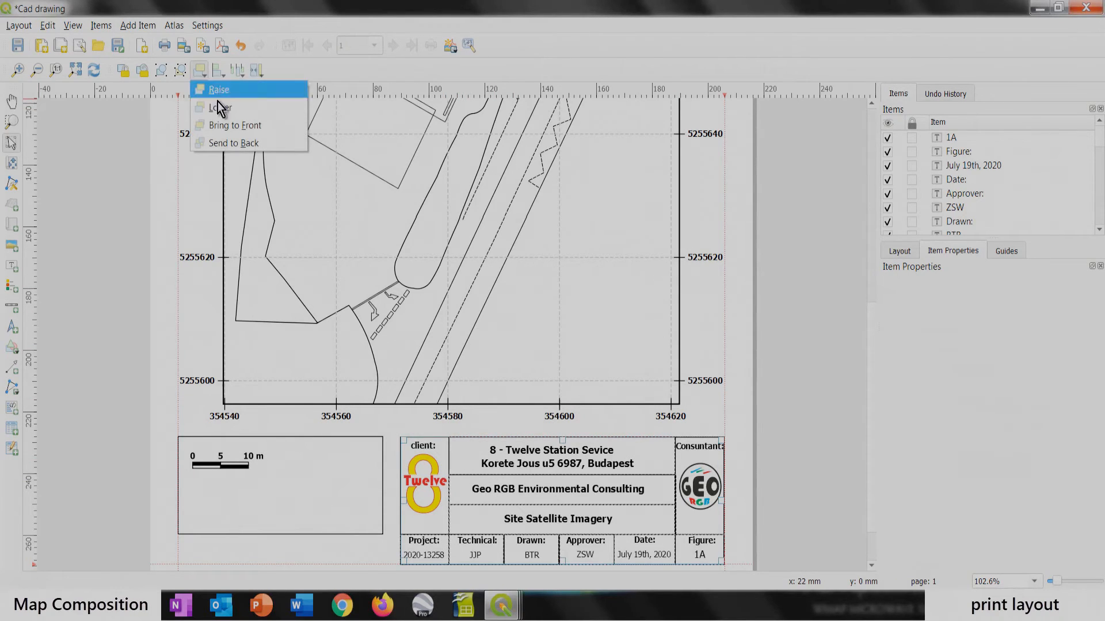
{"action": "left_click", "coordinate": [237, 143]}
{"action": "left_click", "coordinate": [751, 450]}
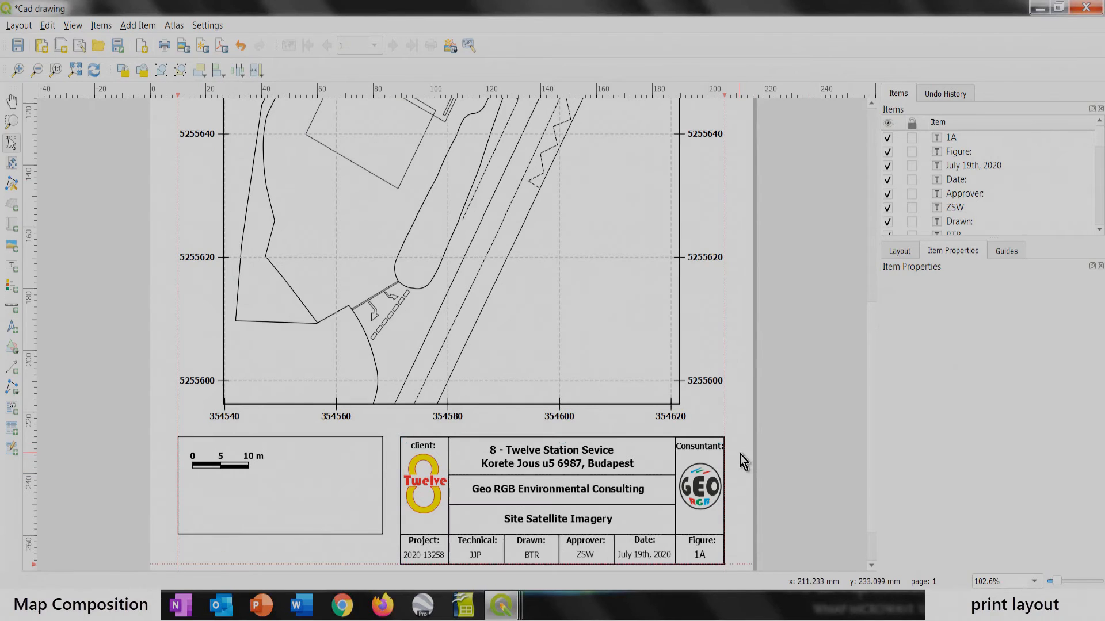
Step: Duplicate the title block's client label and place the copy above the scale bar inside the empty rectangle
{"action": "left_click", "coordinate": [425, 444]}
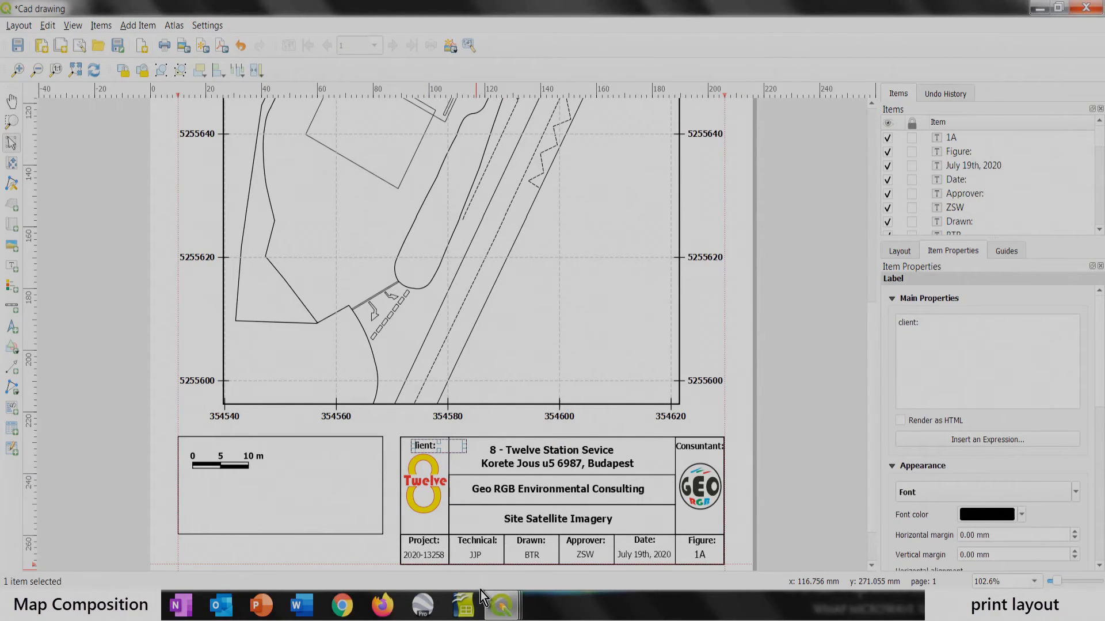
{"action": "key", "text": "ctrl+shift+bracketright"}
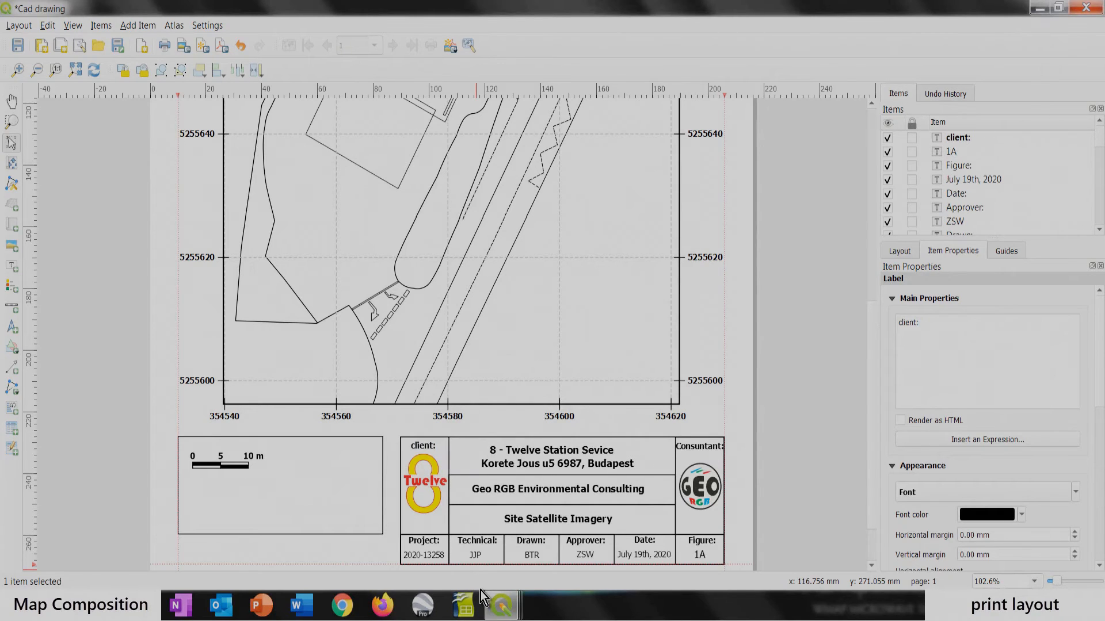
{"action": "scroll", "coordinate": [522, 371], "scroll_direction": "down", "scroll_amount": 1}
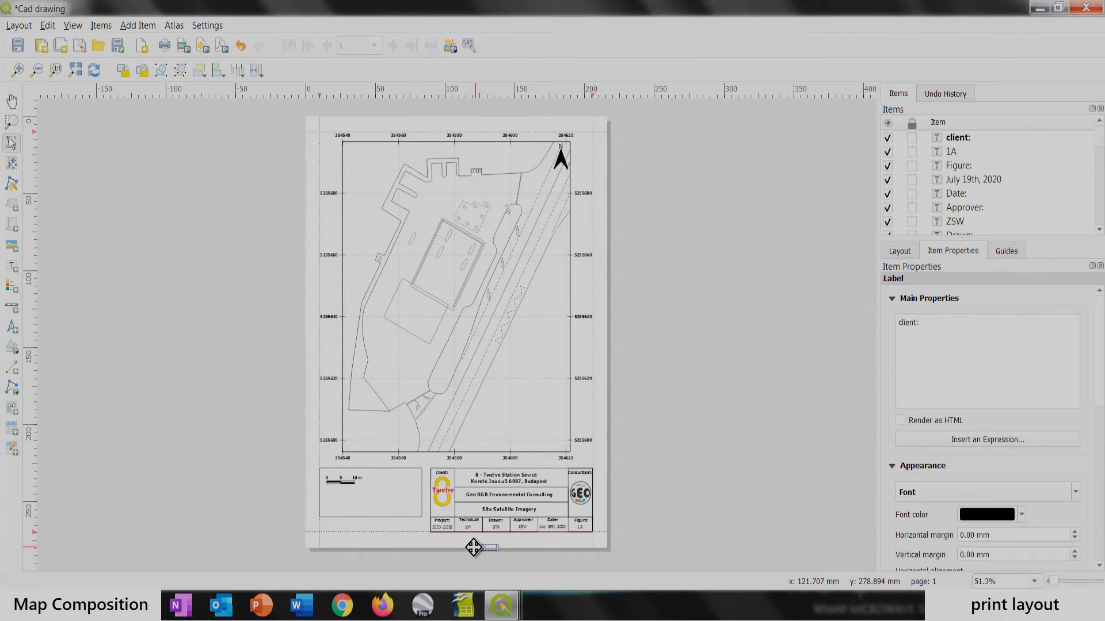
{"action": "left_click_drag", "start_coordinate": [477, 548], "coordinate": [330, 470]}
{"action": "scroll", "coordinate": [329, 470], "scroll_direction": "up", "scroll_amount": 3}
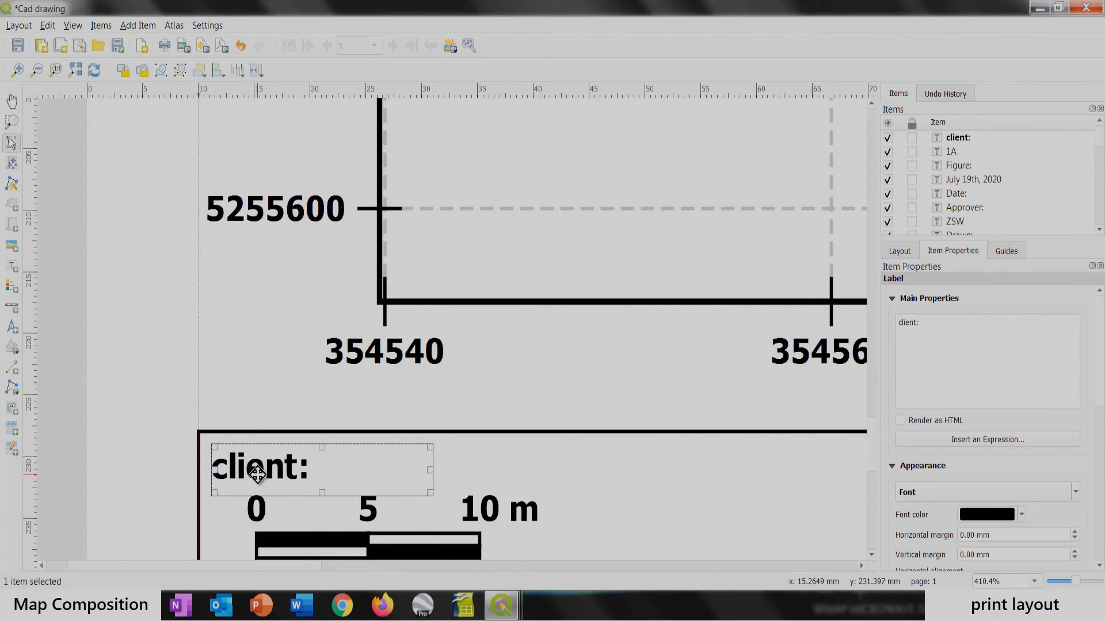
Step: Change the copied label's text to "Scale:"
{"action": "key", "text": "ctrl+a"}
{"action": "type", "text": "Scale:"}
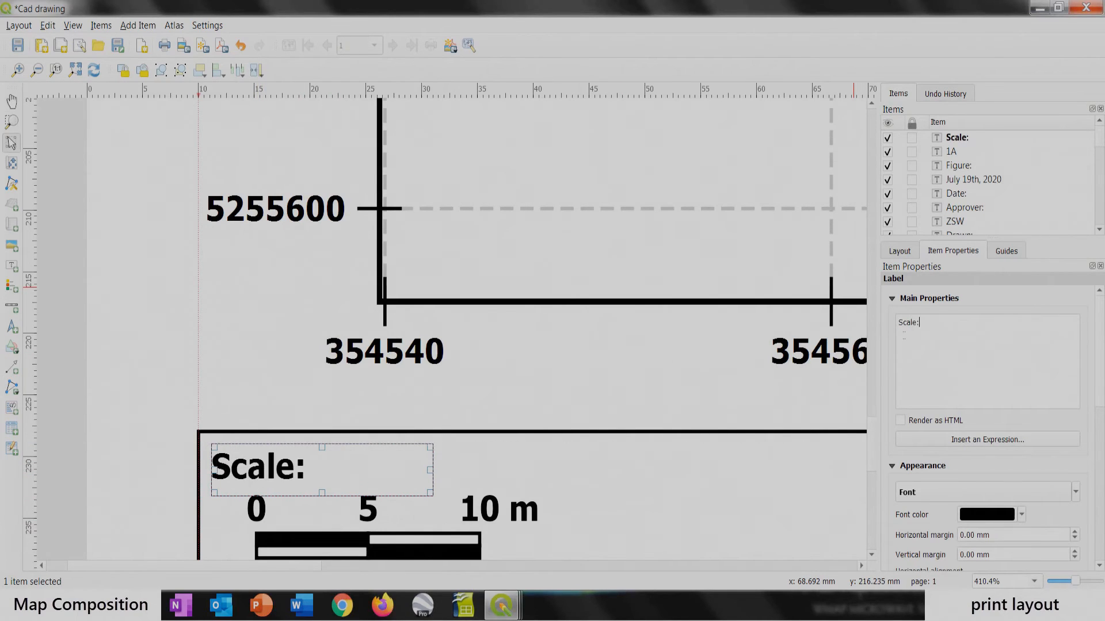
{"action": "scroll", "coordinate": [185, 446], "scroll_direction": "down", "scroll_amount": 1}
{"action": "left_click", "coordinate": [136, 426]}
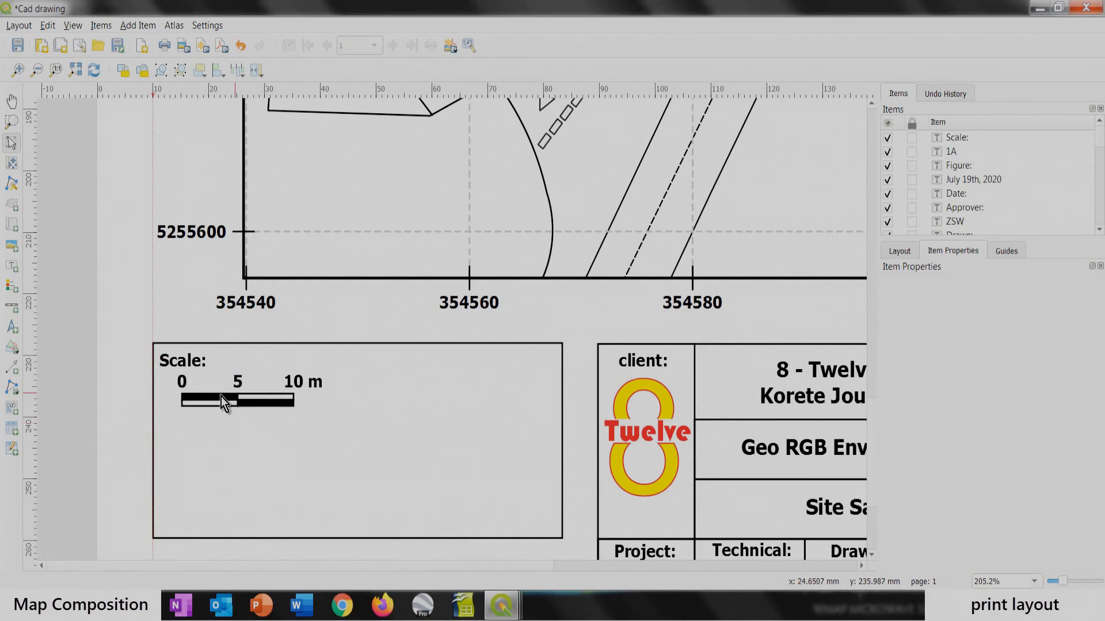
Step: Add a second scale bar for Map 1 beneath the first, use the Numeric style and shrink its frame around the text
{"action": "left_click", "coordinate": [10, 308]}
{"action": "left_click_drag", "start_coordinate": [195, 418], "coordinate": [287, 441]}
{"action": "left_click", "coordinate": [1071, 343]}
{"action": "left_click", "coordinate": [950, 424]}
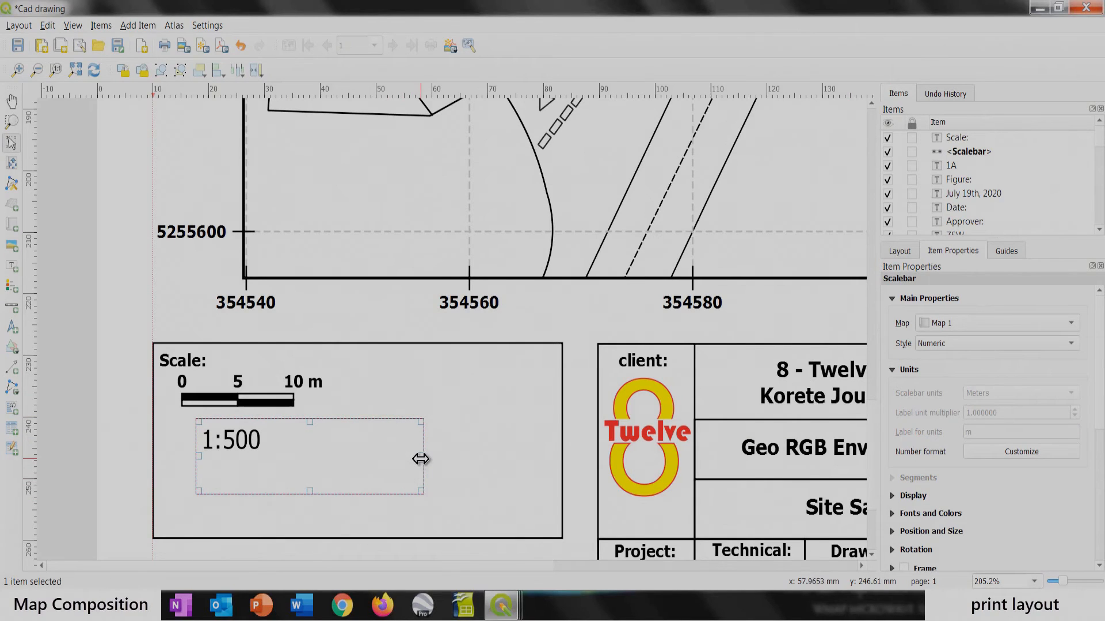
{"action": "left_click_drag", "start_coordinate": [421, 458], "coordinate": [278, 460]}
{"action": "left_click_drag", "start_coordinate": [234, 492], "coordinate": [237, 458]}
Step: Set the numeric scale's font to the Negrita style at 8 points
{"action": "left_click_drag", "start_coordinate": [1100, 373], "coordinate": [1101, 412]}
{"action": "left_click", "coordinate": [893, 438]}
{"action": "left_click", "coordinate": [1015, 463]}
{"action": "left_click", "coordinate": [1060, 372]}
{"action": "left_click", "coordinate": [932, 403]}
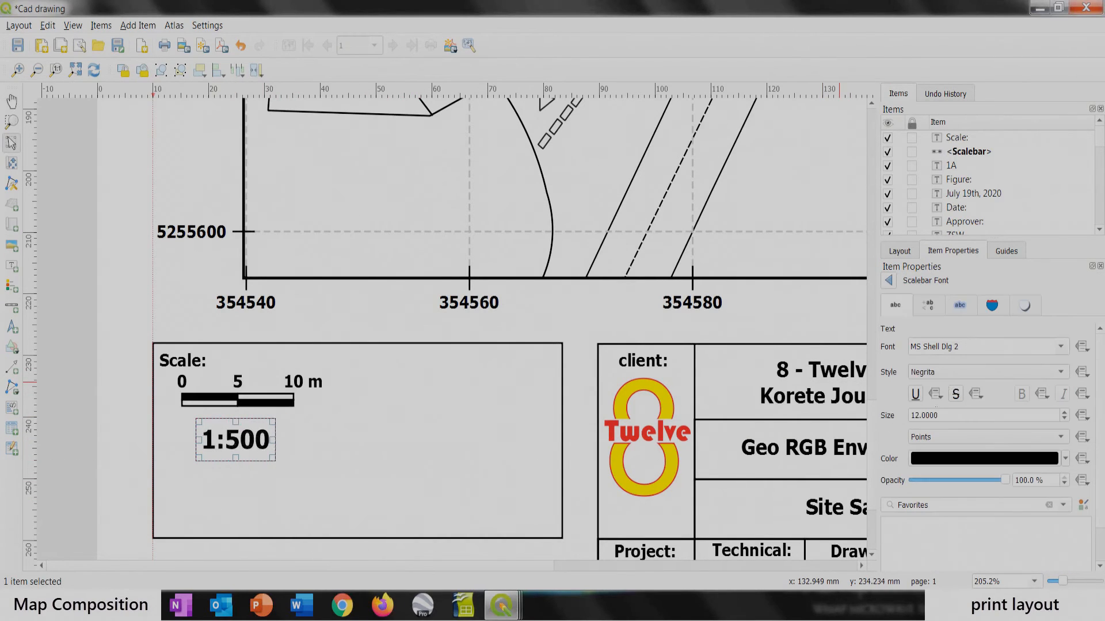
{"action": "left_click_drag", "start_coordinate": [944, 415], "coordinate": [906, 414]}
{"action": "type", "text": "8"}
Step: Move the numeric scale closer beneath the scale bar and tighten its frame
{"action": "left_click", "coordinate": [15, 139]}
{"action": "left_click_drag", "start_coordinate": [235, 442], "coordinate": [241, 436]}
{"action": "left_click_drag", "start_coordinate": [278, 452], "coordinate": [253, 440]}
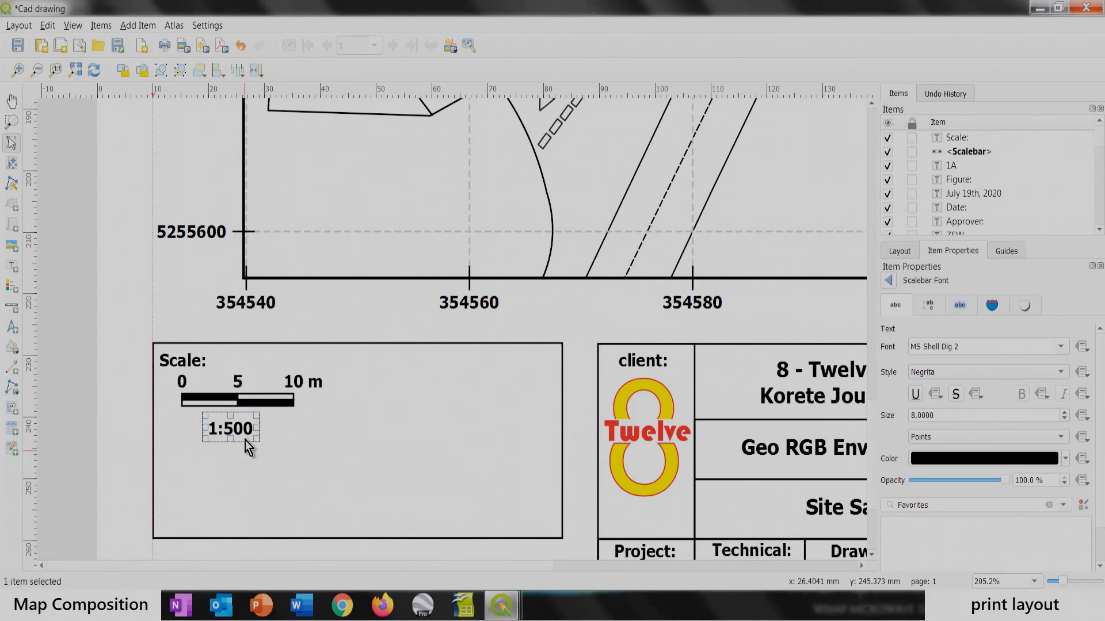
Step: Try to align the numeric scale and the scale bar on their centers
{"action": "left_click", "coordinate": [239, 399], "text": "shift"}
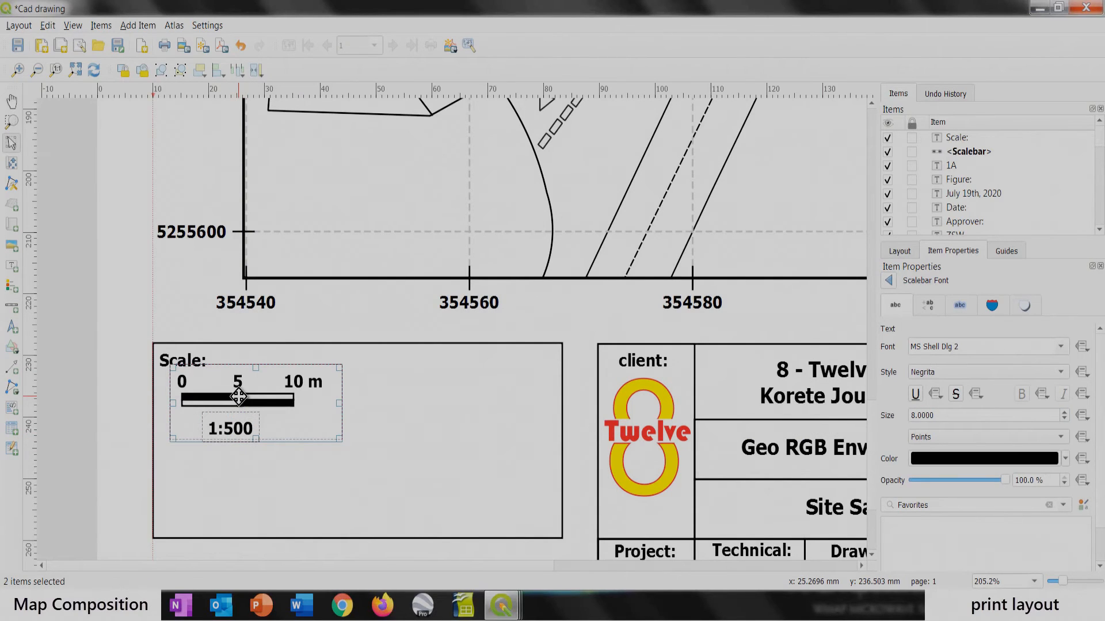
{"action": "left_click", "coordinate": [223, 79]}
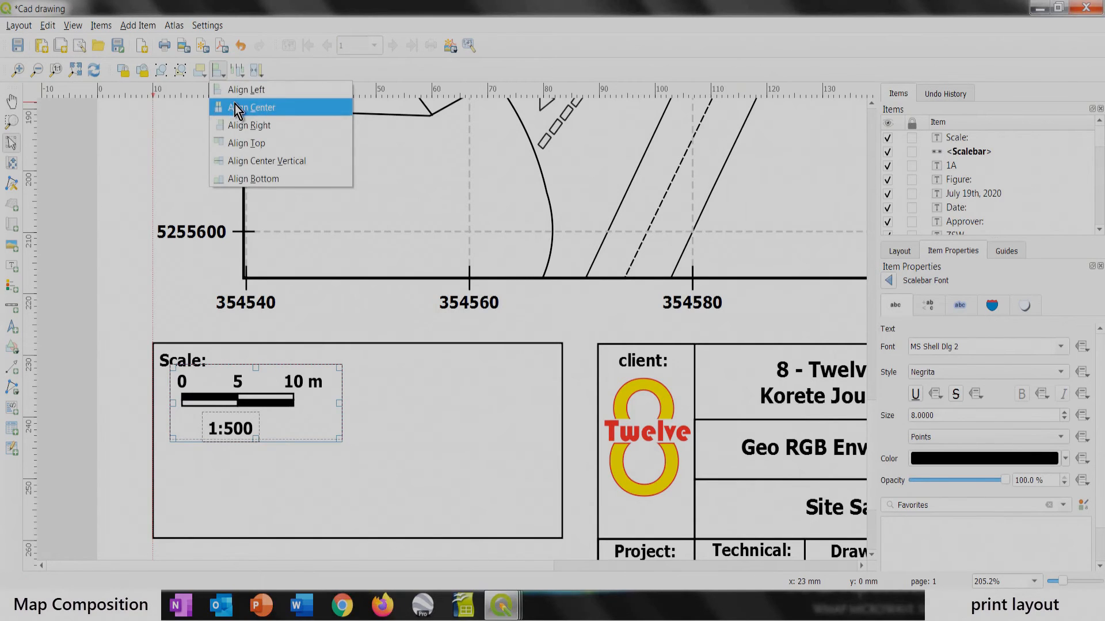
{"action": "left_click", "coordinate": [235, 104]}
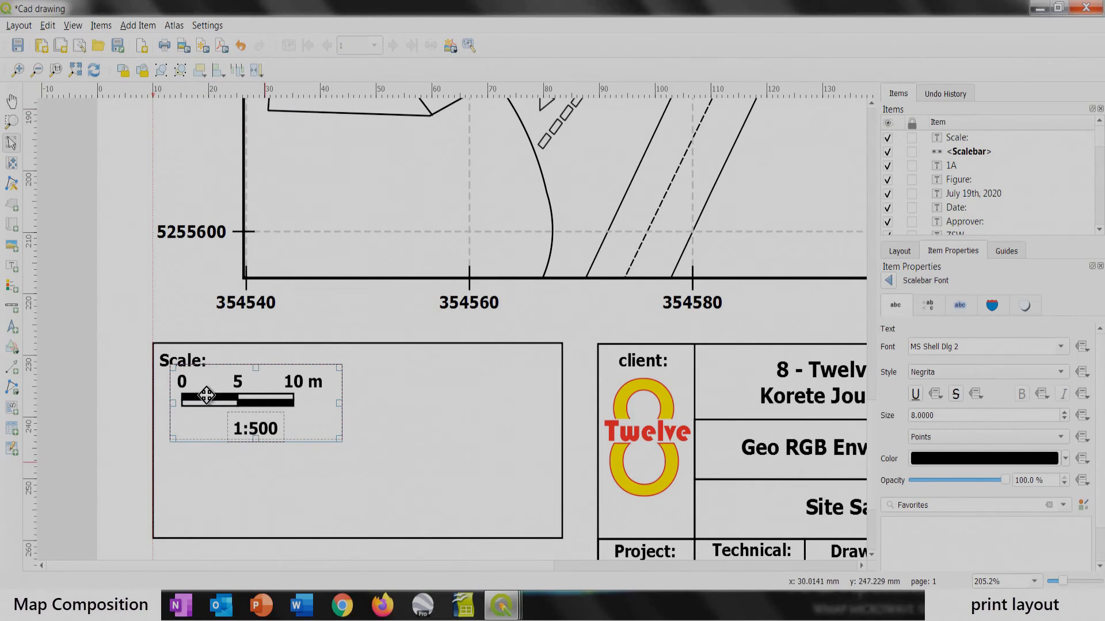
{"action": "left_click", "coordinate": [81, 316]}
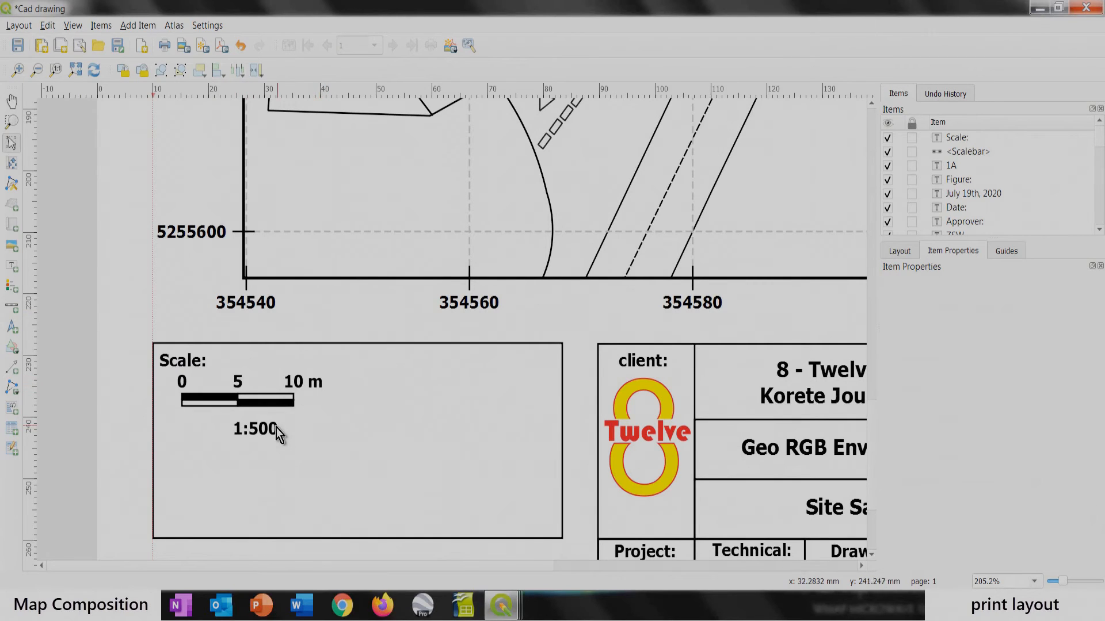
Step: Move the numeric scale by hand so it sits centered under the bar segments
{"action": "left_click_drag", "start_coordinate": [260, 430], "coordinate": [238, 429]}
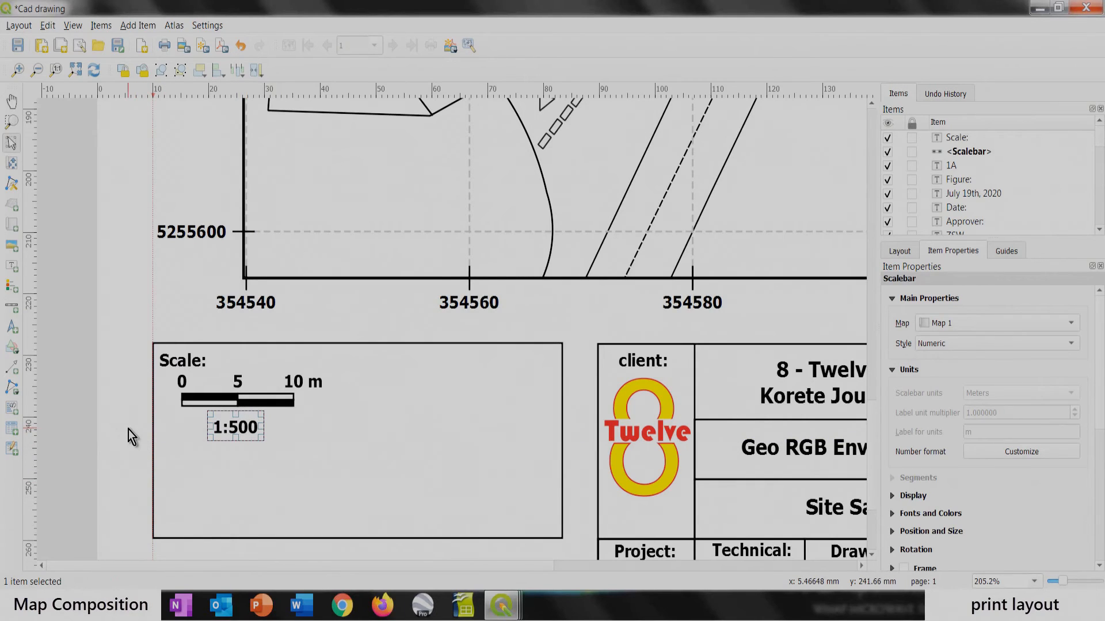
{"action": "left_click", "coordinate": [132, 438]}
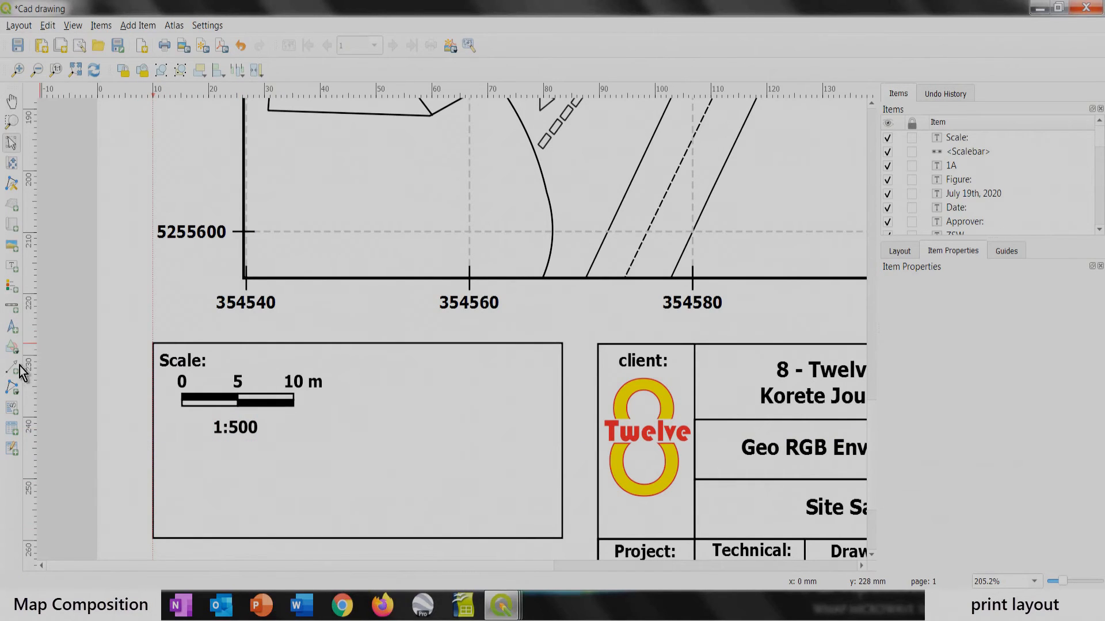
Step: Draw a rectangle about 33 × 16 mm around the scale items, starting at the outer box's upper corner by the page guide
{"action": "left_click", "coordinate": [12, 347]}
{"action": "left_click", "coordinate": [46, 348]}
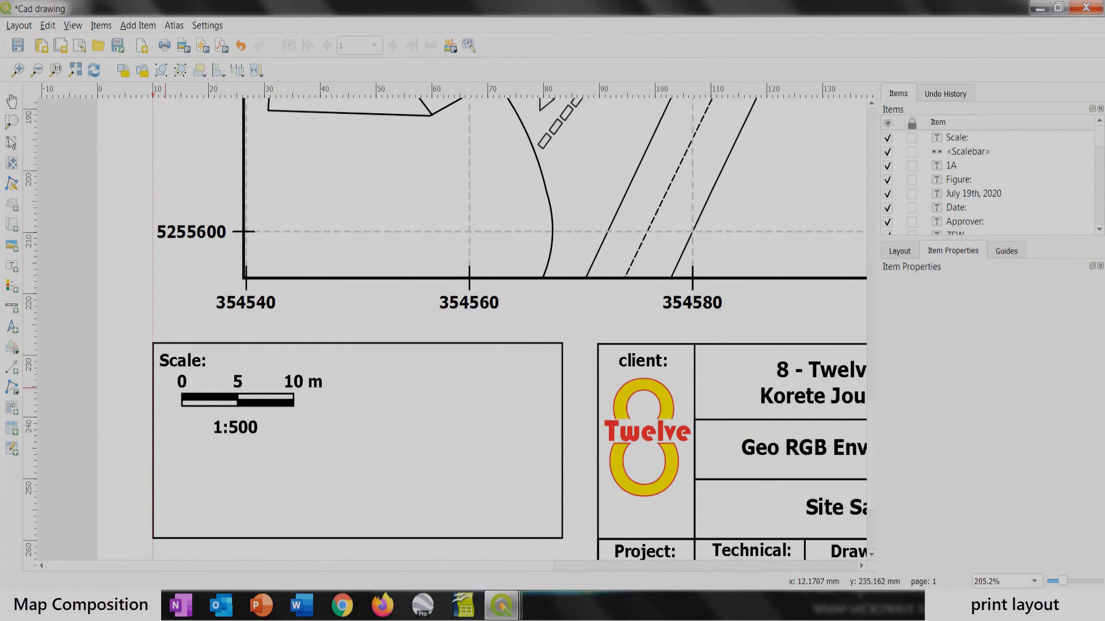
{"action": "left_click_drag", "start_coordinate": [152, 344], "coordinate": [336, 441]}
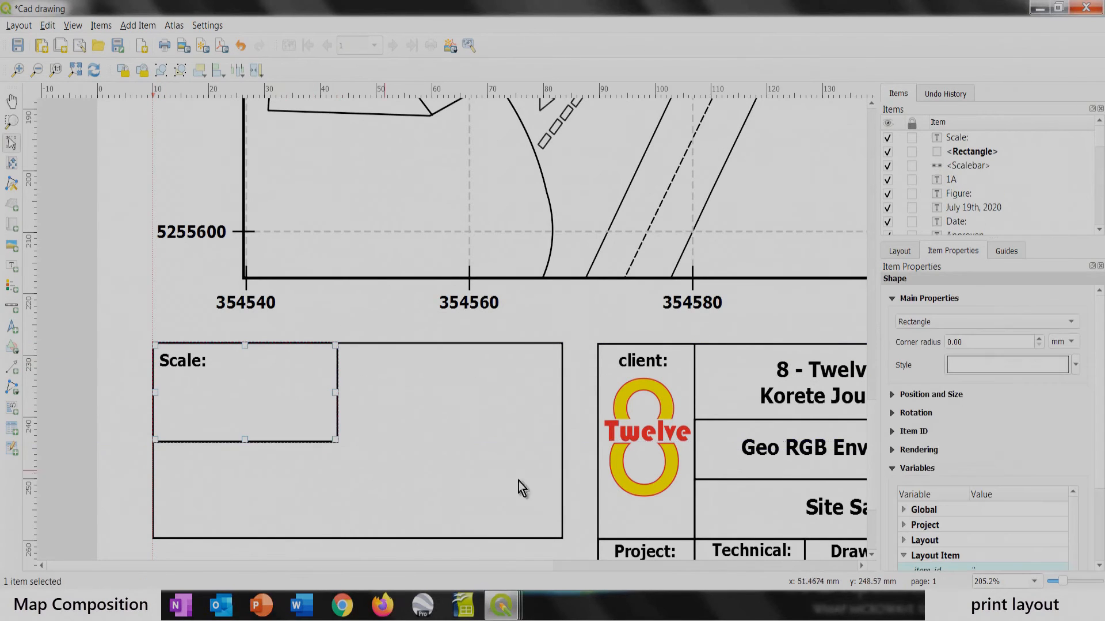
Step: Make the new rectangle's simple fill color transparent
{"action": "left_click", "coordinate": [1076, 366]}
{"action": "left_click", "coordinate": [1001, 239]}
{"action": "left_click", "coordinate": [1005, 316]}
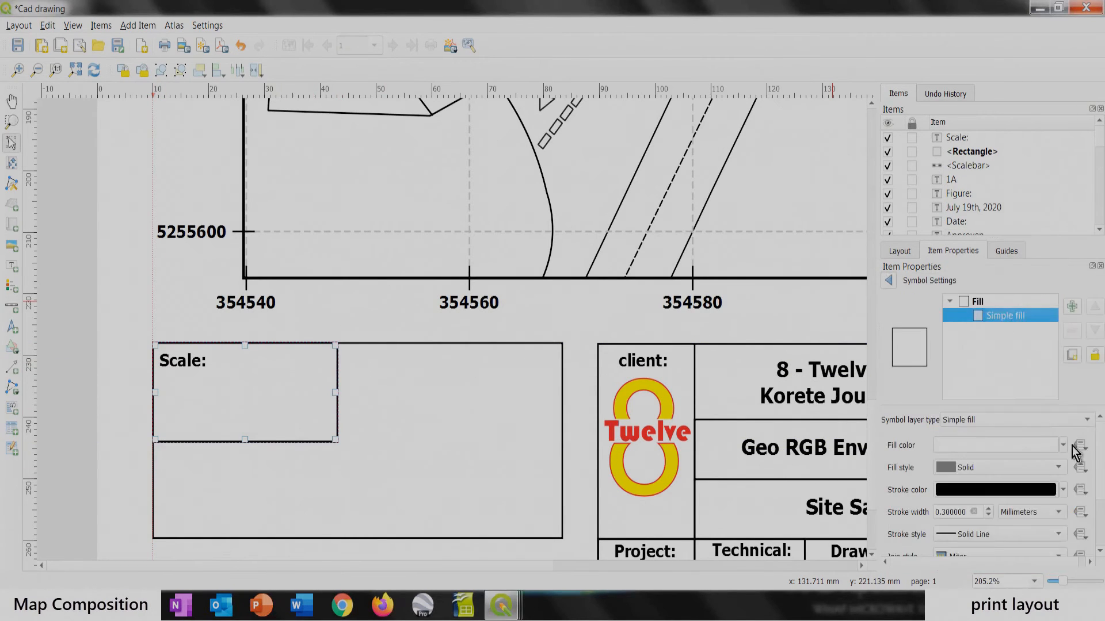
{"action": "left_click", "coordinate": [1063, 446]}
{"action": "left_click", "coordinate": [1007, 275]}
Step: Draw a second rectangle about 40 × 16 mm from the scale cell to the outer box's far edge
{"action": "left_click", "coordinate": [12, 347]}
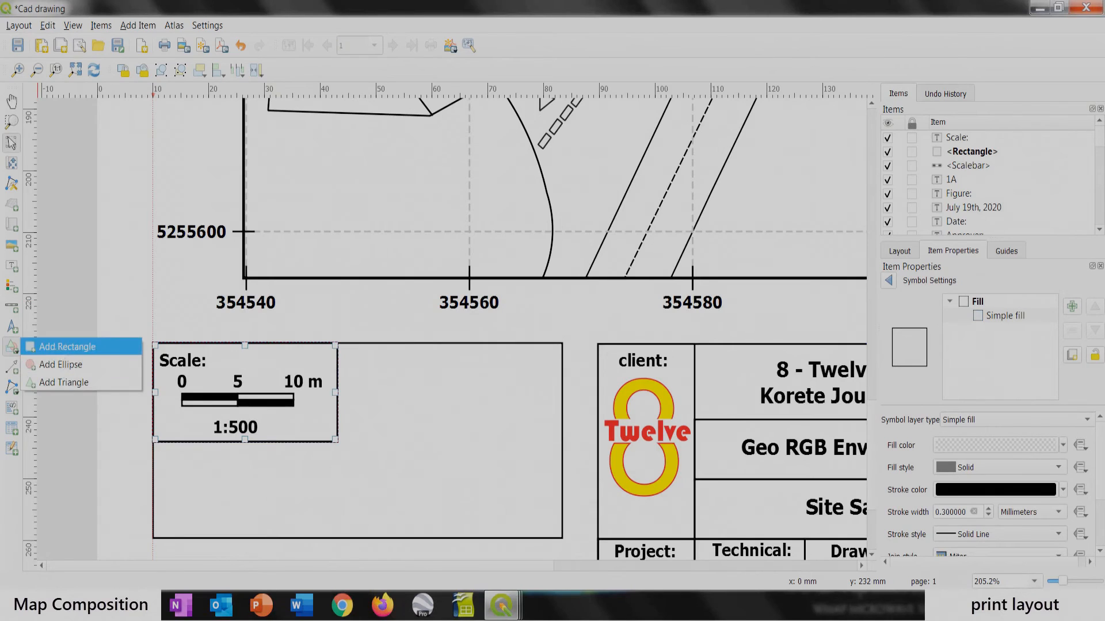
{"action": "left_click", "coordinate": [58, 347]}
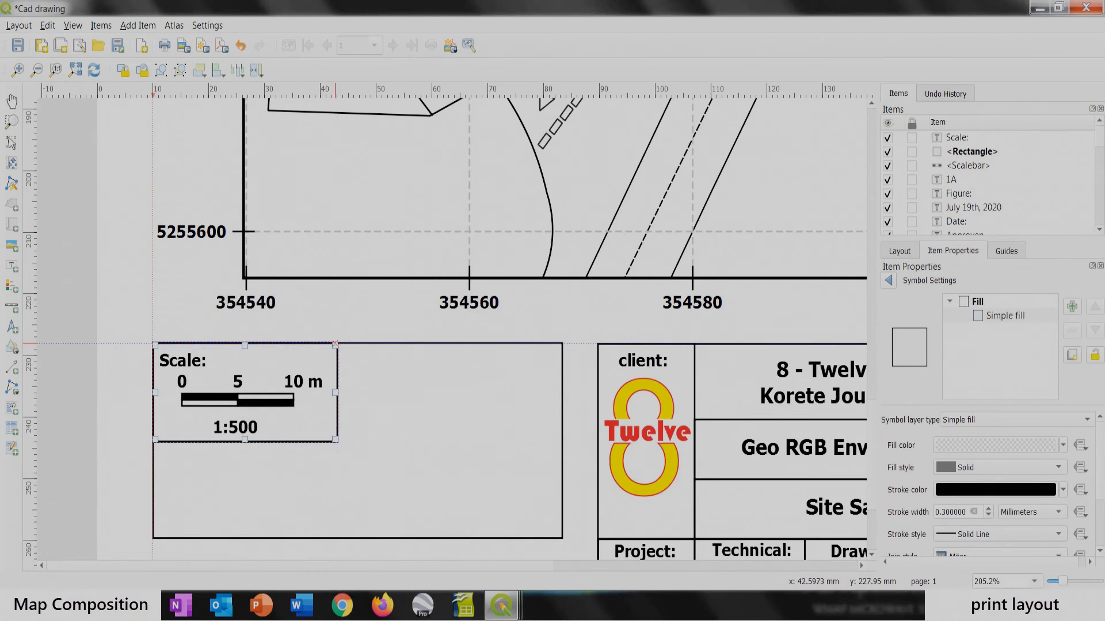
{"action": "mouse_move", "coordinate": [337, 344]}
{"action": "left_mouse_down"}
{"action": "mouse_move", "coordinate": [369, 395]}
{"action": "mouse_move", "coordinate": [562, 441]}
{"action": "left_mouse_up"}
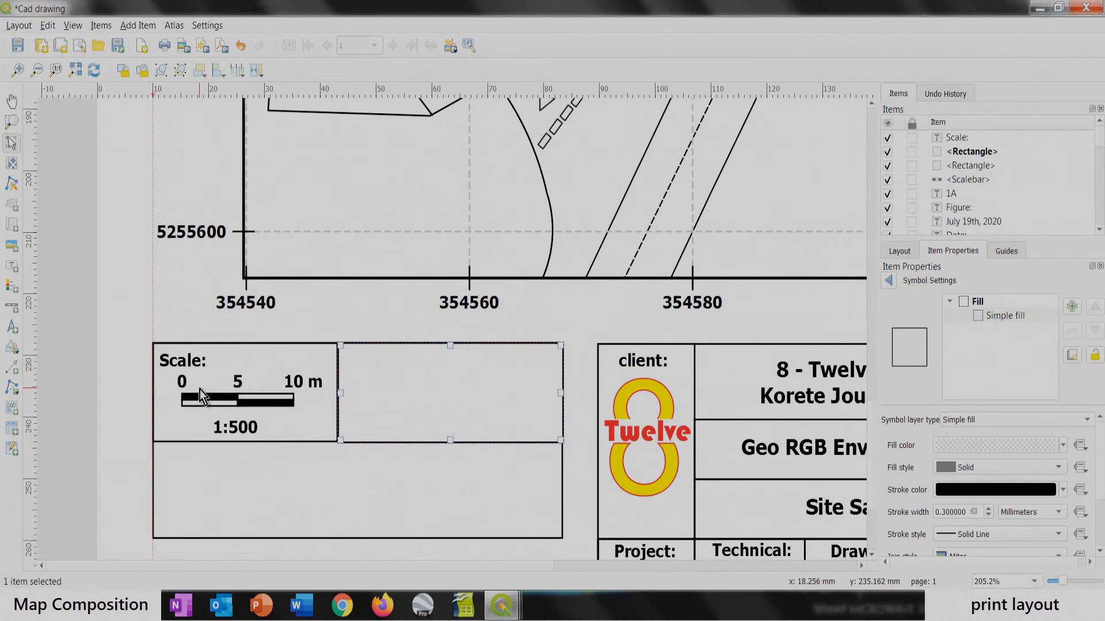
Step: Fine-tune the inner rectangles' edges so their borders overlap each other and the outer box exactly
{"action": "scroll", "coordinate": [338, 388], "scroll_direction": "up", "scroll_amount": 3}
{"action": "left_click_drag", "start_coordinate": [336, 420], "coordinate": [326, 419]}
{"action": "scroll", "coordinate": [340, 444], "scroll_direction": "up", "scroll_amount": 5}
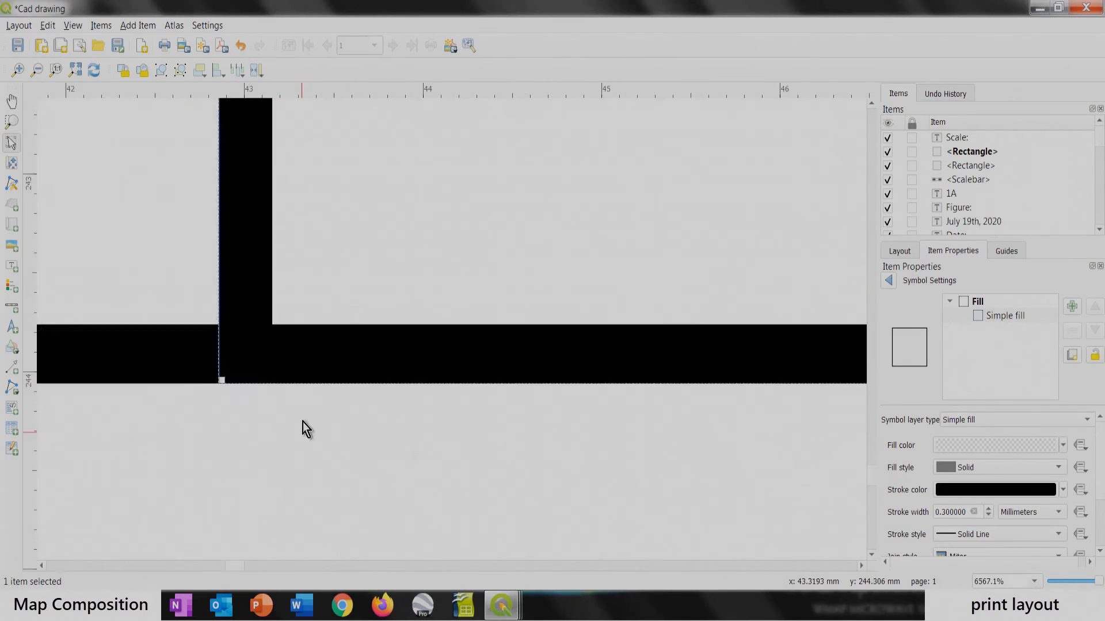
{"action": "scroll", "coordinate": [565, 444], "scroll_direction": "up", "scroll_amount": 4}
{"action": "left_click_drag", "start_coordinate": [530, 347], "coordinate": [526, 347]}
{"action": "left_click", "coordinate": [345, 489]}
{"action": "scroll", "coordinate": [143, 443], "scroll_direction": "up", "scroll_amount": 4}
{"action": "mouse_move", "coordinate": [336, 419]}
{"action": "left_mouse_down"}
{"action": "mouse_move", "coordinate": [296, 418]}
{"action": "mouse_move", "coordinate": [330, 418]}
{"action": "left_mouse_up"}
{"action": "scroll", "coordinate": [141, 398], "scroll_direction": "down", "scroll_amount": 4}
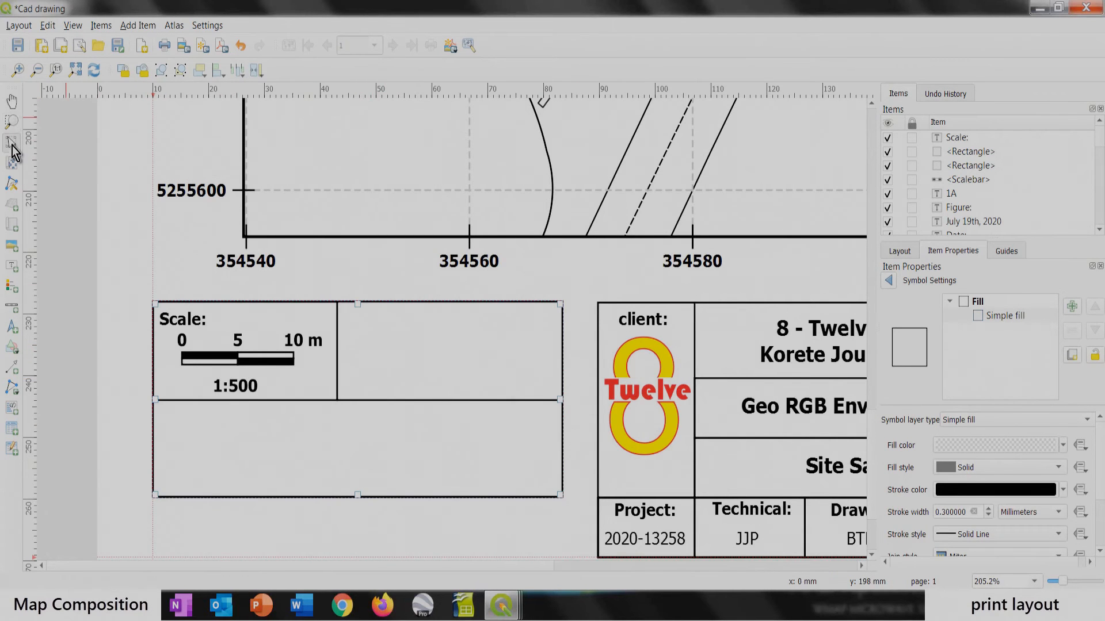
Step: Copy both Coordinate Reference System labels from the satellite layout into the empty cell beside the scale in the Cad drawing layout
{"action": "left_click", "coordinate": [501, 605]}
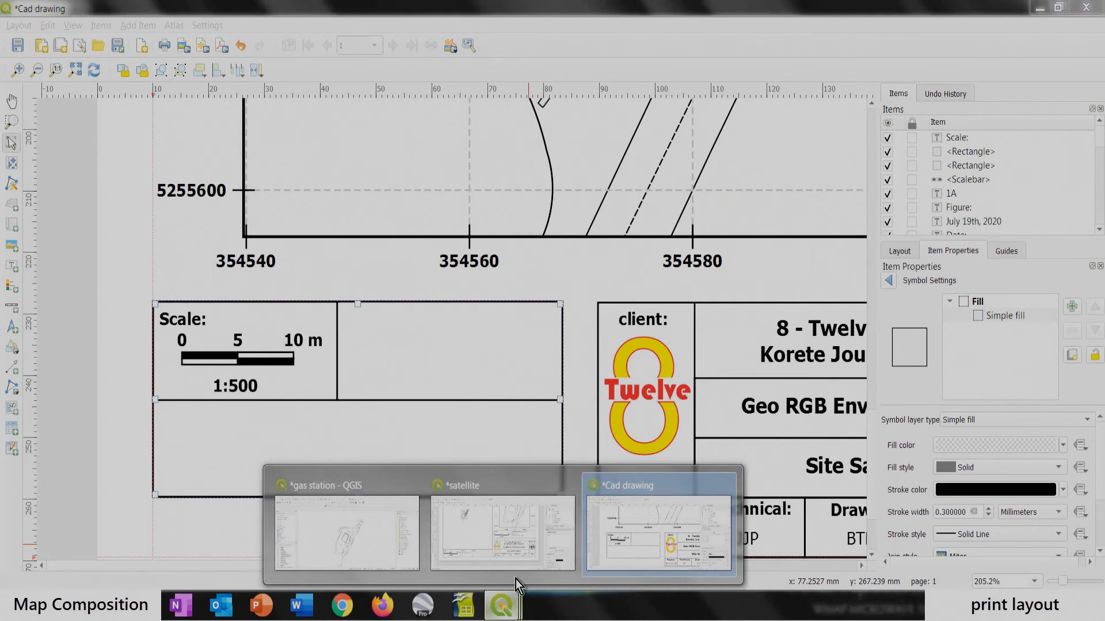
{"action": "left_click", "coordinate": [500, 486]}
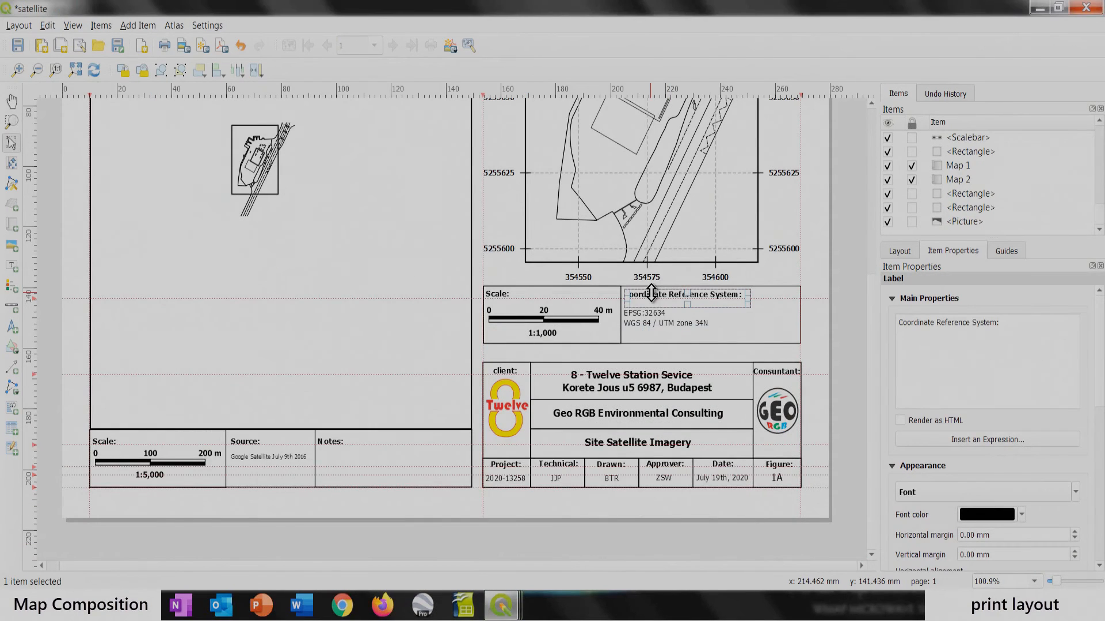
{"action": "left_click", "coordinate": [654, 318], "text": "shift"}
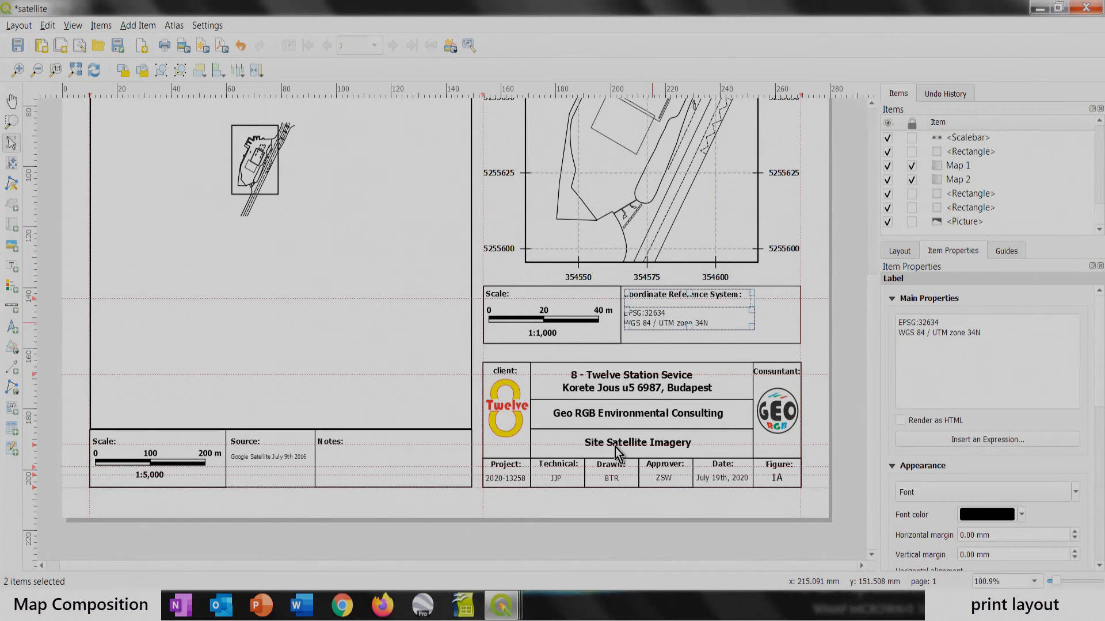
{"action": "mouse_move", "coordinate": [503, 607]}
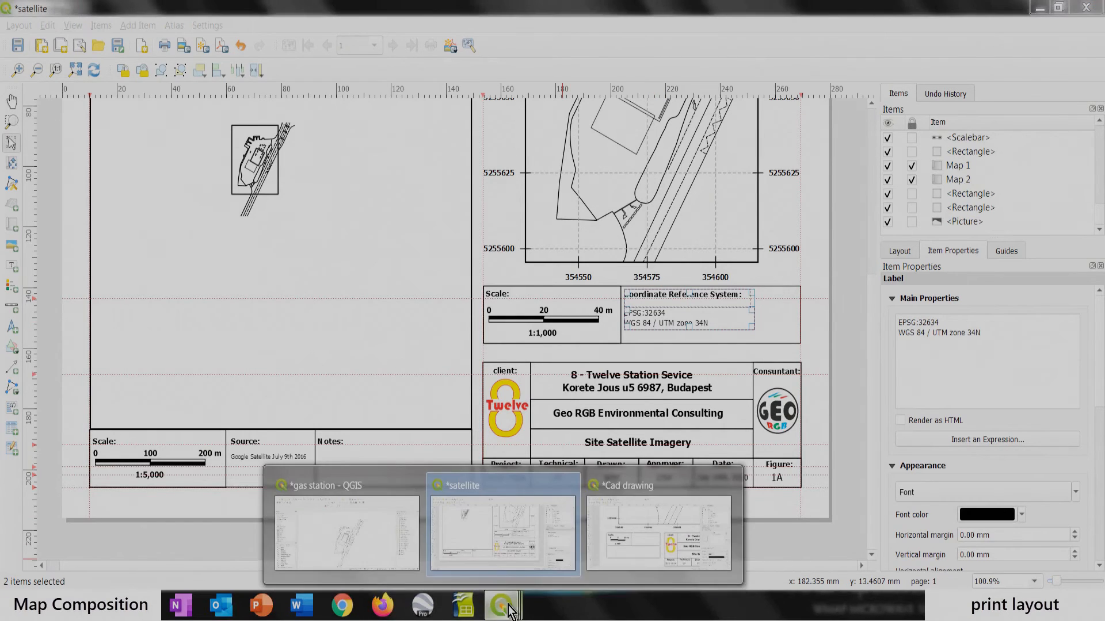
{"action": "left_click", "coordinate": [647, 488]}
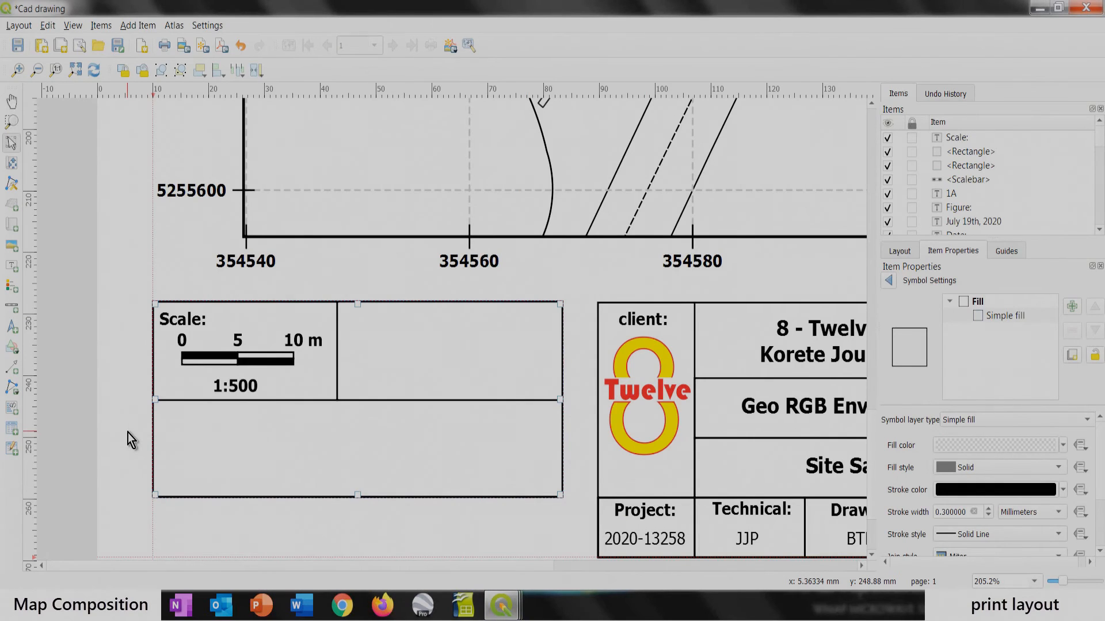
{"action": "key", "text": "ctrl+v"}
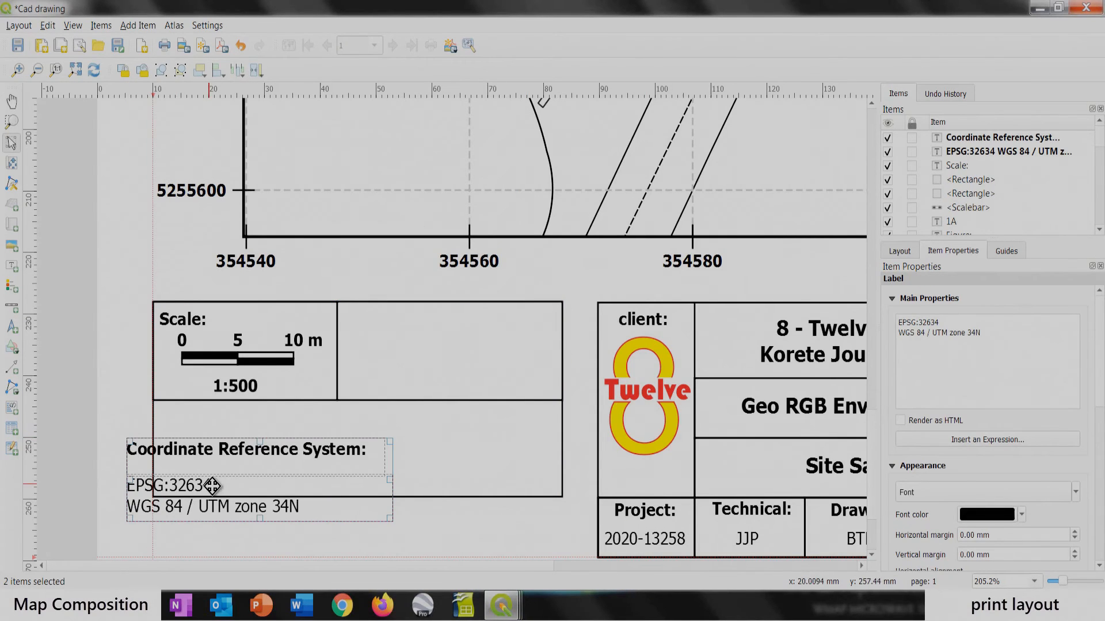
{"action": "left_click_drag", "start_coordinate": [212, 487], "coordinate": [428, 361]}
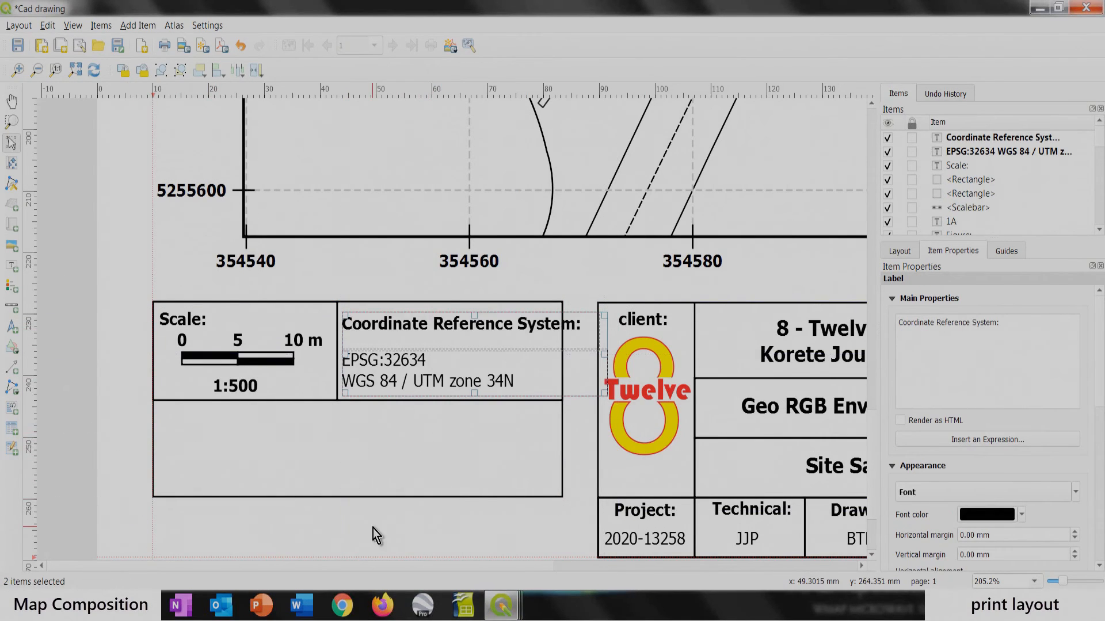
Step: Widen the outer box to about 77 mm and extend its coordinate system cell to match, enclosing the Coordinate Reference System label
{"action": "left_click", "coordinate": [376, 535]}
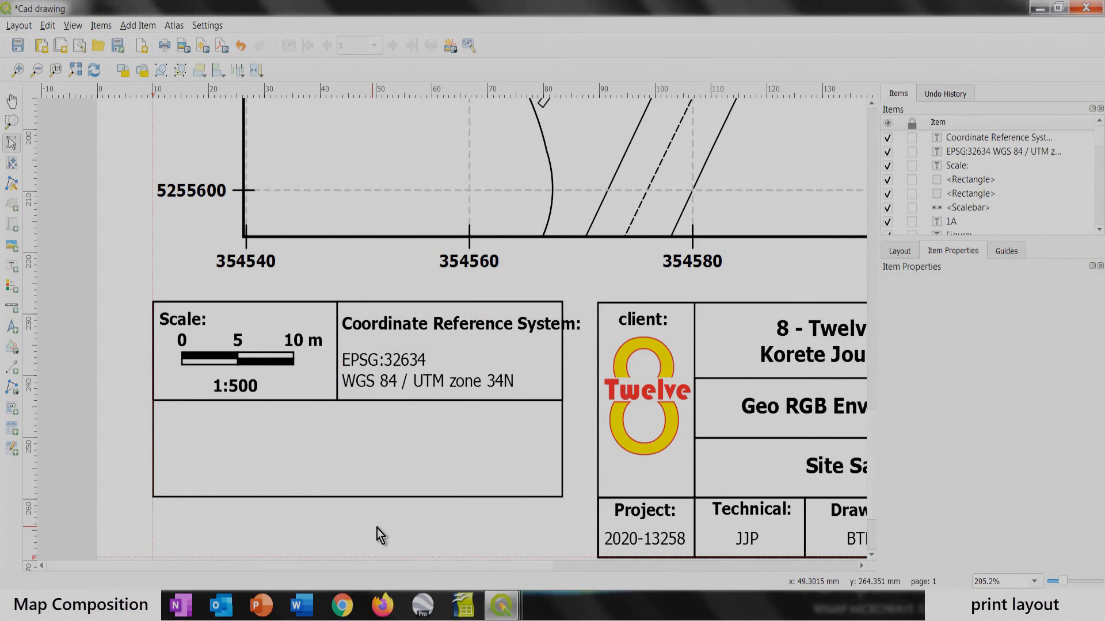
{"action": "left_click", "coordinate": [561, 368]}
{"action": "left_click", "coordinate": [560, 455]}
{"action": "left_click_drag", "start_coordinate": [560, 399], "coordinate": [583, 400]}
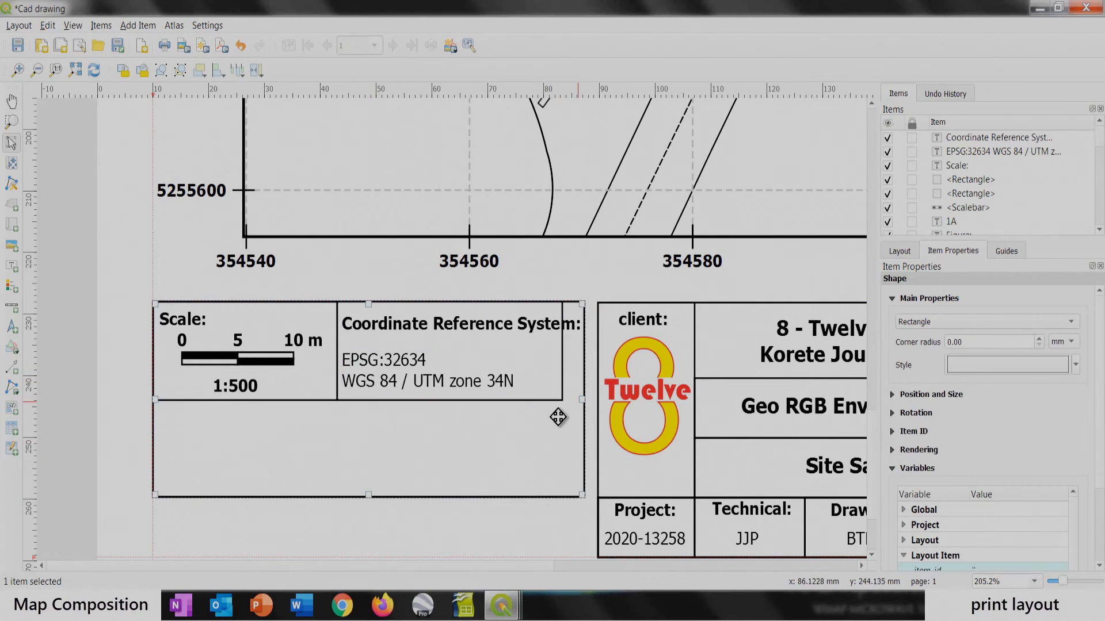
{"action": "left_click", "coordinate": [424, 398]}
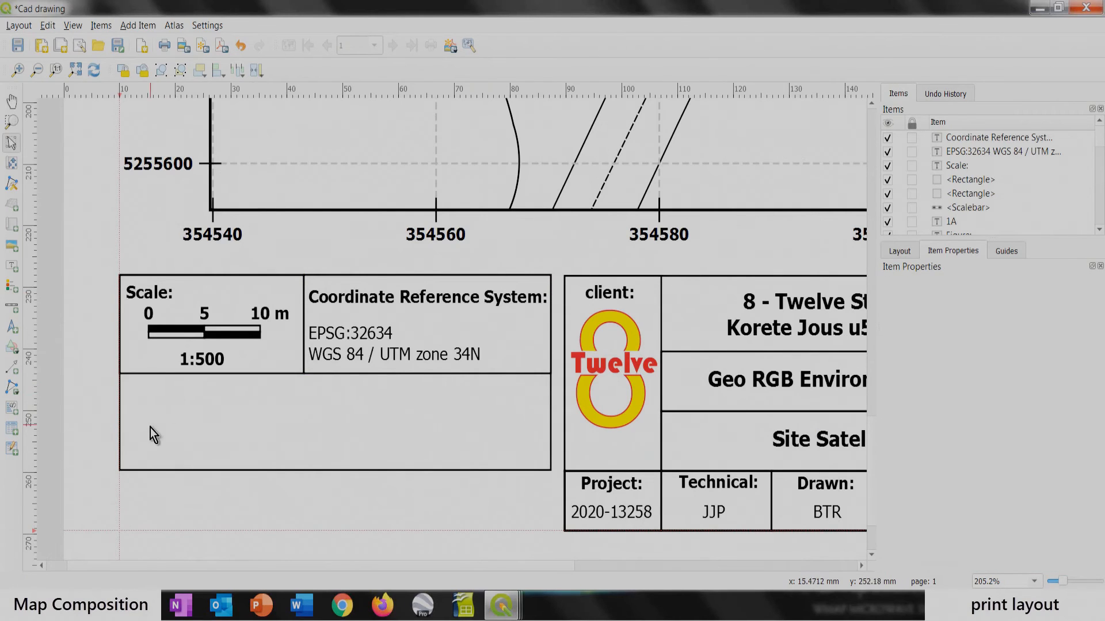
Step: Duplicate the Scale label into the empty cell below, change its text to "Source/Notes:" and widen the label to fit
{"action": "left_click", "coordinate": [162, 296]}
{"action": "key", "text": "ctrl+c"}
{"action": "key", "text": "ctrl+v"}
{"action": "left_click_drag", "start_coordinate": [186, 315], "coordinate": [163, 405]}
{"action": "double_click", "coordinate": [909, 323]}
{"action": "type", "text": "Source/Notes:"}
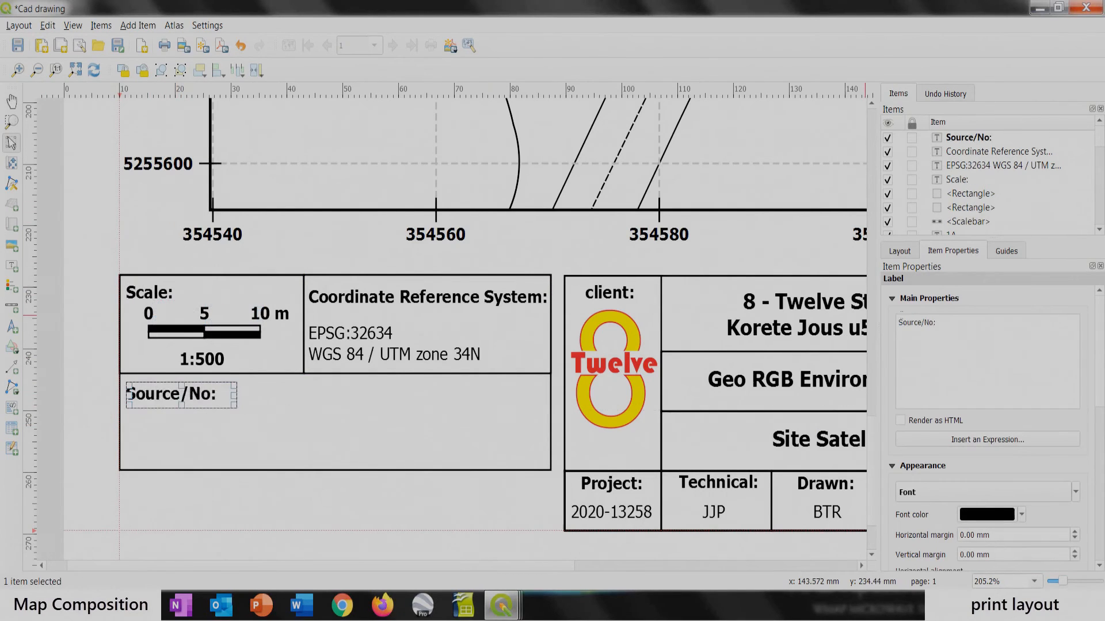
{"action": "mouse_move", "coordinate": [236, 396]}
{"action": "left_mouse_down"}
{"action": "mouse_move", "coordinate": [319, 395]}
{"action": "mouse_move", "coordinate": [249, 396]}
{"action": "left_mouse_up"}
Step: Fill the notes label with "Map was created digitizing information from Google Satellite Imagery dated on July 9th, 2019" in a smaller font
{"action": "key", "text": "BackSpace"}
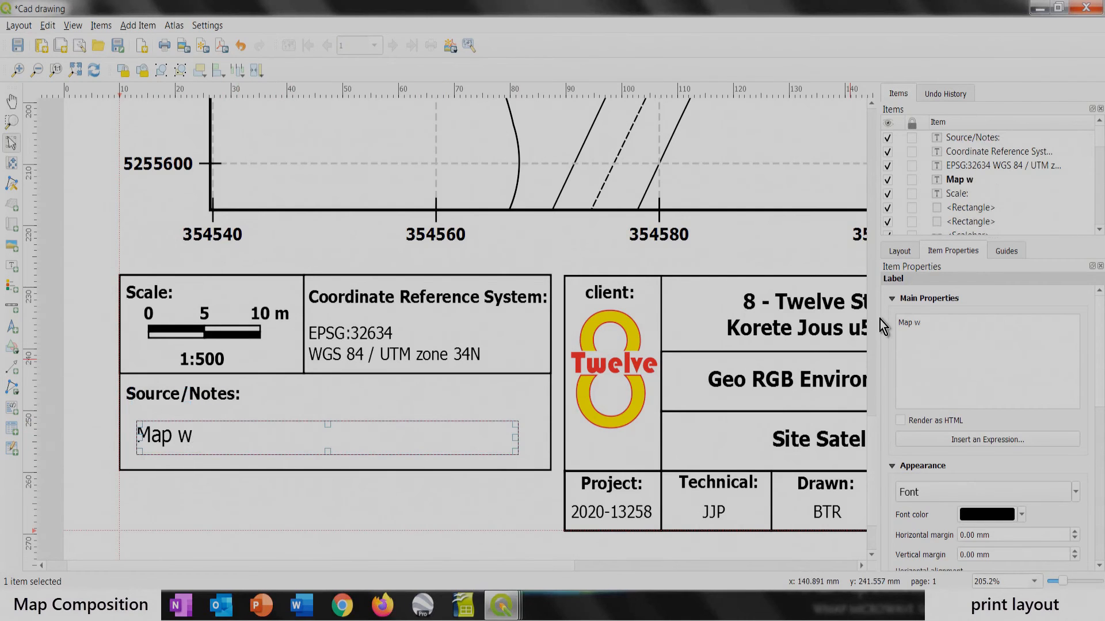
{"action": "type", "text": "as created digitizing information from Google Satellite Imagery dated on July 9th, 2019"}
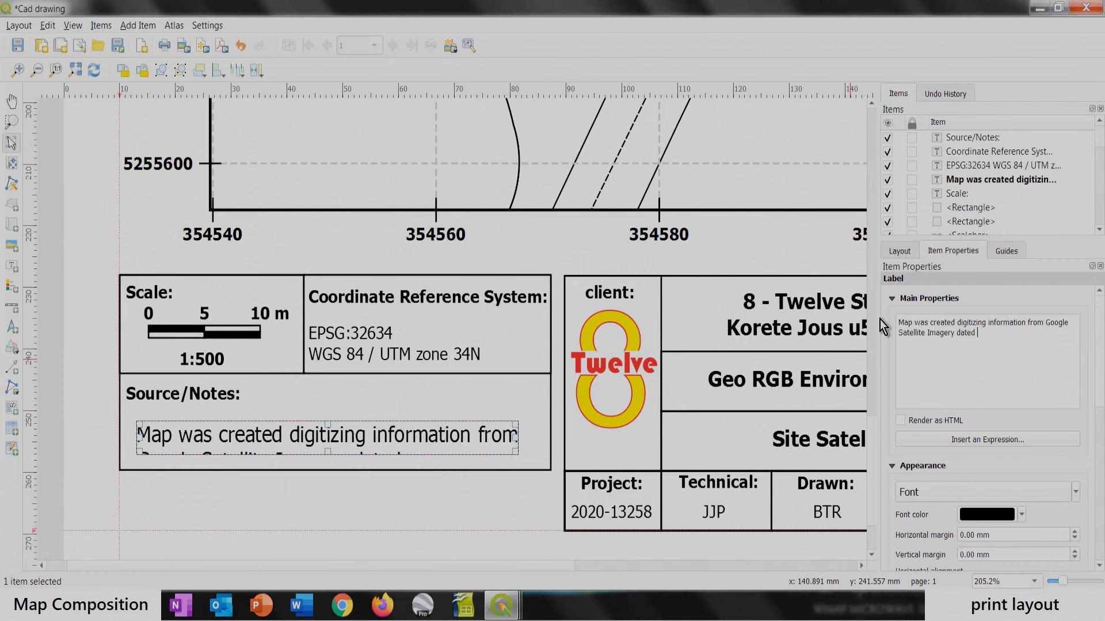
{"action": "left_click", "coordinate": [940, 492]}
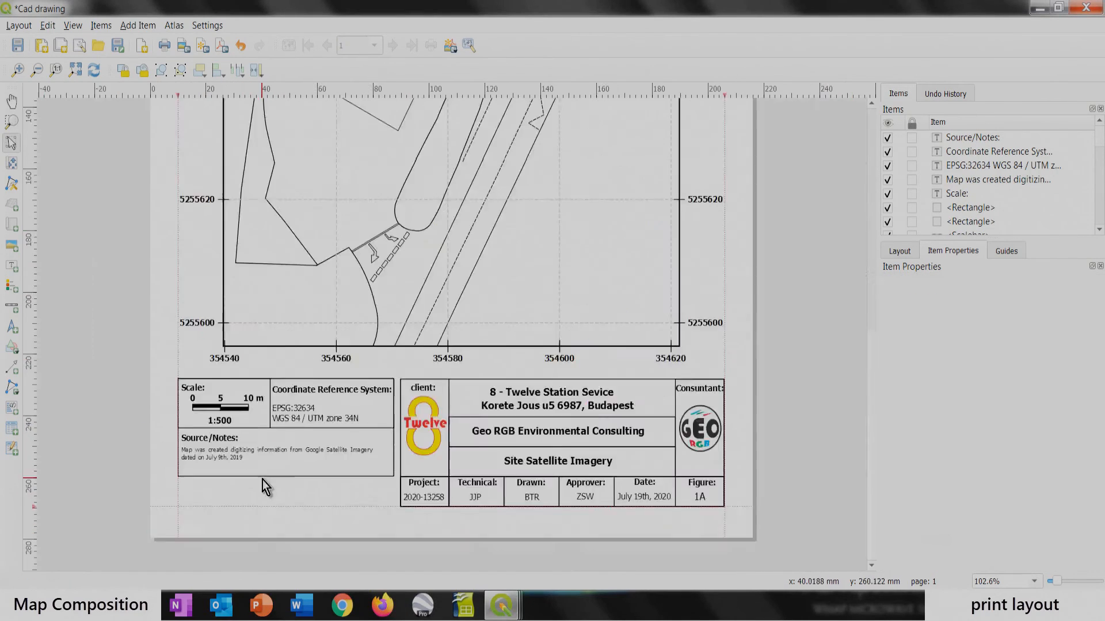
{"action": "scroll", "coordinate": [263, 480], "scroll_direction": "up", "scroll_amount": 1}
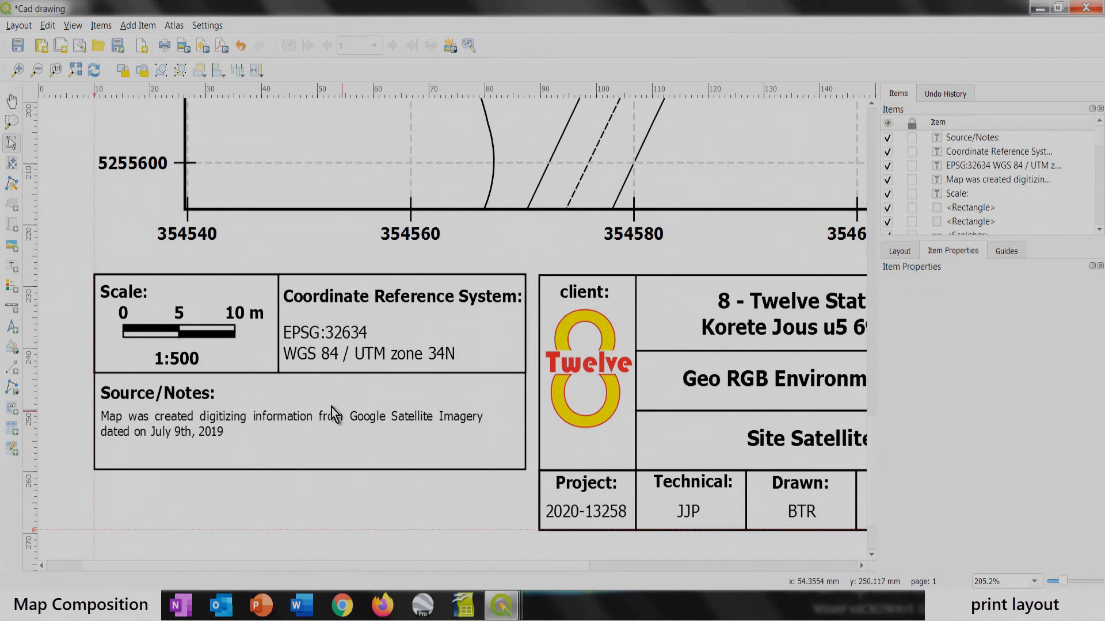
{"action": "scroll", "coordinate": [275, 398], "scroll_direction": "down", "scroll_amount": 1}
{"action": "scroll", "coordinate": [605, 471], "scroll_direction": "up", "scroll_amount": 1}
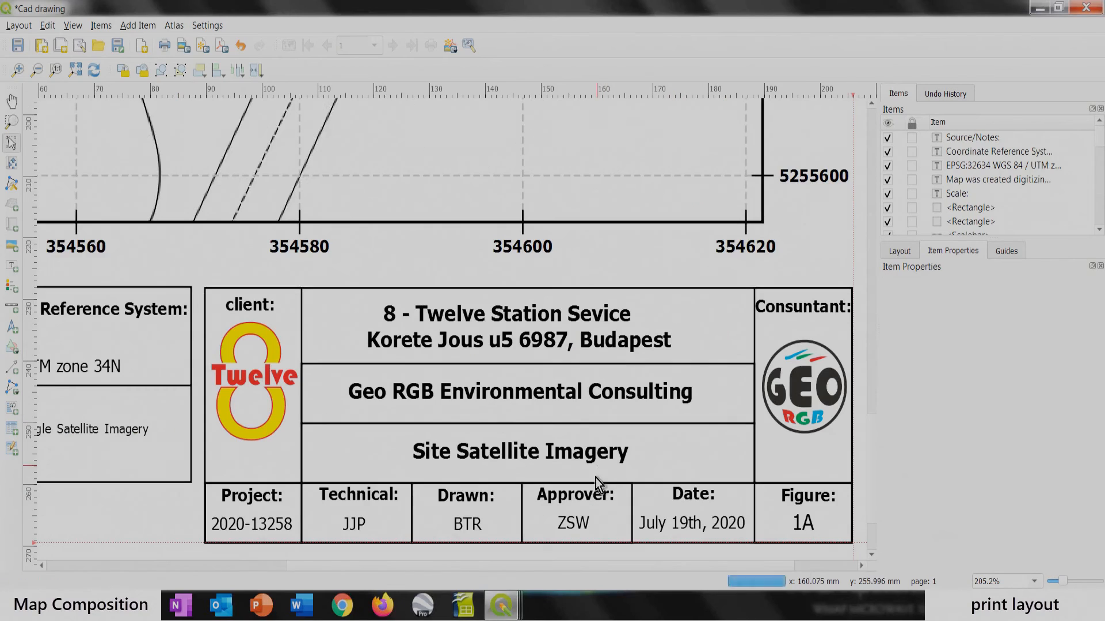
Step: Replace the title block's "Site Satellite Imagery" text with "Facility Map" and center it in its cell
{"action": "left_click", "coordinate": [521, 453]}
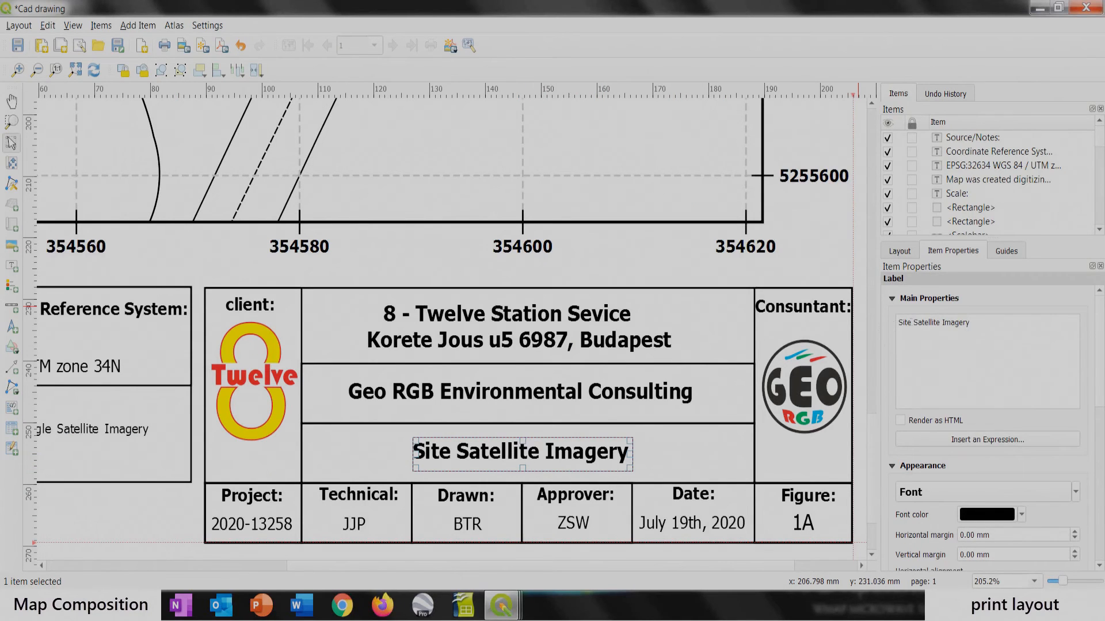
{"action": "left_click_drag", "start_coordinate": [974, 322], "coordinate": [888, 313]}
{"action": "type", "text": "Facility Map"}
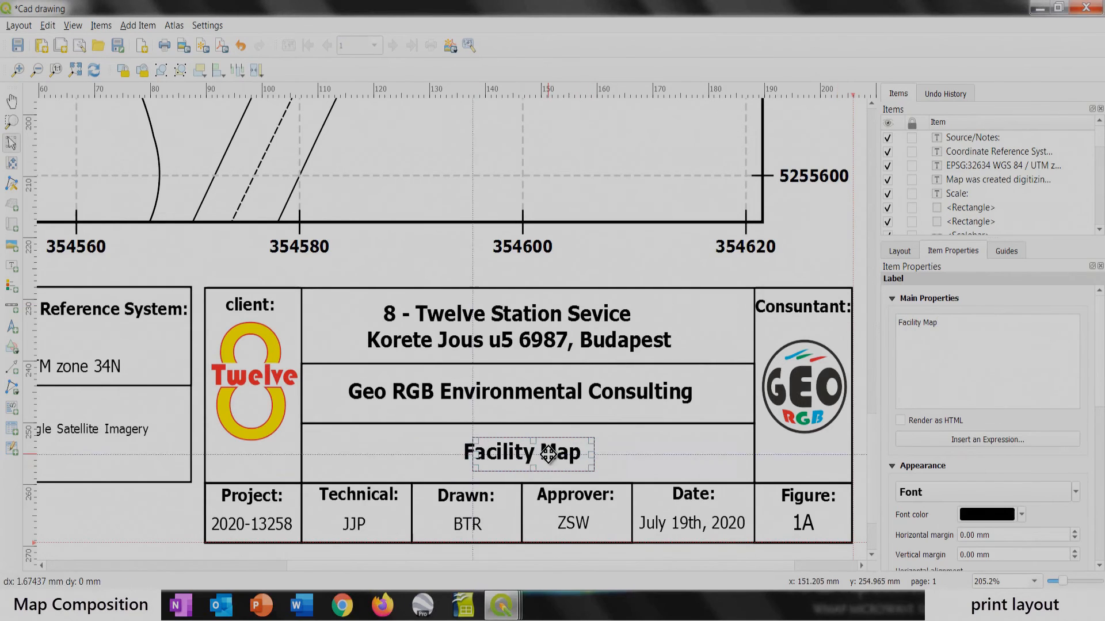
Step: Change the figure number in the title block to 2A
{"action": "left_click", "coordinate": [807, 527]}
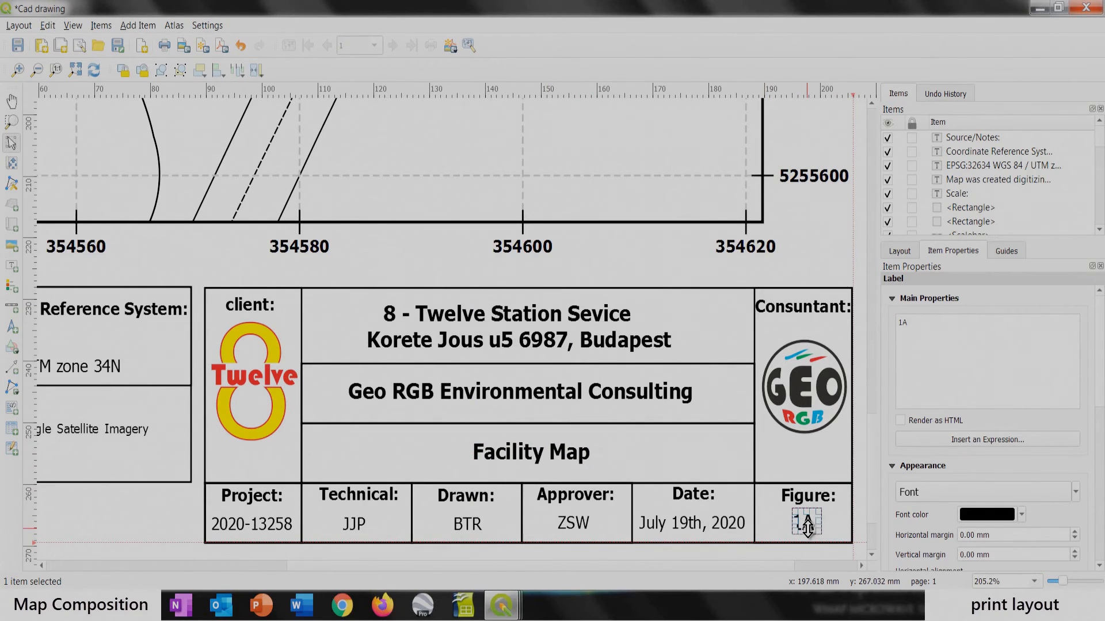
{"action": "left_click_drag", "start_coordinate": [902, 323], "coordinate": [897, 323]}
{"action": "type", "text": "2"}
{"action": "left_click", "coordinate": [458, 270]}
{"action": "scroll", "coordinate": [457, 362], "scroll_direction": "down", "scroll_amount": 2}
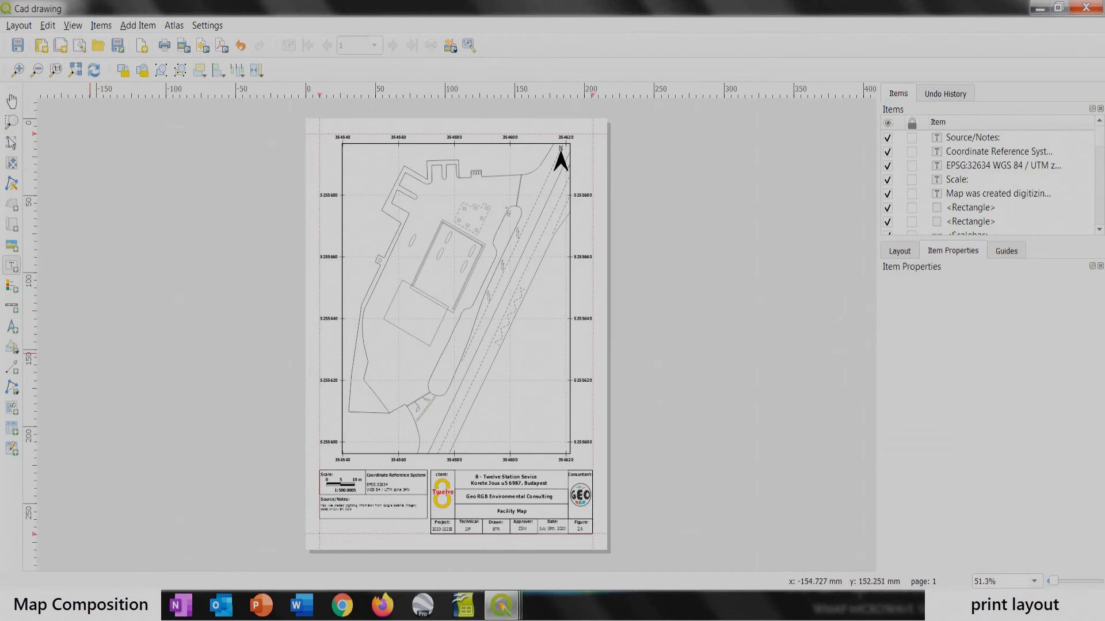
Step: Add a gray "Fill Pipes" label beneath the small four-part box on the map's northern boundary
{"action": "left_click", "coordinate": [12, 266]}
{"action": "left_click_drag", "start_coordinate": [430, 150], "coordinate": [470, 157]}
{"action": "left_click", "coordinate": [987, 514]}
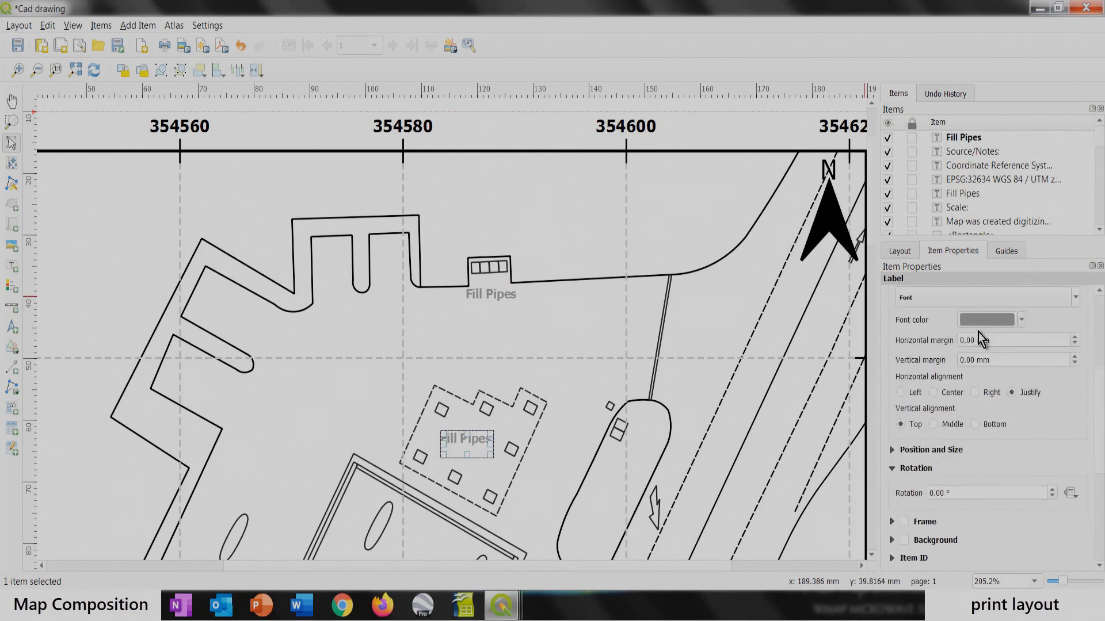
Step: Change the copied label inside the dashed tank area to "Underground Storage Tanks" on three lines and widen it to fit
{"action": "left_click", "coordinate": [978, 332]}
{"action": "key", "text": "ctrl+a"}
{"action": "type", "text": "Underground"}
{"action": "key", "text": "Return"}
{"action": "type", "text": "Storage"}
{"action": "key", "text": "Return"}
{"action": "type", "text": "Tanks"}
{"action": "left_click_drag", "start_coordinate": [502, 447], "coordinate": [517, 447]}
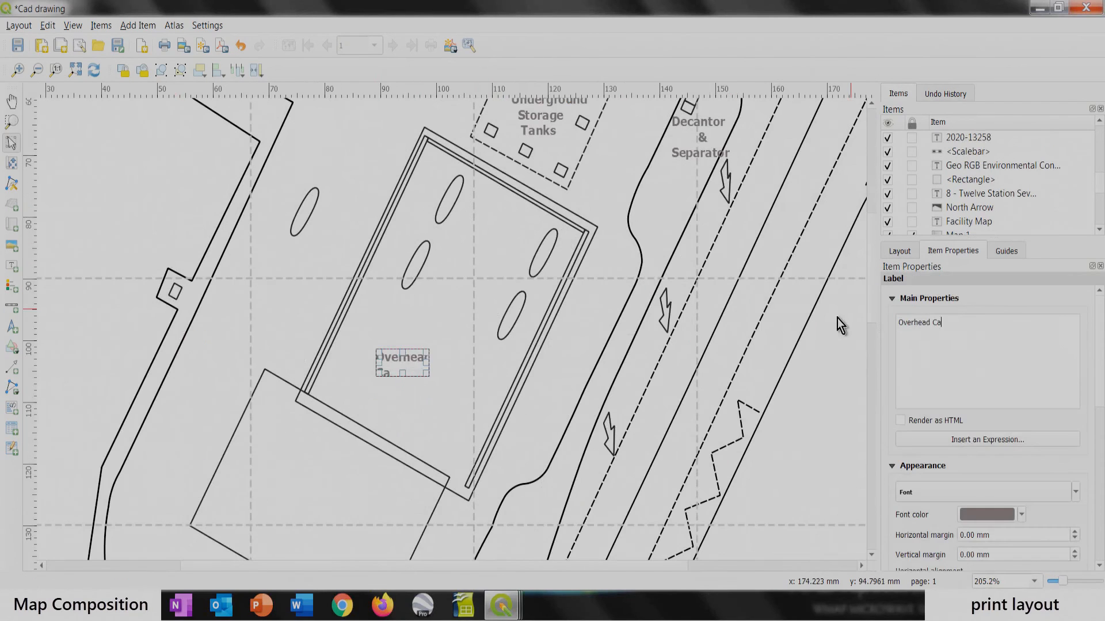
Step: Label the canopy area "Overhead Canopy" and the drain along its eastern edge "Oily Waste Trench Drain"
{"action": "type", "text": "nopy"}
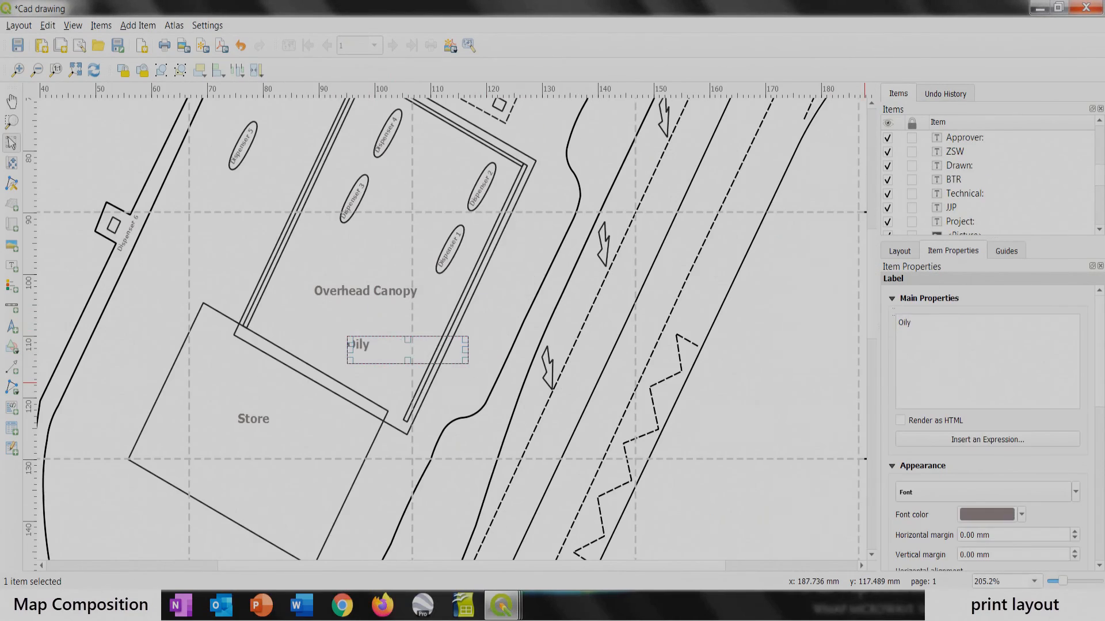
{"action": "type", "text": "Waste Trench Drain"}
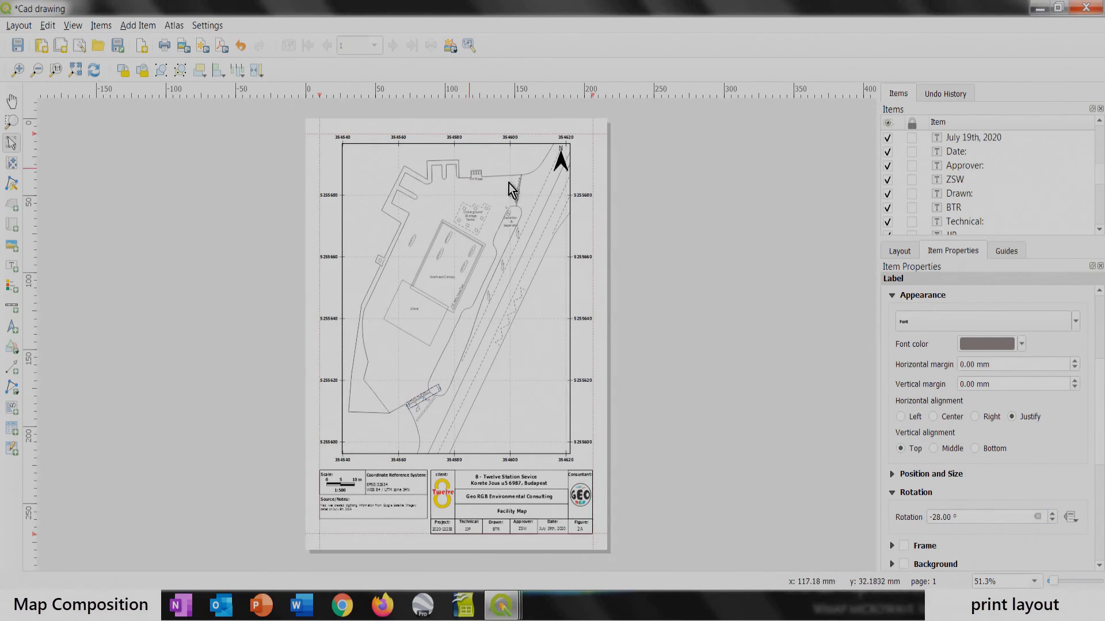
{"action": "left_click", "coordinate": [698, 230]}
Step: Examine the Fill Pipes and Stormwater Trench Drain labels in the northern part of the map
{"action": "scroll", "coordinate": [491, 152], "scroll_direction": "up", "scroll_amount": 1}
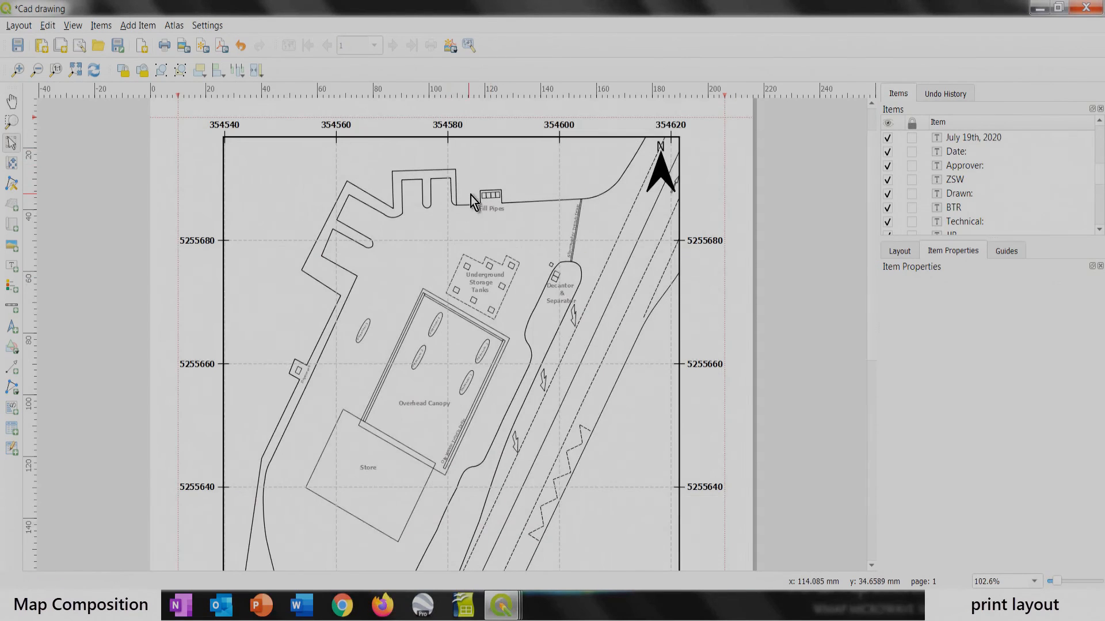
{"action": "scroll", "coordinate": [470, 195], "scroll_direction": "up", "scroll_amount": 2}
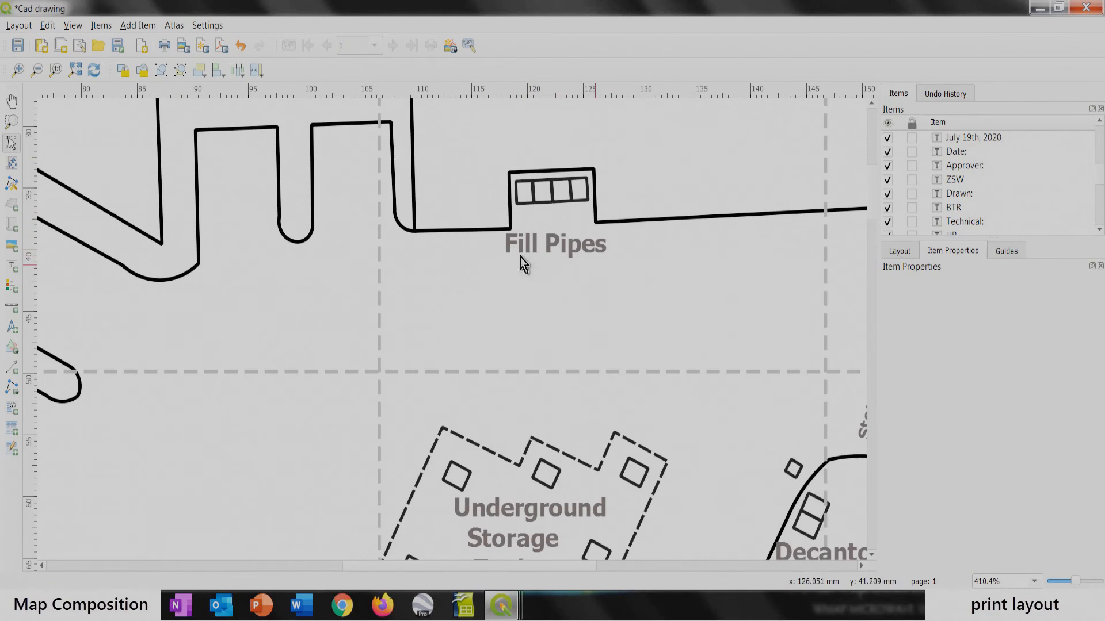
{"action": "scroll", "coordinate": [421, 222], "scroll_direction": "down", "scroll_amount": 1}
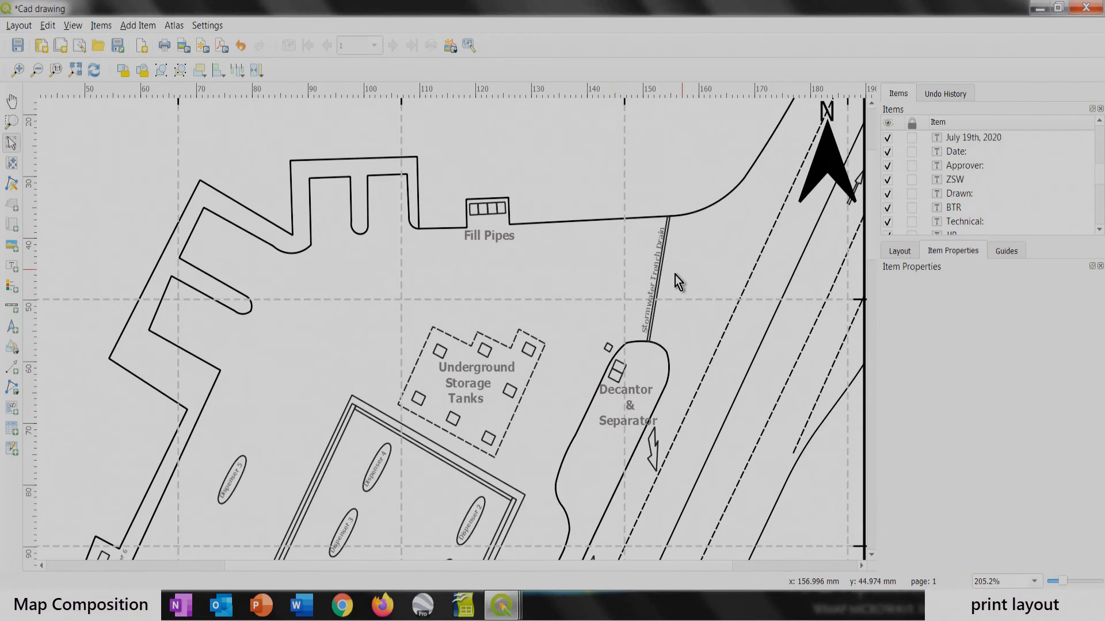
{"action": "scroll", "coordinate": [668, 319], "scroll_direction": "up", "scroll_amount": 1}
{"action": "scroll", "coordinate": [668, 319], "scroll_direction": "up", "scroll_amount": 1}
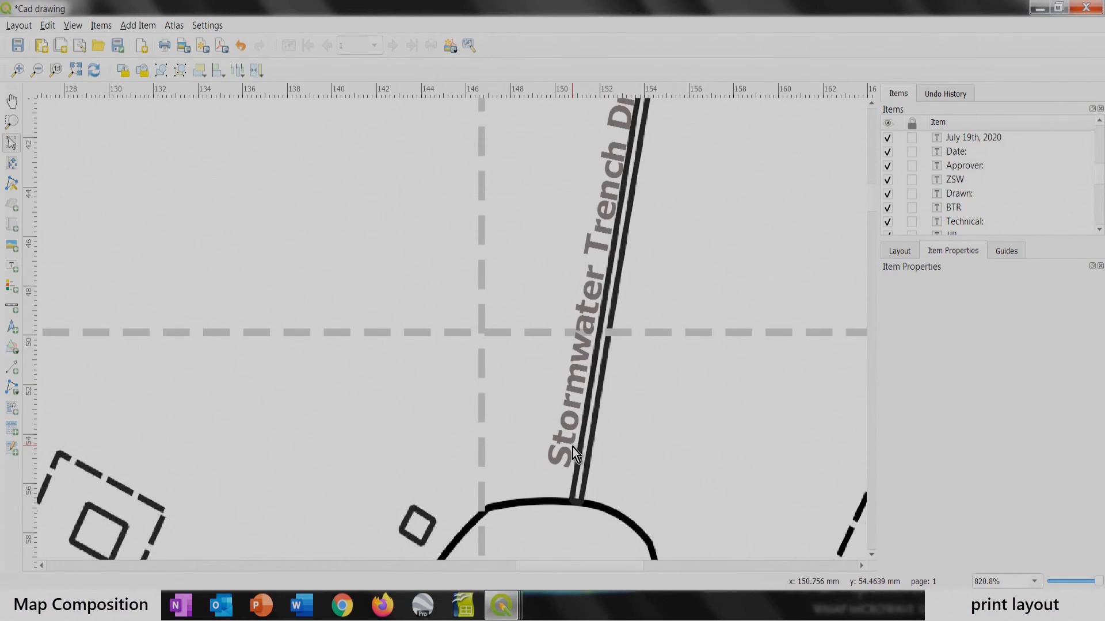
{"action": "scroll", "coordinate": [575, 455], "scroll_direction": "down", "scroll_amount": 1}
{"action": "scroll", "coordinate": [598, 236], "scroll_direction": "down", "scroll_amount": 1}
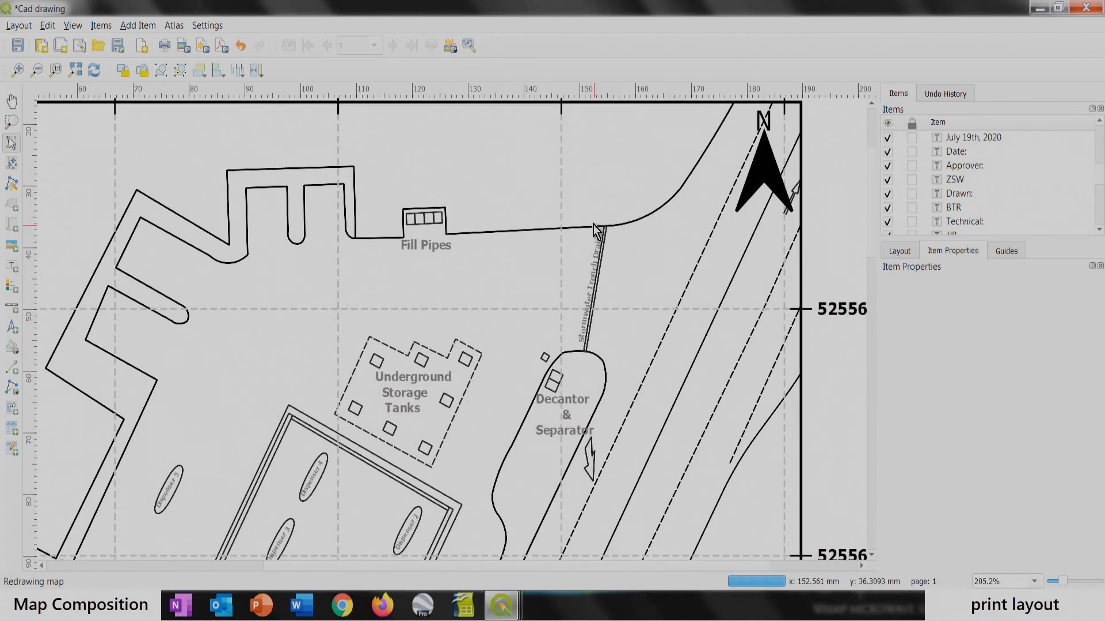
{"action": "scroll", "coordinate": [596, 228], "scroll_direction": "down", "scroll_amount": 1}
Step: Examine the canopy, store, southern trench drain, storage tank and decantor labels across the rest of the map
{"action": "scroll", "coordinate": [454, 486], "scroll_direction": "up", "scroll_amount": 2}
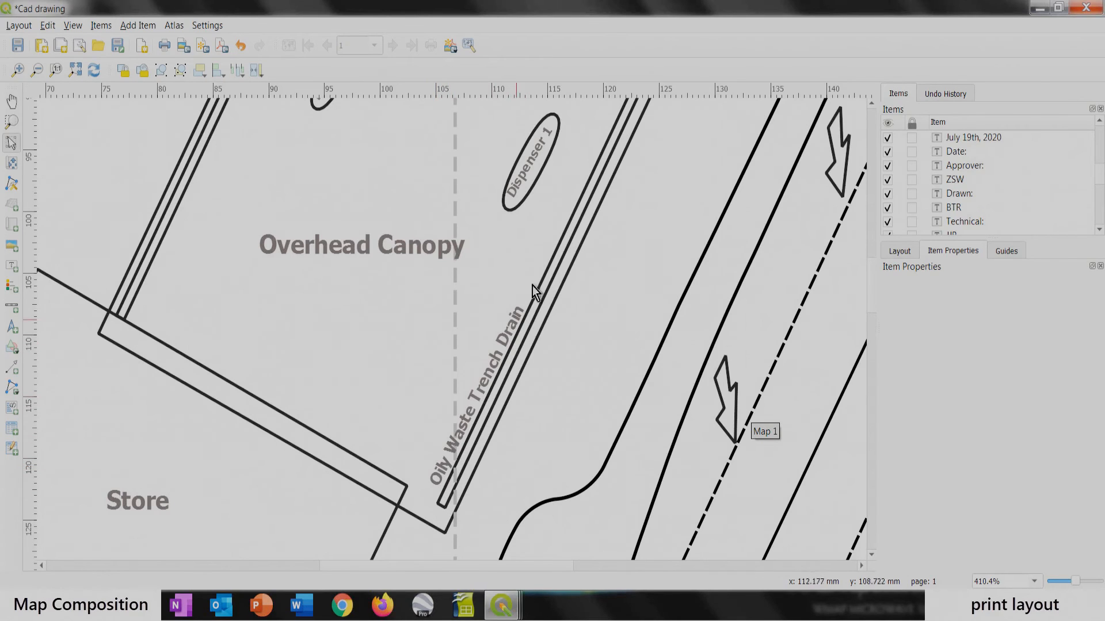
{"action": "scroll", "coordinate": [506, 175], "scroll_direction": "down", "scroll_amount": 1}
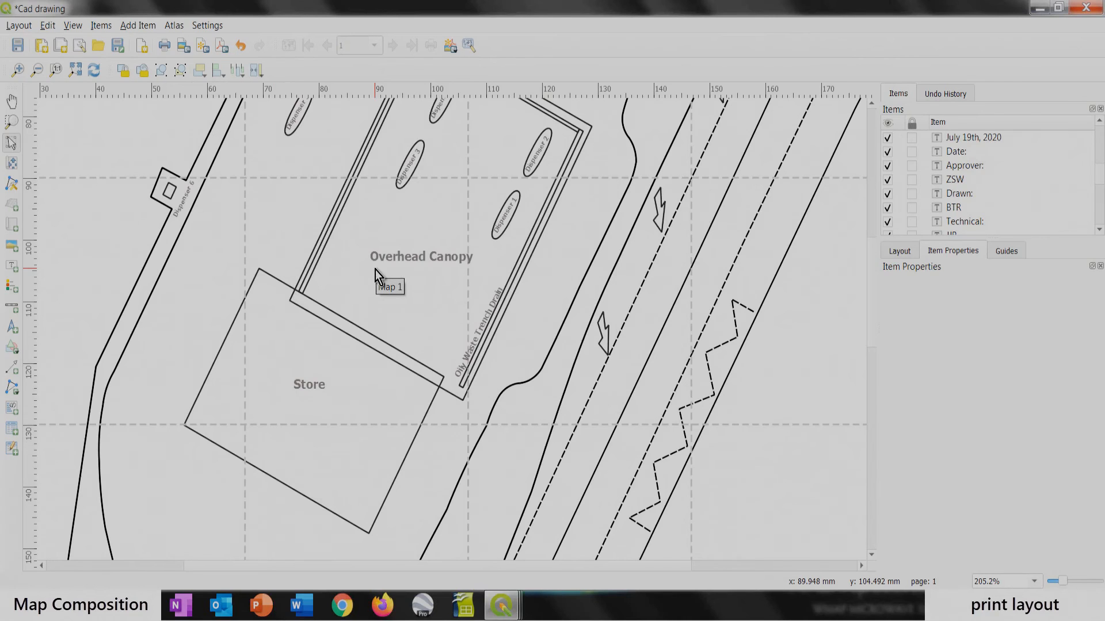
{"action": "scroll", "coordinate": [355, 270], "scroll_direction": "down", "scroll_amount": 1}
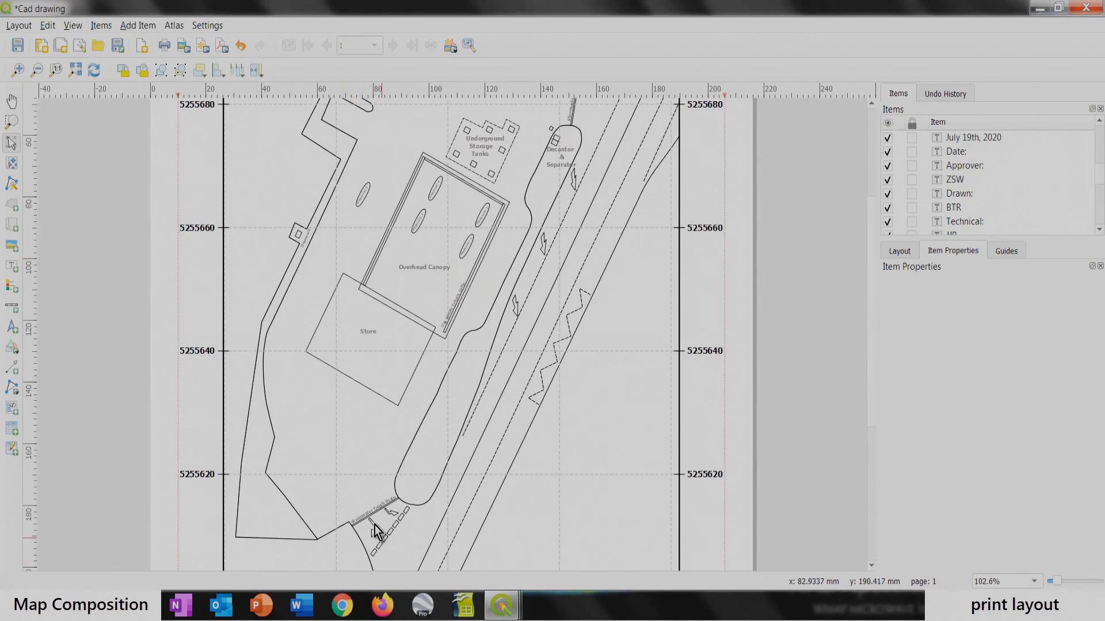
{"action": "scroll", "coordinate": [377, 523], "scroll_direction": "up", "scroll_amount": 1}
{"action": "scroll", "coordinate": [353, 546], "scroll_direction": "up", "scroll_amount": 1}
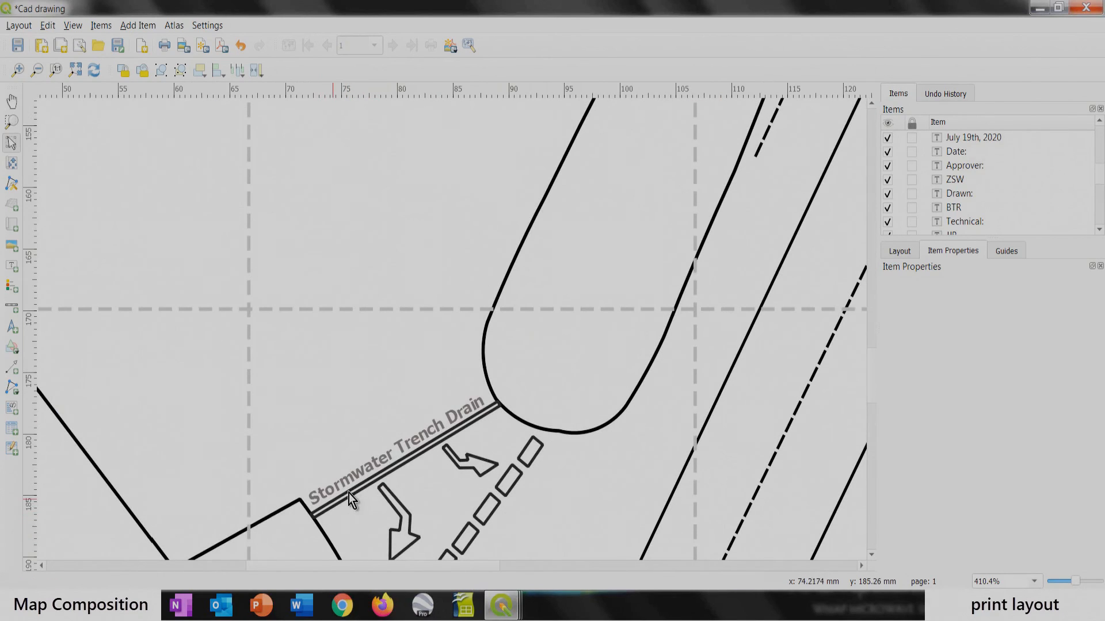
{"action": "scroll", "coordinate": [375, 451], "scroll_direction": "down", "scroll_amount": 3}
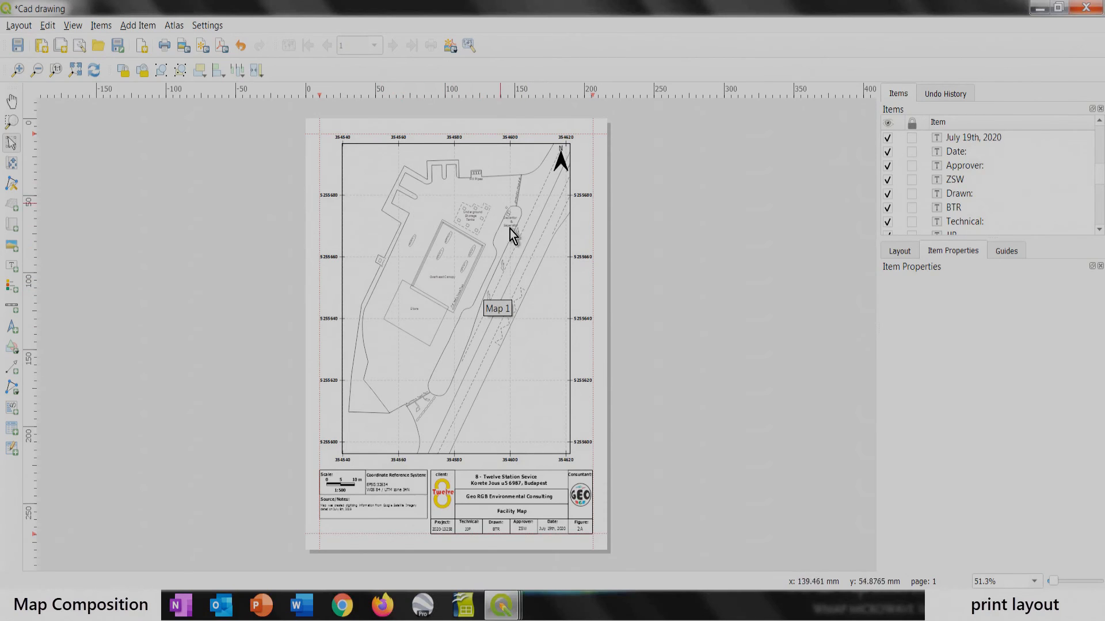
{"action": "scroll", "coordinate": [434, 278], "scroll_direction": "up", "scroll_amount": 1}
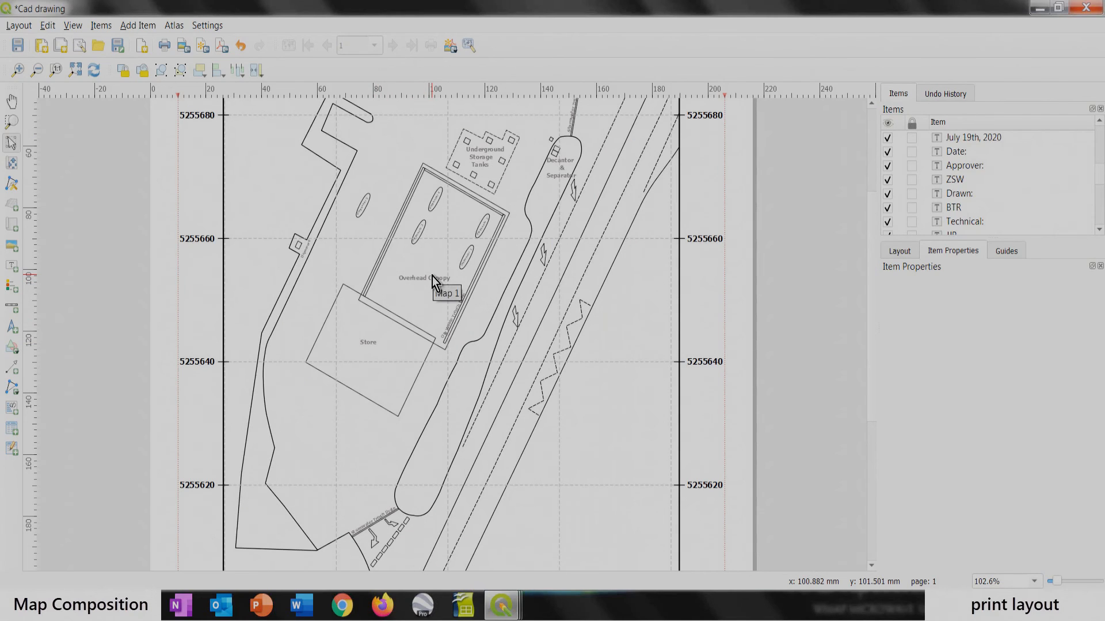
{"action": "scroll", "coordinate": [433, 276], "scroll_direction": "down", "scroll_amount": 1}
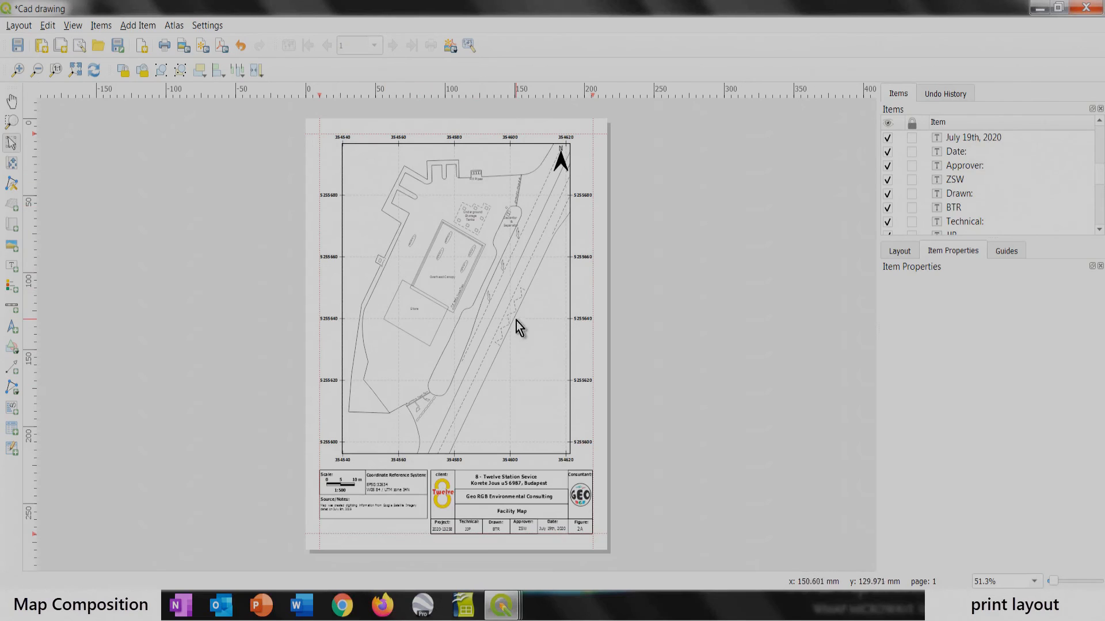
{"action": "scroll", "coordinate": [510, 198], "scroll_direction": "up", "scroll_amount": 2}
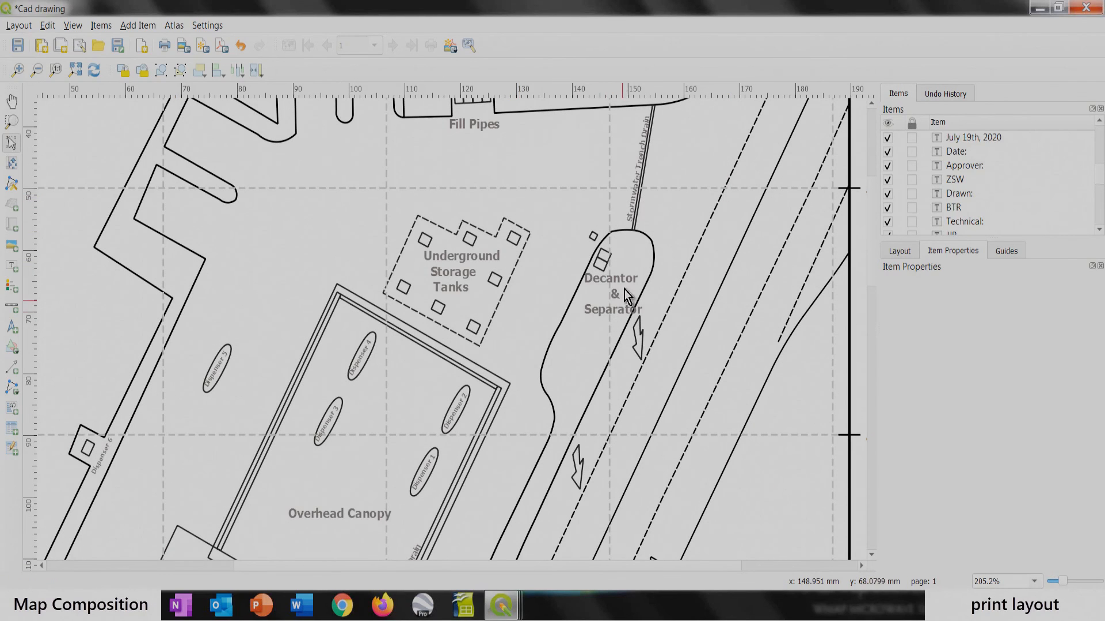
{"action": "scroll", "coordinate": [604, 294], "scroll_direction": "up", "scroll_amount": 1}
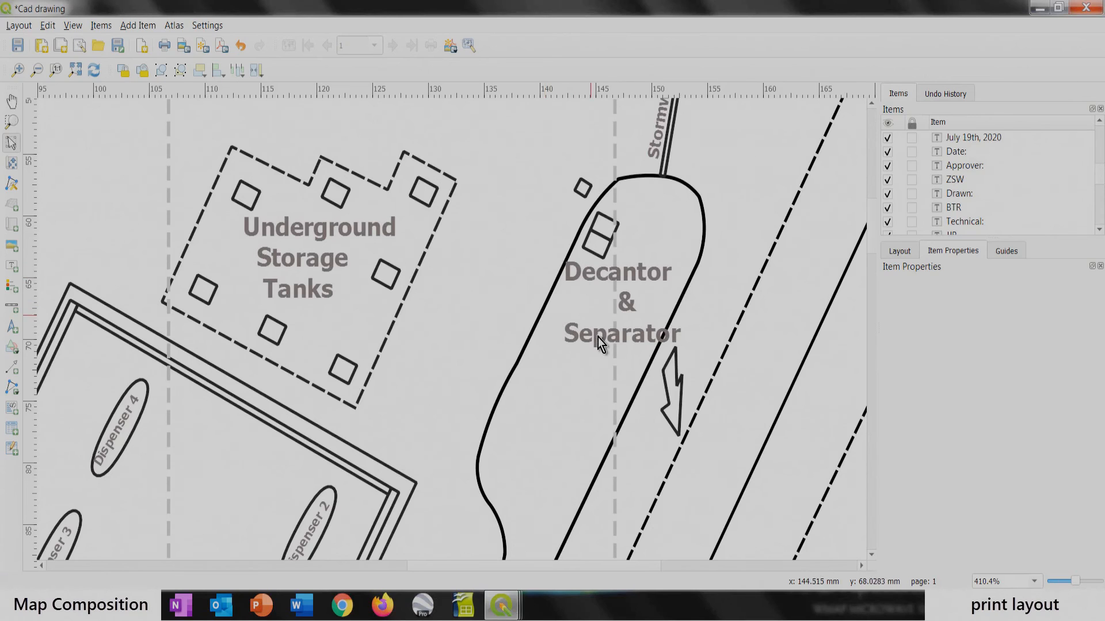
{"action": "scroll", "coordinate": [402, 416], "scroll_direction": "down", "scroll_amount": 2}
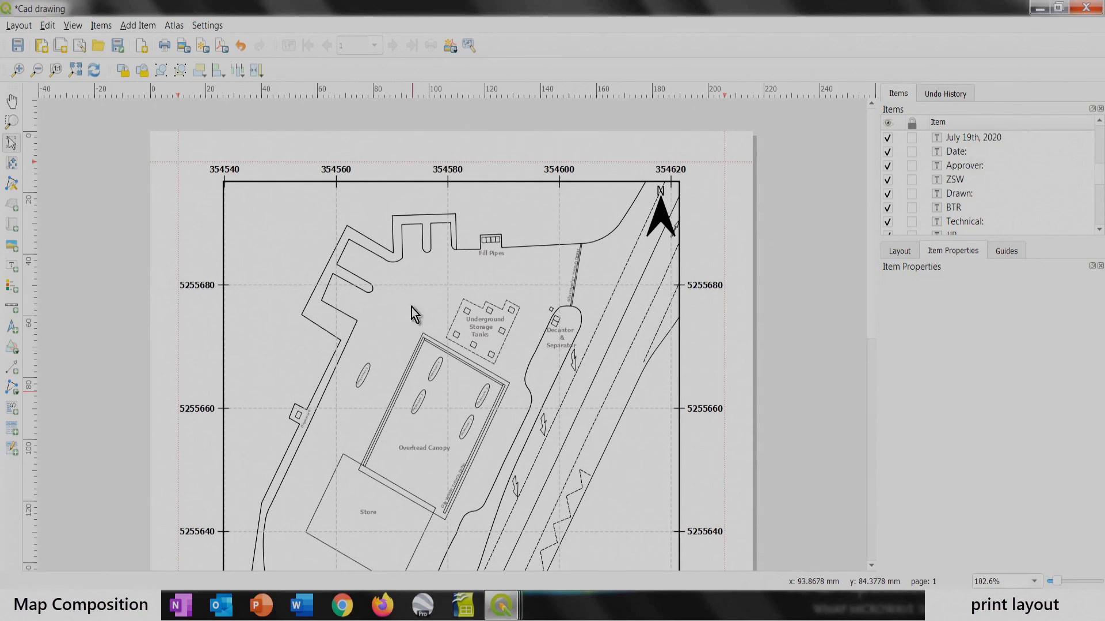
Step: Export the layout to the GAS STATION folder as Cad drawing.pdf
{"action": "left_click", "coordinate": [223, 53]}
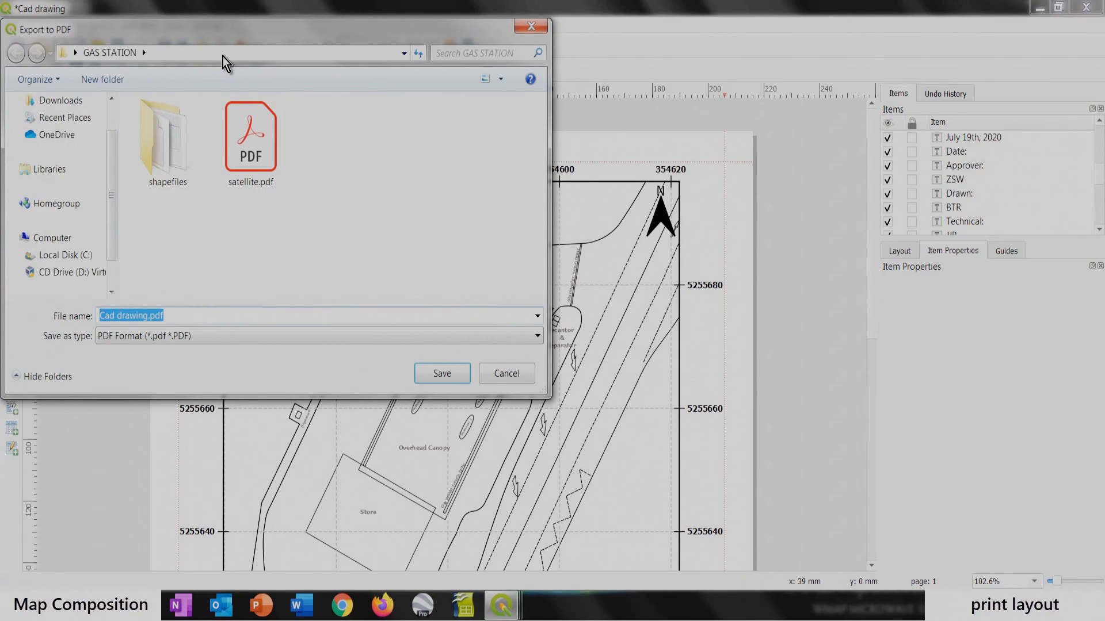
{"action": "left_click", "coordinate": [433, 375]}
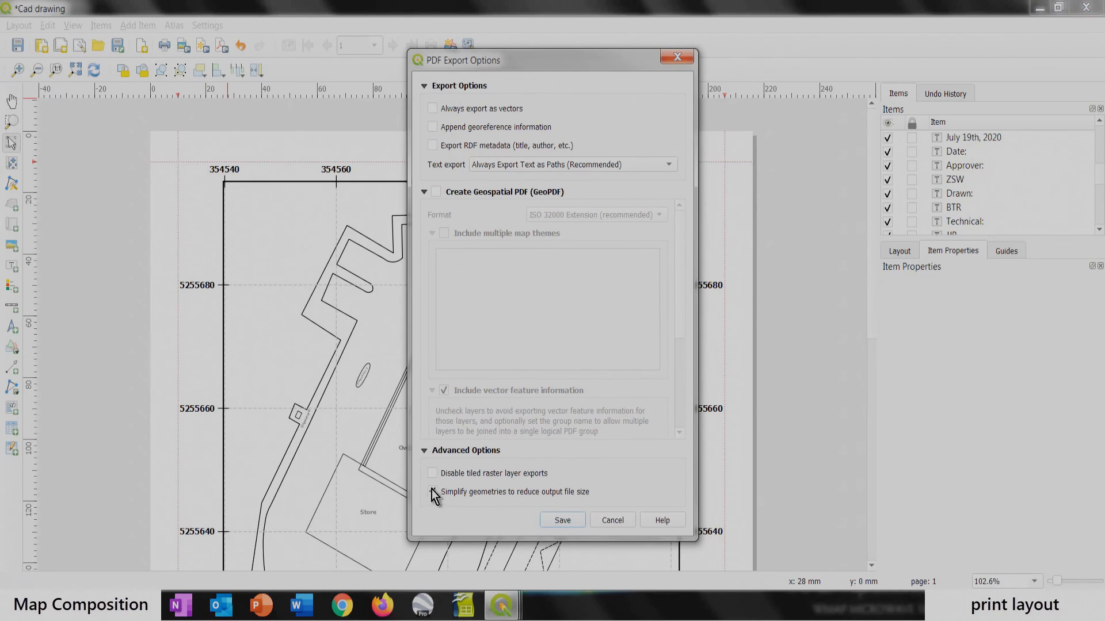
{"action": "left_click", "coordinate": [563, 521]}
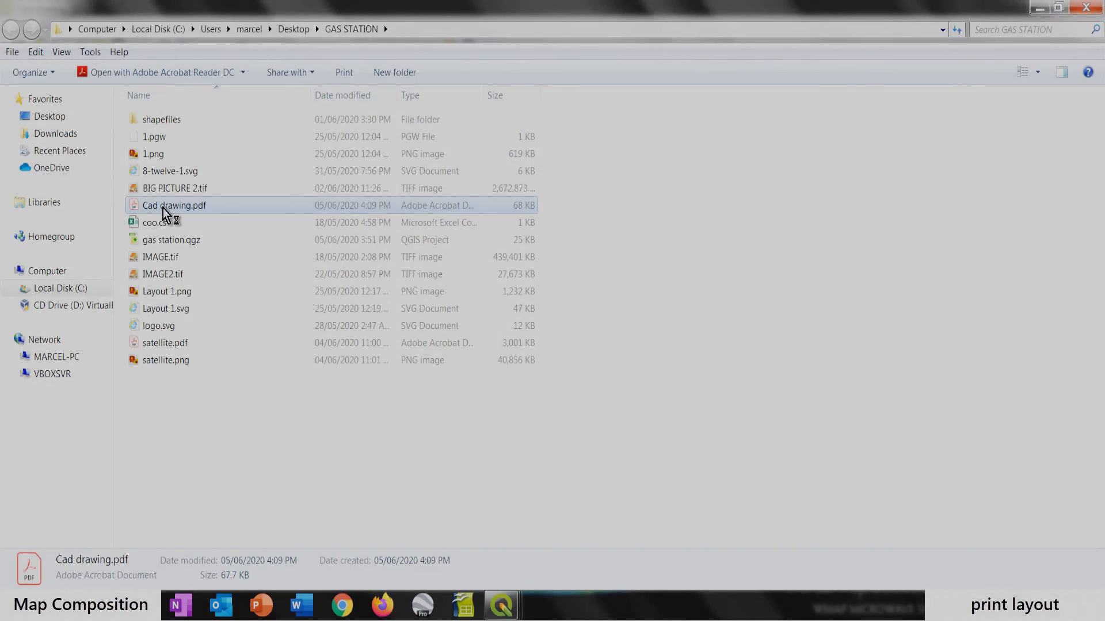
Step: Open Cad drawing.pdf in Adobe Acrobat Reader and check the whole page, from the map labels to the title block
{"action": "double_click", "coordinate": [165, 213]}
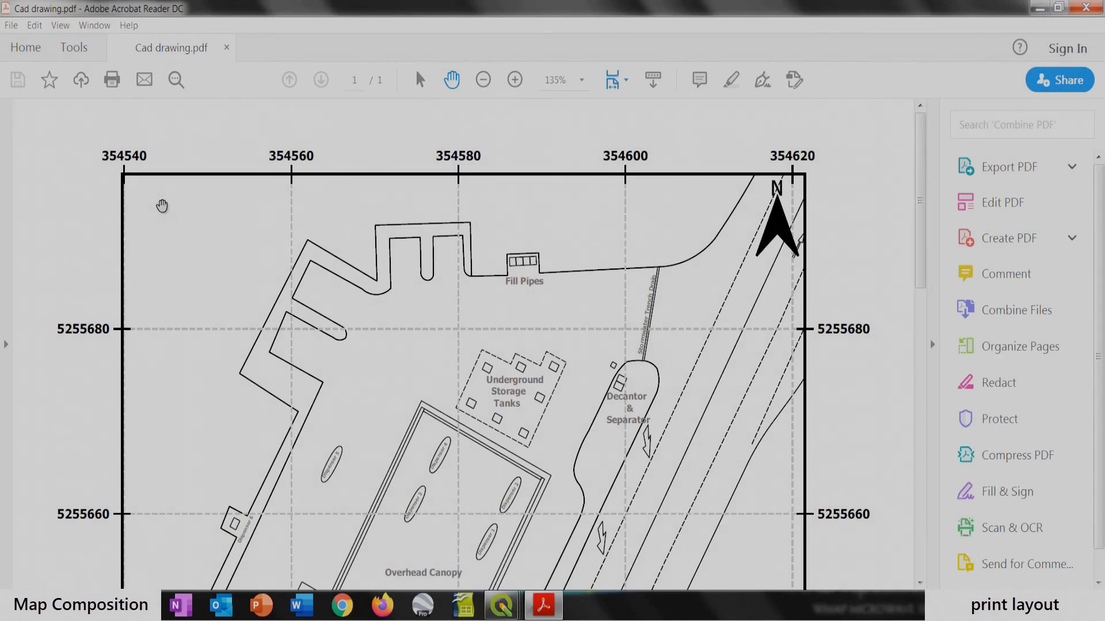
{"action": "scroll", "coordinate": [594, 265], "scroll_direction": "down", "scroll_amount": 10}
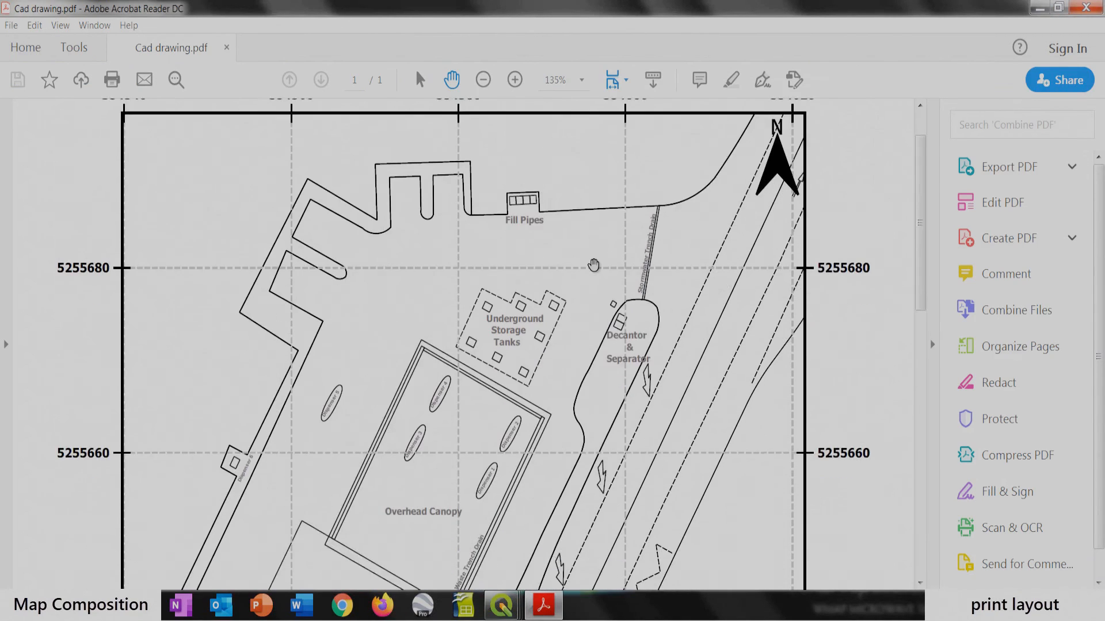
{"action": "scroll", "coordinate": [593, 261], "scroll_direction": "down", "scroll_amount": 6}
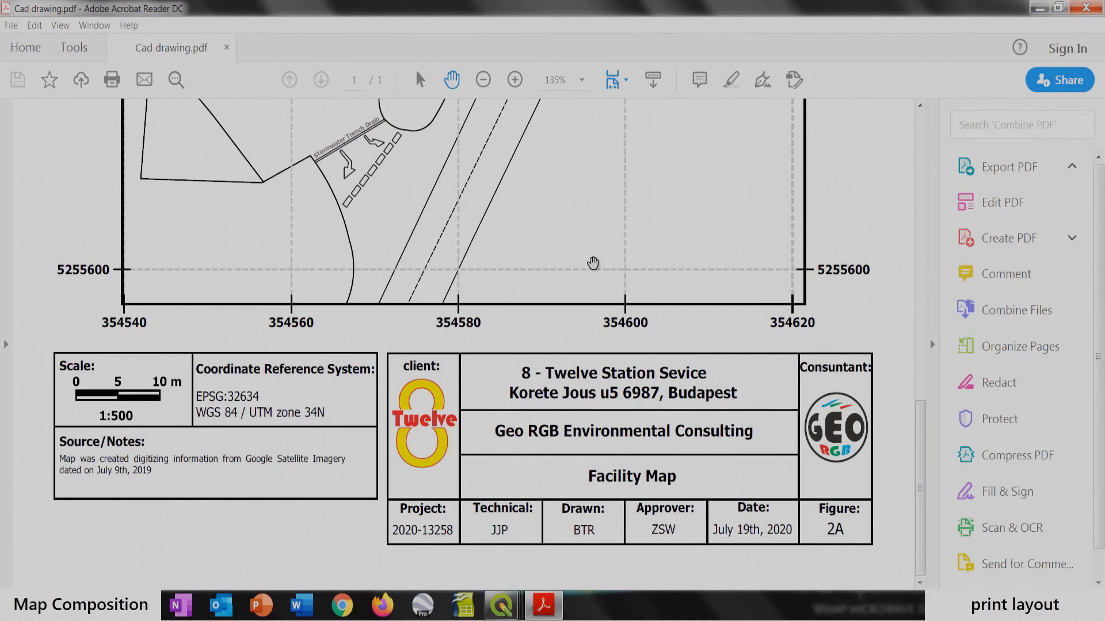
{"action": "scroll", "coordinate": [594, 263], "scroll_direction": "up", "scroll_amount": 15}
{"action": "scroll", "coordinate": [593, 266], "scroll_direction": "up", "scroll_amount": 1}
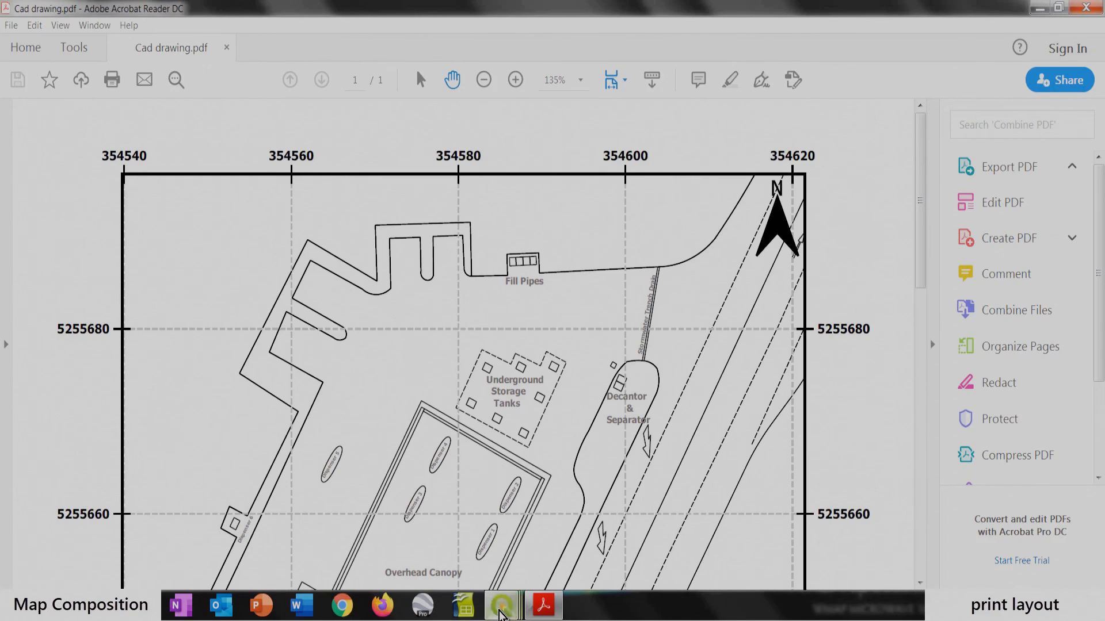
{"action": "mouse_move", "coordinate": [501, 607]}
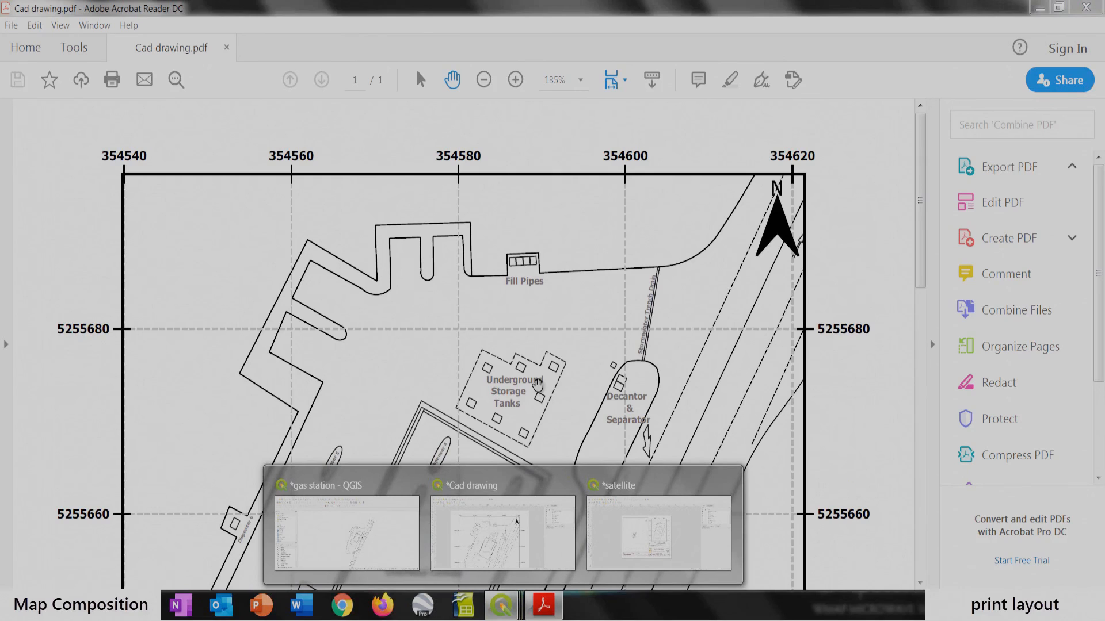